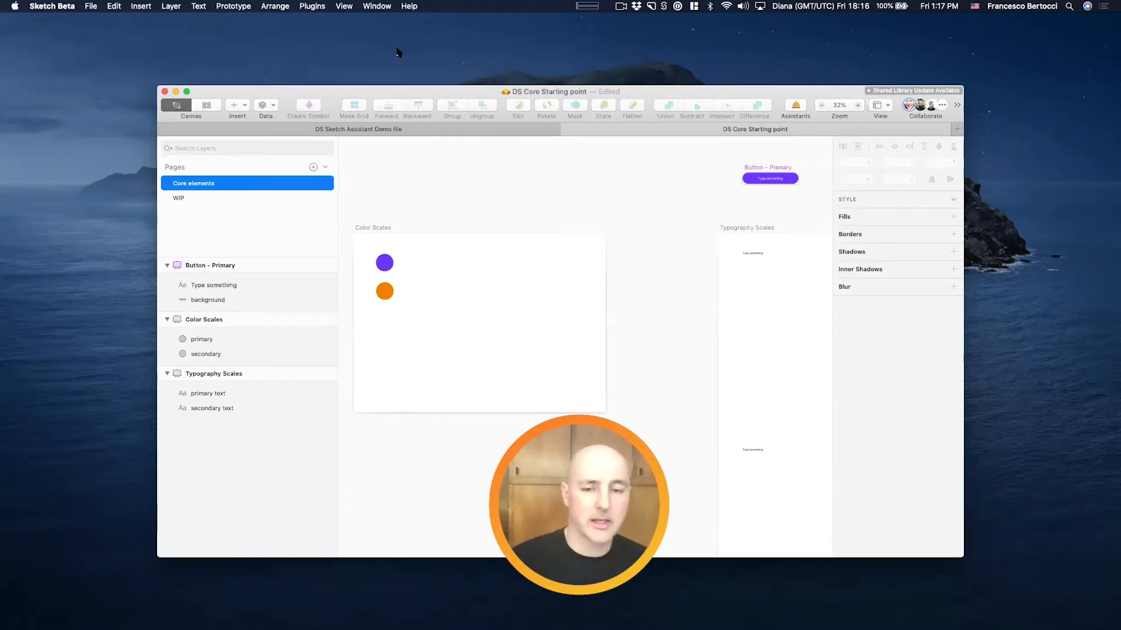
click(206, 105)
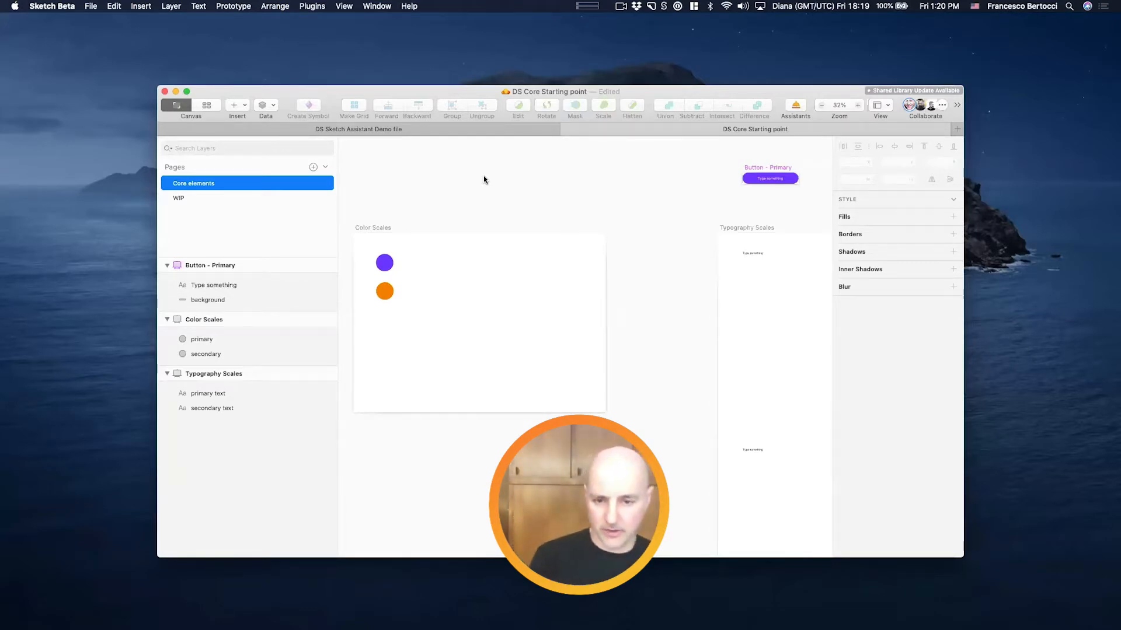
click(483, 176)
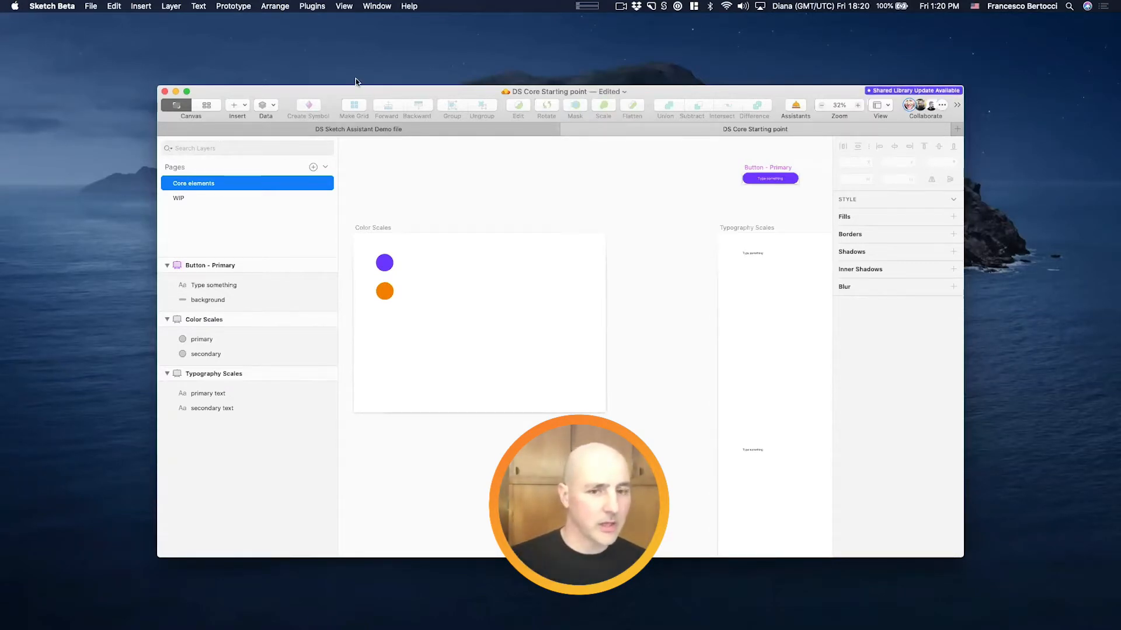
Step: Review the installed plugins, including the FreeFlow, Automate and FF Generate States command lists
click(316, 6)
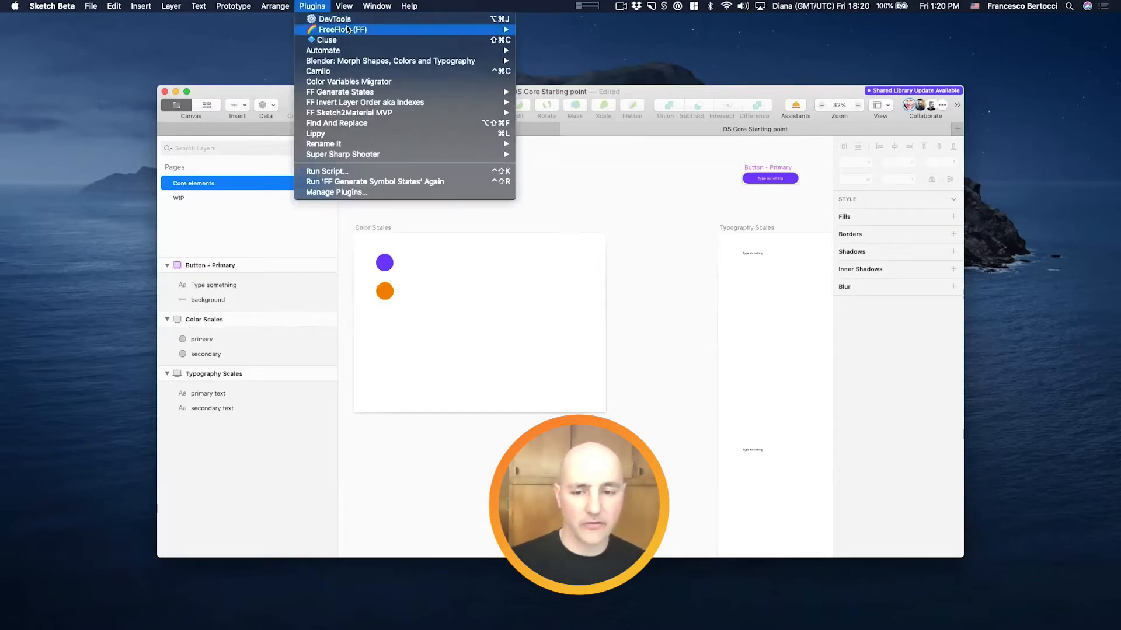
mouse_move(349, 30)
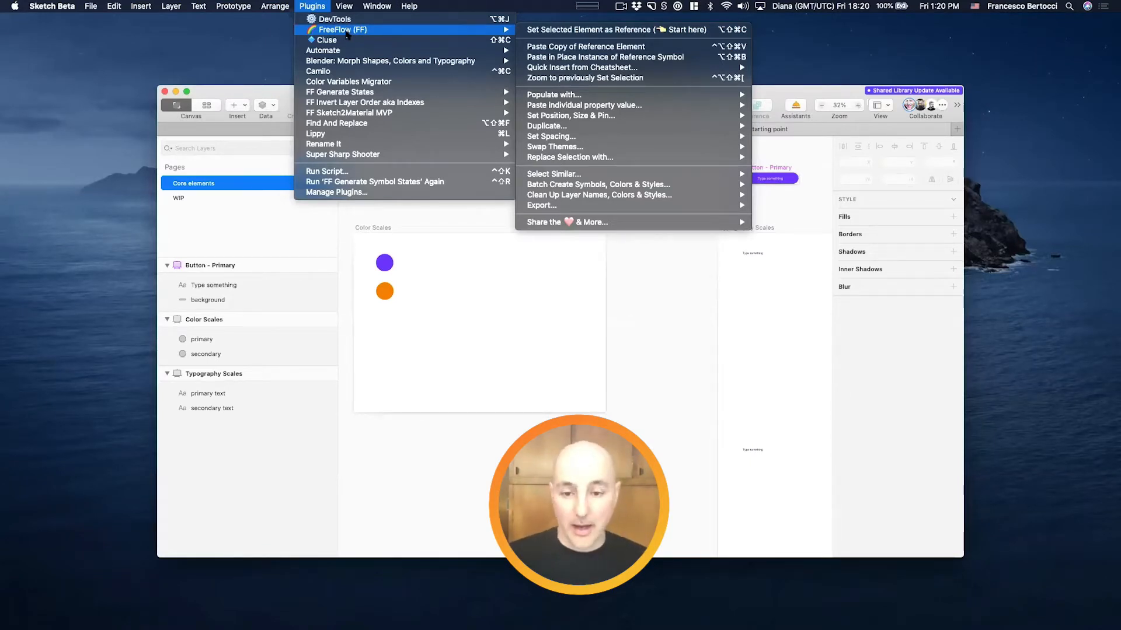
mouse_move(330, 55)
key(Escape)
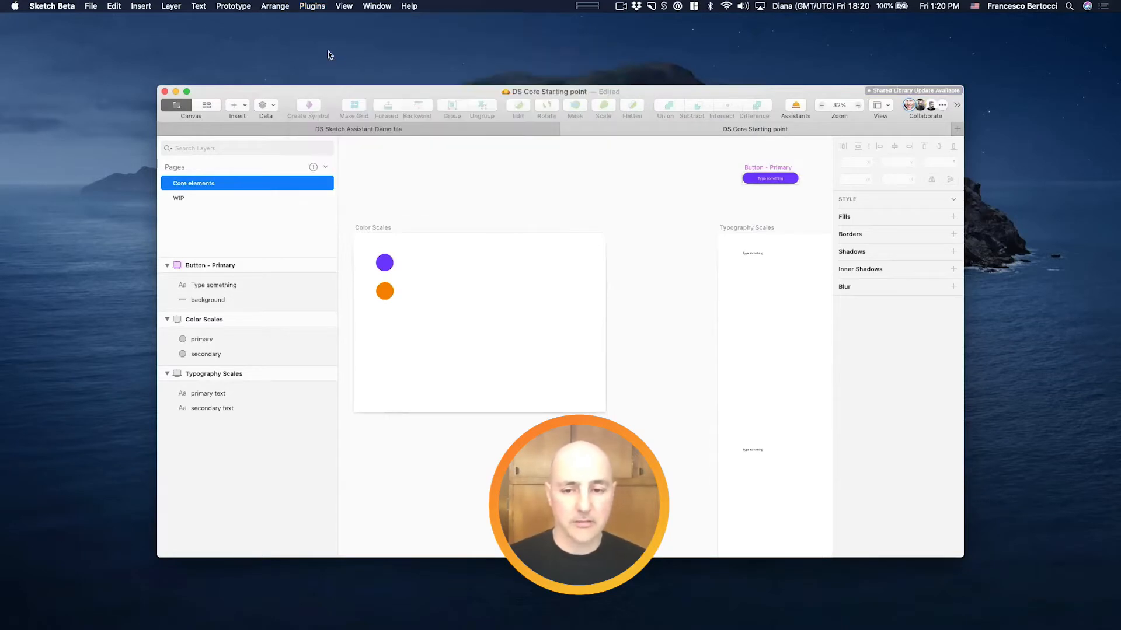
click(313, 6)
mouse_move(328, 55)
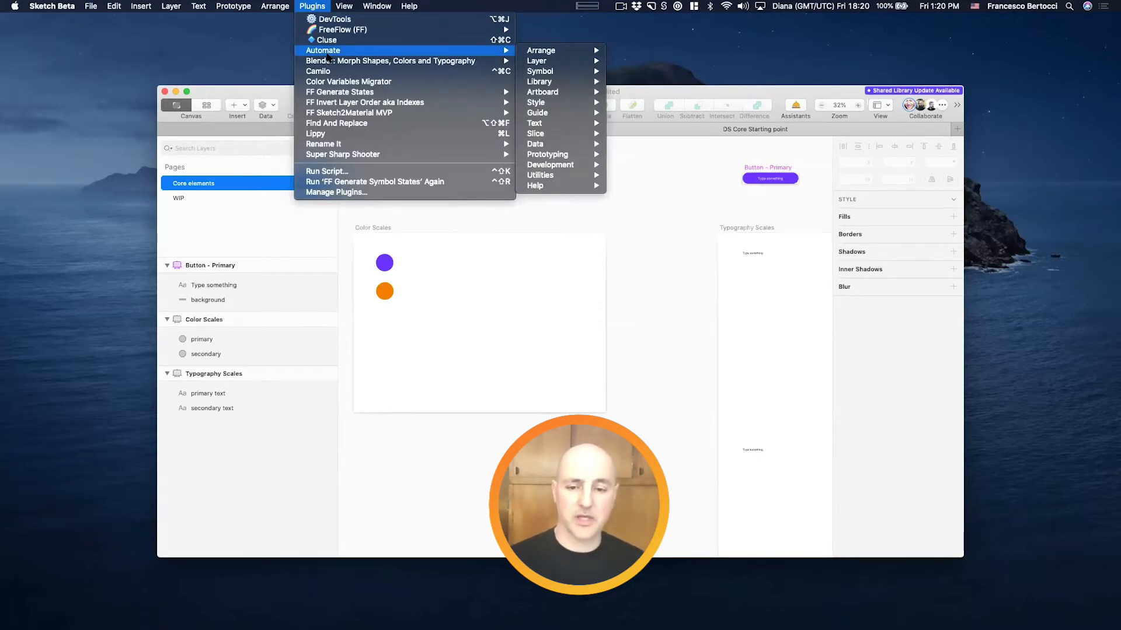
mouse_move(366, 96)
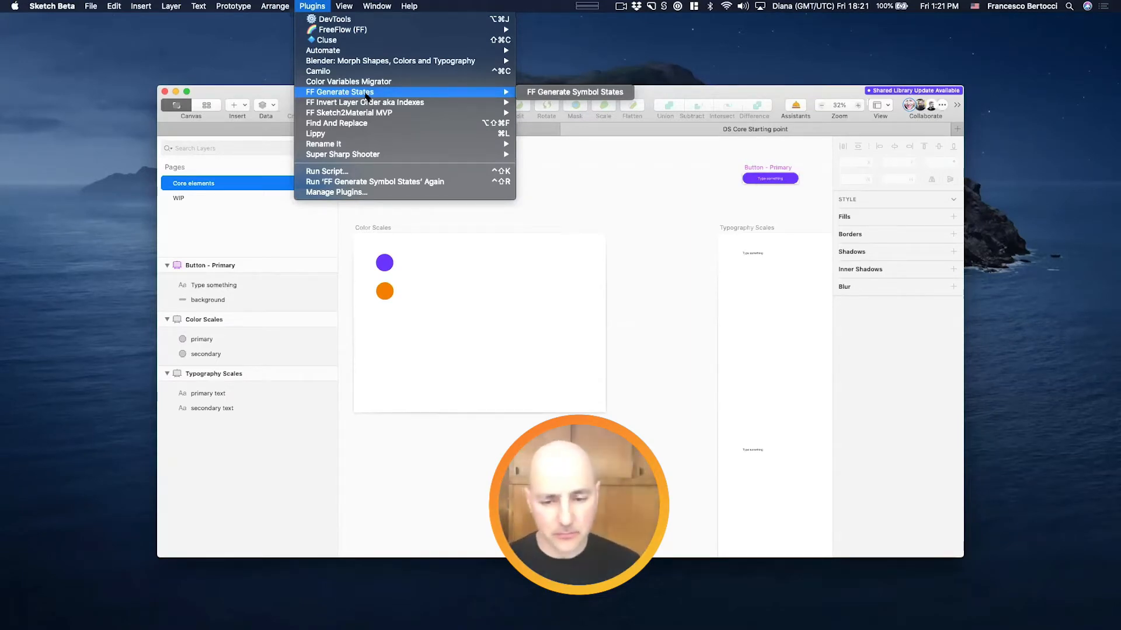
mouse_move(363, 146)
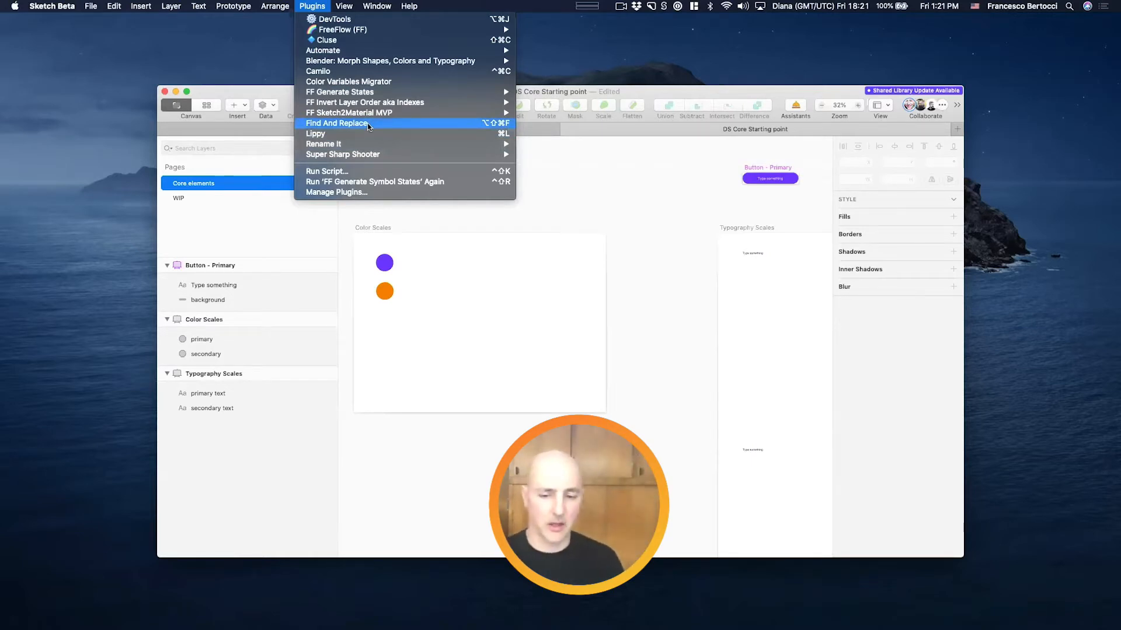
click(488, 208)
Step: Select the purple primary circle on the Color Scales artboard and save the document
drag(460, 214, 338, 367)
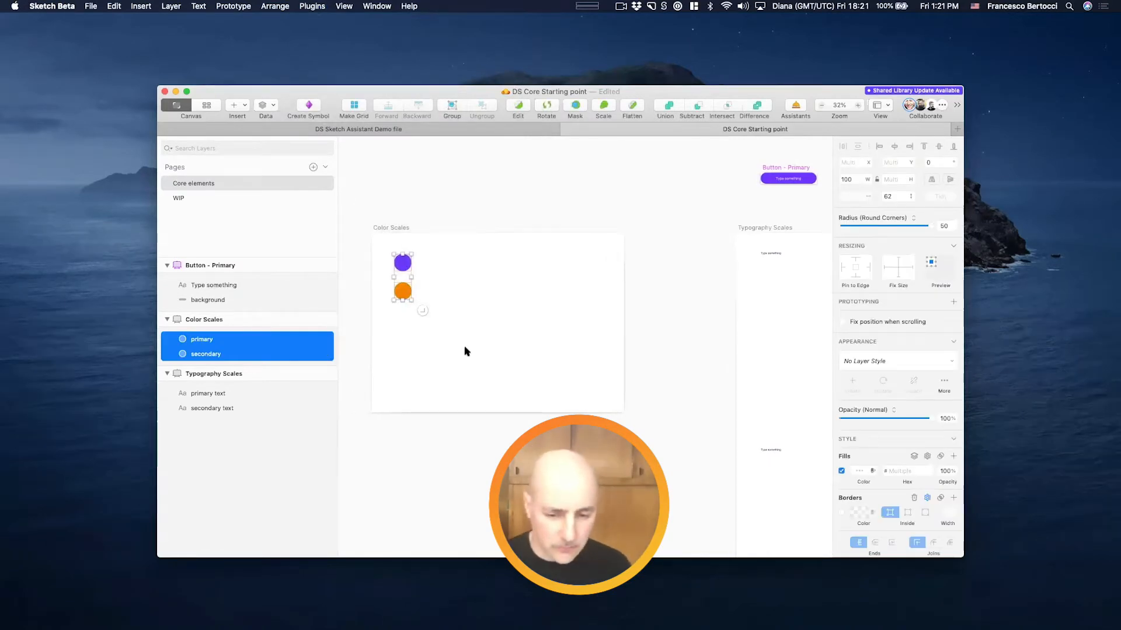
scroll(366, 335, up, 5)
scroll(366, 334, up, 2)
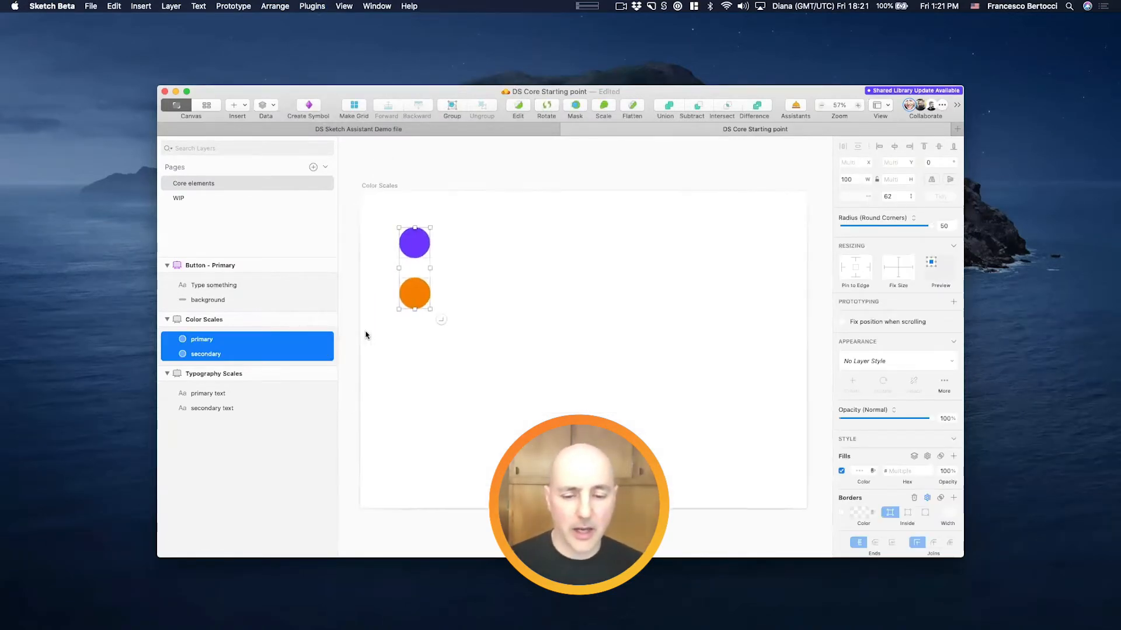
click(426, 248)
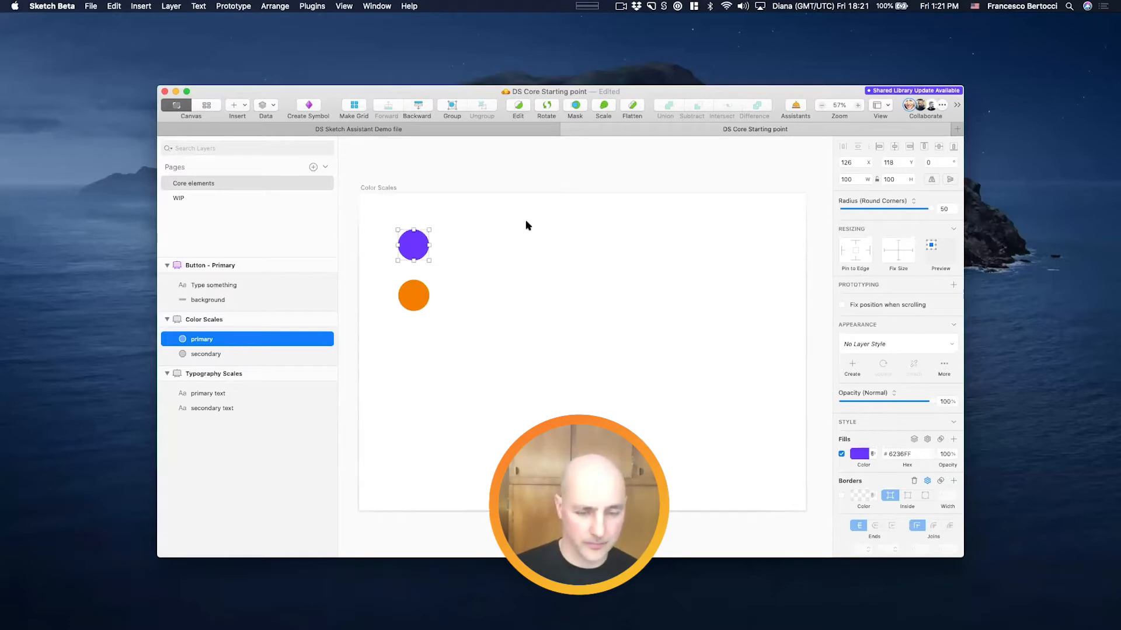
key(super+s)
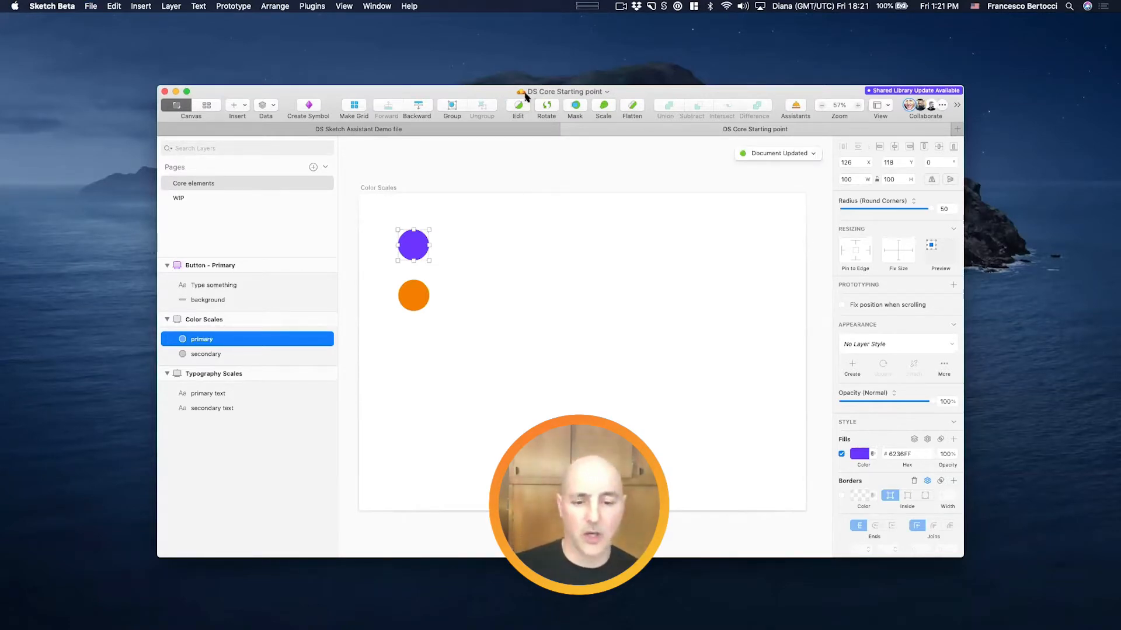
Step: Inspect the primary circle's fill colour and the colour variable option in the colour picker
drag(461, 194, 407, 320)
click(502, 261)
click(408, 245)
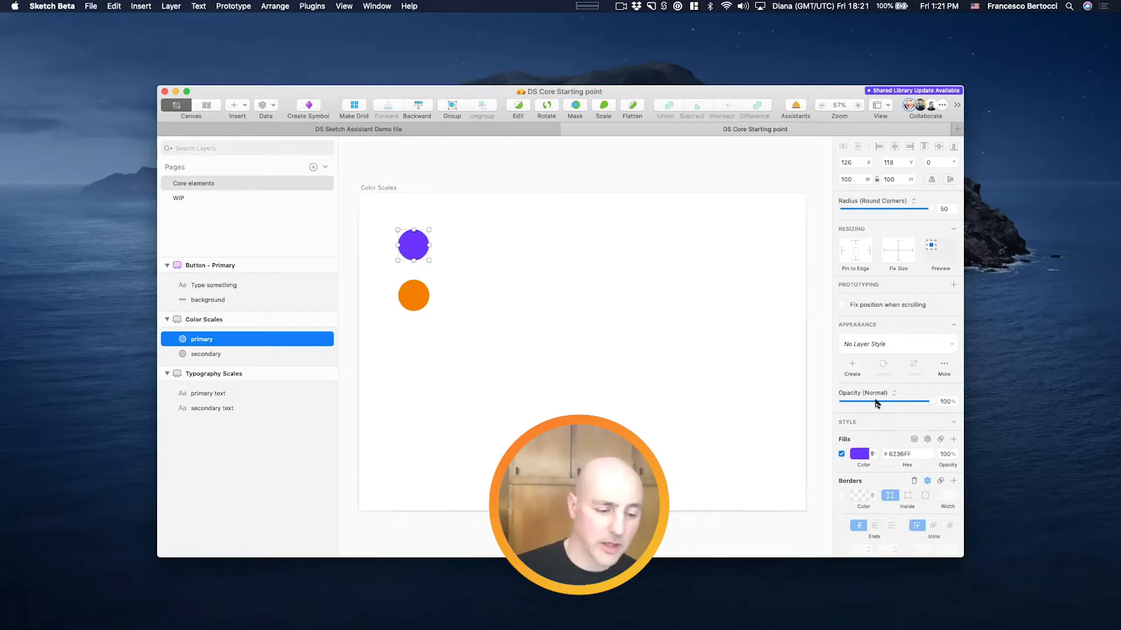
click(872, 453)
click(874, 435)
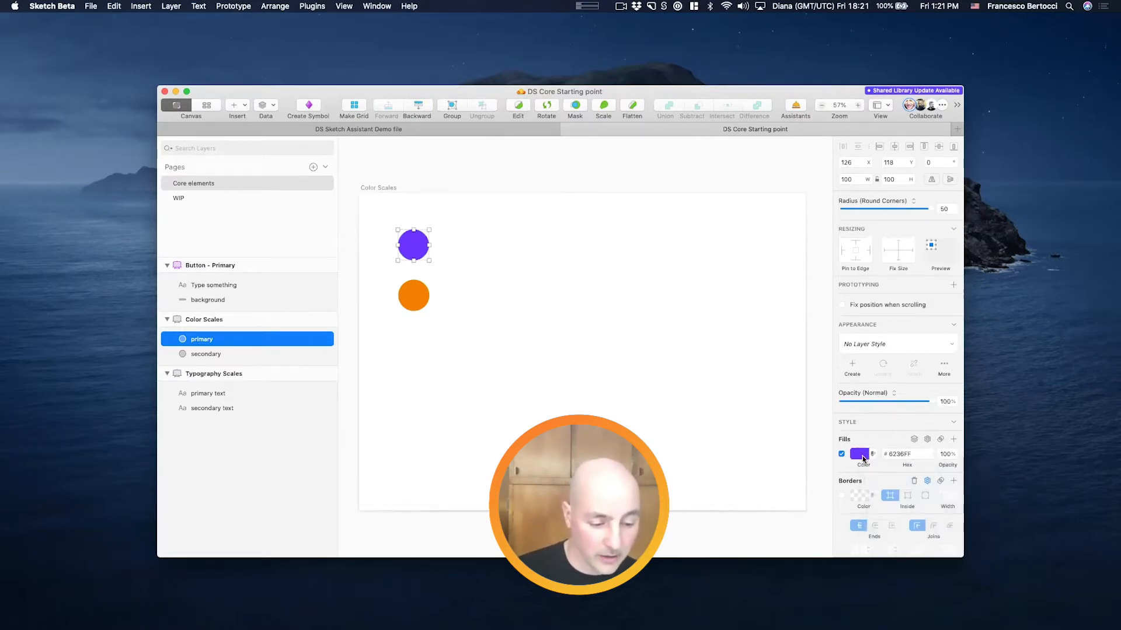
click(862, 455)
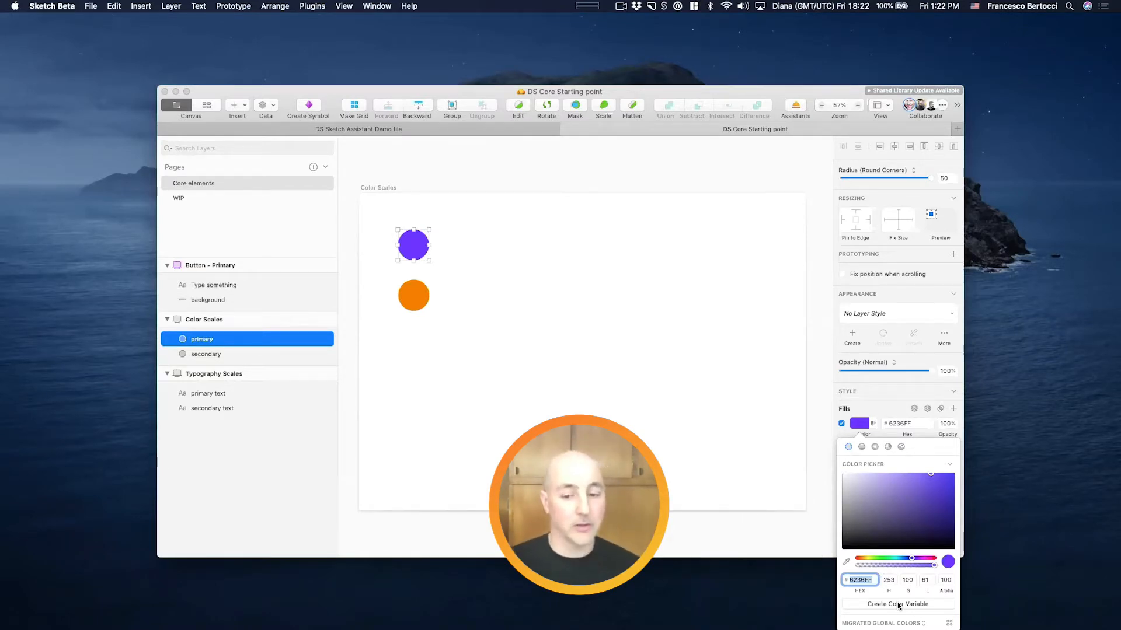
click(483, 245)
scroll(430, 263, down, 1)
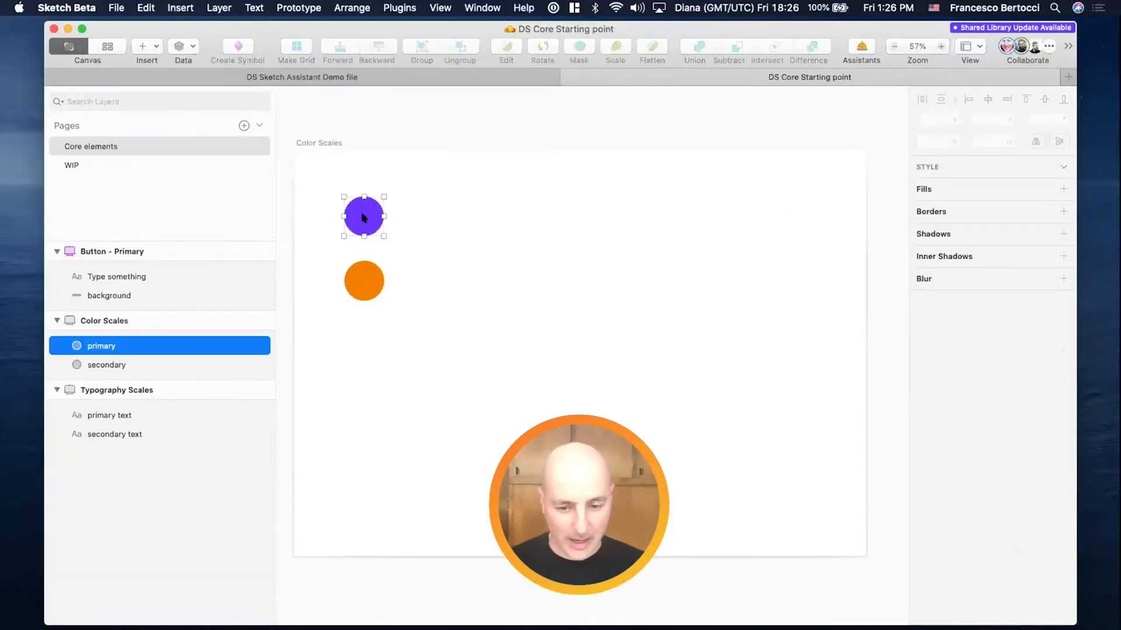
Step: Generate a FreeFlow color scale from the purple primary circle with the pattern -30,-20,-10,0,10,20,30
click(363, 215)
click(399, 7)
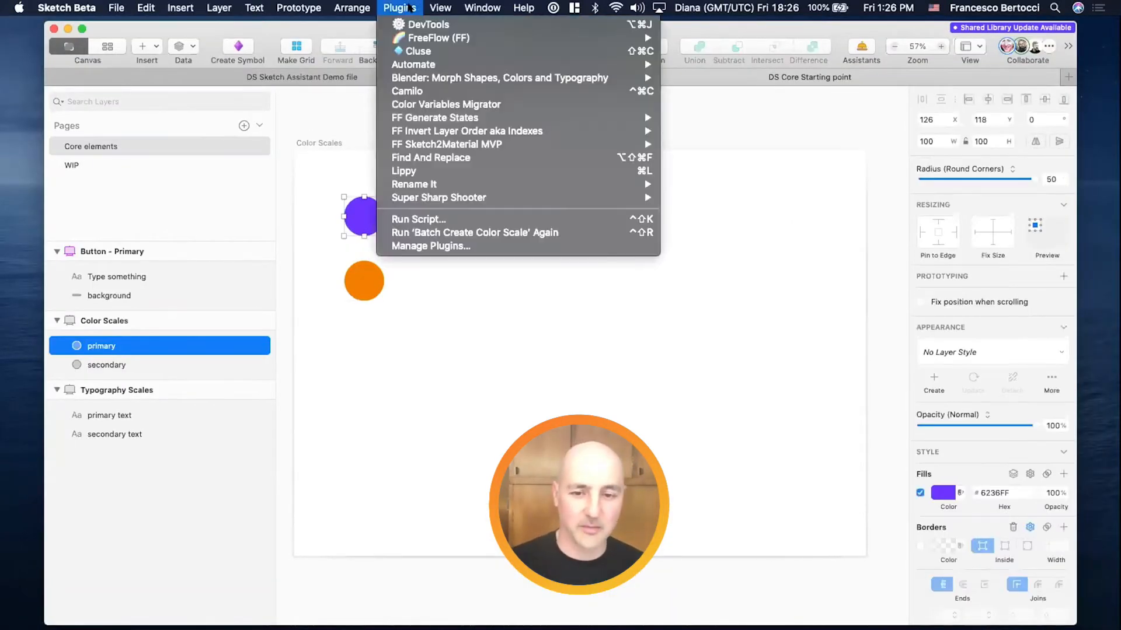
mouse_move(432, 38)
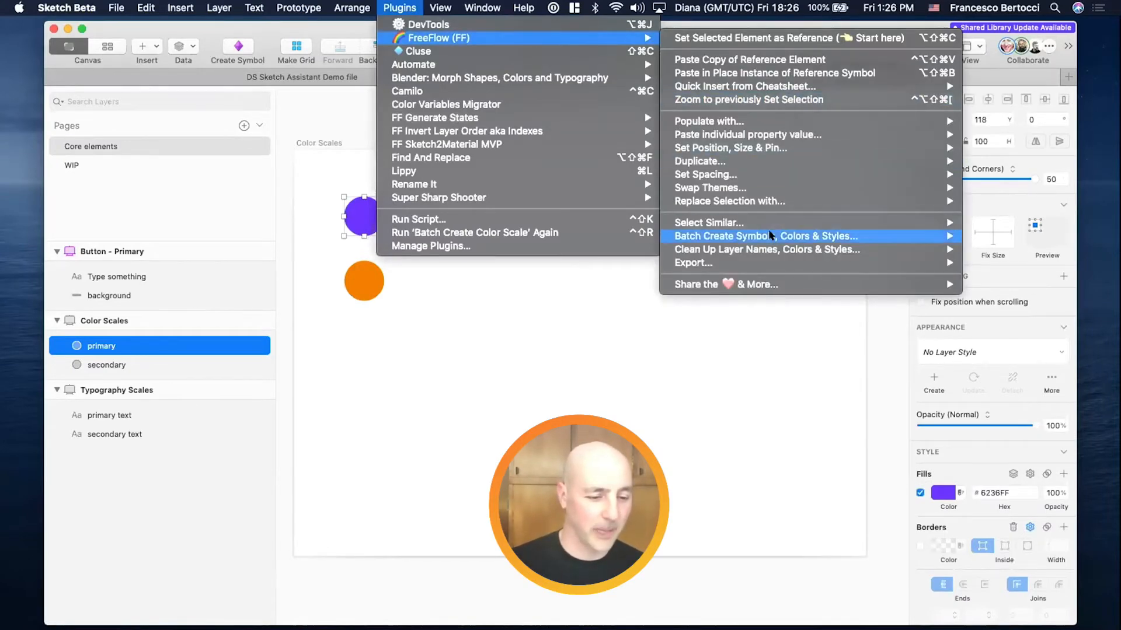
mouse_move(771, 236)
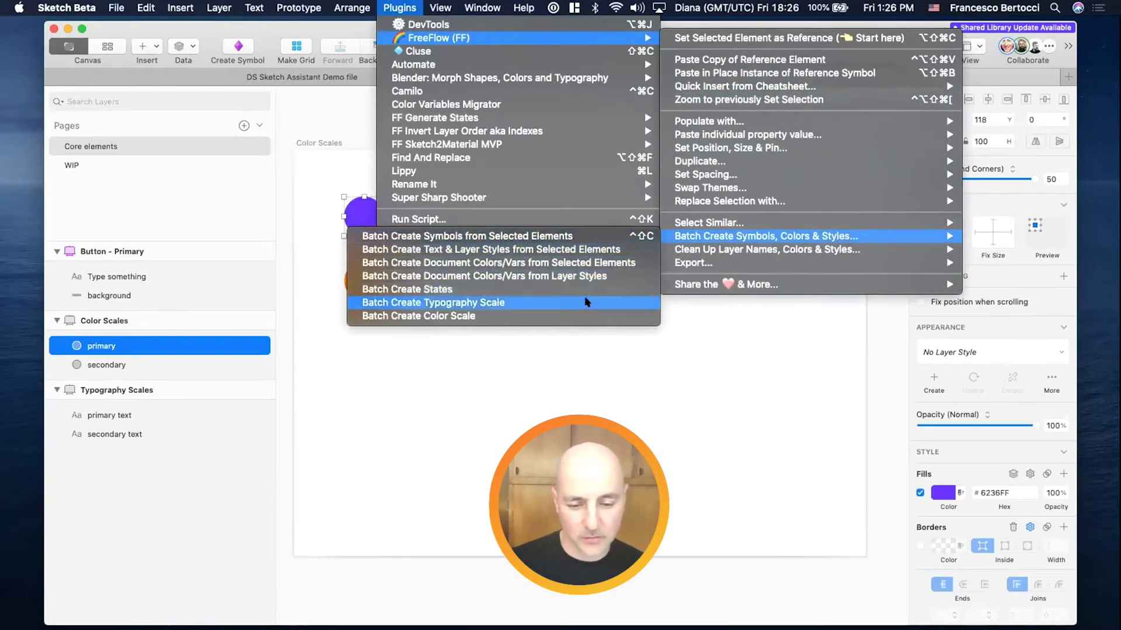
click(582, 313)
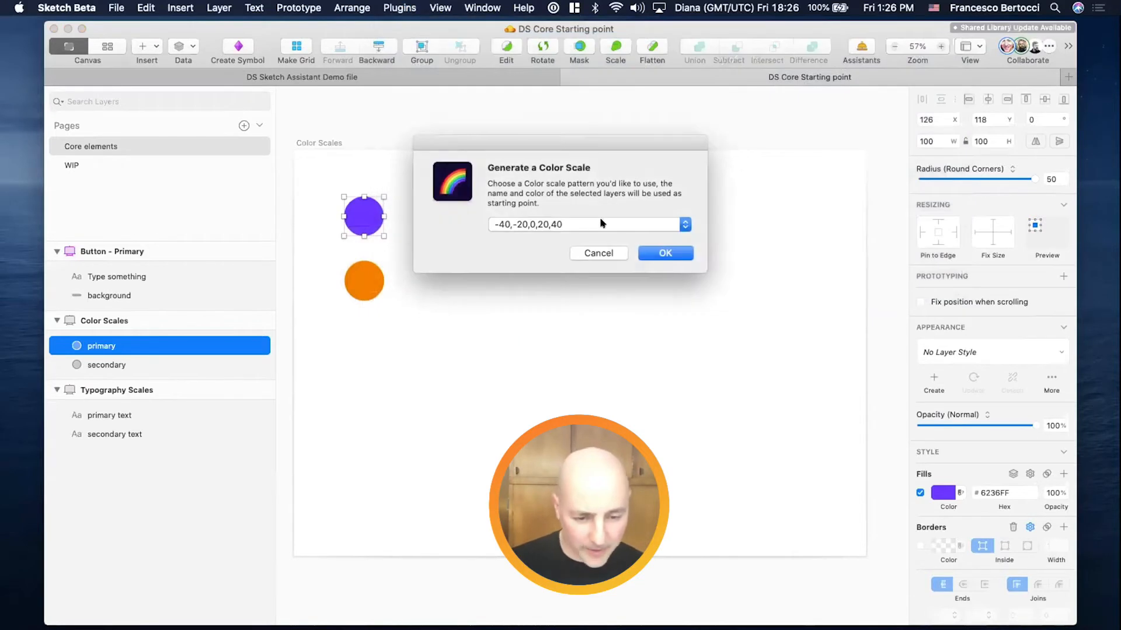
click(601, 222)
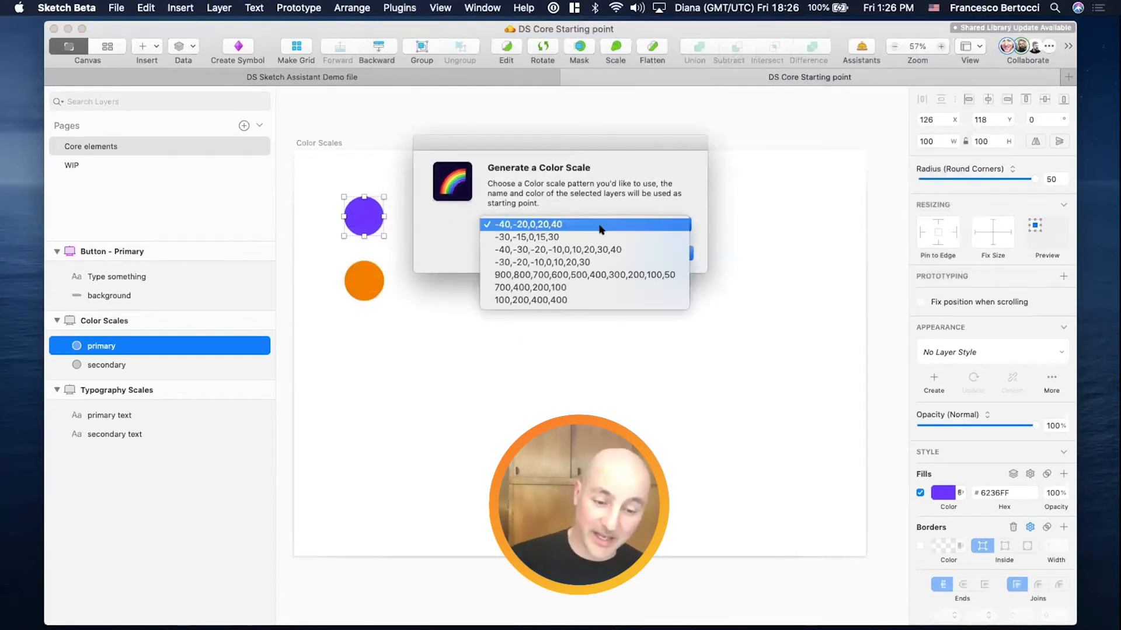
click(590, 262)
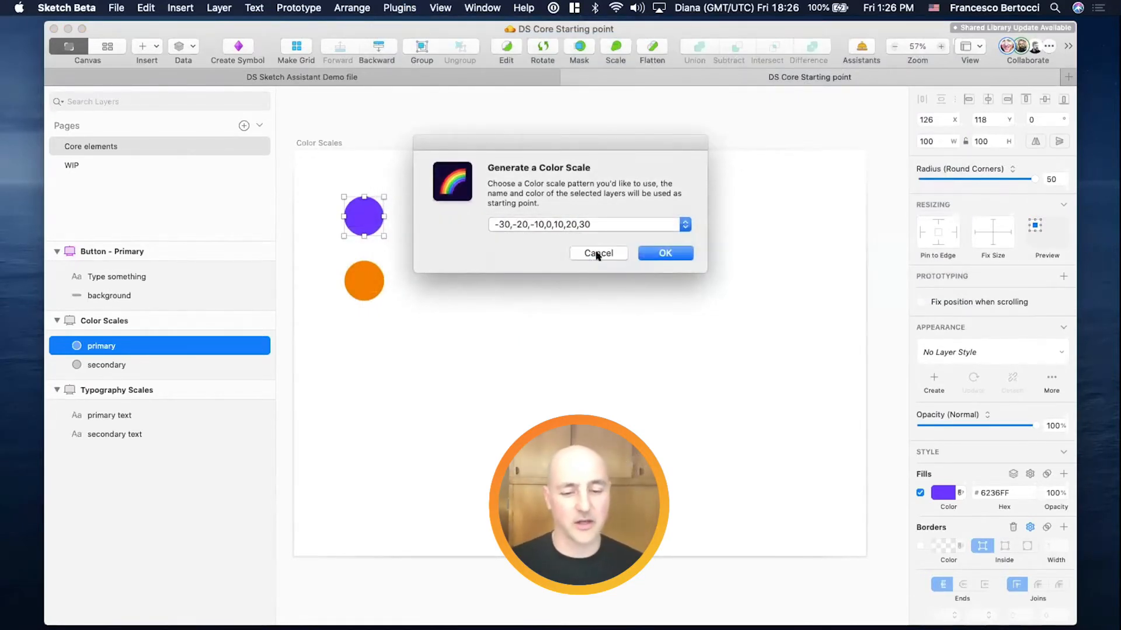
click(668, 253)
Step: Generate a FreeFlow color scale from the orange secondary circle with the pattern -30,-20,-10,0,10,20,30
drag(438, 266, 363, 312)
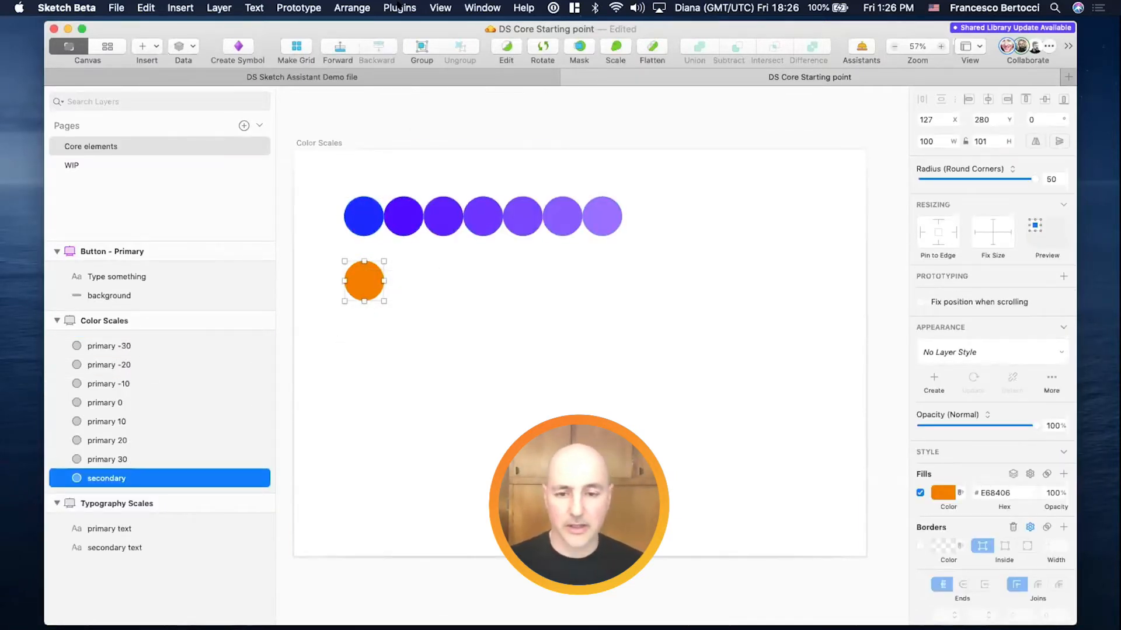
click(399, 7)
mouse_move(425, 39)
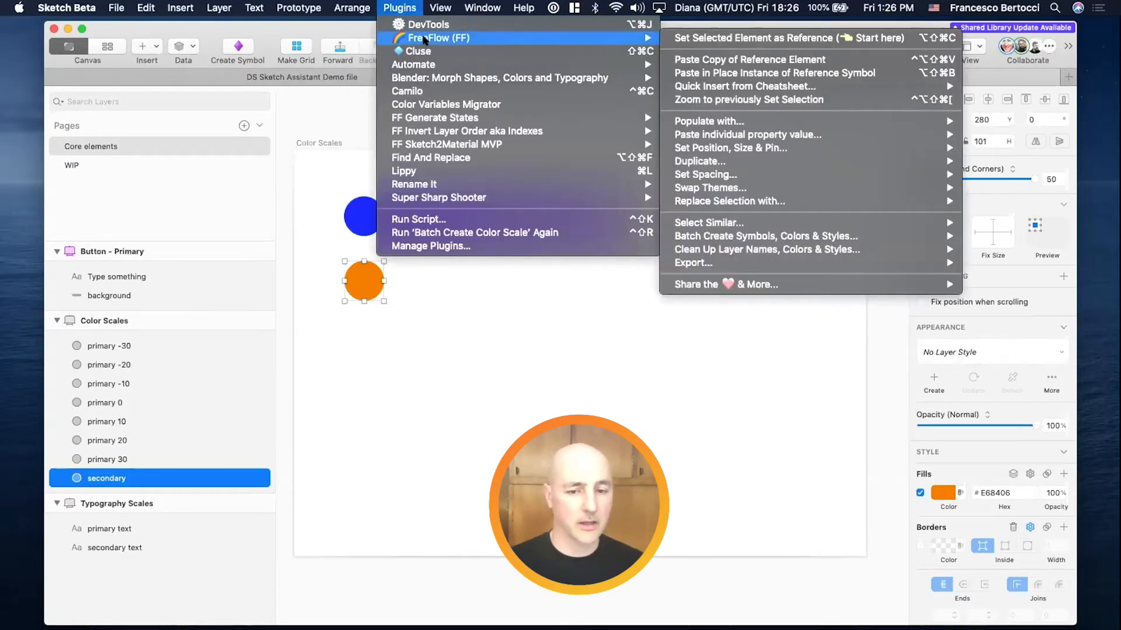
click(602, 235)
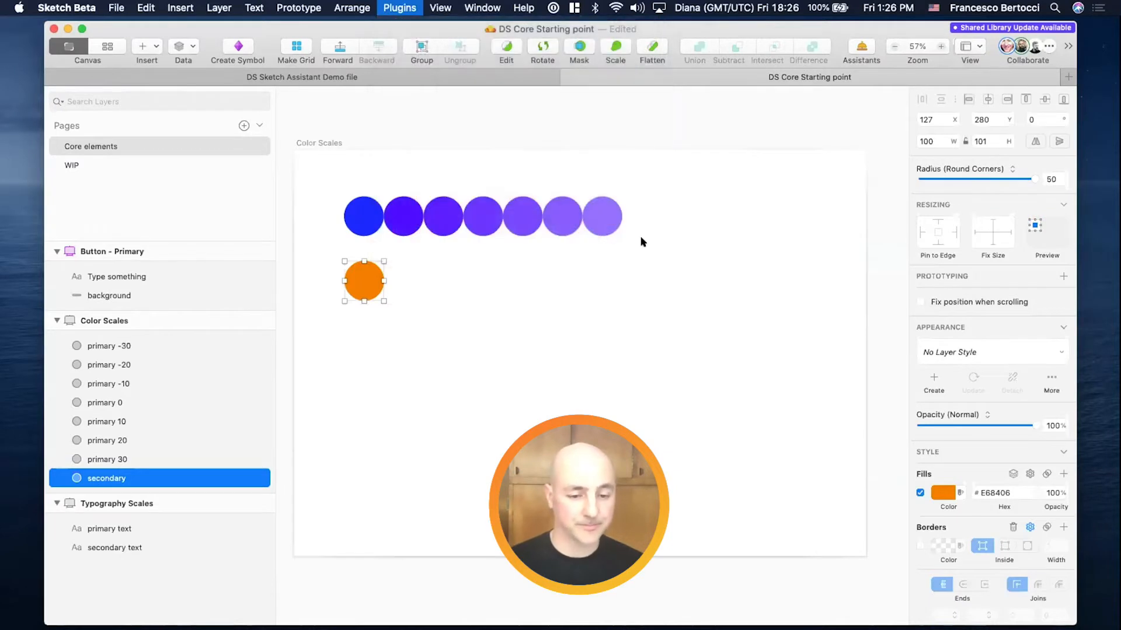
click(532, 225)
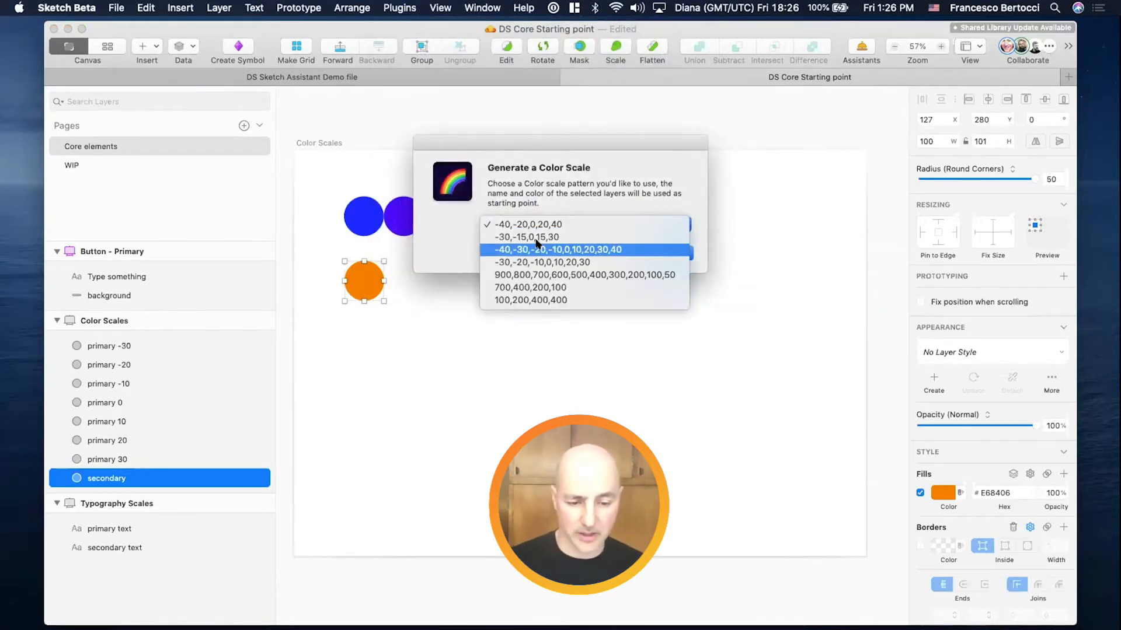
click(537, 262)
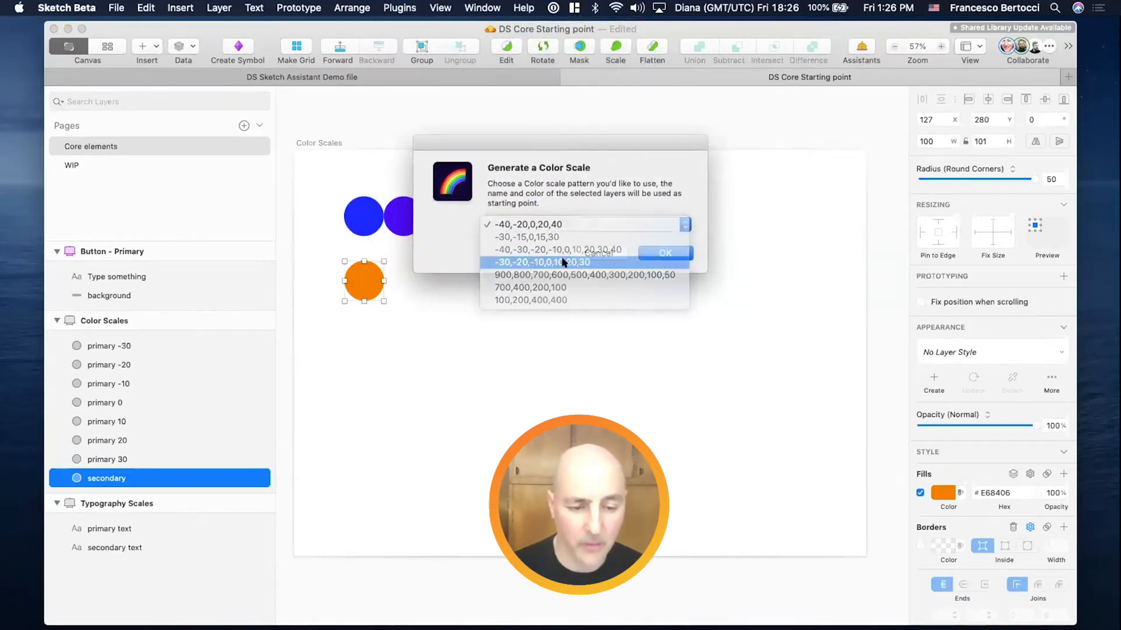
click(670, 254)
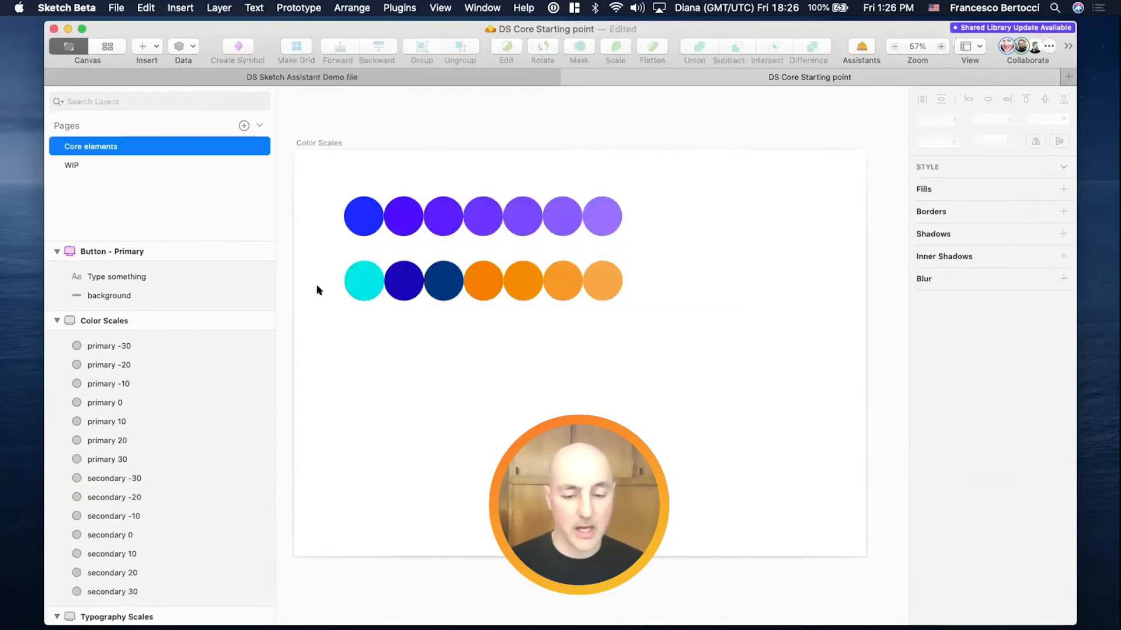
drag(342, 256, 445, 298)
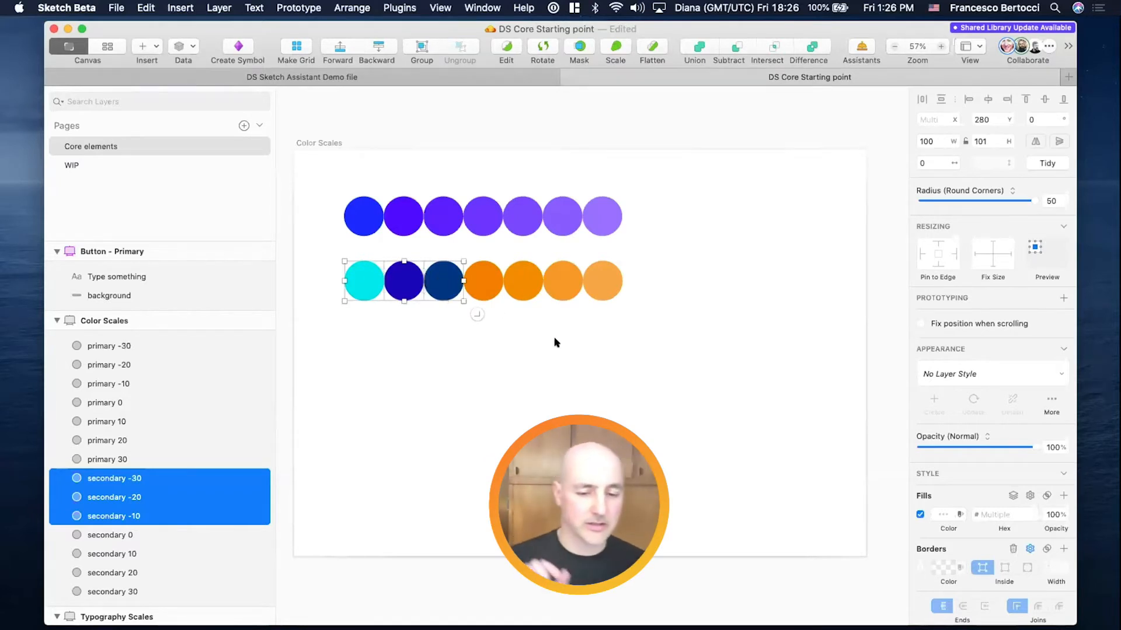
drag(343, 166, 654, 220)
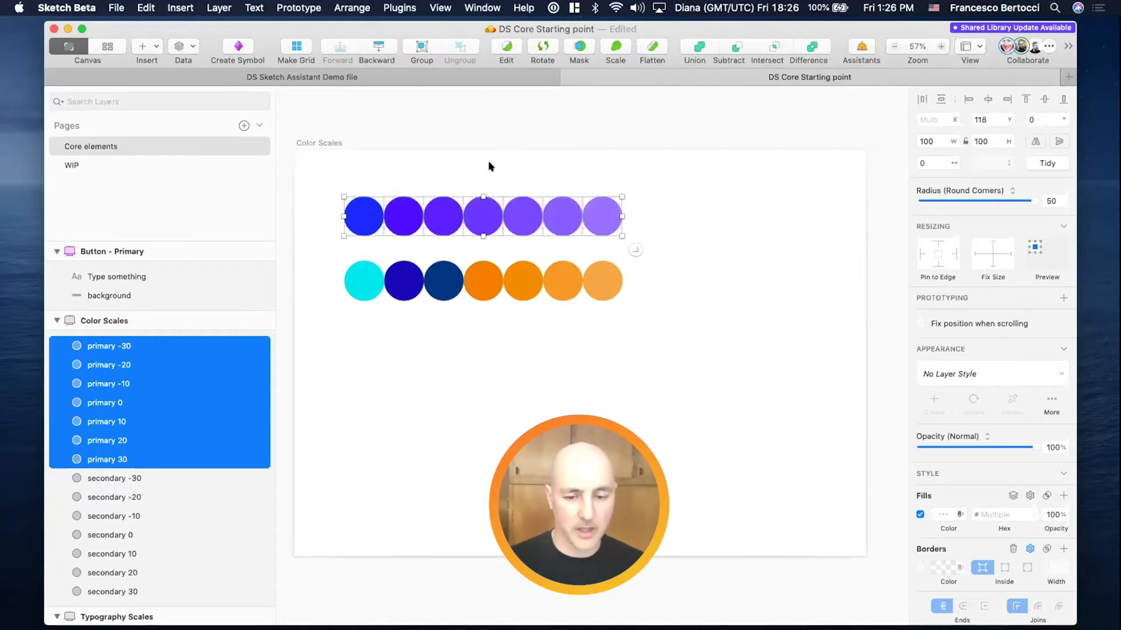
click(442, 175)
Step: Shift the hue of the primary -30 circle's fill to purple #3C03FE to match the rest of its scale
click(363, 216)
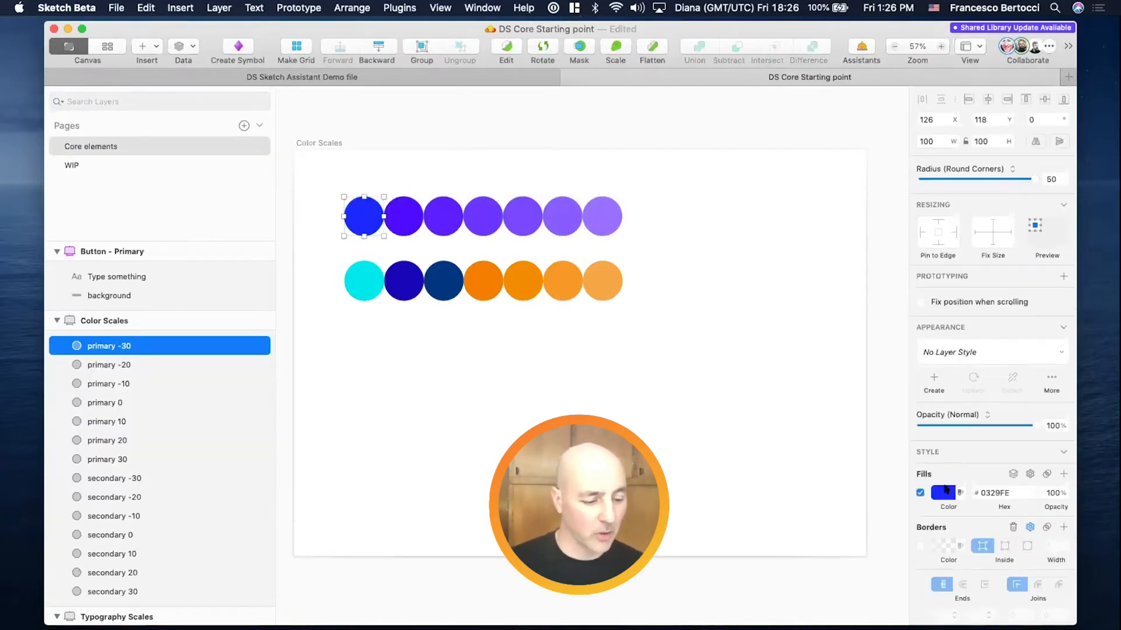
click(943, 492)
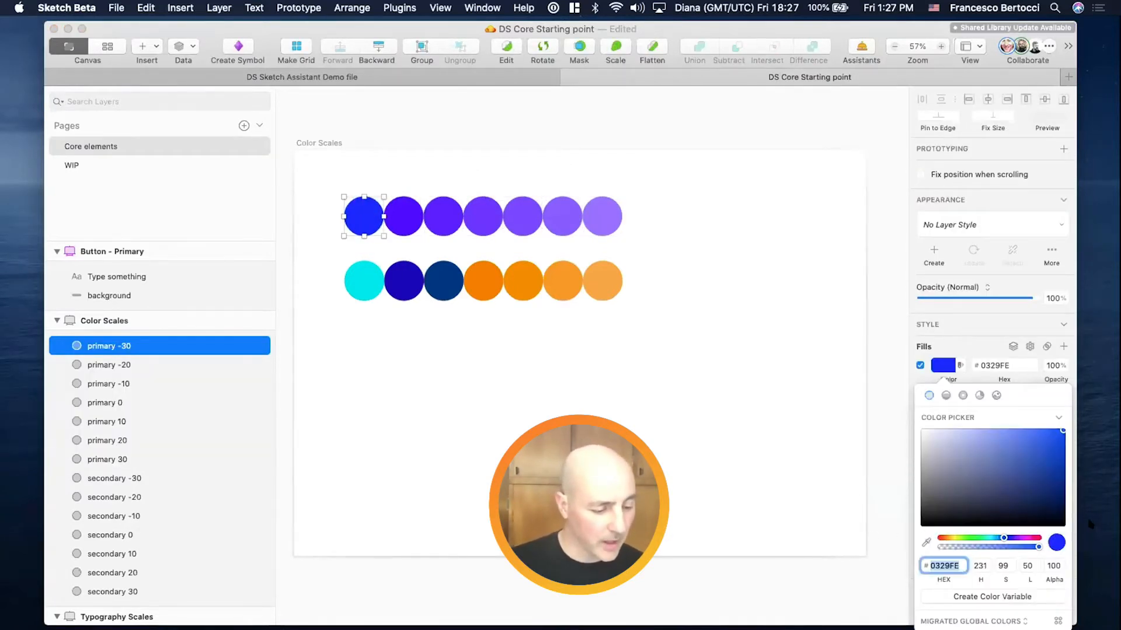
drag(1005, 538, 1011, 537)
click(659, 142)
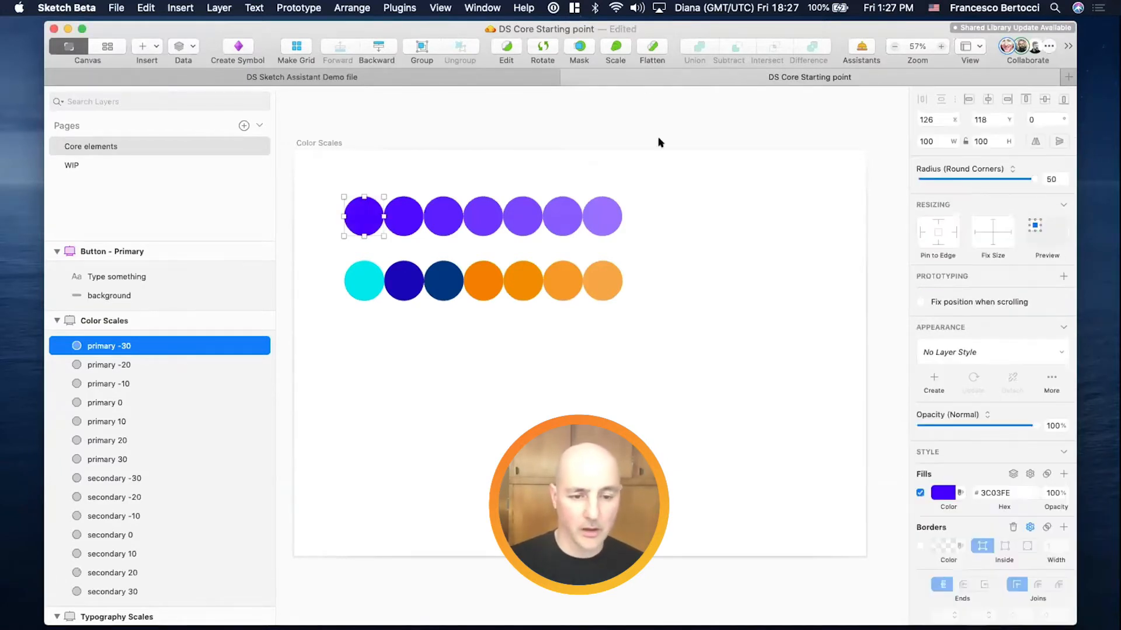
click(680, 237)
drag(680, 190, 317, 247)
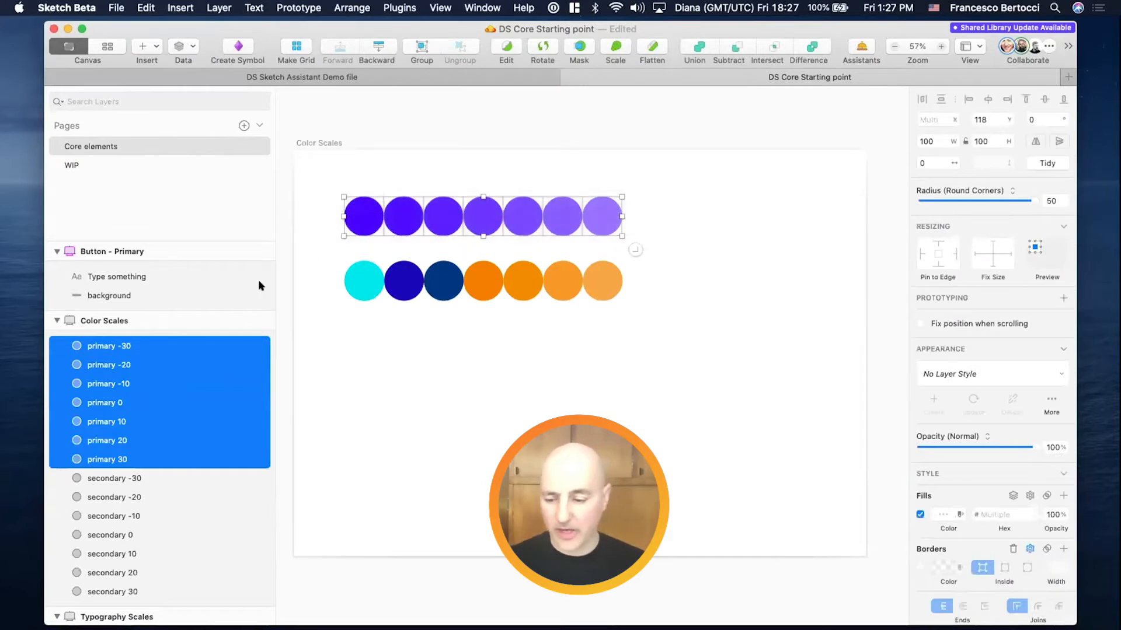
click(472, 342)
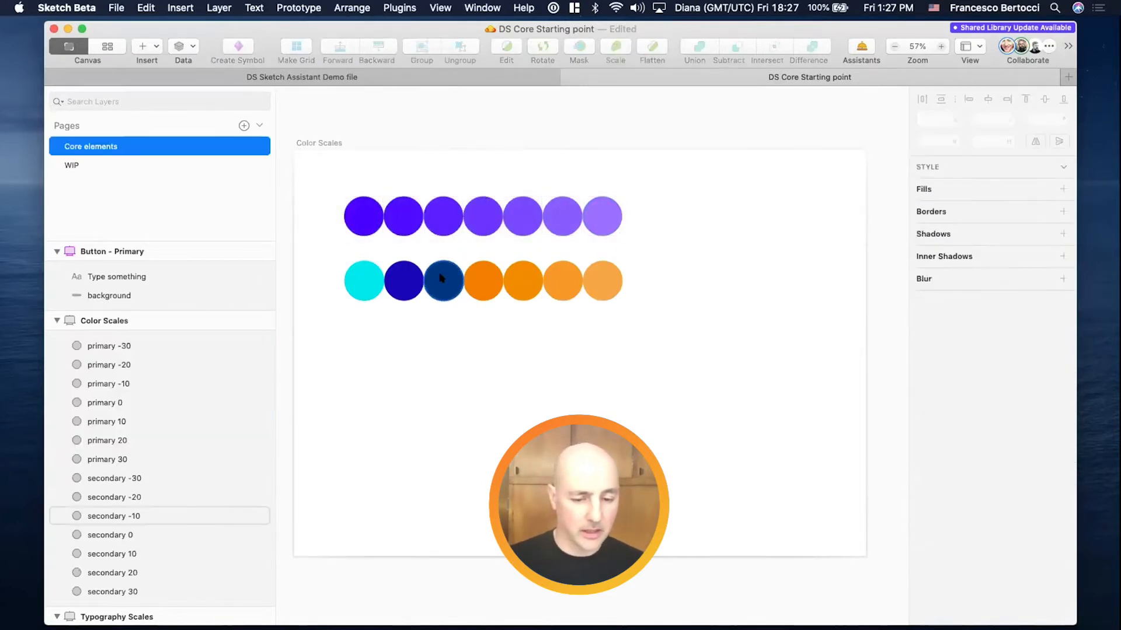
Step: Batch create layer styles with FreeFlow from all primary and secondary circles on the Color Scales artboard
scroll(643, 310, down, 5)
scroll(642, 308, right, 5)
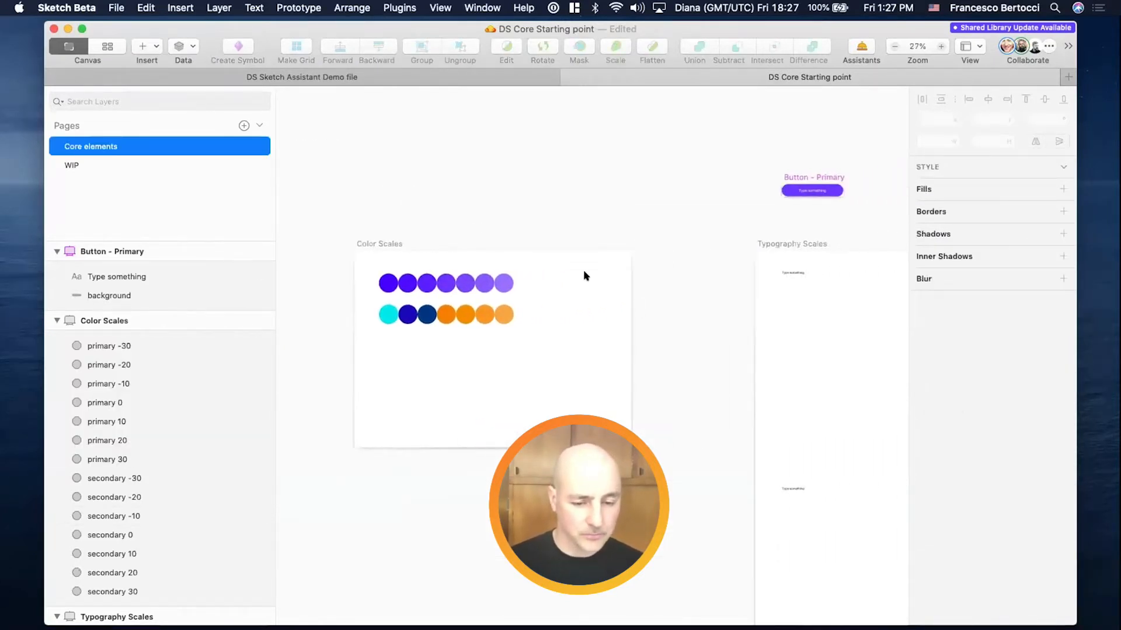
drag(508, 268, 342, 352)
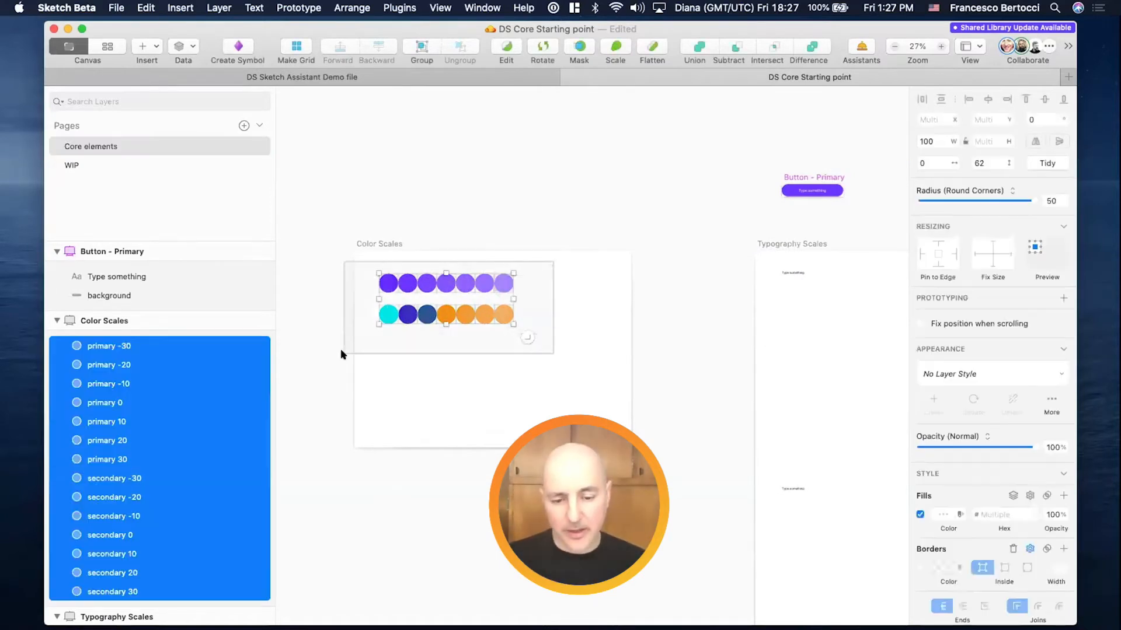
click(400, 8)
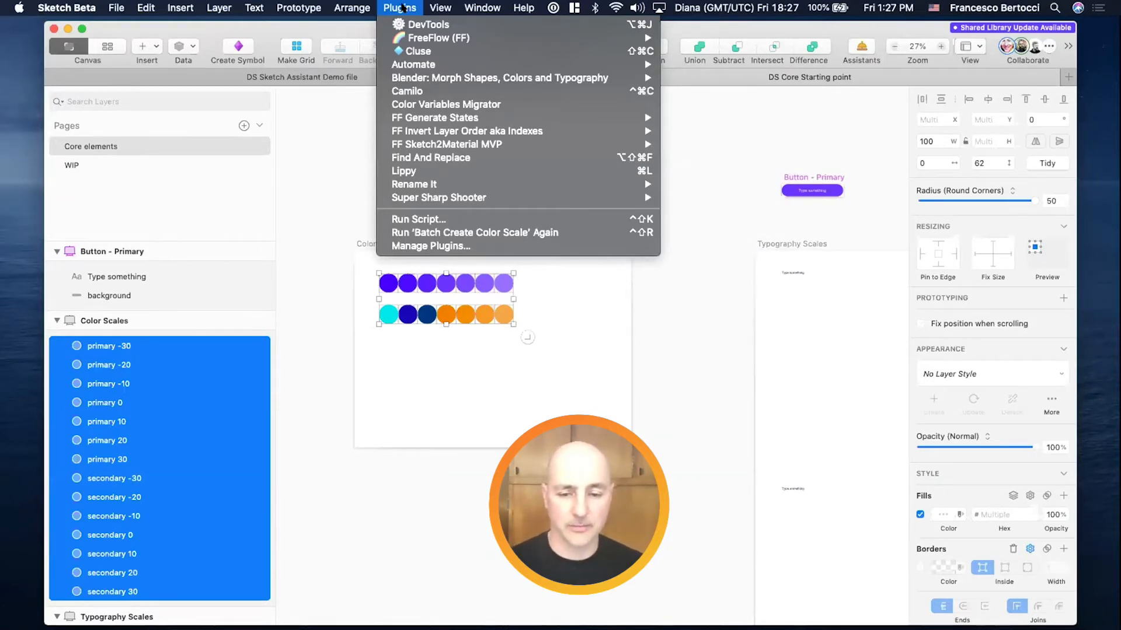
mouse_move(440, 74)
mouse_move(438, 38)
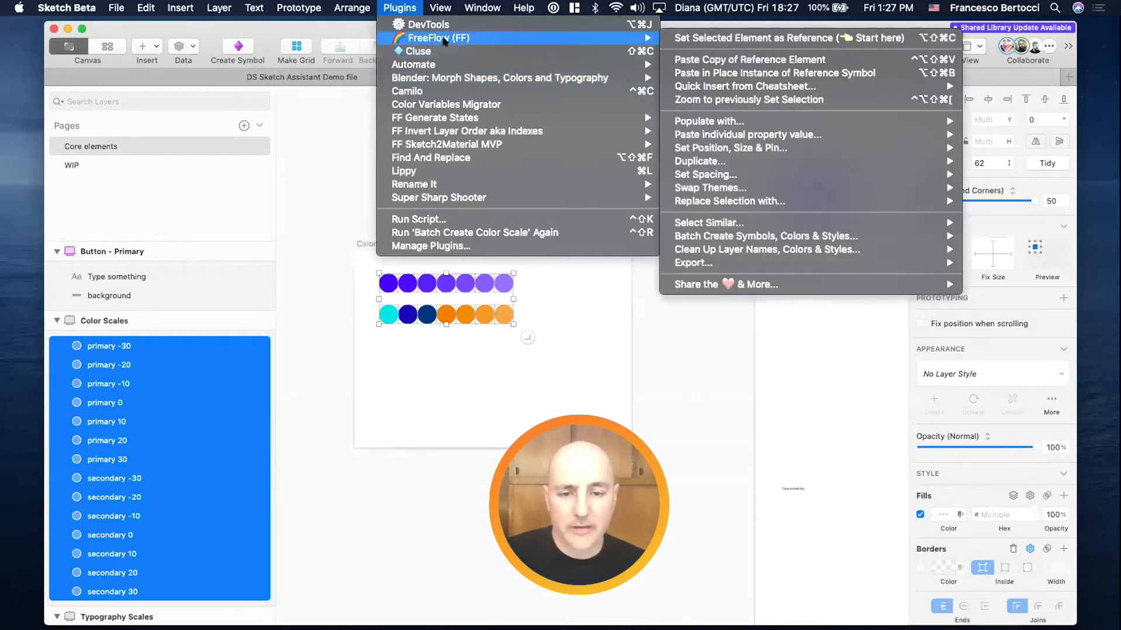
mouse_move(737, 239)
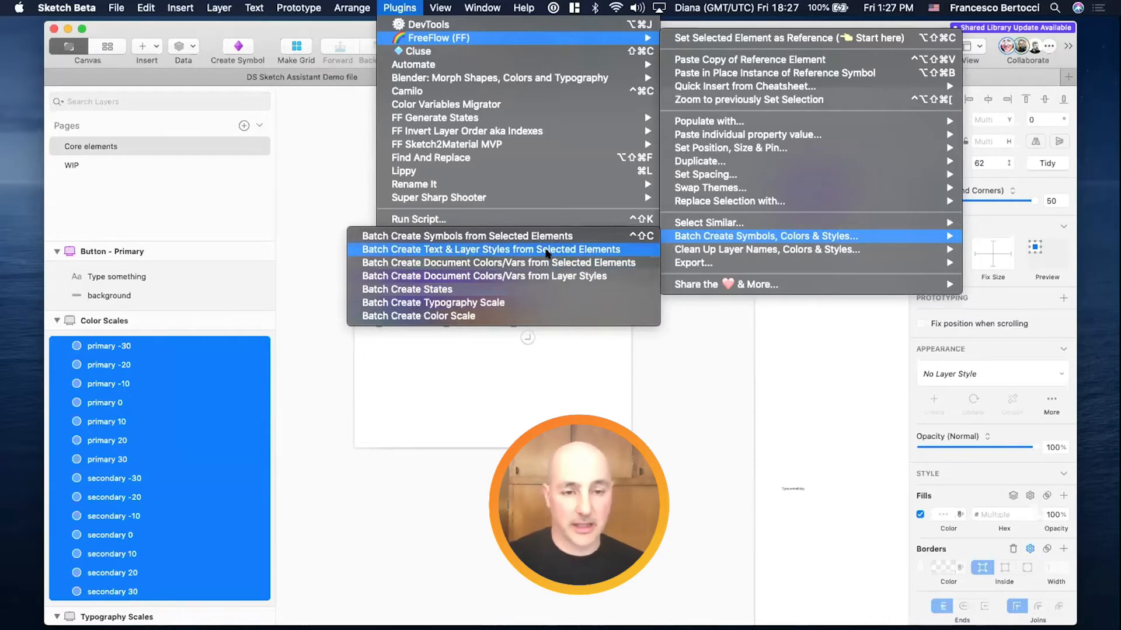
click(547, 251)
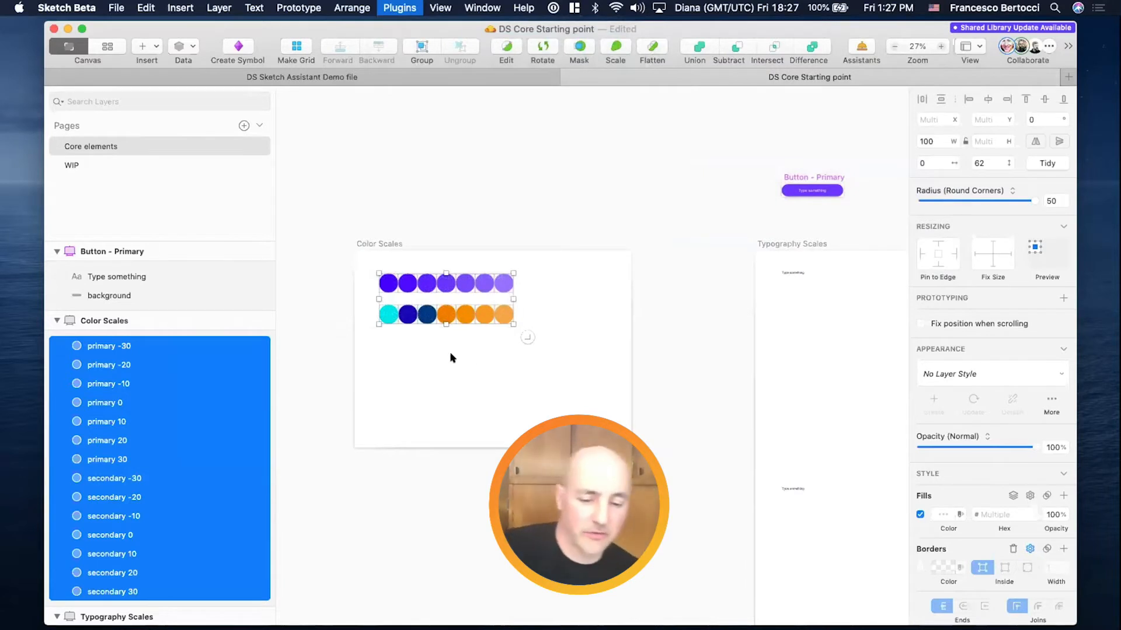
click(569, 344)
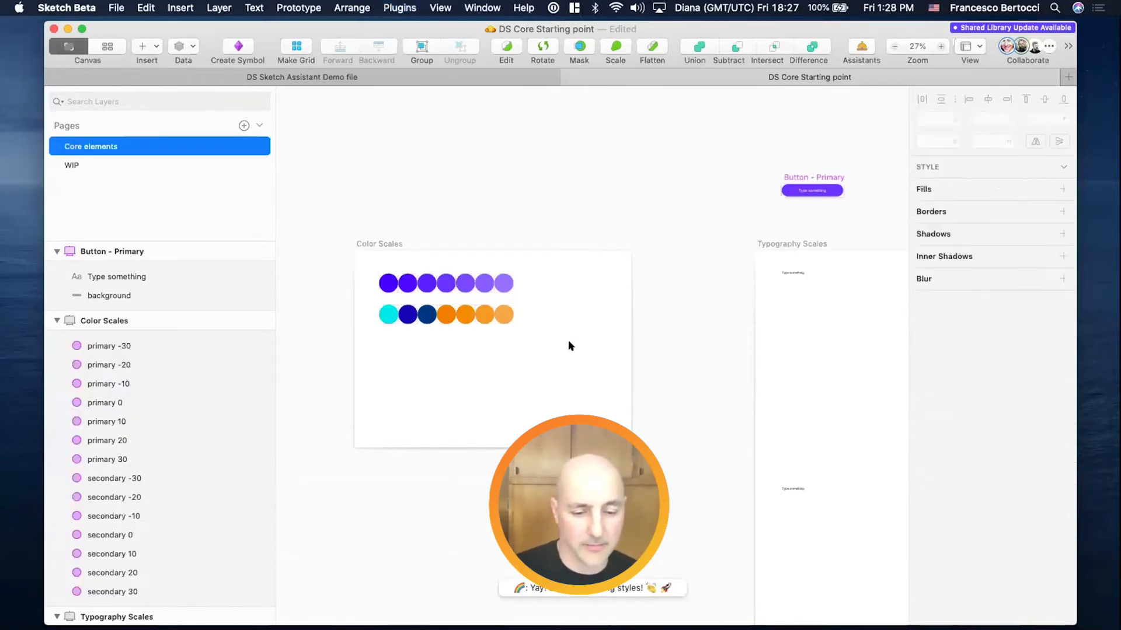
Step: Check the layer styles assigned to the primary 30 and primary 0 circles, and show the document's layer styles overview
click(503, 281)
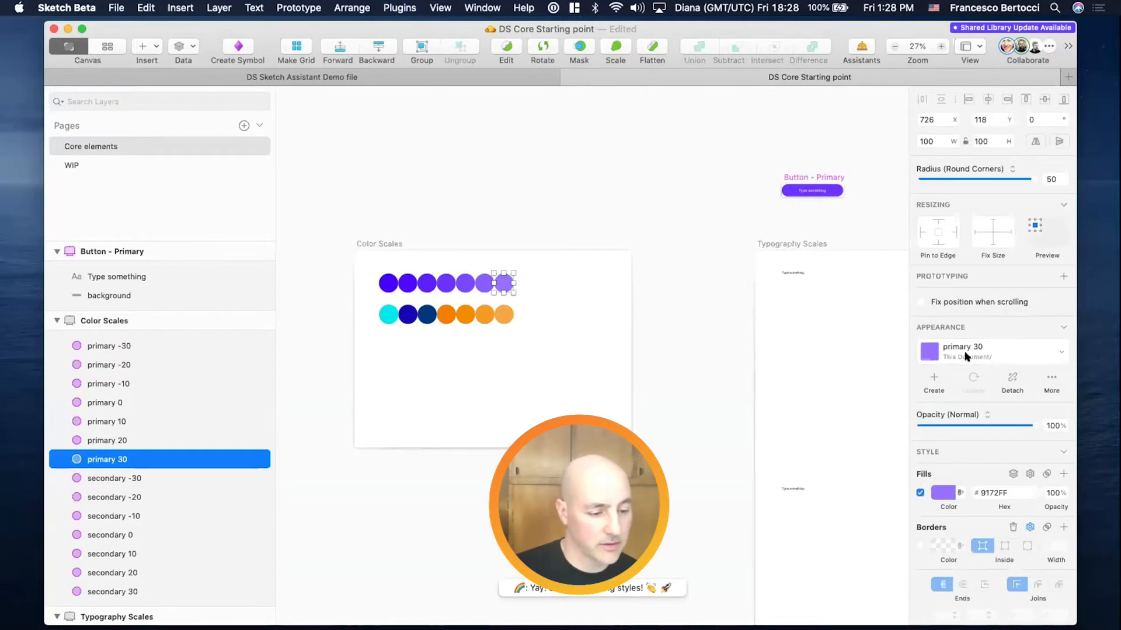
click(117, 402)
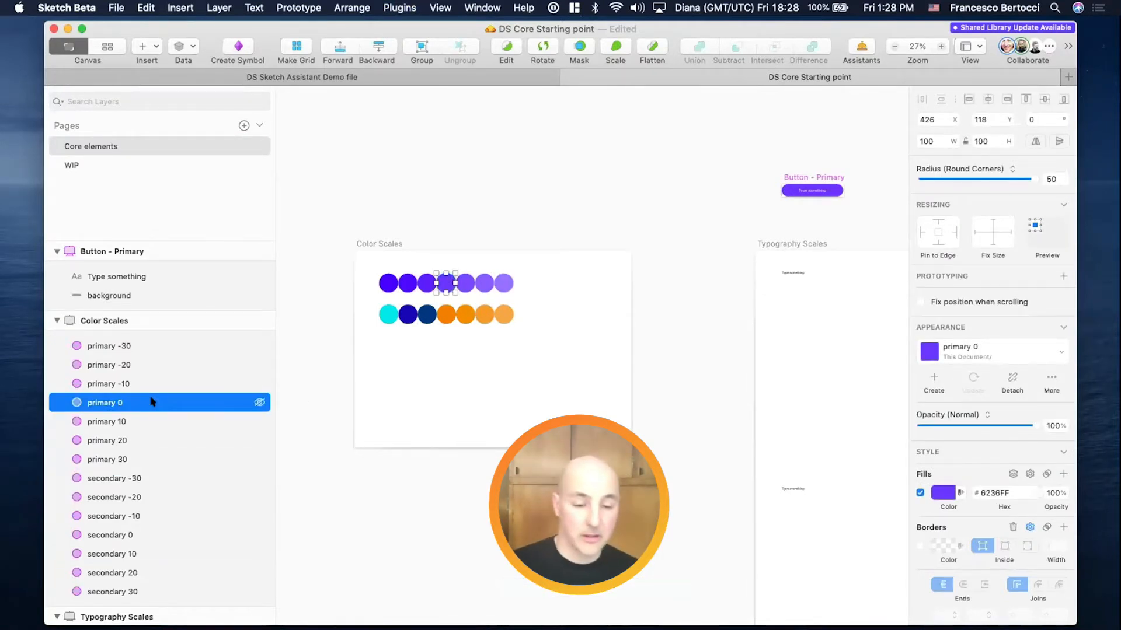
click(110, 46)
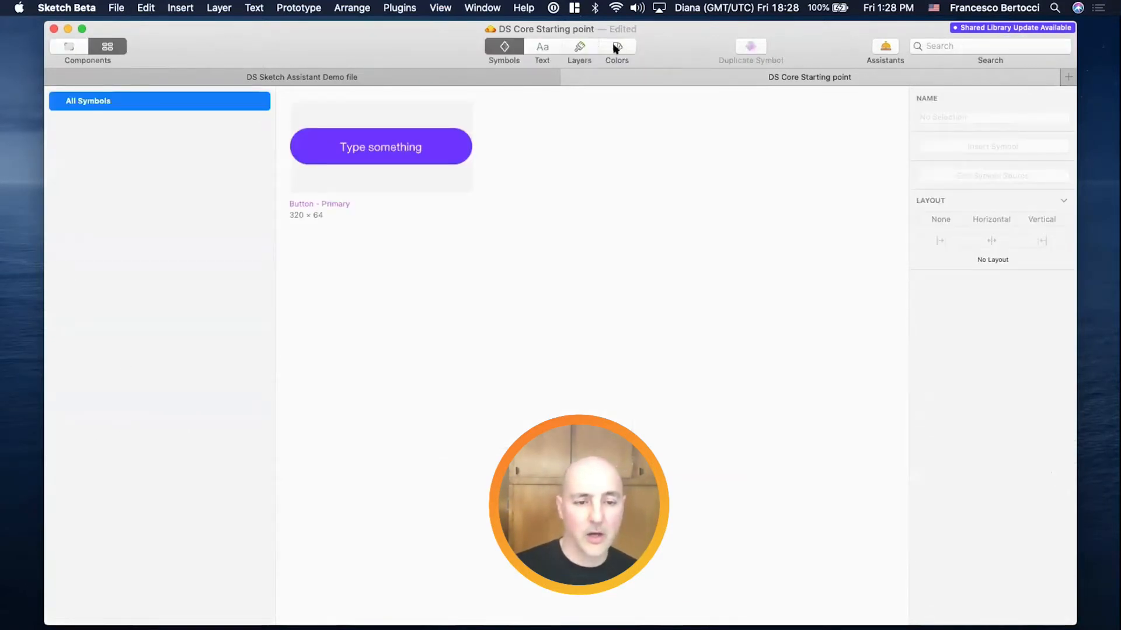
click(581, 47)
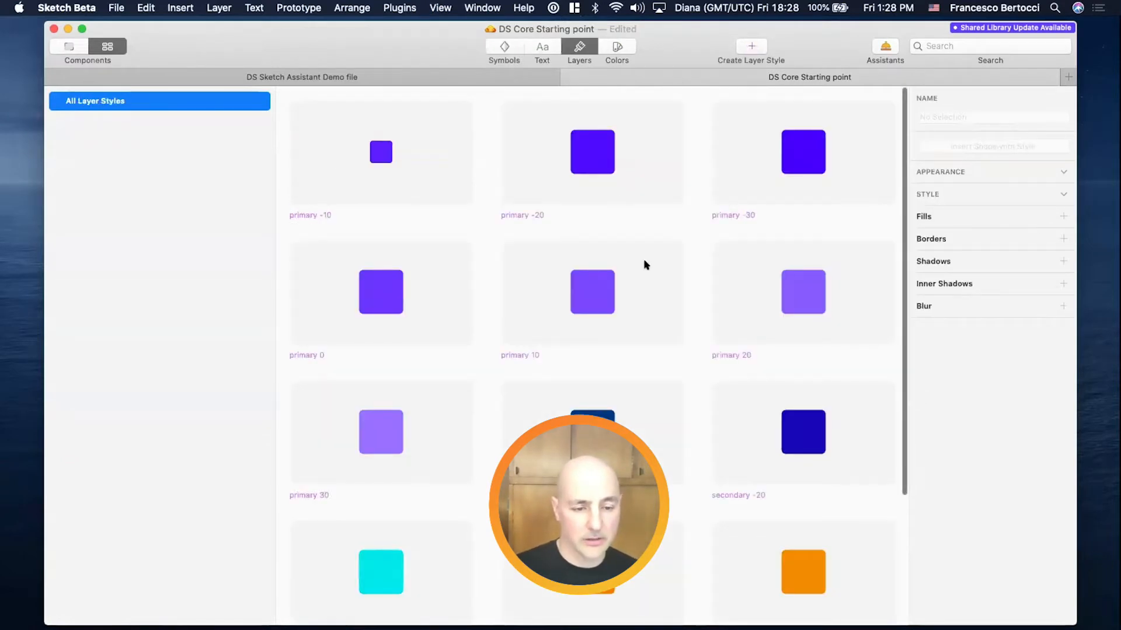
Step: Browse the primary and secondary layer styles, inspecting the settings of primary -20, primary -10 and primary 20
click(555, 161)
scroll(543, 318, down, 5)
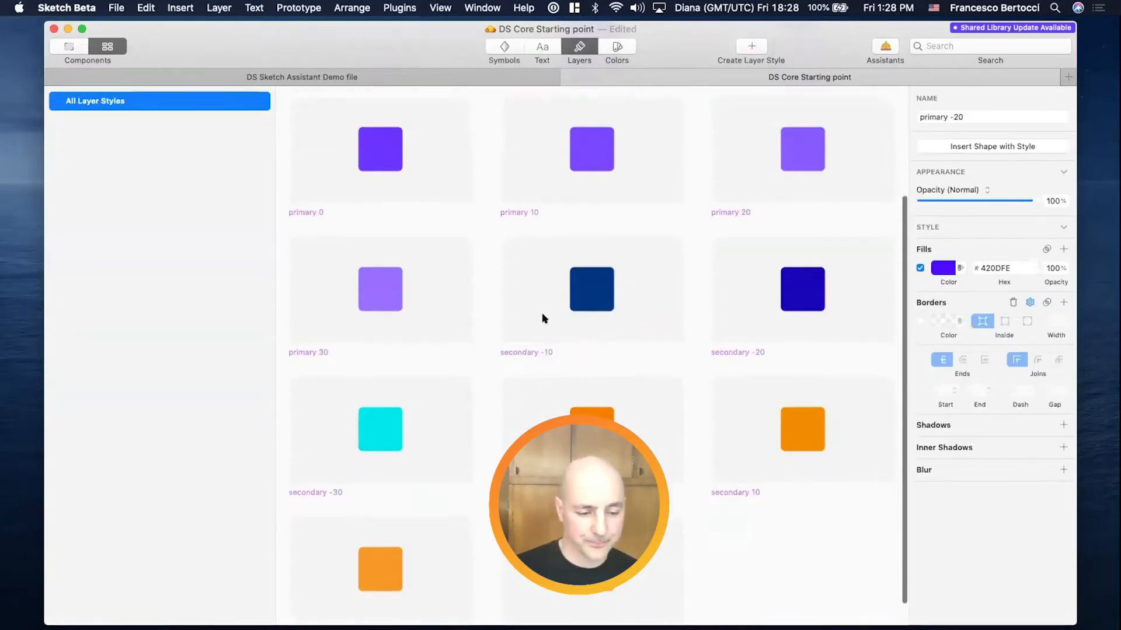
scroll(460, 455, up, 6)
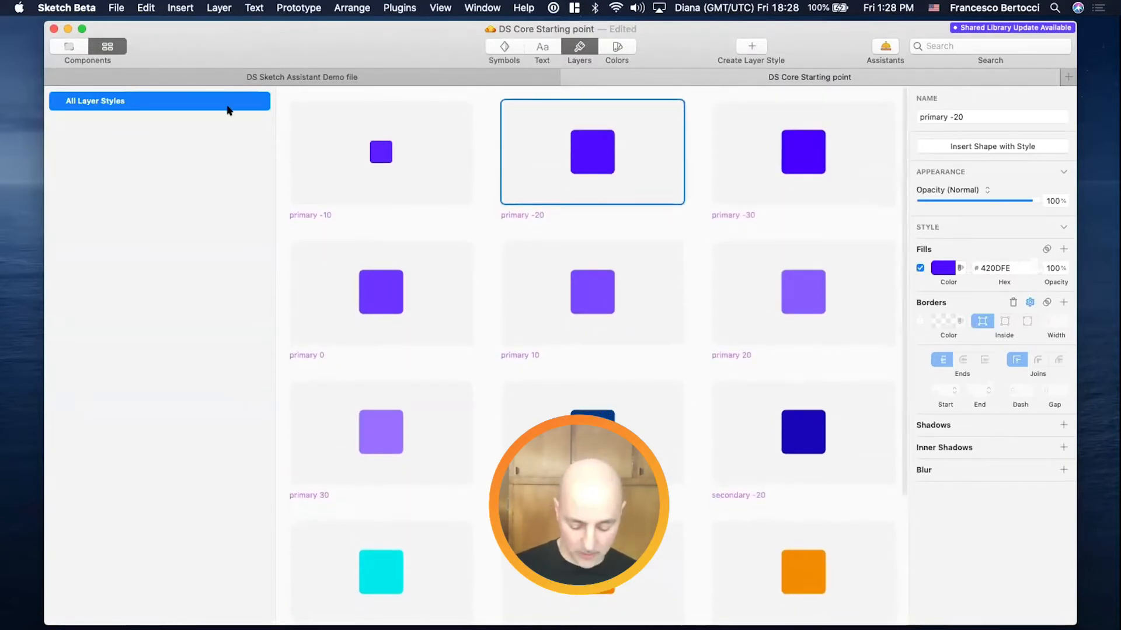
click(408, 133)
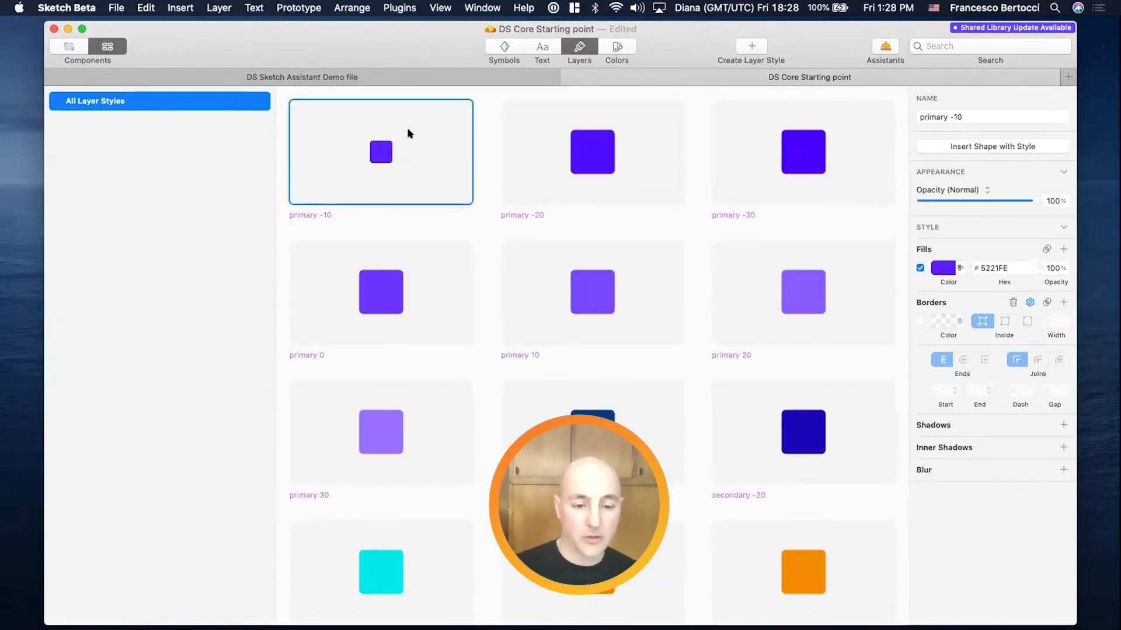
scroll(826, 327, down, 3)
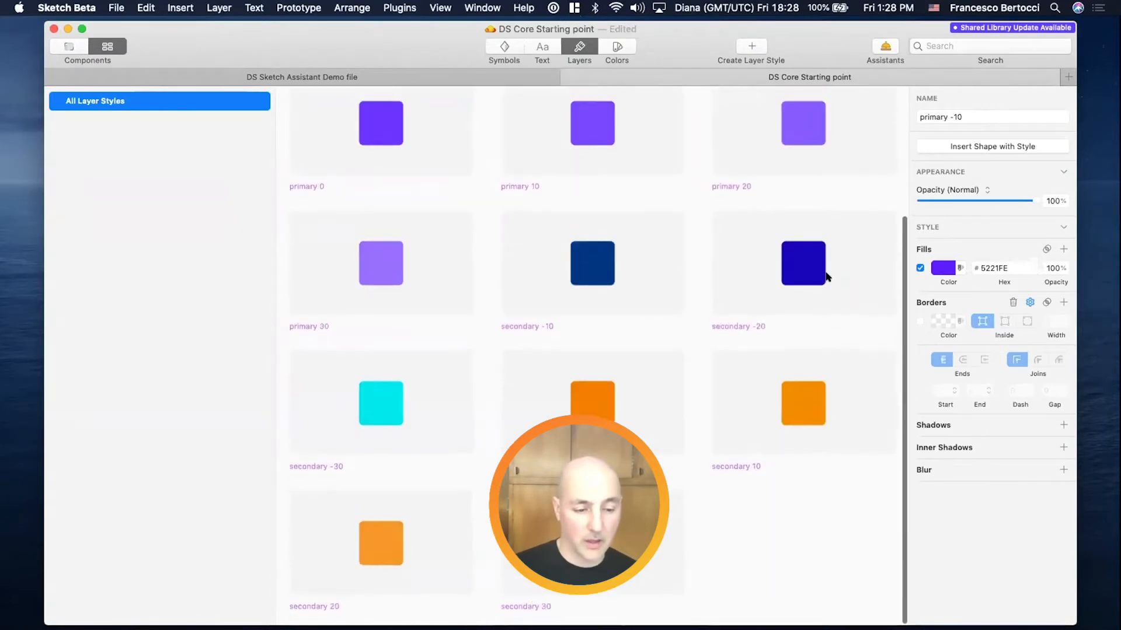
click(825, 277)
scroll(826, 279, up, 3)
click(826, 280)
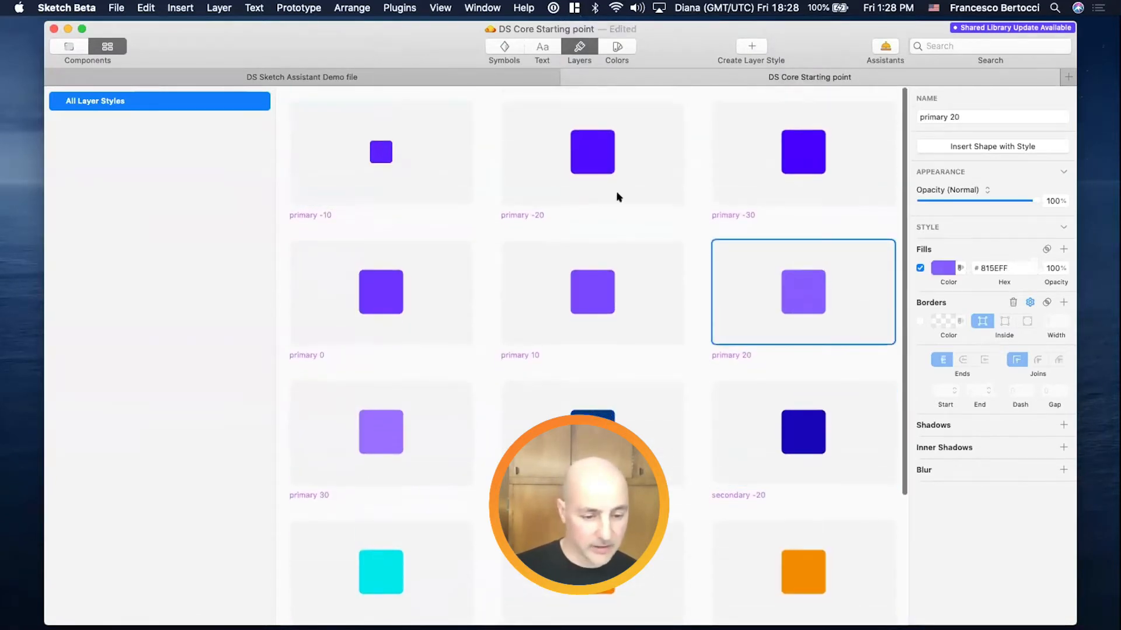
Step: Filter the layer styles by "primary" and select all matching styles
shift+click(342, 122)
click(961, 41)
text(primary)
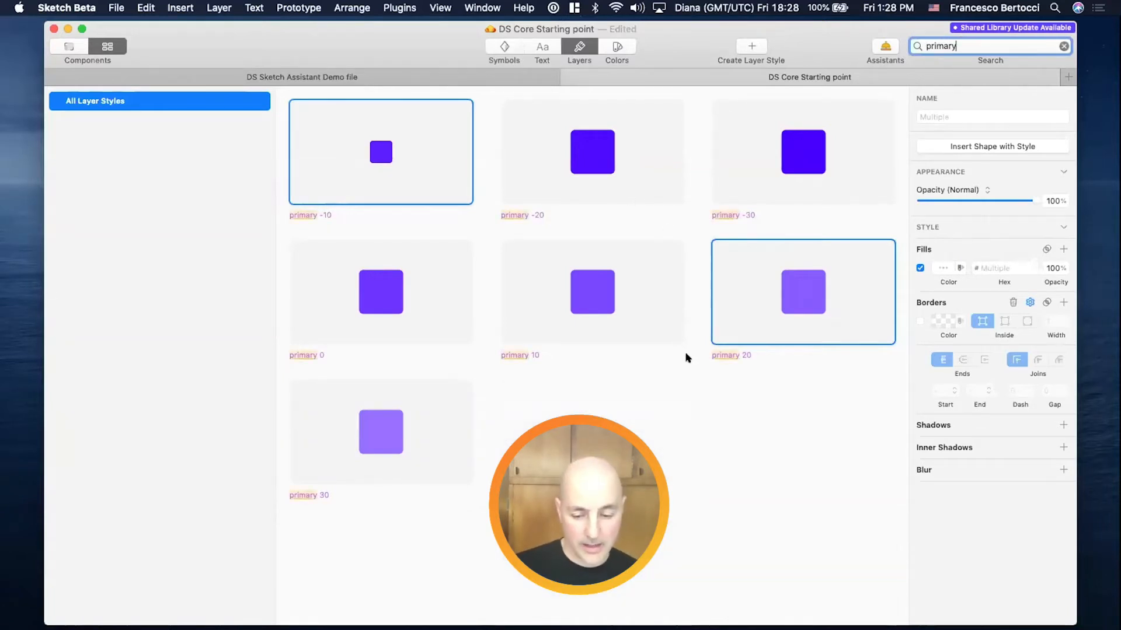
key(super+a)
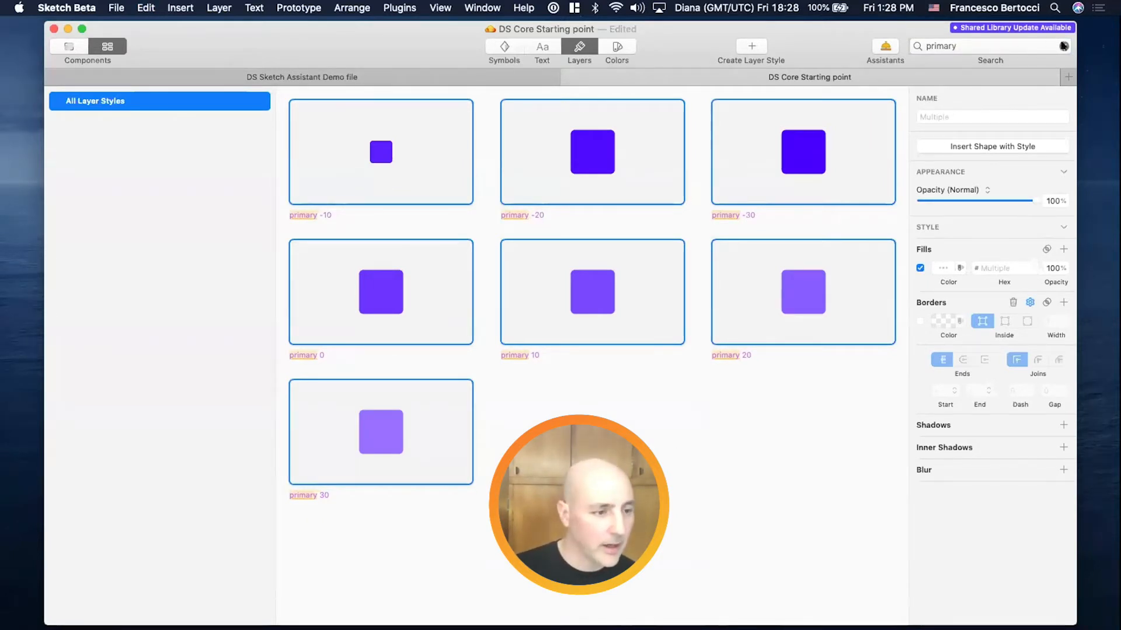
Step: Clear the layer style search filter and deselect the primary styles
click(1064, 47)
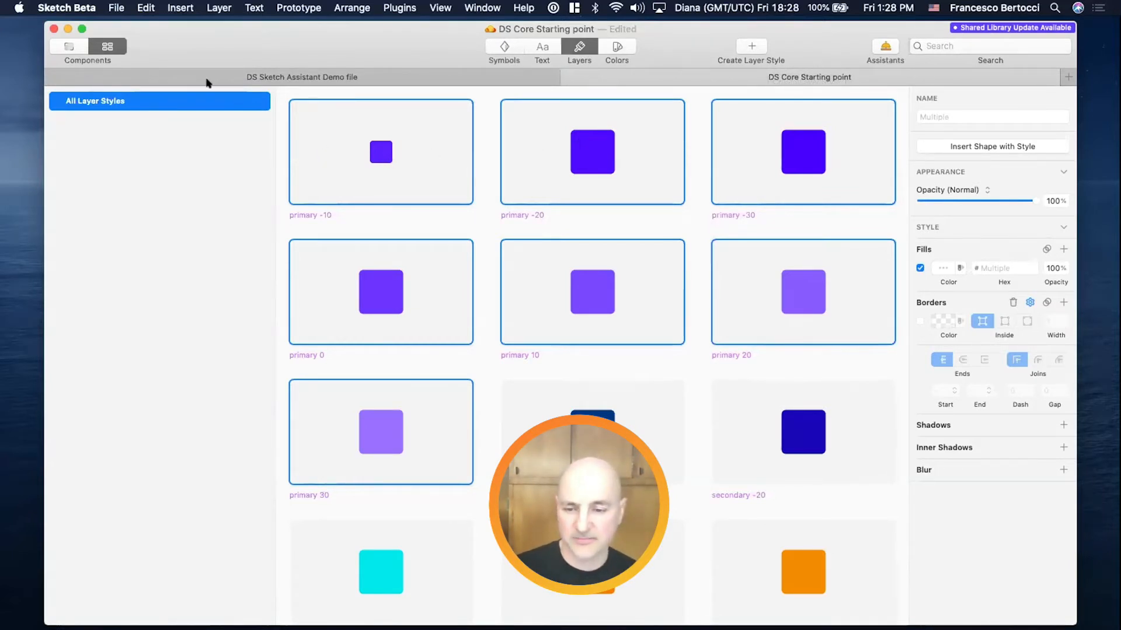
right_click(191, 98)
key(Escape)
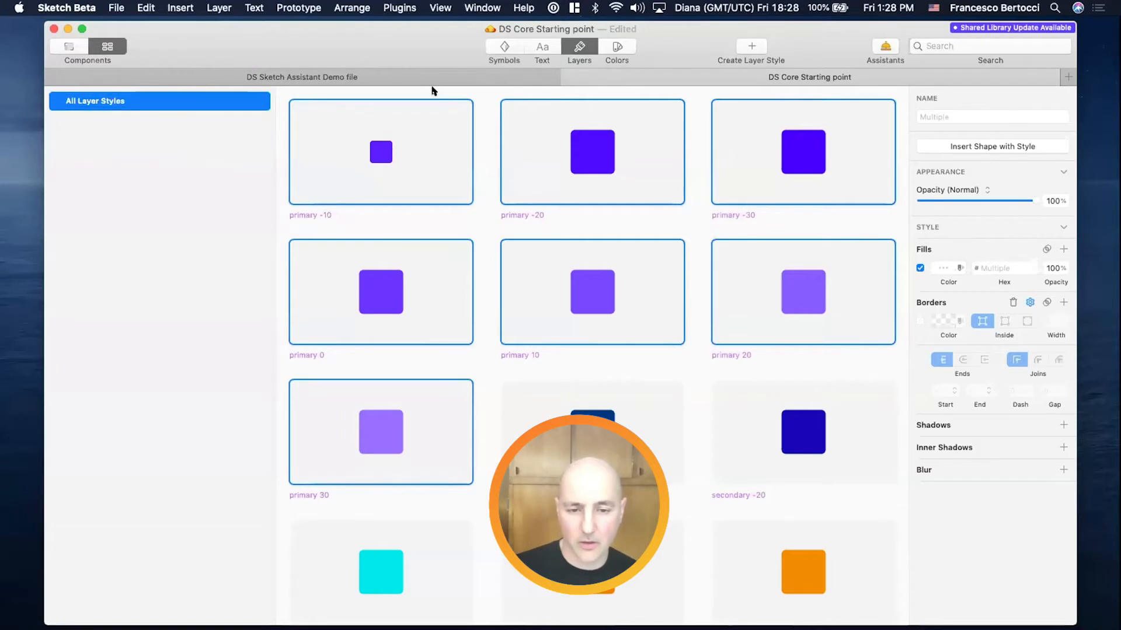
click(476, 155)
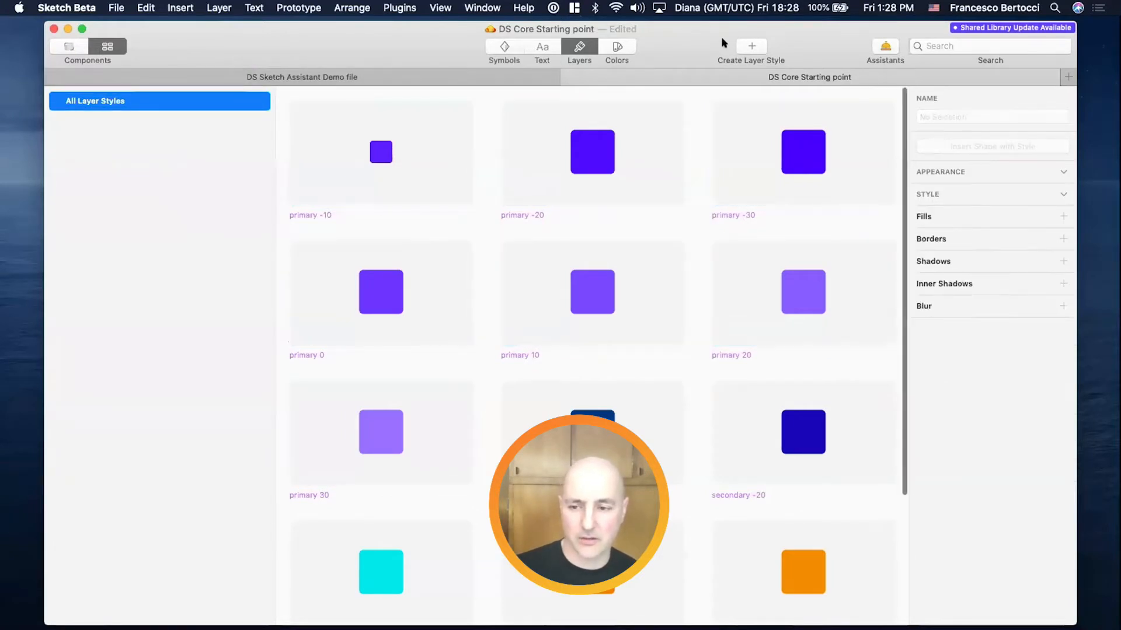
Step: Try to open the system display preferences, and return to the layer styles overview to select all styles
click(659, 8)
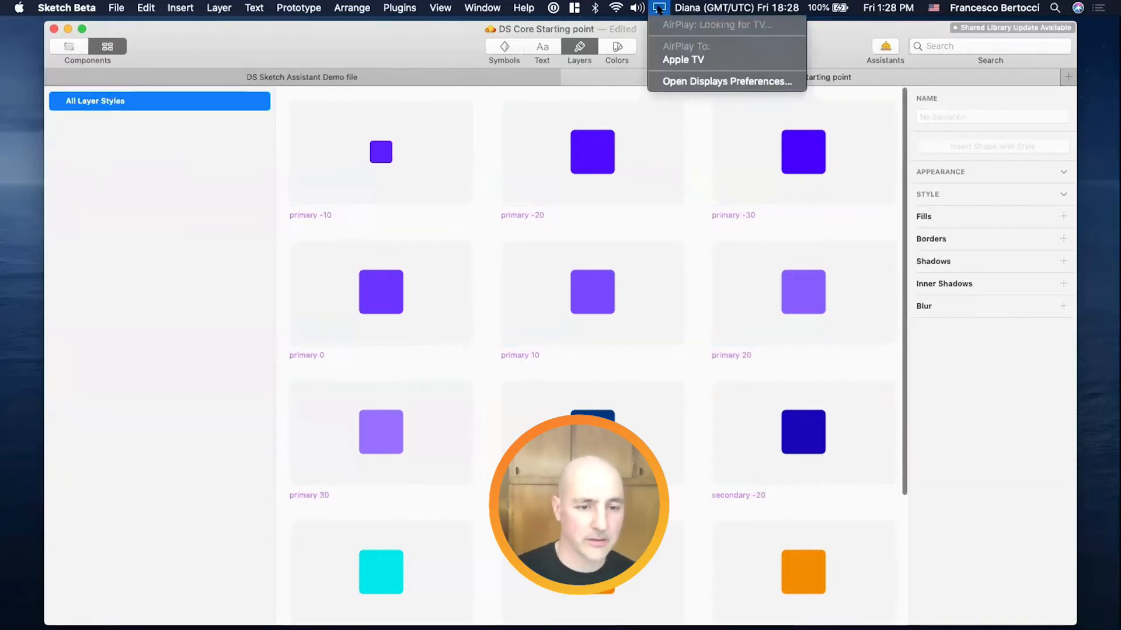
click(670, 83)
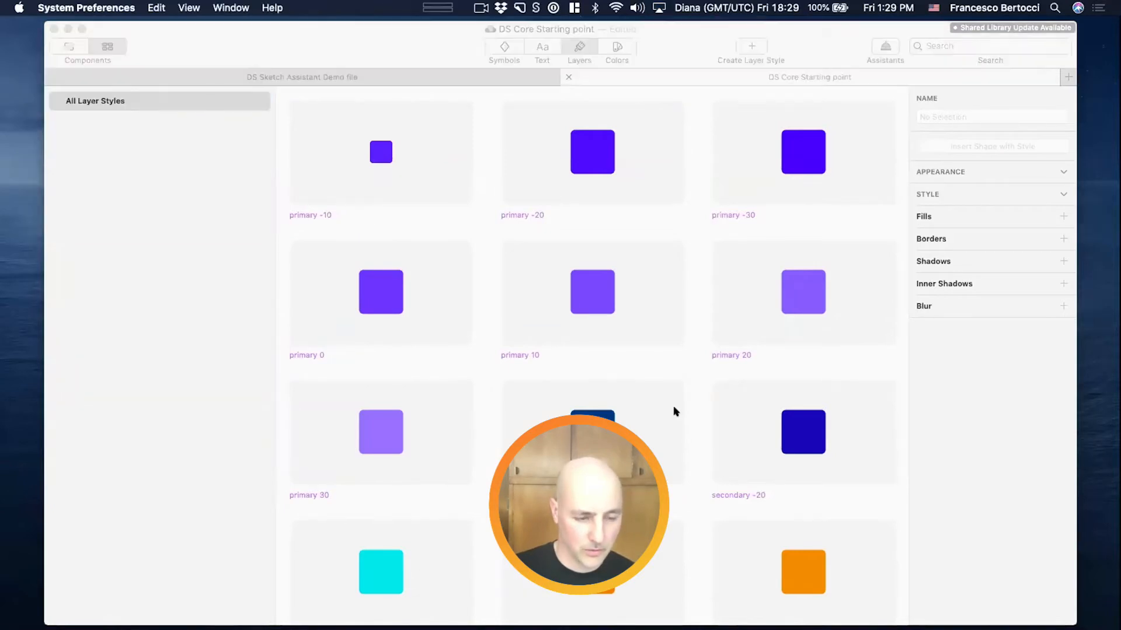
click(412, 156)
key(super+a)
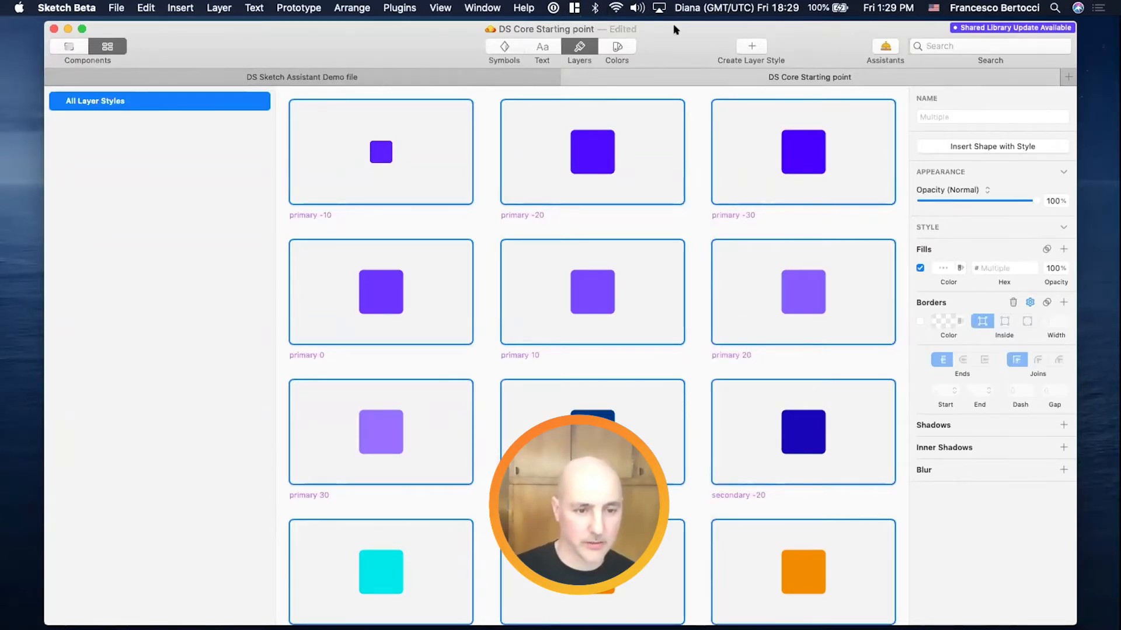
Step: Set the Thunderbolt Display to the scaled resolution 2048 × 1152 in System Preferences and quit the preferences
click(658, 7)
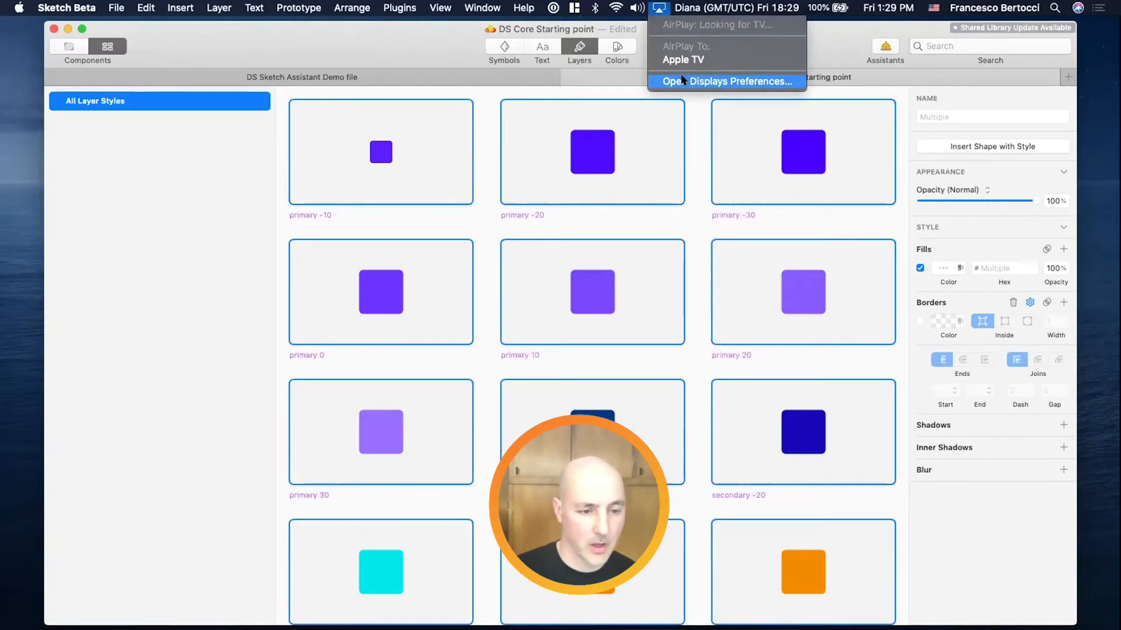
click(684, 82)
click(565, 288)
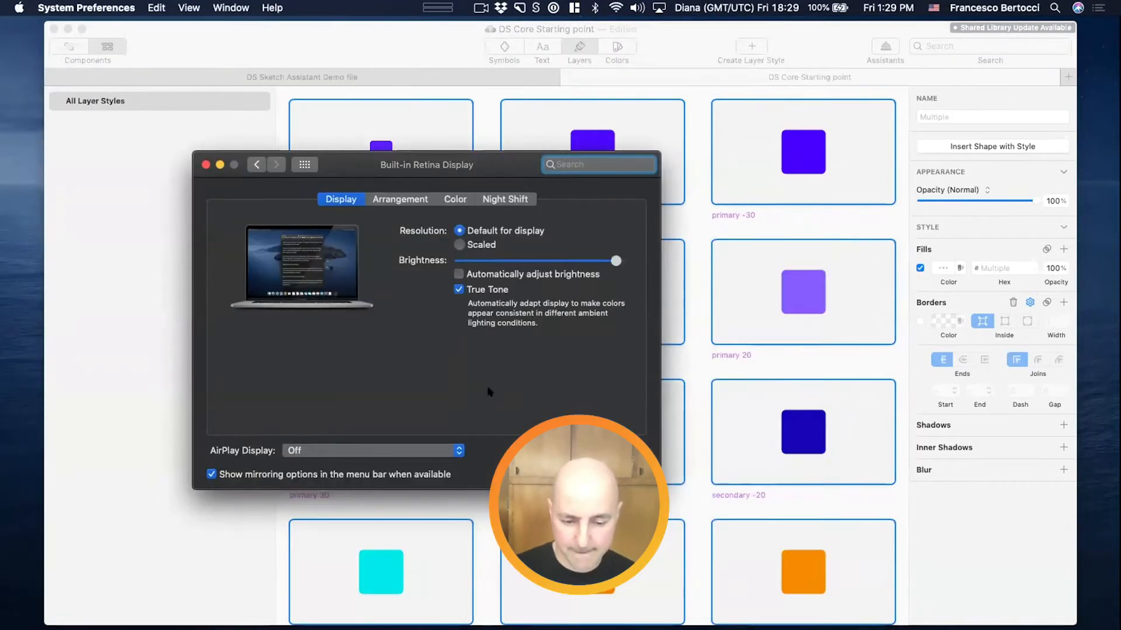
click(500, 248)
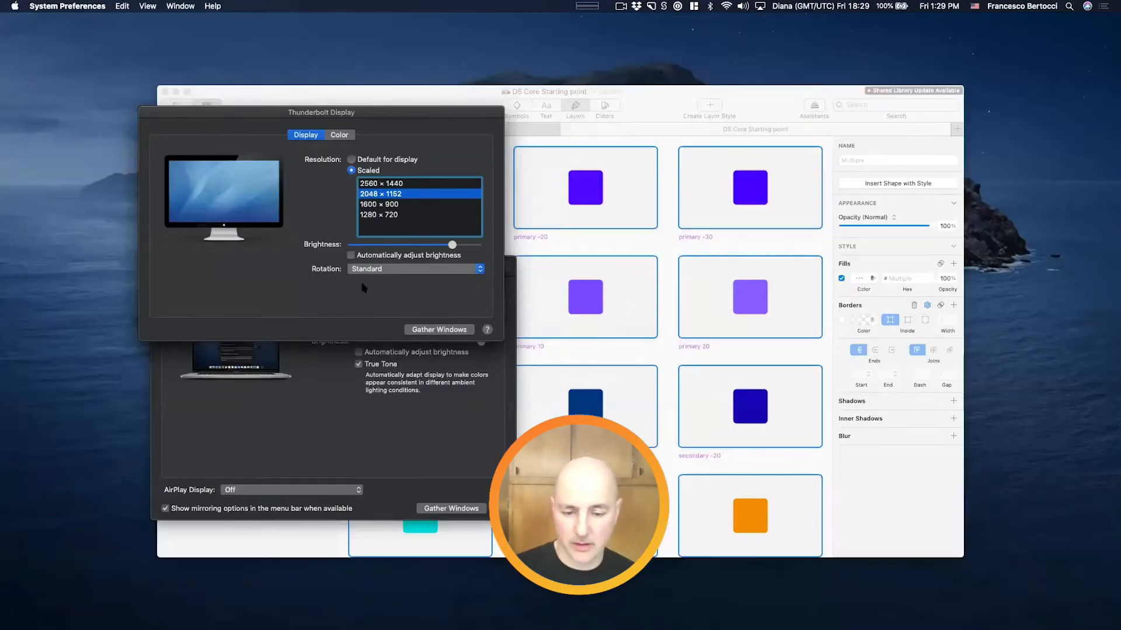
drag(177, 114, 215, 113)
key(super+q)
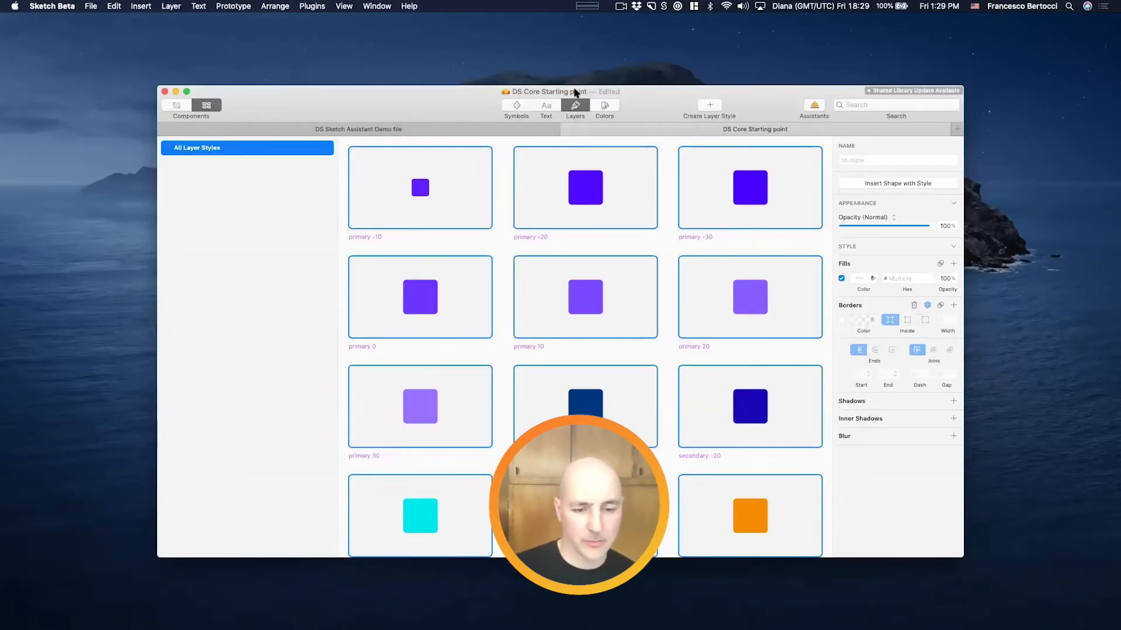
Step: Save the DS Core Starting point document and restart Sketch, moving the Terminal window out of view
key(super+s)
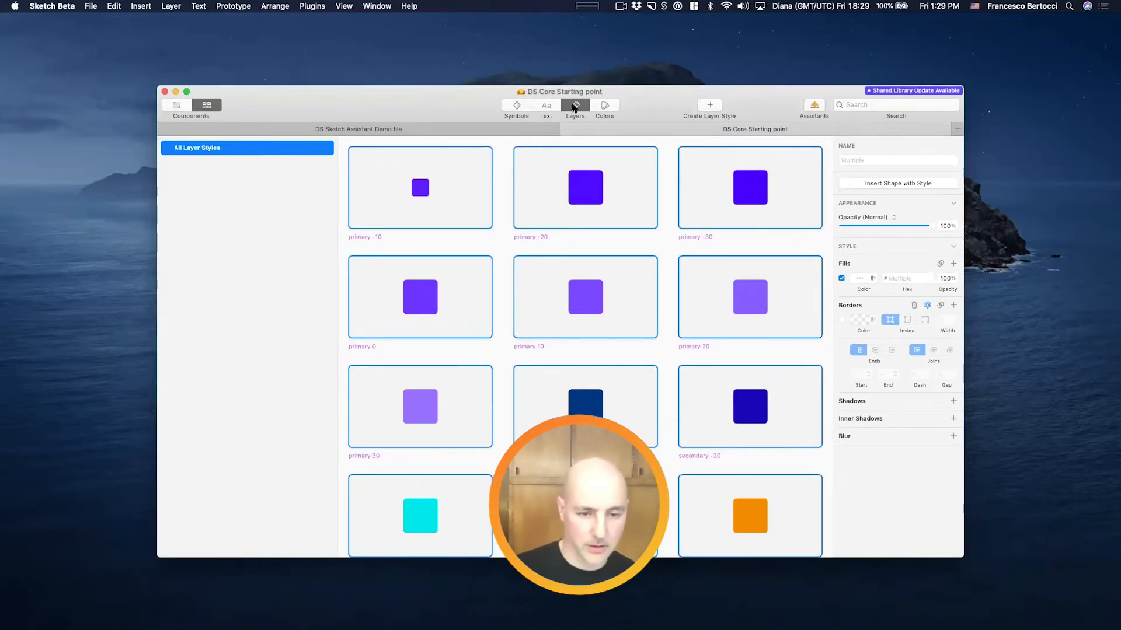
click(497, 131)
key(super+q)
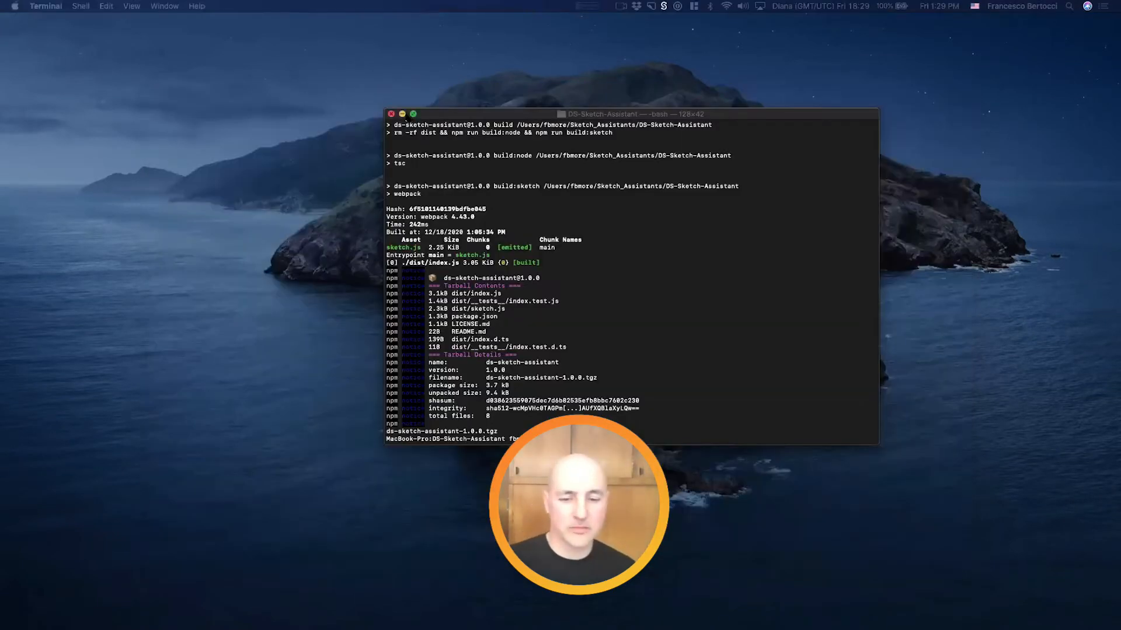
drag(439, 114, 876, 629)
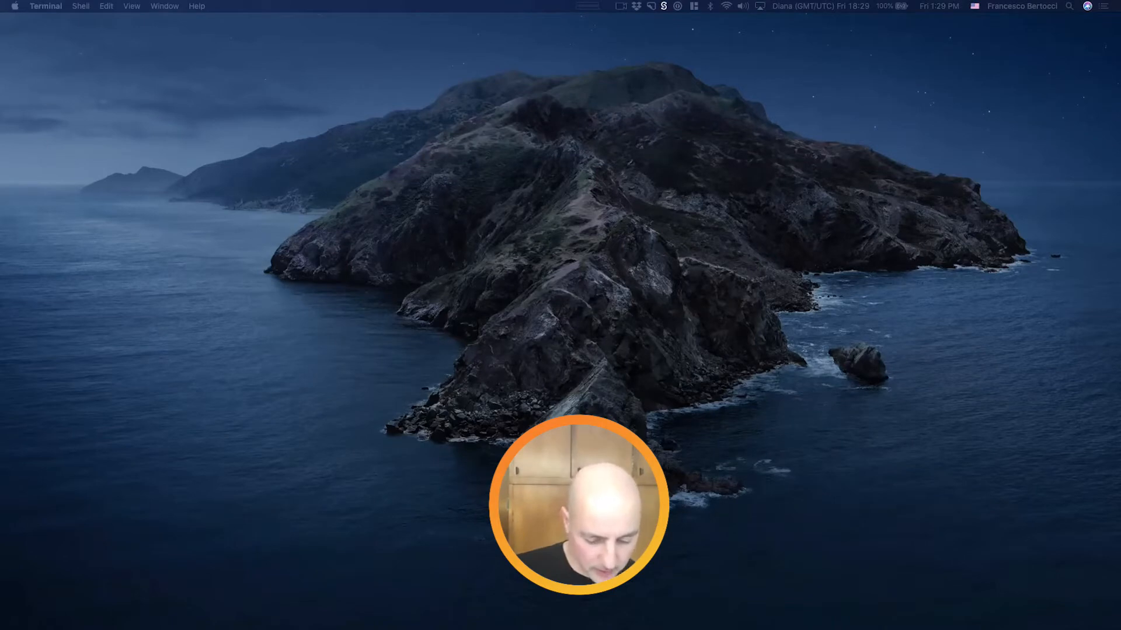
key(super+Tab)
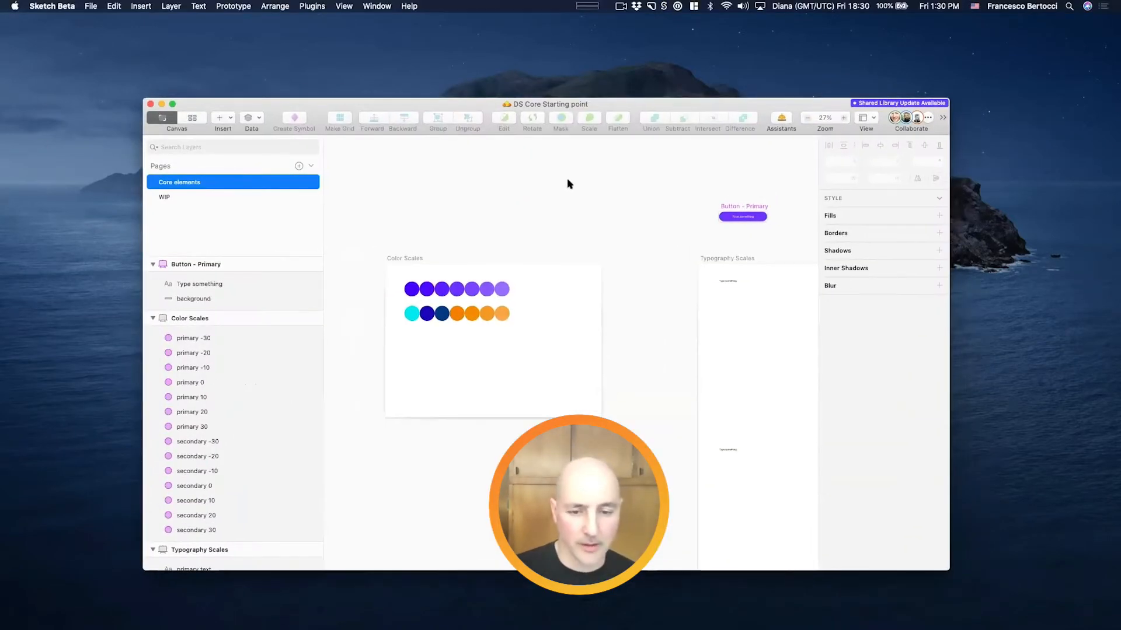
Step: Open the layer styles overview, select the primary -10 and primary -20 styles, and move the document window slightly aside
click(198, 118)
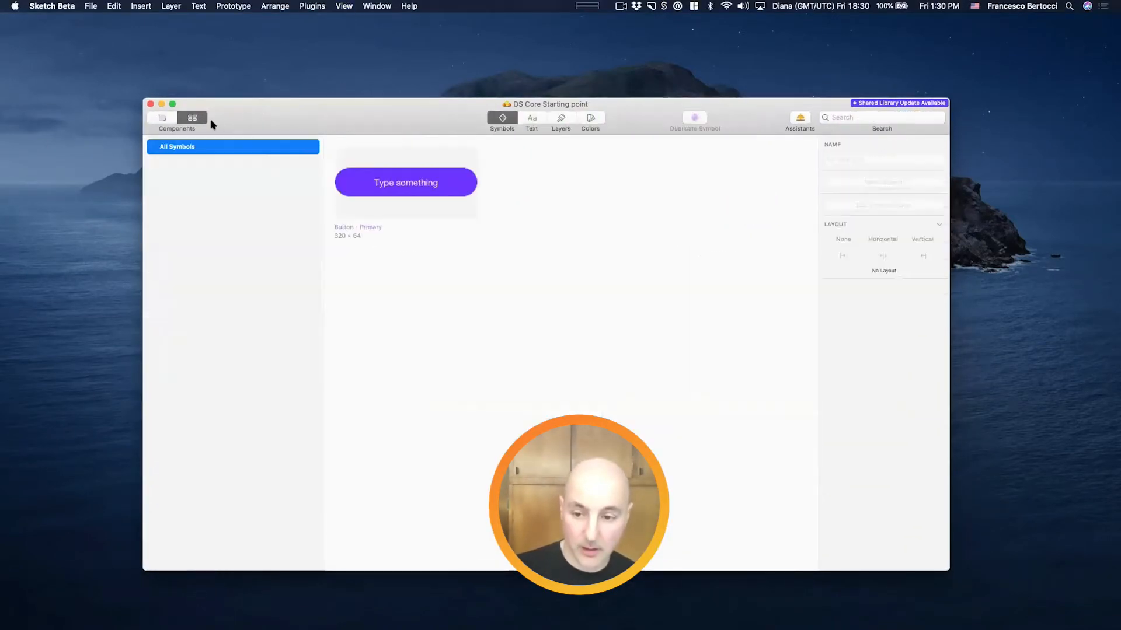
click(568, 122)
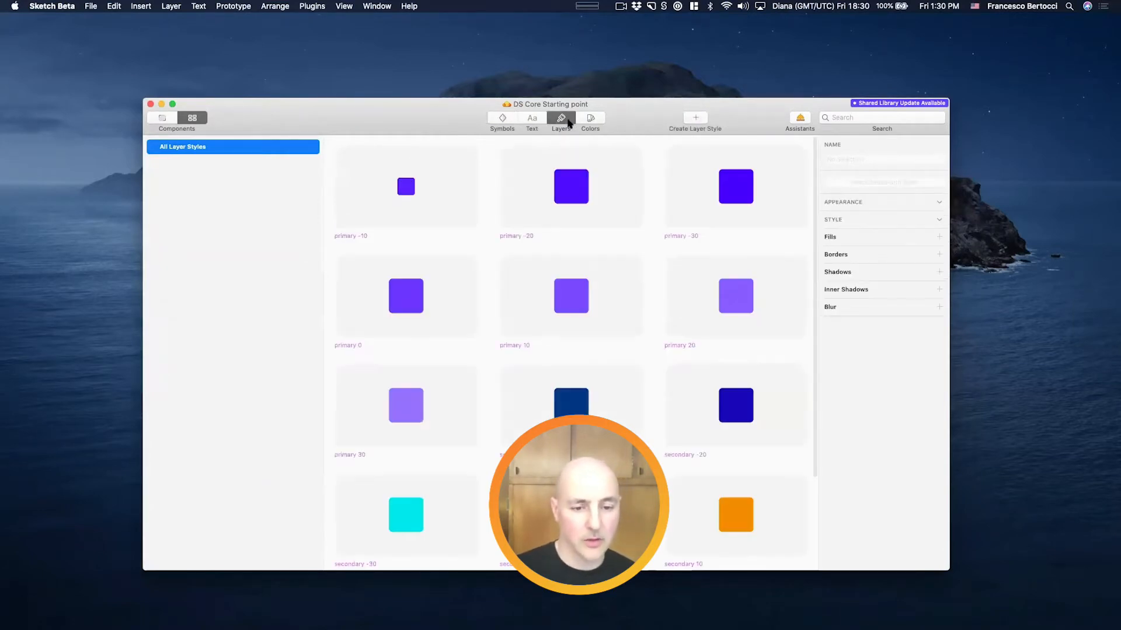
click(408, 181)
shift+click(522, 189)
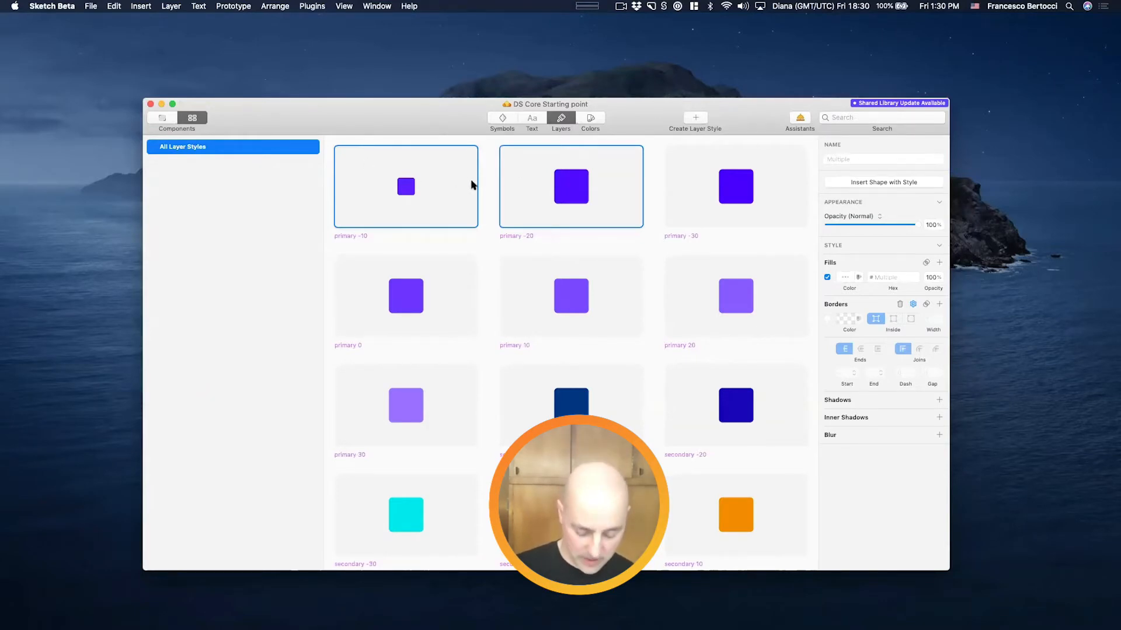
drag(449, 119, 431, 112)
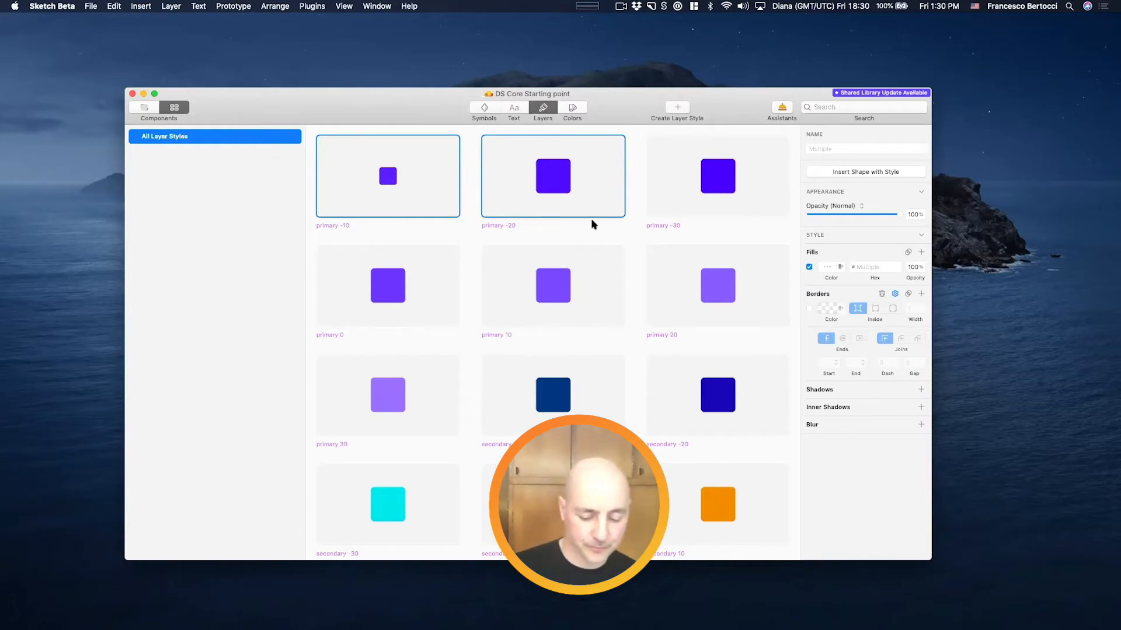
Step: Return to the canvas and select all primary and secondary circles on the Color Scales artboard
click(152, 105)
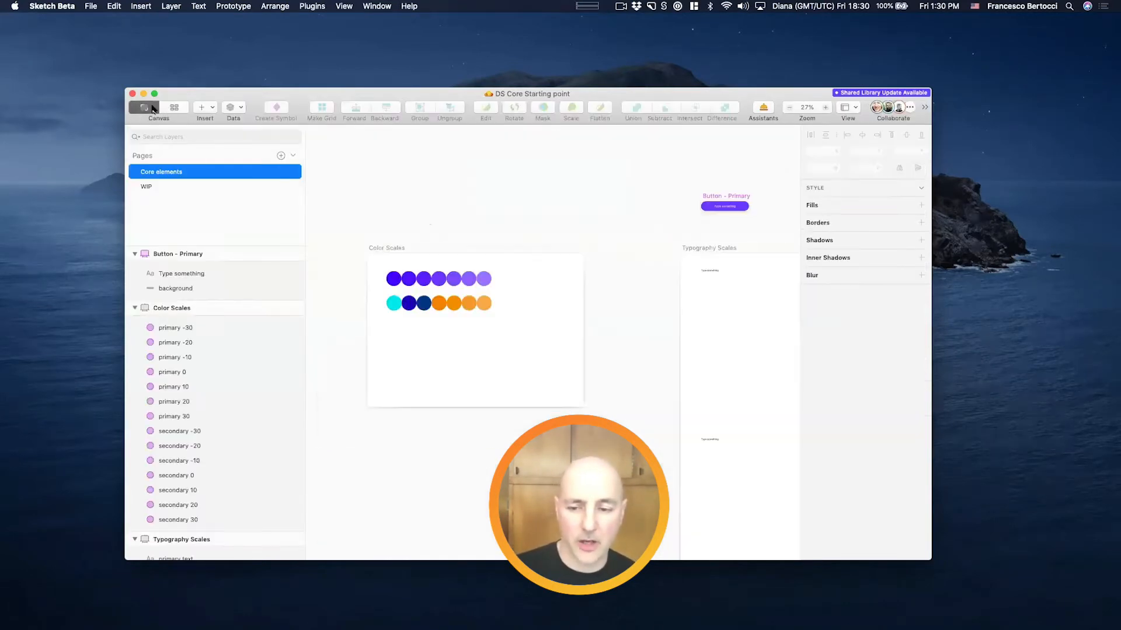
drag(357, 224, 525, 339)
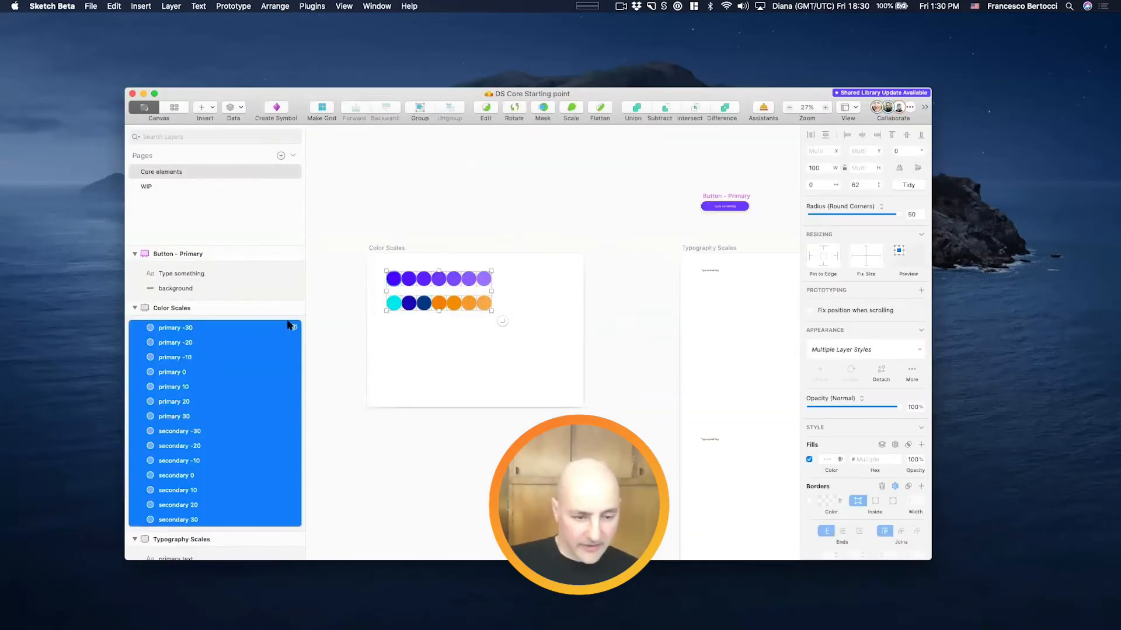
click(833, 349)
click(577, 225)
click(572, 226)
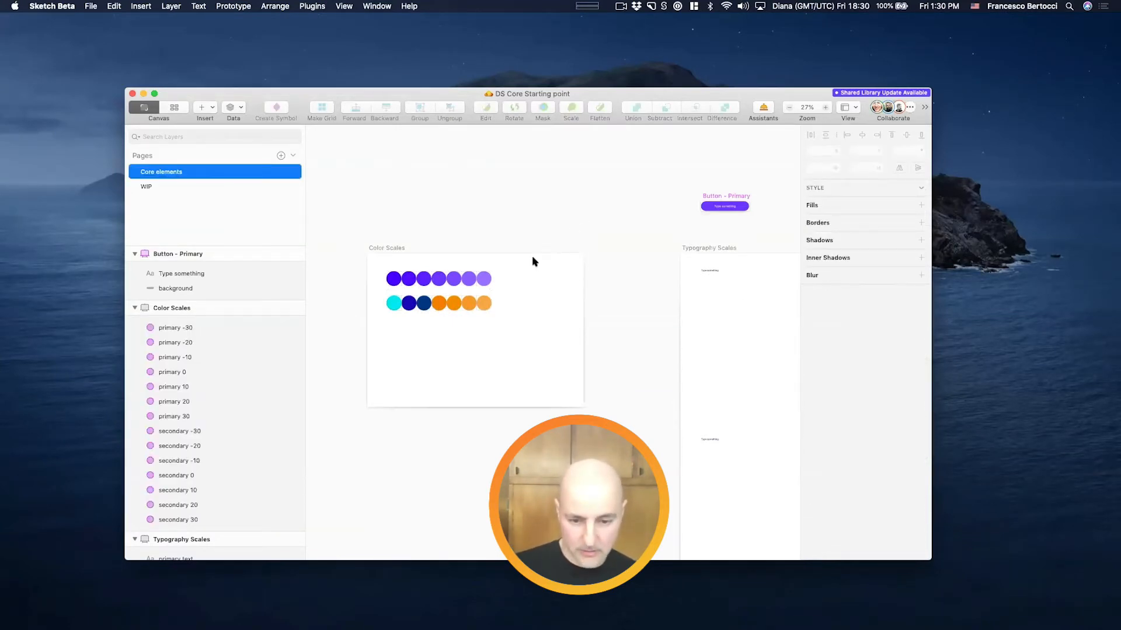
click(488, 275)
key(super+a)
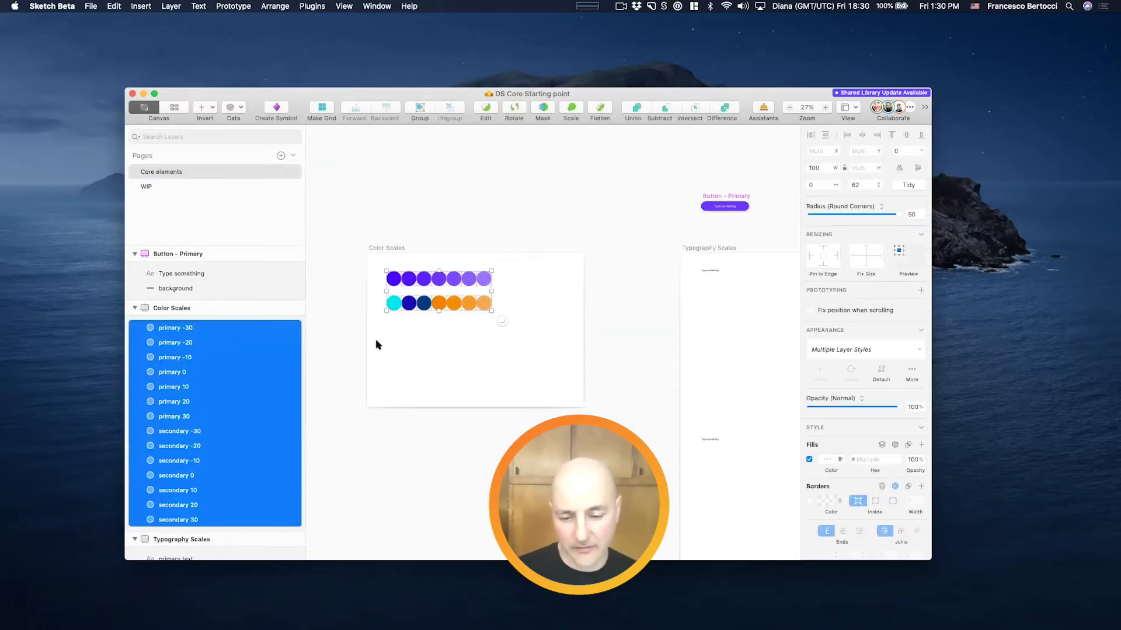
Step: Group the primary layer styles in the layer styles overview
click(174, 107)
click(395, 173)
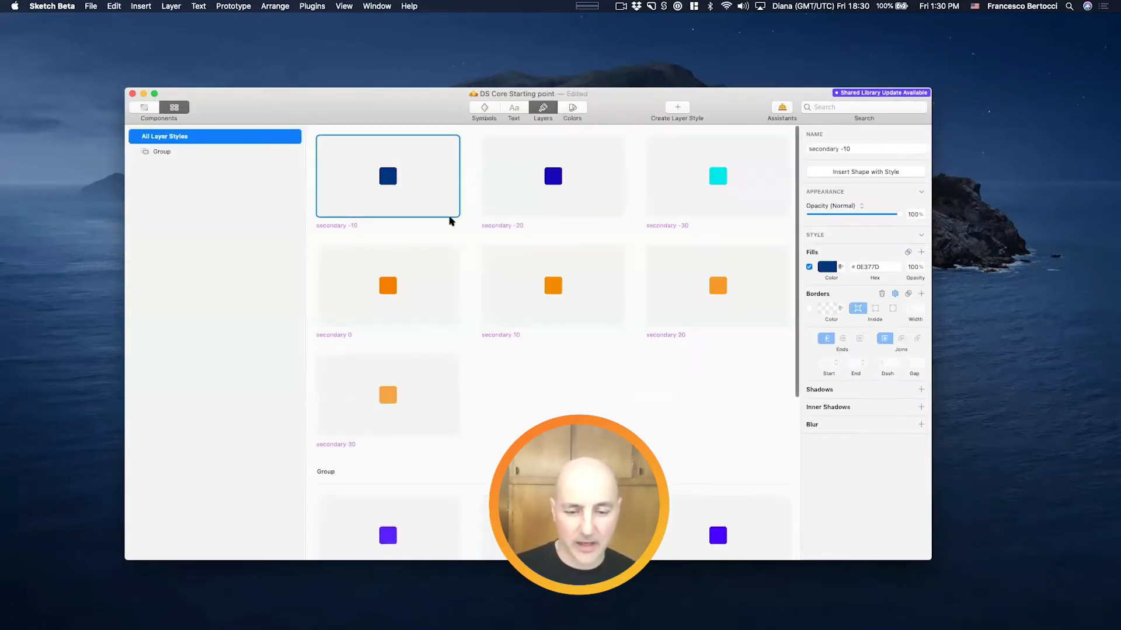
key(super+a)
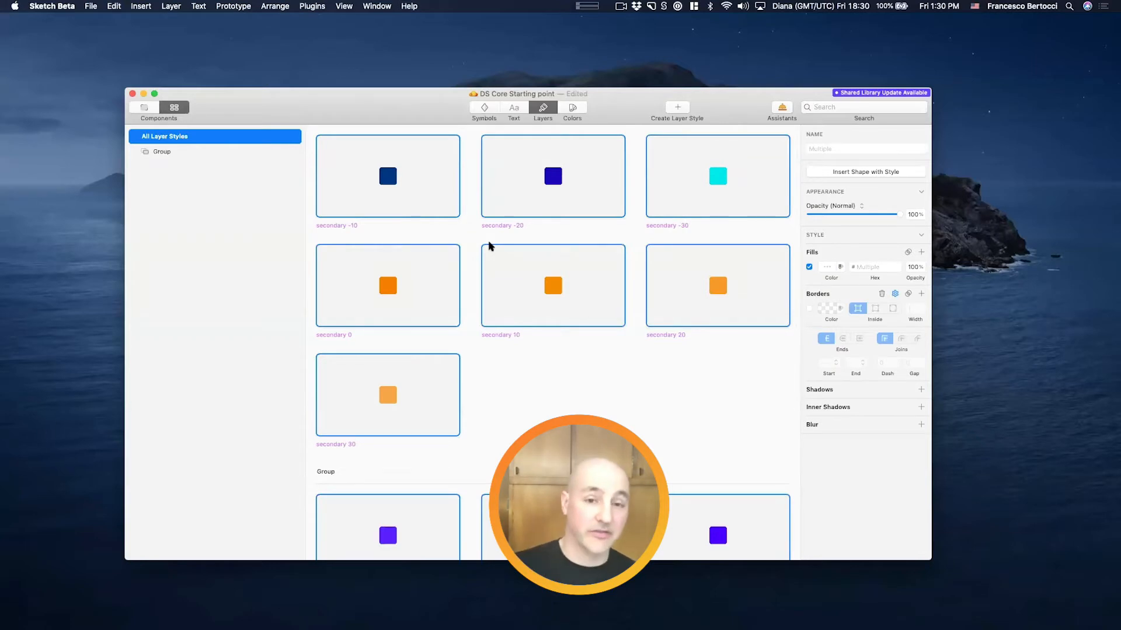
Step: Try to rename the layer style group that holds the primary styles
key(super+z)
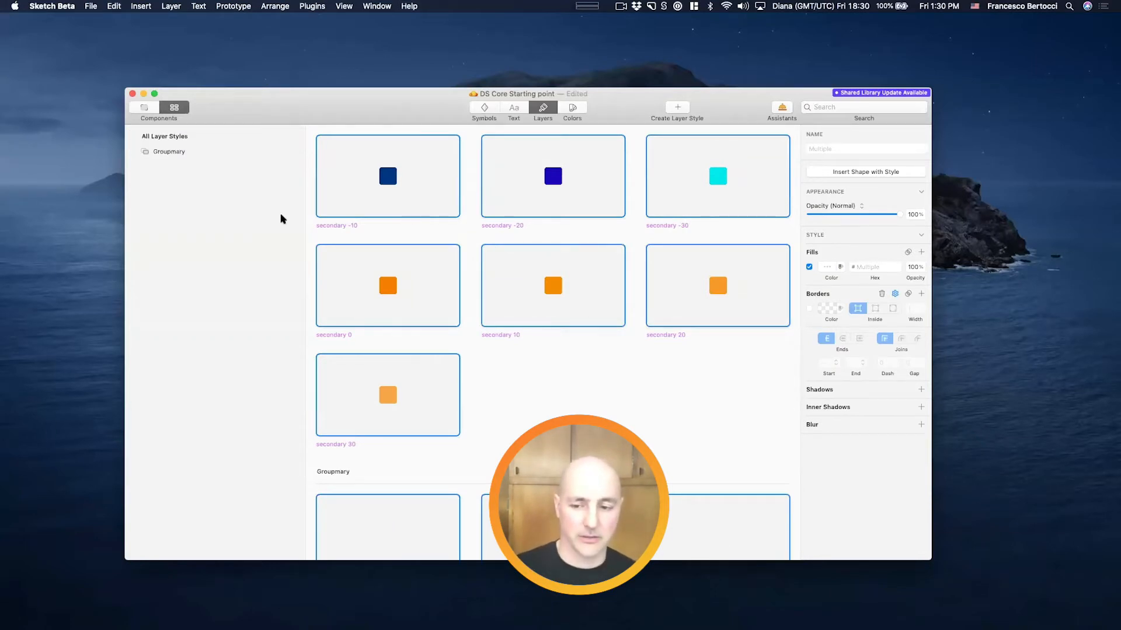
click(168, 154)
double_click(169, 156)
text(ry)
key(Return)
double_click(168, 155)
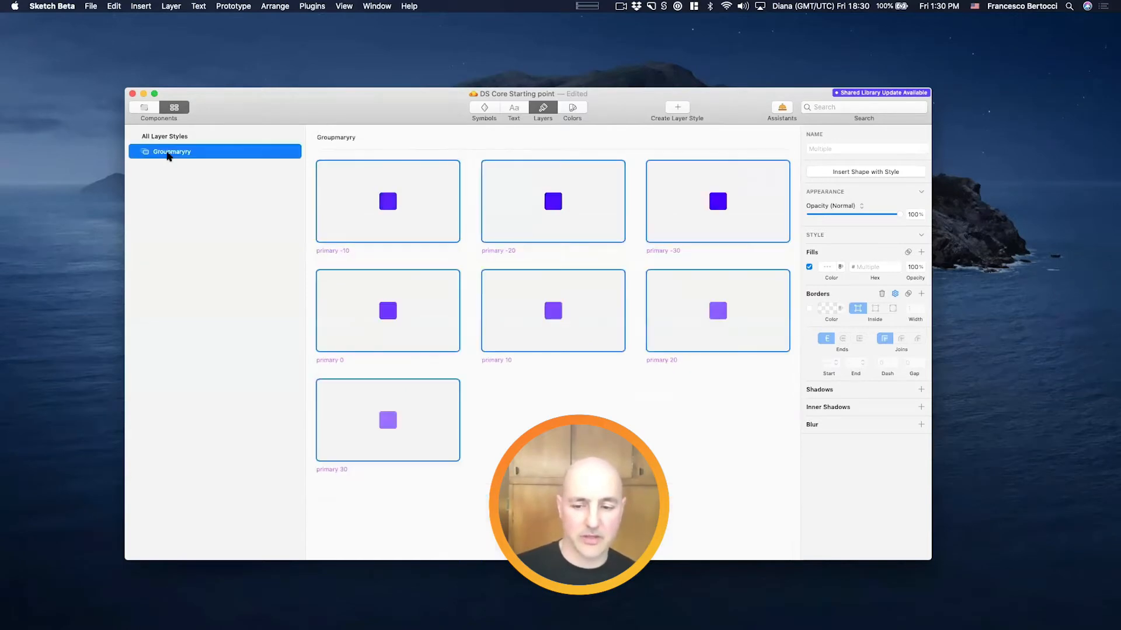
click(203, 193)
click(183, 156)
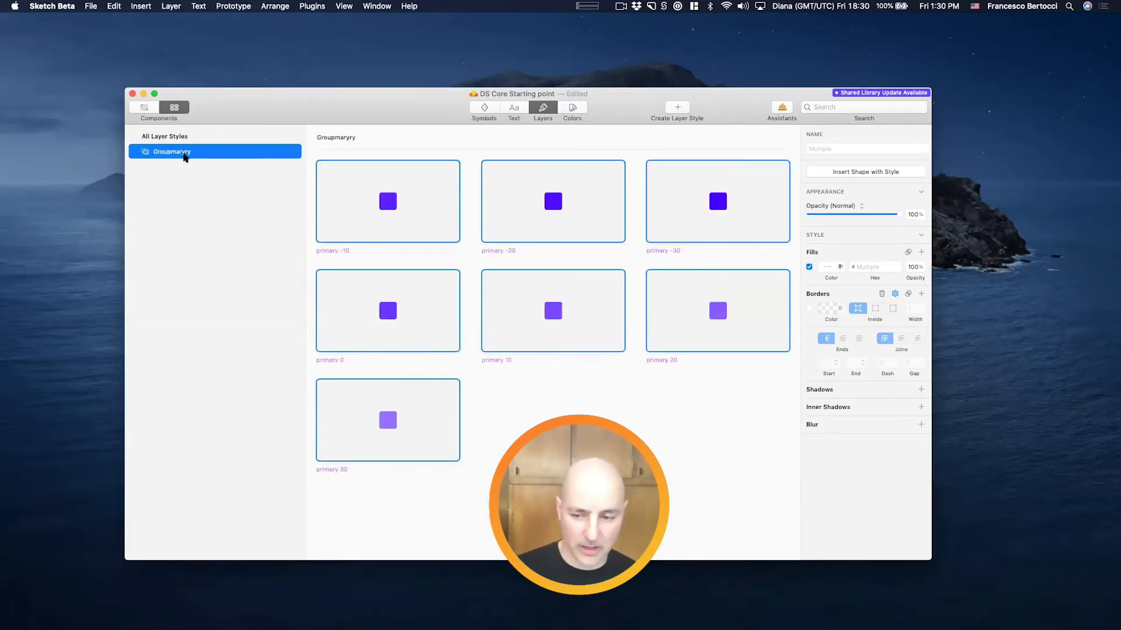
double_click(184, 156)
key(BackSpace)
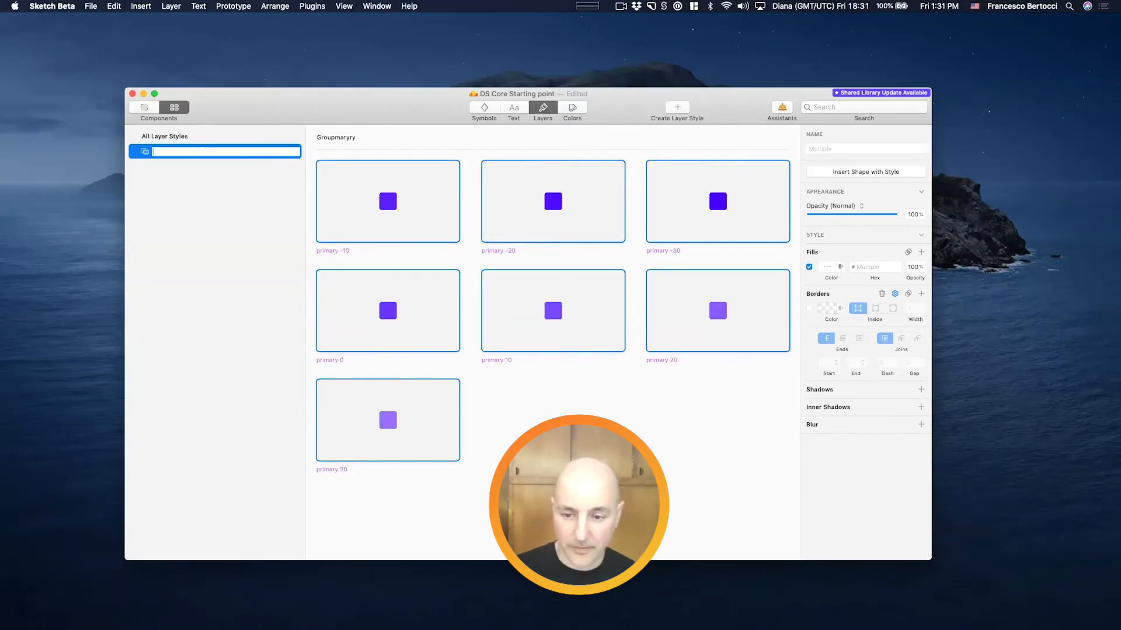
key(cmd+z)
Step: Go back to the canvas and select all the color circles, and then only the secondary -30, -20 and -10 circles
click(159, 111)
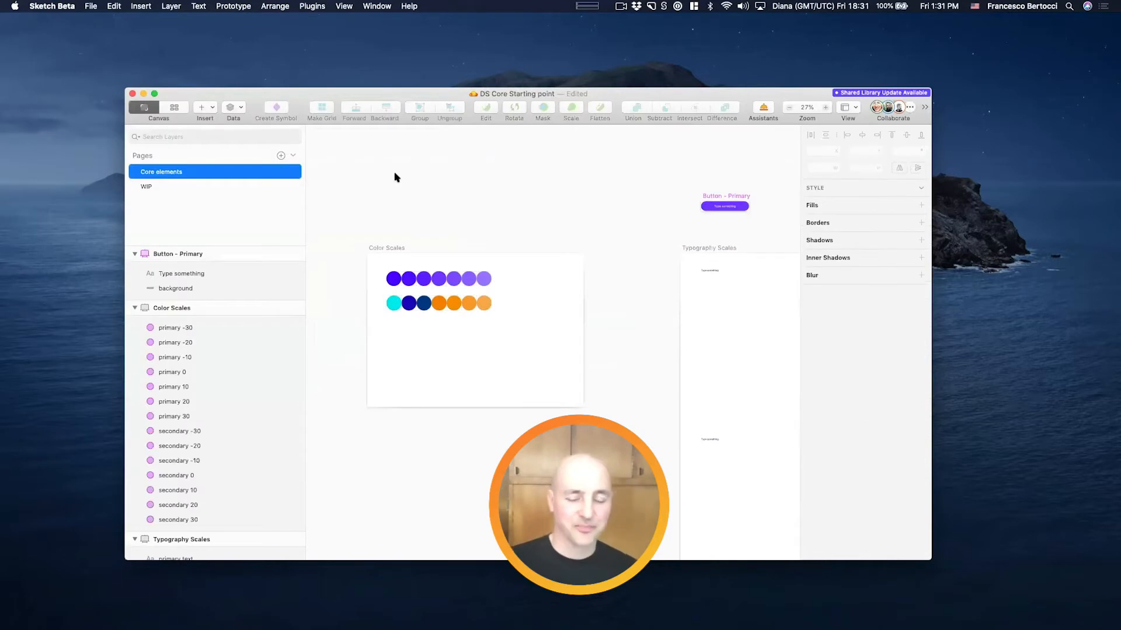
drag(379, 186, 521, 309)
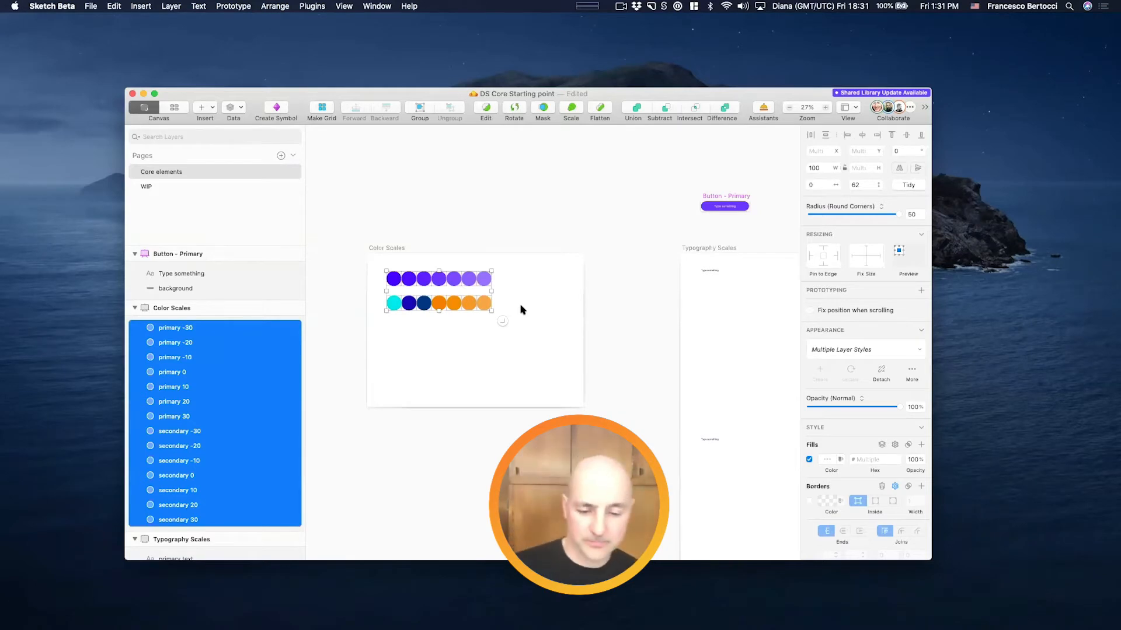
click(521, 279)
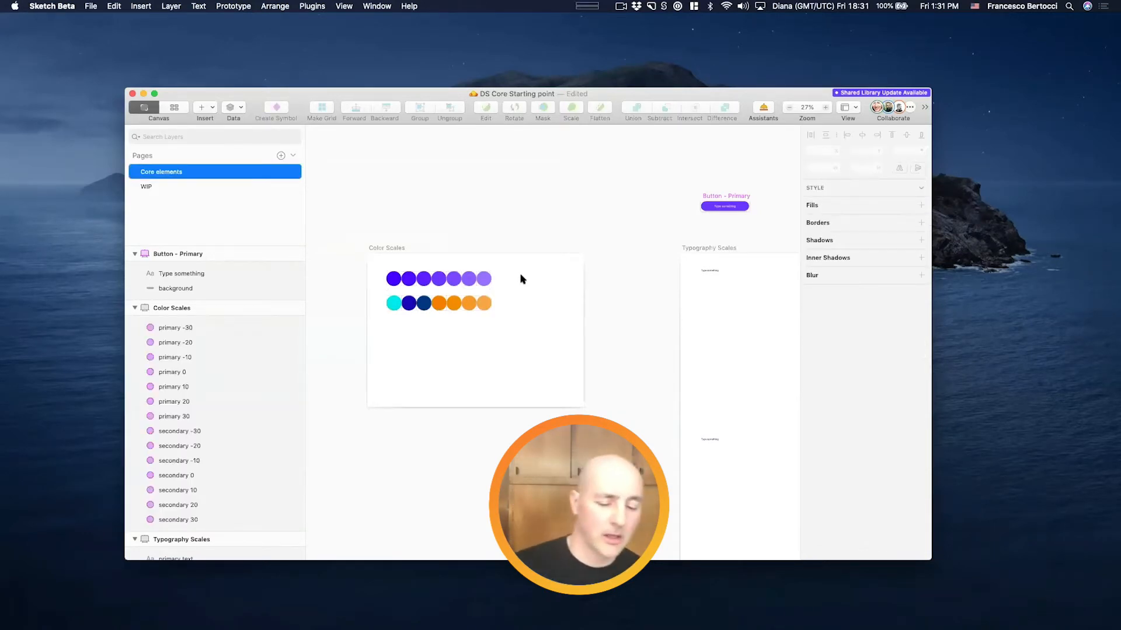
drag(430, 317, 390, 298)
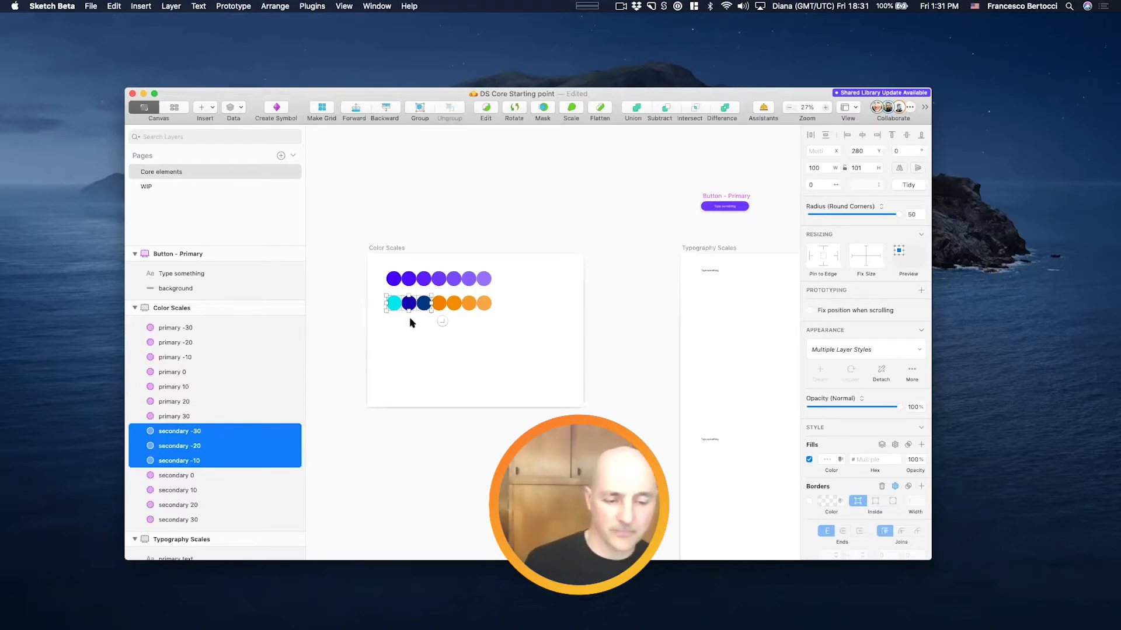
Step: Select the primary text layer on the Typography Scales artboard
scroll(570, 289, right, 3)
click(569, 289)
scroll(570, 289, up, 5)
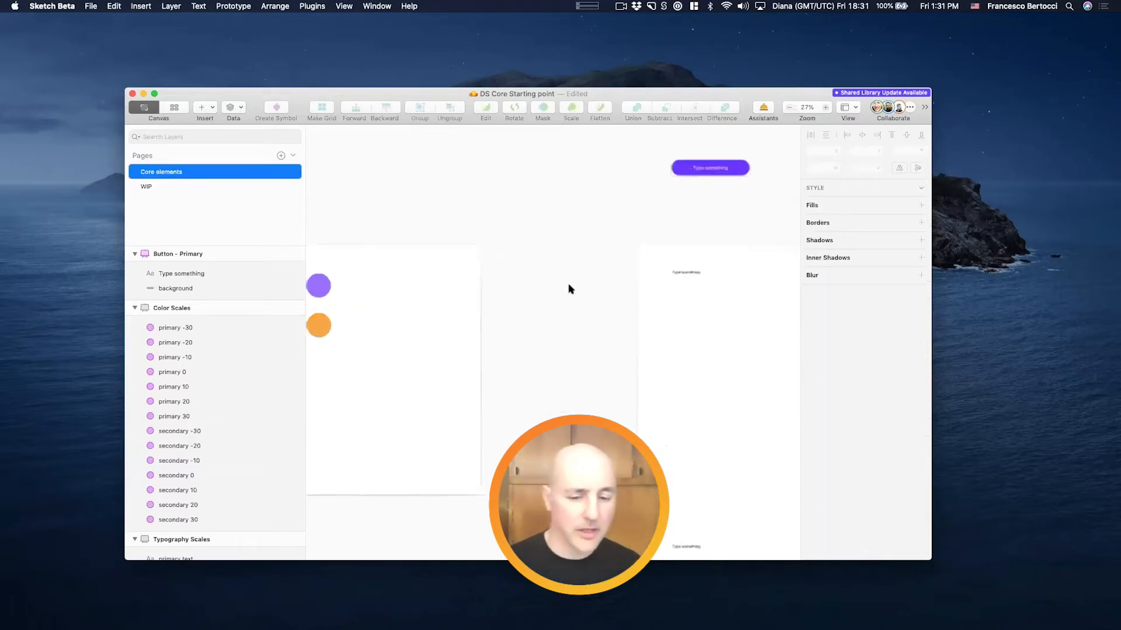
scroll(569, 289, right, 2)
scroll(570, 289, right, 3)
scroll(570, 288, up, 3)
scroll(570, 288, right, 2)
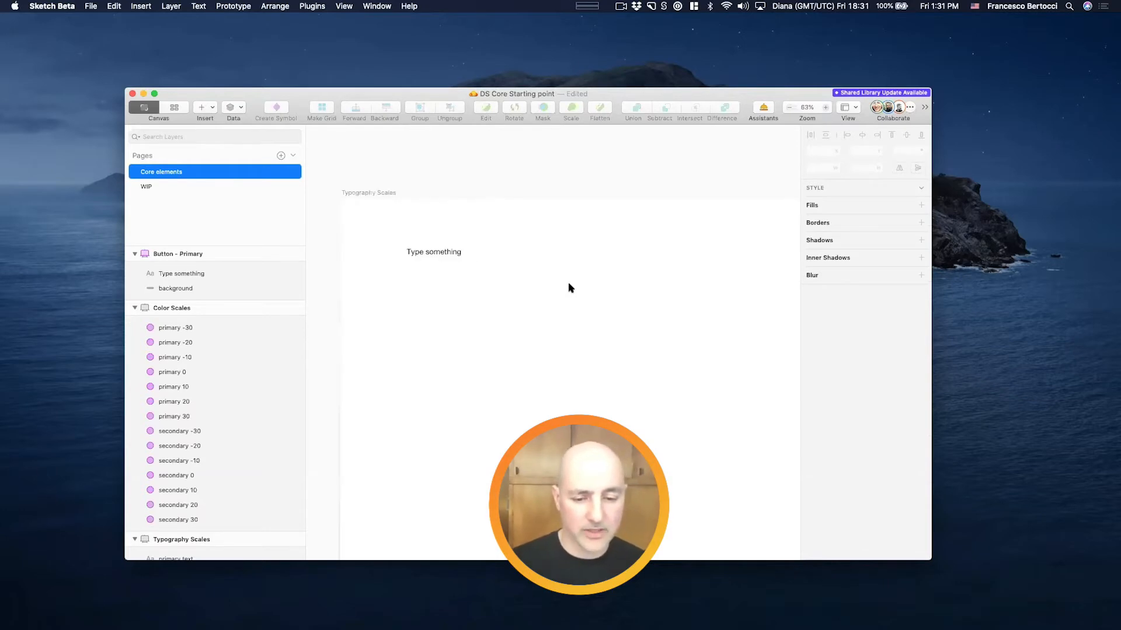
click(461, 251)
Step: Examine the font size and line height of the primary text layer
scroll(413, 292, down, 5)
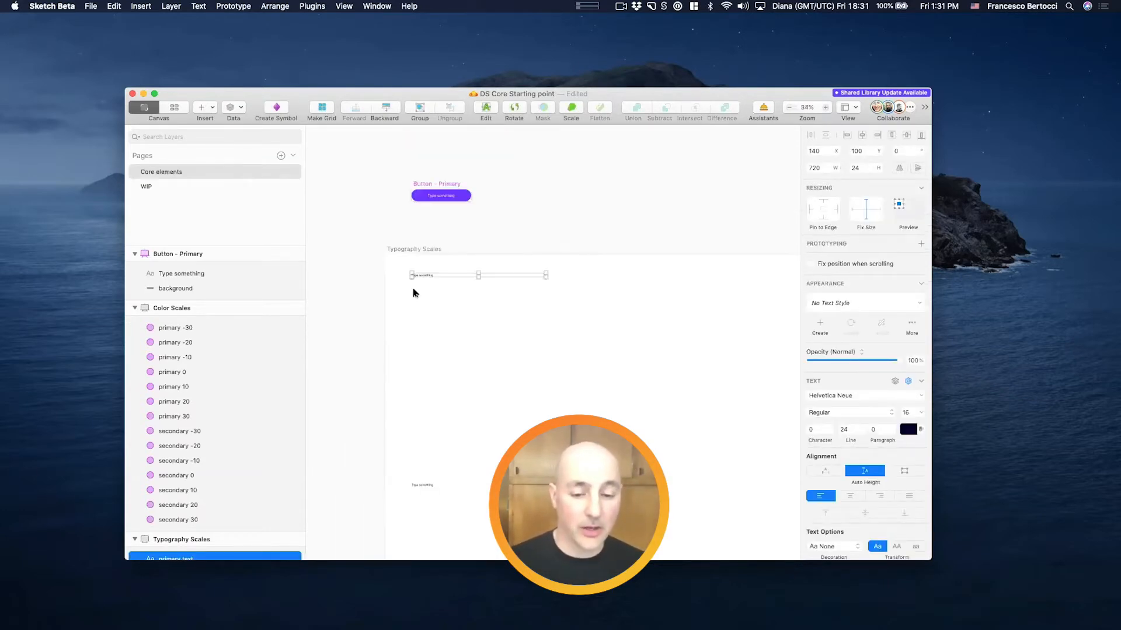
scroll(487, 276, up, 5)
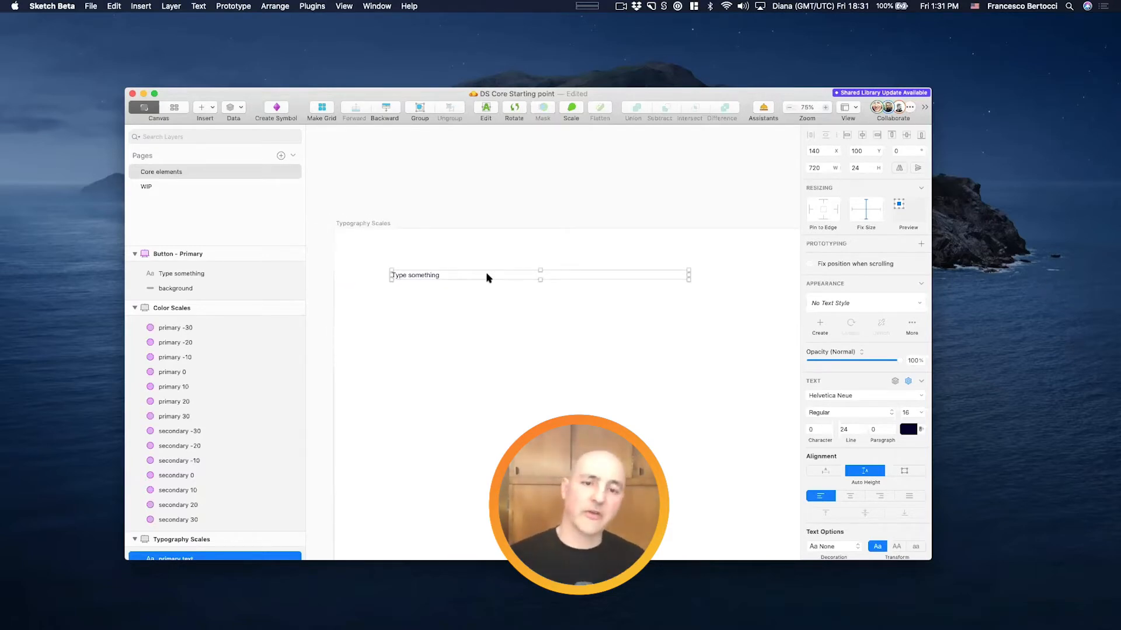
scroll(486, 276, down, 2)
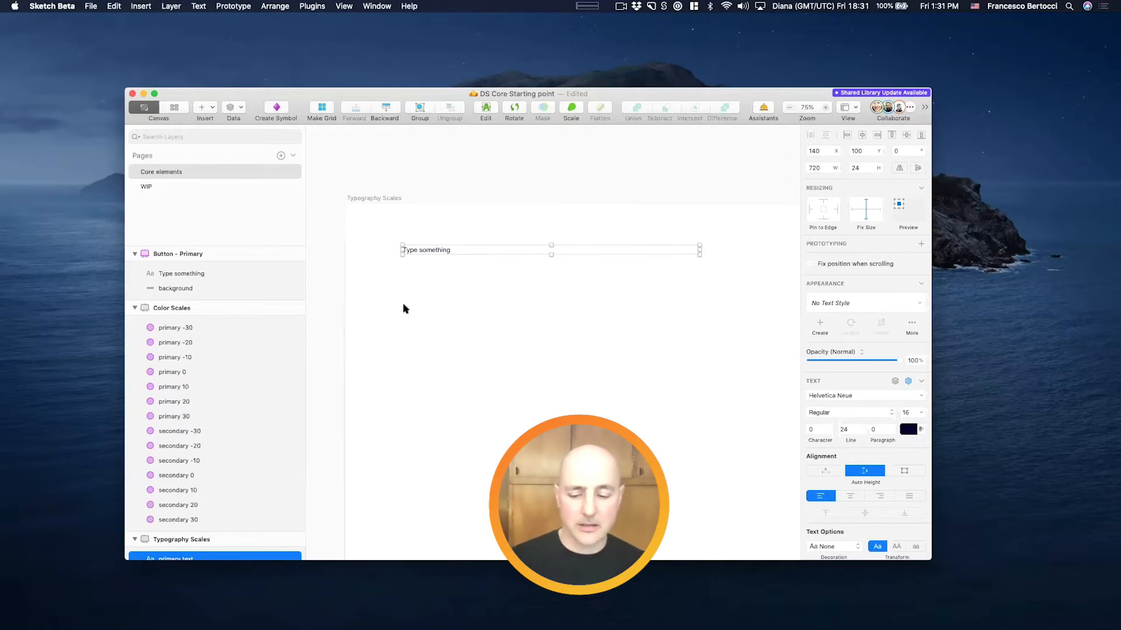
scroll(218, 418, down, 2)
drag(253, 89, 250, 72)
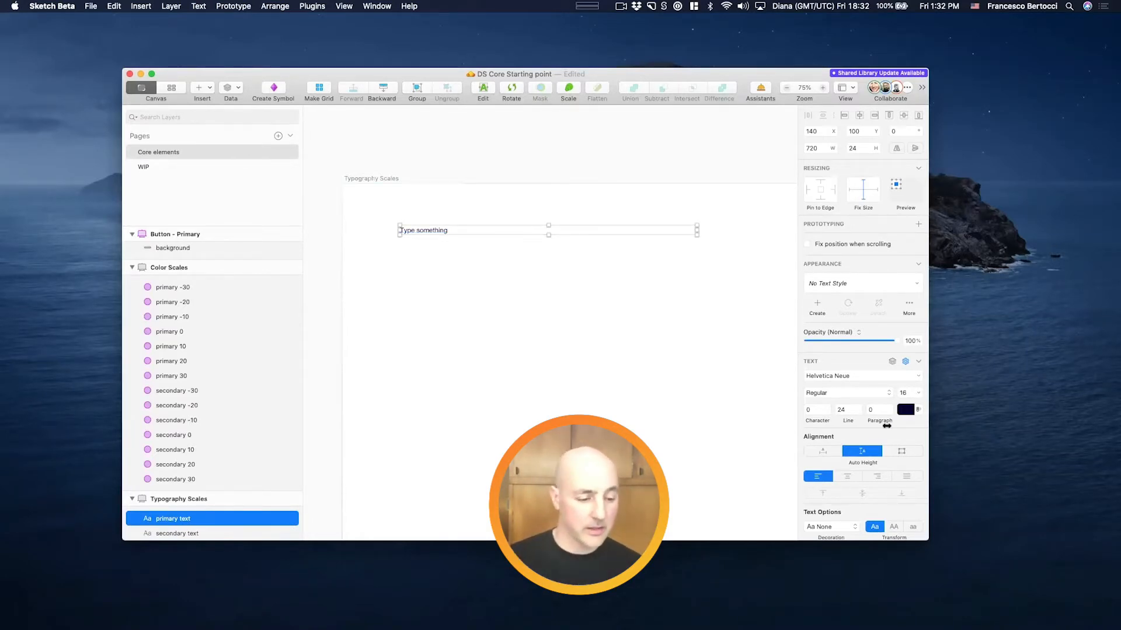
click(904, 390)
click(837, 410)
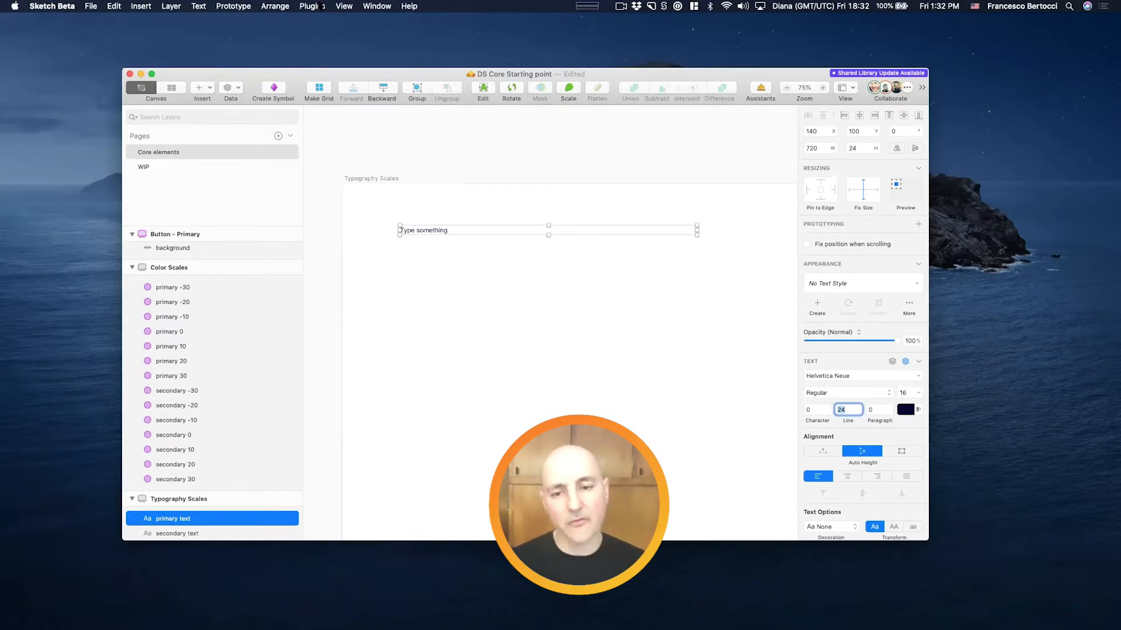
Step: Generate a typography scale from the primary text layer with the plugin, using the 1.25 ratio
click(322, 7)
mouse_move(345, 20)
mouse_move(584, 177)
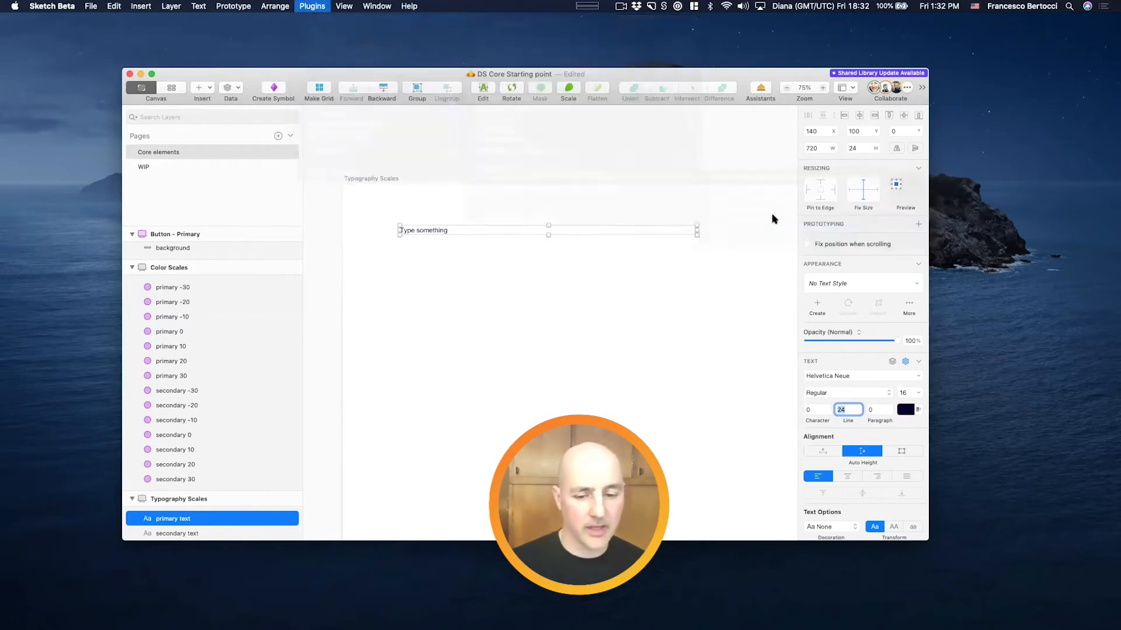
click(801, 230)
click(602, 203)
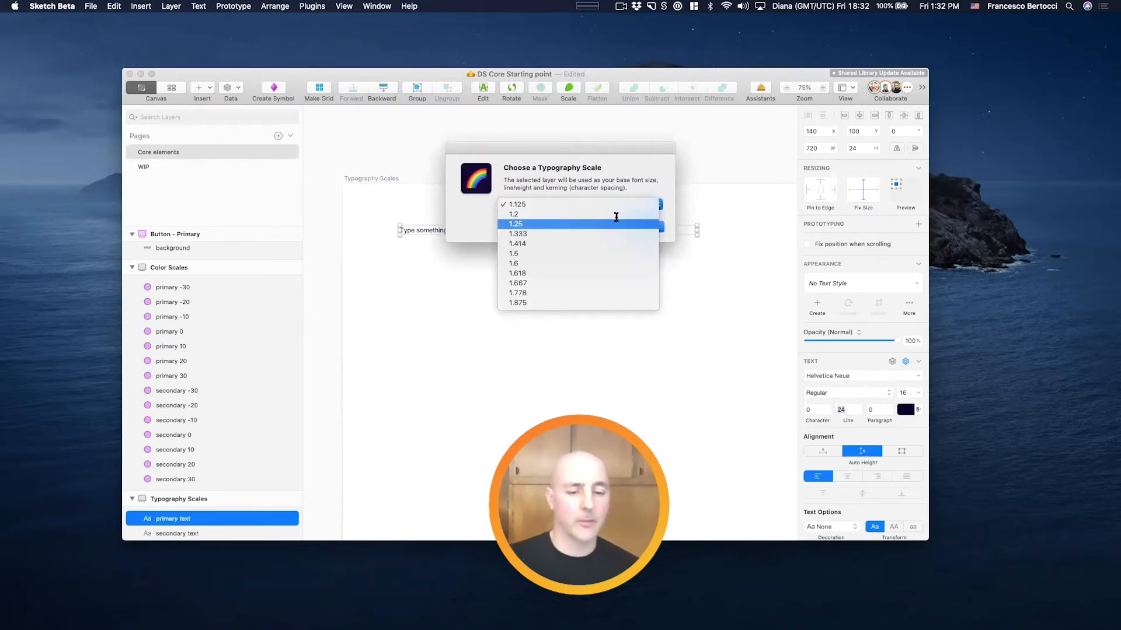
click(595, 224)
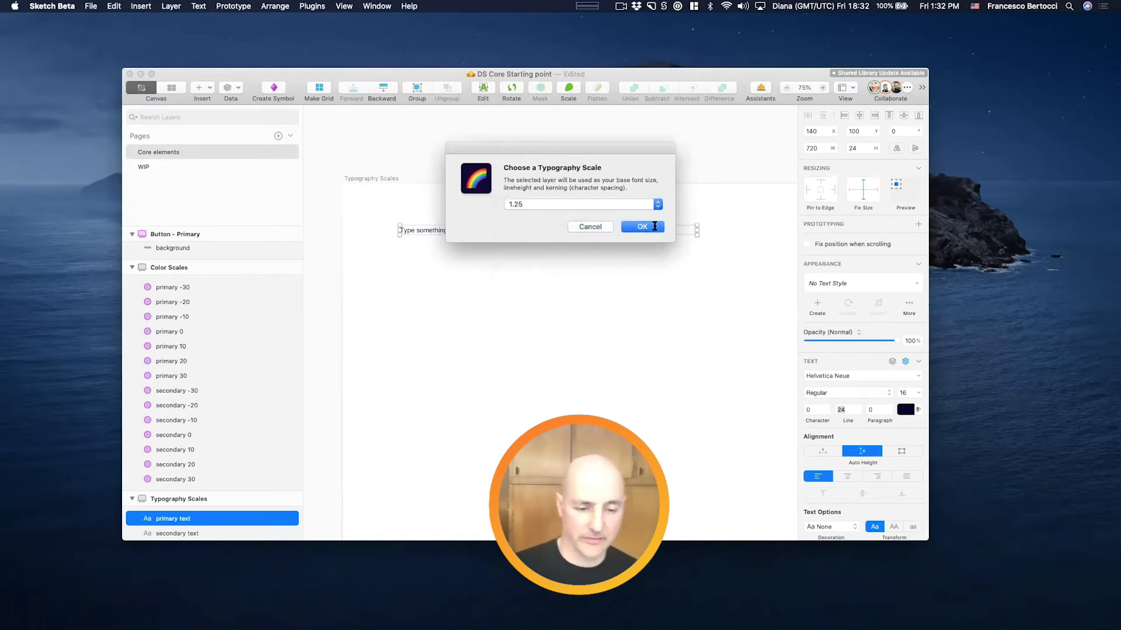
click(654, 226)
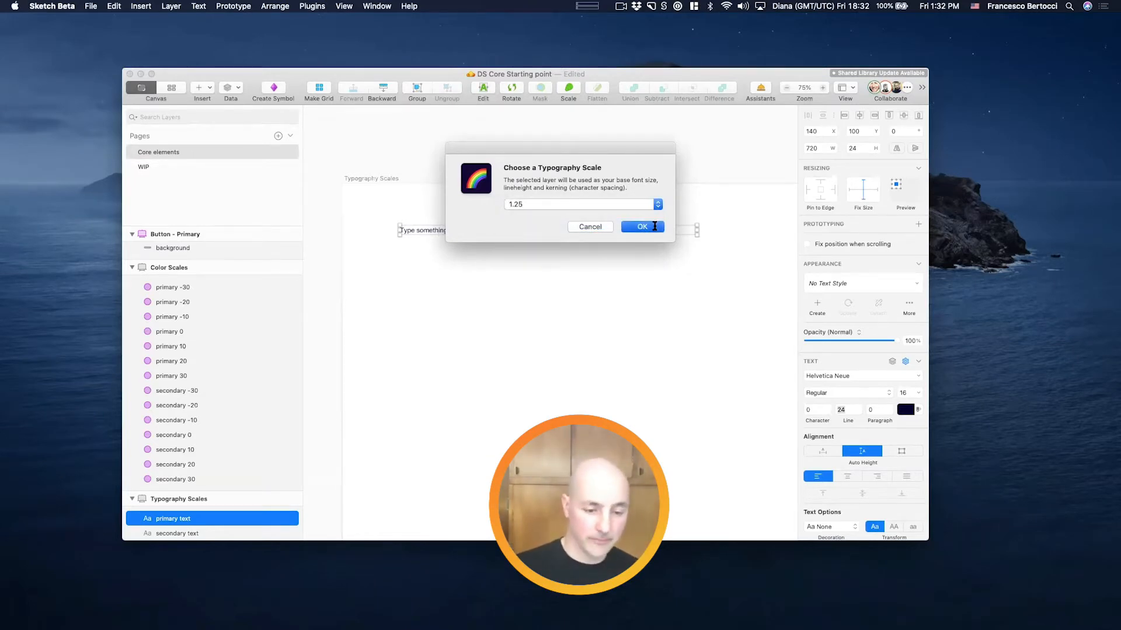
Step: Examine the generated headline, paragraph and small text styles, selecting the left-aligned Headline 1
scroll(649, 239, down, 5)
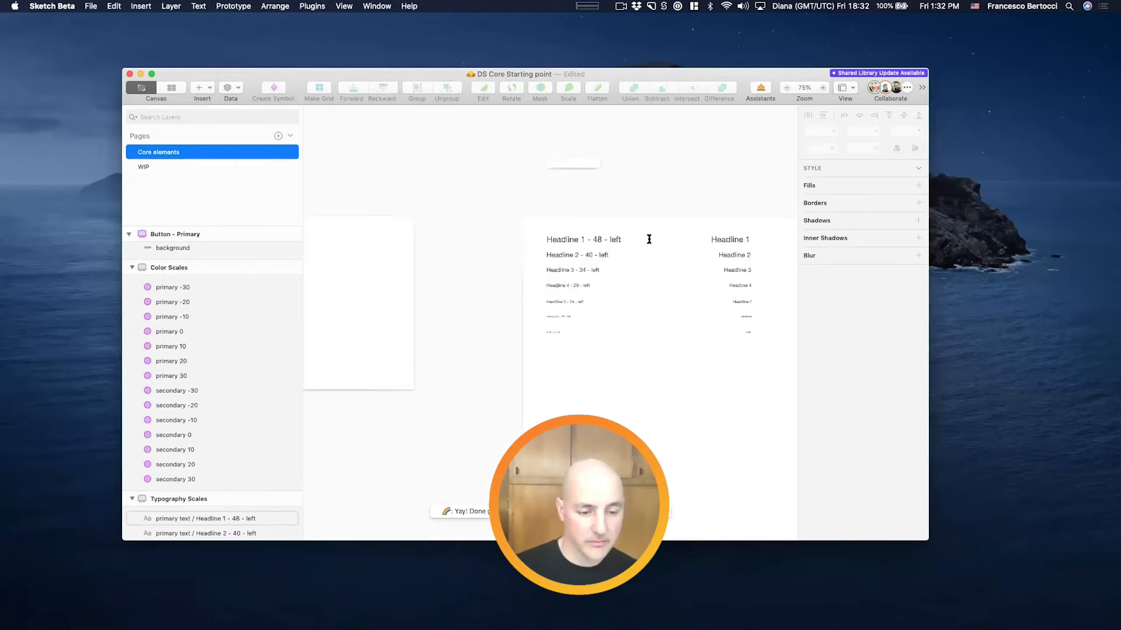
scroll(649, 239, down, 2)
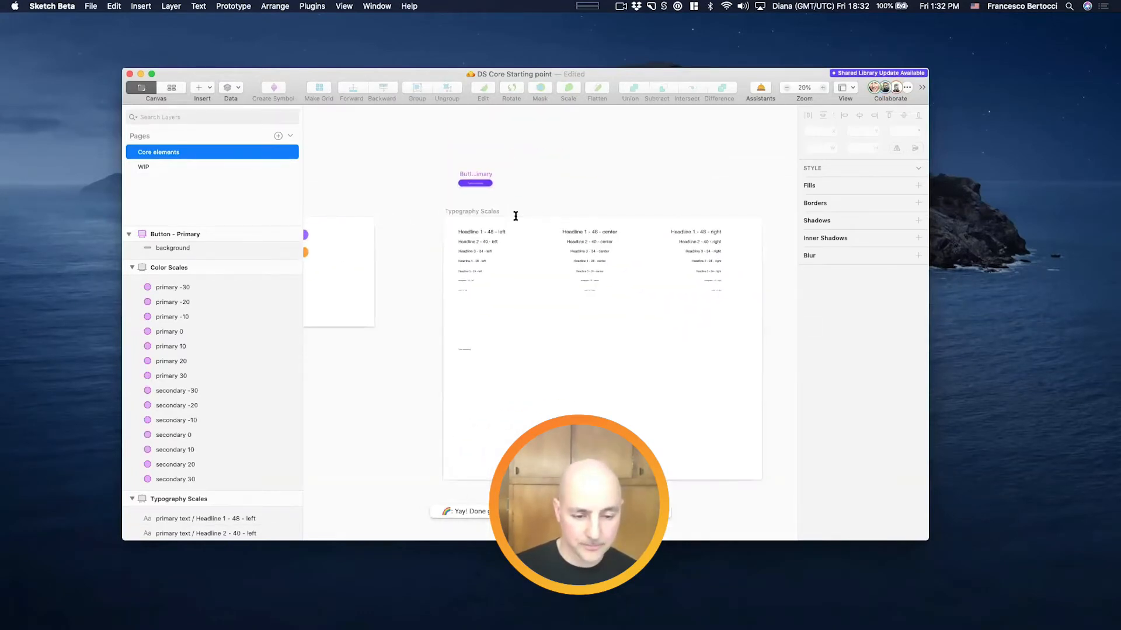
scroll(516, 216, up, 3)
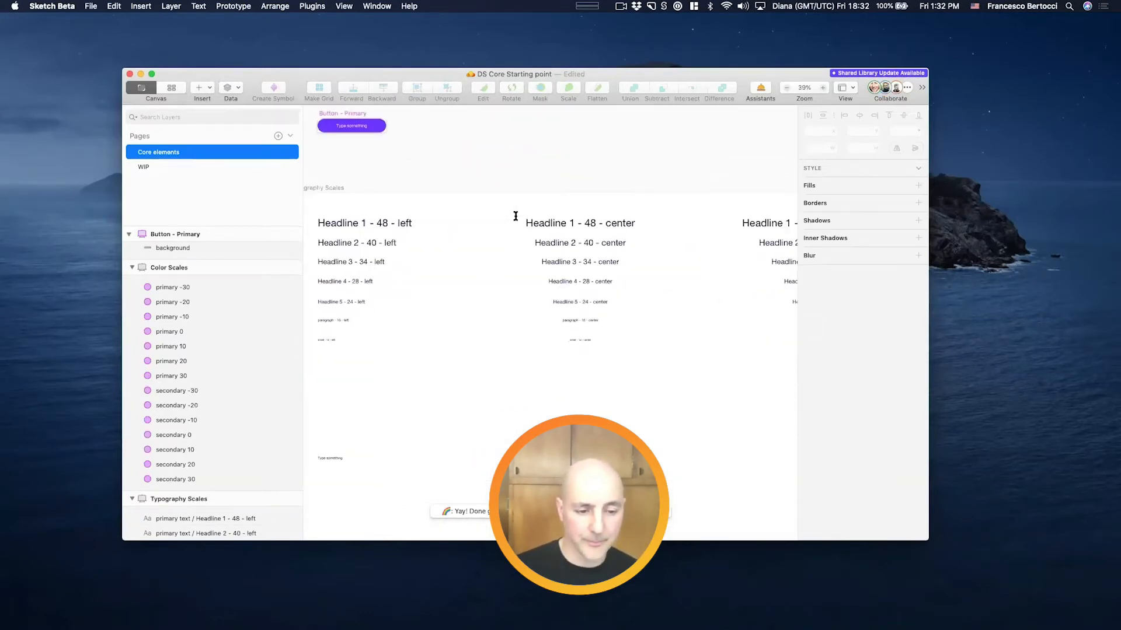
click(398, 217)
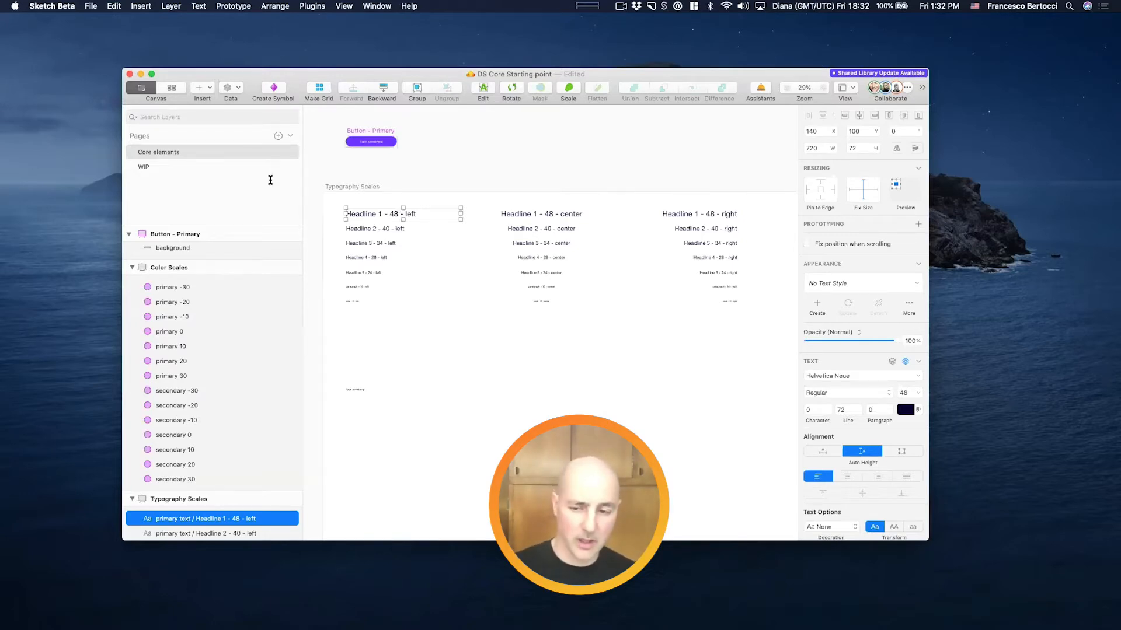
Step: Select the secondary text layer below the generated styles on the Typography Scales artboard
click(360, 400)
scroll(362, 403, up, 5)
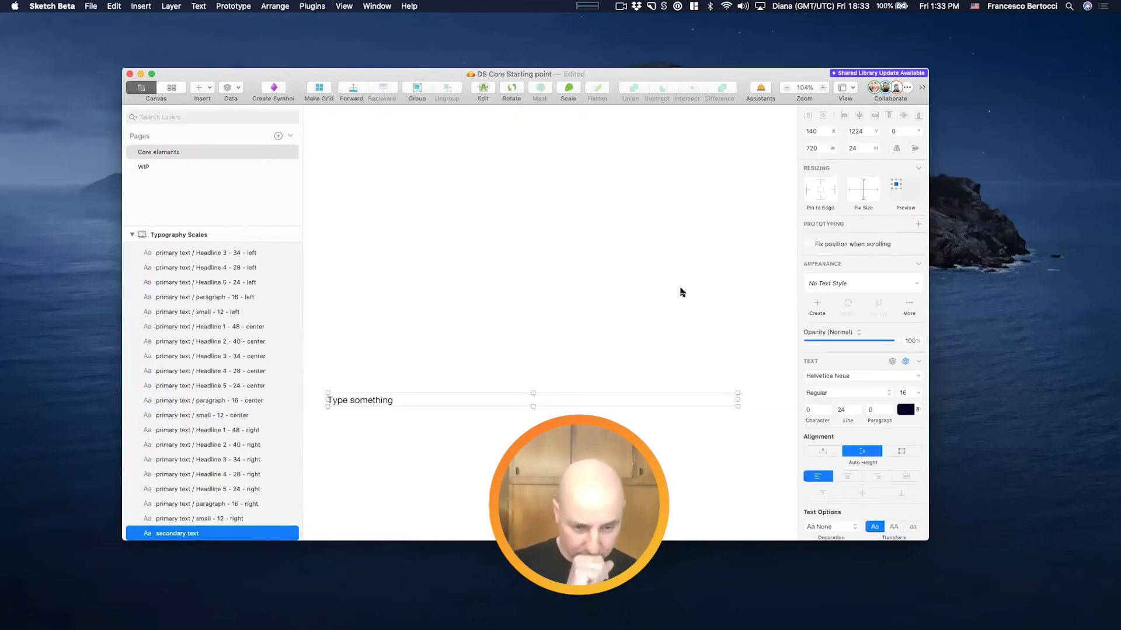
scroll(682, 293, up, 5)
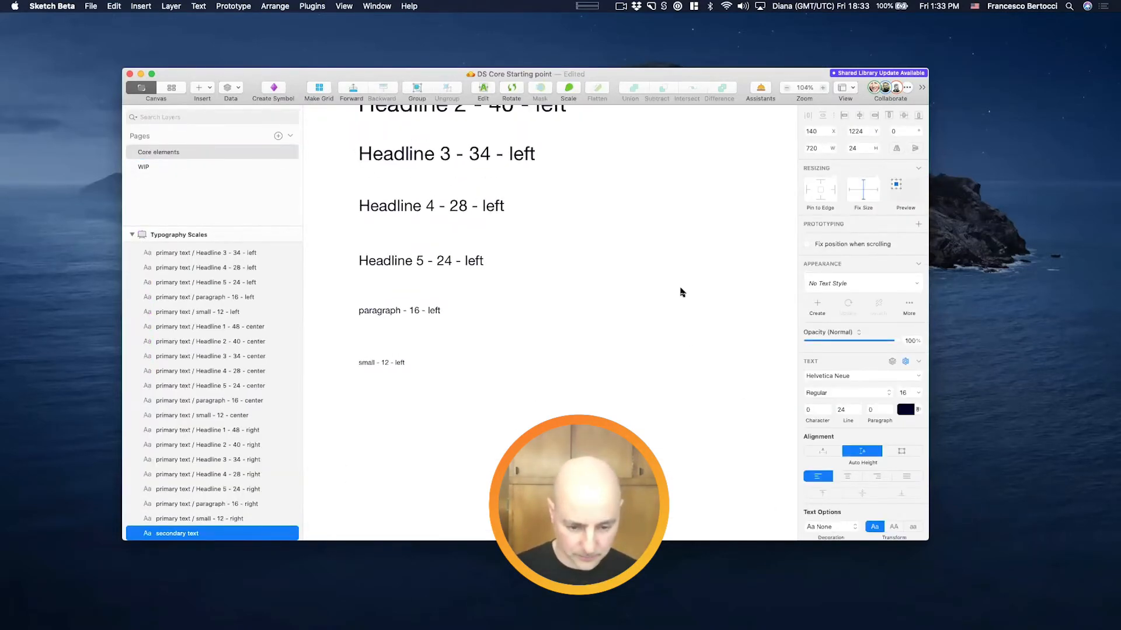
Step: Generate a typography scale from the secondary text layer by rerunning Batch Create Typography Scale with the 1.2 ratio
scroll(682, 292, down, 3)
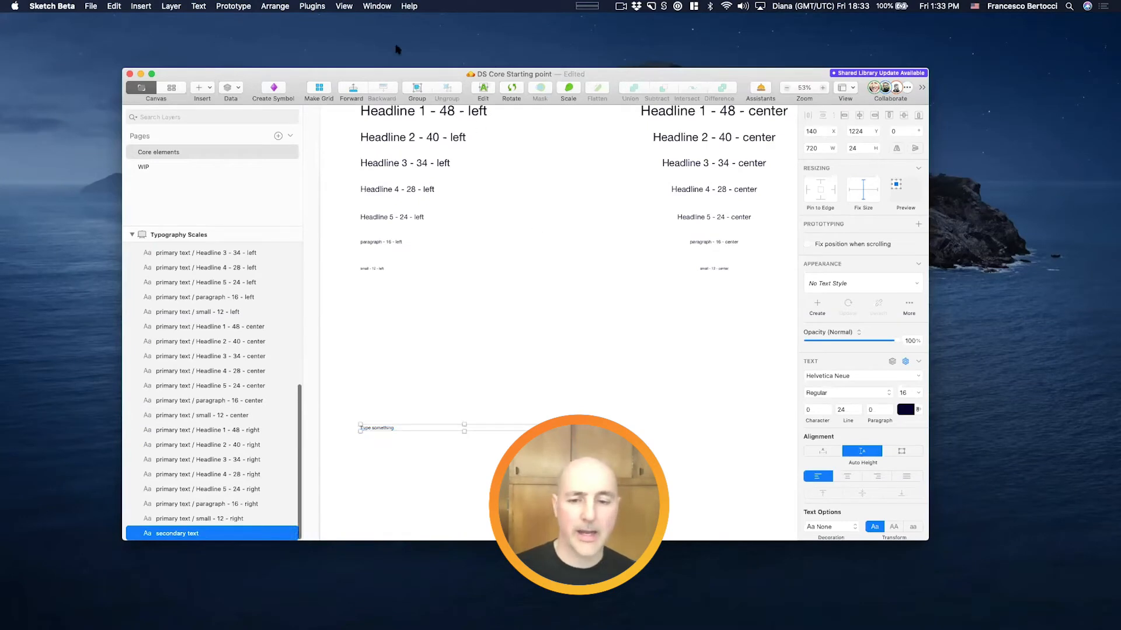
click(318, 6)
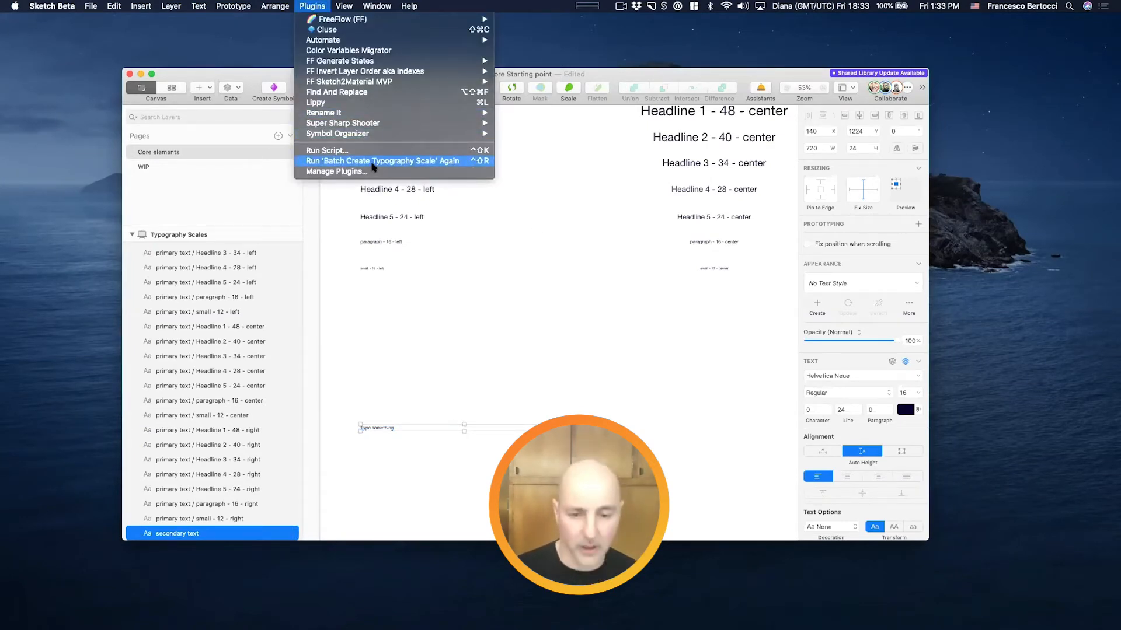
click(372, 163)
click(569, 215)
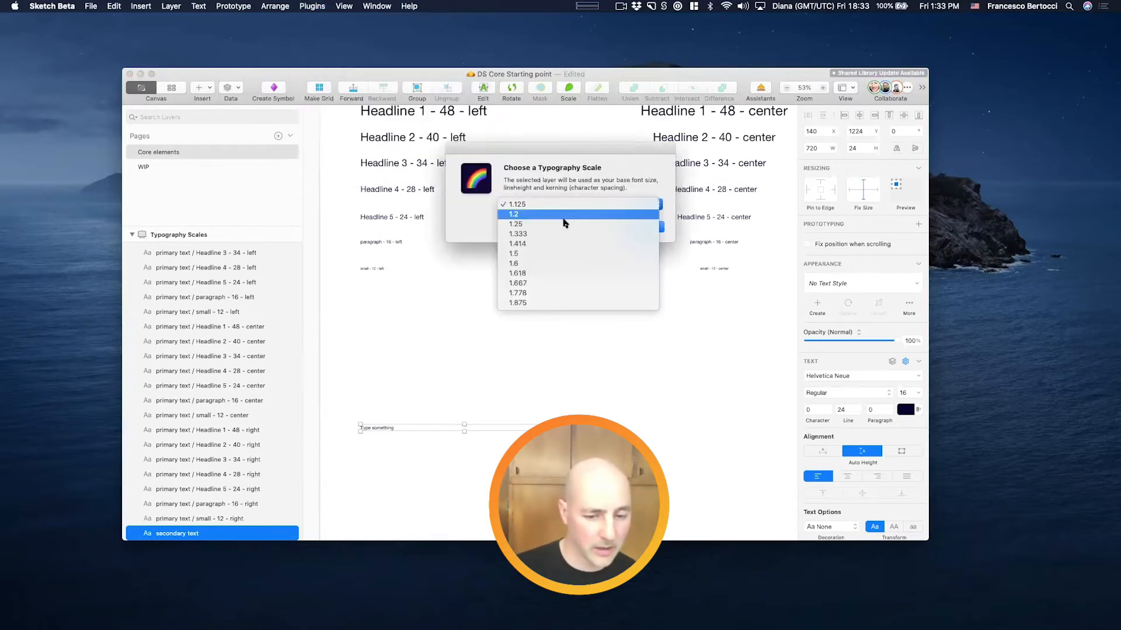
click(638, 225)
click(642, 228)
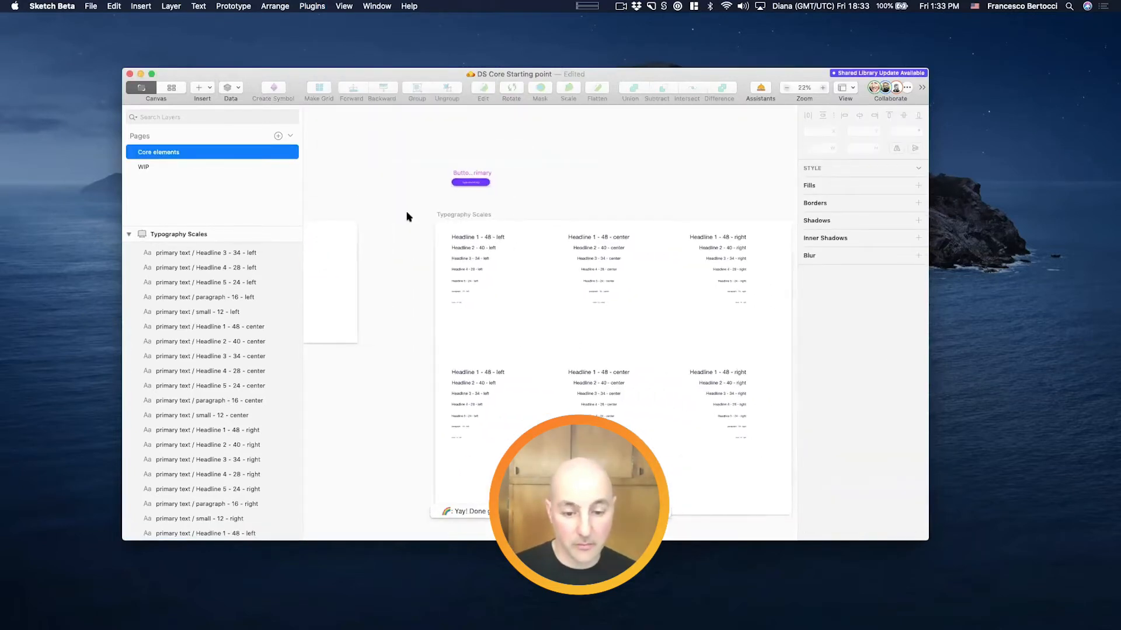
Step: Try to open the text color of the lower typography scale on the Typography Scales artboard
key(super+a)
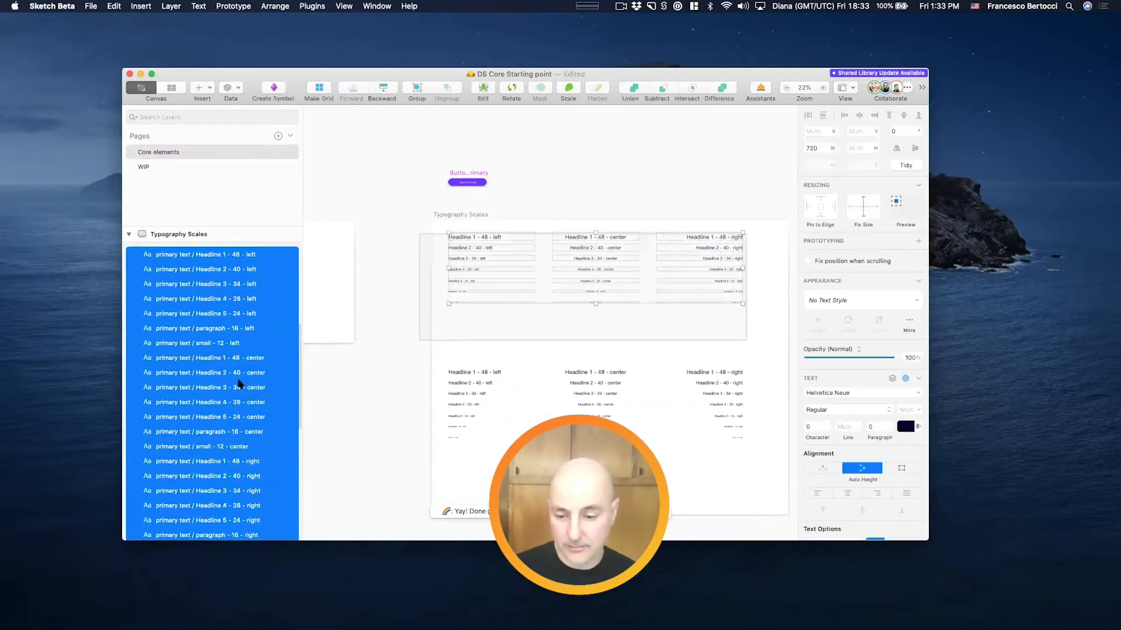
scroll(286, 386, down, 1)
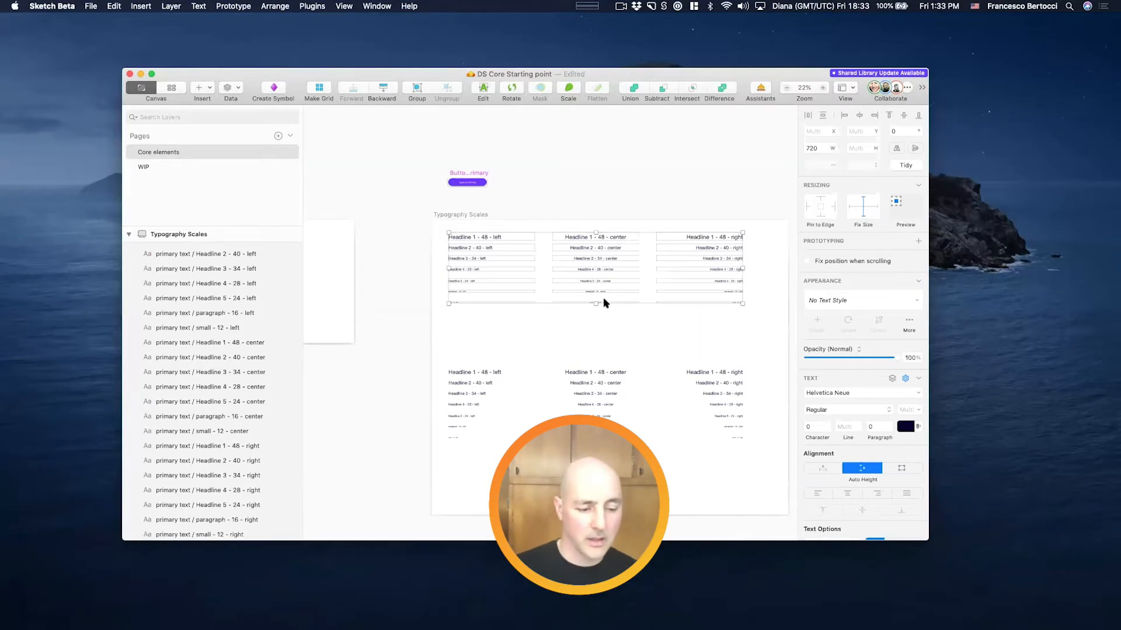
drag(458, 330, 747, 470)
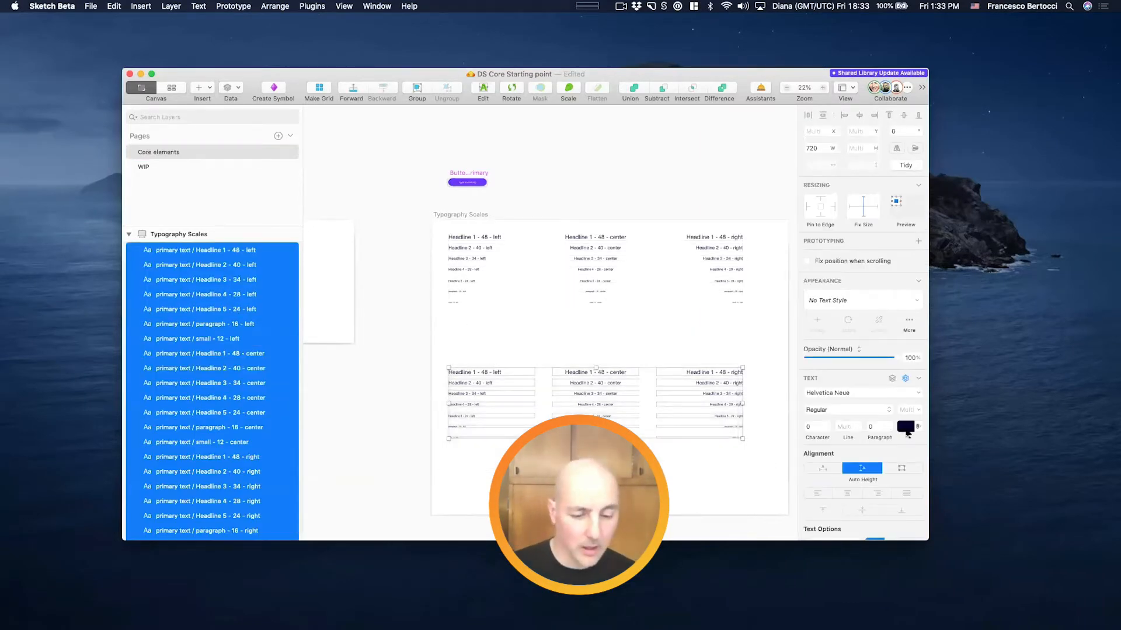
click(907, 428)
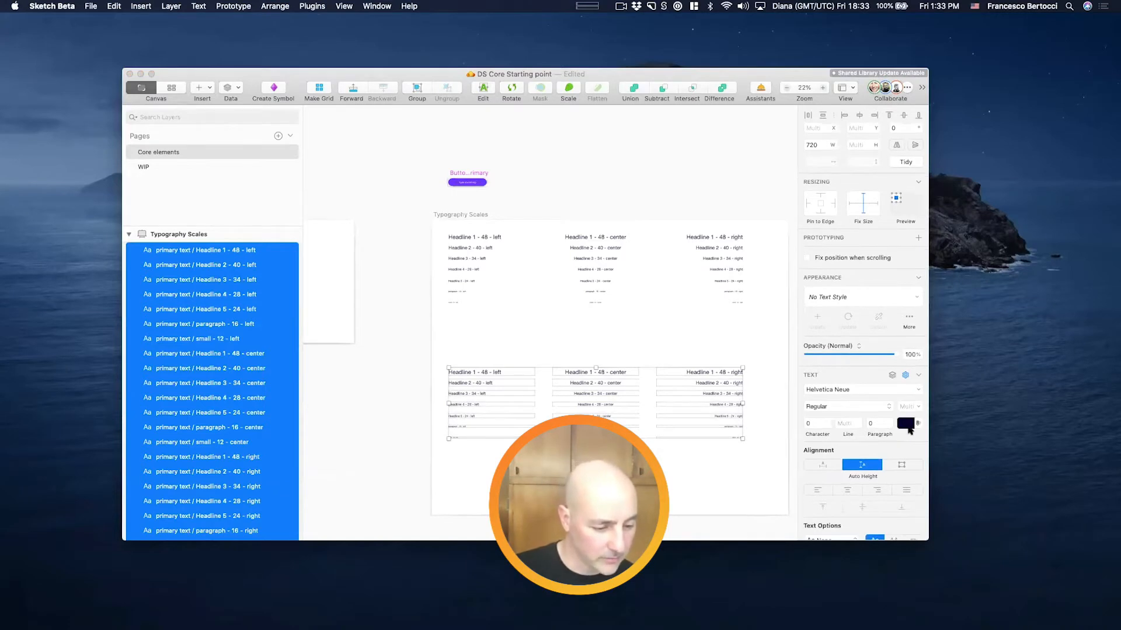
click(909, 430)
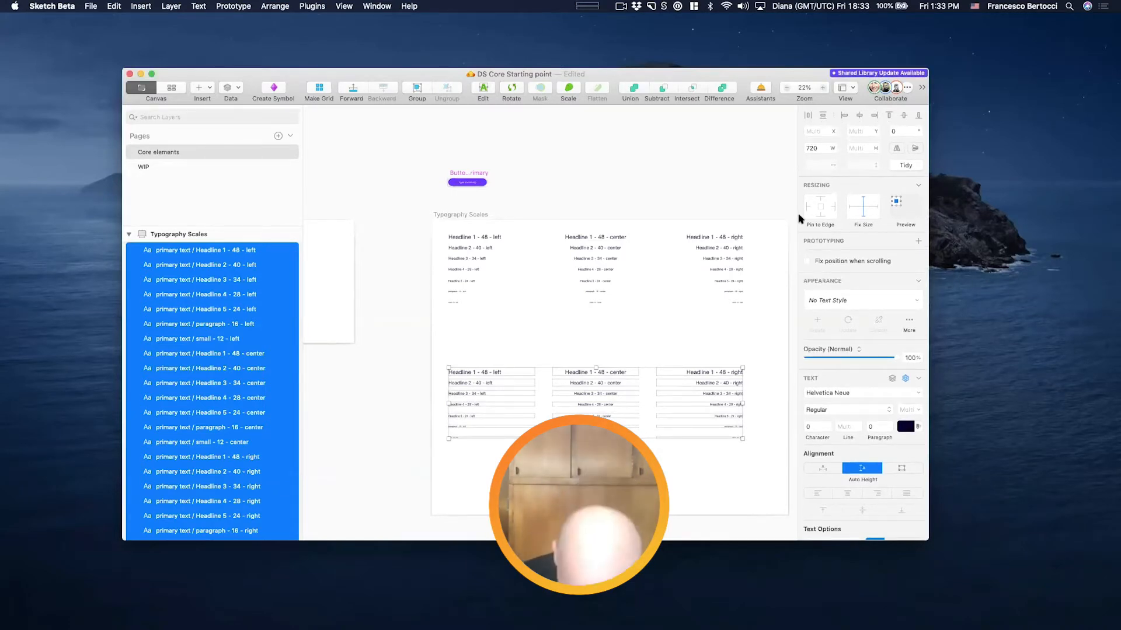
Step: Reselect the lower typography scale, retry opening its text color, and select the upper scale
click(676, 210)
scroll(680, 225, right, 2)
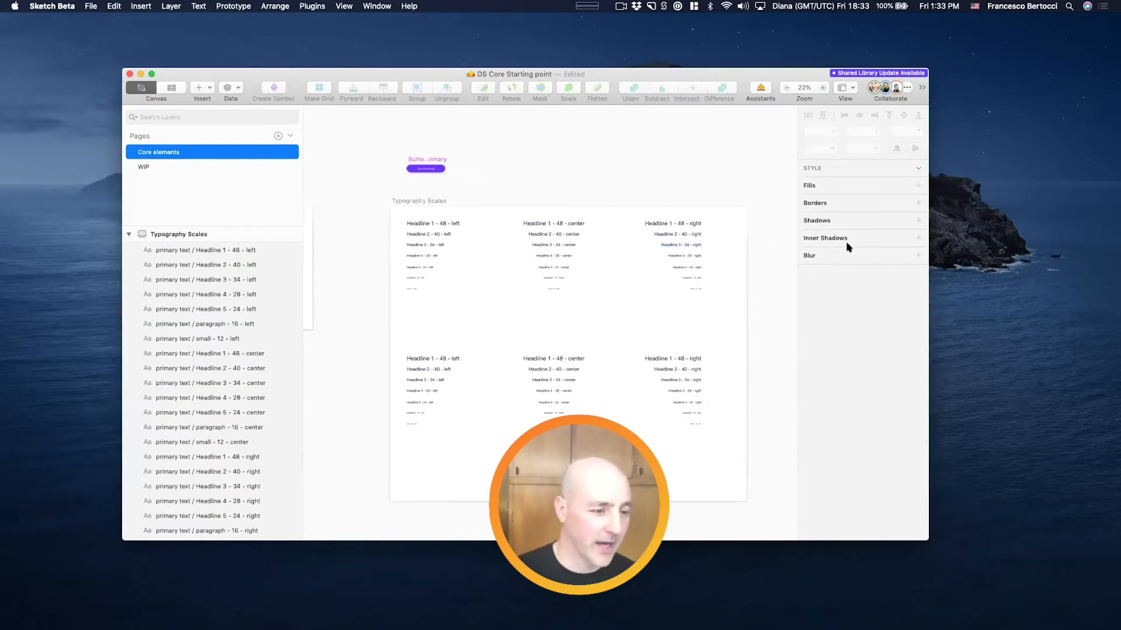
drag(383, 353, 704, 454)
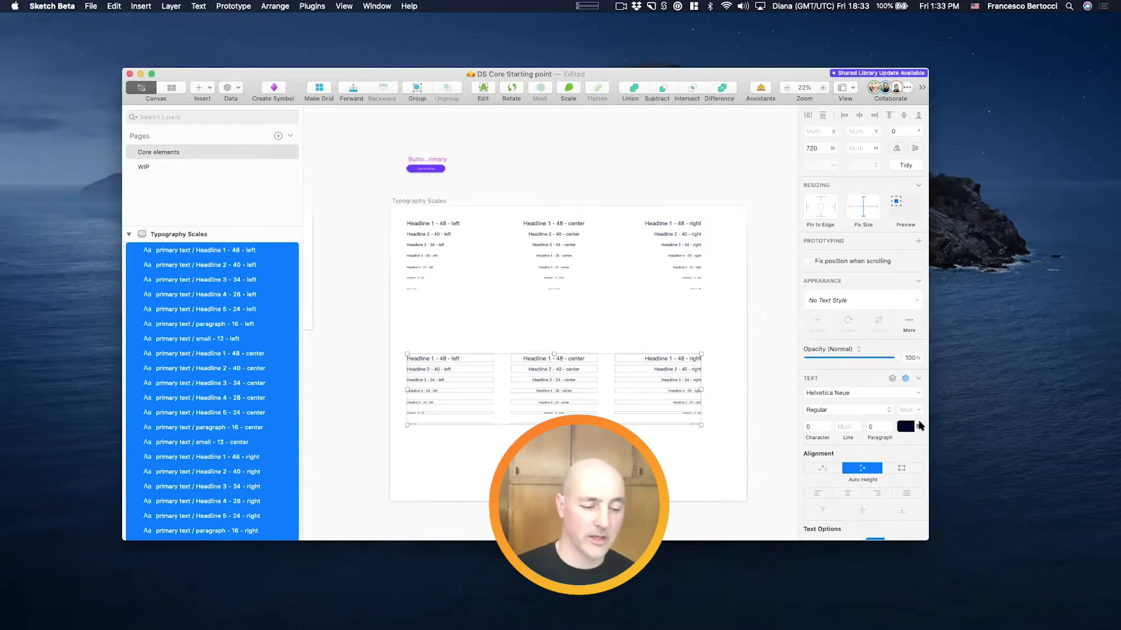
click(919, 425)
click(919, 426)
click(906, 426)
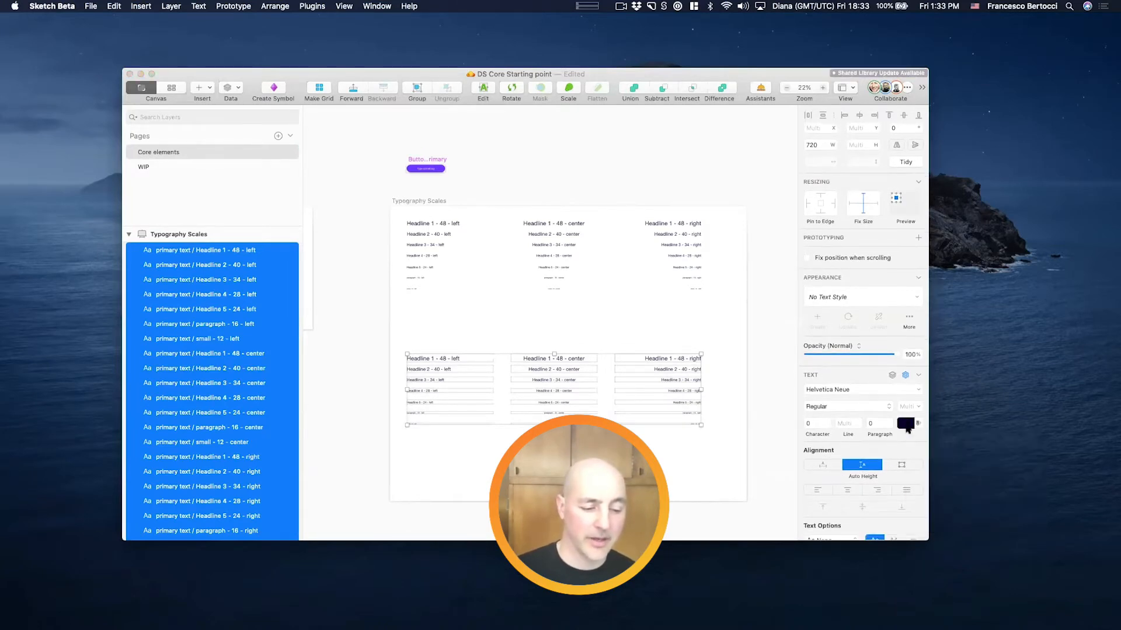
click(744, 317)
drag(408, 331, 688, 205)
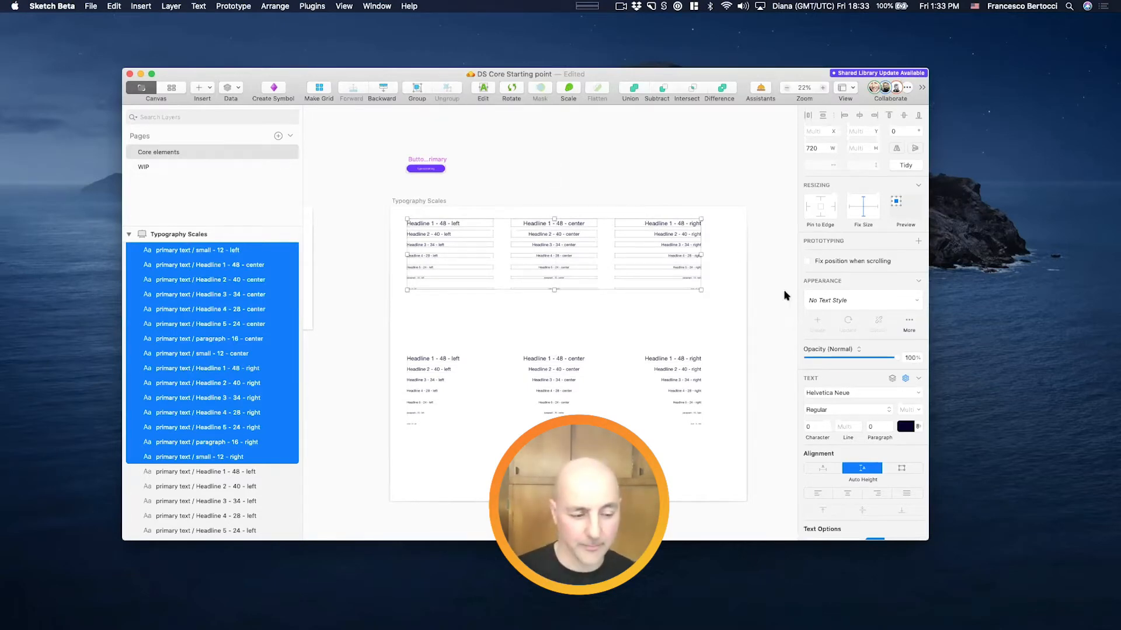
Step: Save the document and select the Button - Primary symbol above the Typography Scales artboard
click(384, 199)
key(super+s)
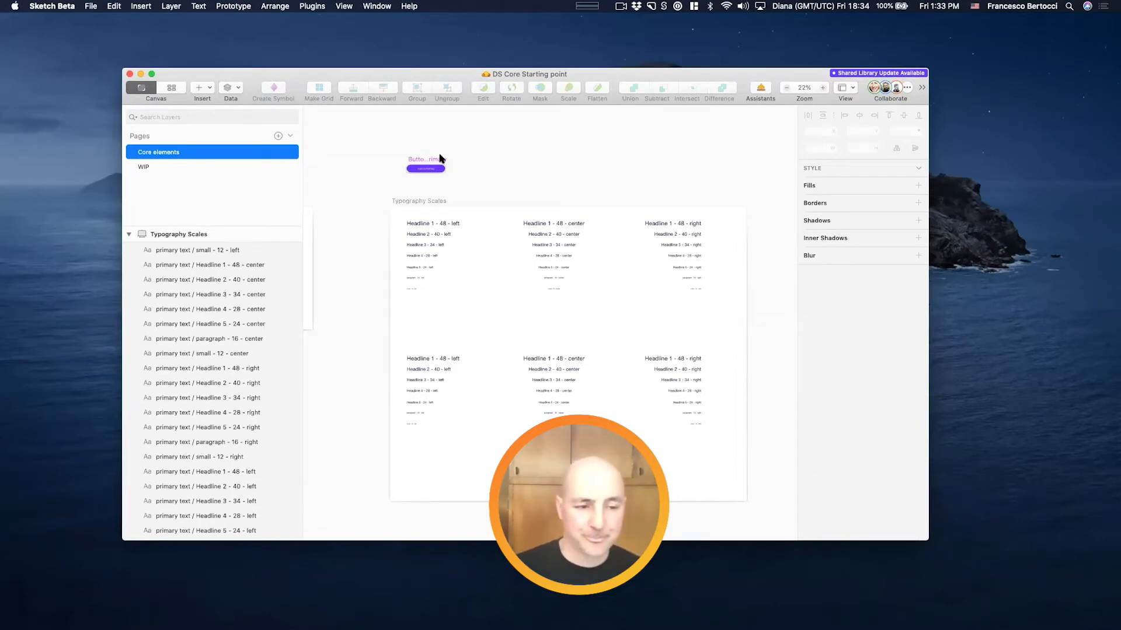
drag(382, 145, 478, 190)
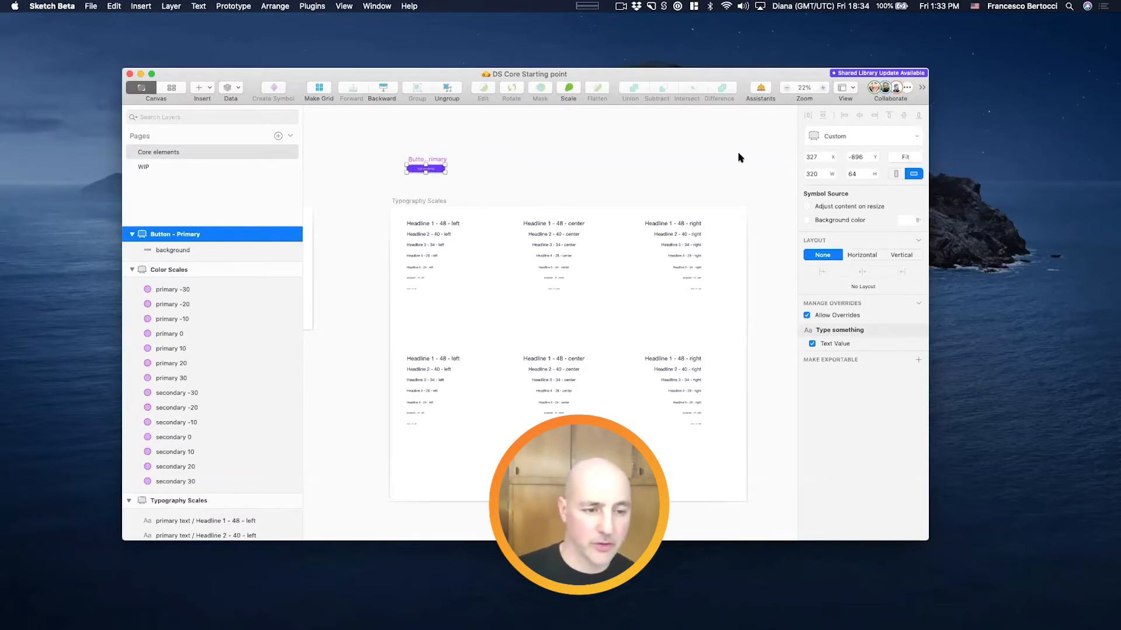
click(466, 178)
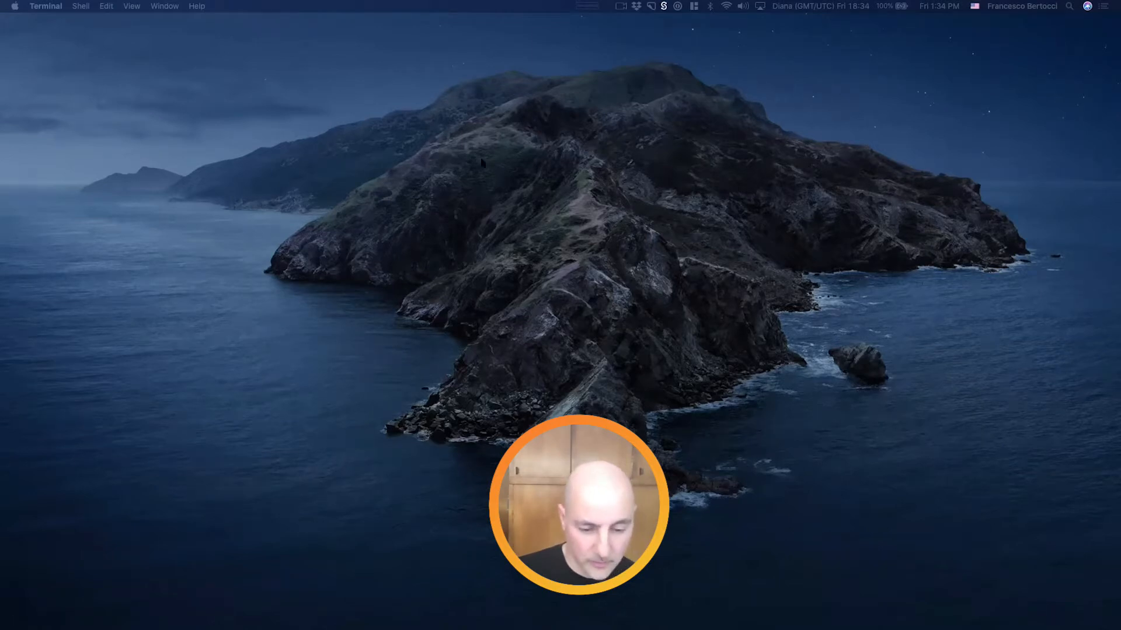
Step: Close the DS Starting point document and reopen DS Core Starting point from the recent documents
drag(584, 233, 405, 55)
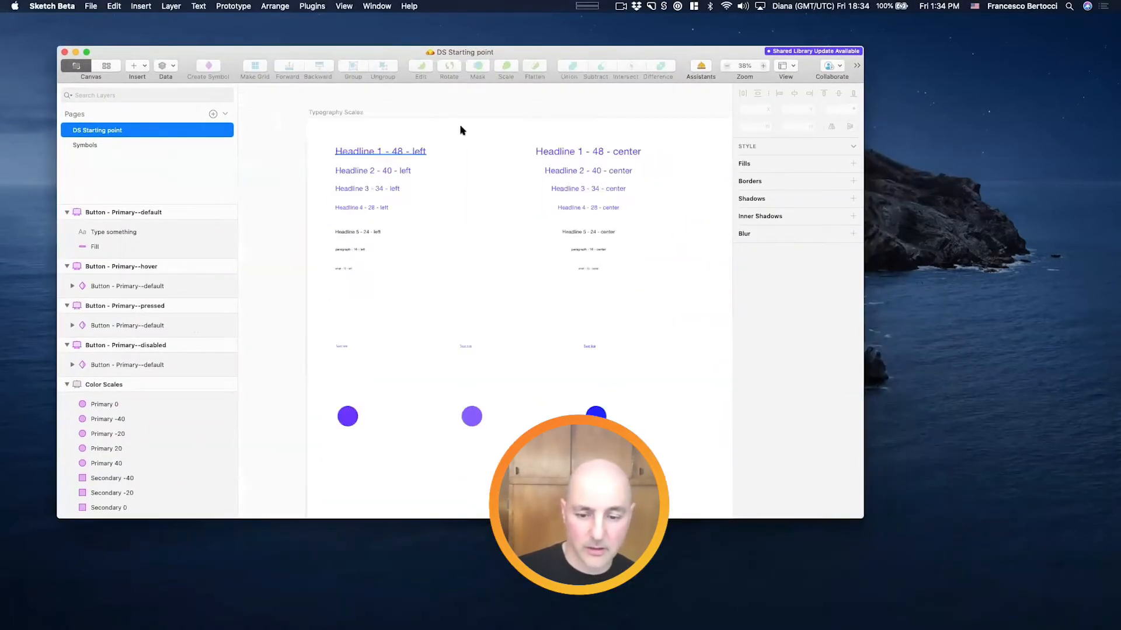
key(super+w)
click(90, 5)
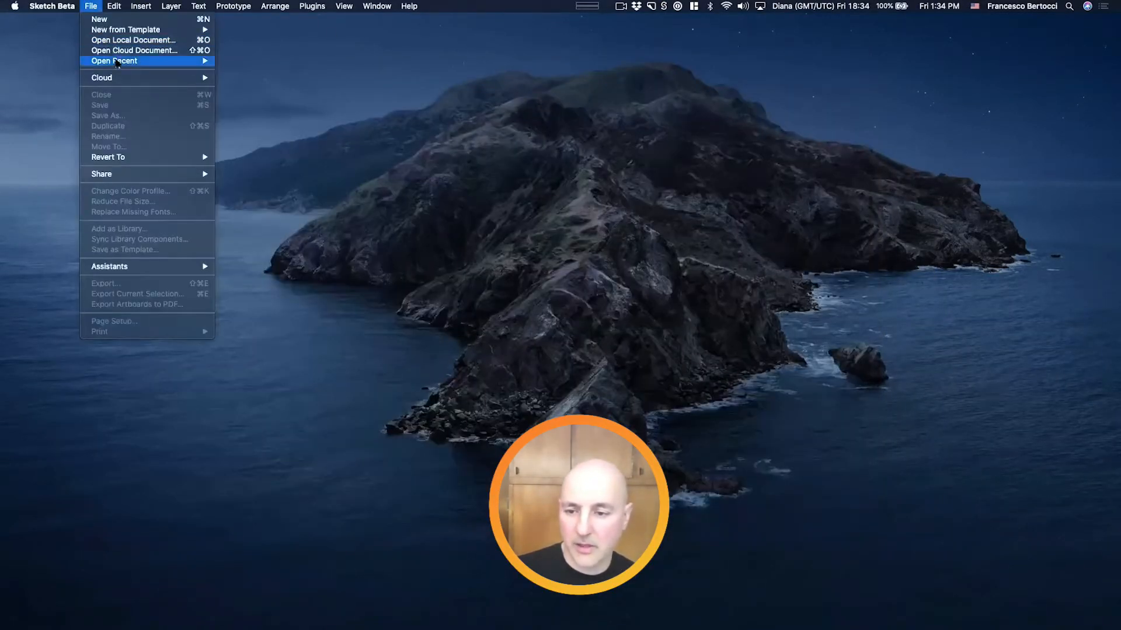
mouse_move(116, 63)
click(267, 85)
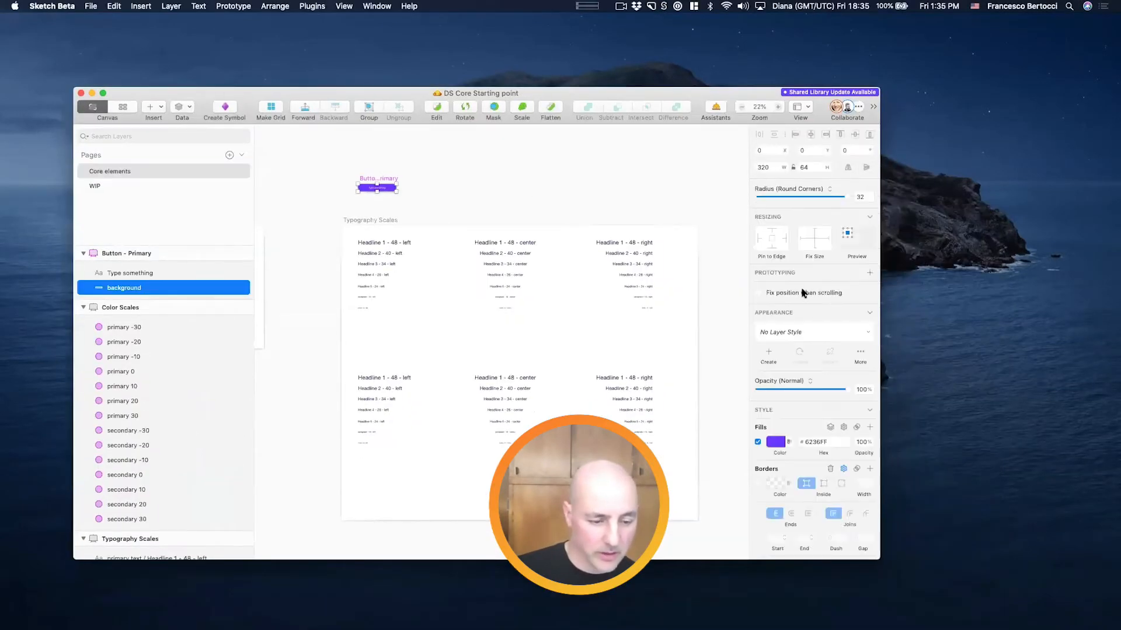
Step: Check the fill color picker of the button background, select both typography scales, and enlarge and raise the document window
click(775, 442)
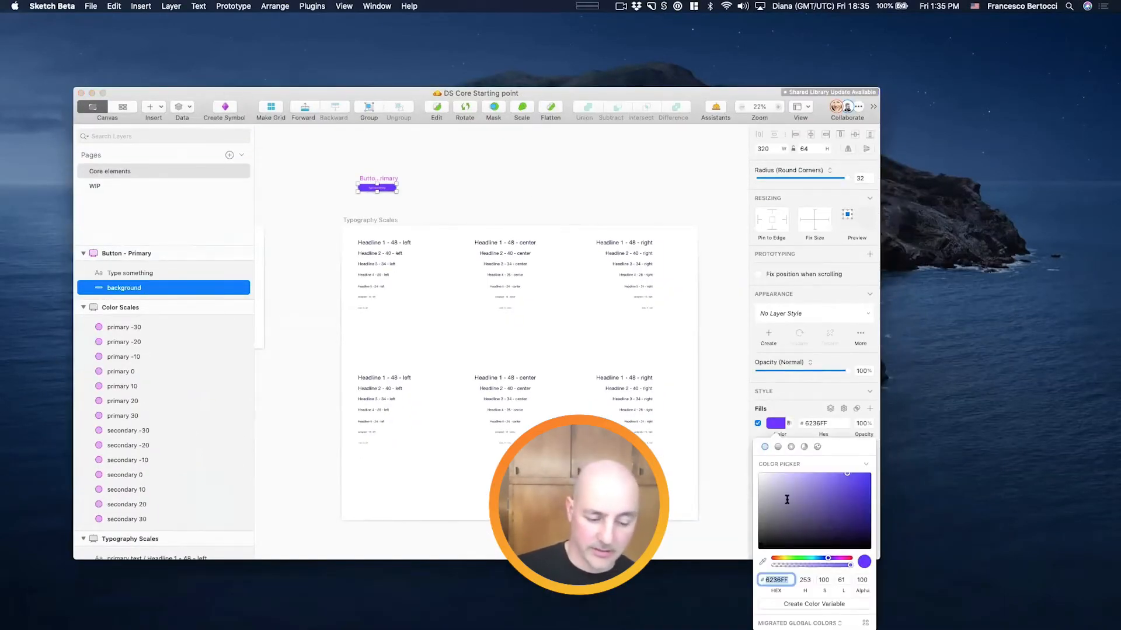
click(580, 105)
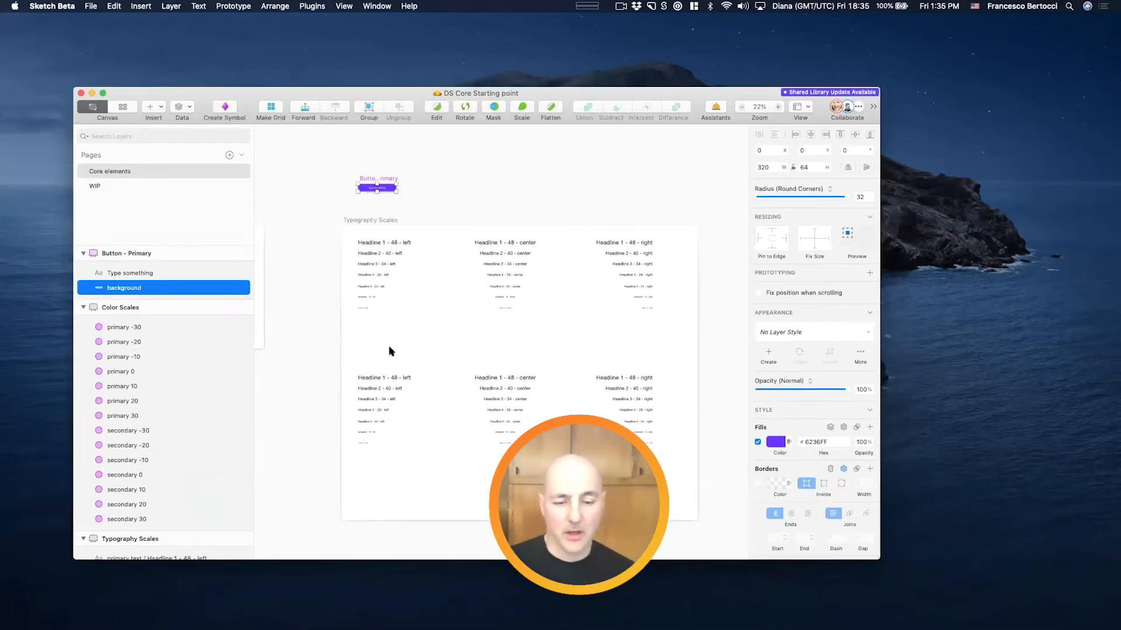
drag(346, 237, 730, 474)
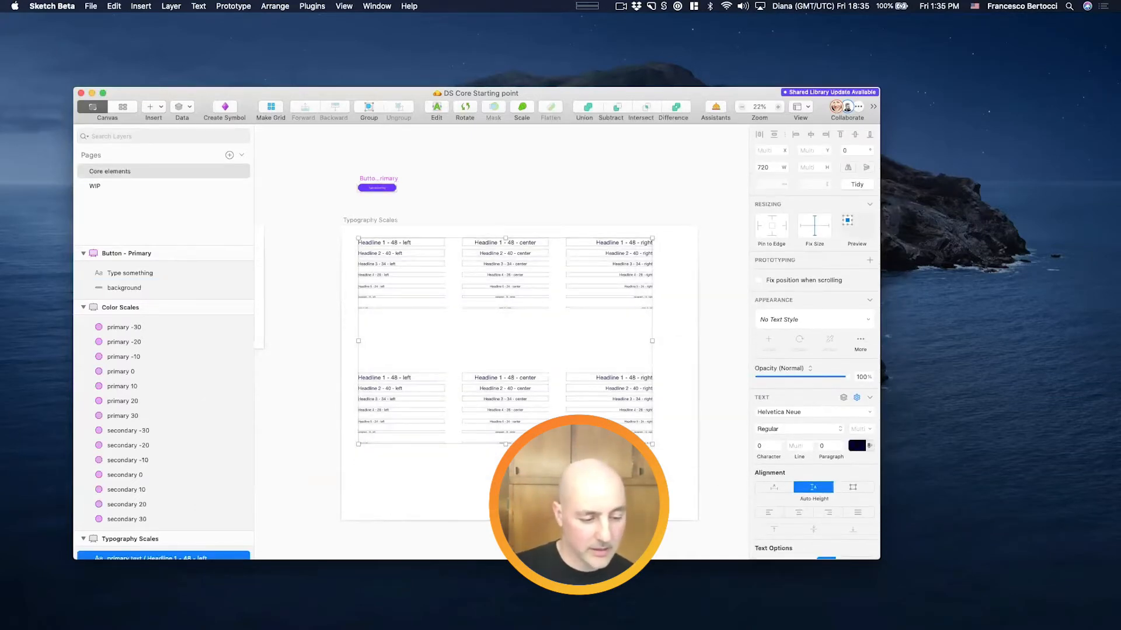
scroll(867, 489, down, 1)
drag(879, 559, 901, 629)
click(879, 425)
click(825, 386)
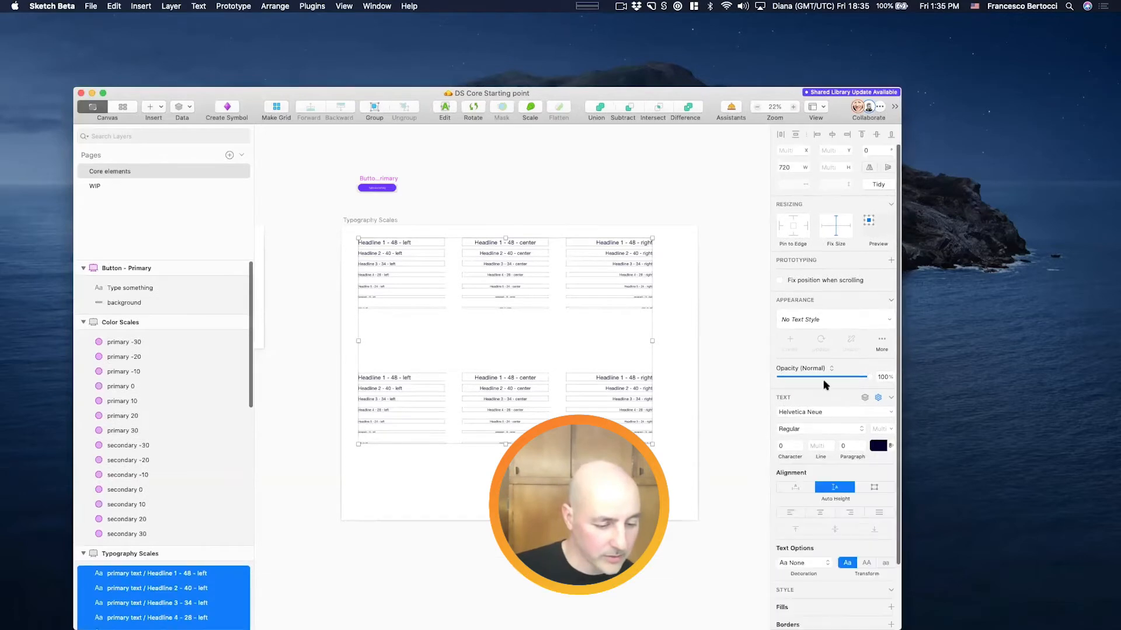
drag(780, 94, 779, 25)
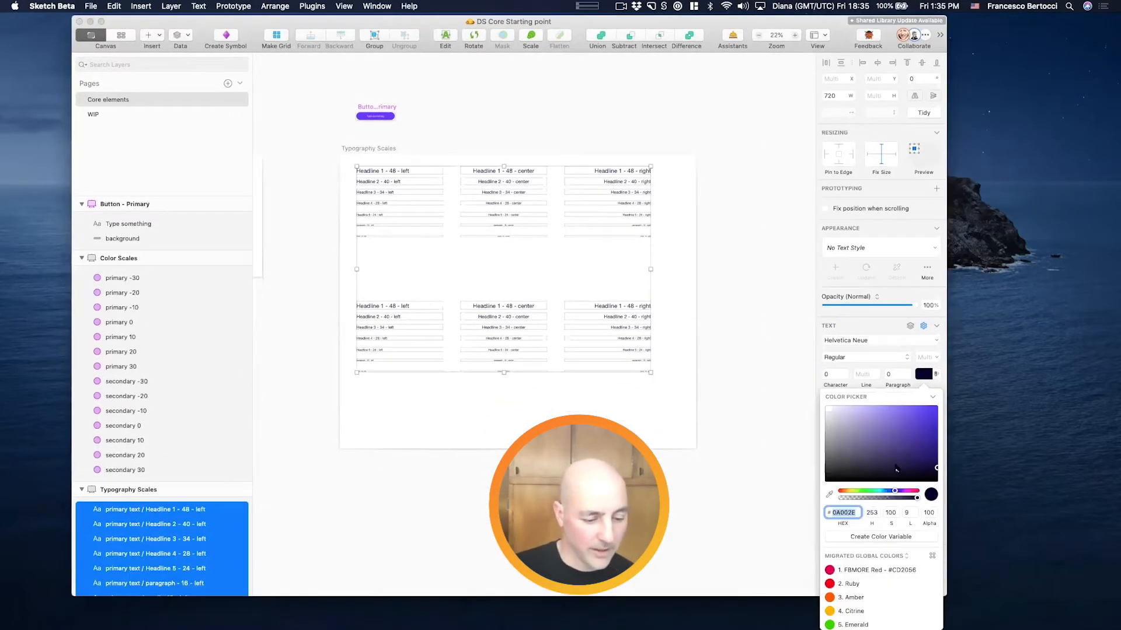
Step: Browse the swatches for the selected text's color and switch the color source to This Document
scroll(870, 583, down, 8)
scroll(870, 583, up, 8)
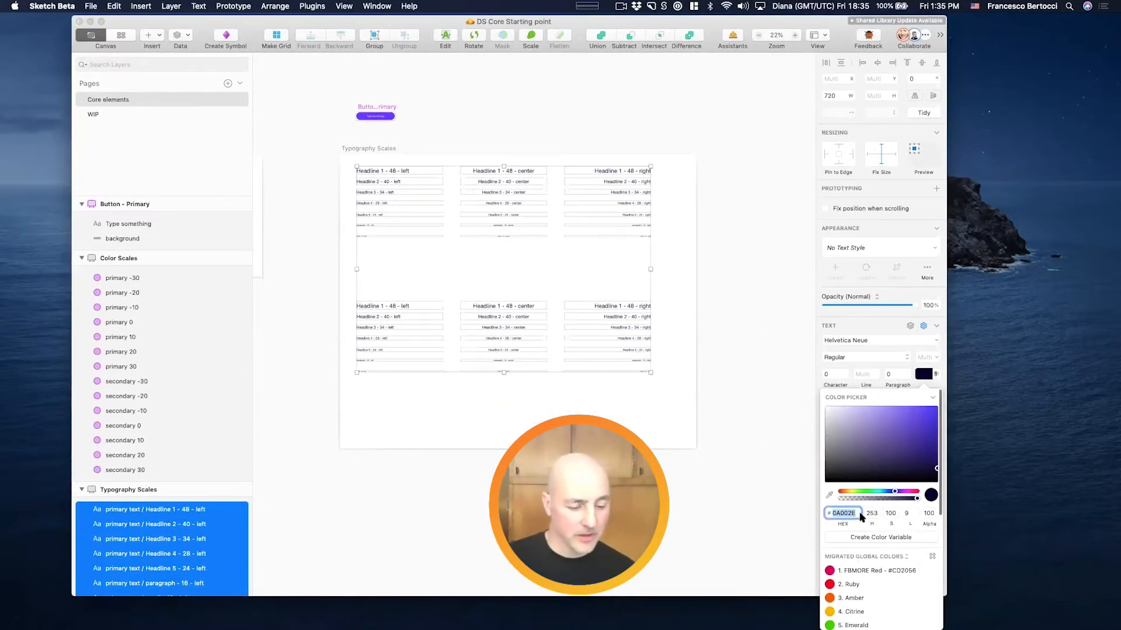
click(860, 557)
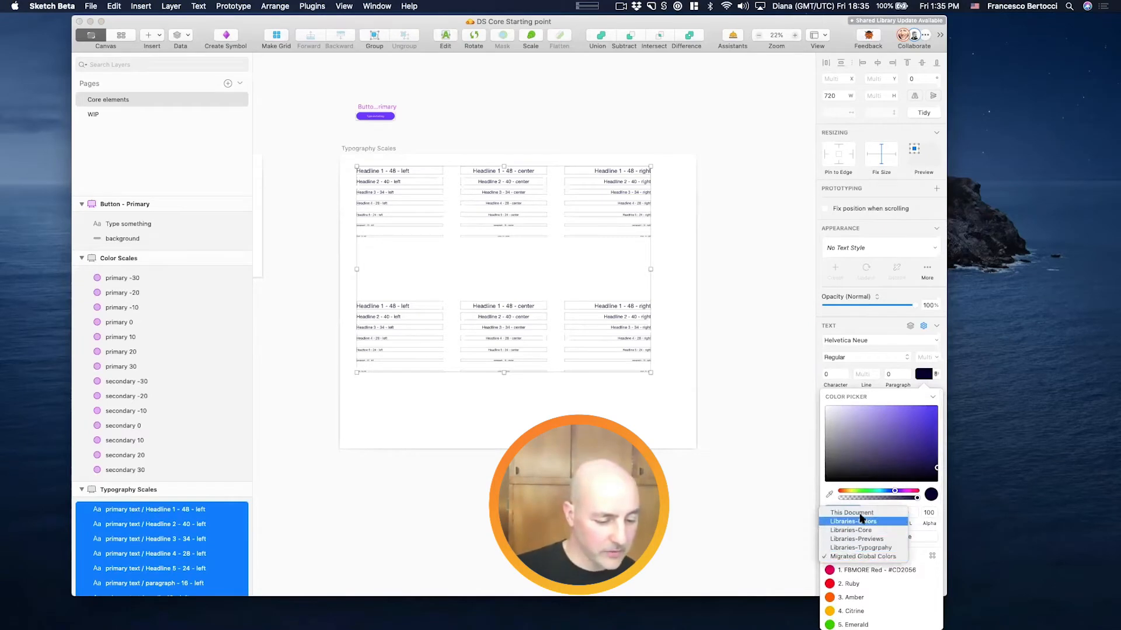
click(860, 513)
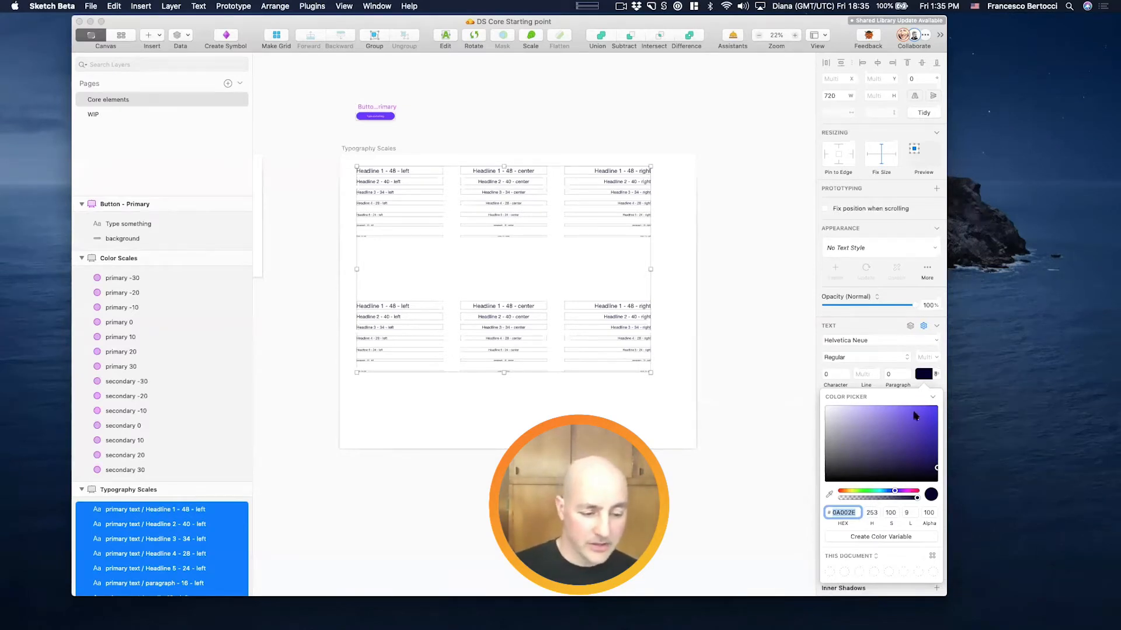
Step: Set the text color of all layers in the lower typography scale to black, 000000
click(688, 313)
click(689, 304)
drag(691, 287, 325, 398)
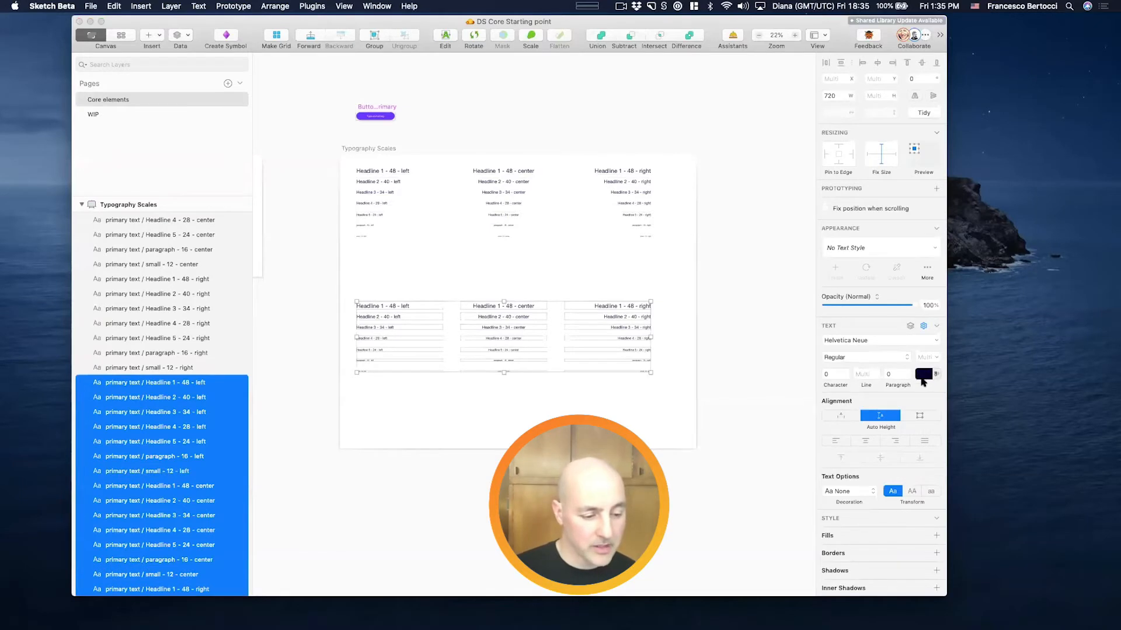
click(925, 374)
drag(904, 463, 941, 478)
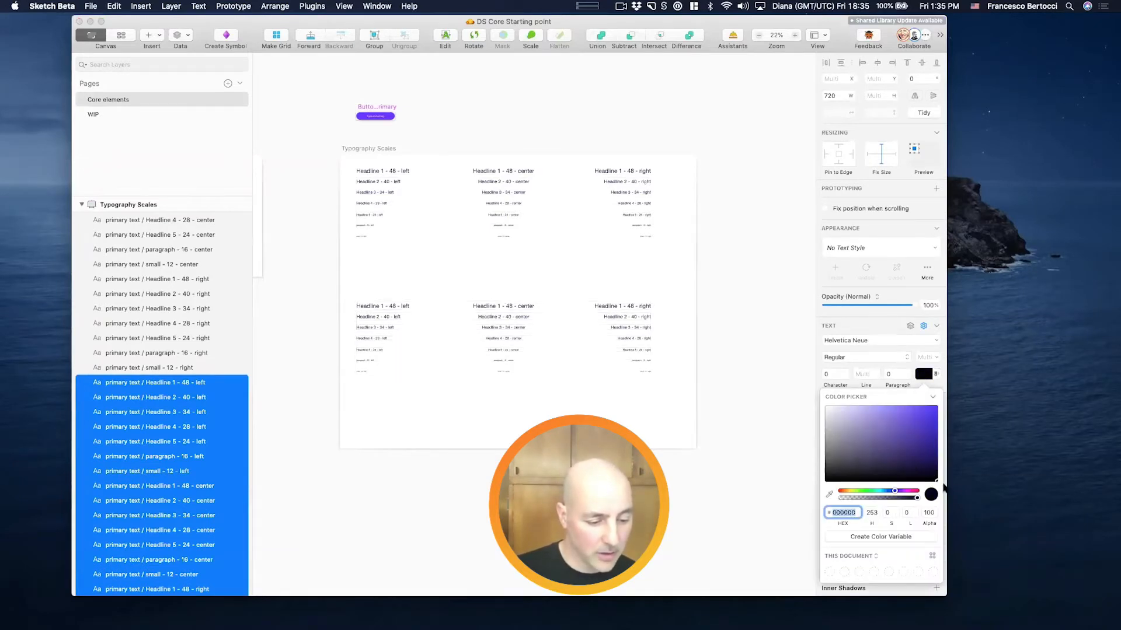
Step: Set the text color of all layers in the upper typography scale to the dark magenta 840072
drag(695, 264, 346, 160)
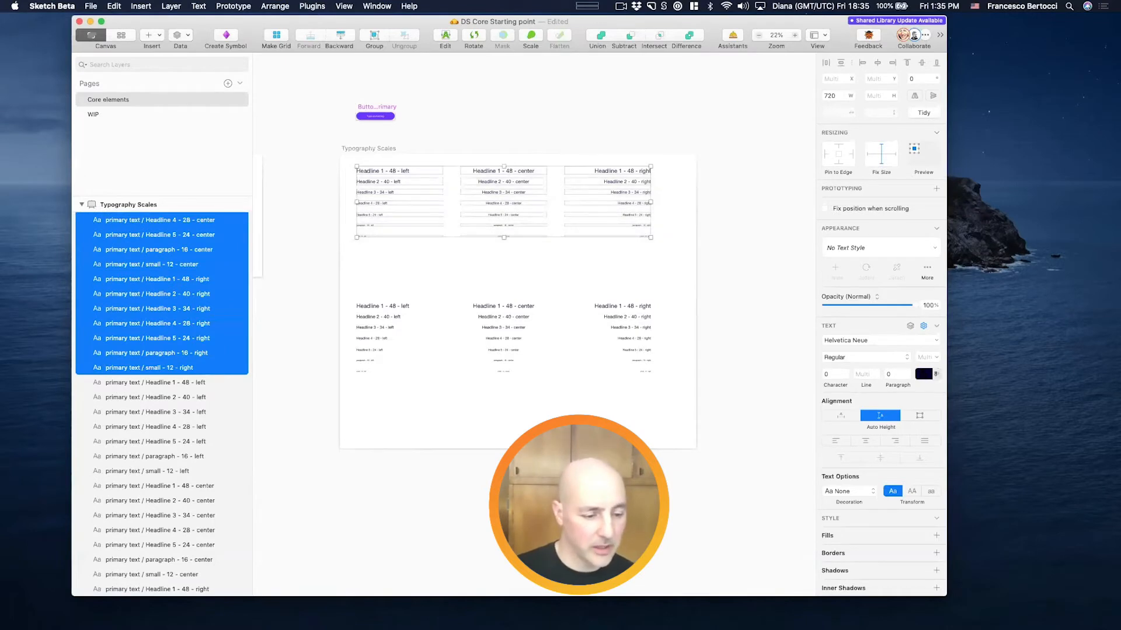
click(923, 375)
click(902, 492)
drag(903, 492, 906, 492)
drag(930, 454, 938, 443)
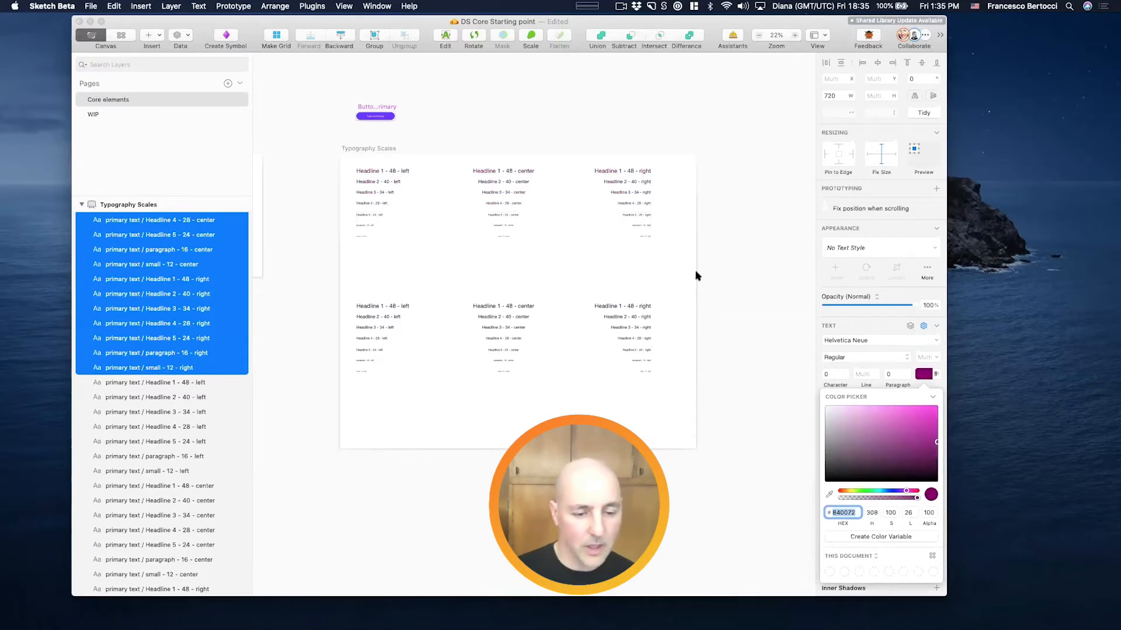
click(628, 268)
Step: Clear the selection and compare the text colors of the upper and lower typography scales up close
scroll(628, 269, up, 5)
scroll(628, 269, left, 4)
scroll(628, 268, down, 3)
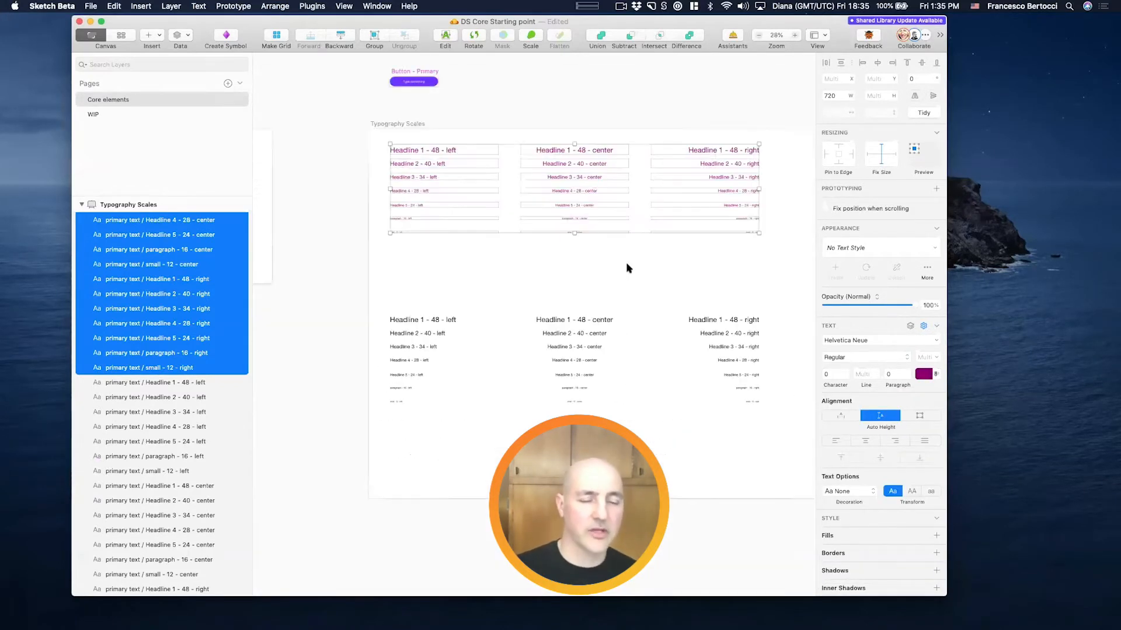
scroll(628, 269, up, 2)
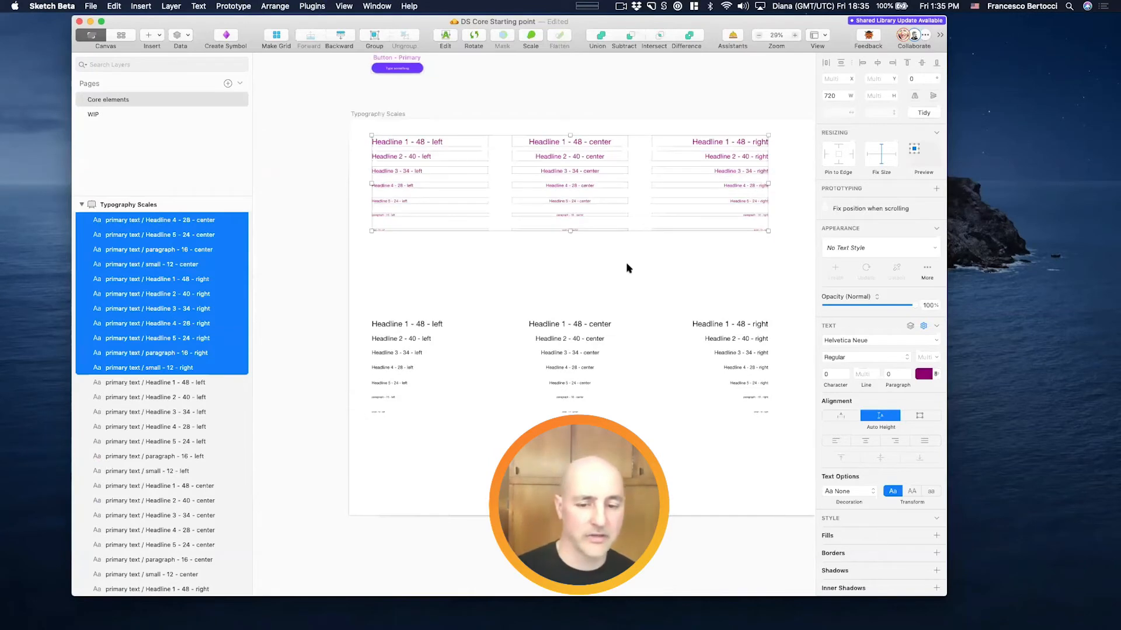
click(628, 268)
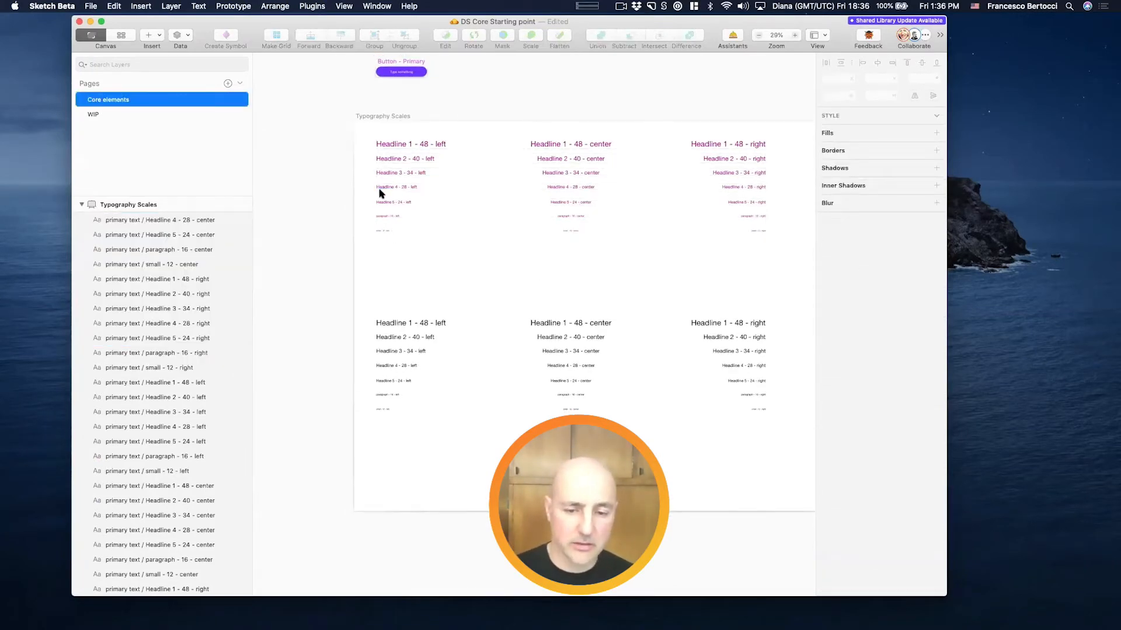
scroll(385, 190, up, 5)
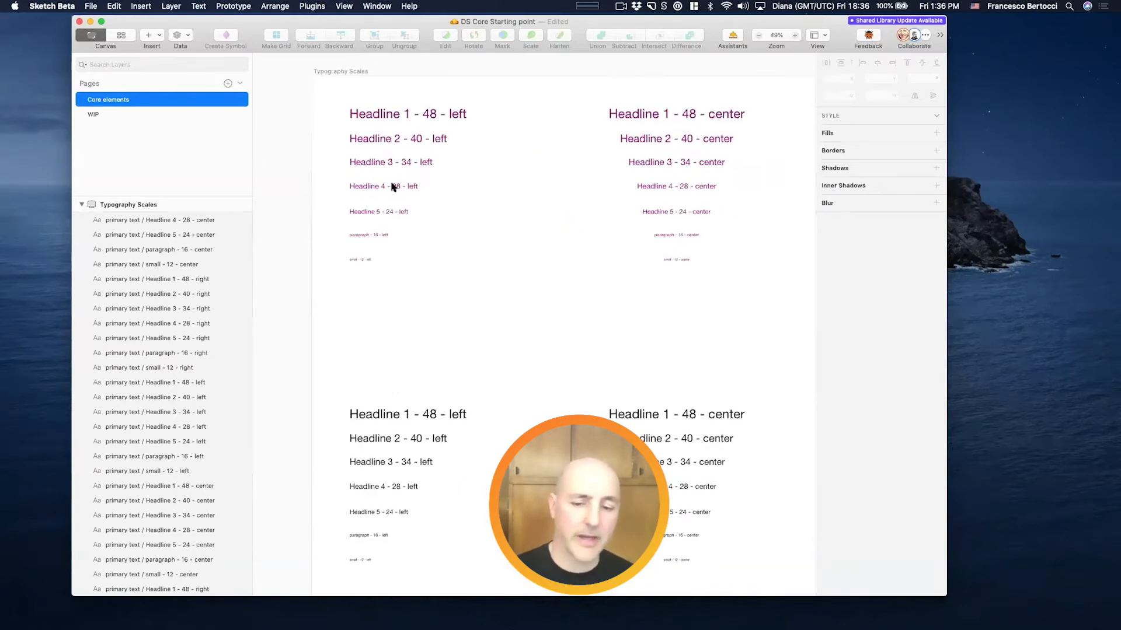
Step: Delete the Headline 5, paragraph and small layers from the upper typography scale and the Headline 1 to 4 layers from the lower one
scroll(337, 198, down, 2)
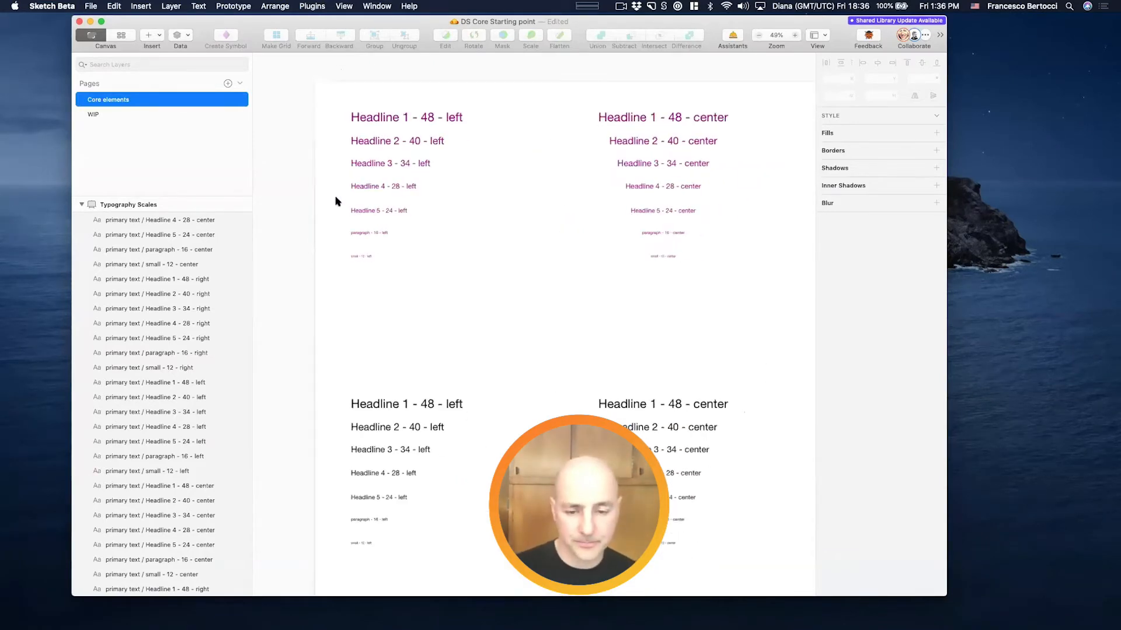
scroll(374, 269, down, 3)
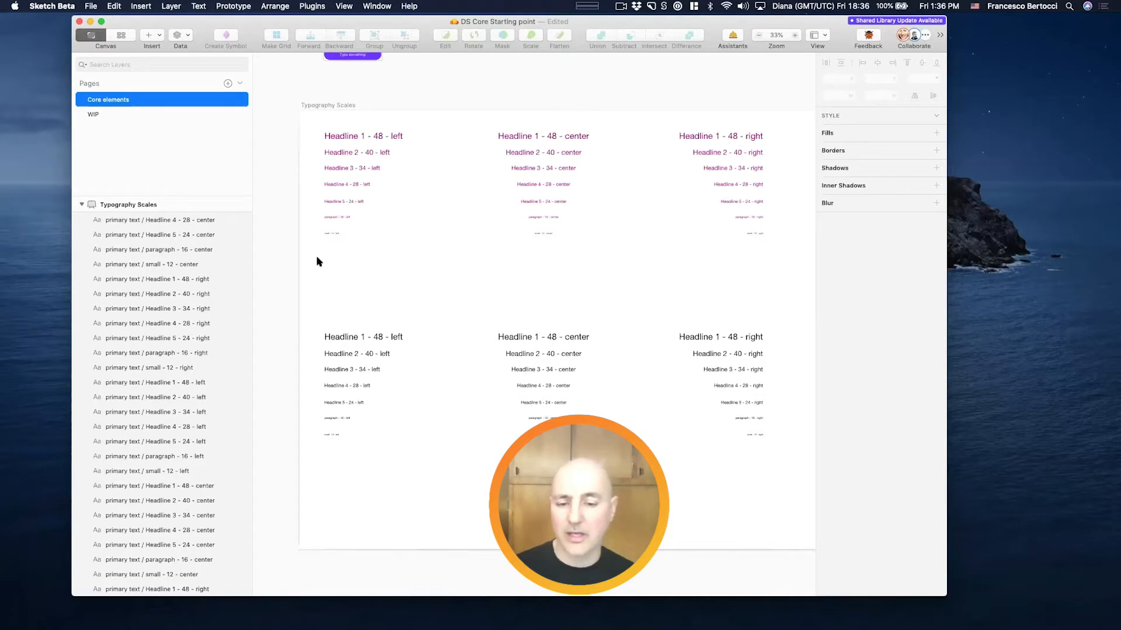
drag(317, 261, 607, 183)
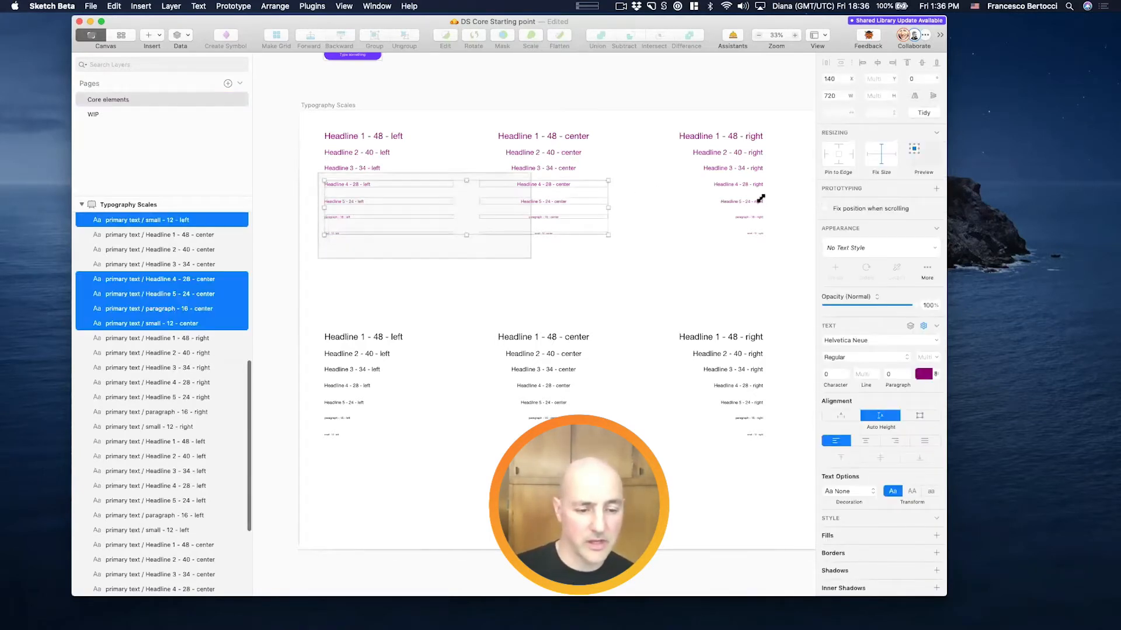
key(Delete)
drag(319, 286, 764, 386)
key(Delete)
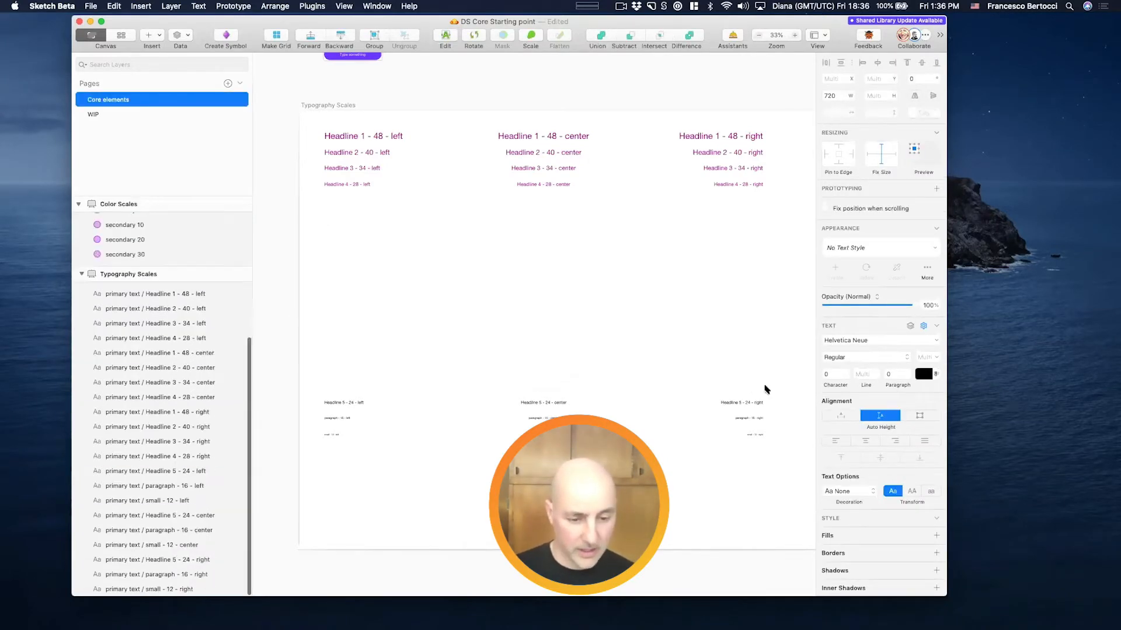
Step: Move the remaining black Headline 5, paragraph and small layers up directly beneath the magenta Headline 4 row
drag(301, 330, 781, 473)
drag(744, 407, 733, 206)
click(733, 257)
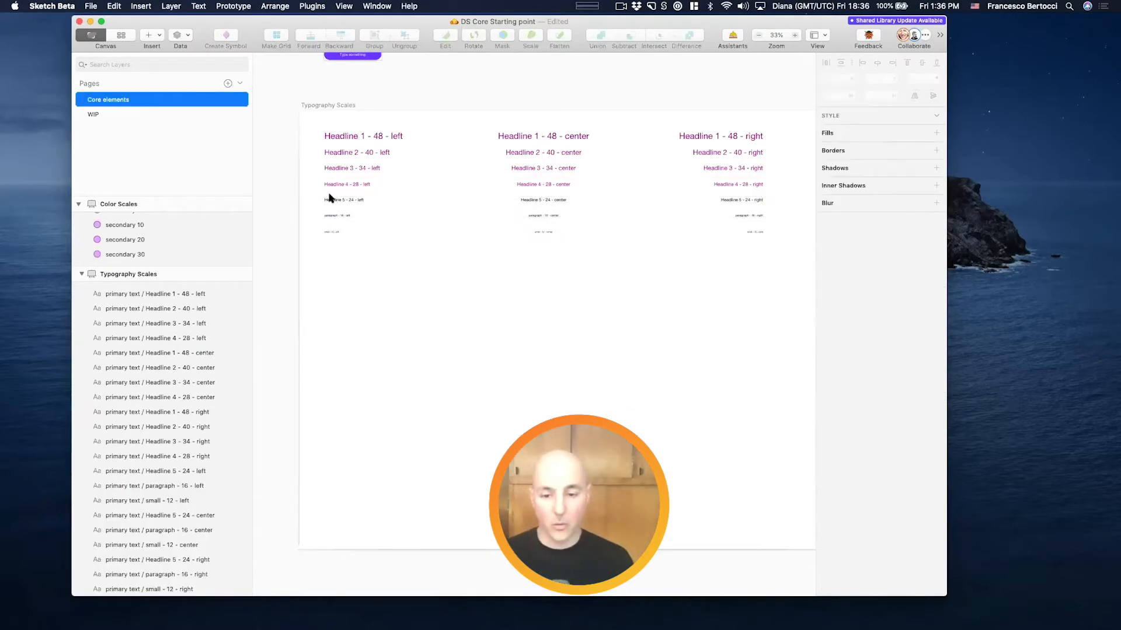
Step: Examine the layer names and text colors of the left-aligned Headline 1 and Headline 5 layers
click(132, 295)
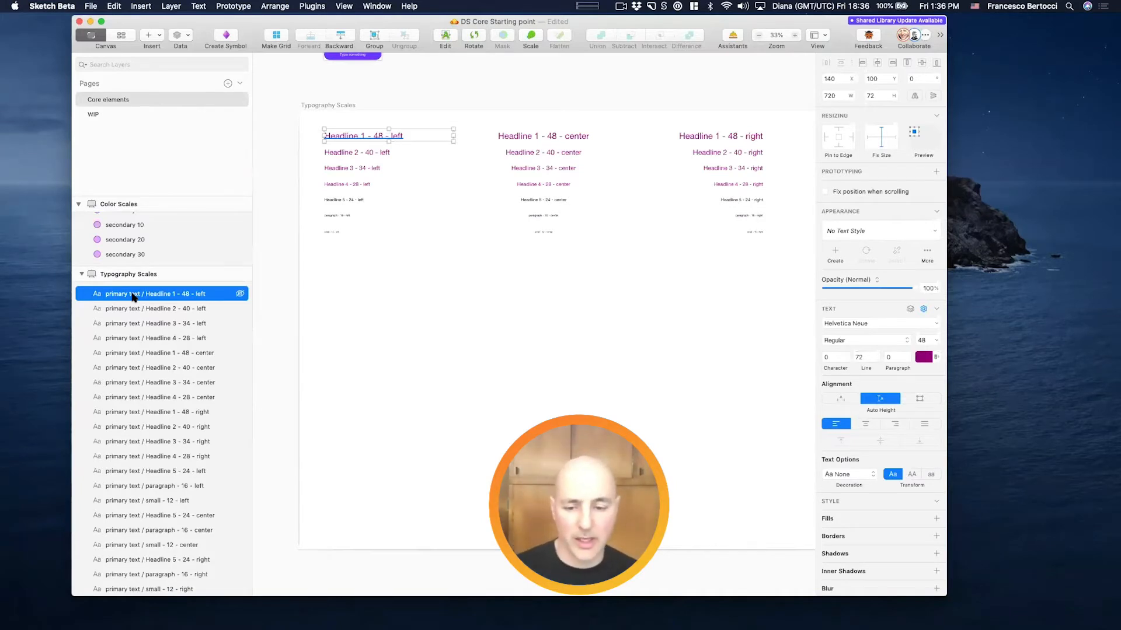
click(342, 200)
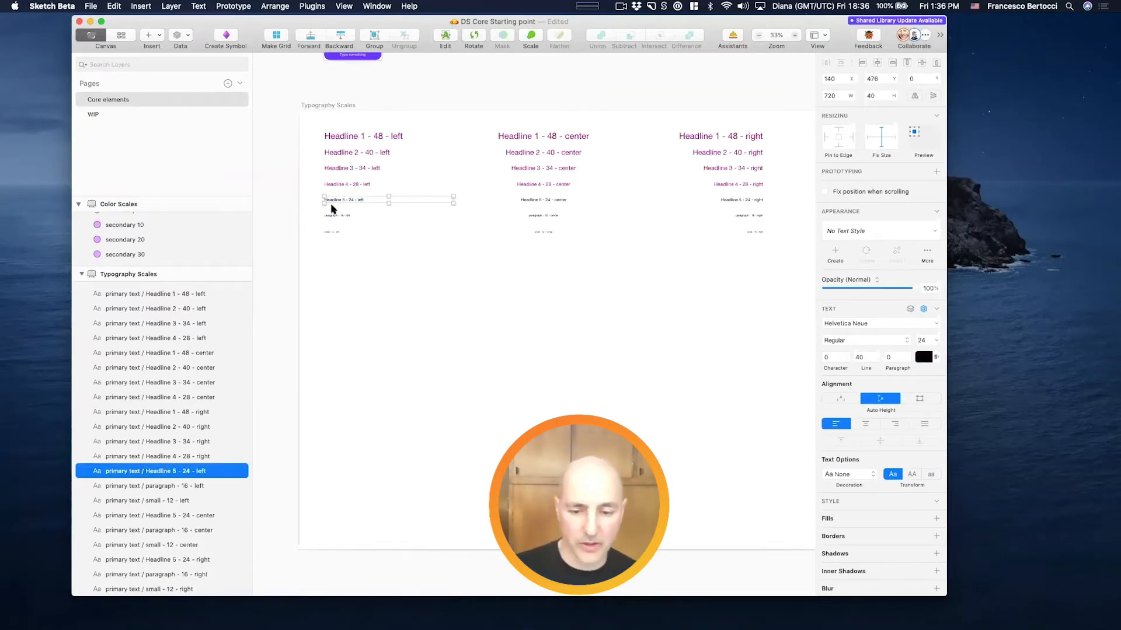
scroll(350, 201, up, 5)
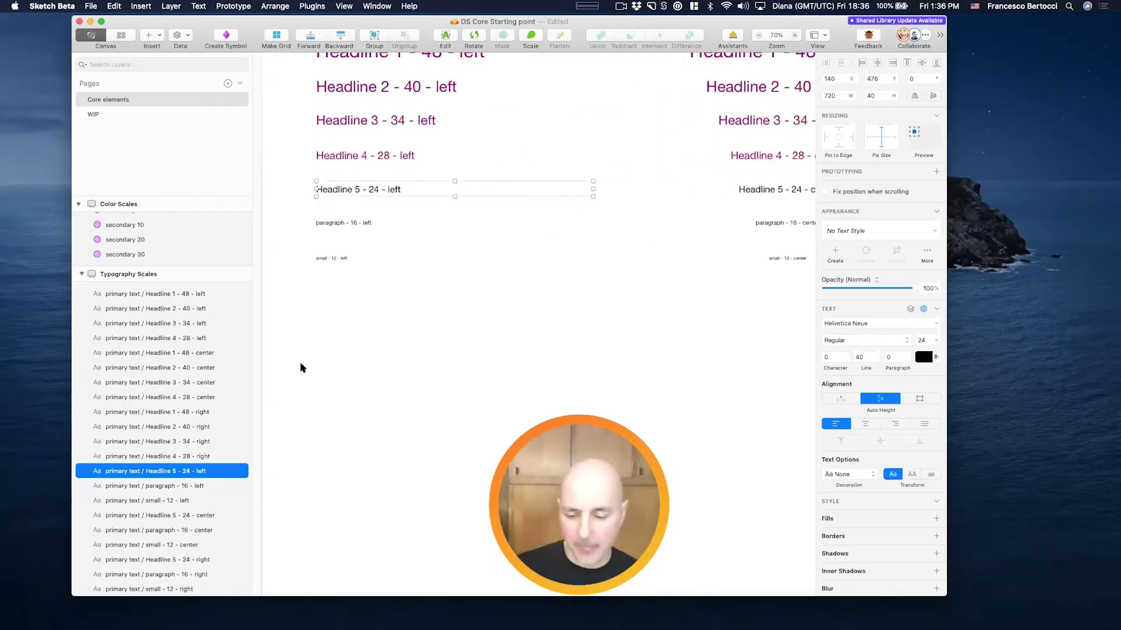
scroll(386, 223, down, 2)
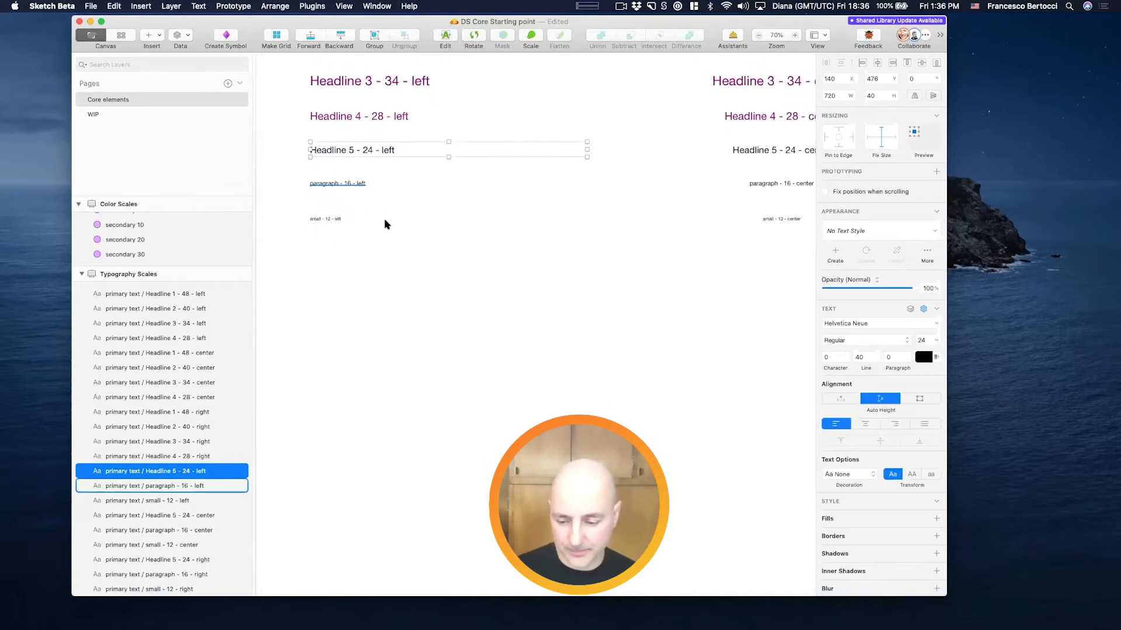
scroll(421, 299, down, 3)
scroll(421, 300, right, 3)
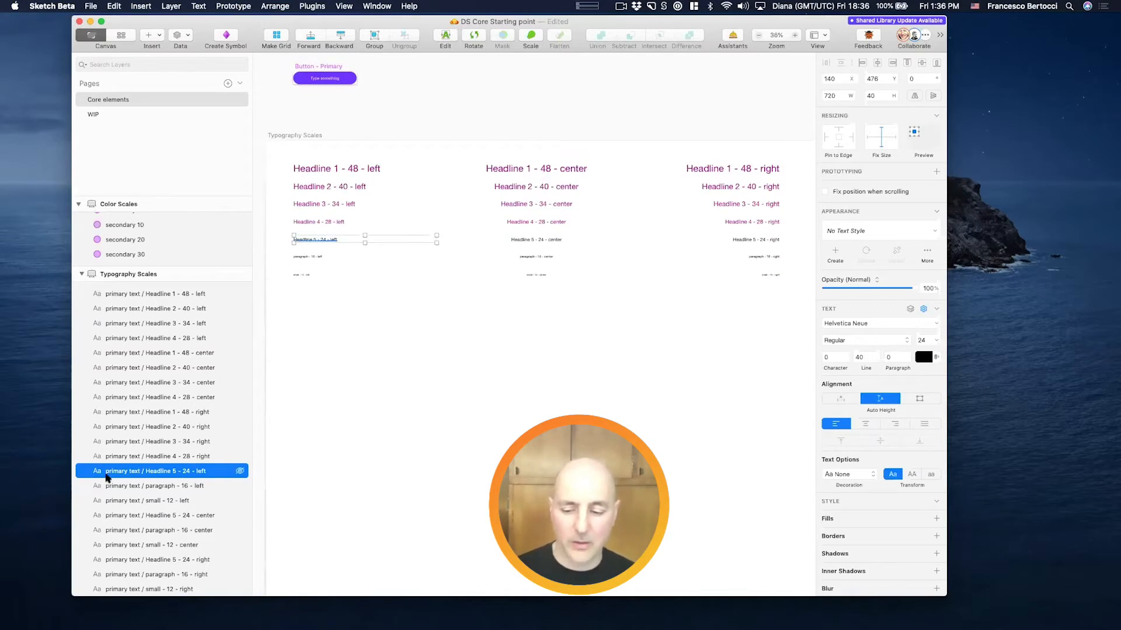
Step: Replace "primary" with "secondary" in the names of all black Headline 5, paragraph and small layers using Rename It
click(302, 310)
drag(302, 310, 671, 237)
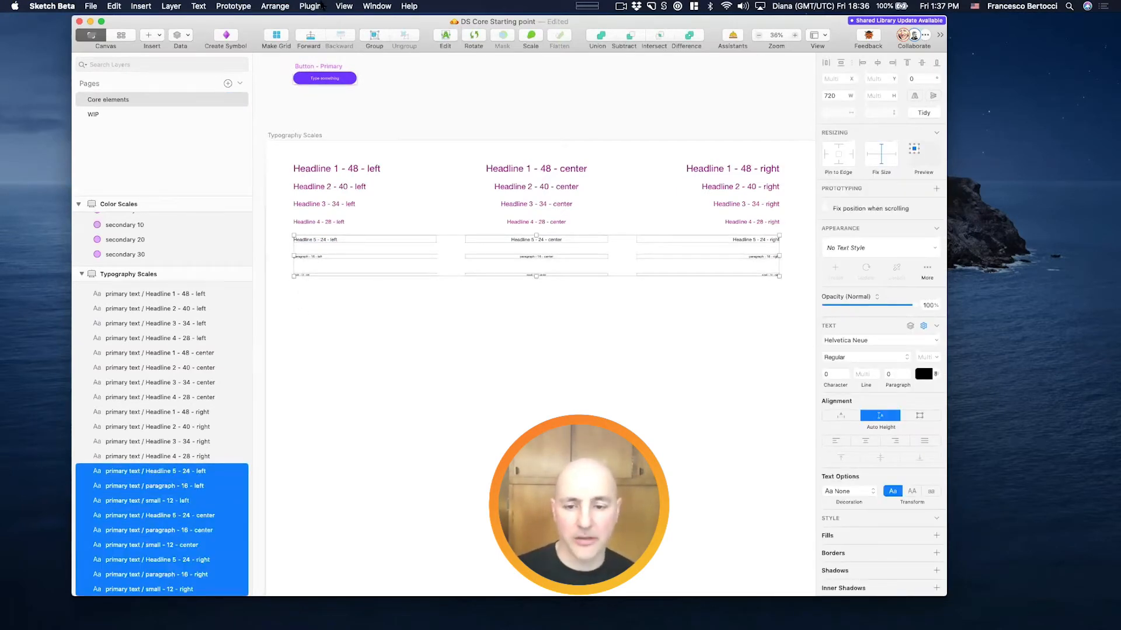
click(315, 6)
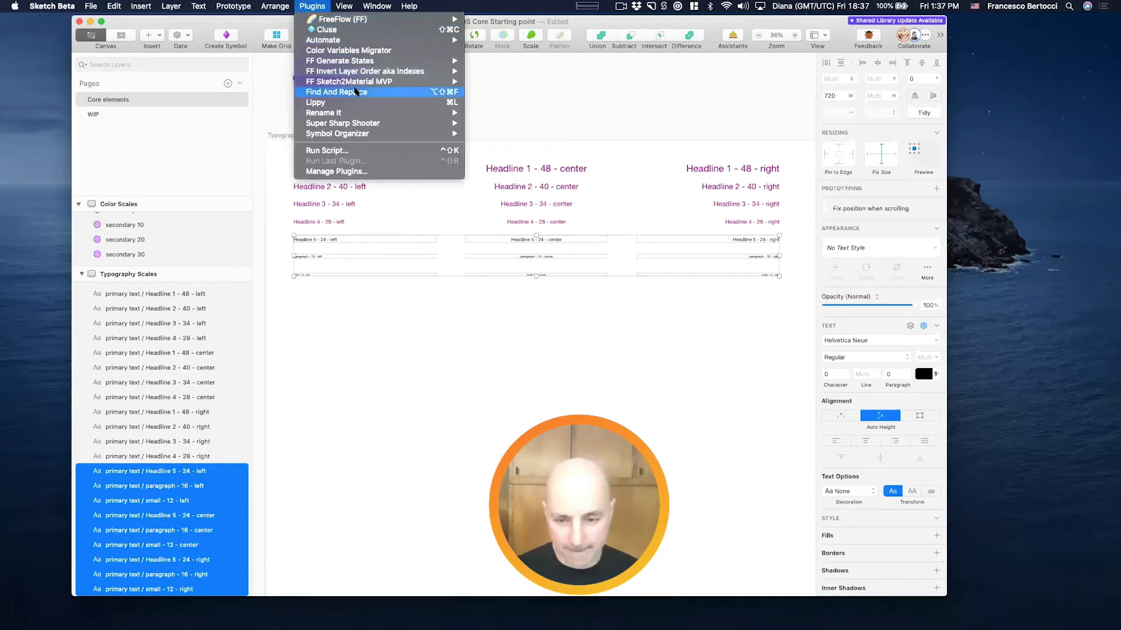
mouse_move(357, 113)
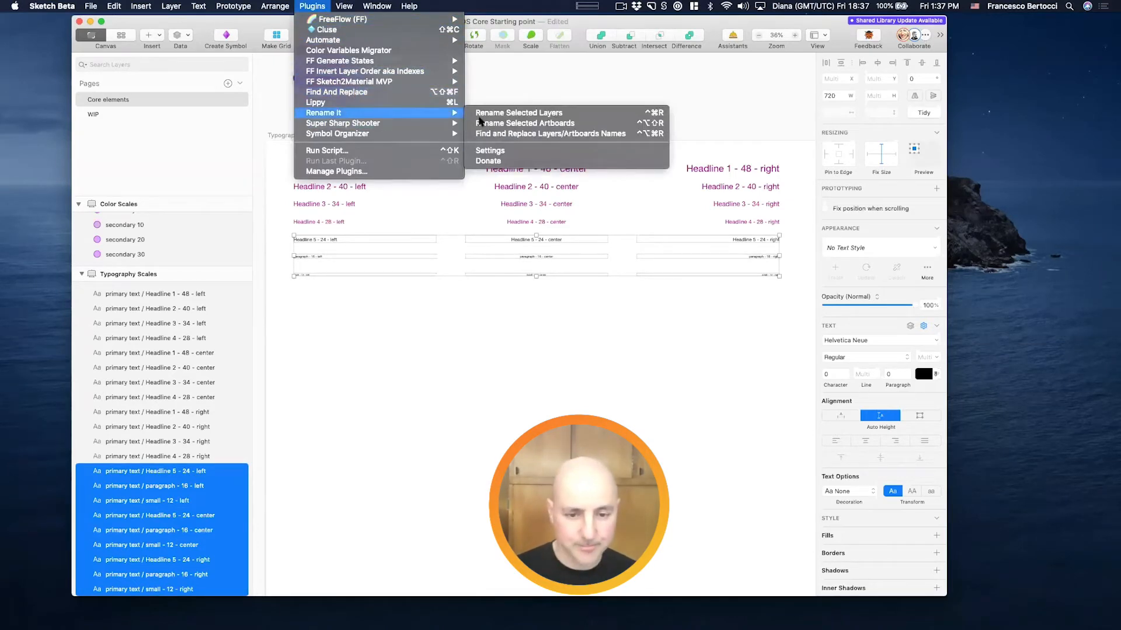
click(531, 134)
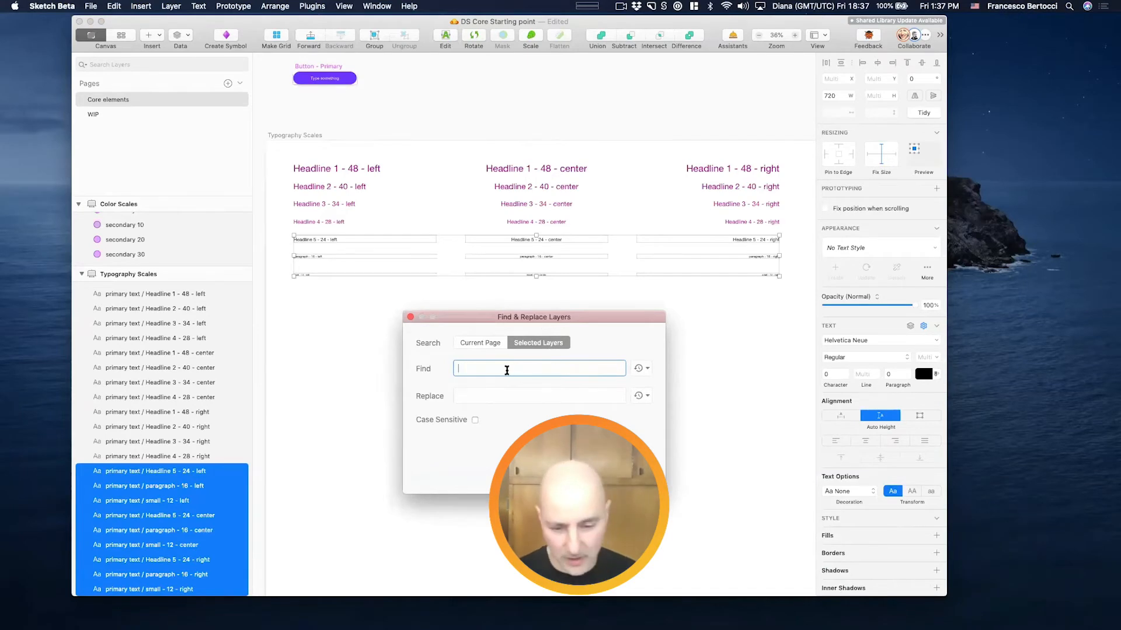
text(primary)
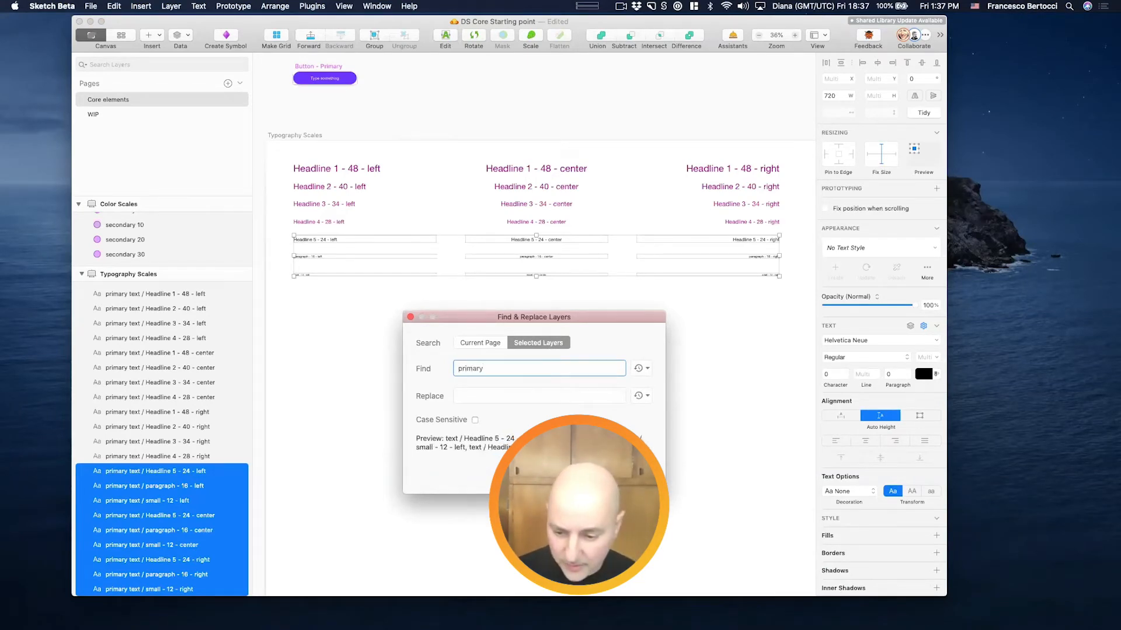
key(Tab)
text(secondary)
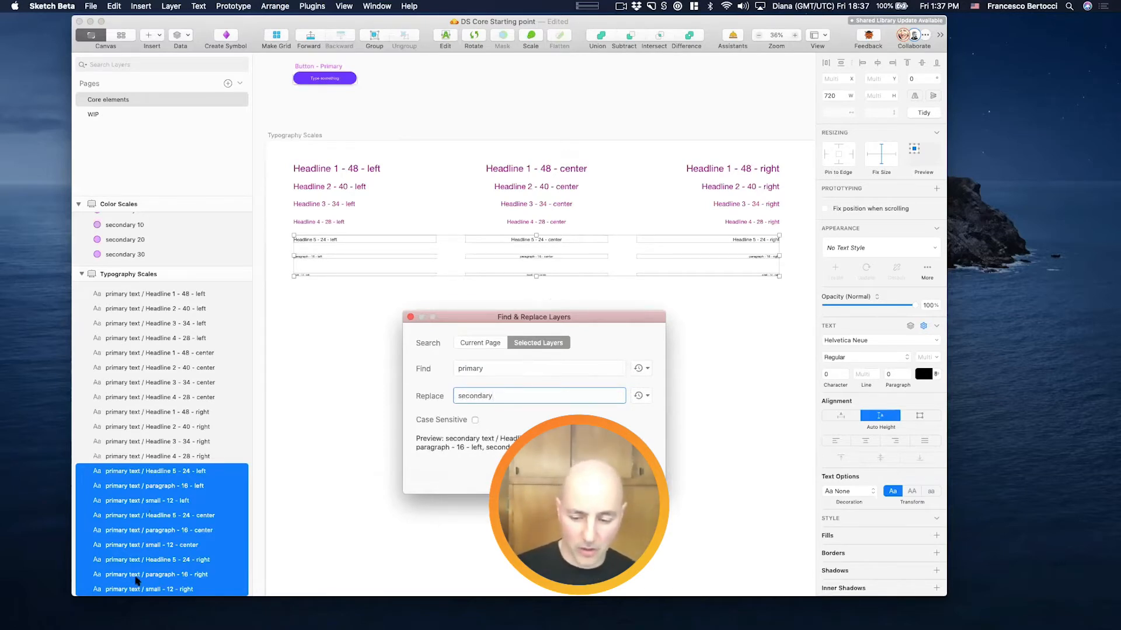
key(Return)
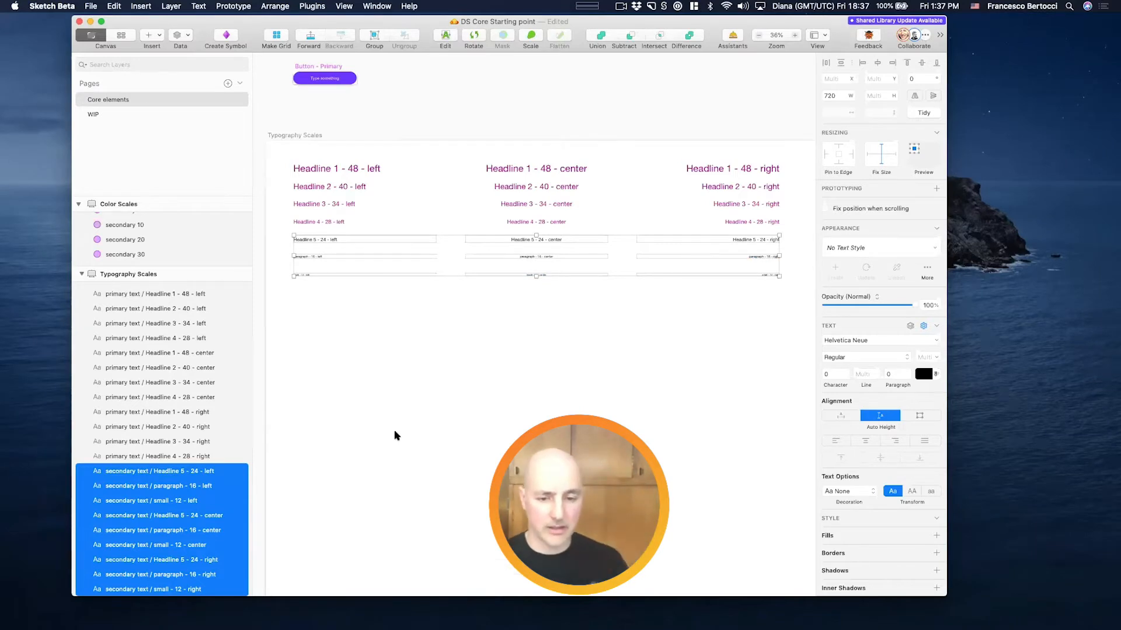
Step: Batch create text styles from all primary and secondary text layers in the Typography Scales artboard with FreeFlow
drag(294, 364, 415, 150)
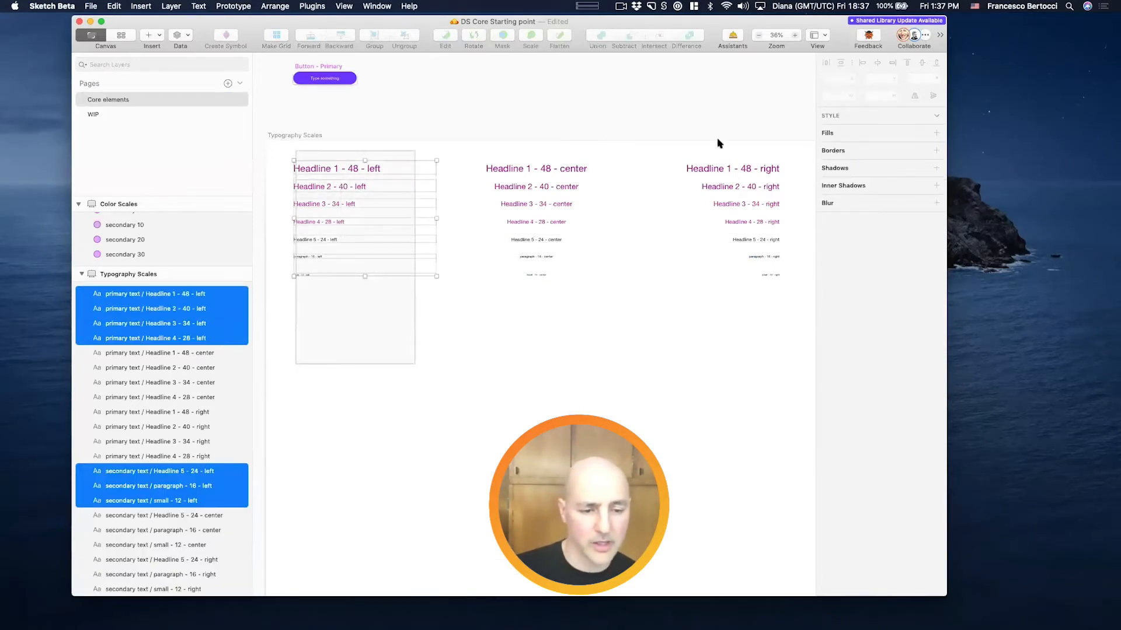
drag(694, 140, 758, 150)
click(318, 7)
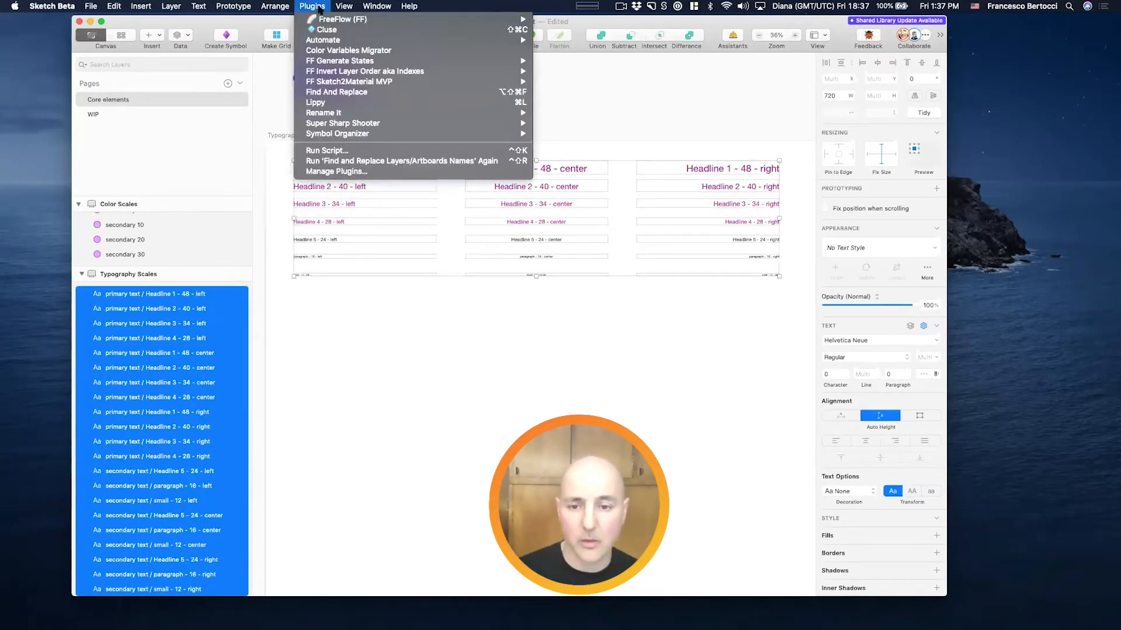
mouse_move(339, 19)
mouse_move(616, 138)
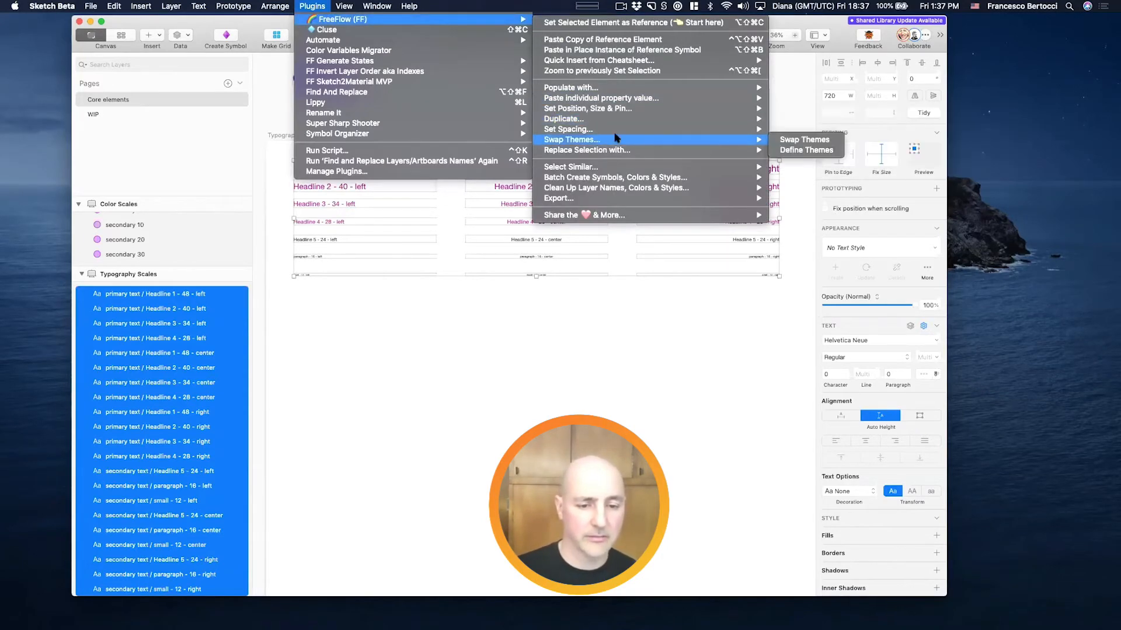
mouse_move(700, 176)
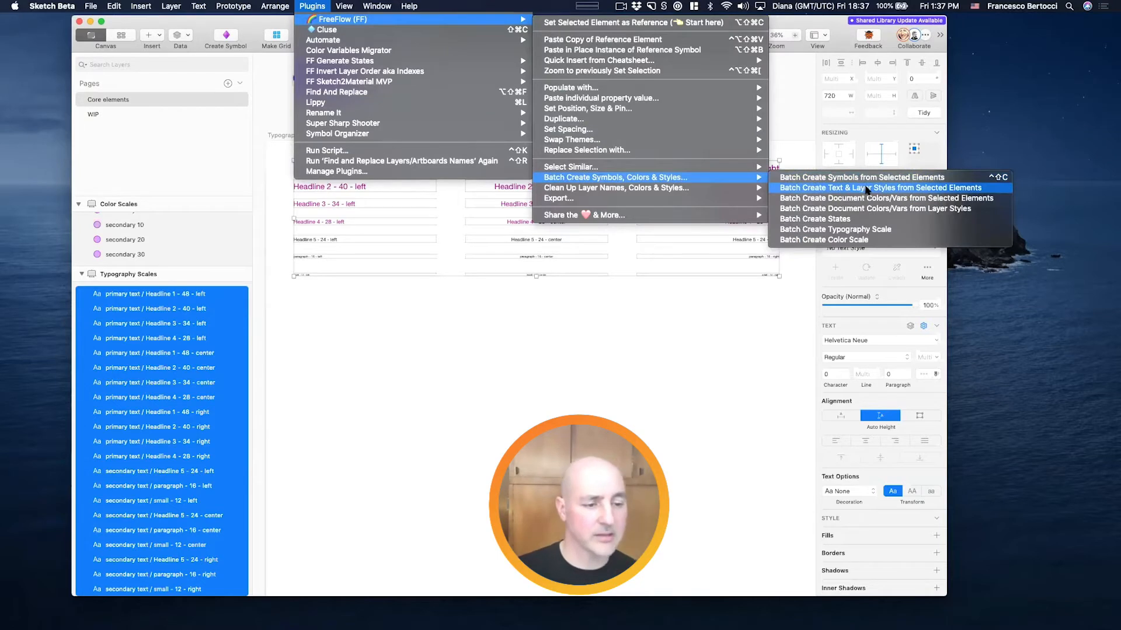
click(866, 187)
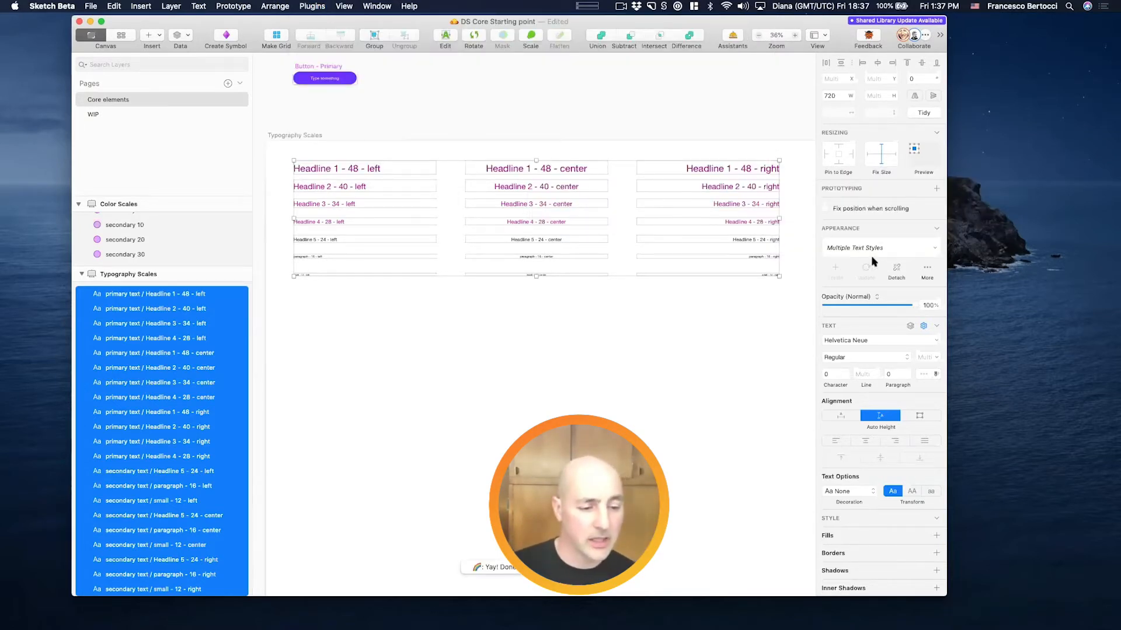
Step: Check how this document's text styles are grouped under primary text and secondary text
click(857, 255)
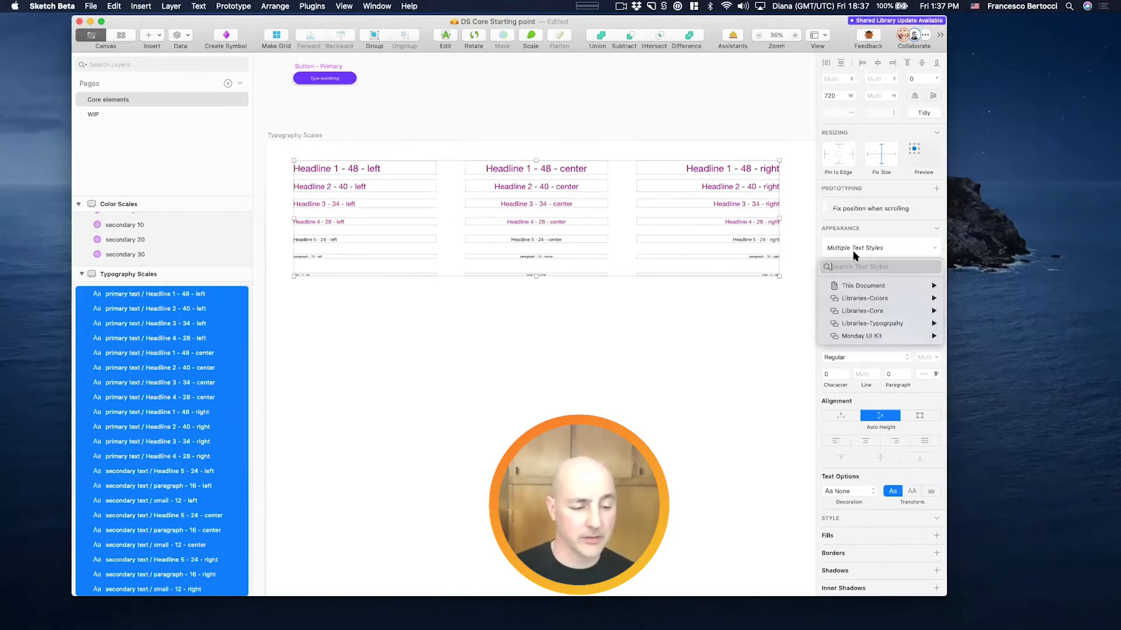
mouse_move(856, 286)
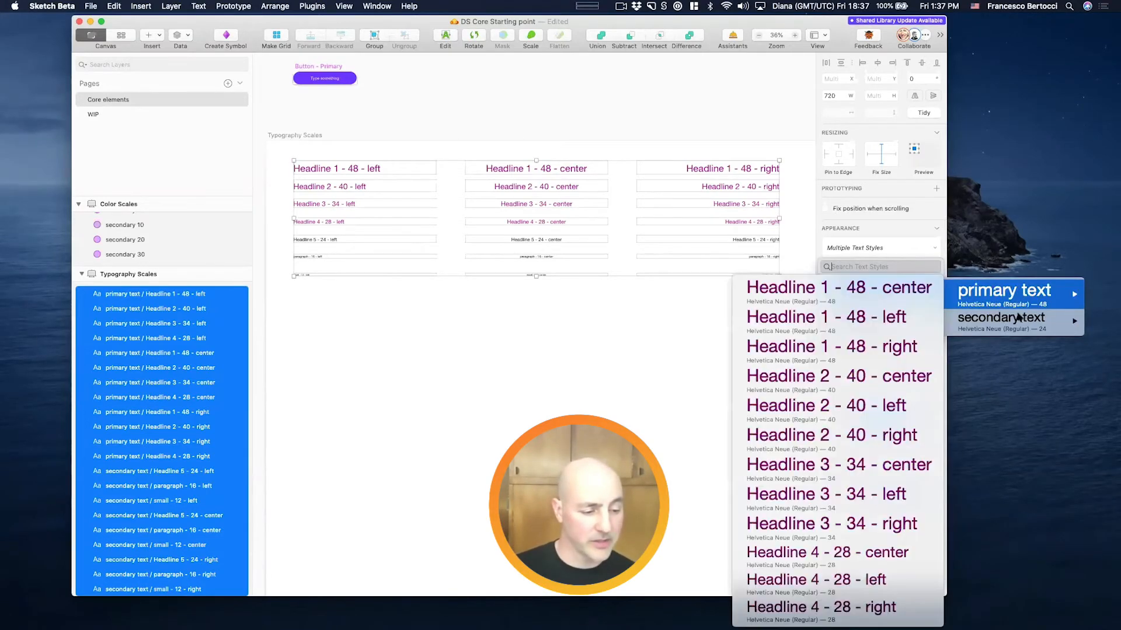
click(697, 355)
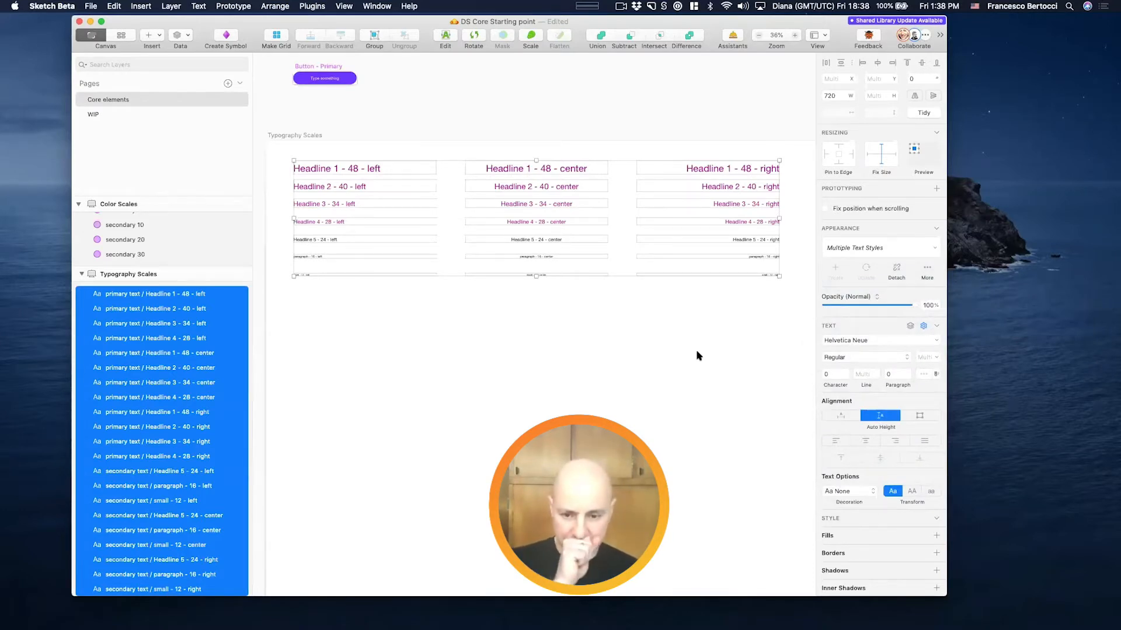
Step: Clear the layer selection and save the document
scroll(698, 355, down, 4)
scroll(698, 356, left, 1)
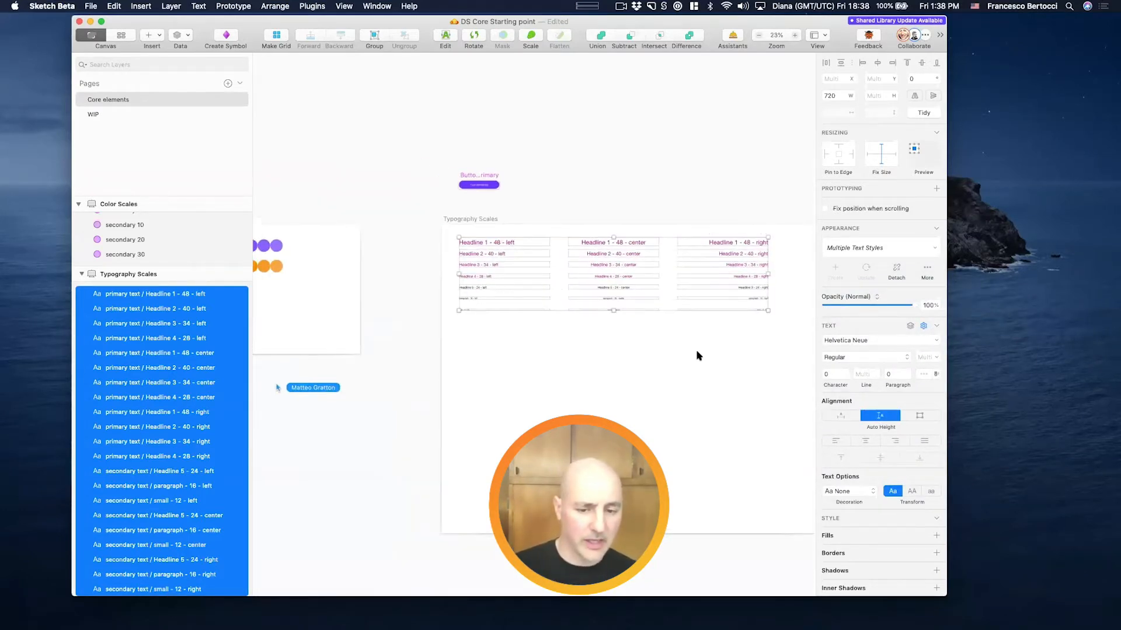
scroll(698, 355, right, 2)
click(697, 355)
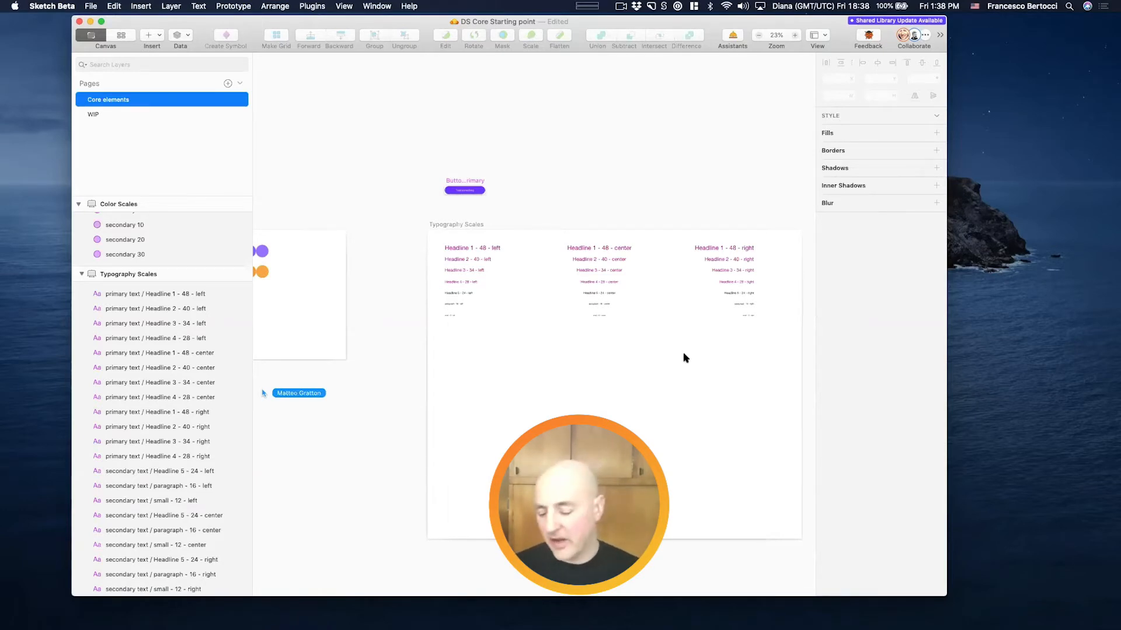
key(super+s)
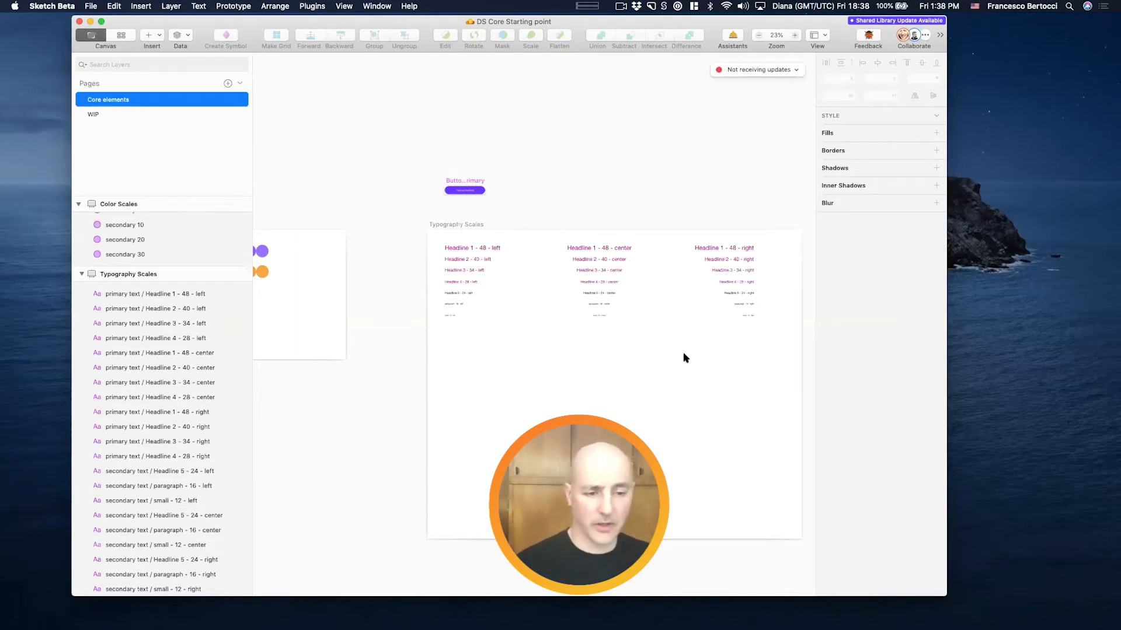
Step: Review the document's text styles in the components overview, including the primary text and secondary text groups
scroll(684, 356, right, 2)
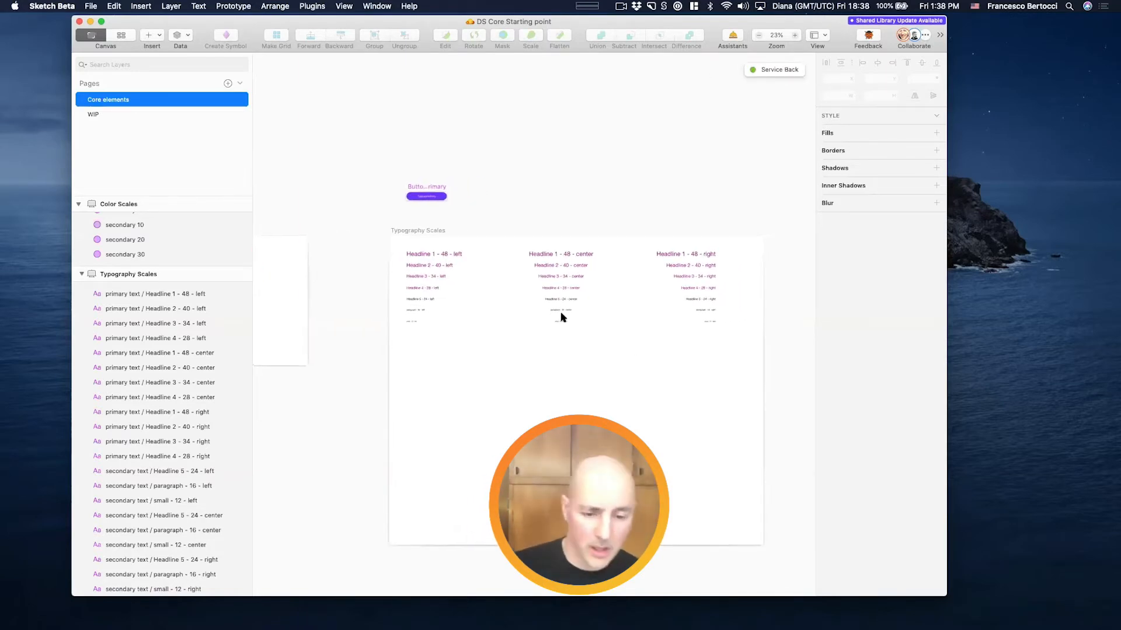
scroll(538, 315, up, 5)
scroll(538, 315, down, 3)
drag(338, 225, 421, 368)
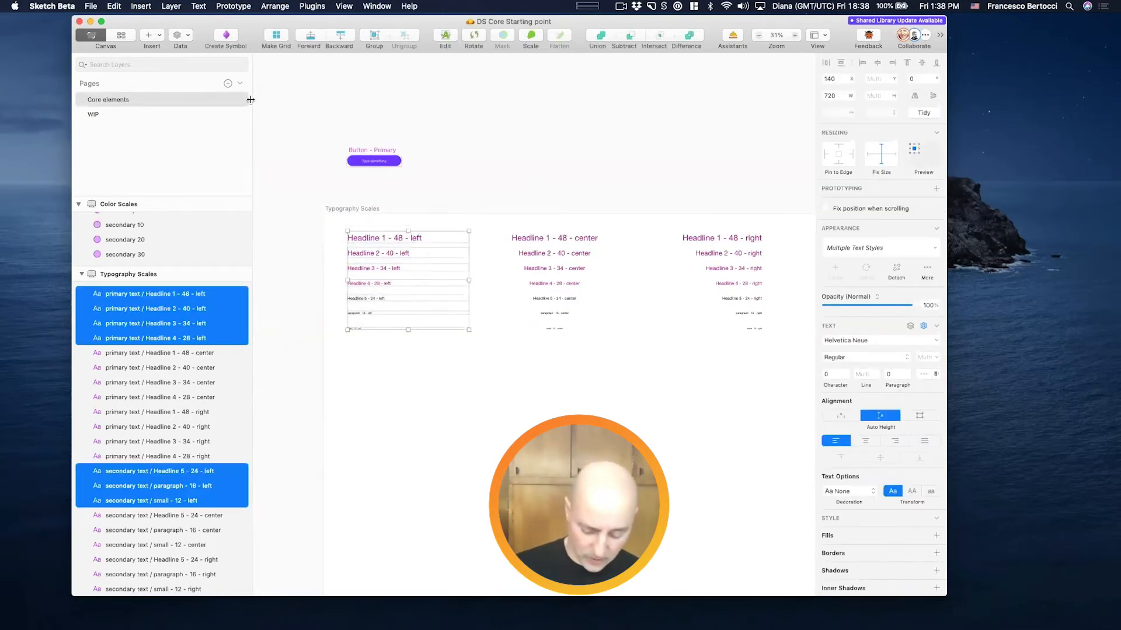
click(121, 35)
click(492, 37)
scroll(526, 315, down, 5)
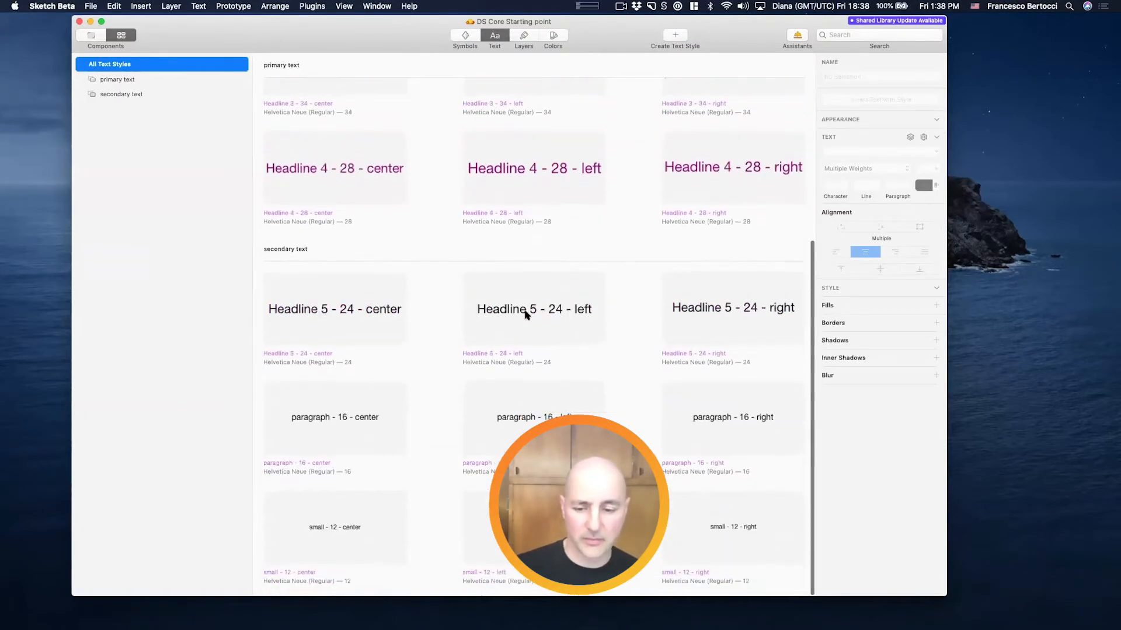
scroll(525, 310, up, 3)
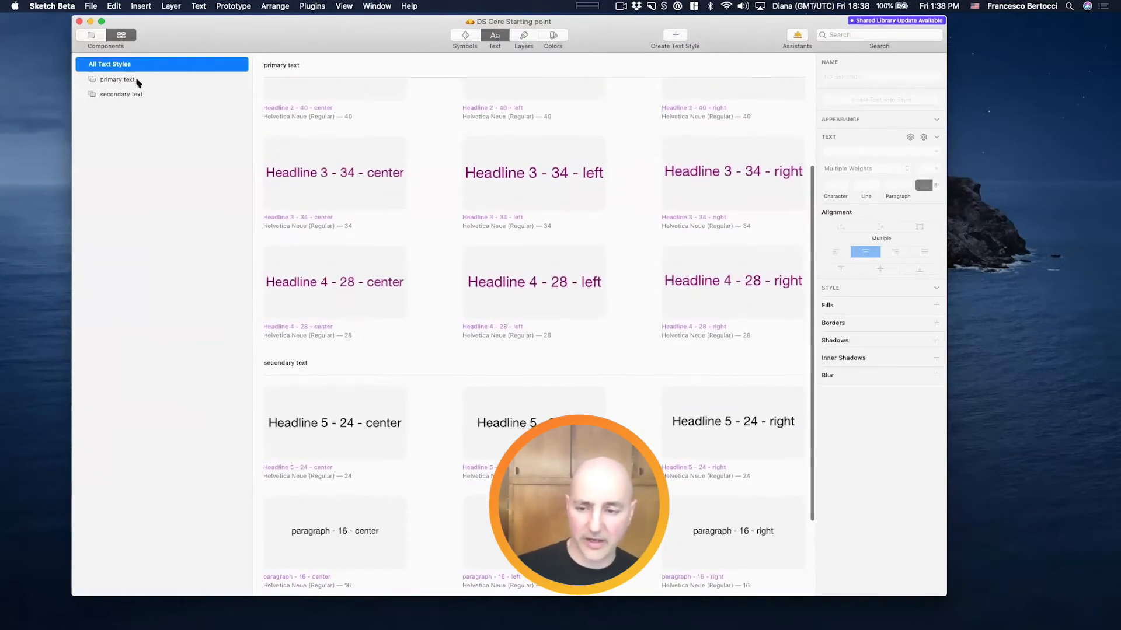
click(138, 81)
click(136, 94)
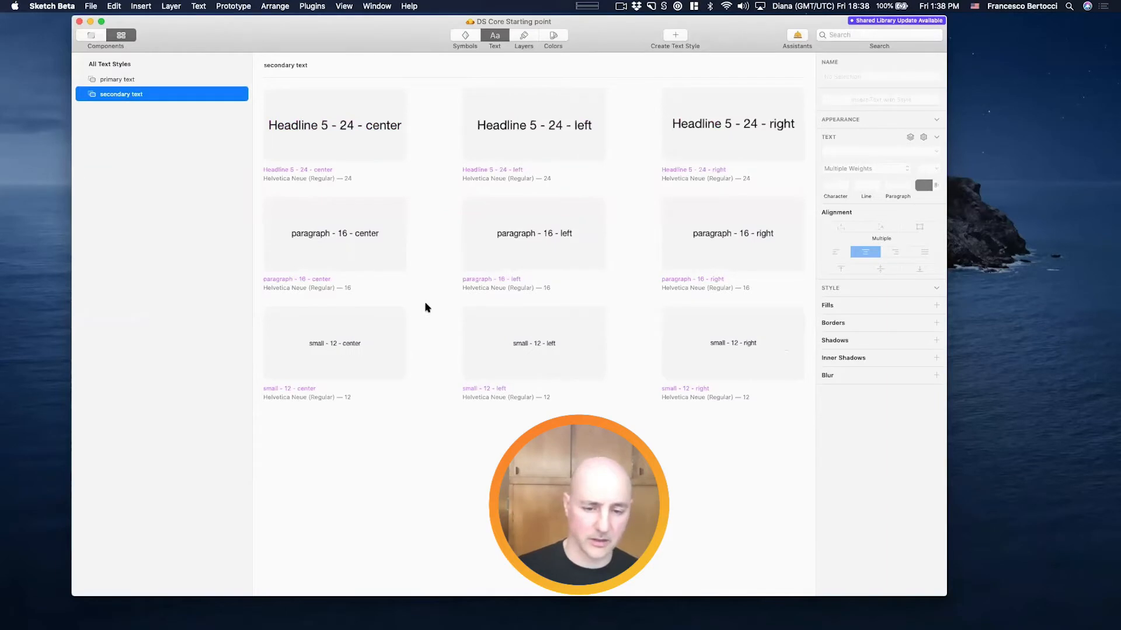
Step: Create a color variable named "secondary text" from the text color shared by all the secondary text styles
key(super+a)
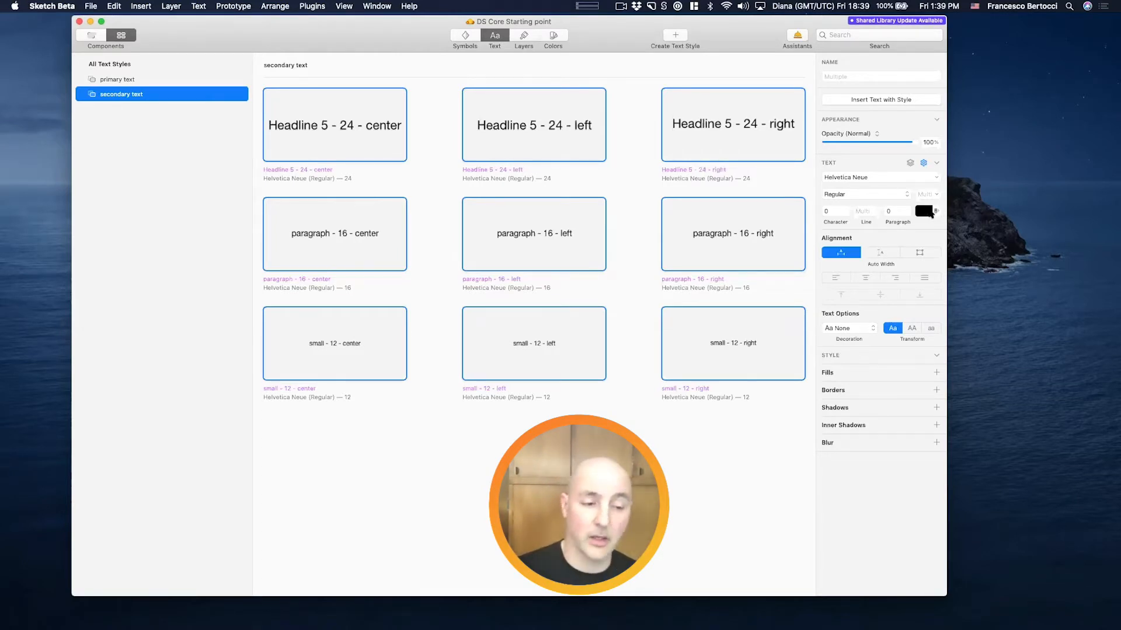
click(936, 212)
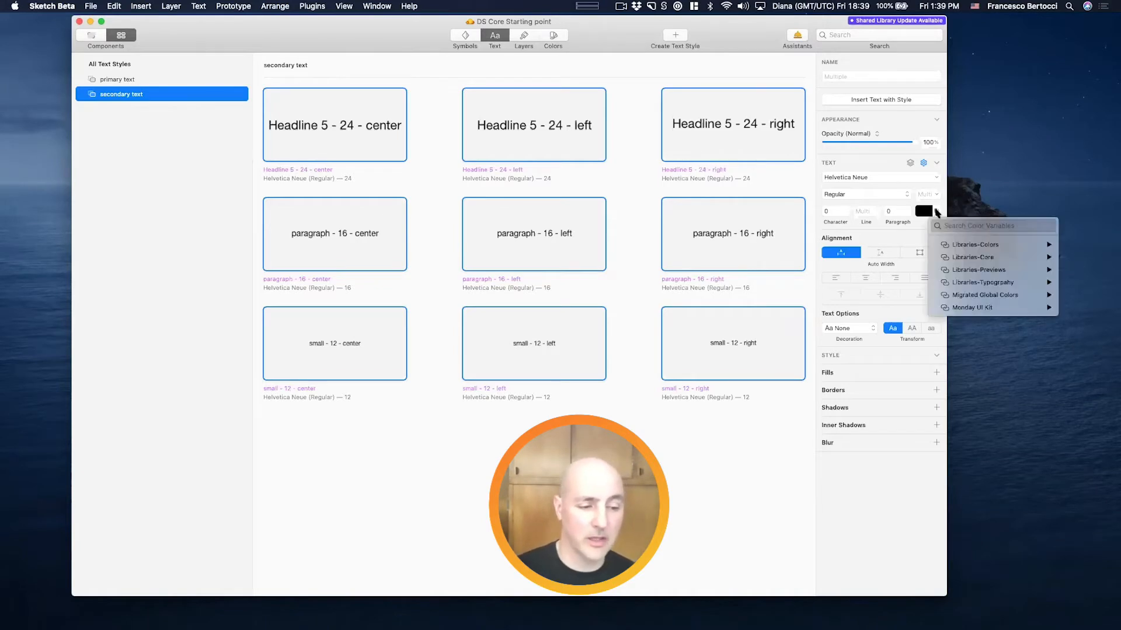
click(927, 212)
click(924, 212)
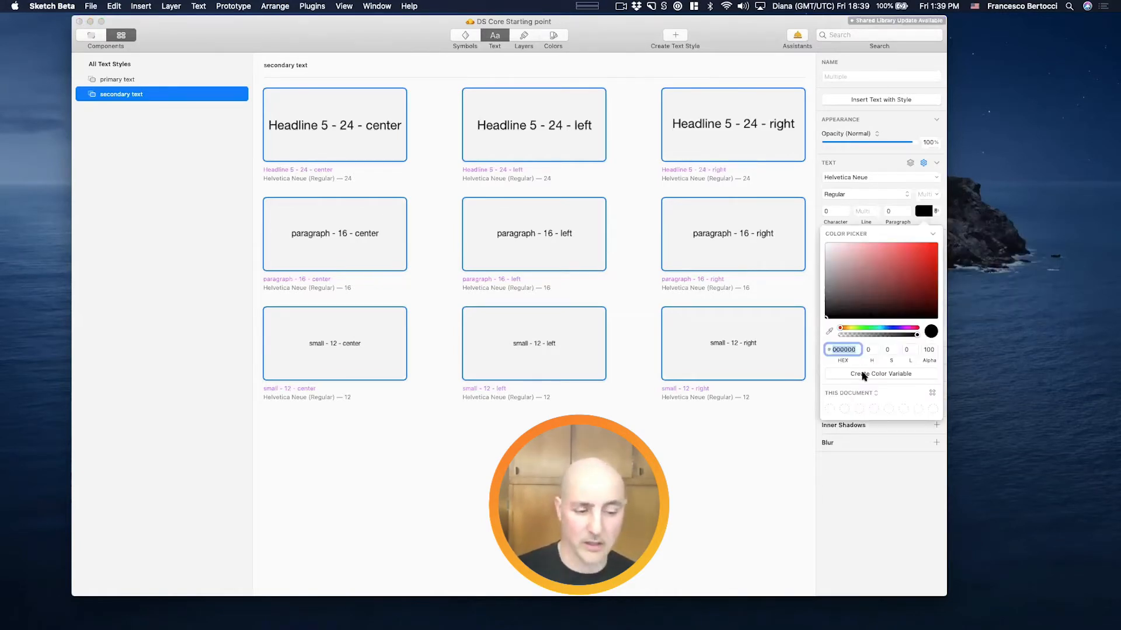
click(865, 374)
text(secondary text)
key(Return)
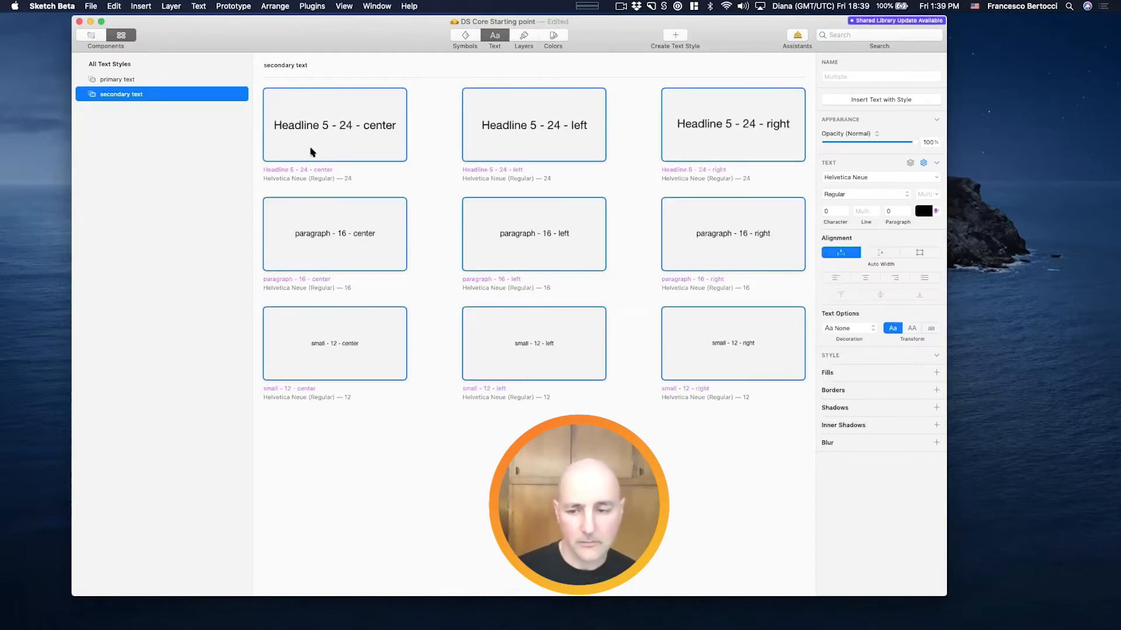
Step: Create a color variable named "primary text" from the color of all primary text styles, and check the document's color variables
click(164, 78)
key(super+a)
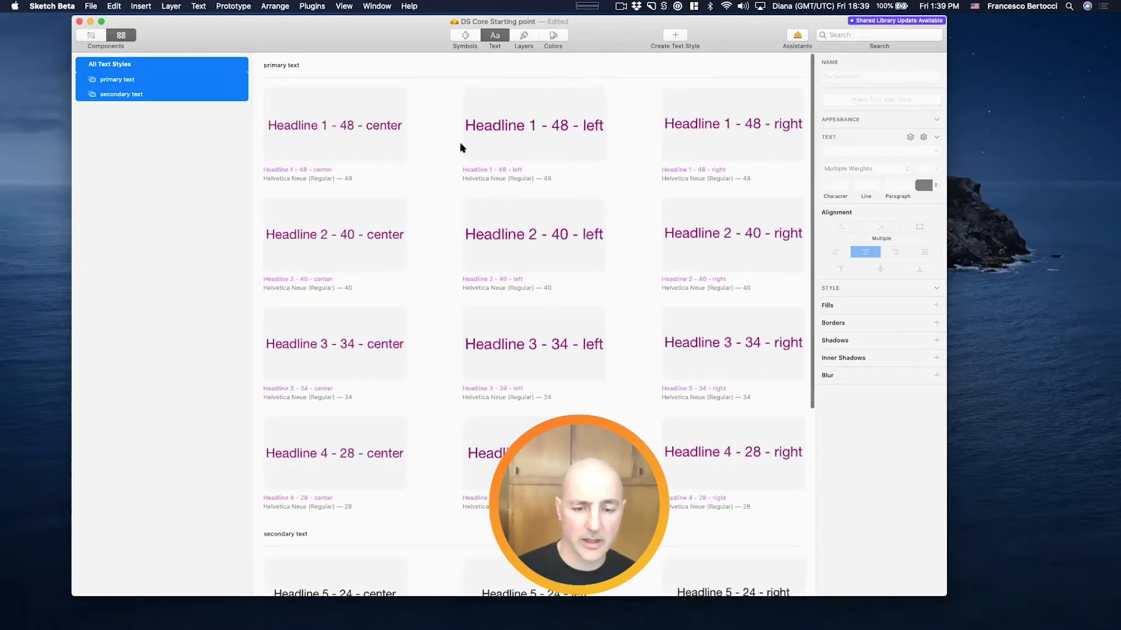
click(465, 159)
click(188, 79)
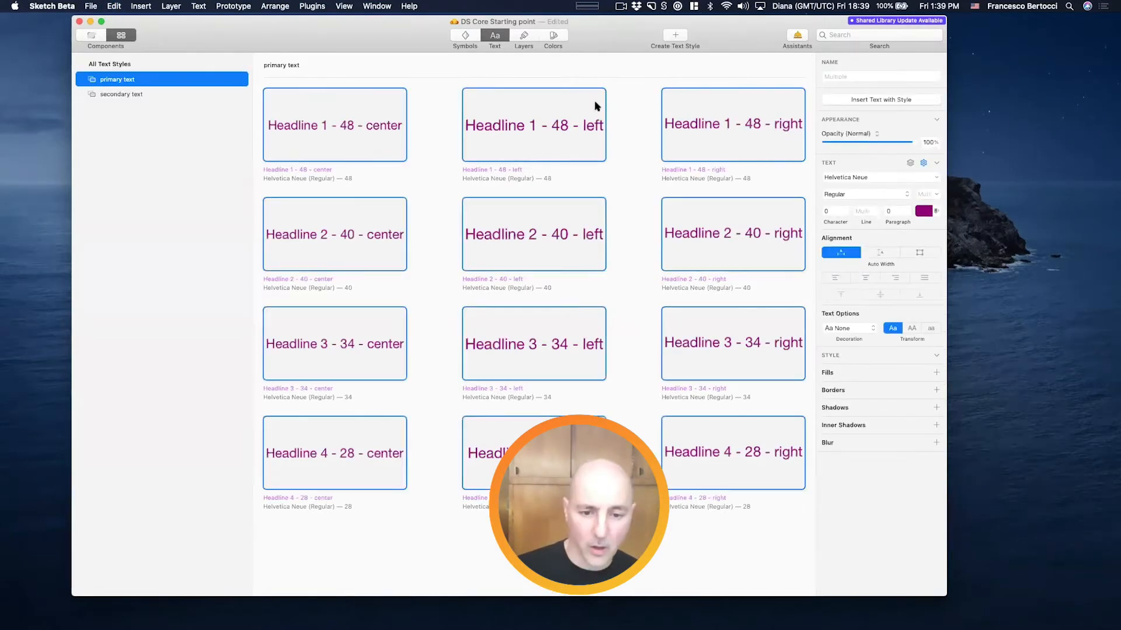
click(937, 212)
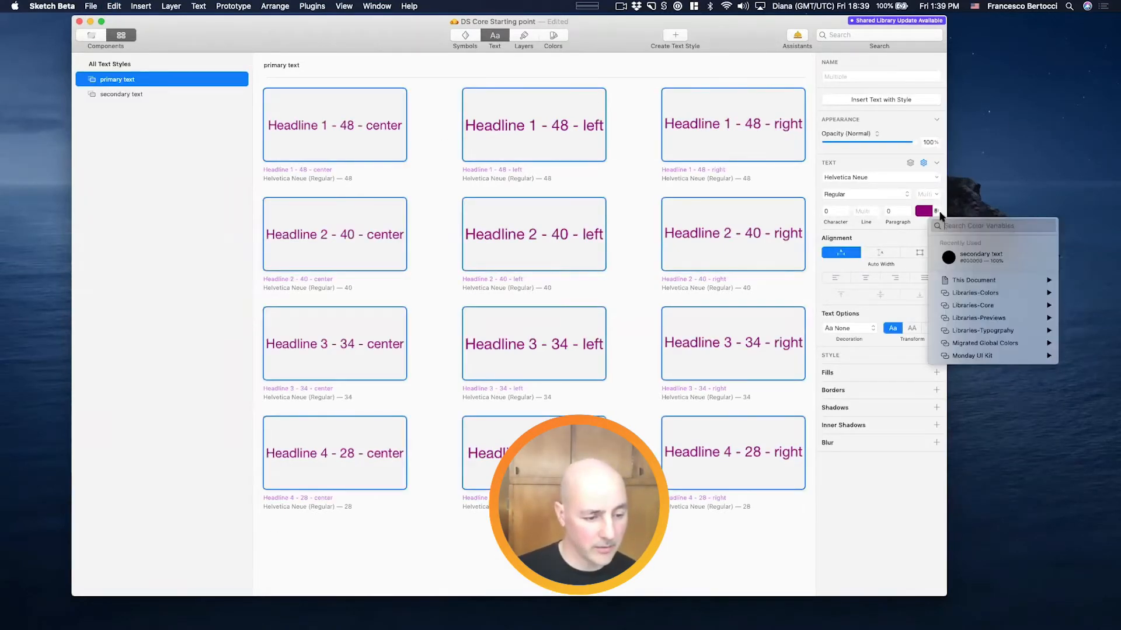
click(925, 215)
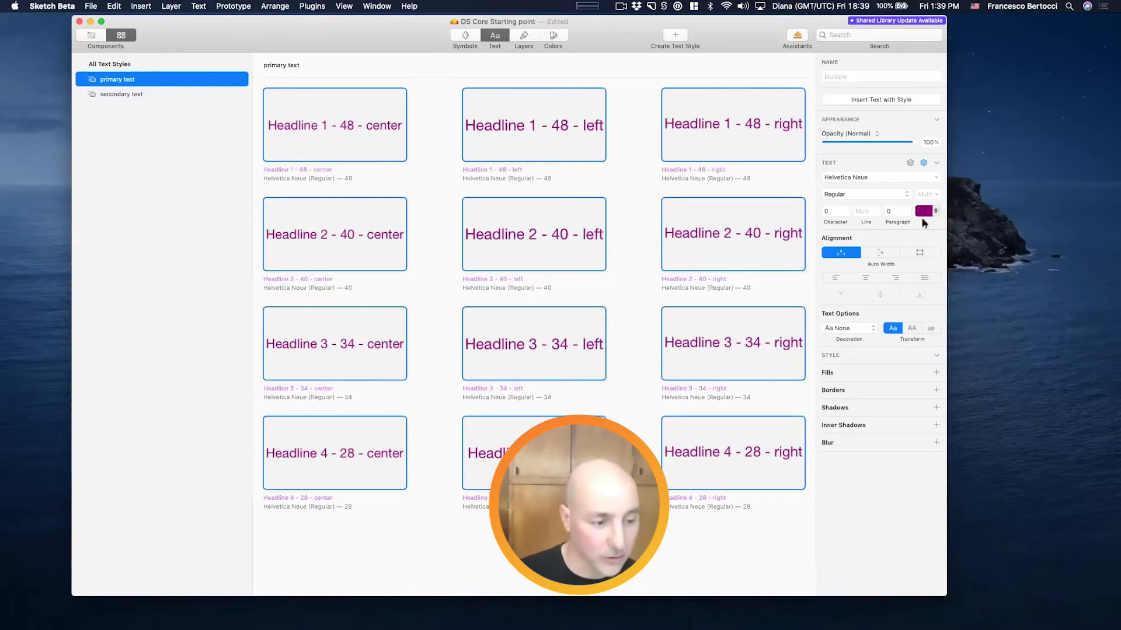
click(925, 215)
click(863, 370)
text(primary text)
key(Return)
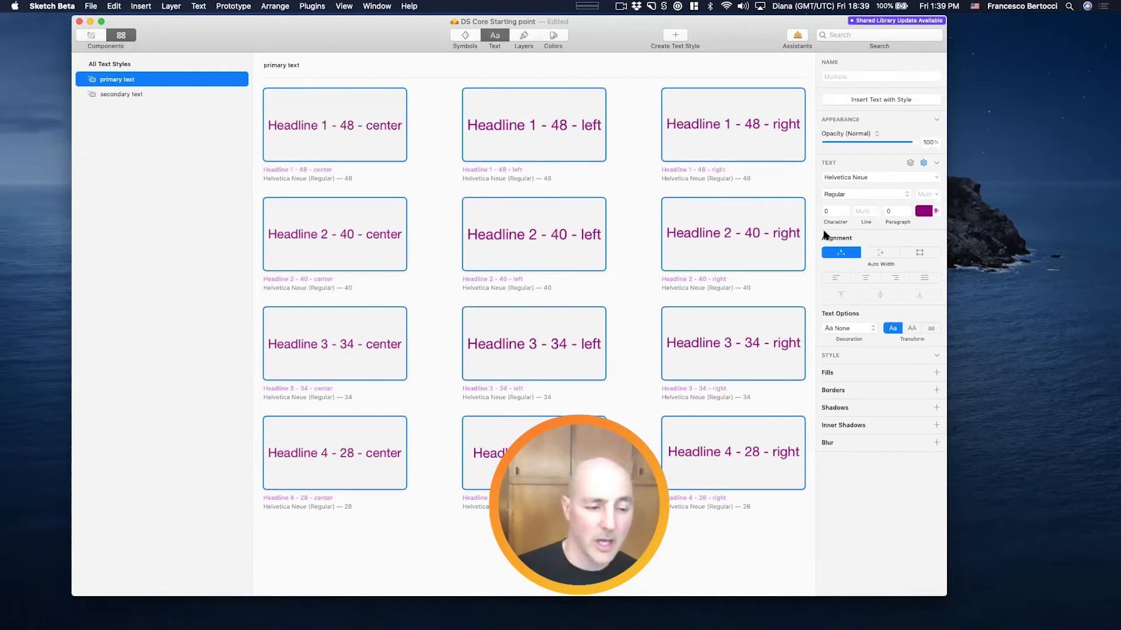
click(937, 212)
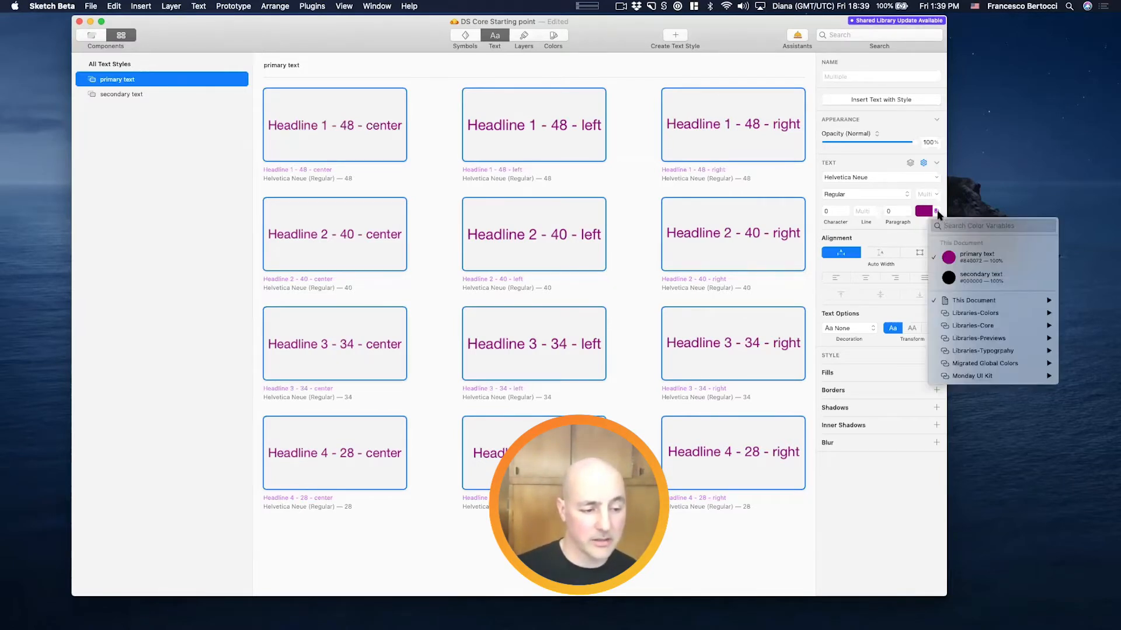
click(648, 109)
Step: Update the primary text color variable to blue #0058BA through the centered Headline 1 layer, and check the text styles in the components overview
key(ctrl+1)
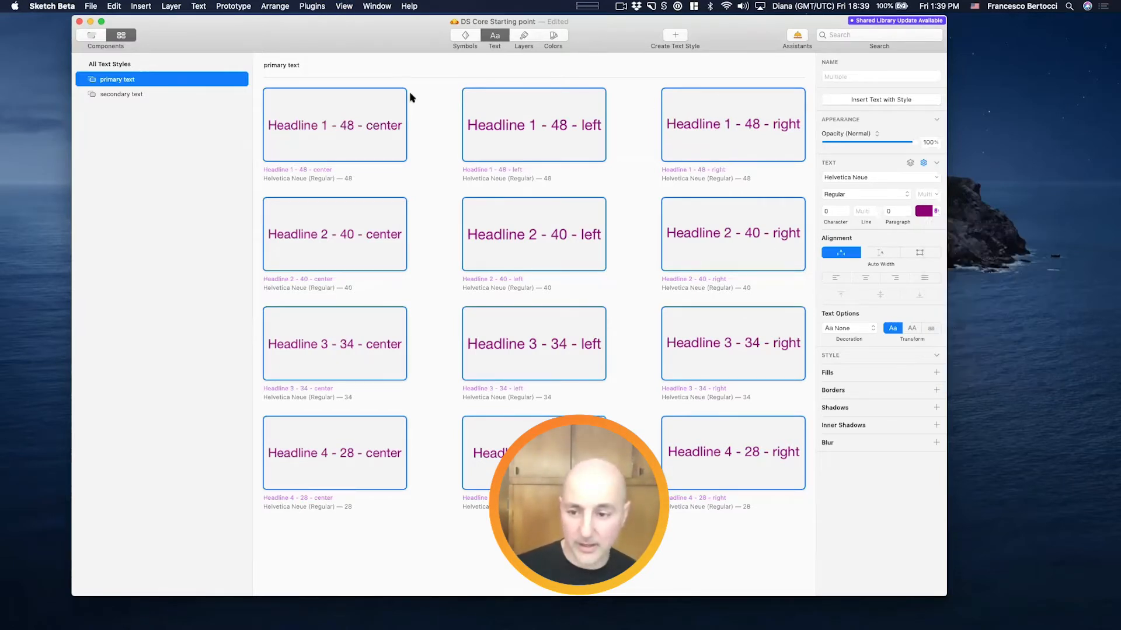
click(544, 162)
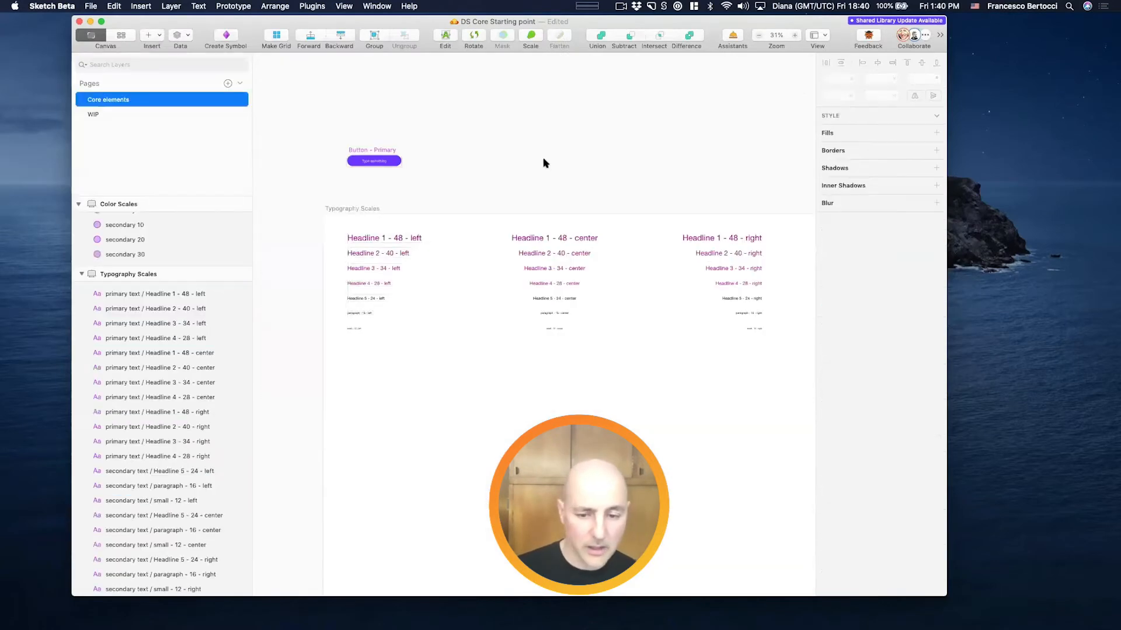
click(580, 235)
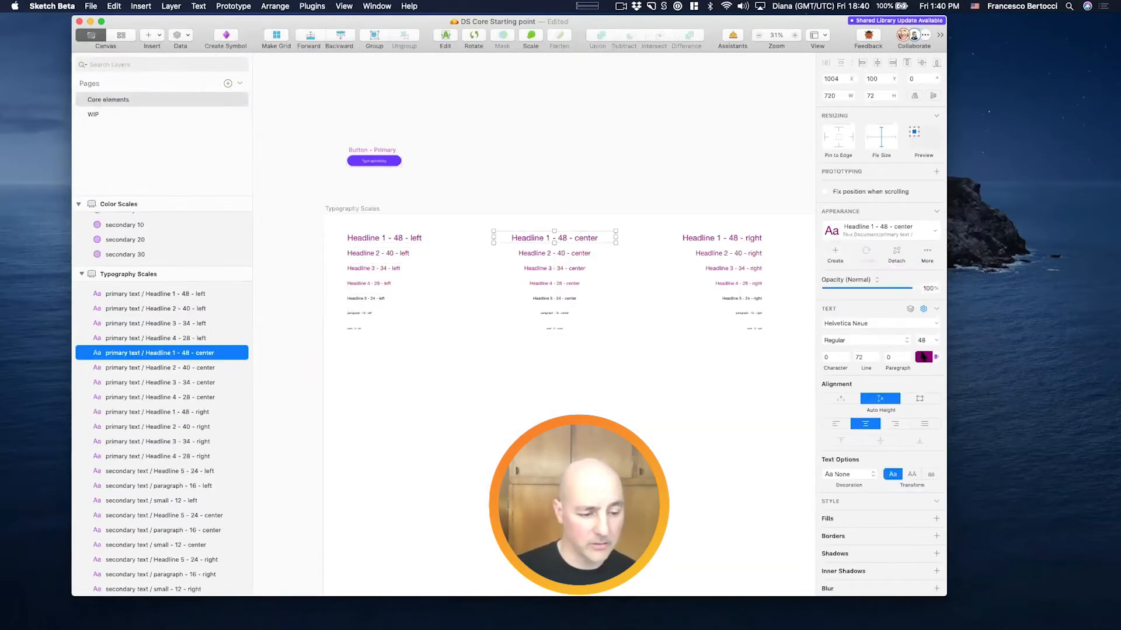
click(933, 356)
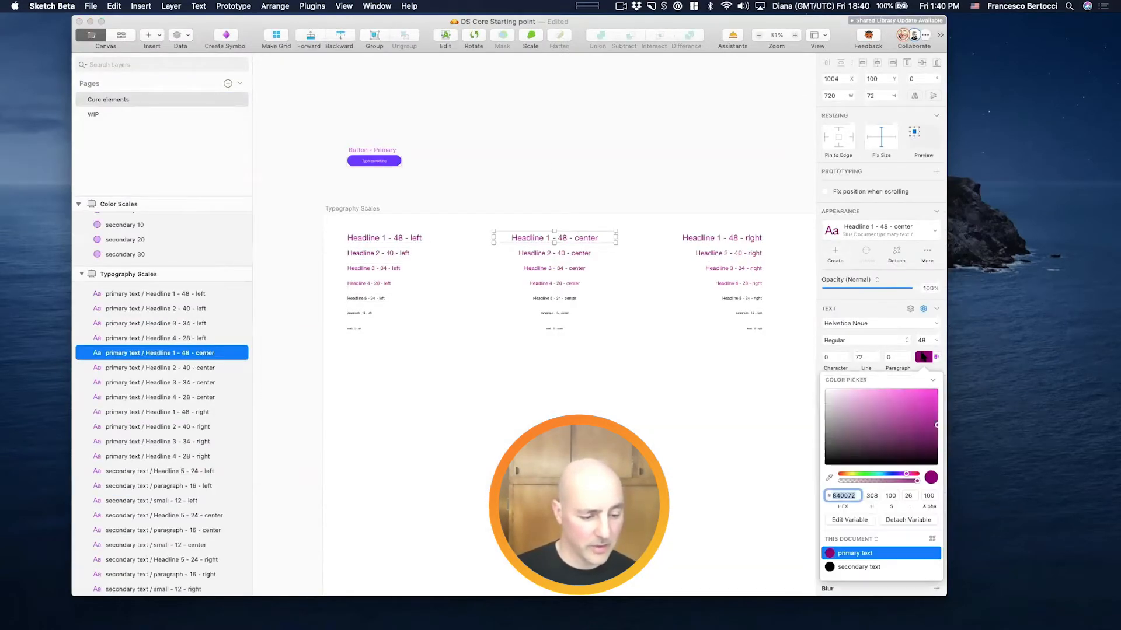
click(862, 518)
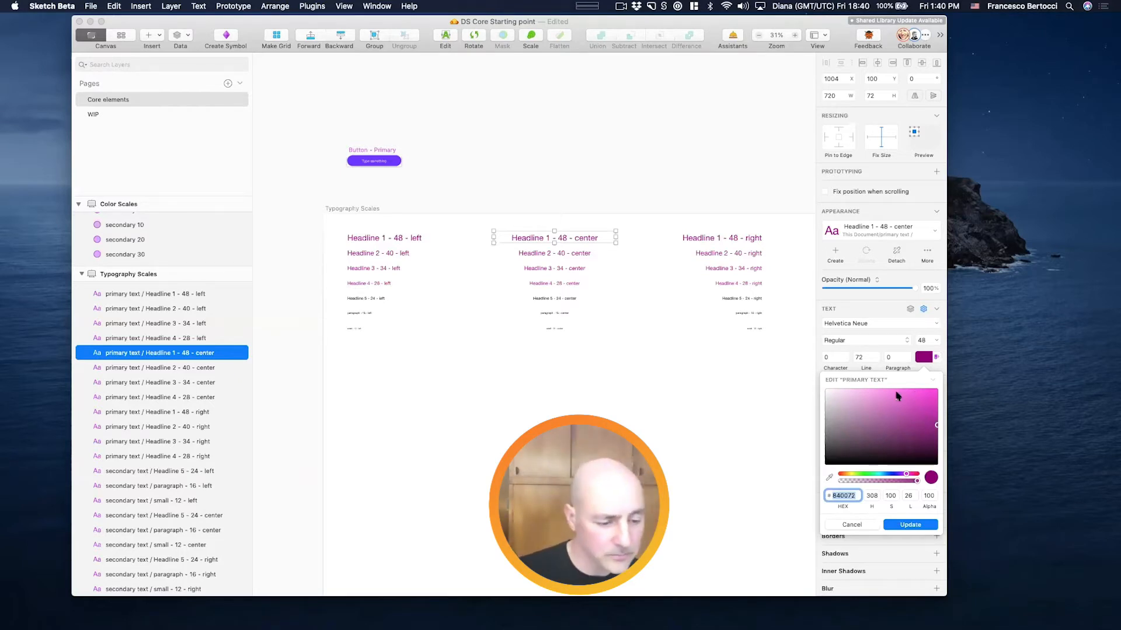
drag(937, 425, 937, 409)
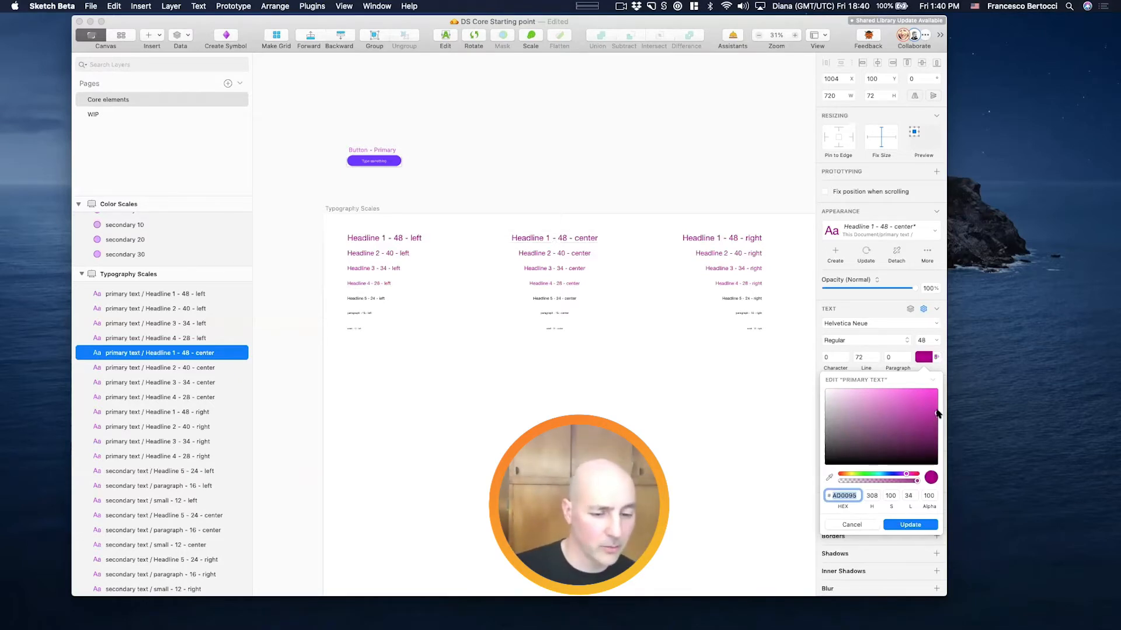
click(885, 475)
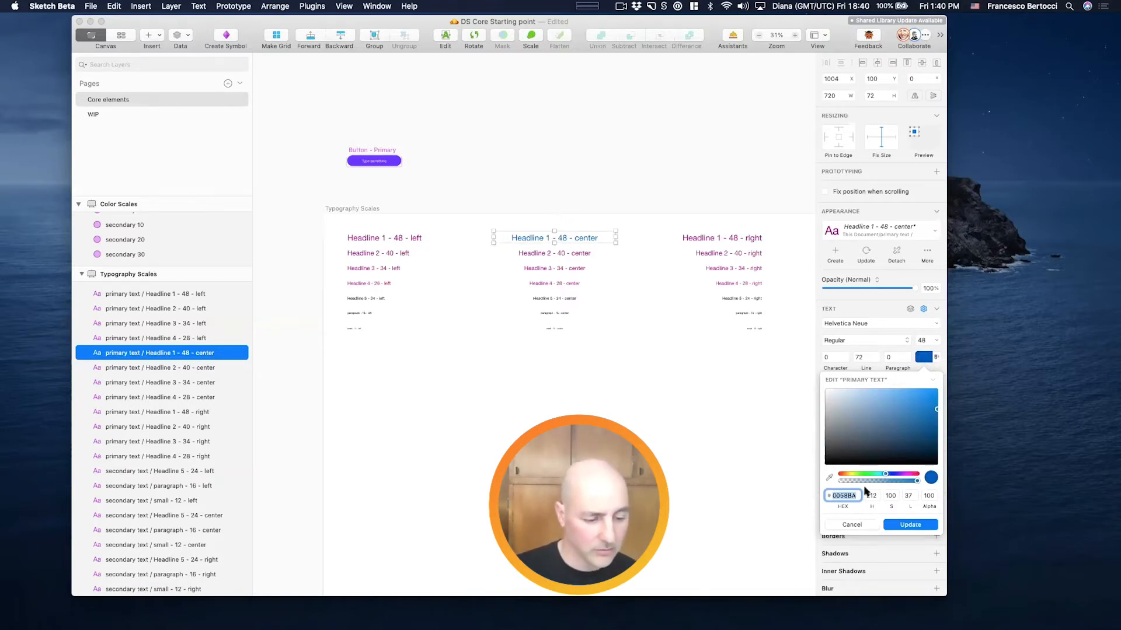
click(915, 526)
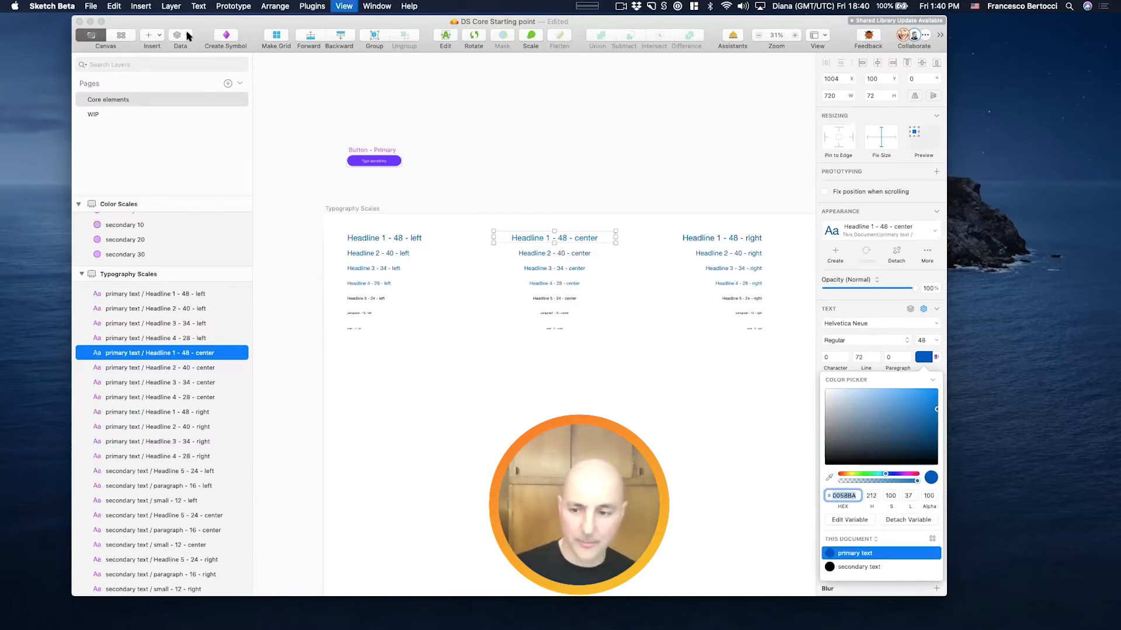
click(122, 36)
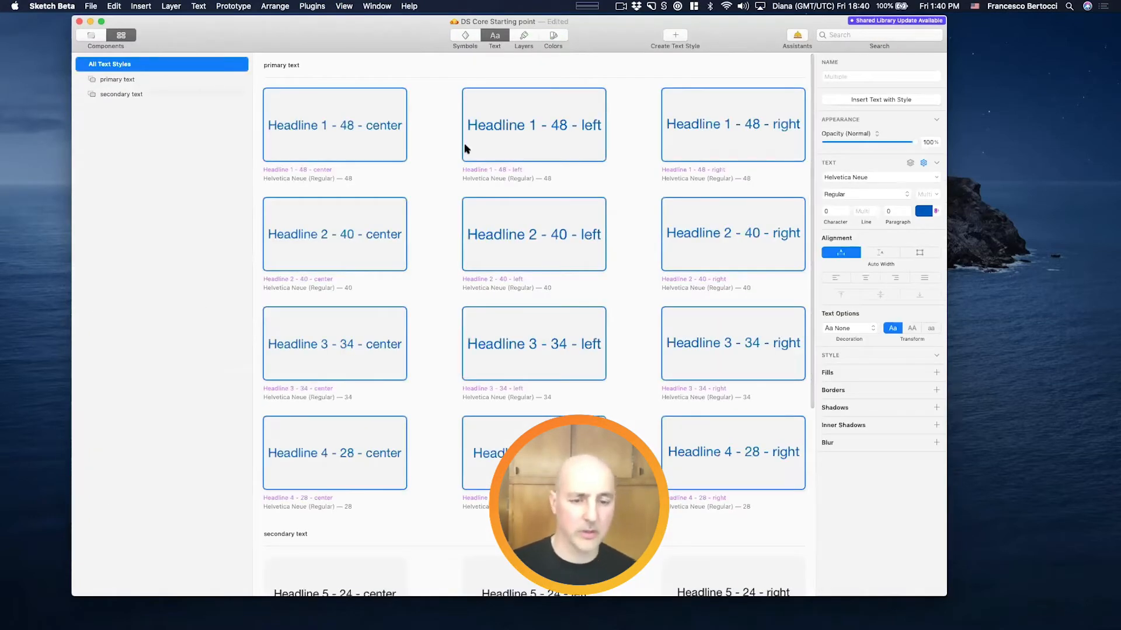
click(552, 41)
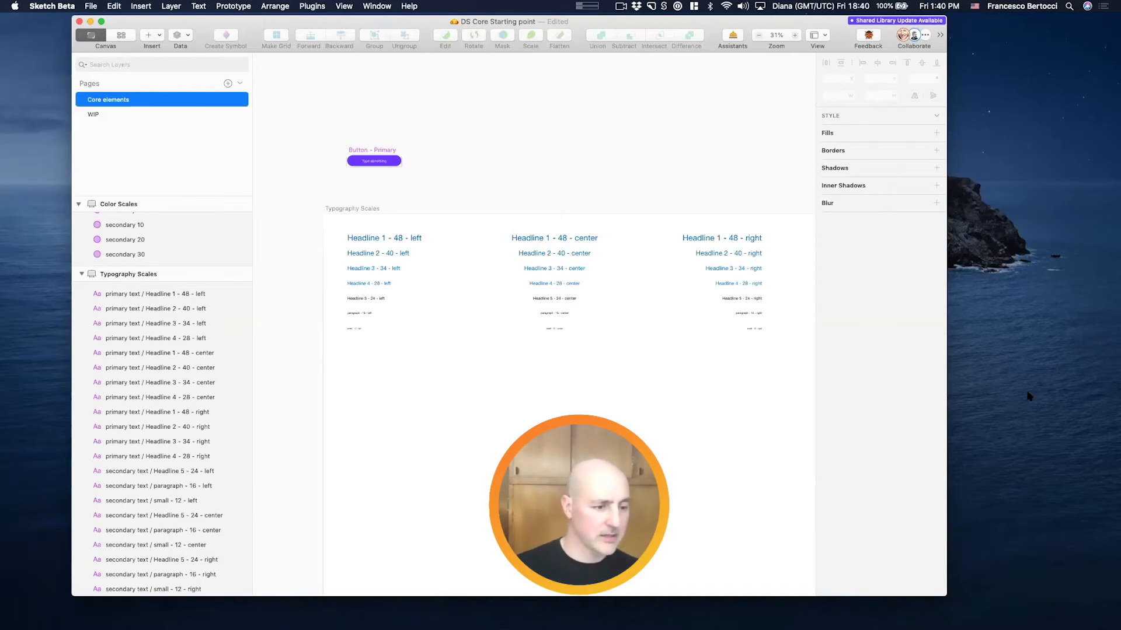
Step: Enlarge the document window to fill the screen and examine the Typography Scales artboard on the canvas
drag(744, 22, 753, 29)
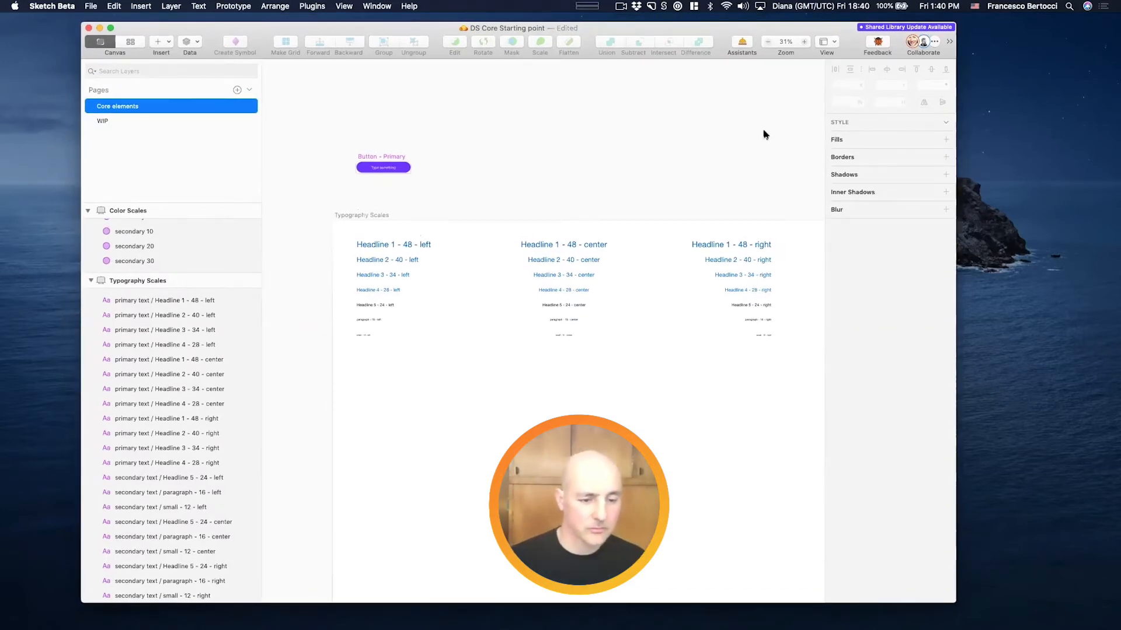
scroll(668, 190, up, 5)
scroll(668, 190, left, 3)
scroll(668, 190, down, 1)
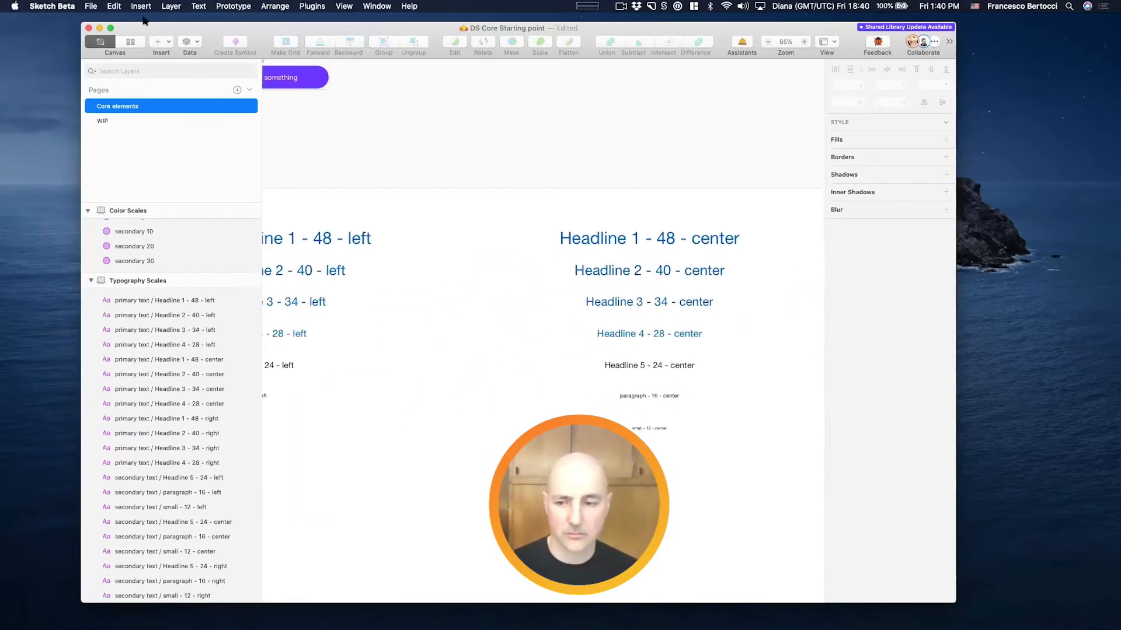
double_click(127, 28)
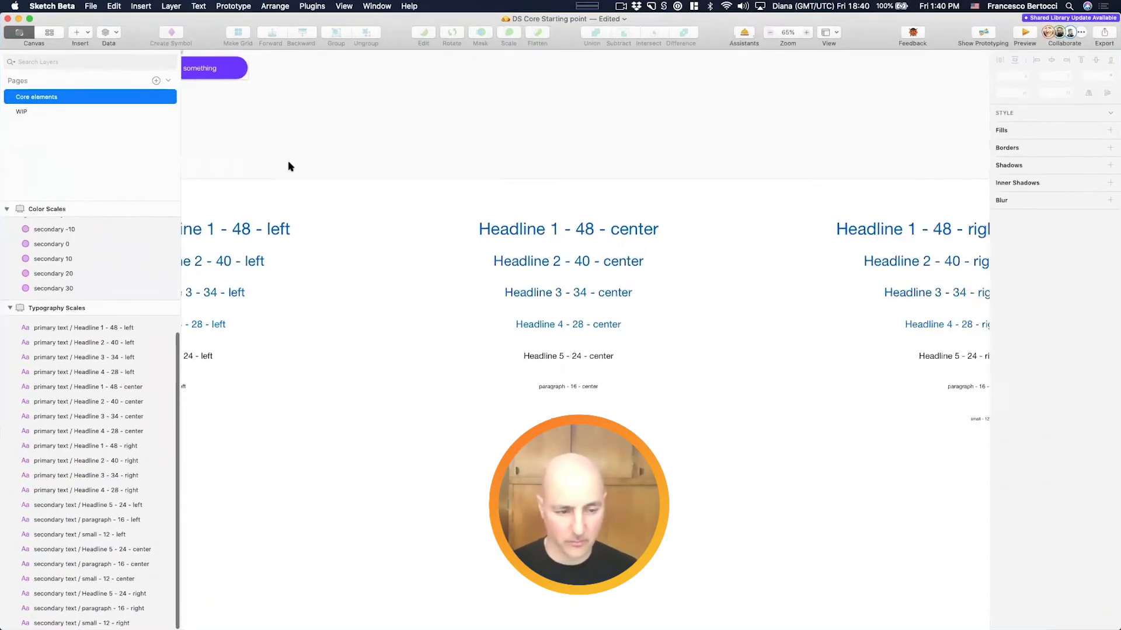
scroll(288, 166, down, 3)
scroll(288, 166, left, 2)
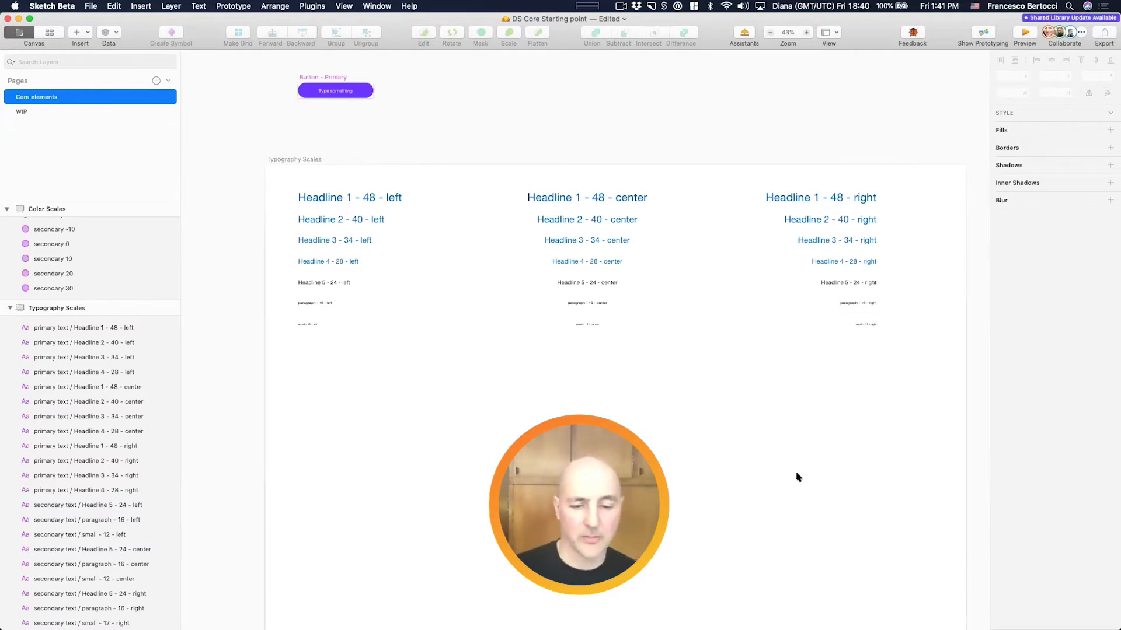
scroll(797, 477, right, 1)
scroll(797, 477, down, 5)
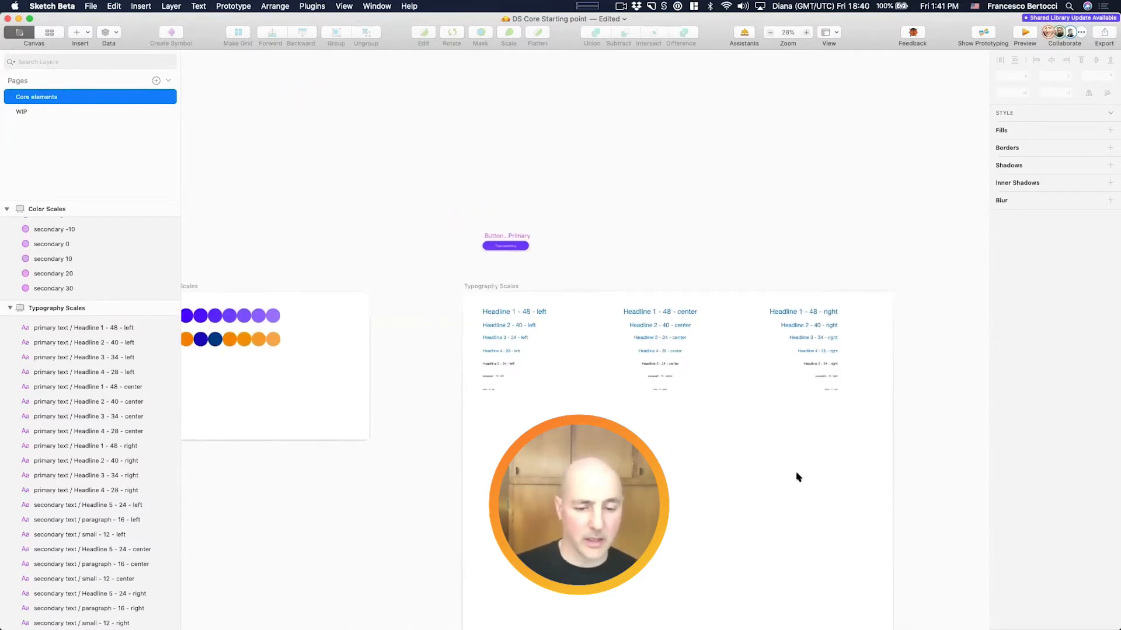
scroll(797, 477, up, 5)
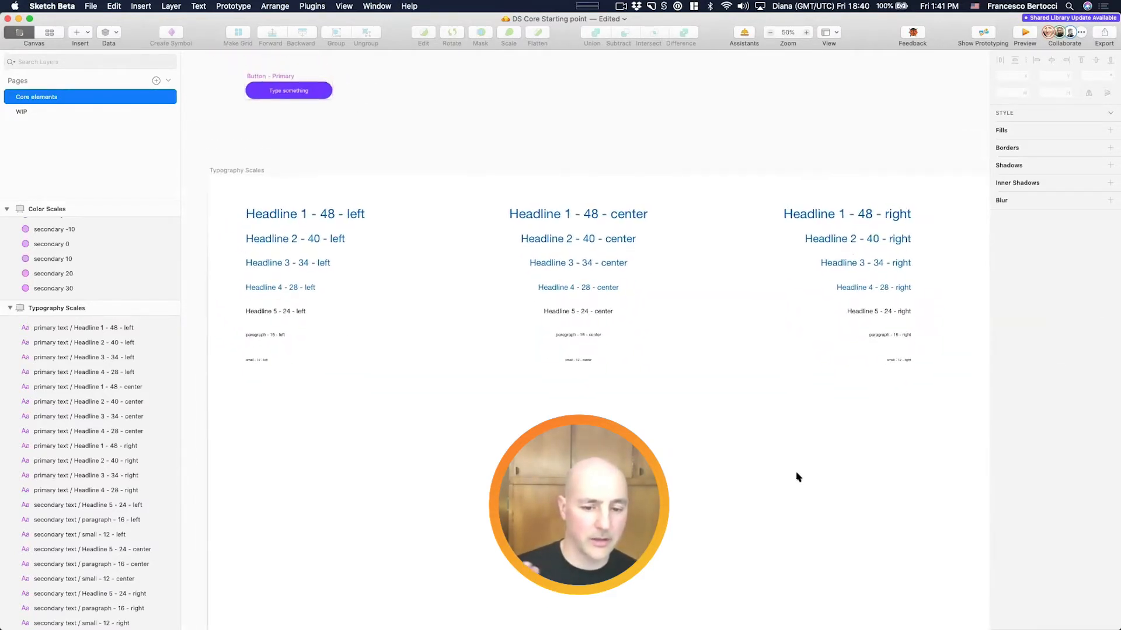
scroll(798, 478, up, 1)
scroll(797, 477, up, 2)
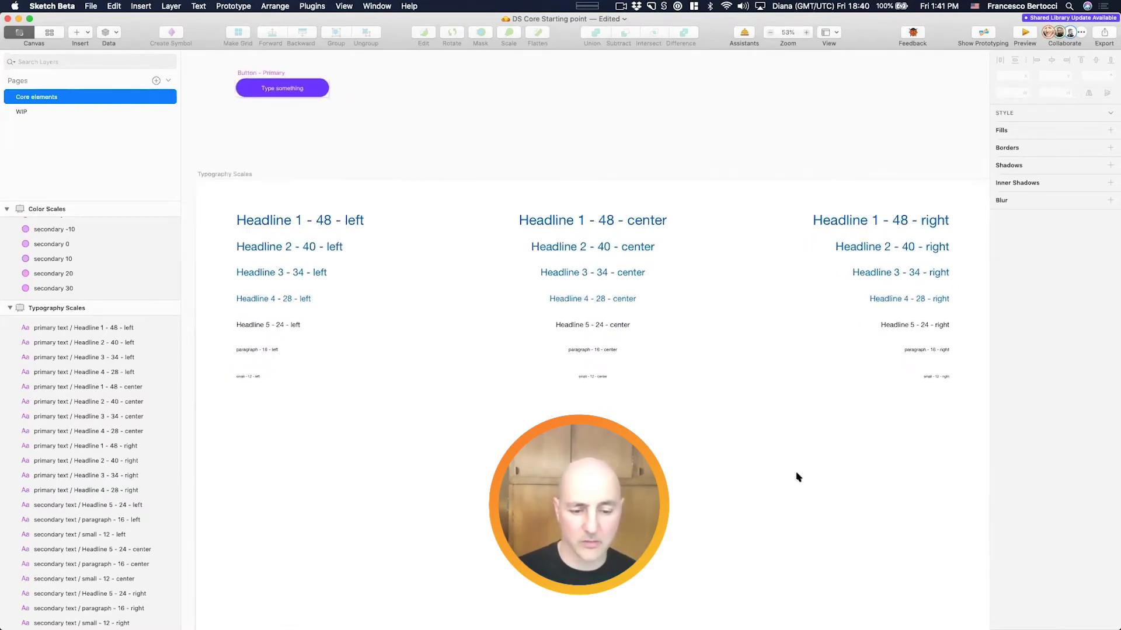
scroll(458, 413, up, 5)
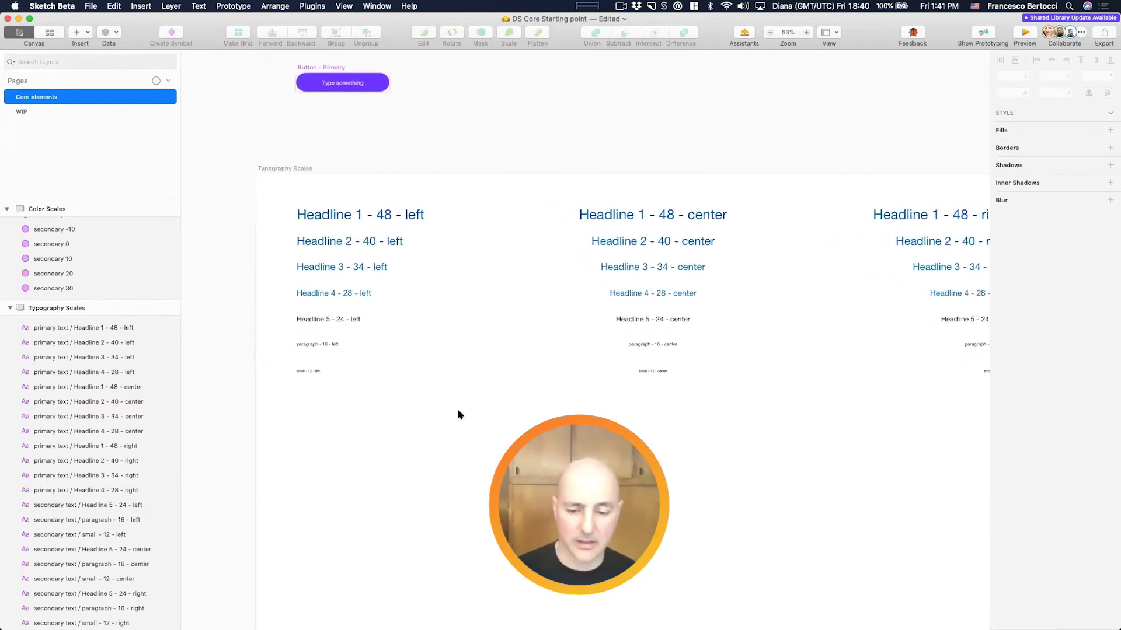
Step: Duplicate the left-aligned paragraph - 16 text below the small - 12 text, and set the copy's layer name and content to "Text link"
drag(368, 332, 362, 447)
key(alt)
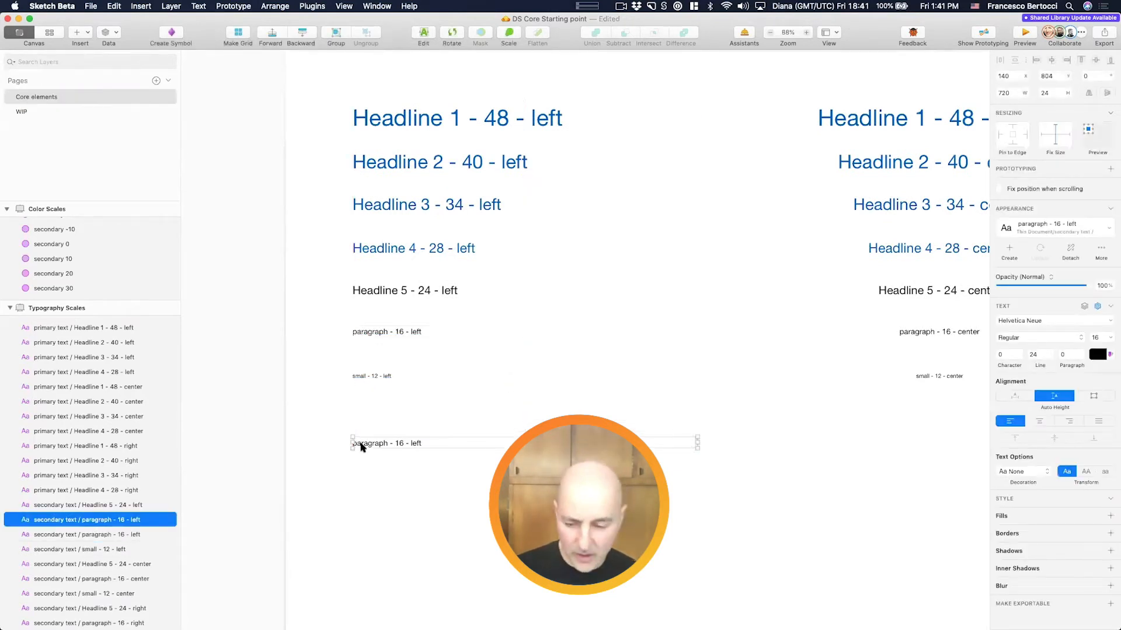
key(super+r)
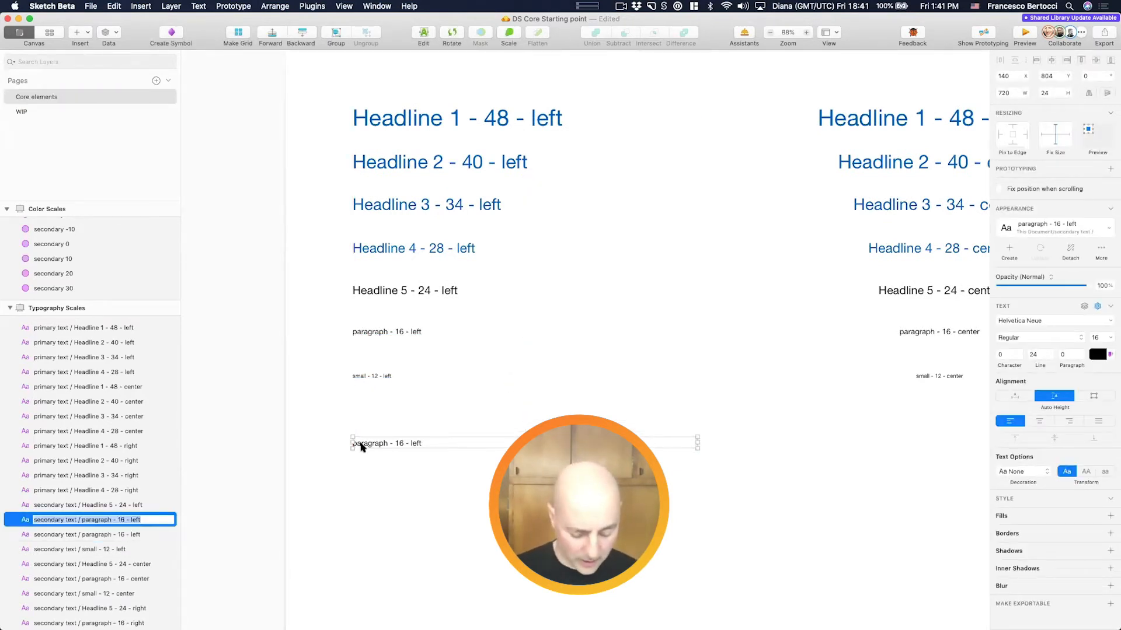
text(Text link)
key(Return)
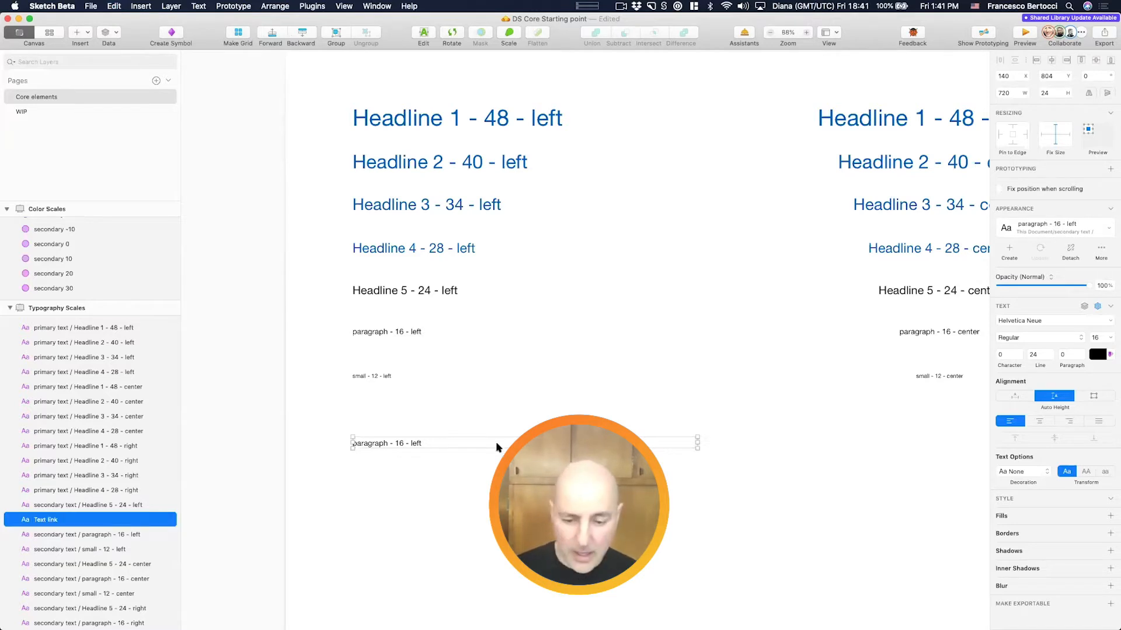
double_click(408, 443)
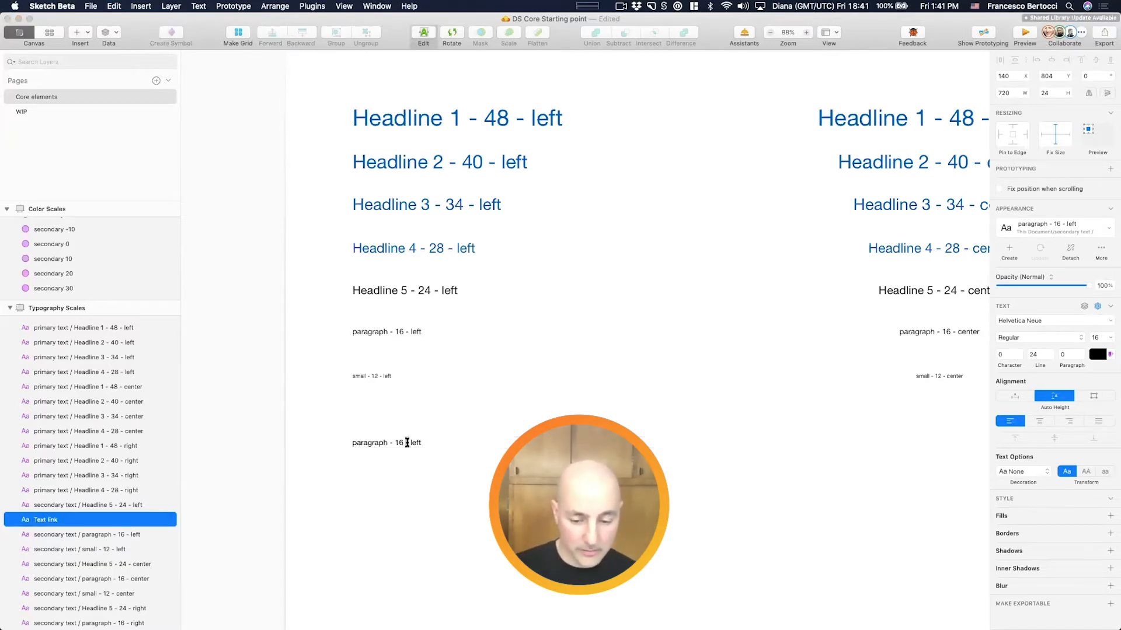
text(Text link)
key(Escape)
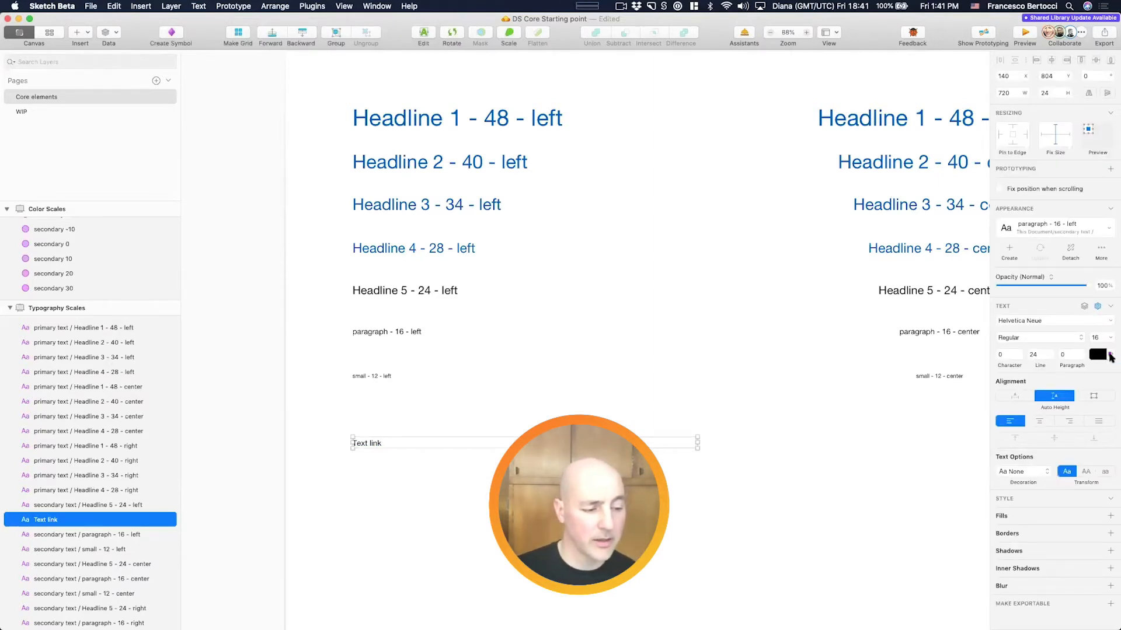
Step: Apply the primary text color variable to the Text link layer and fit its text box to its contents
click(1110, 356)
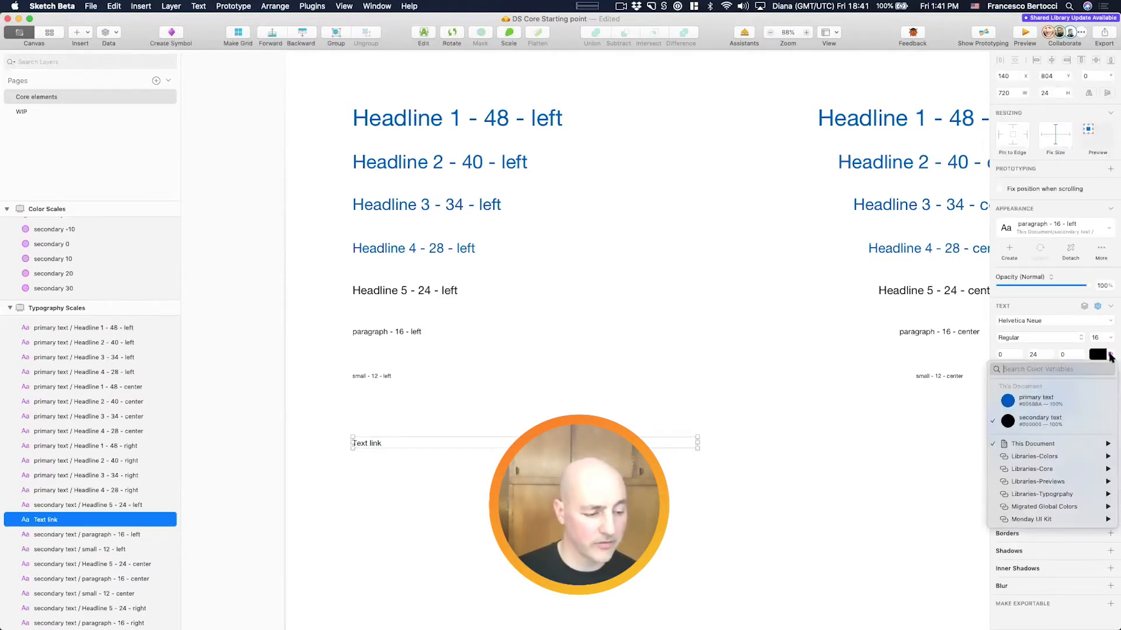
click(1052, 397)
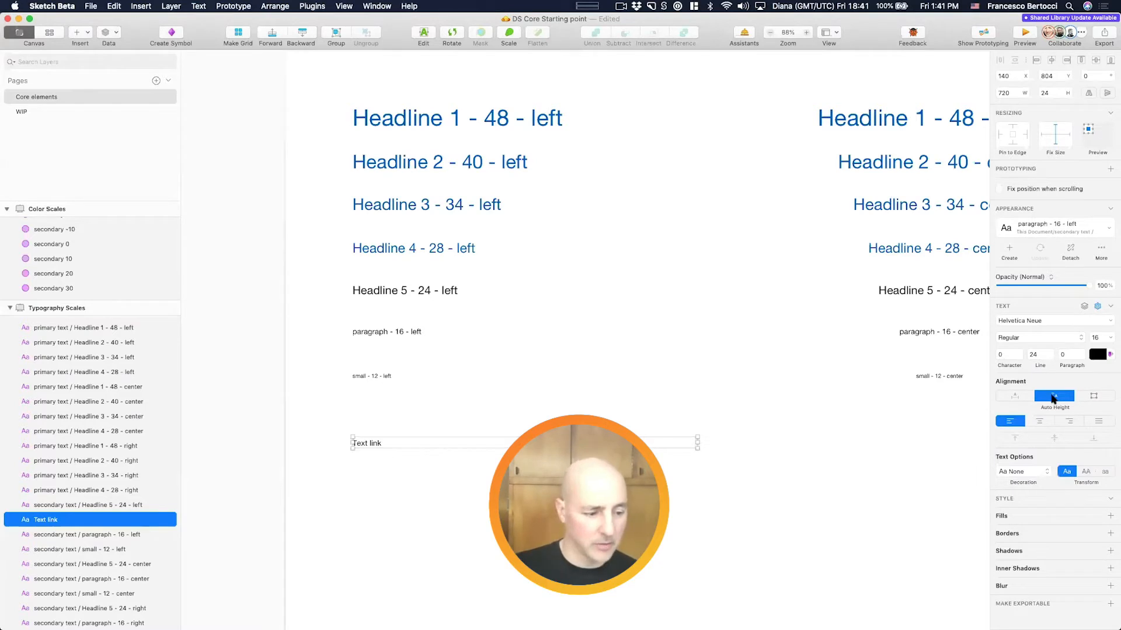
click(1110, 356)
click(1057, 398)
click(391, 424)
click(373, 443)
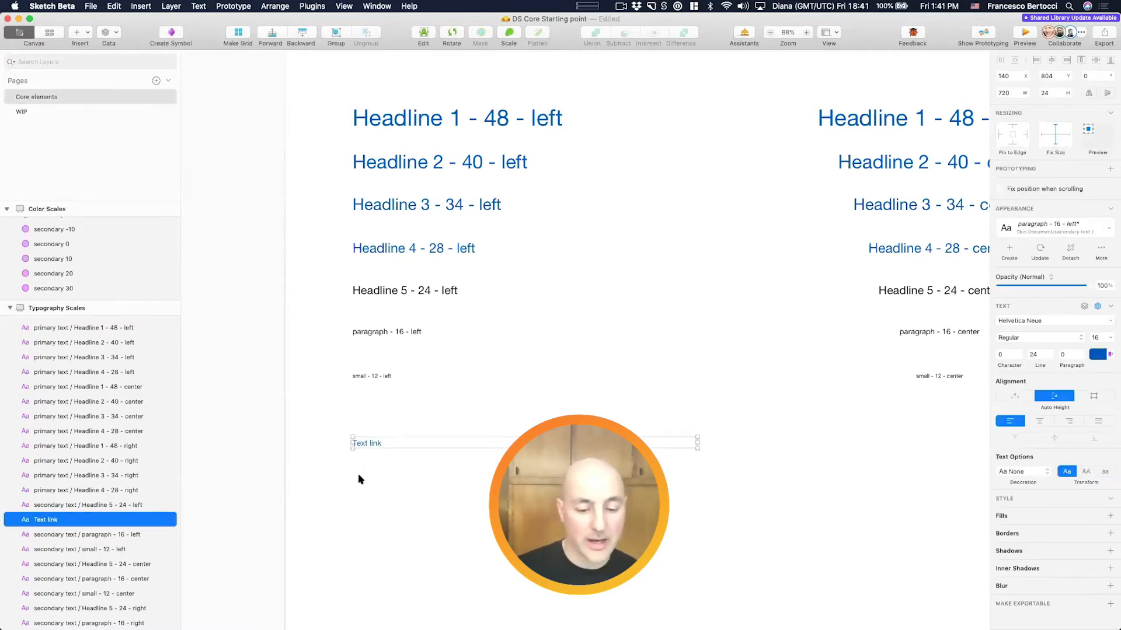
key(ctrl+alt+super+f)
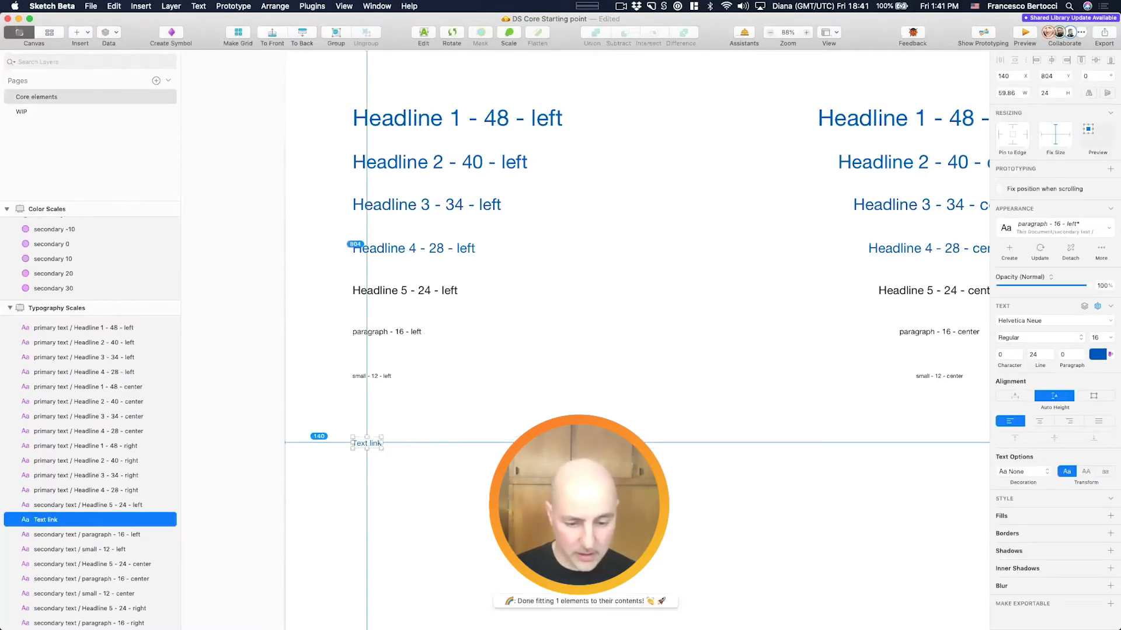
click(513, 443)
scroll(513, 443, down, 5)
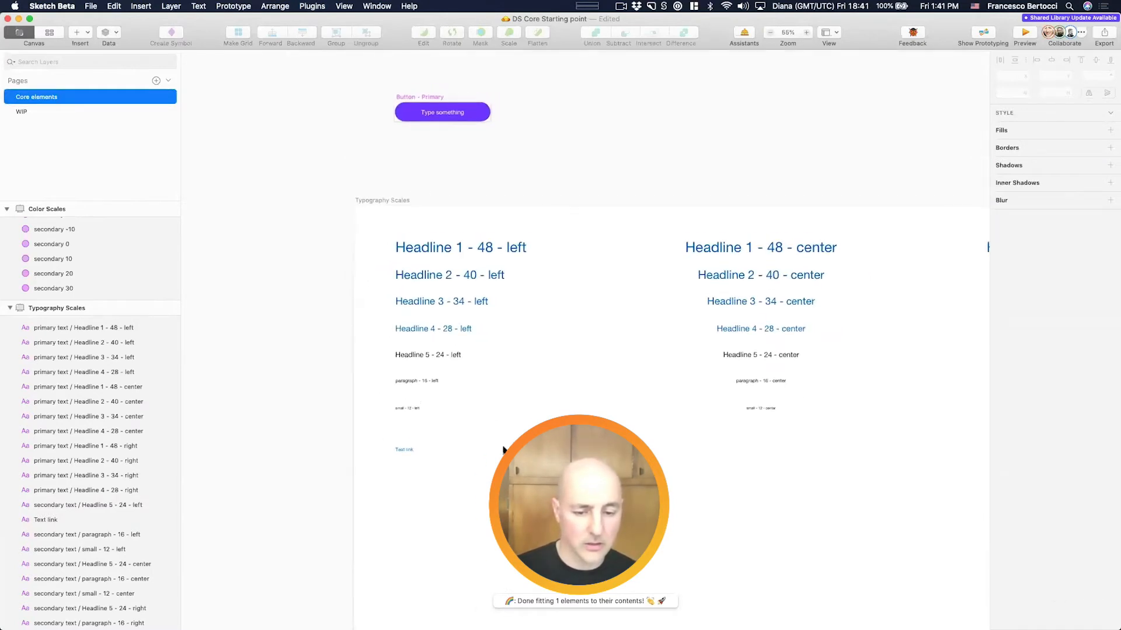
click(406, 451)
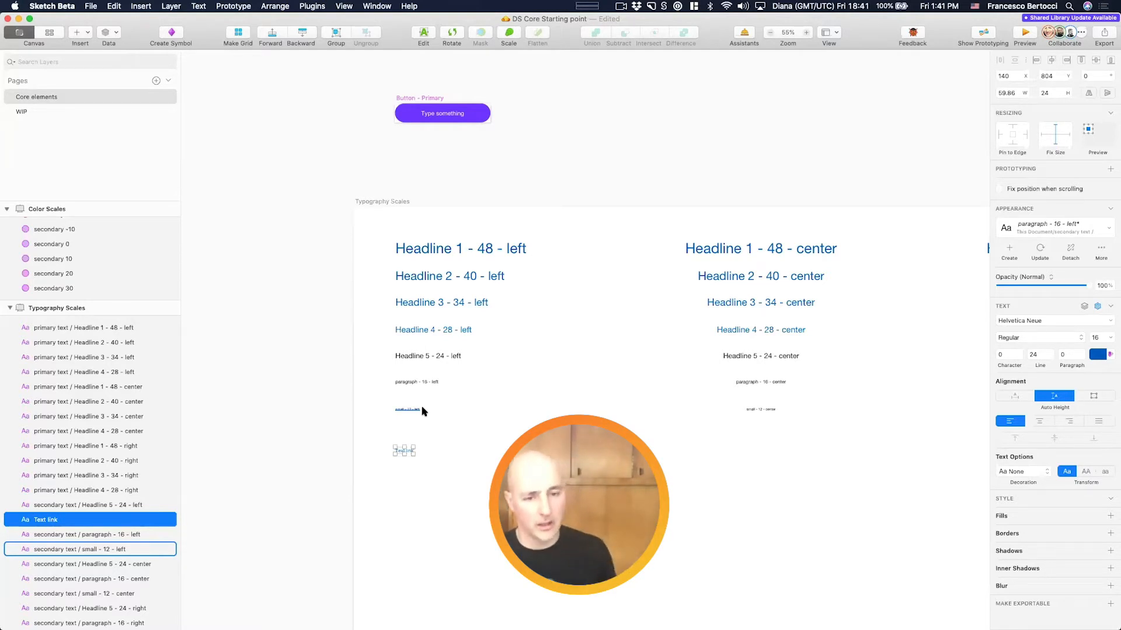
scroll(422, 411, up, 5)
drag(374, 498, 466, 495)
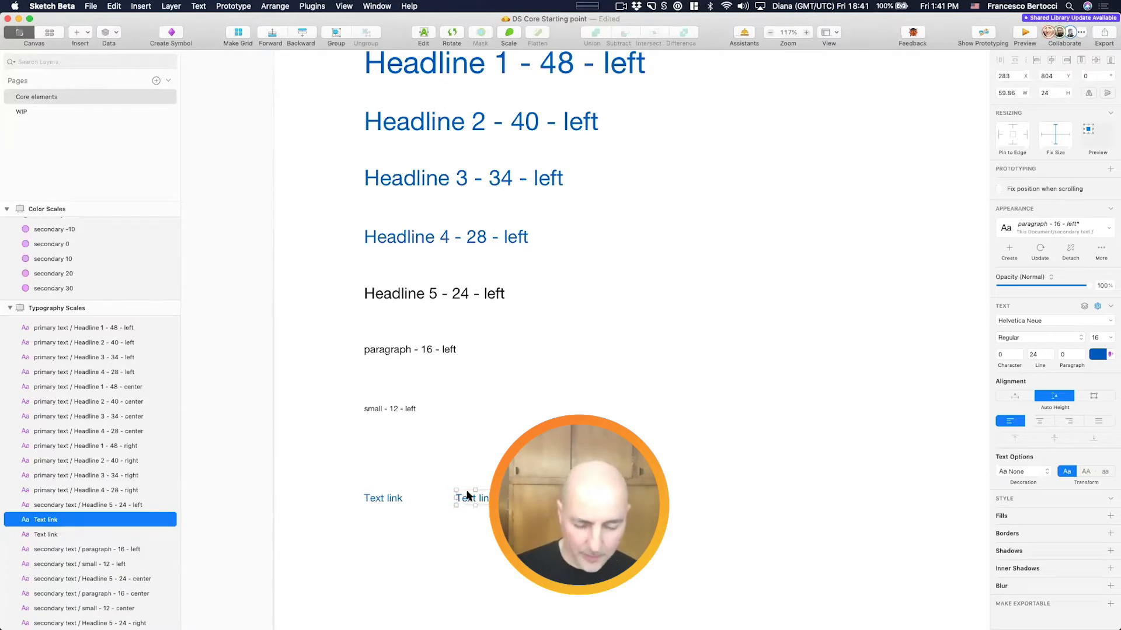
key(BackSpace)
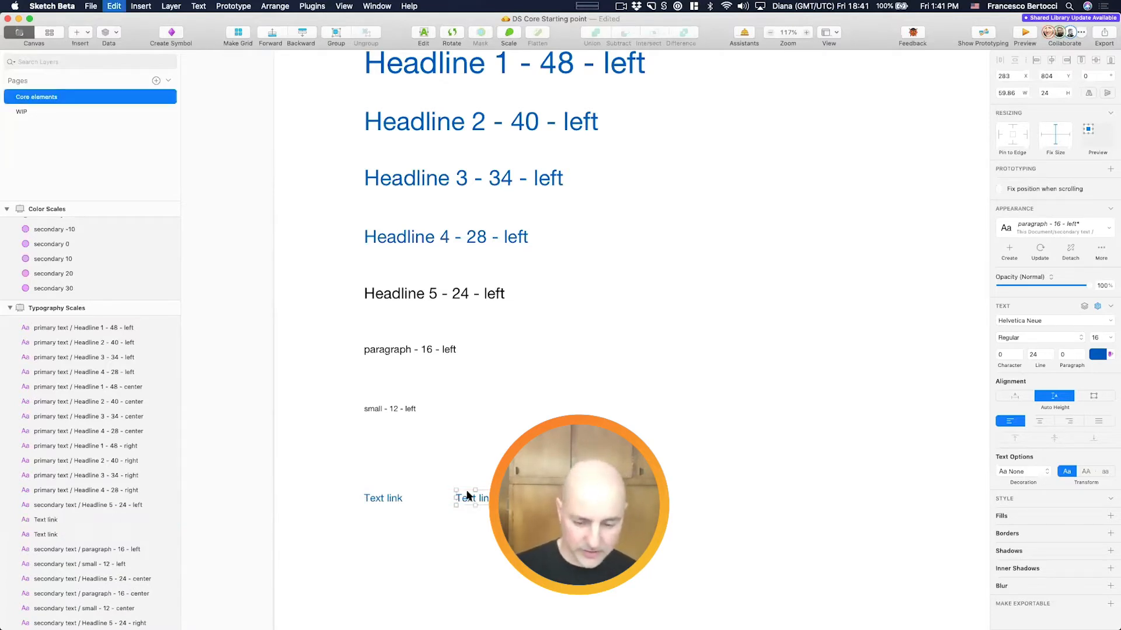
click(385, 498)
key(super+d)
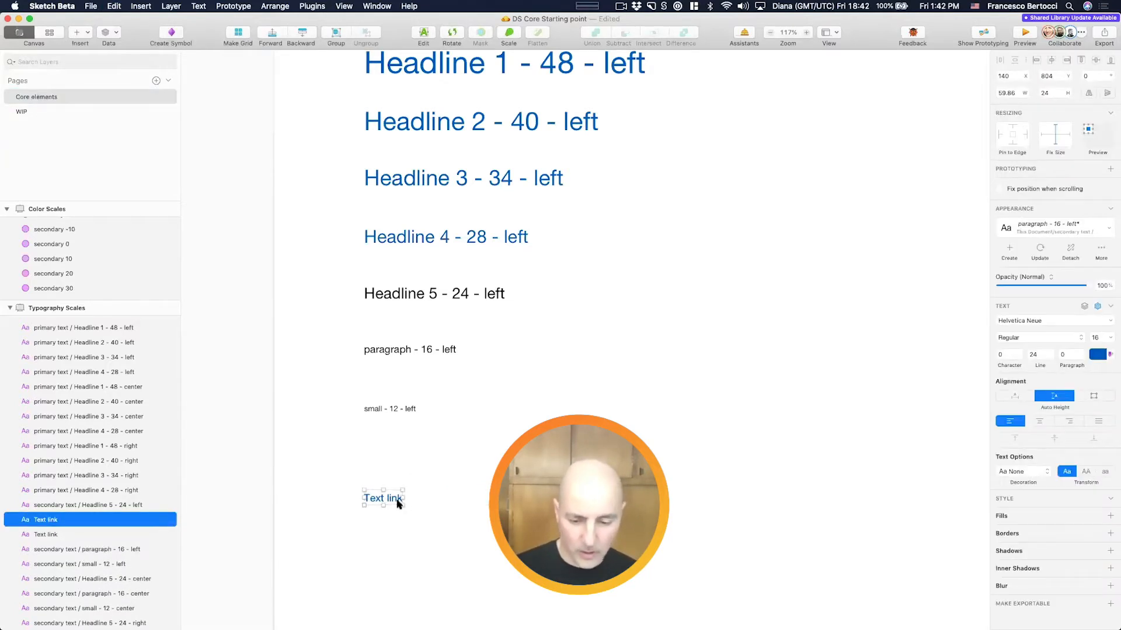
drag(394, 521, 393, 527)
key(super+z)
key(super+z)
Step: Generate the state variants of the Text link layer with the FF Generate Symbol States plugin command
click(381, 501)
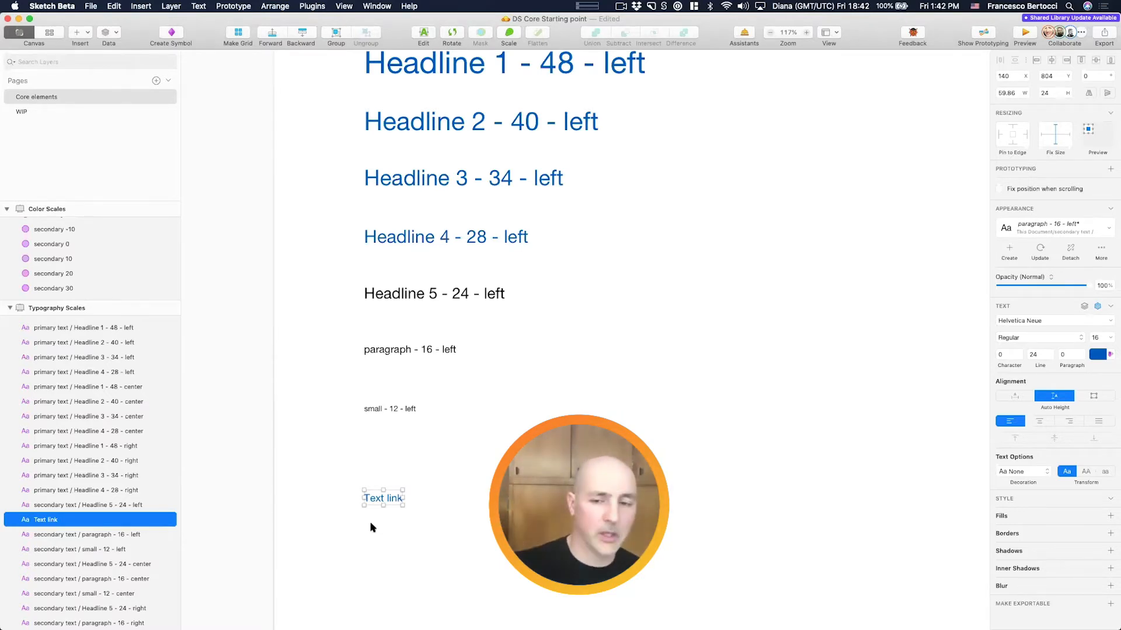
click(312, 6)
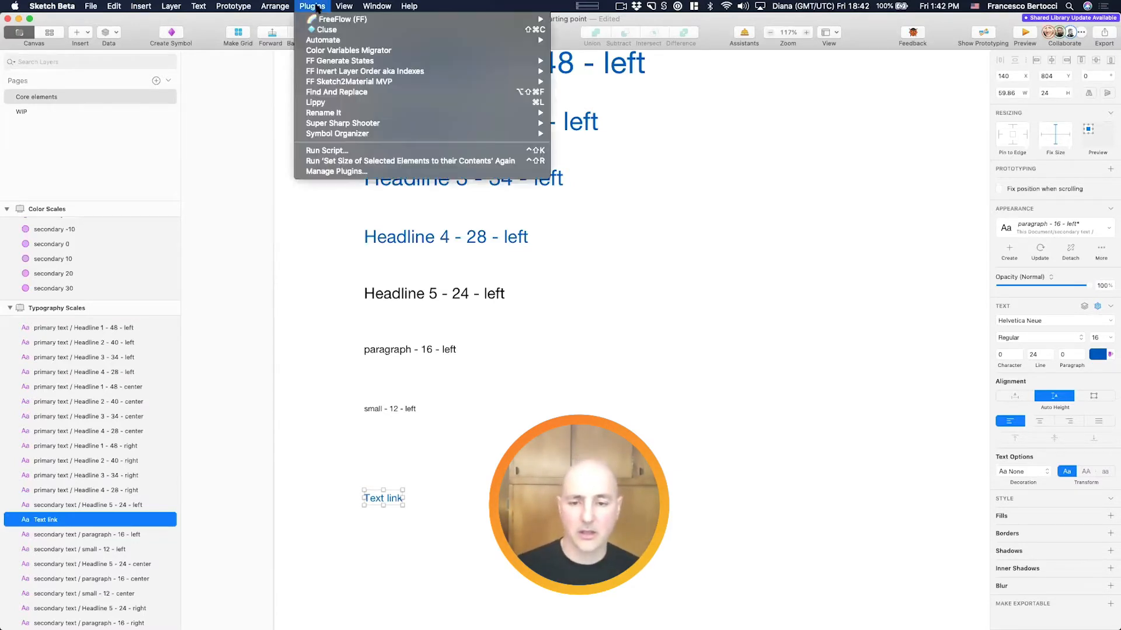
mouse_move(348, 63)
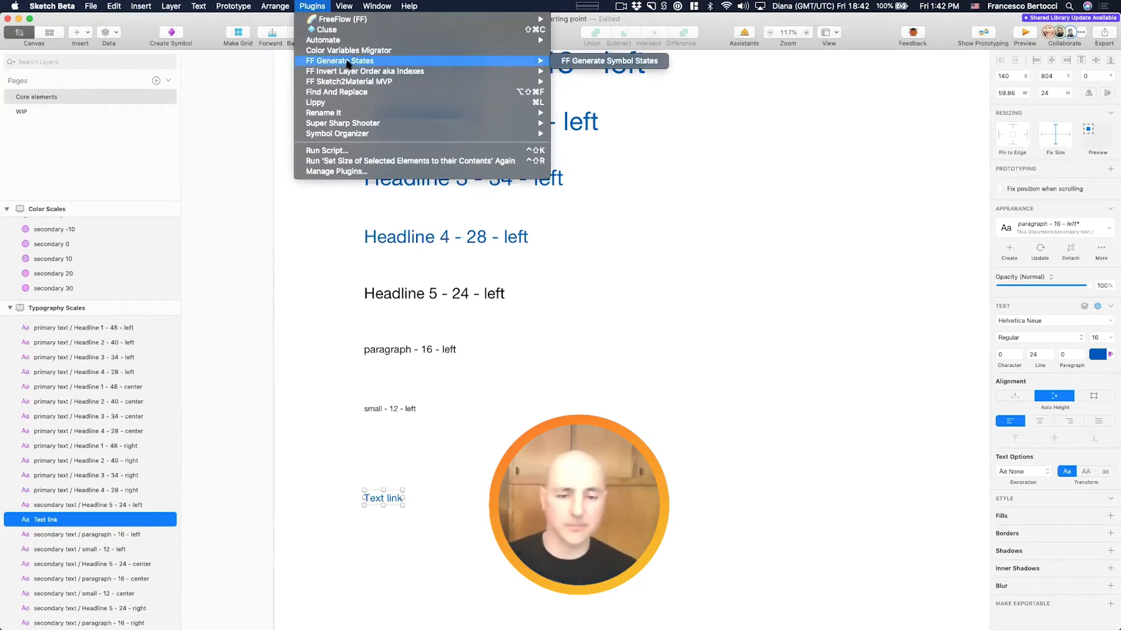
click(588, 65)
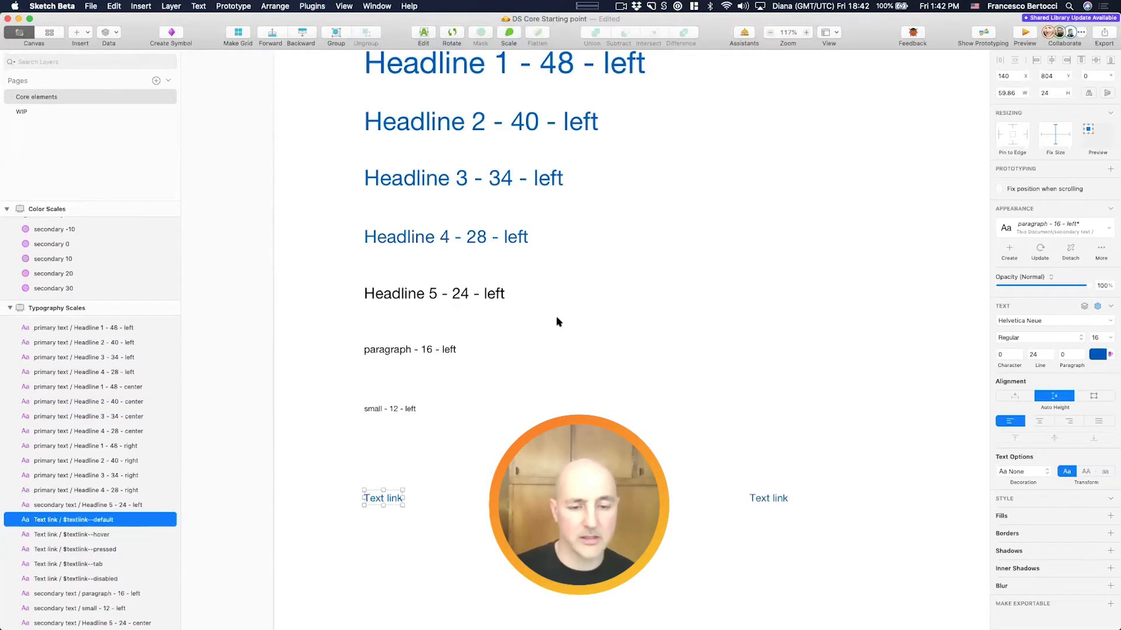
scroll(558, 322, down, 5)
scroll(559, 321, right, 3)
scroll(556, 412, right, 2)
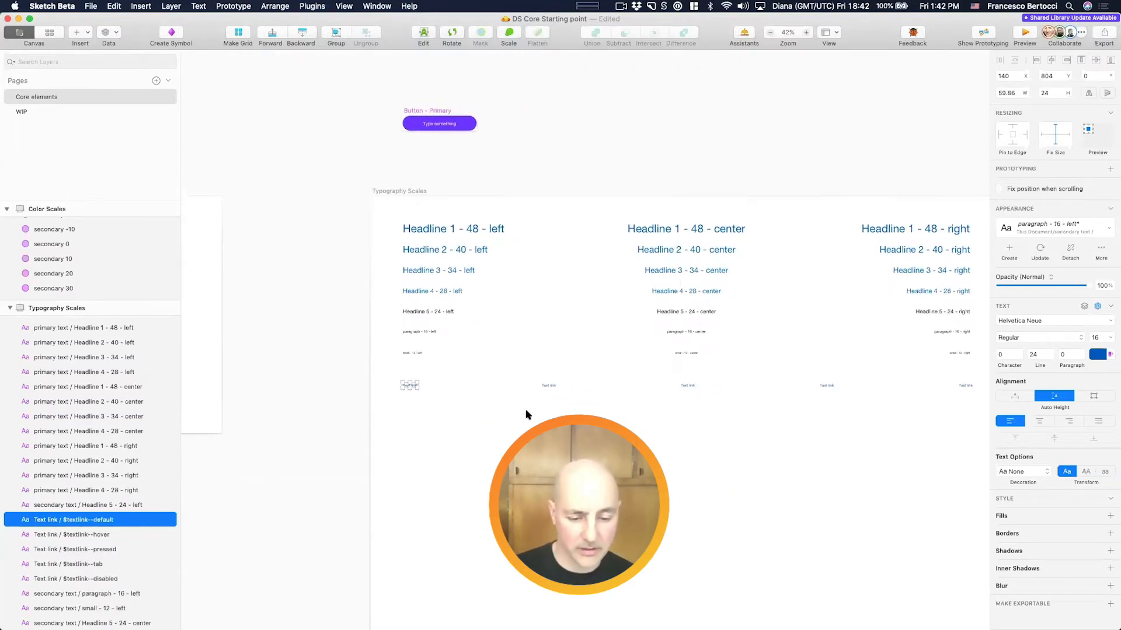
Step: Examine the Text link layers for the default, hover, pressed, tab and disabled states, one after another
click(95, 538)
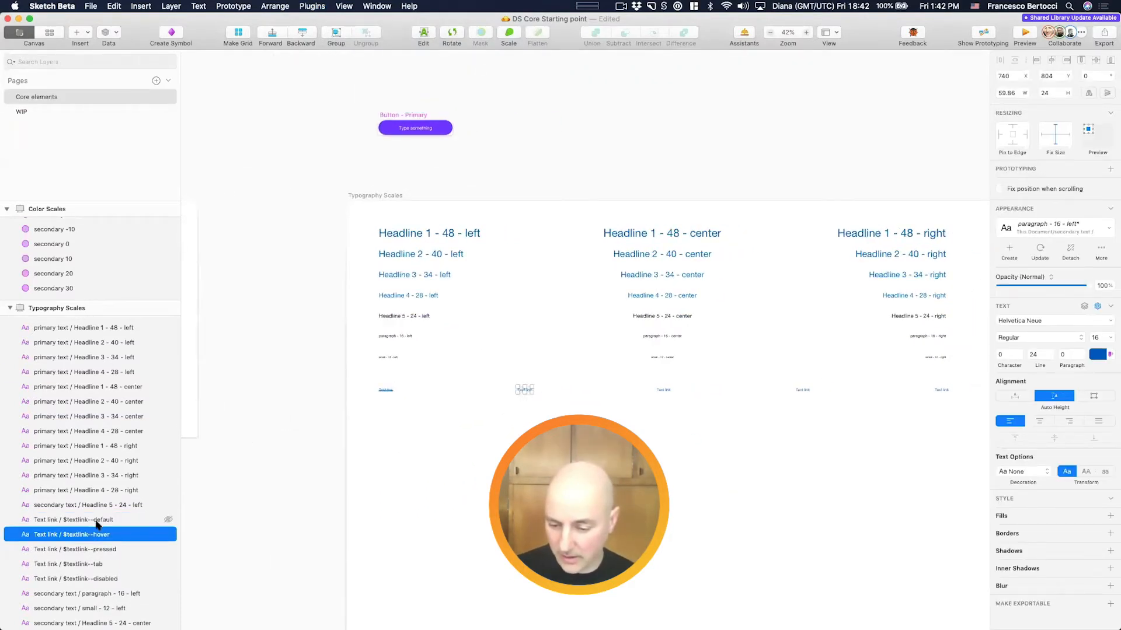
scroll(82, 491, down, 3)
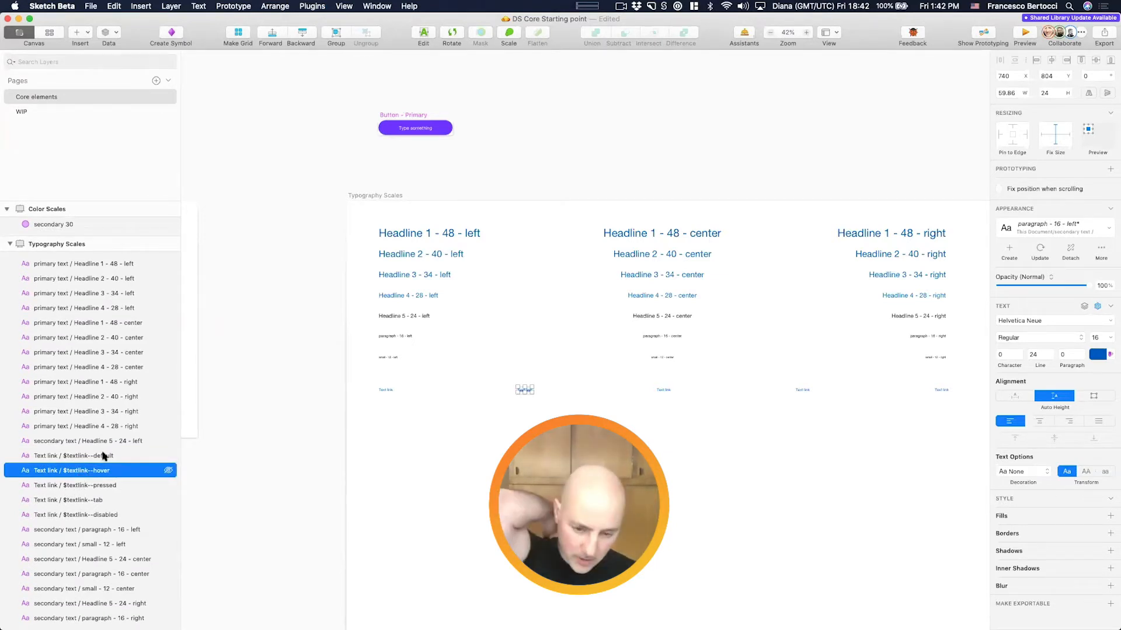
key(Up)
key(super+2)
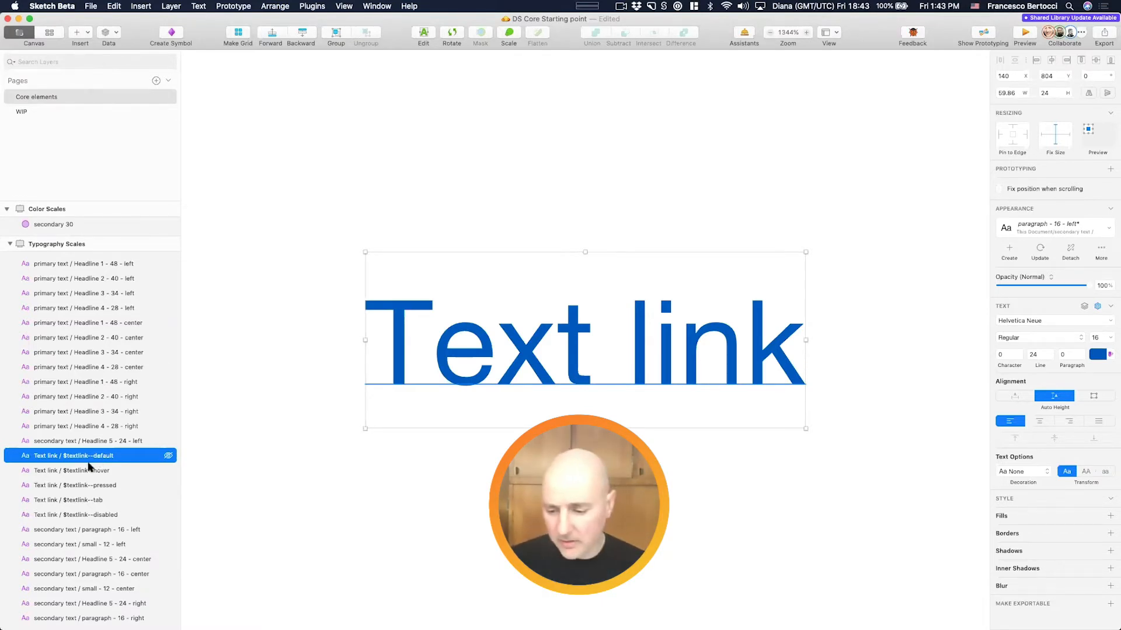
click(122, 473)
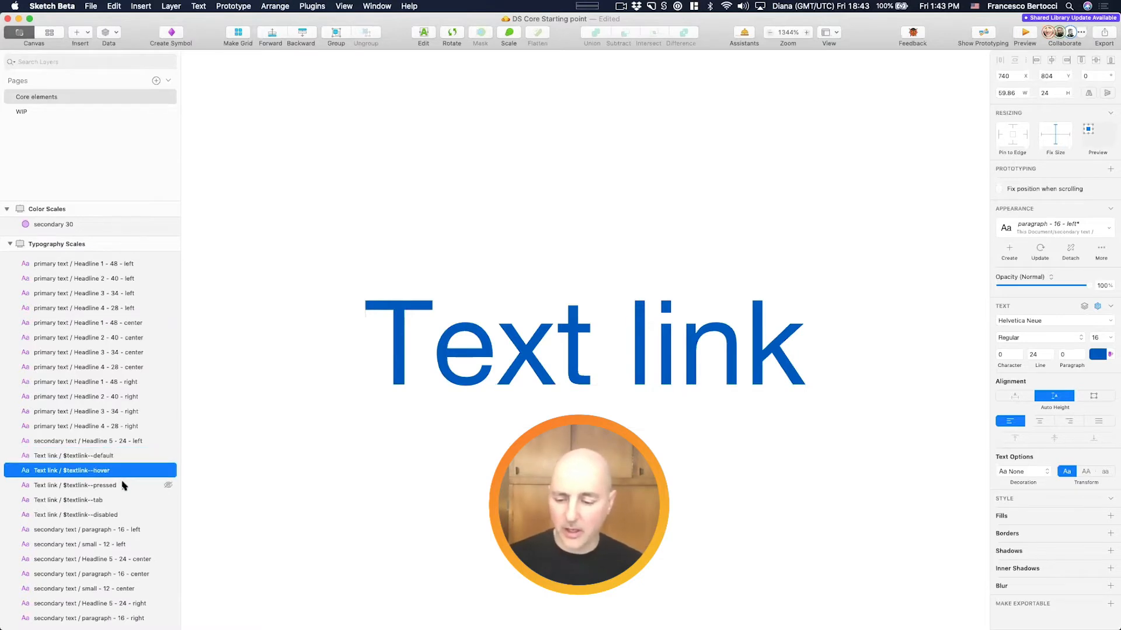
click(122, 486)
click(122, 501)
click(123, 516)
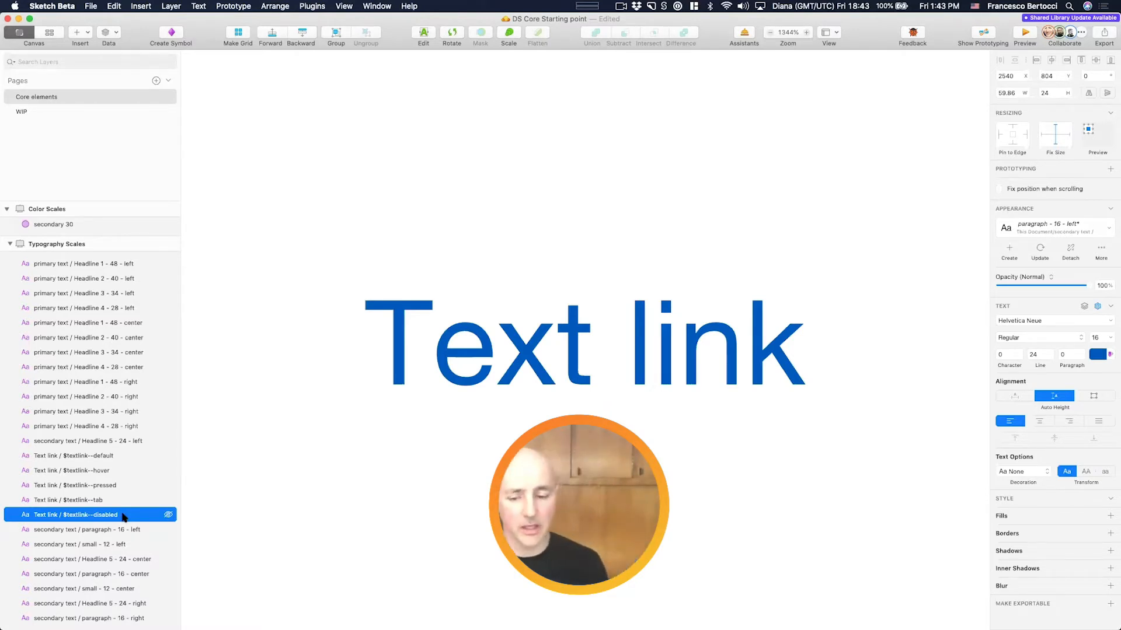
scroll(531, 205, down, 10)
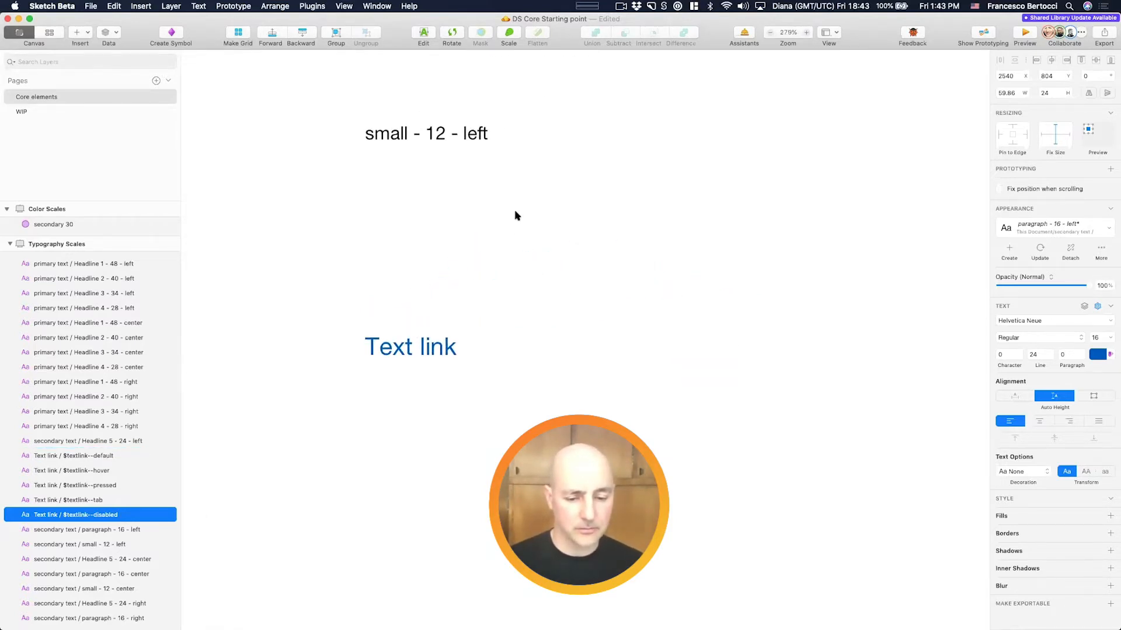
Step: Check the text color of the hover-state Text link layer up close
click(139, 470)
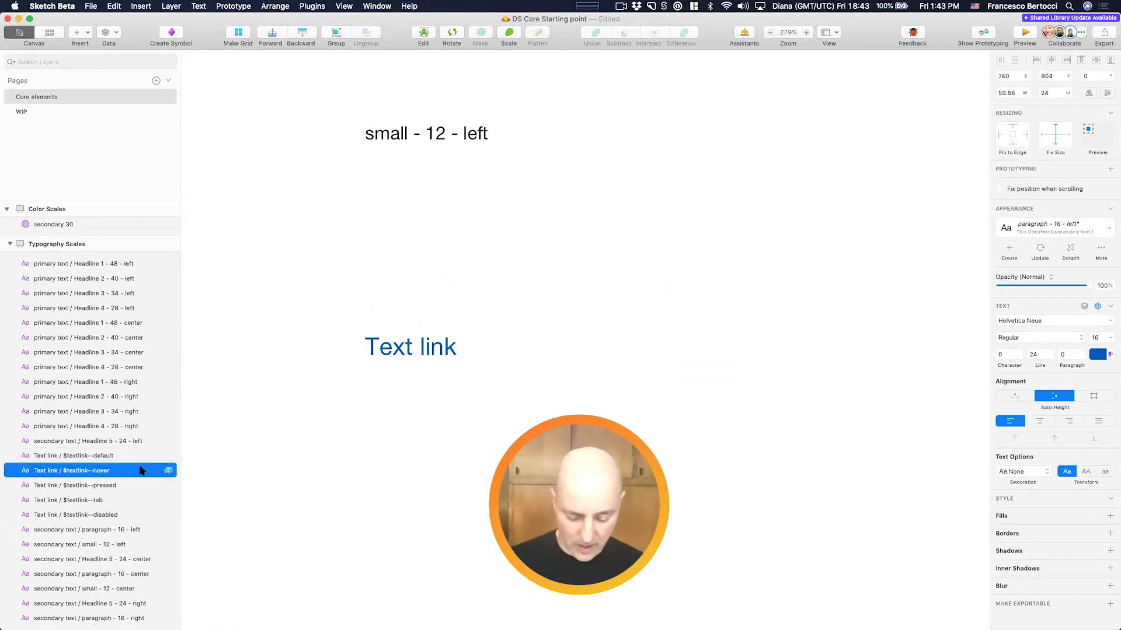
key(cmd+2)
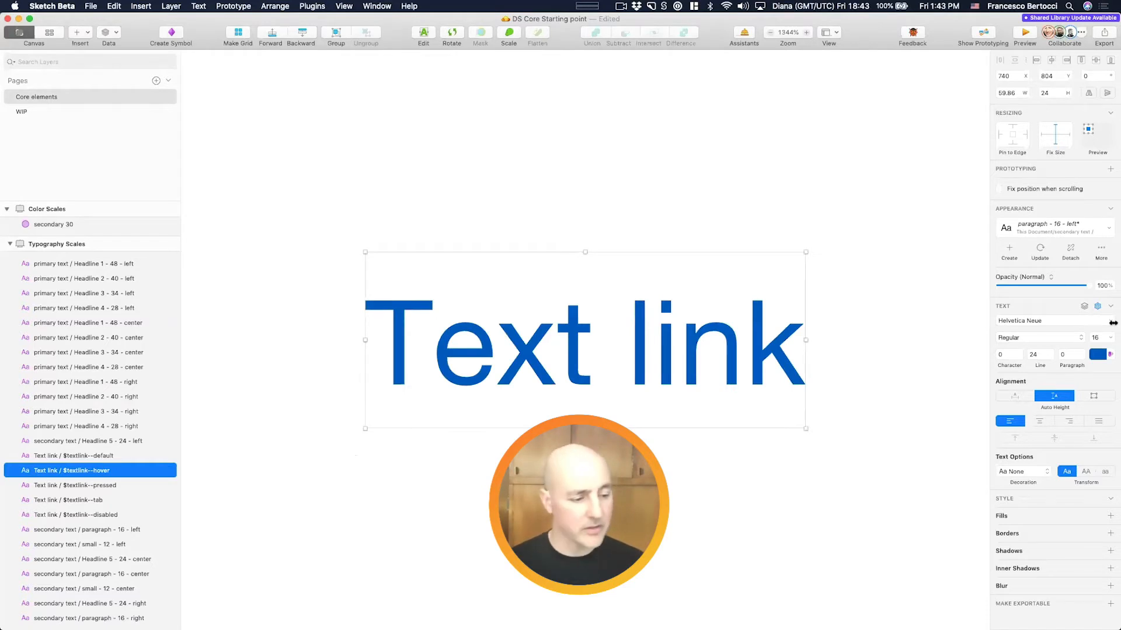
click(1098, 355)
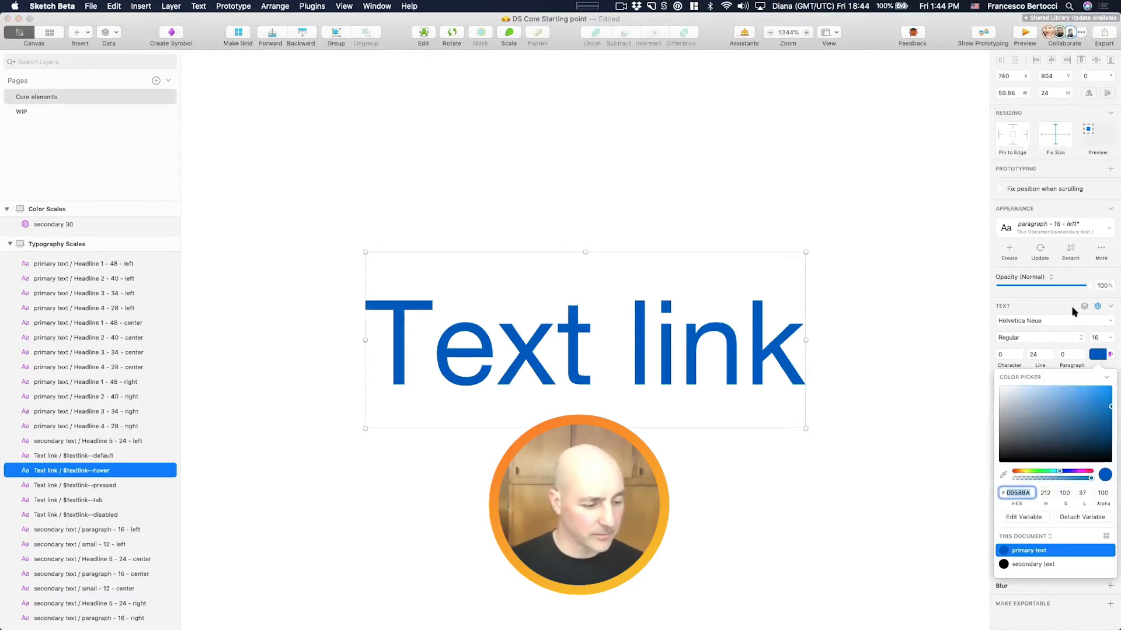
key(Escape)
scroll(773, 287, down, 5)
scroll(772, 286, down, 4)
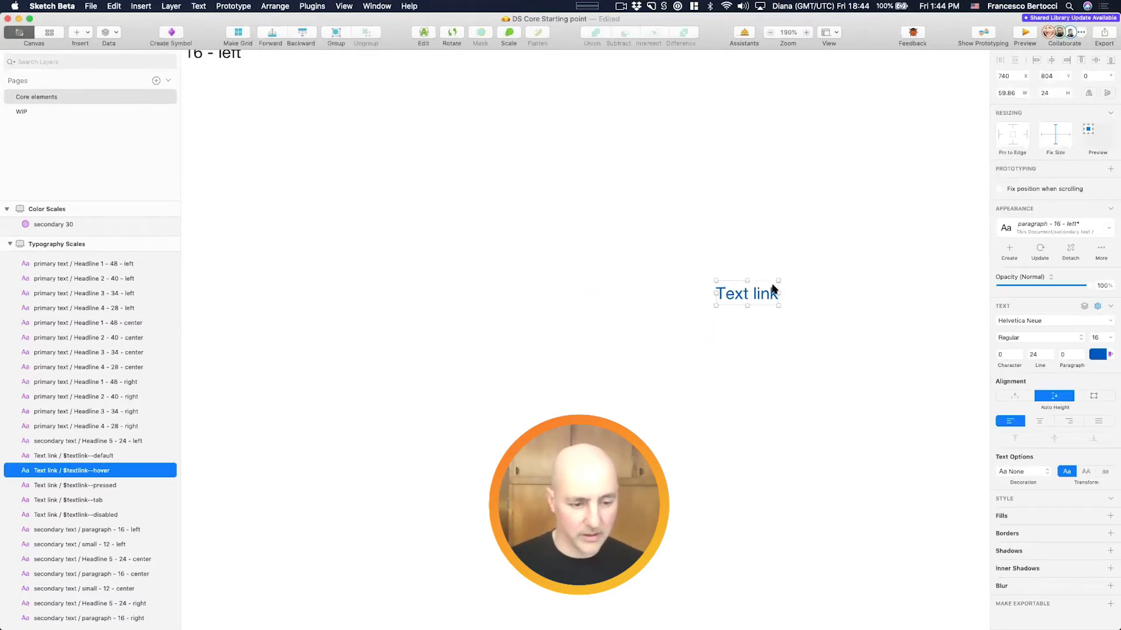
Step: Batch create text styles with FreeFlow from all five Text link state layers
scroll(507, 317, down, 5)
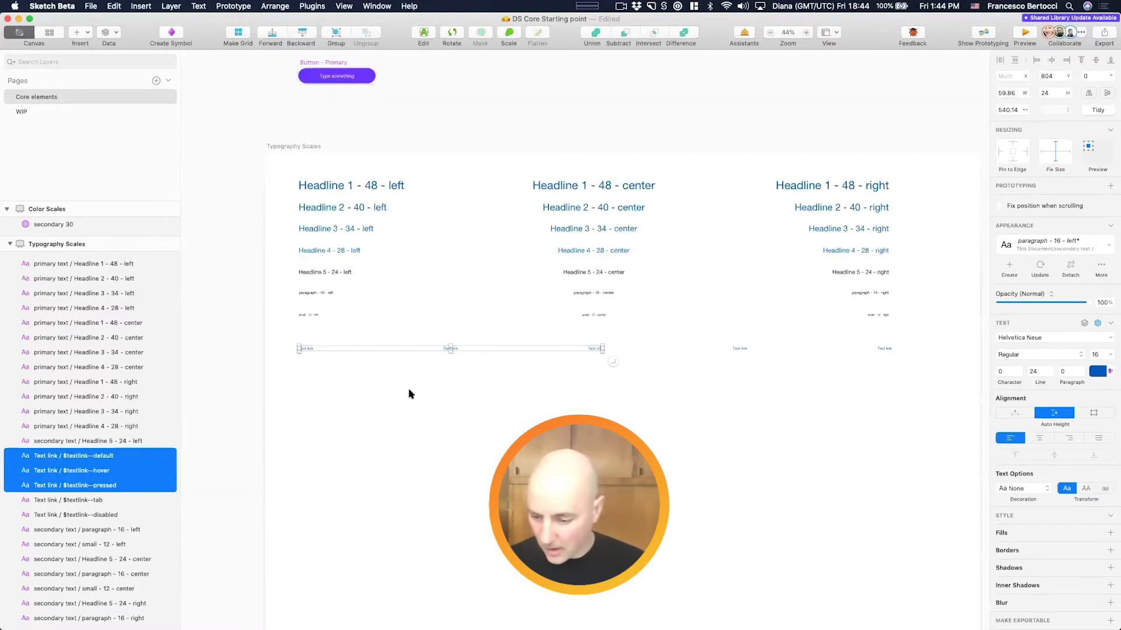
click(409, 394)
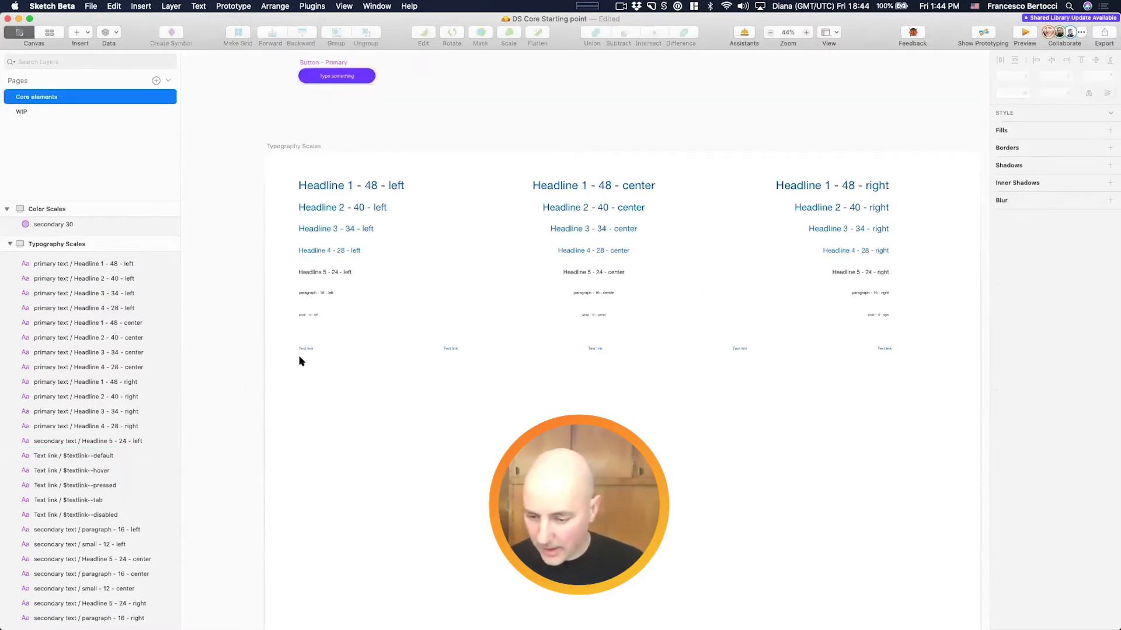
drag(267, 337, 963, 383)
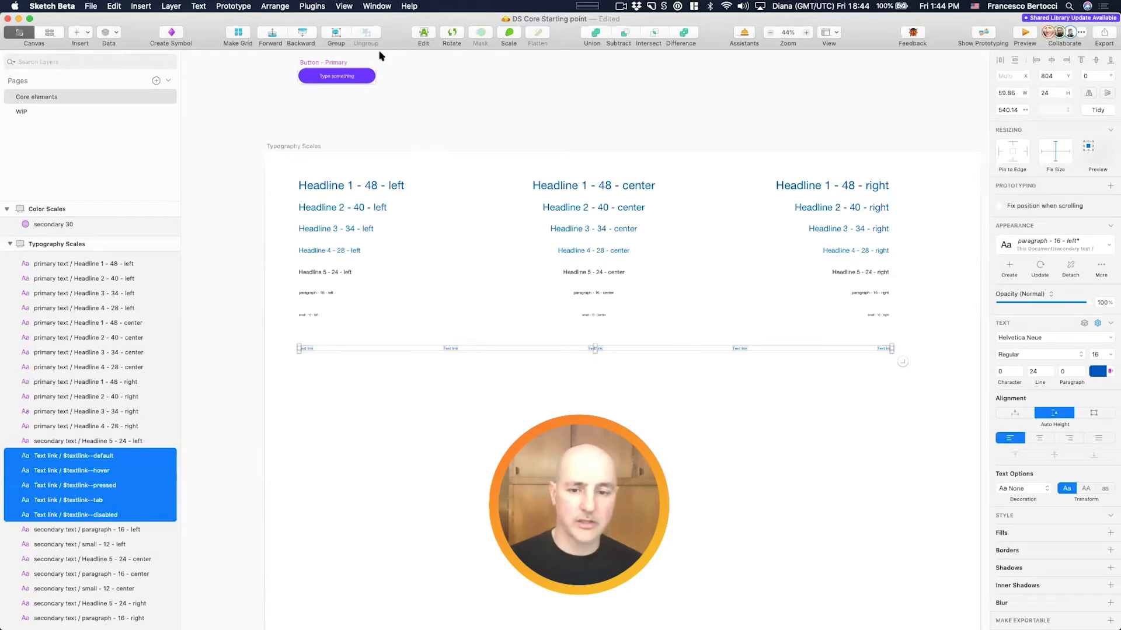
click(315, 6)
mouse_move(325, 22)
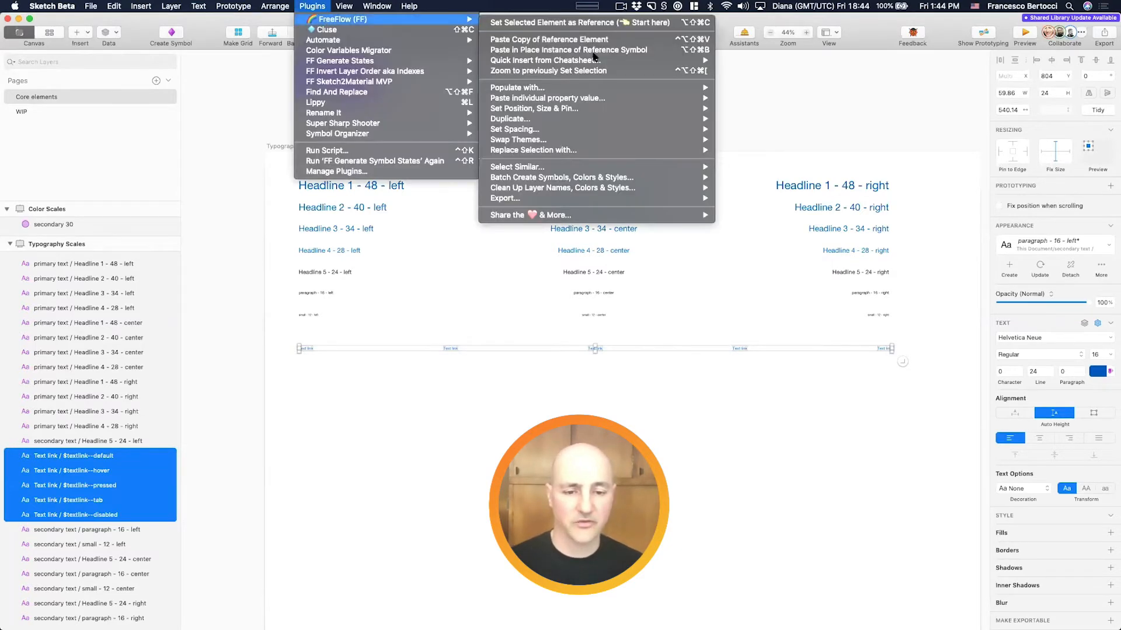
mouse_move(611, 180)
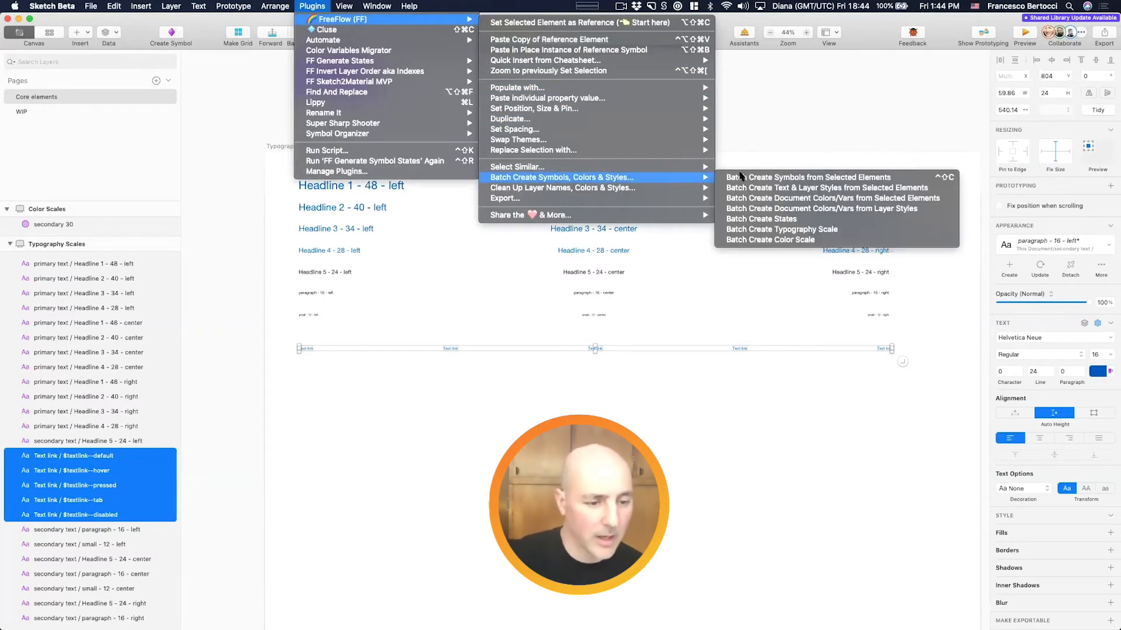
click(798, 189)
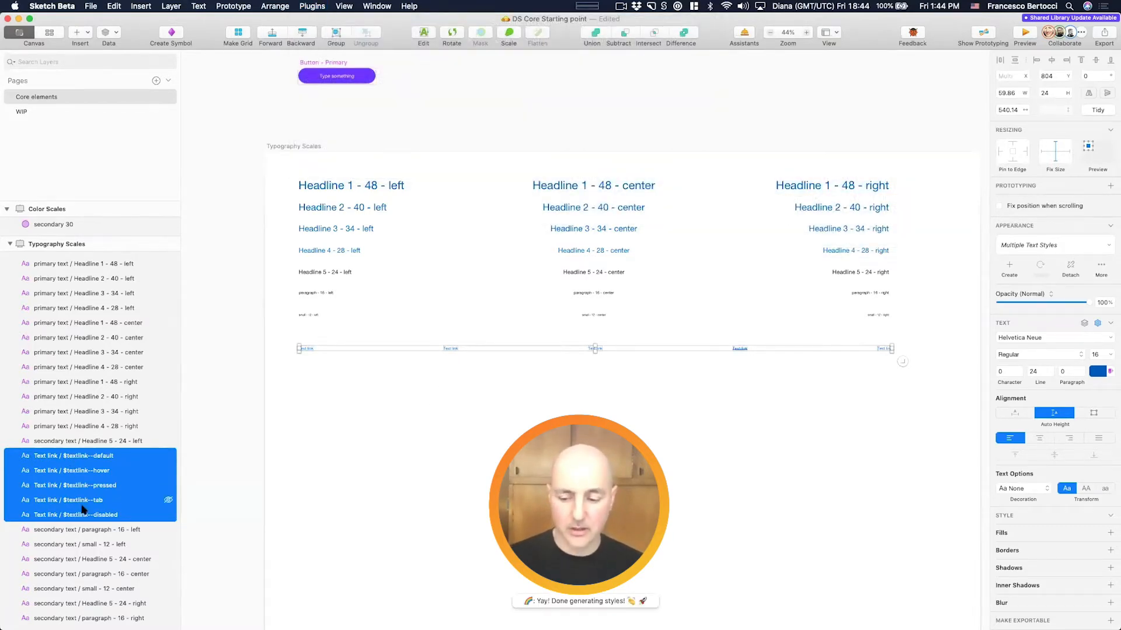
Step: Underline the hover-state Text link
click(308, 370)
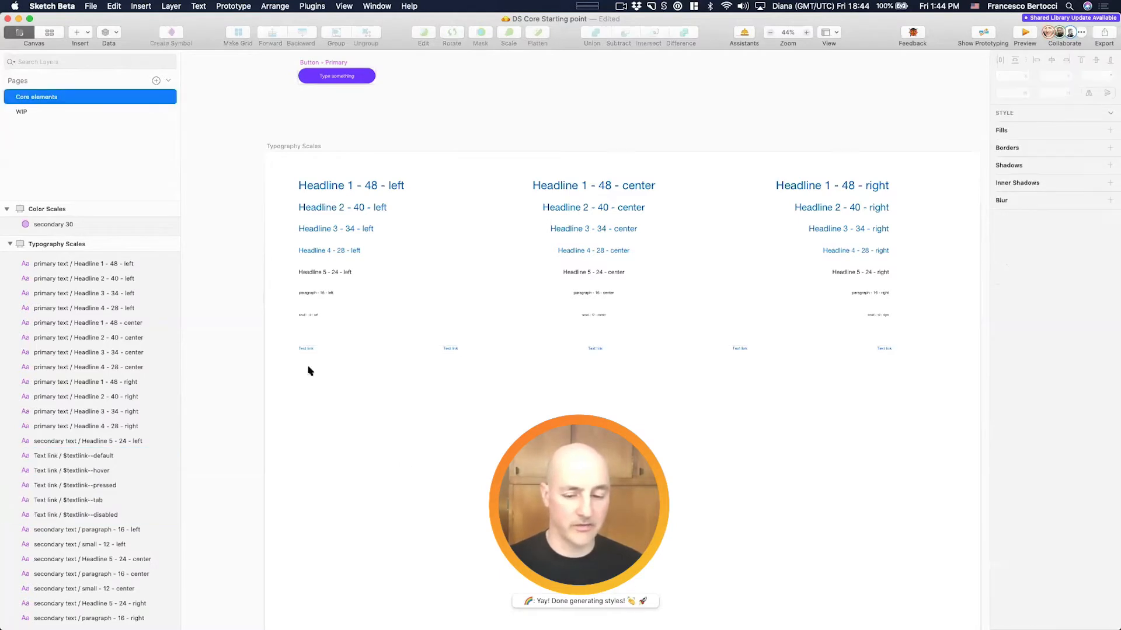
click(304, 350)
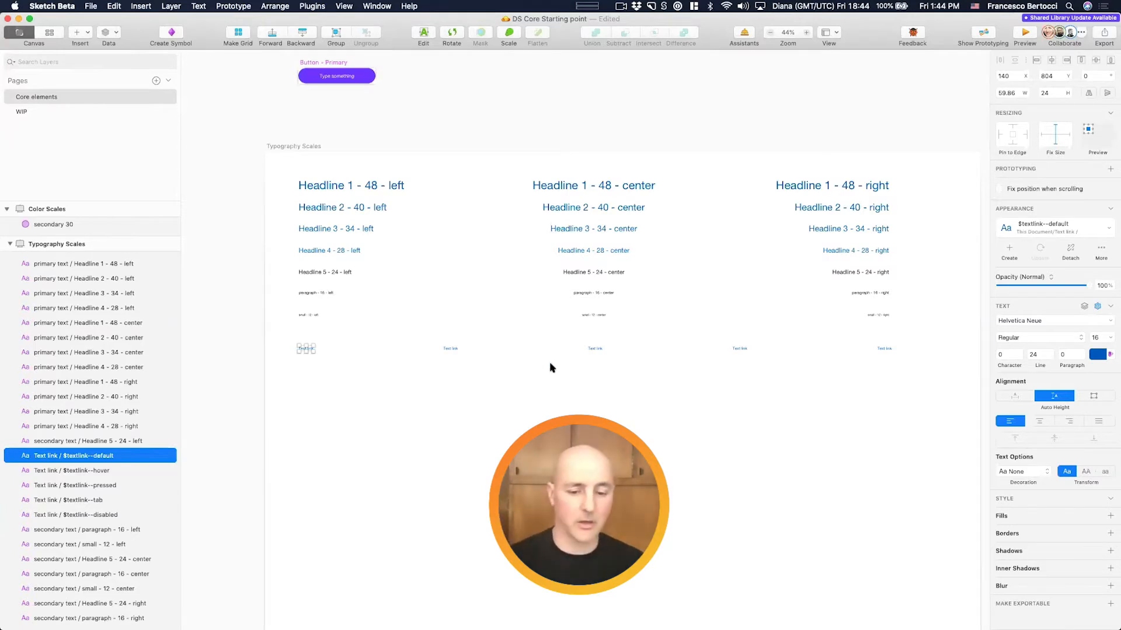
scroll(484, 380, up, 5)
click(490, 330)
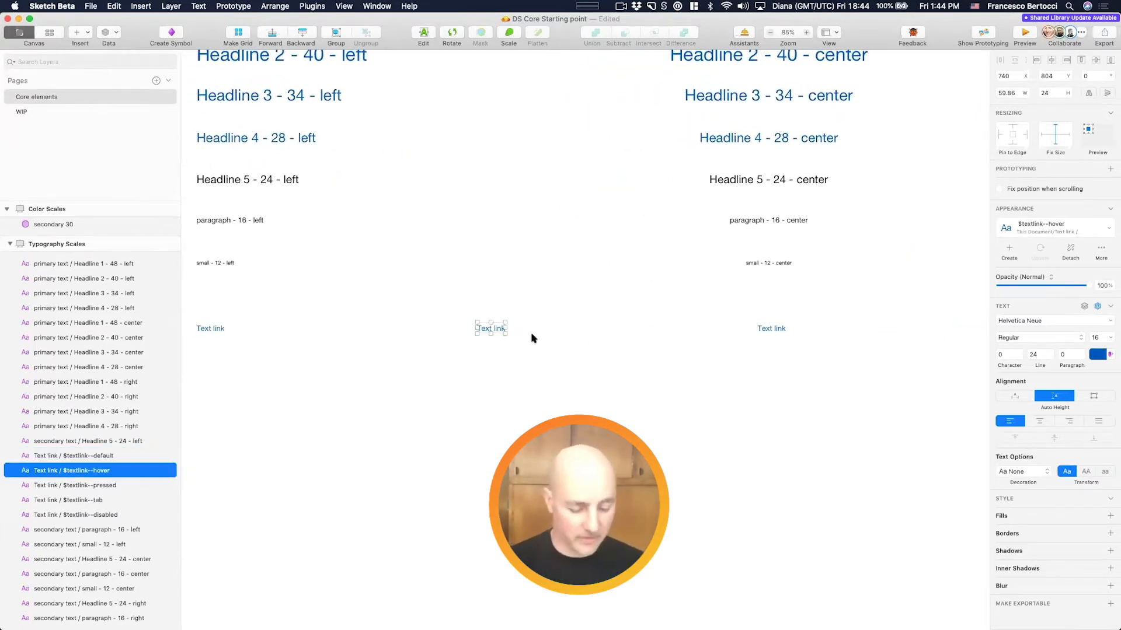
scroll(530, 333, left, 2)
scroll(531, 333, up, 1)
key(cmd+u)
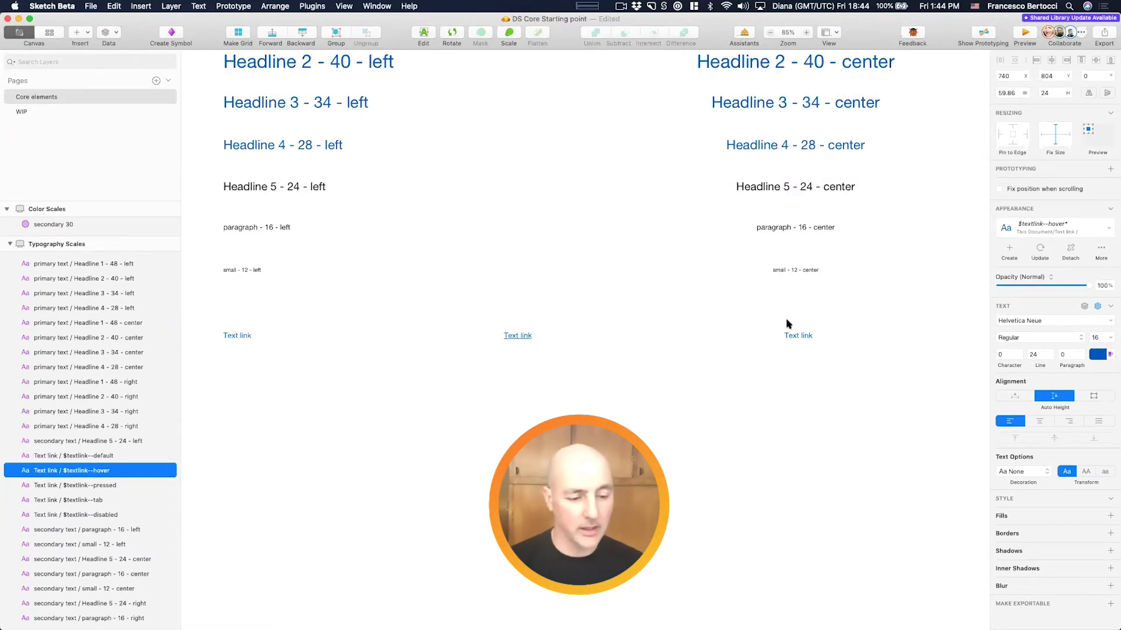
Step: Darken the pressed-state Text link's text color to about hex 004490
scroll(758, 328, right, 3)
click(709, 343)
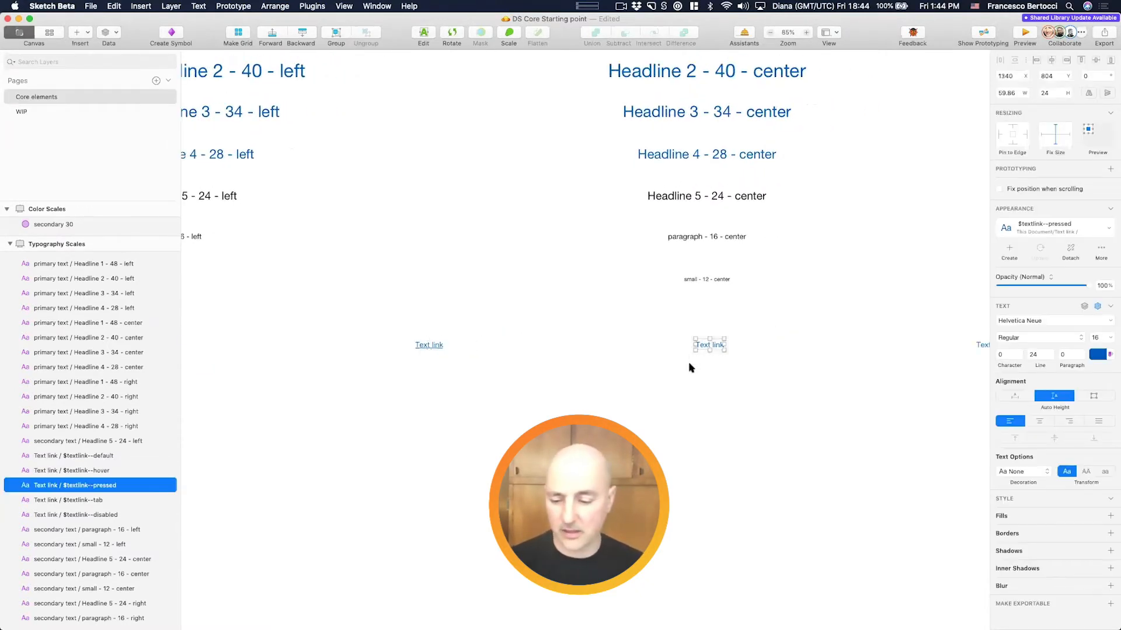
scroll(689, 367, right, 3)
scroll(692, 366, right, 3)
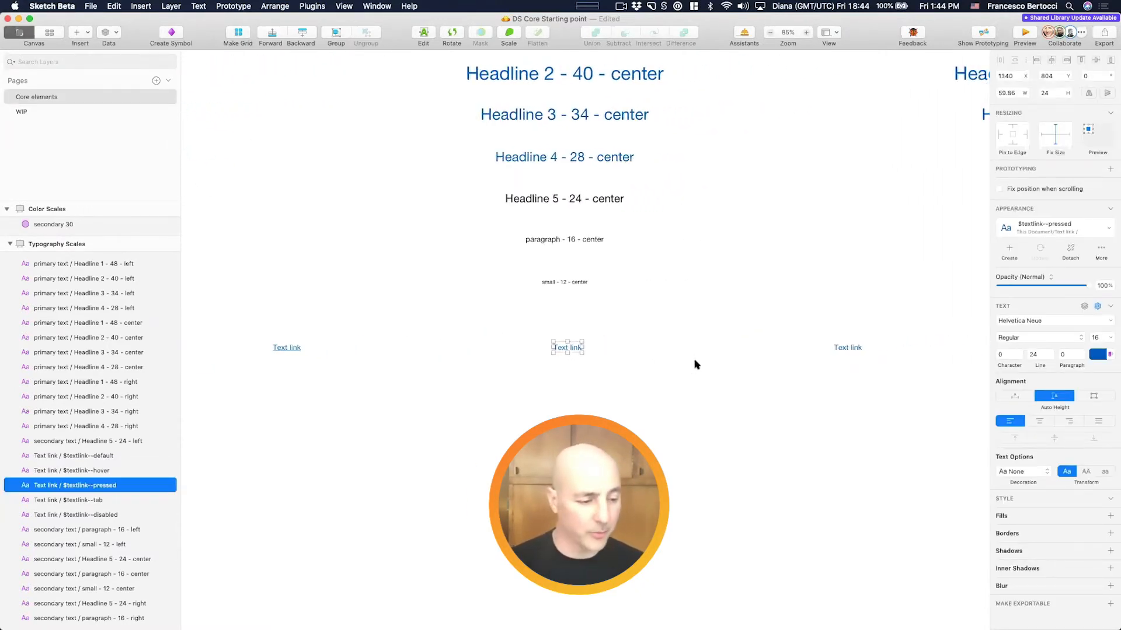
click(1100, 356)
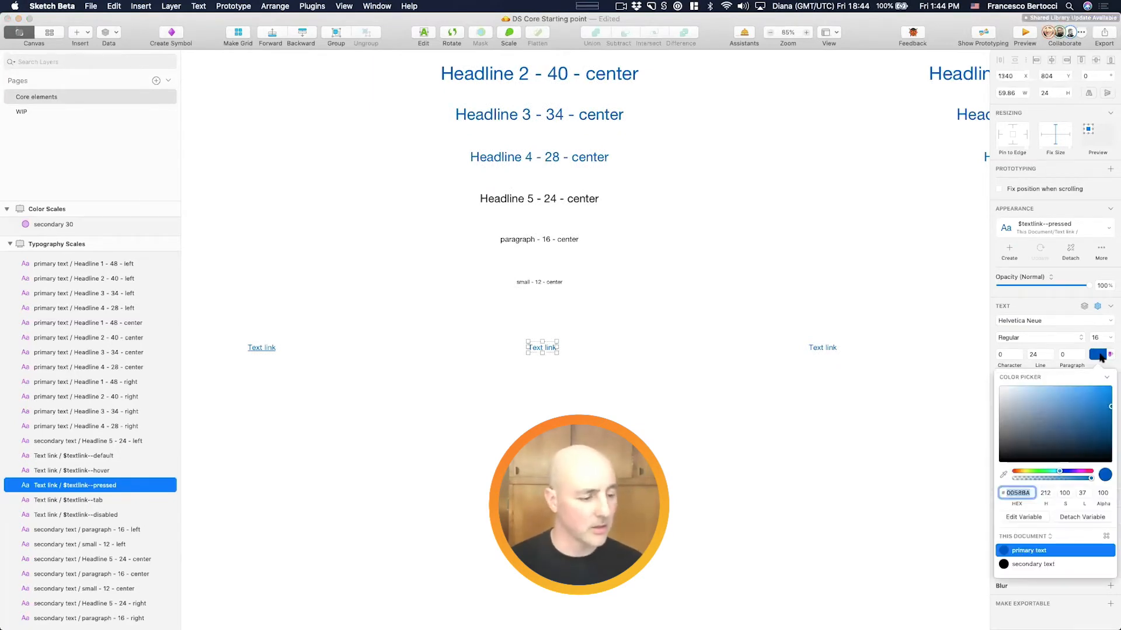
click(1111, 421)
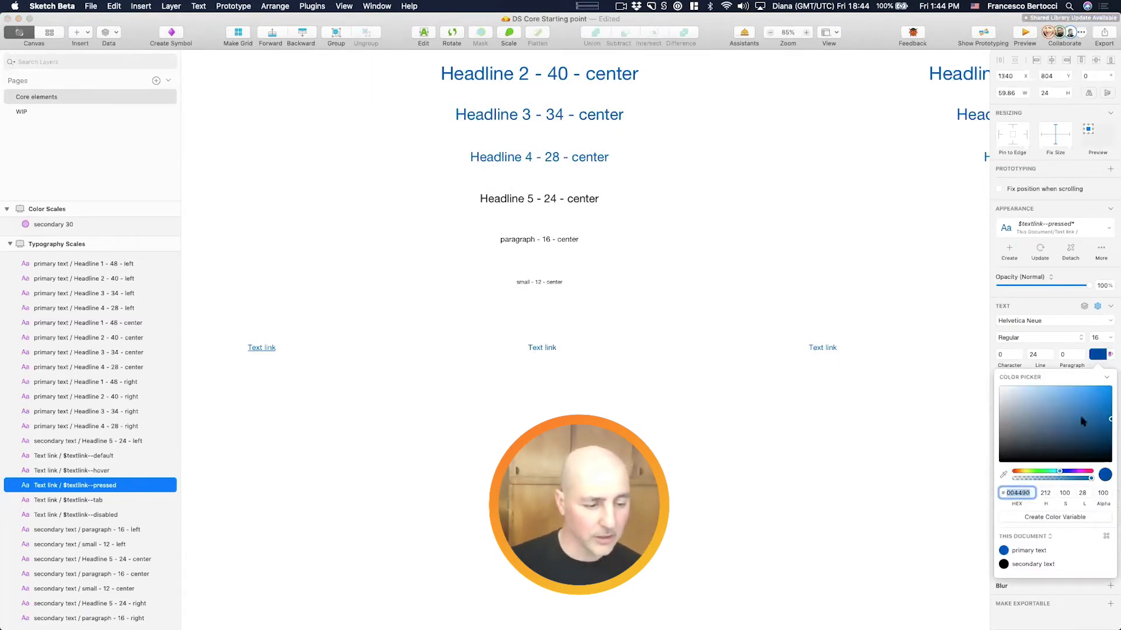
Step: Delete the tab-state Text link from the Typography Scales artboard
scroll(847, 319, left, 1)
scroll(846, 320, right, 3)
click(667, 362)
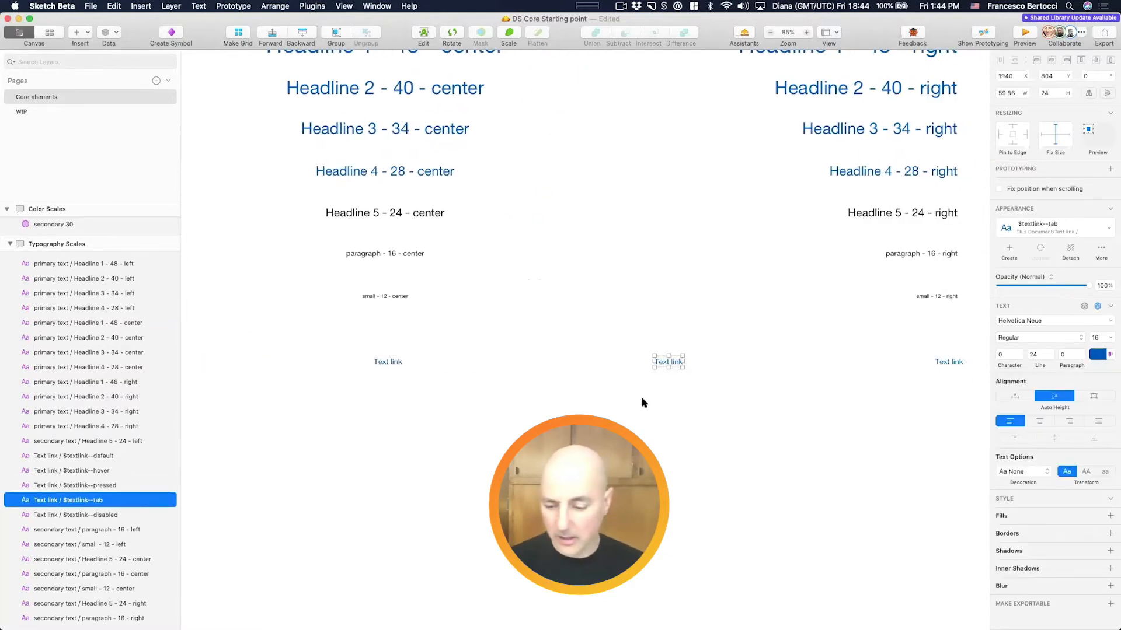
scroll(744, 397, right, 2)
scroll(744, 397, up, 1)
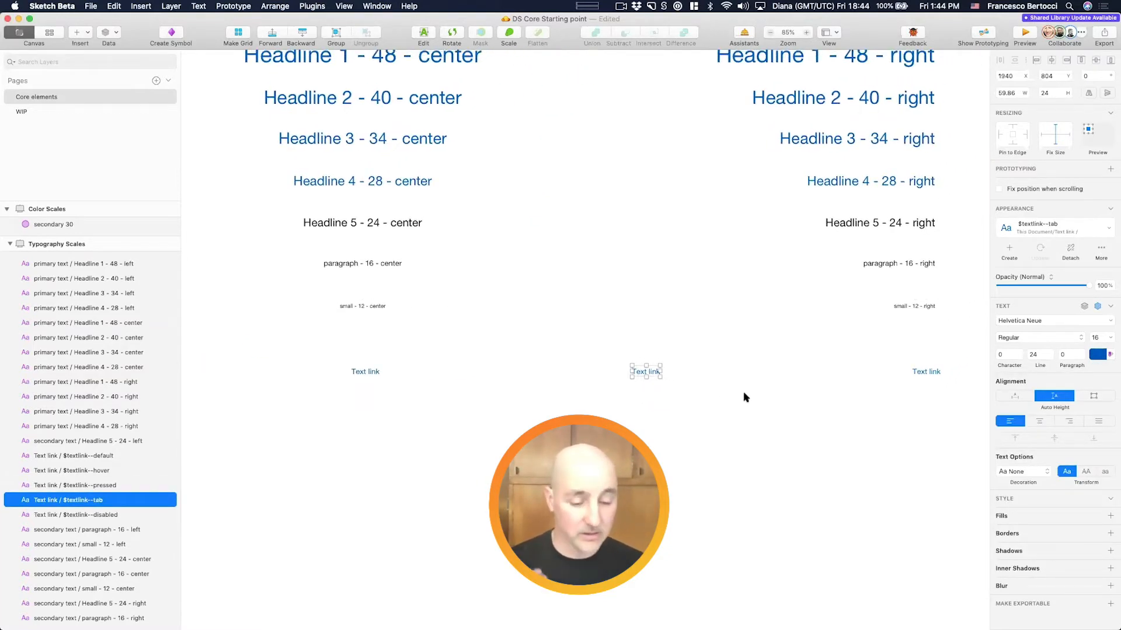
key(Delete)
scroll(745, 397, down, 3)
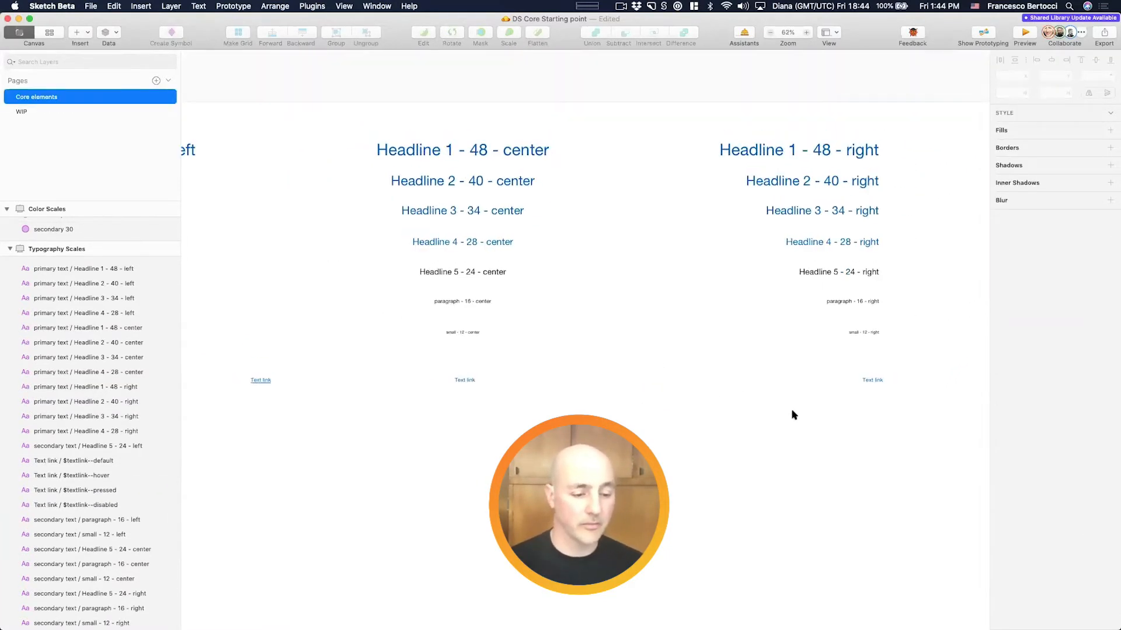
Step: Change the disabled-state Text link's text color to a dark gray, about hex 484D53
click(872, 380)
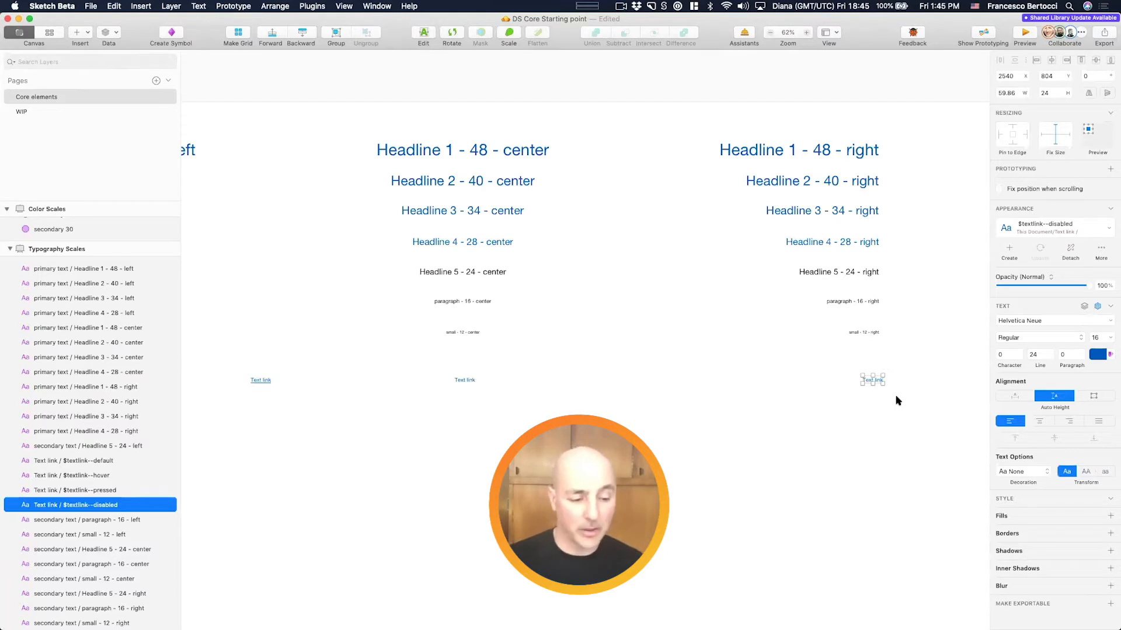
click(1097, 354)
drag(1111, 406, 1112, 397)
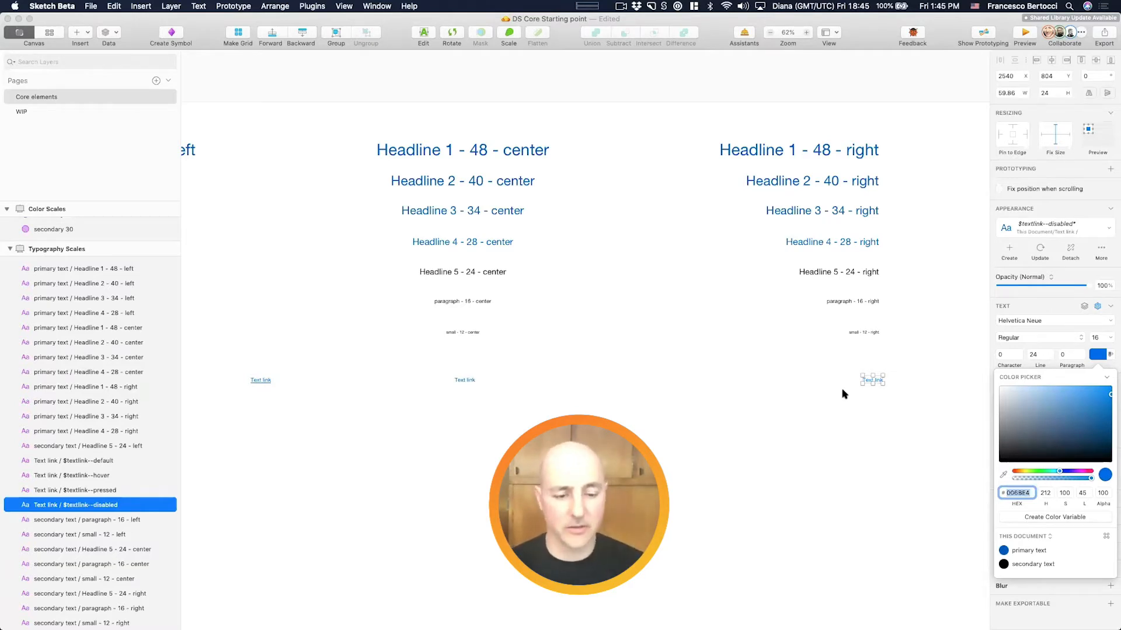
drag(1031, 395, 1013, 439)
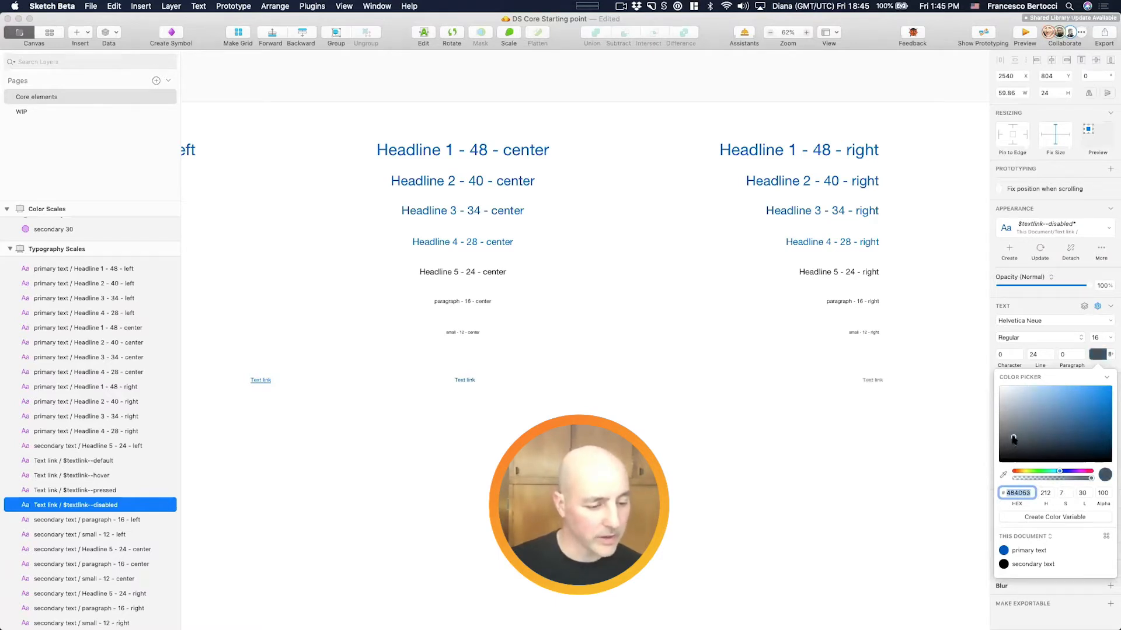
Step: Space the four remaining Text link layers evenly with Tidy
scroll(894, 420, down, 5)
click(893, 420)
drag(894, 420, 533, 395)
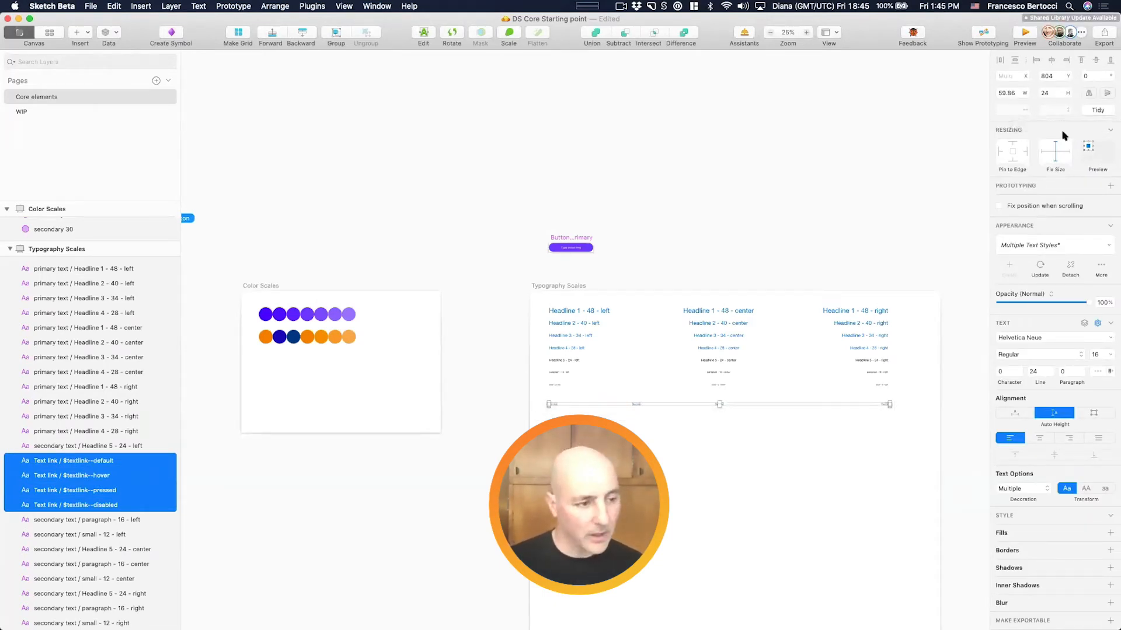
click(1096, 110)
scroll(724, 403, up, 5)
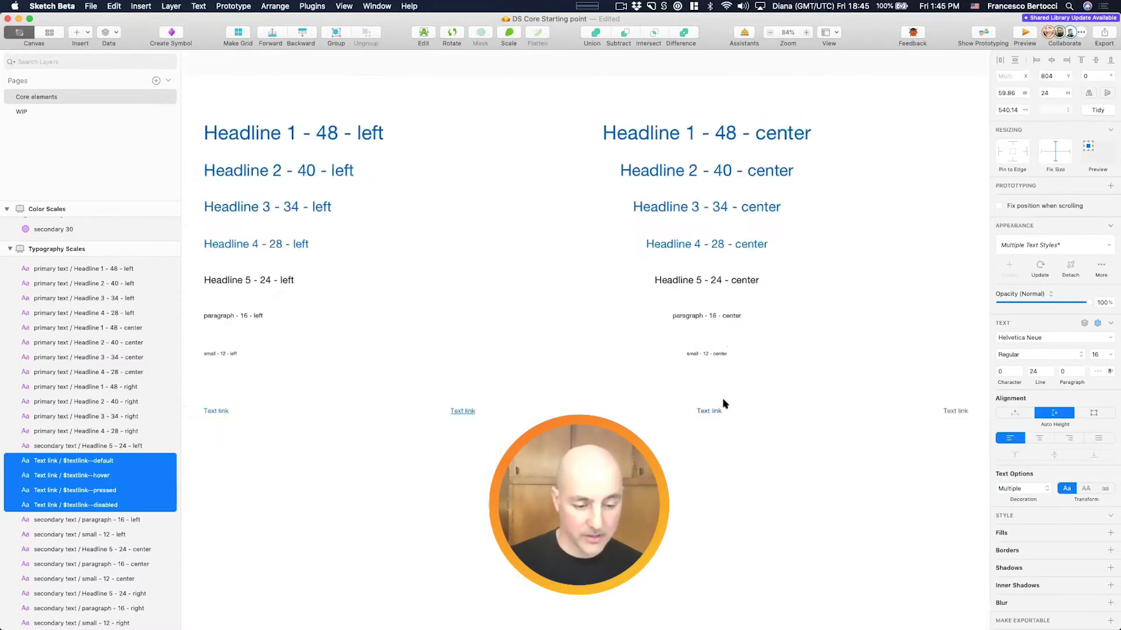
Step: Move the row of four Text link layers down to Y 967, farther below the typography scale
scroll(724, 402, down, 3)
scroll(820, 395, right, 2)
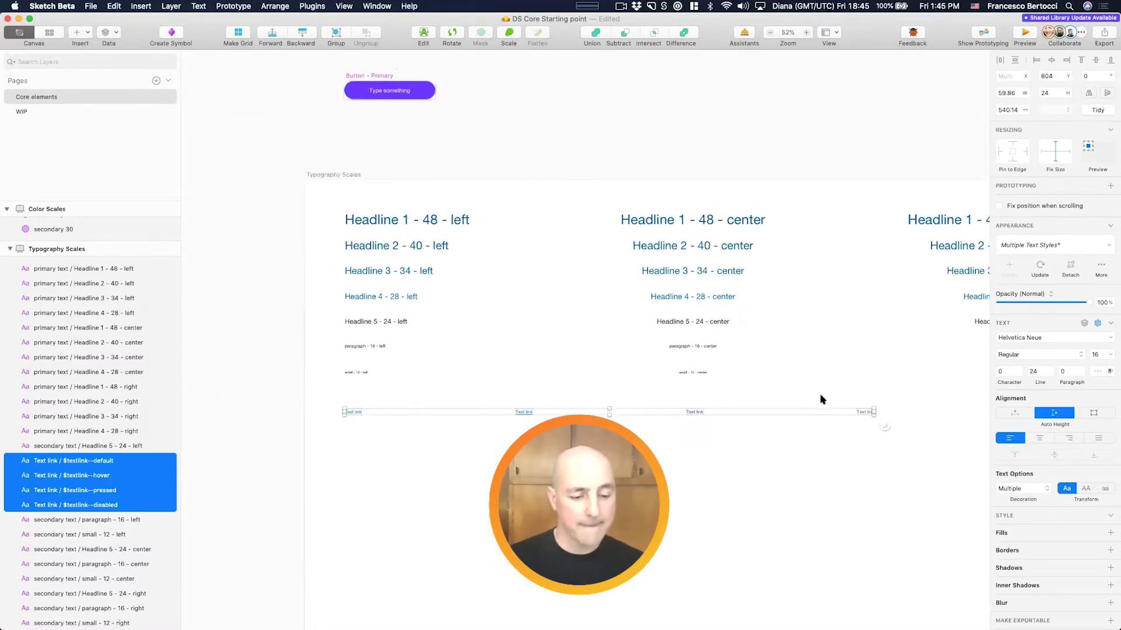
drag(841, 415, 840, 436)
drag(290, 401, 909, 442)
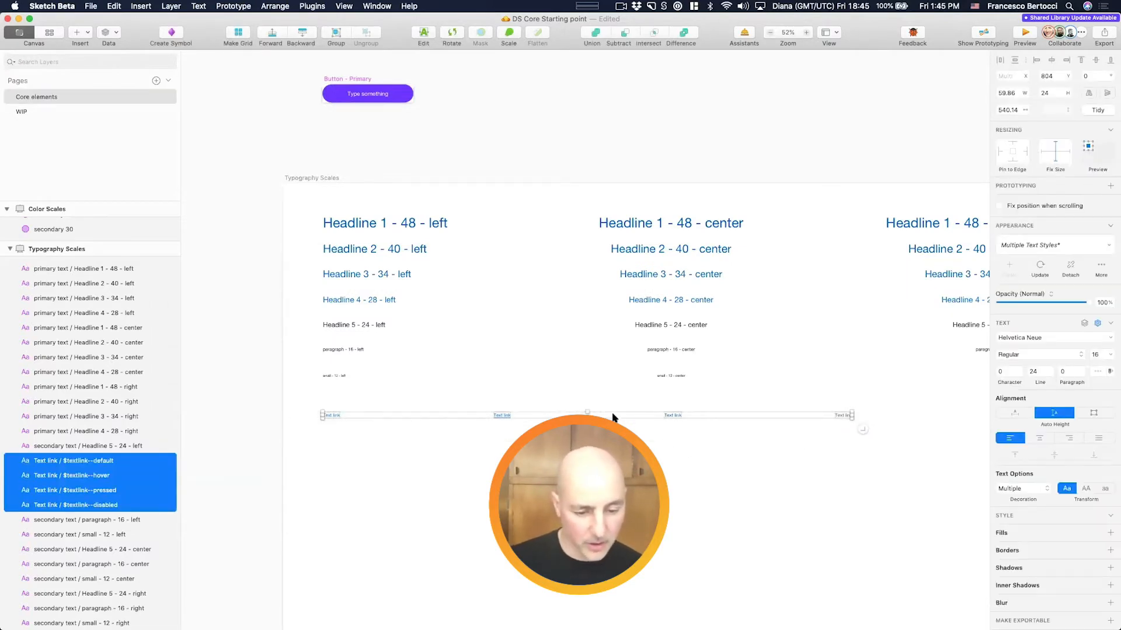
drag(677, 415, 711, 445)
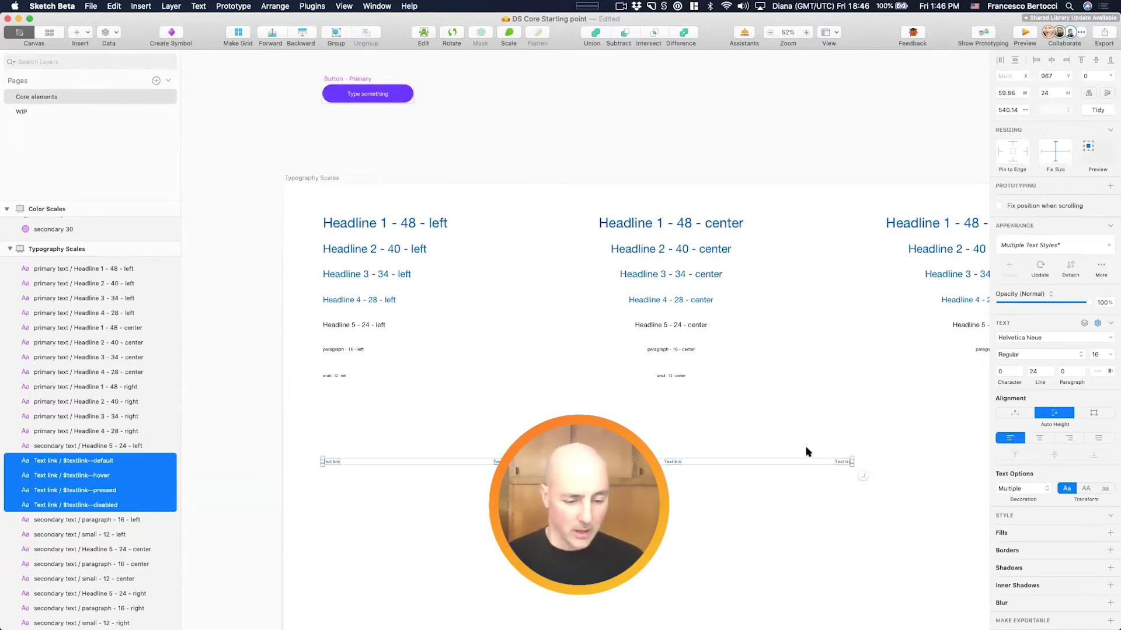
Step: Update the $textlink--disabled text style from the disabled-state Text link
scroll(806, 449, up, 1)
scroll(805, 448, down, 3)
click(790, 424)
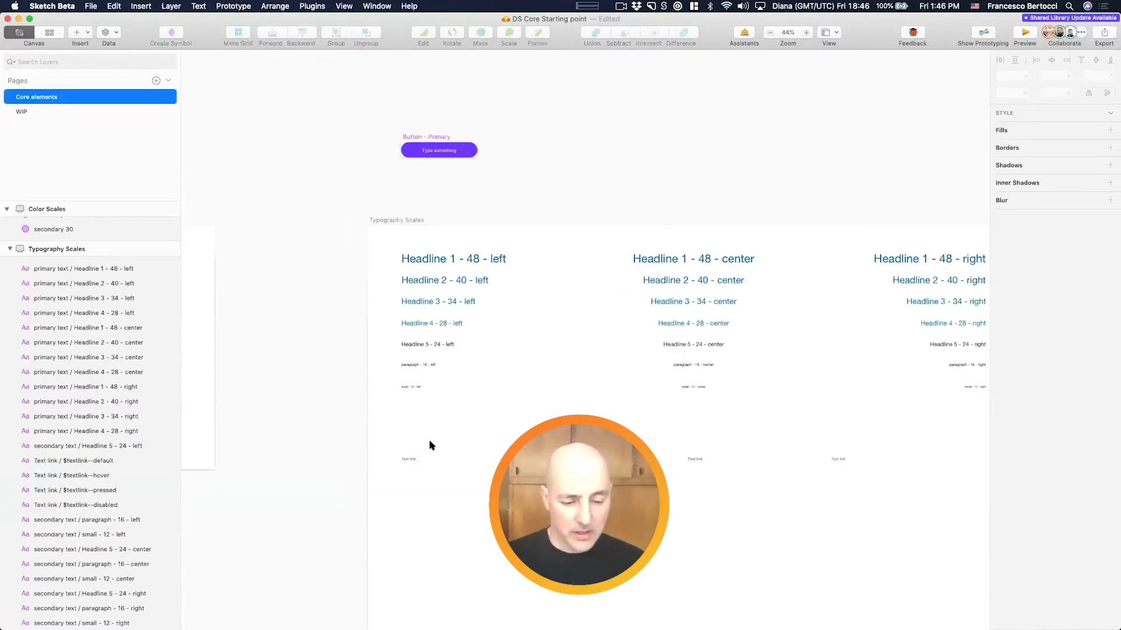
drag(337, 440, 855, 511)
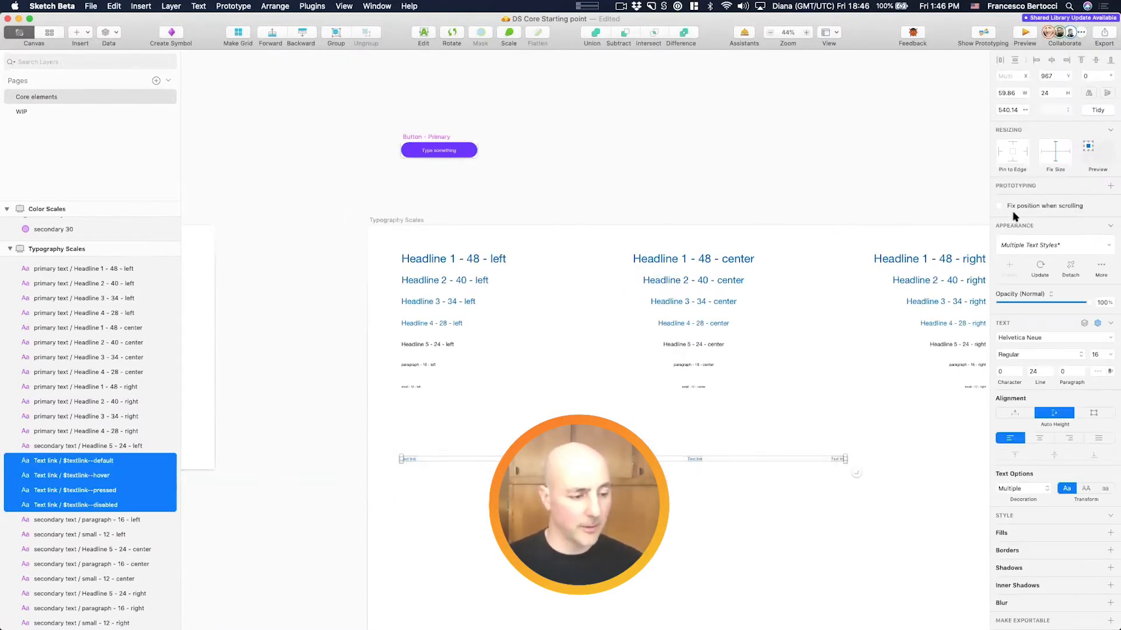
click(813, 482)
click(838, 459)
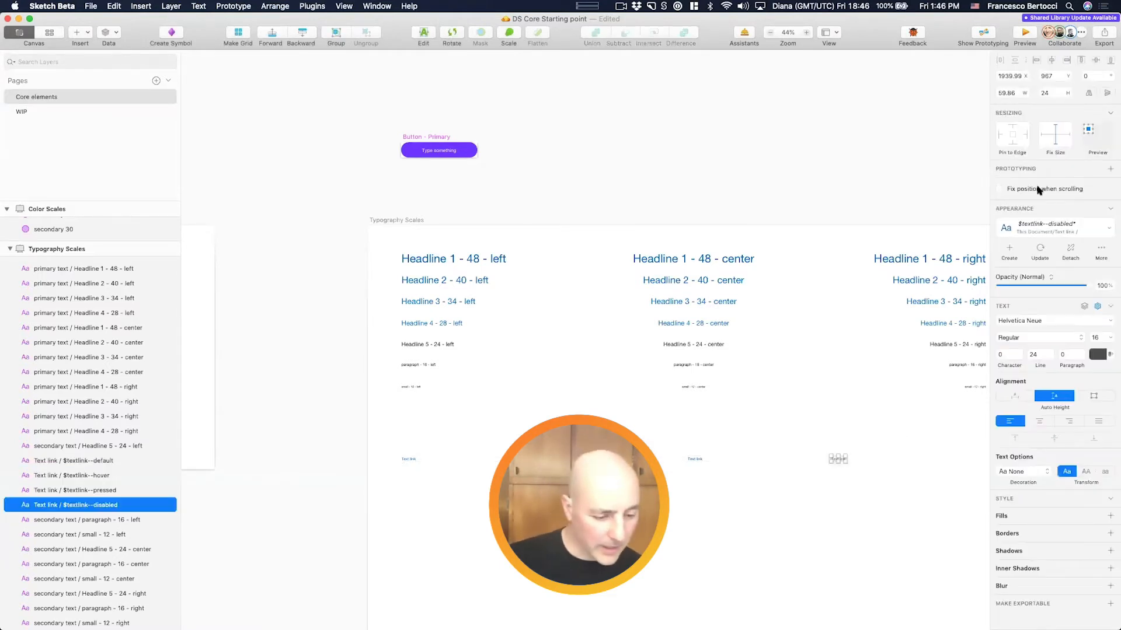
click(1043, 249)
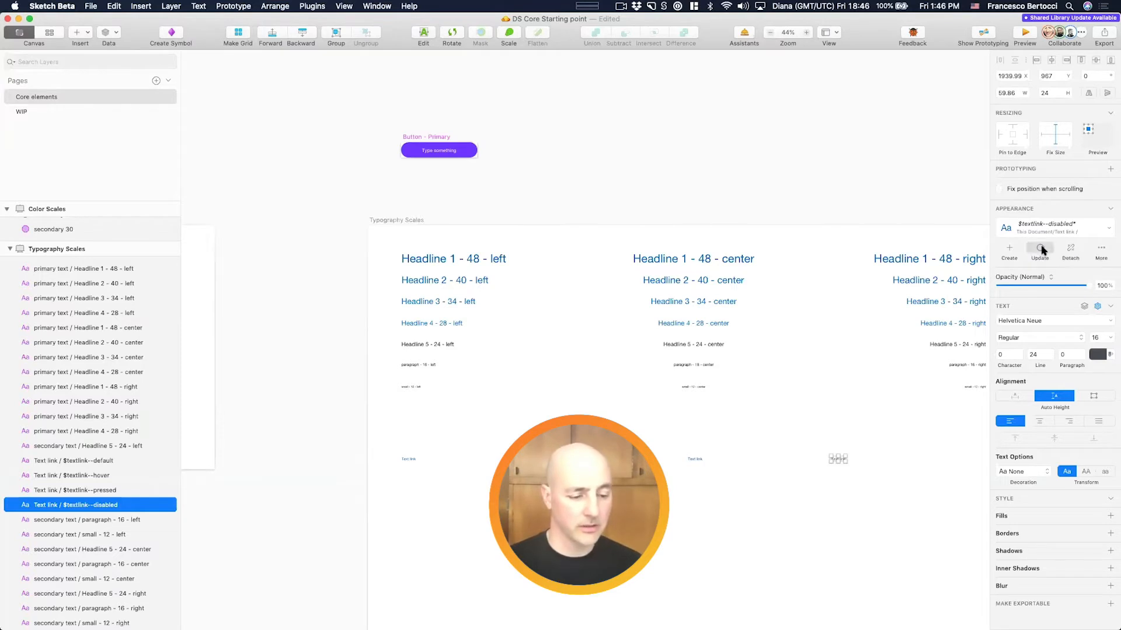
drag(890, 387, 453, 543)
key(super+z)
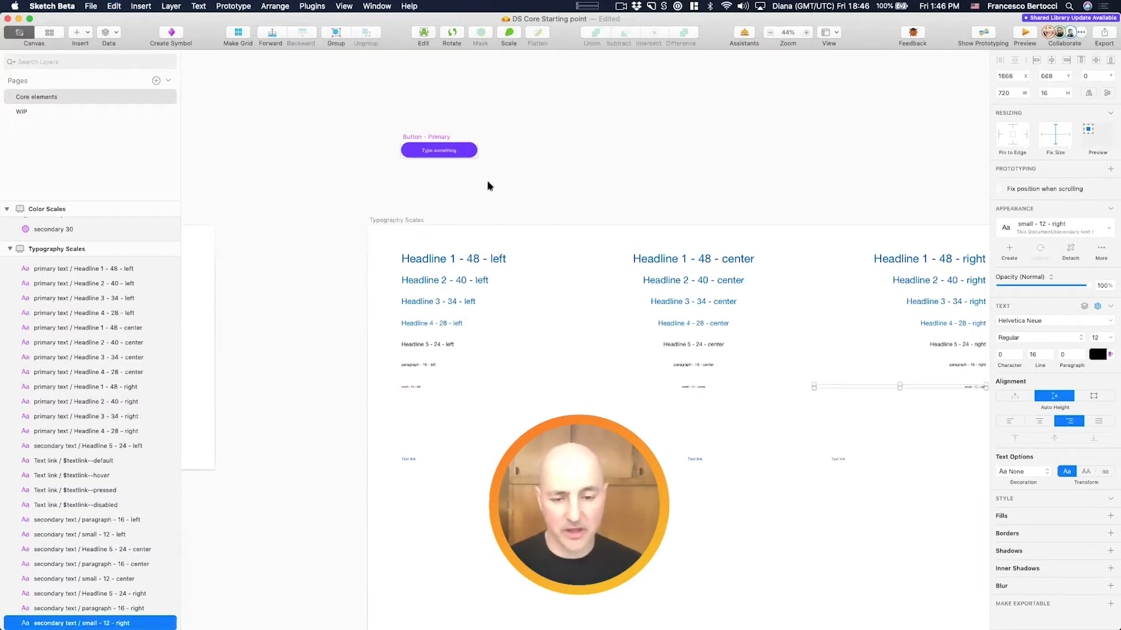
Step: Rename the text layer inside the Button - Primary symbol as label
click(426, 137)
key(super+2)
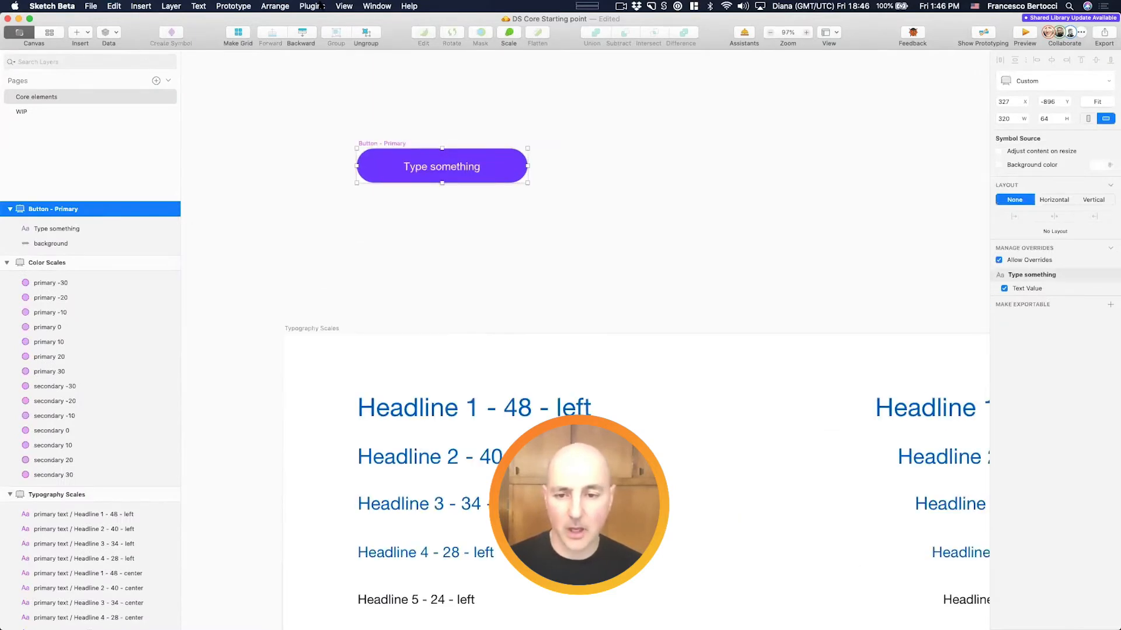
click(319, 6)
click(470, 243)
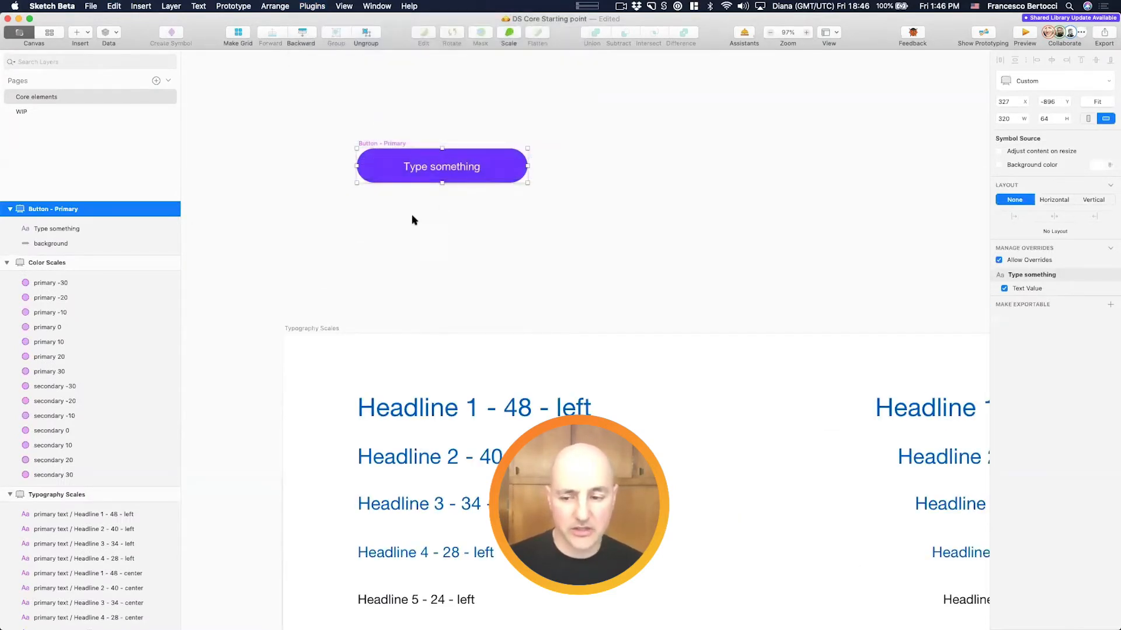
click(103, 229)
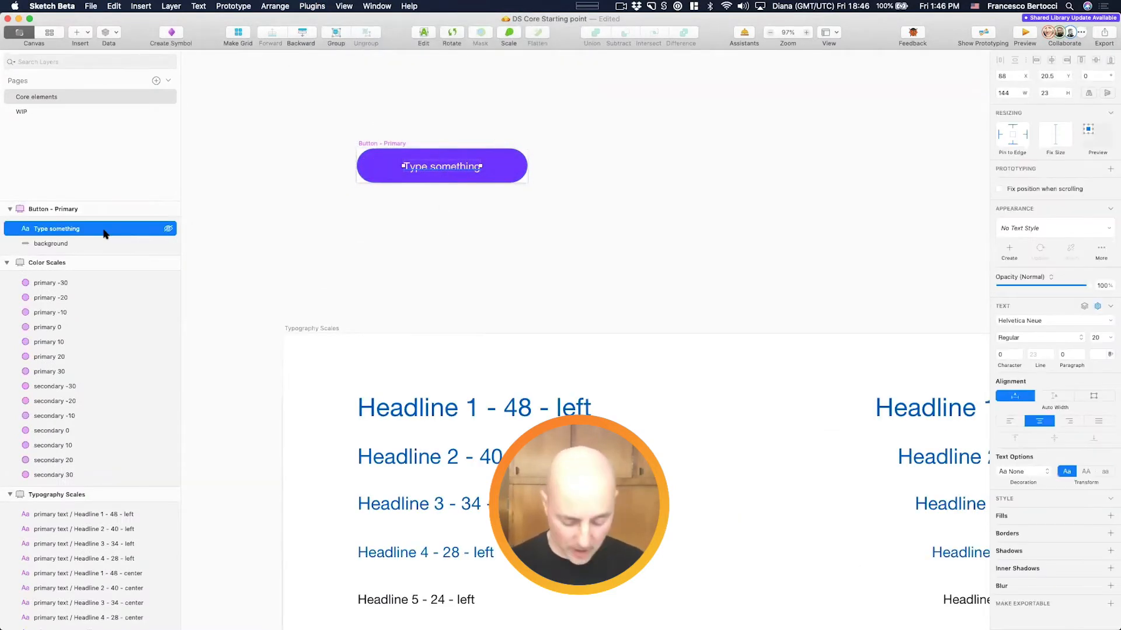
double_click(104, 230)
text(label)
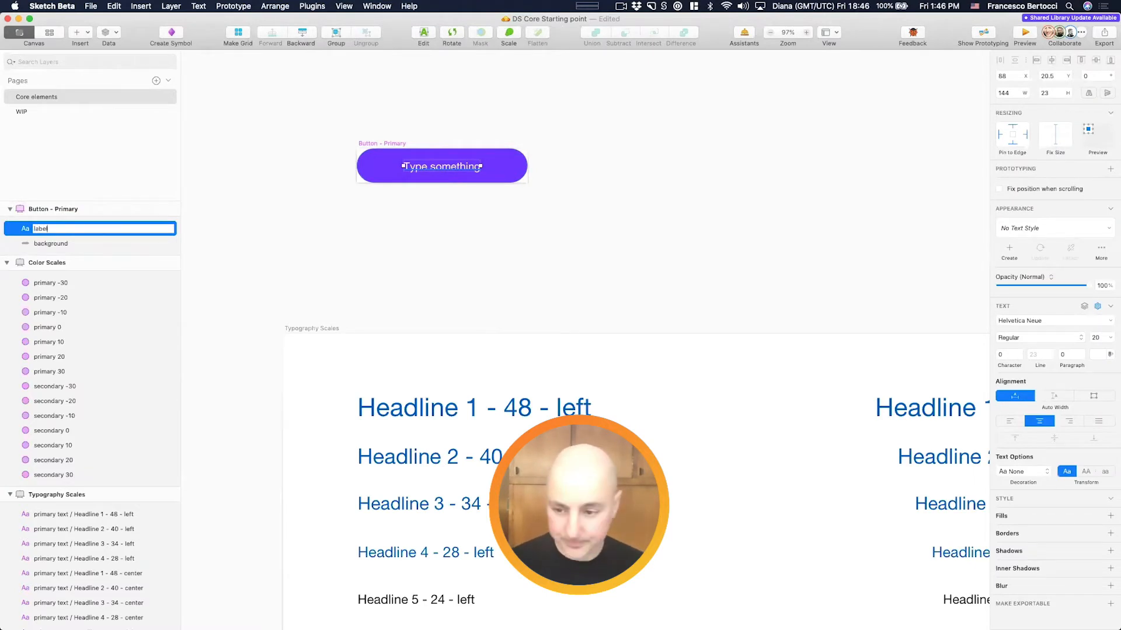
key(Return)
Step: Try to generate states from the Button - Primary background layer with the FF Generate States plugin
click(86, 241)
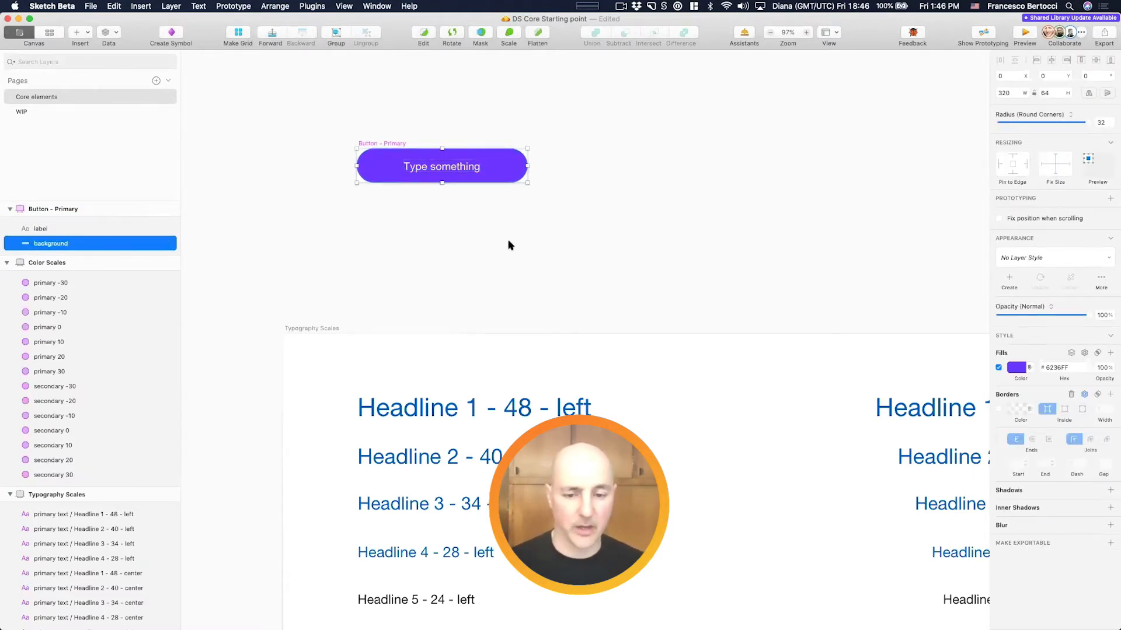
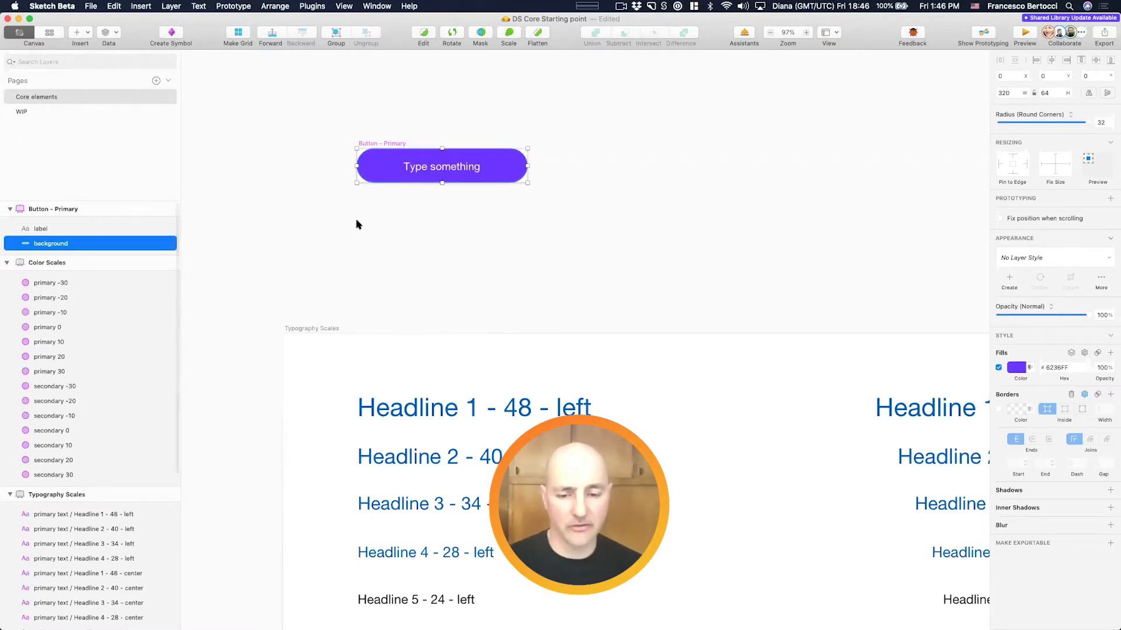
scroll(358, 223, right, 3)
scroll(358, 223, up, 2)
scroll(358, 224, right, 2)
scroll(358, 224, up, 1)
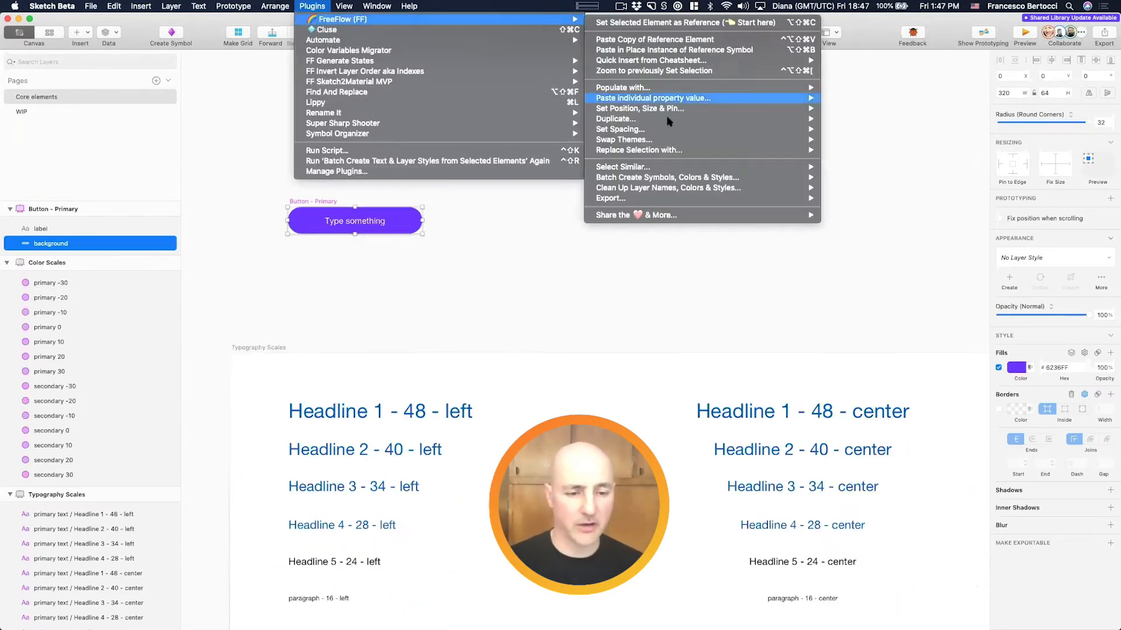
mouse_move(667, 142)
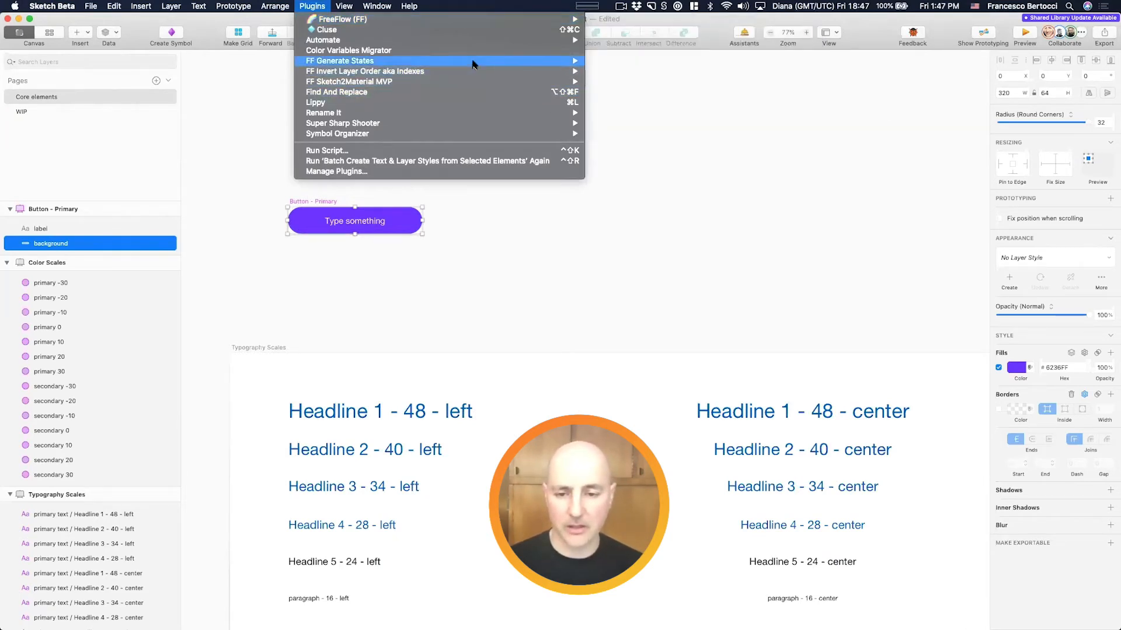
mouse_move(554, 63)
click(619, 62)
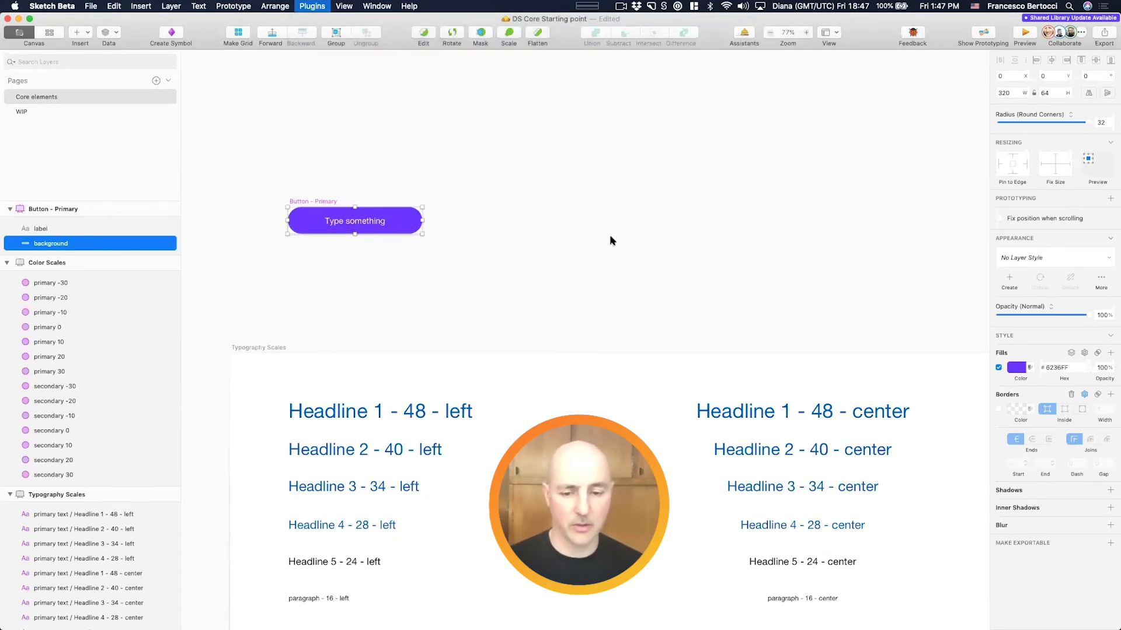
scroll(612, 252, down, 3)
key(super+z)
click(127, 212)
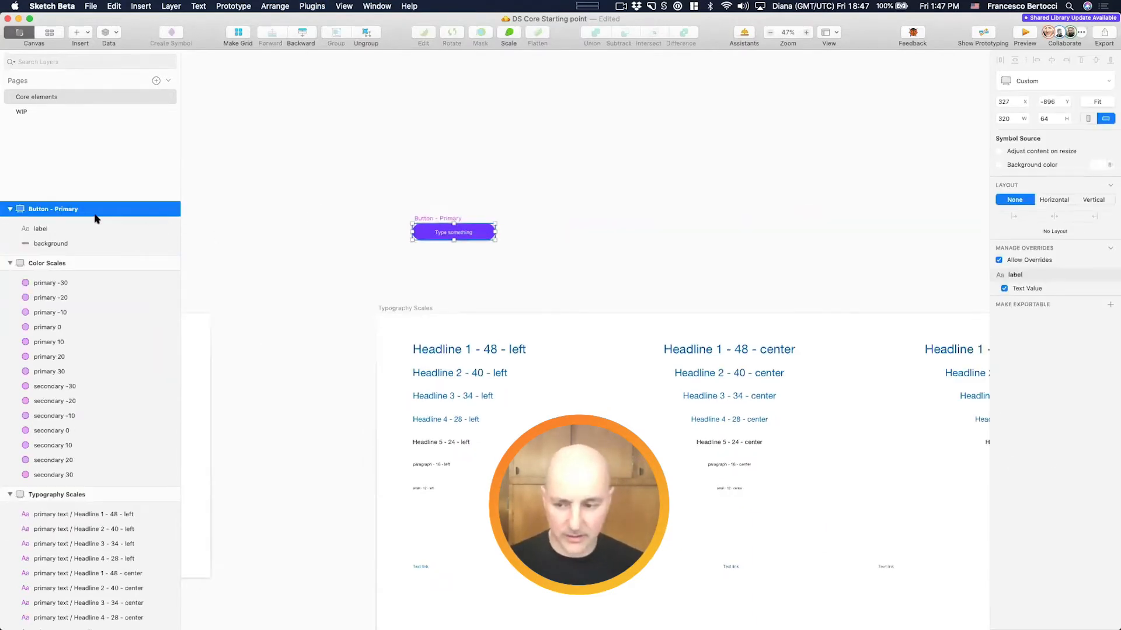
key(Return)
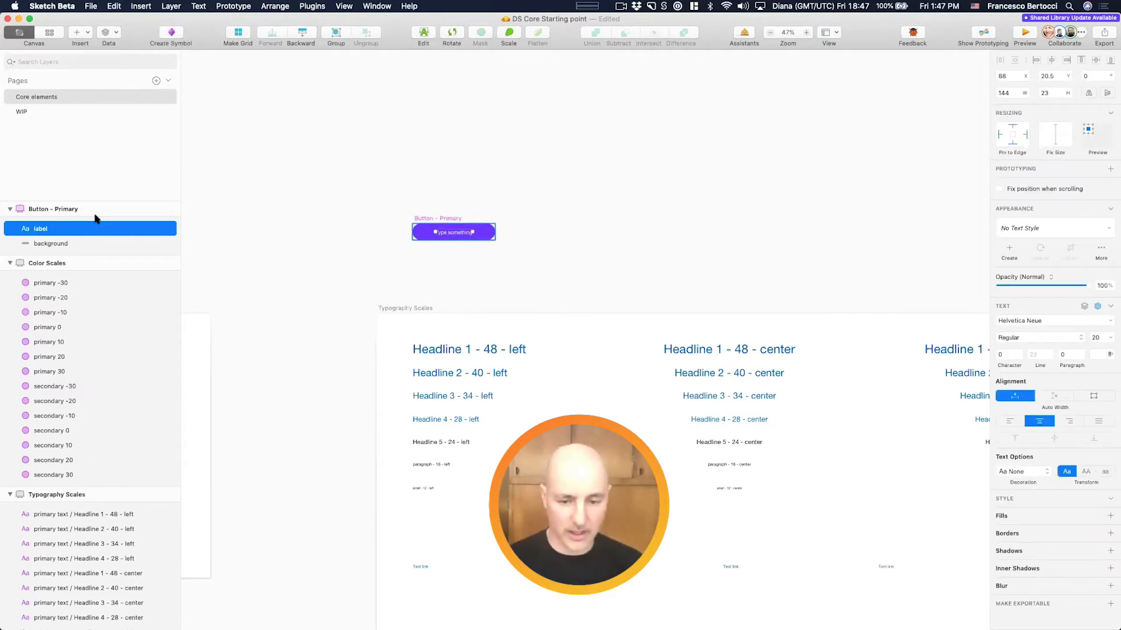
key(Return)
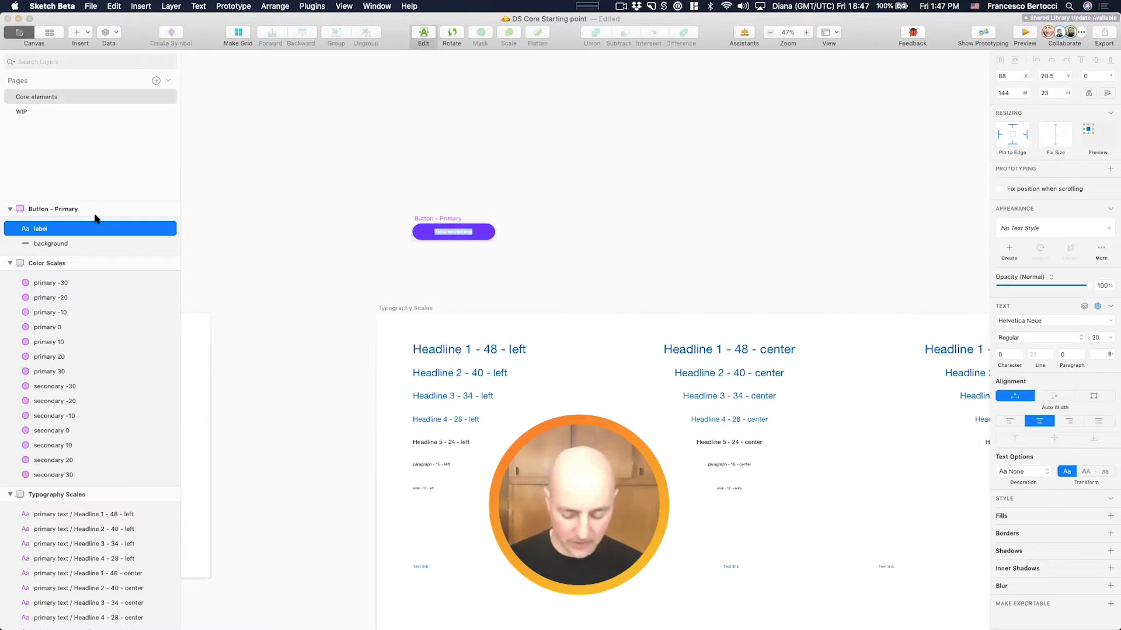
key(Escape)
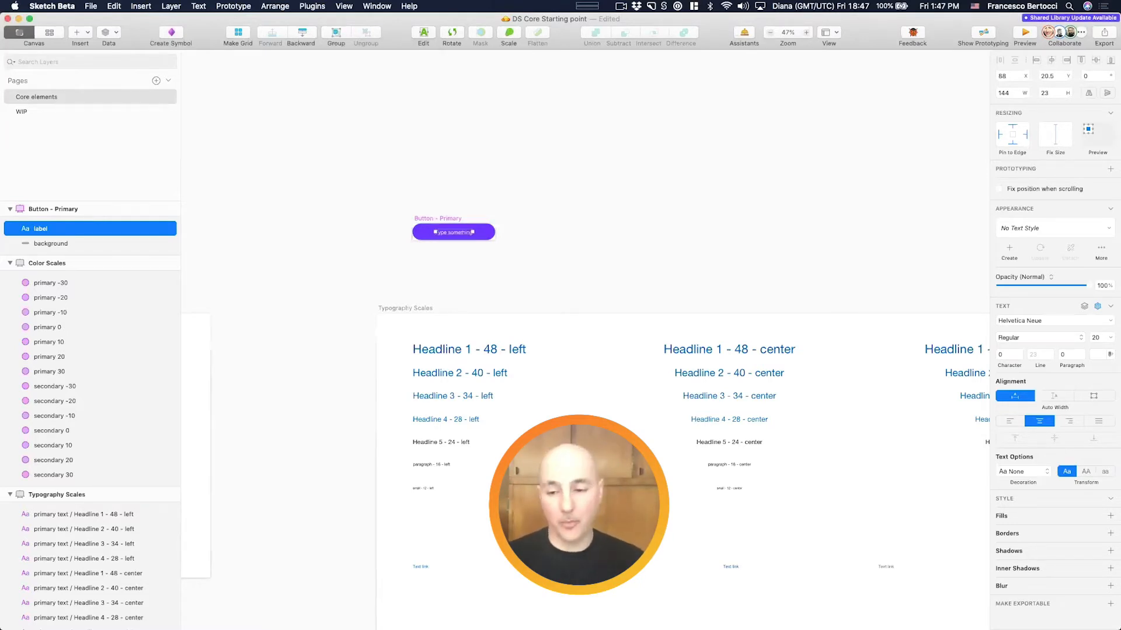
key(Escape)
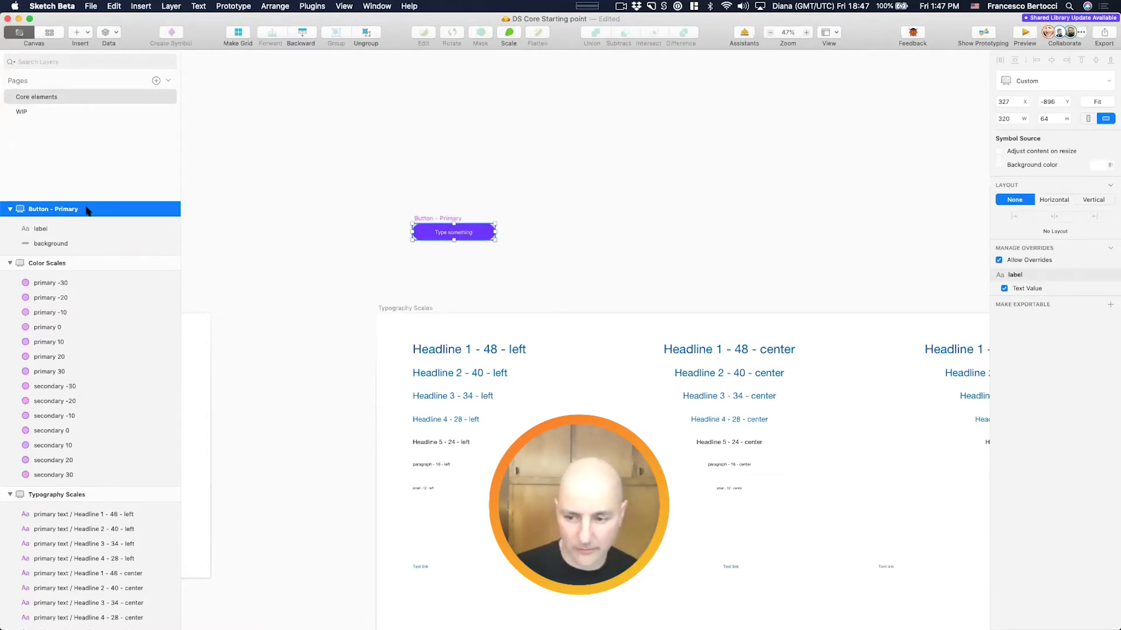
click(362, 188)
scroll(394, 194, down, 5)
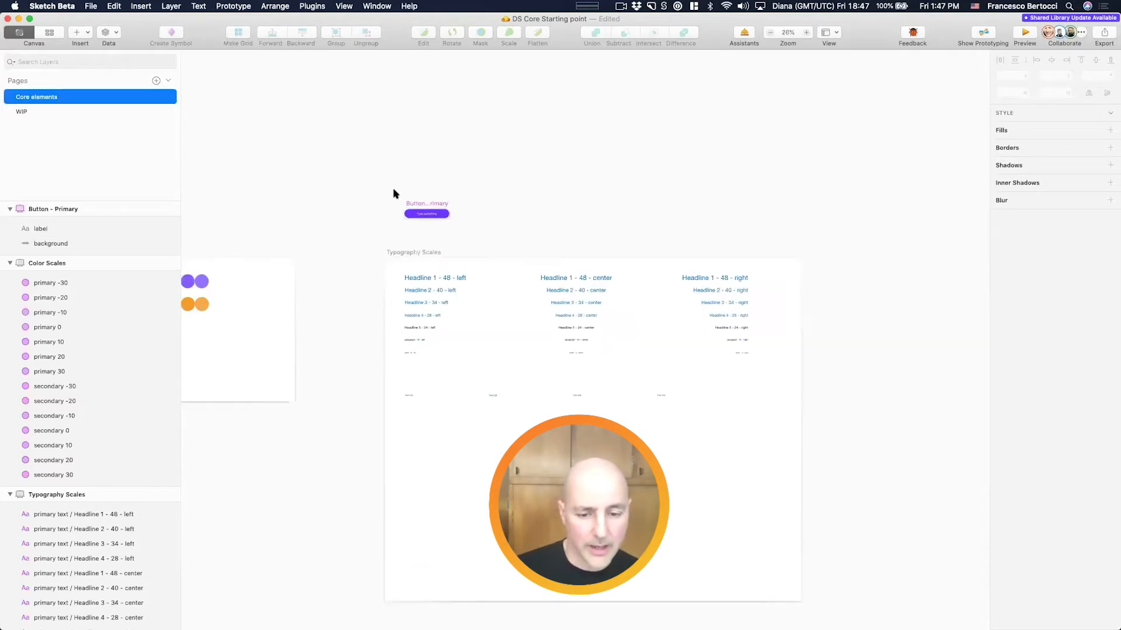
Step: Place a copy of the button background below the Text link row in the Typography Scales artboard and narrow it to 137 px
drag(407, 214, 392, 459)
scroll(393, 460, up, 3)
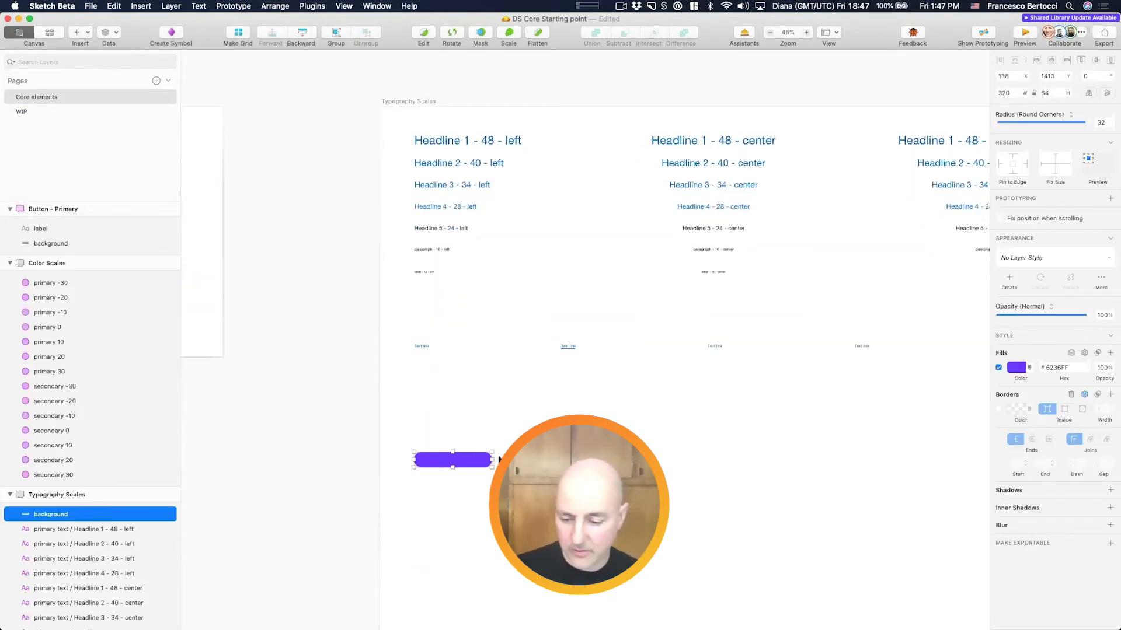
drag(492, 459, 447, 460)
click(463, 411)
drag(464, 411, 410, 509)
Step: Generate default, hover, pressed, tab and disabled state layers from the copied background by rerunning FF Generate Symbol States
click(312, 6)
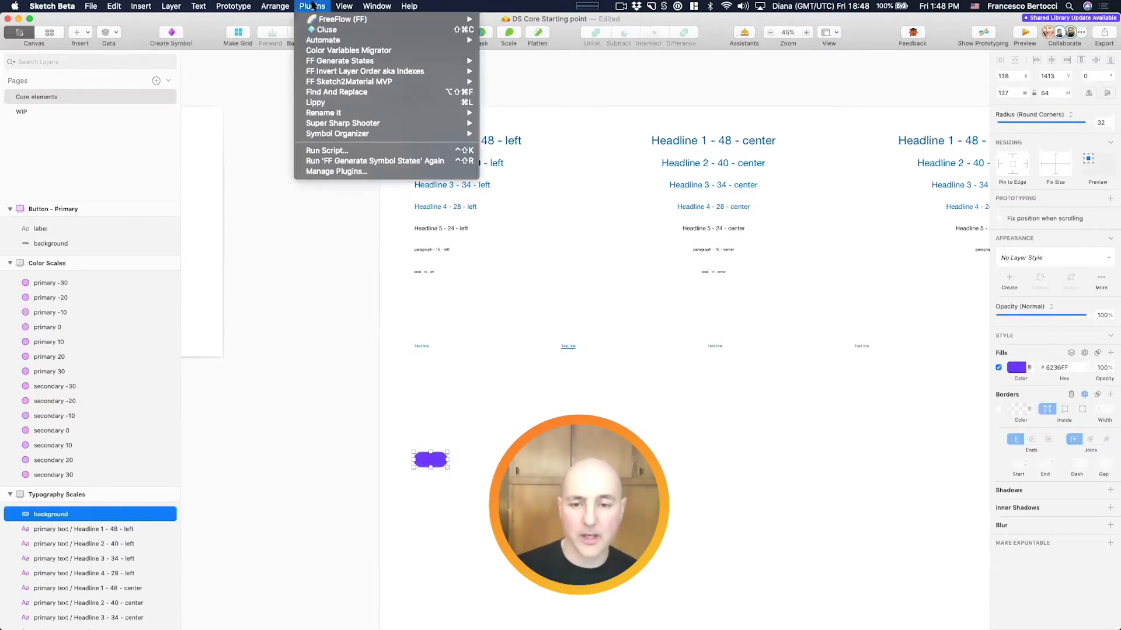
click(427, 163)
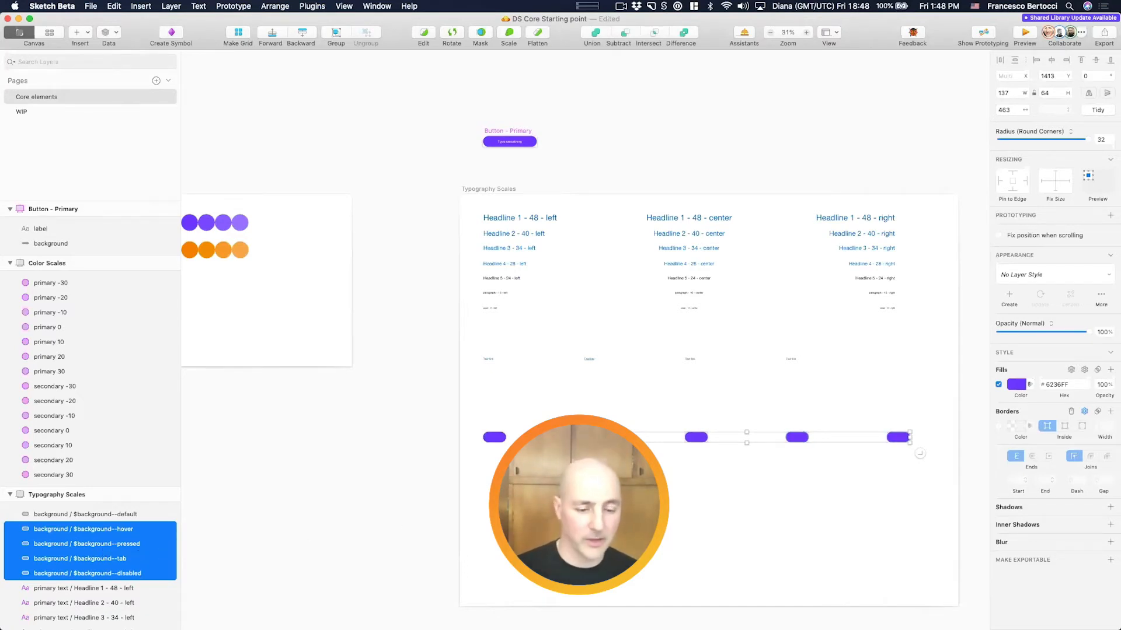
click(458, 240)
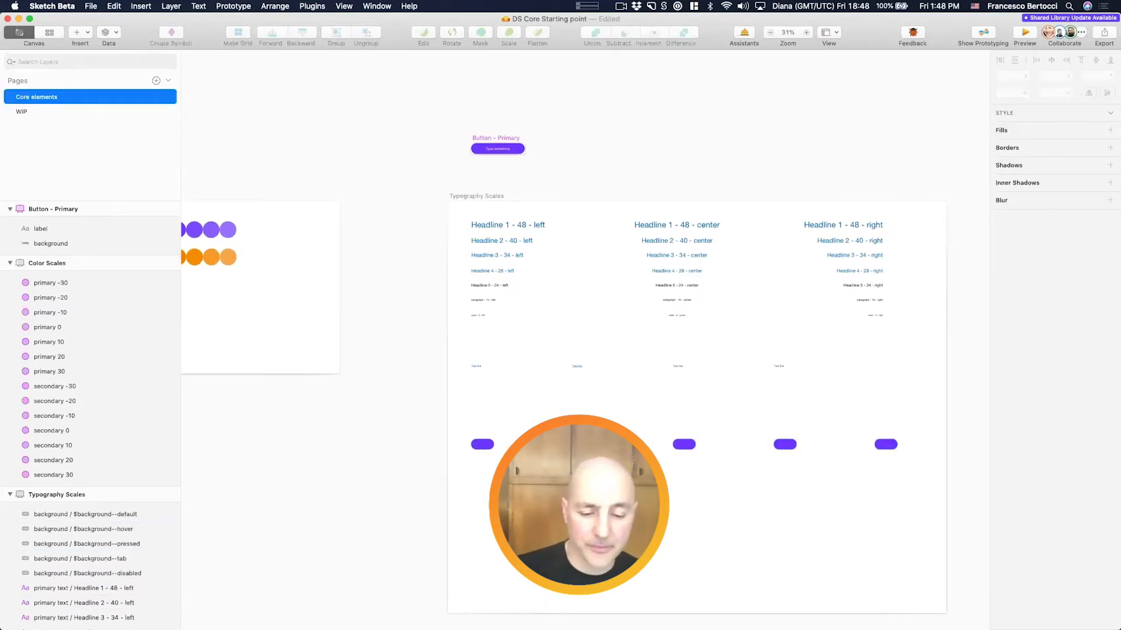
Step: Check which of this document's layer styles are available for the background layer in the Button - Primary symbol
click(479, 445)
scroll(517, 152, up, 5)
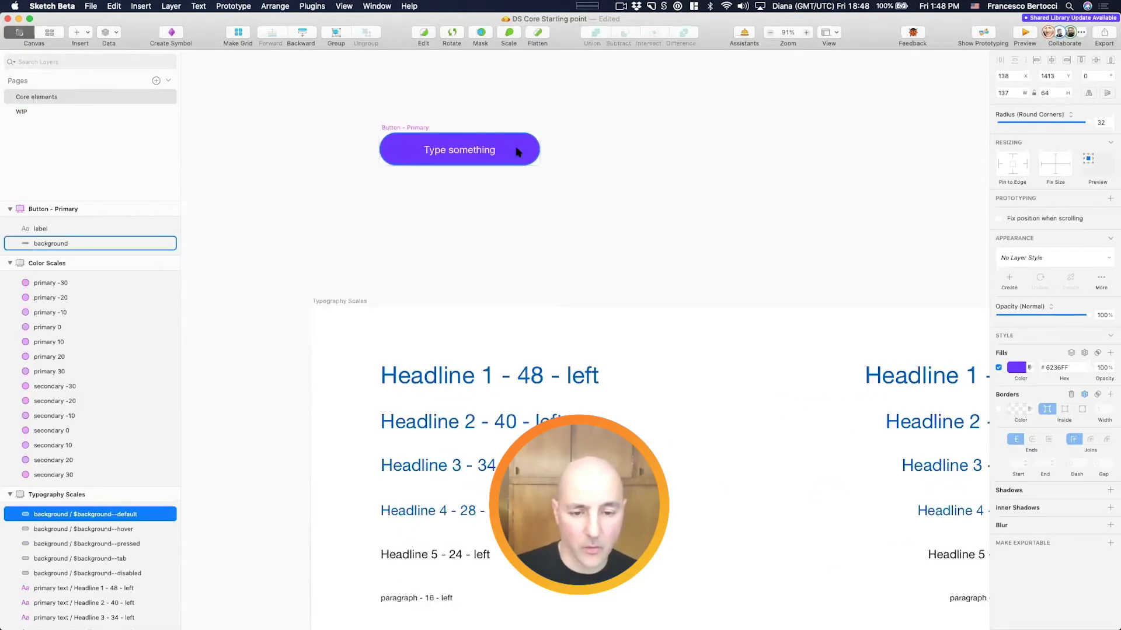
click(518, 150)
click(1045, 257)
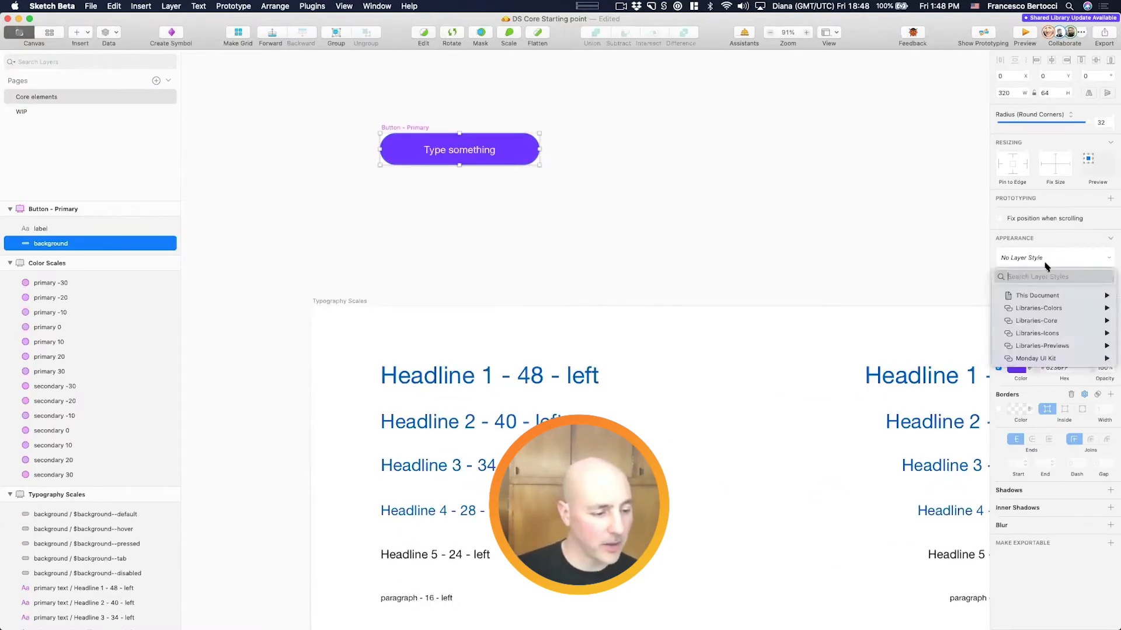
mouse_move(1045, 295)
mouse_move(974, 293)
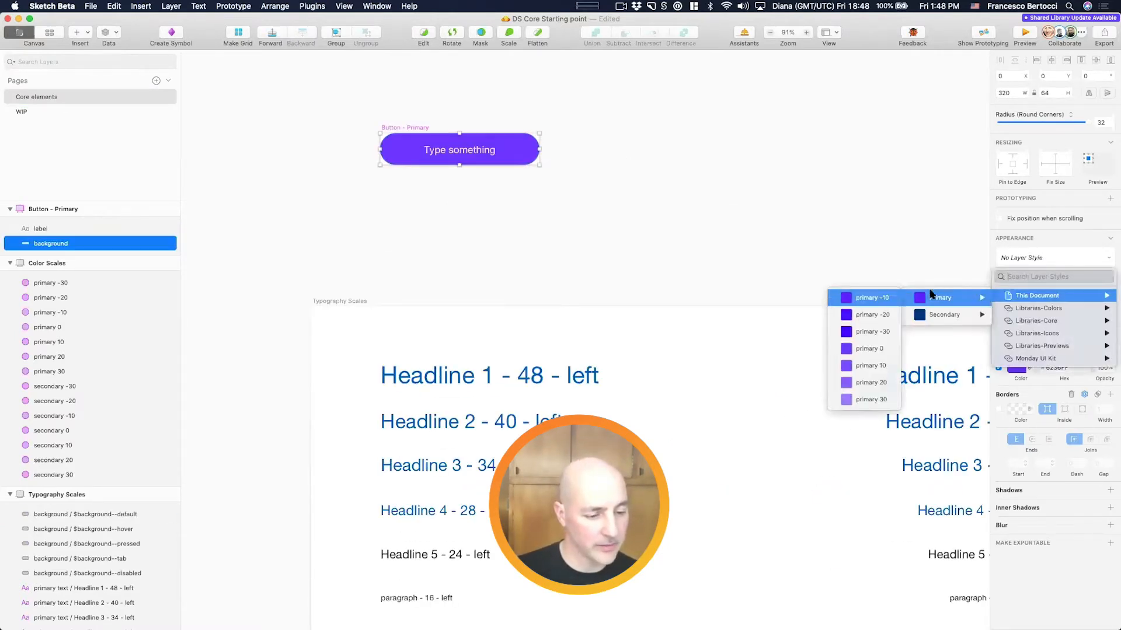
click(1044, 259)
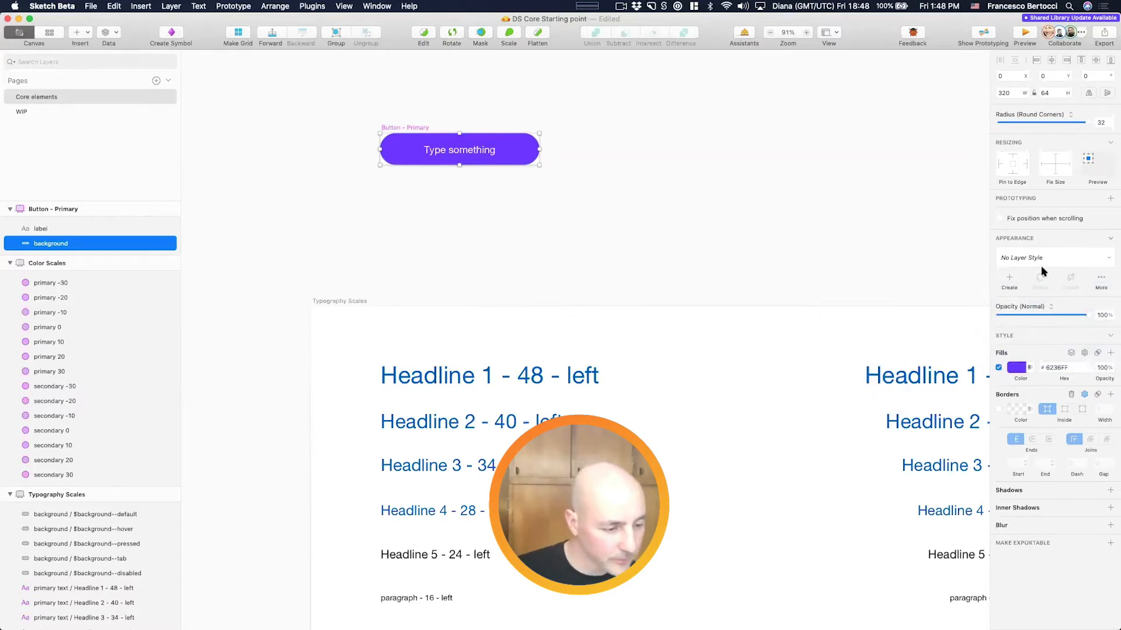
Step: Batch create layer styles from the five background state layers in the Typography Scales artboard with FreeFlow
scroll(806, 271, down, 5)
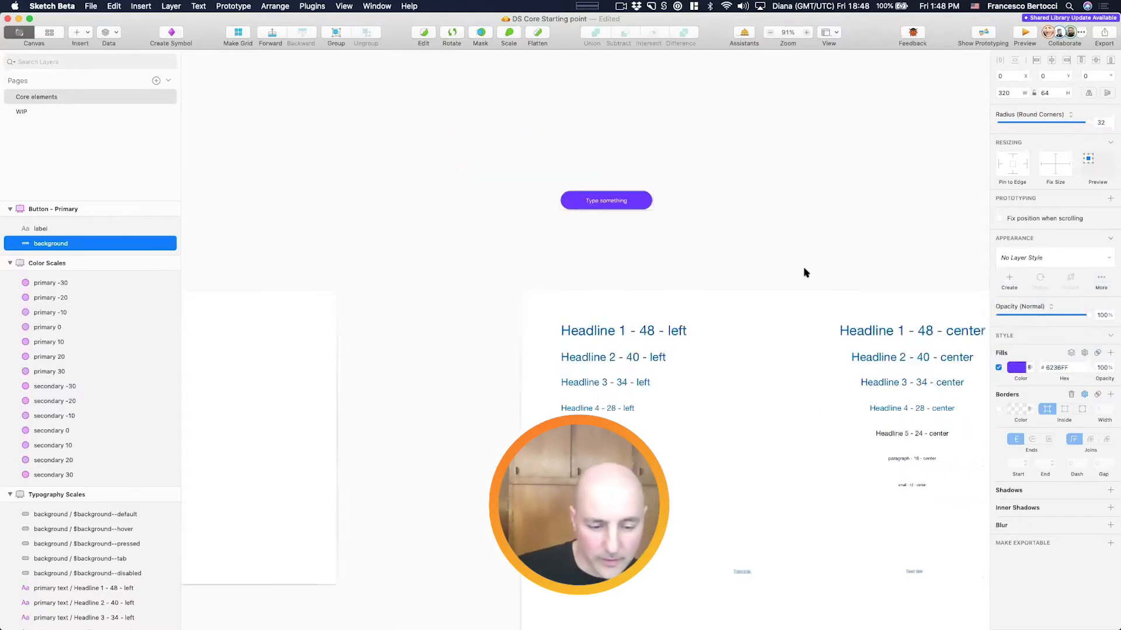
scroll(798, 268, right, 3)
scroll(798, 268, down, 2)
scroll(478, 479, down, 3)
drag(437, 494, 785, 543)
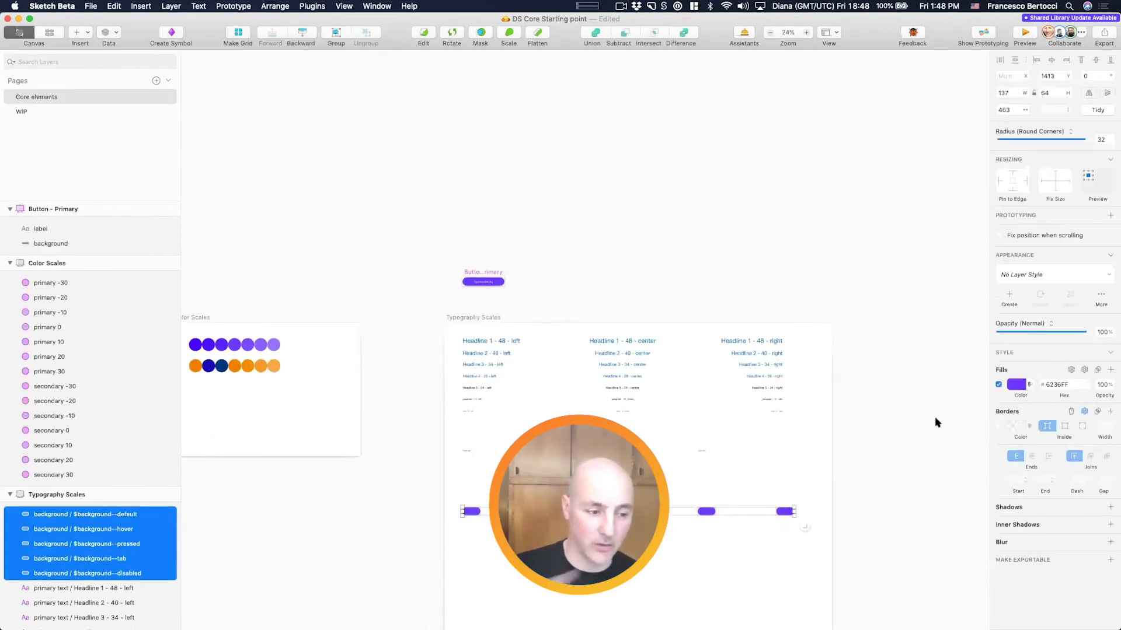
click(313, 6)
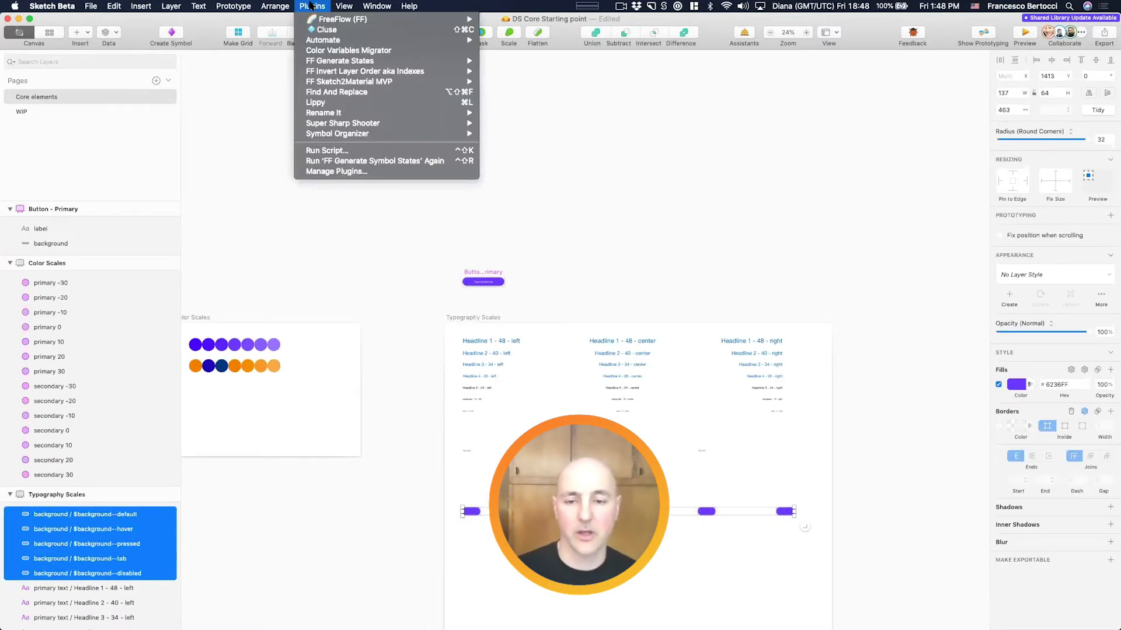
mouse_move(315, 20)
mouse_move(589, 98)
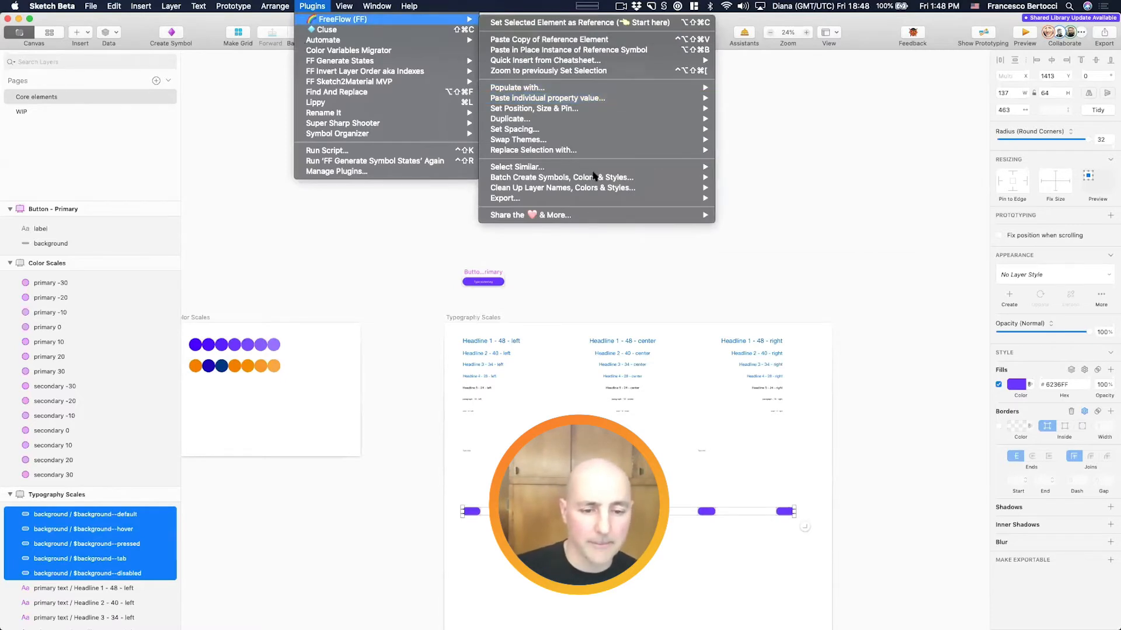
mouse_move(596, 177)
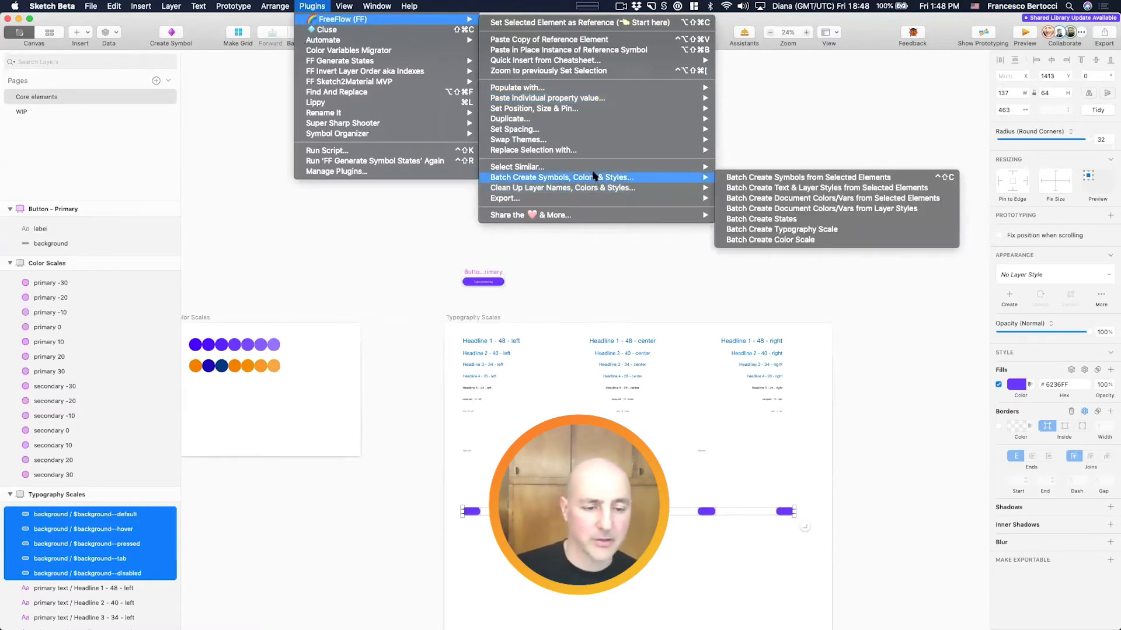
click(802, 188)
Step: Apply the document's $background--default layer style to the background layer of the Button - Primary symbol
click(491, 282)
key(super+2)
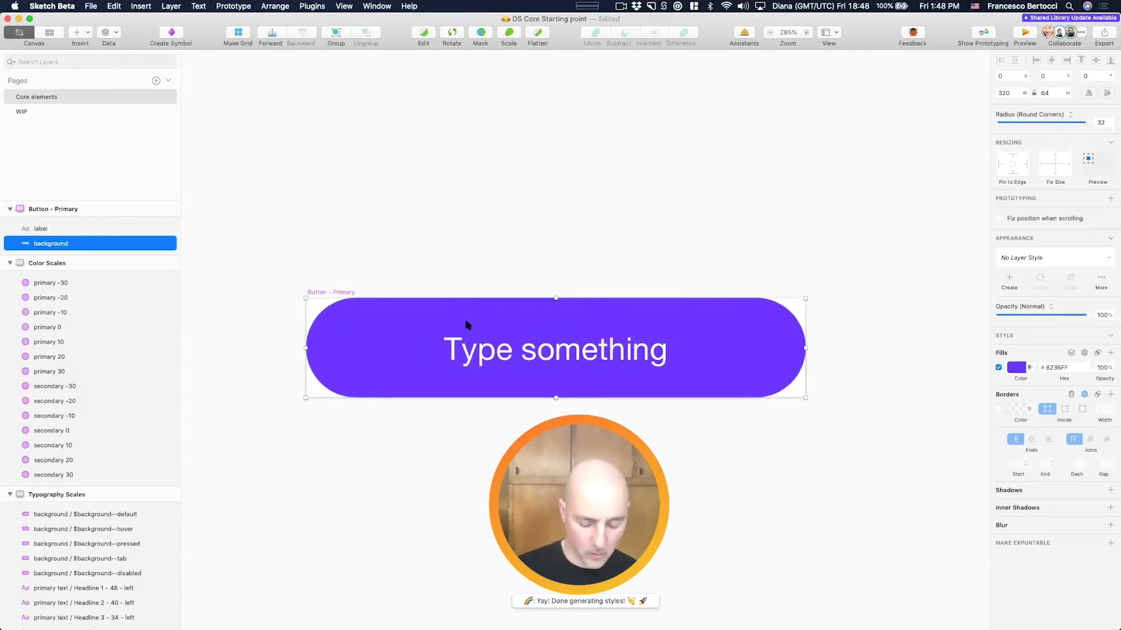
click(491, 281)
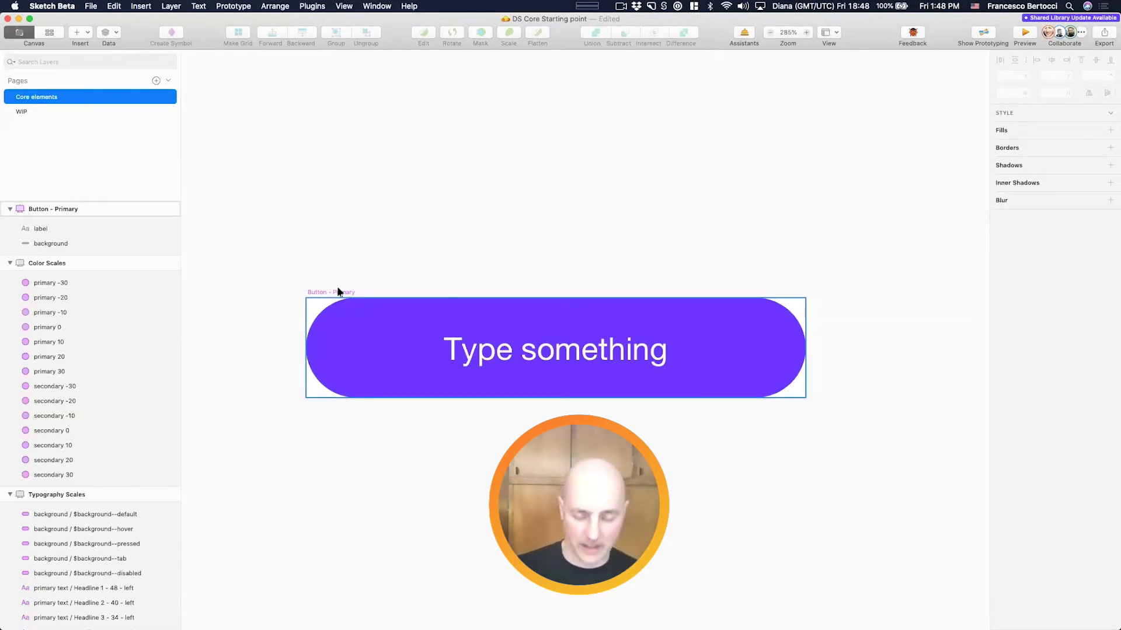
click(344, 312)
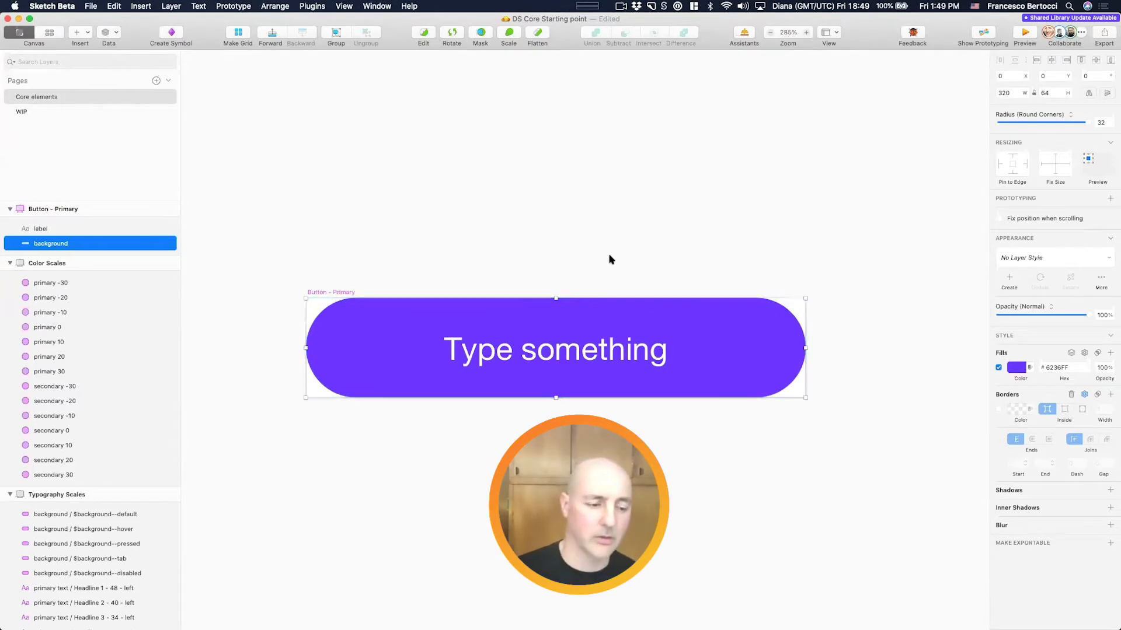
click(1021, 258)
mouse_move(1025, 296)
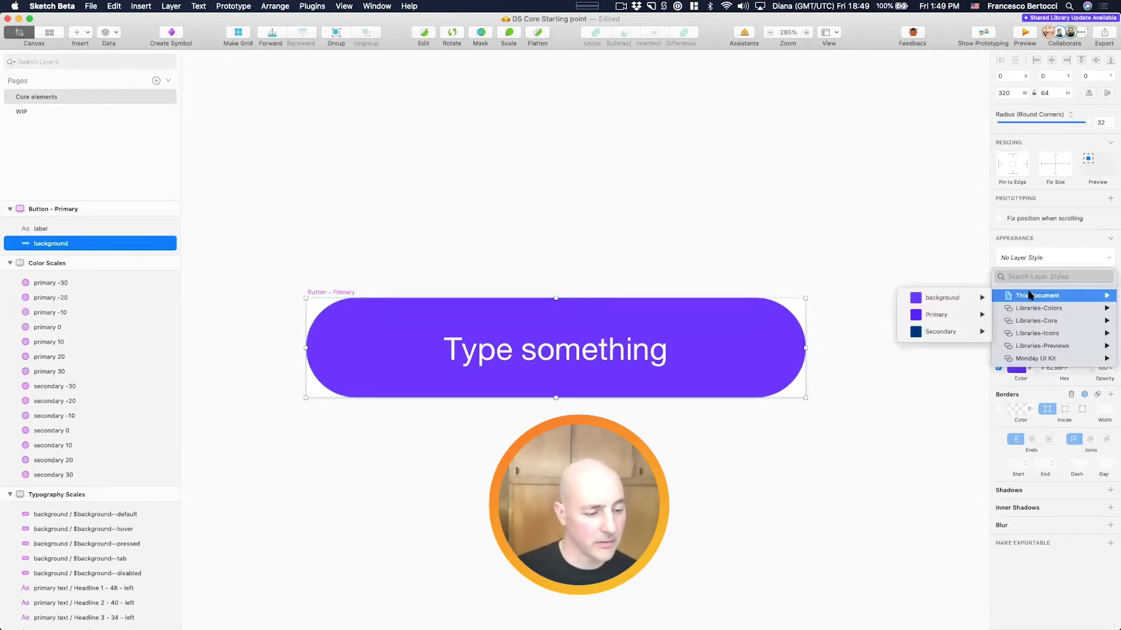
mouse_move(966, 298)
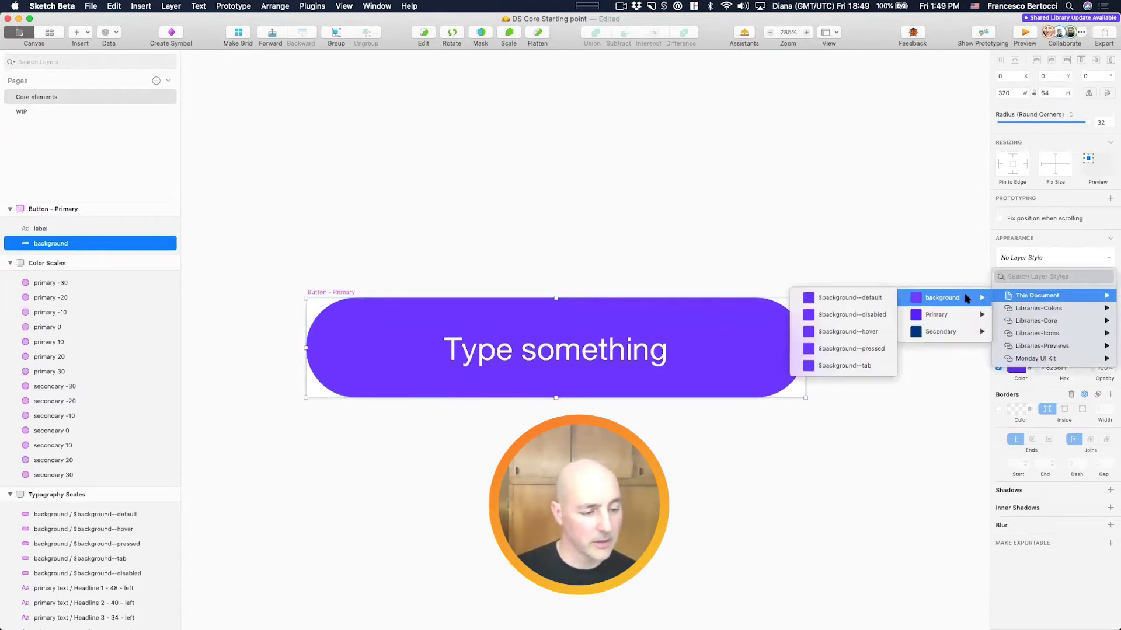
click(887, 298)
Step: Place a copy of the Button - Primary label between the Text link row and the background states, at about X 140, Y 1118.5
scroll(724, 251, down, 5)
scroll(723, 252, right, 3)
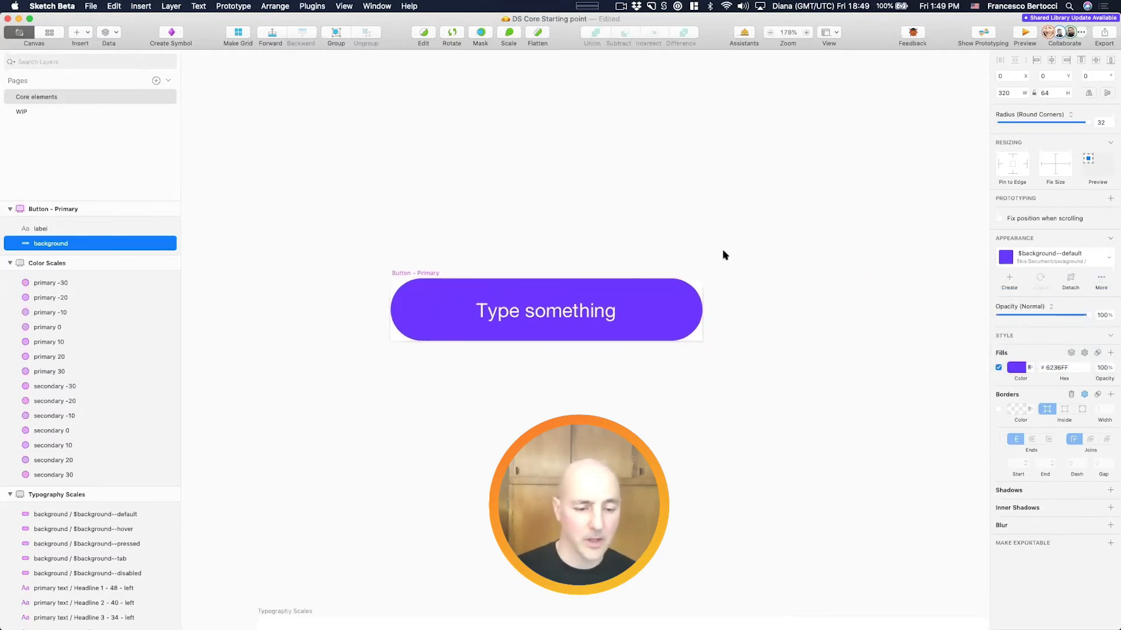
click(723, 251)
click(645, 285)
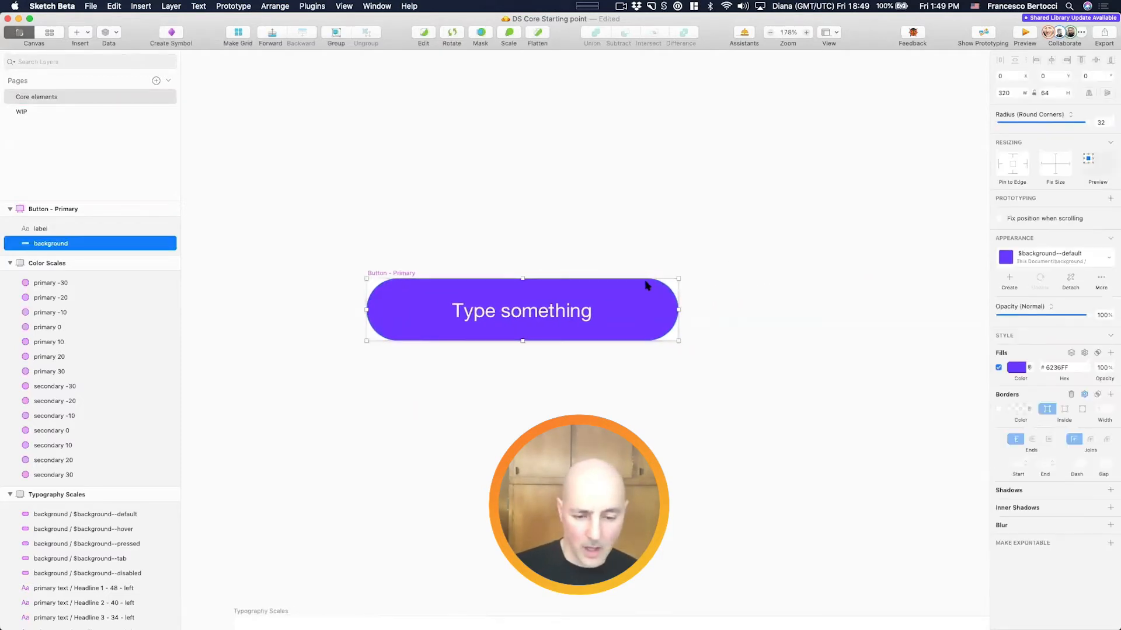
scroll(646, 289, down, 3)
scroll(584, 293, right, 2)
click(467, 312)
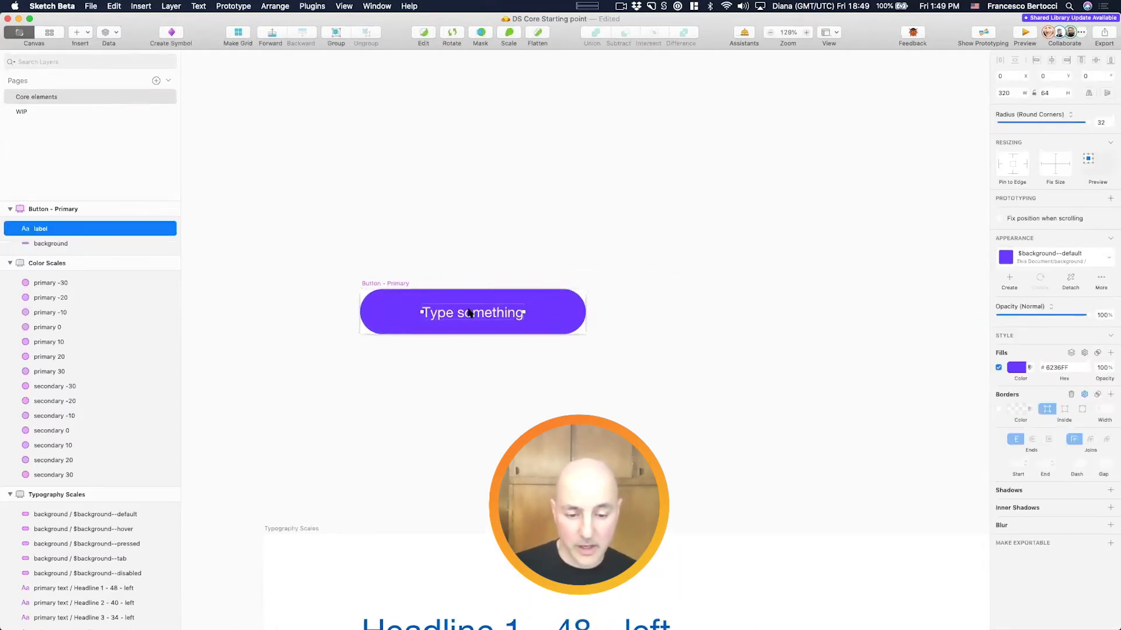
scroll(450, 271, down, 3)
scroll(442, 271, up, 4)
scroll(442, 271, down, 3)
scroll(442, 268, down, 5)
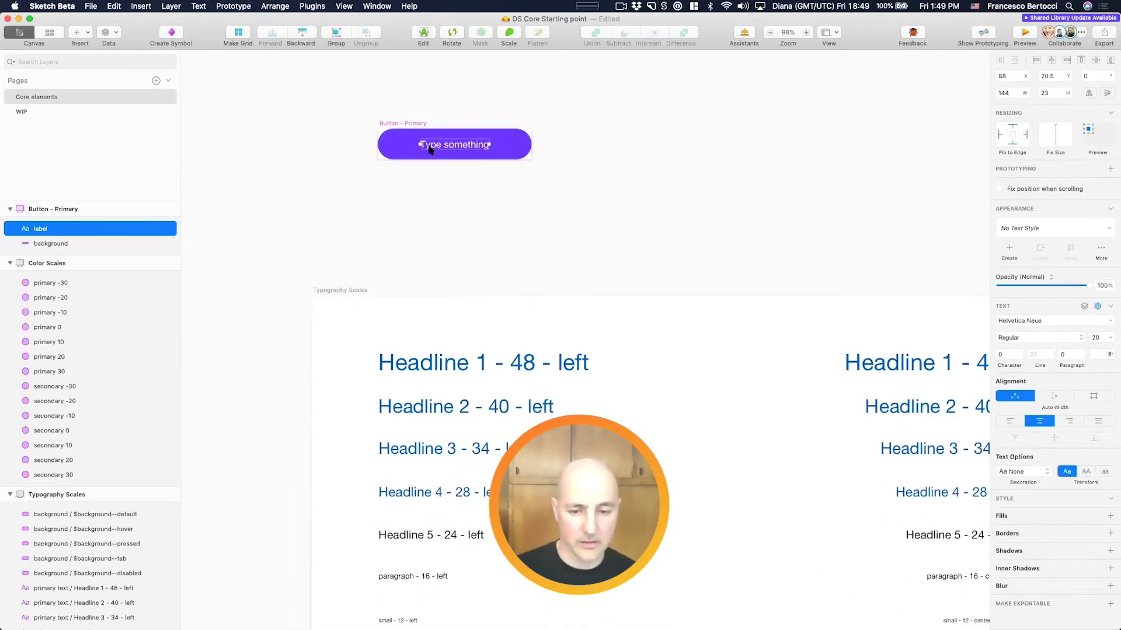
drag(415, 379, 380, 485)
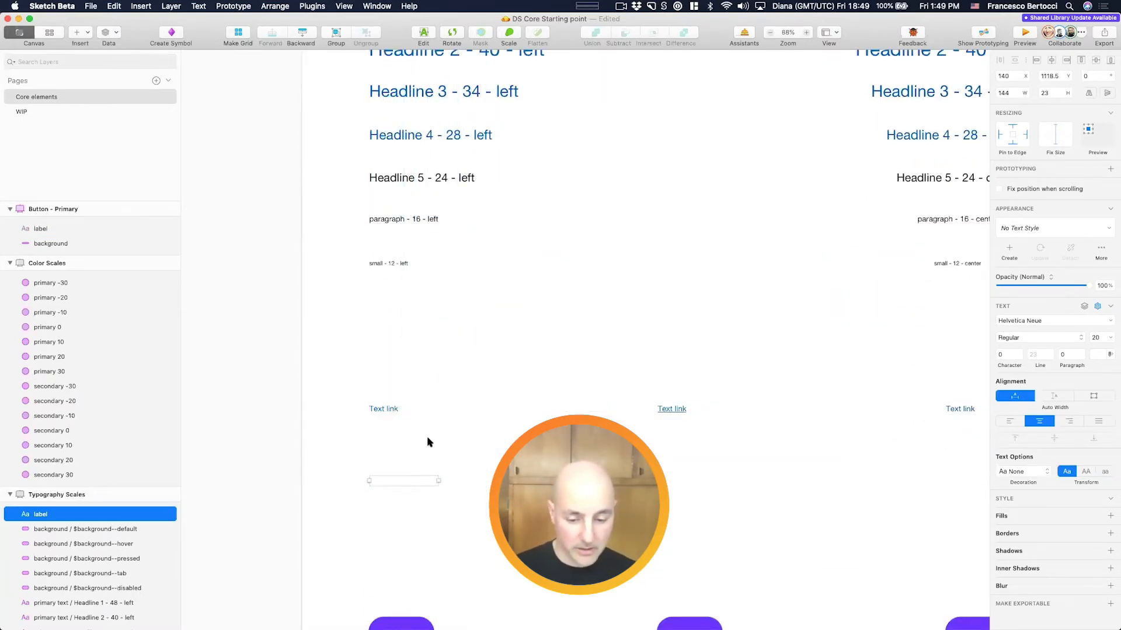
Step: Draw a purple rectangle about 2966 by 232 px across the Typography Scales artboard at Y 1056 and send it behind the copied label
scroll(428, 441, down, 5)
scroll(428, 442, right, 2)
key(r)
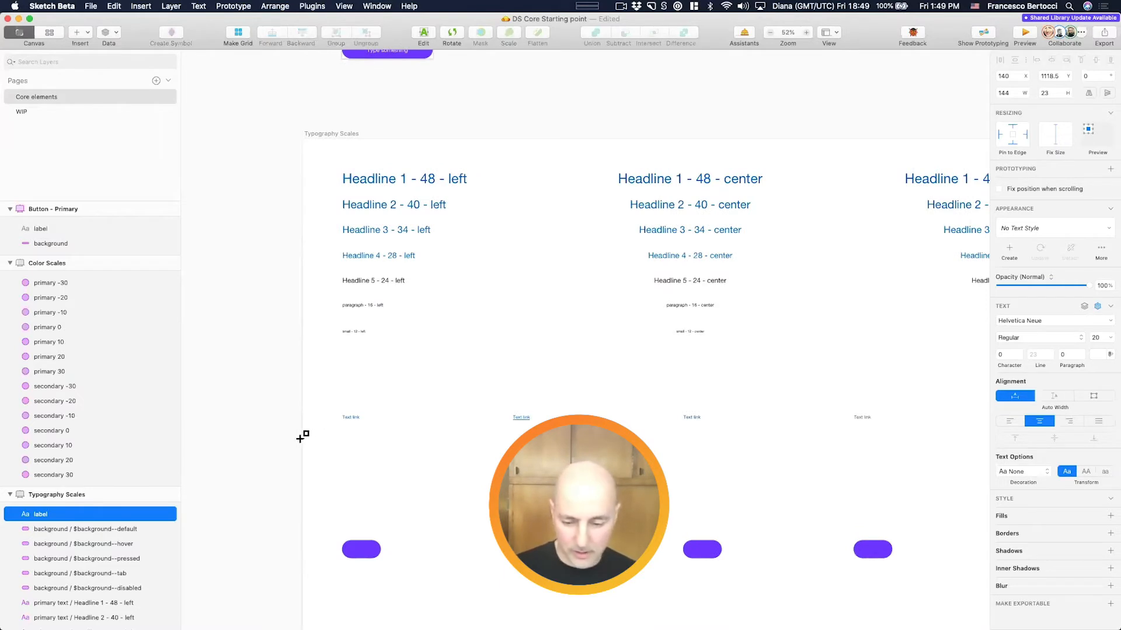
drag(304, 438, 993, 496)
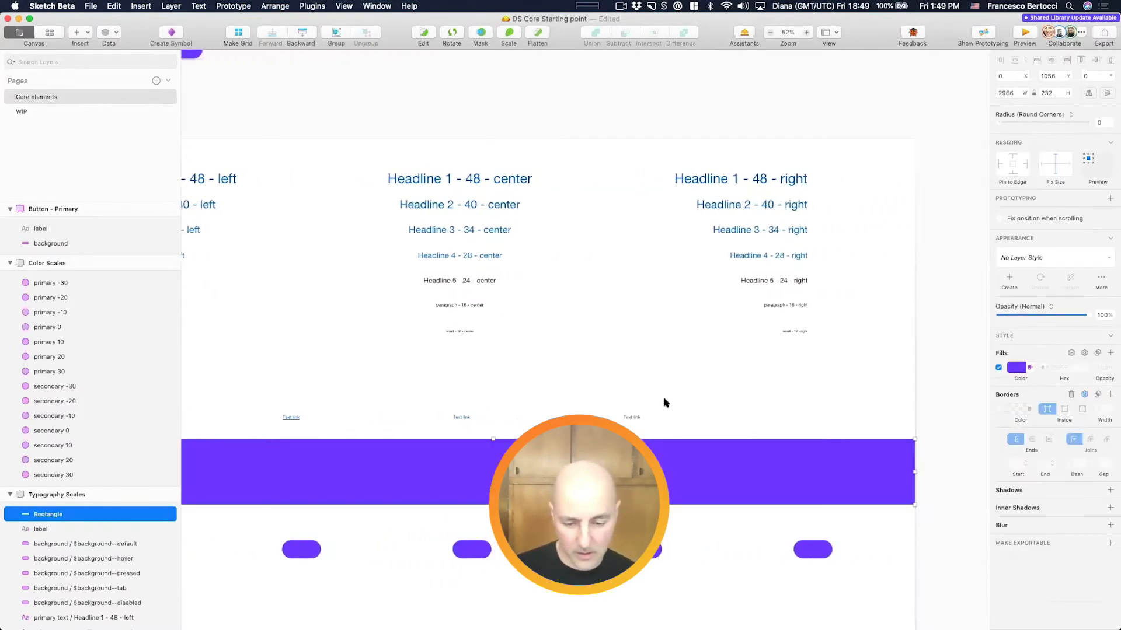
scroll(694, 401, down, 4)
key(super+alt+Down)
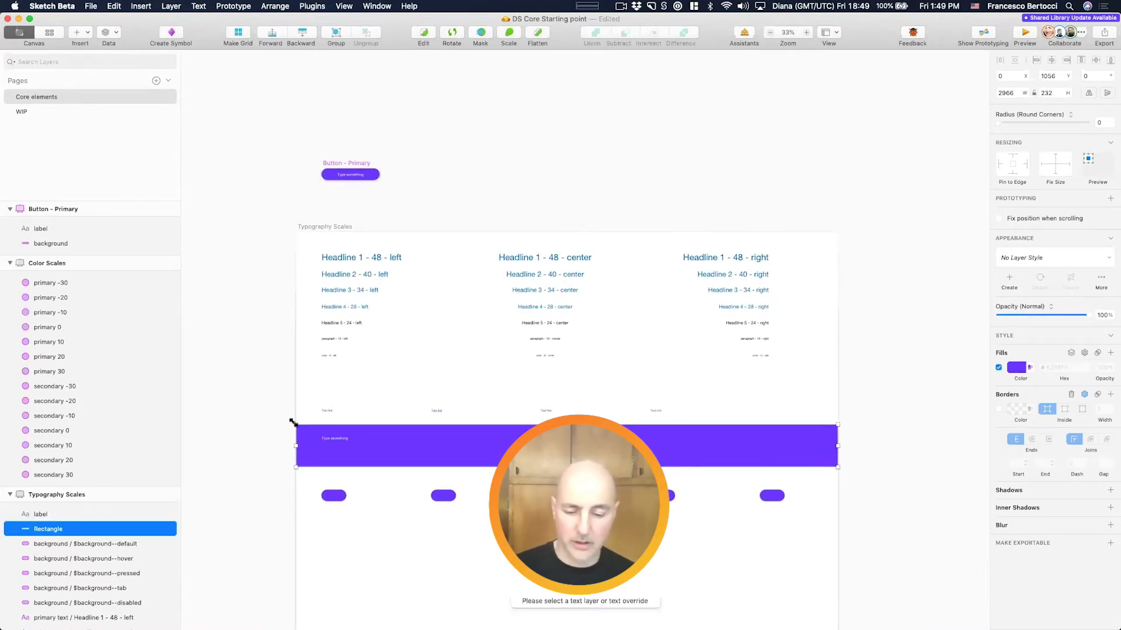
click(261, 425)
Step: Lock the purple Rectangle layer behind the copied label
scroll(261, 425, up, 4)
drag(311, 449, 514, 475)
click(131, 529)
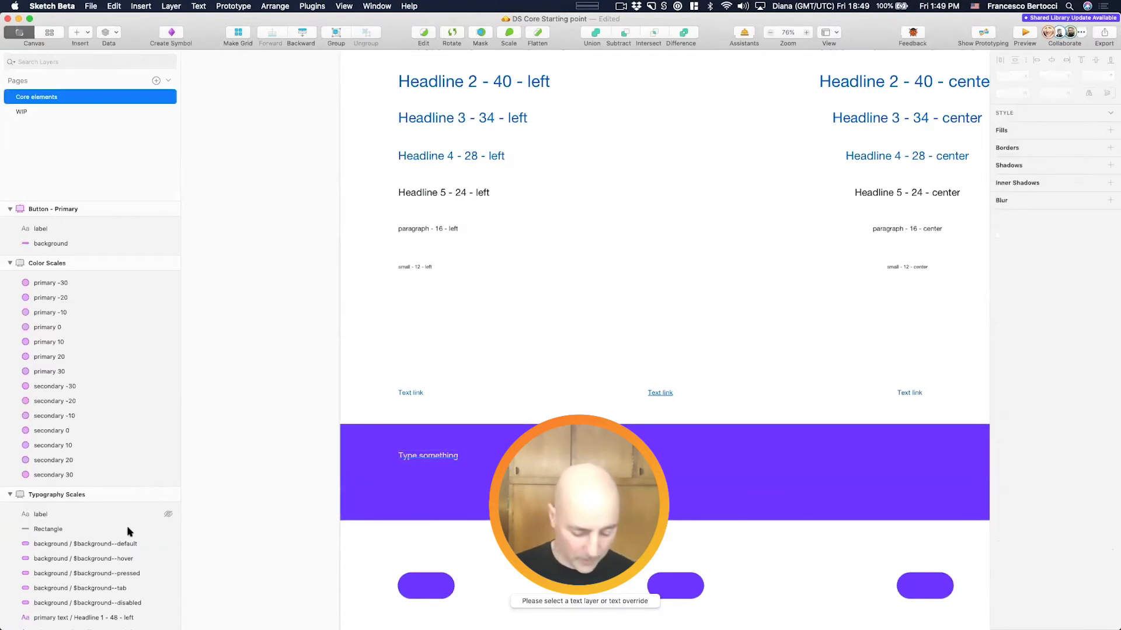
key(super+shift+l)
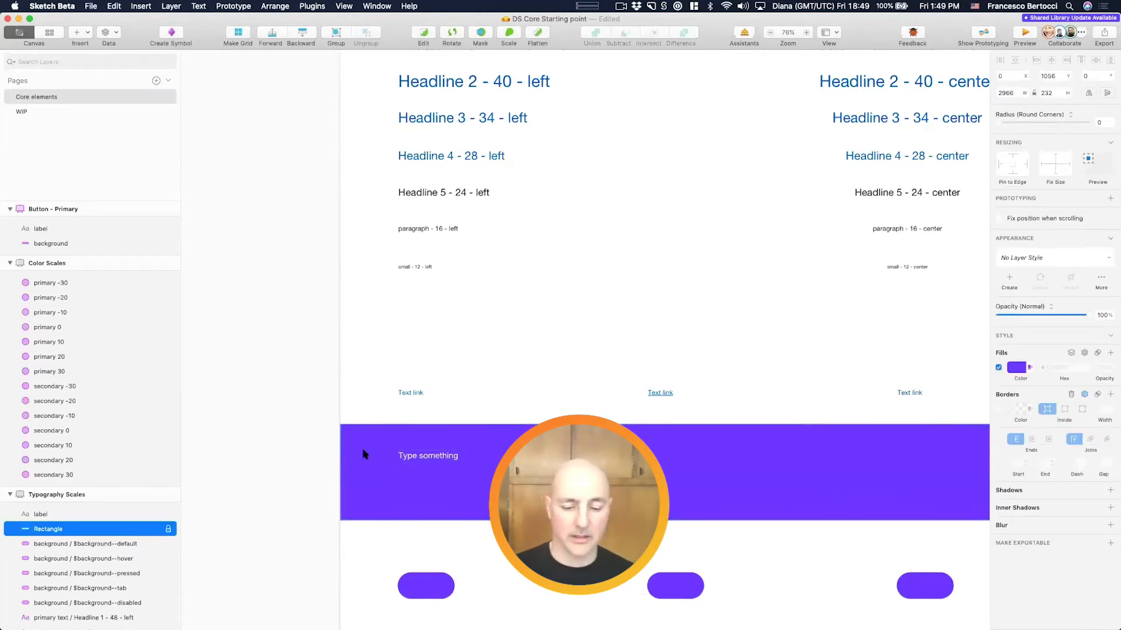
Step: Generate default, hover, pressed, tab and disabled state layers from the copied label with FF Generate States
scroll(413, 449, right, 1)
click(413, 448)
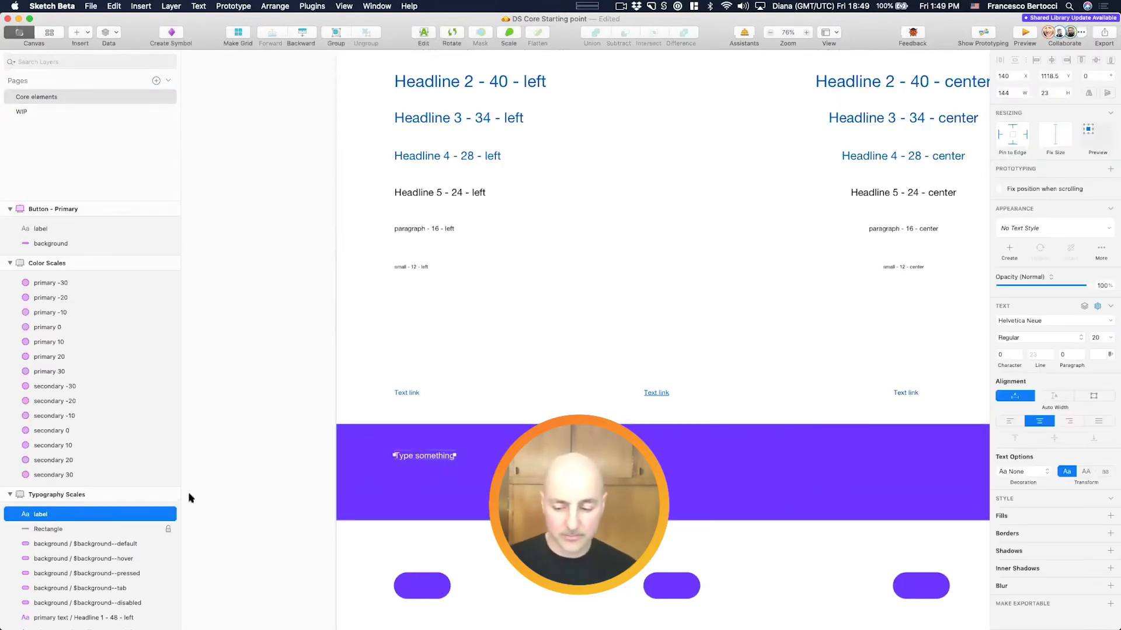
click(302, 7)
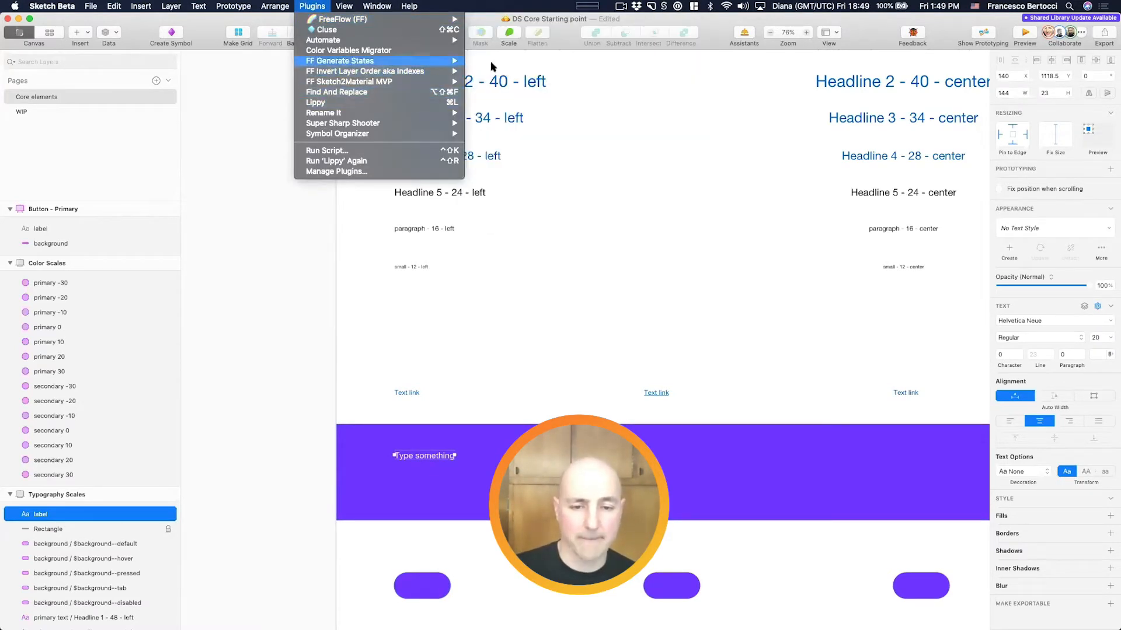
click(507, 61)
scroll(536, 385, left, 3)
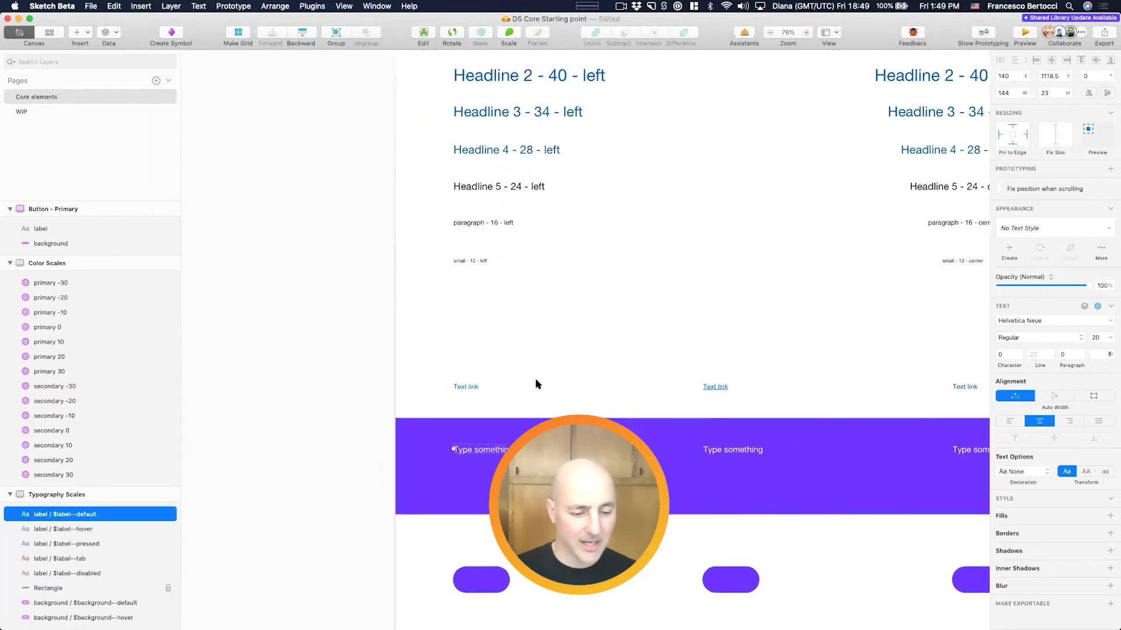
scroll(536, 384, down, 5)
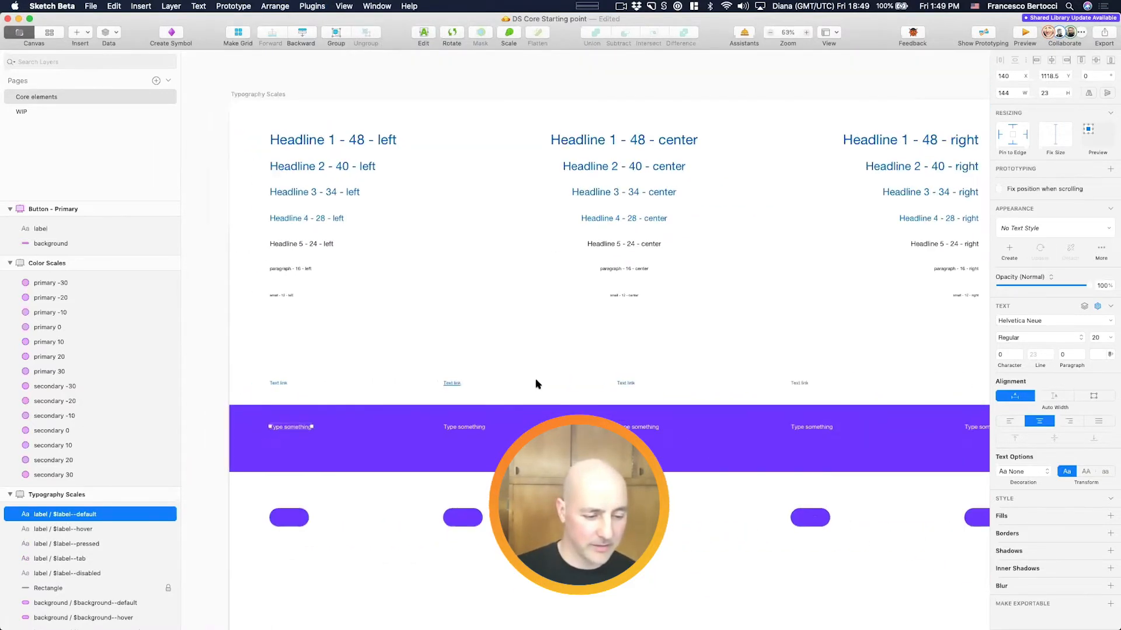
scroll(536, 385, right, 3)
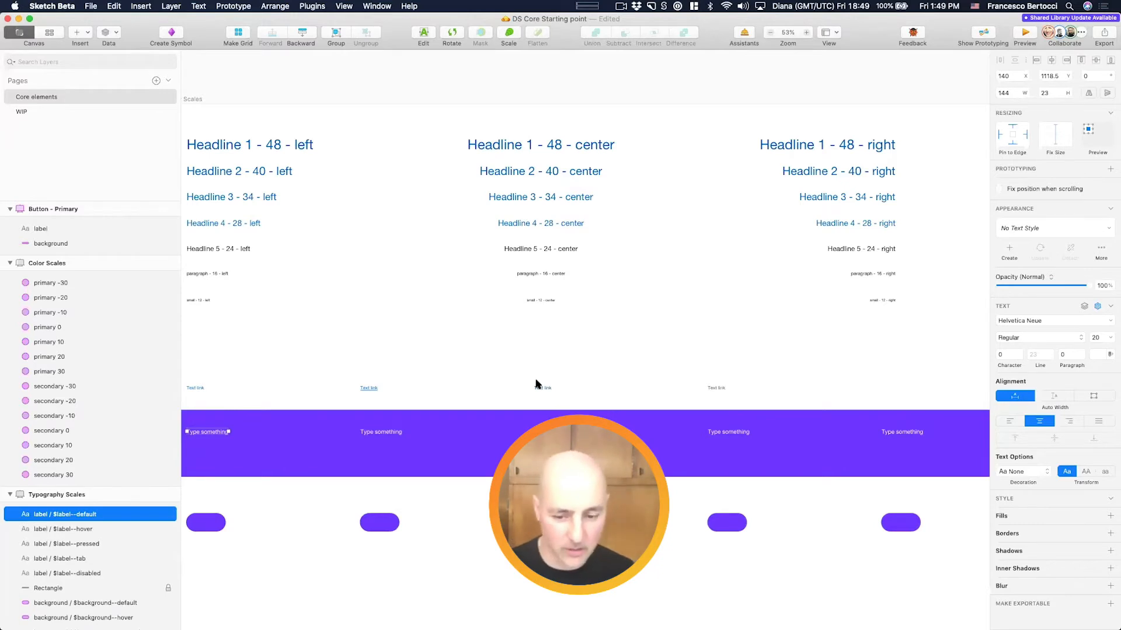
Step: Set the opacity of the hover state label on the purple band to 80%
key(Tab)
scroll(514, 386, up, 5)
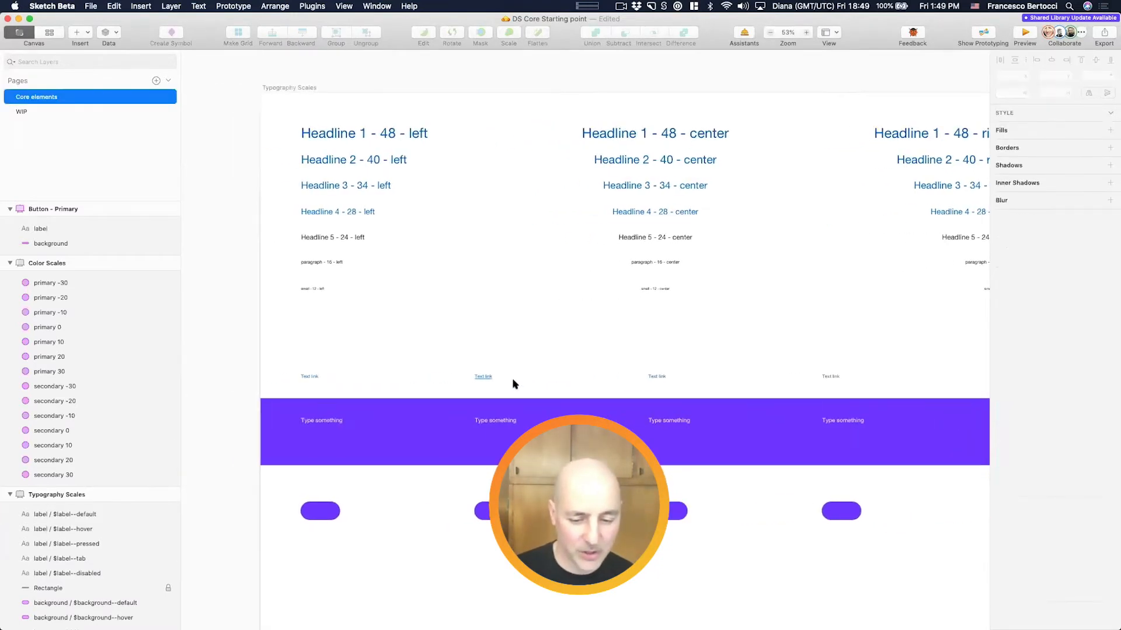
scroll(565, 372, down, 3)
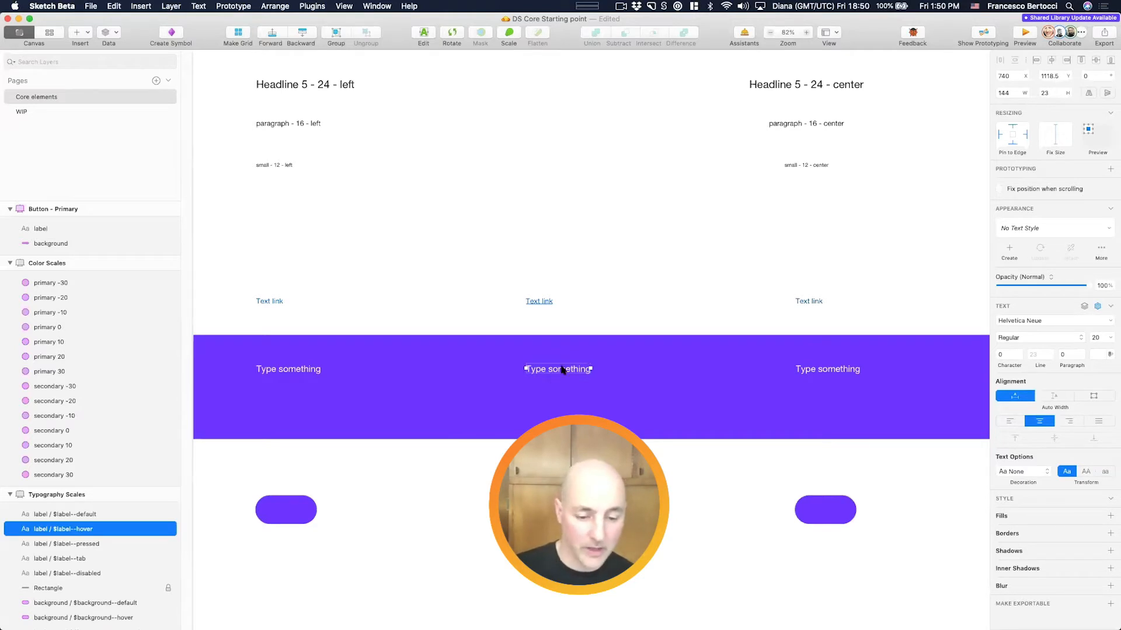
drag(1090, 287, 1070, 285)
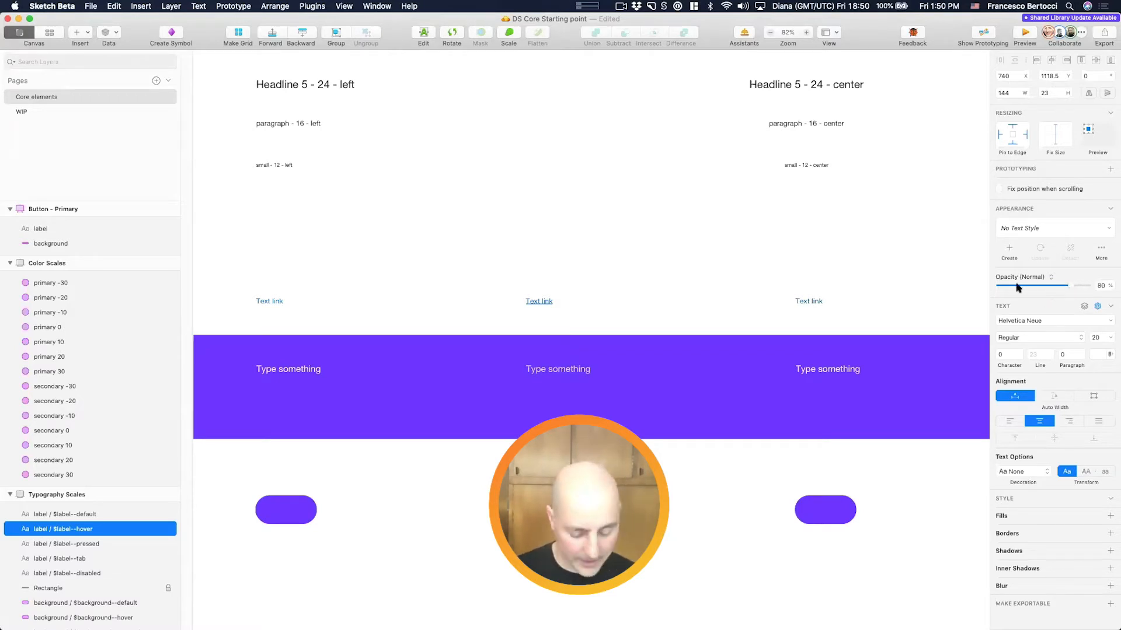
key(0)
key(8)
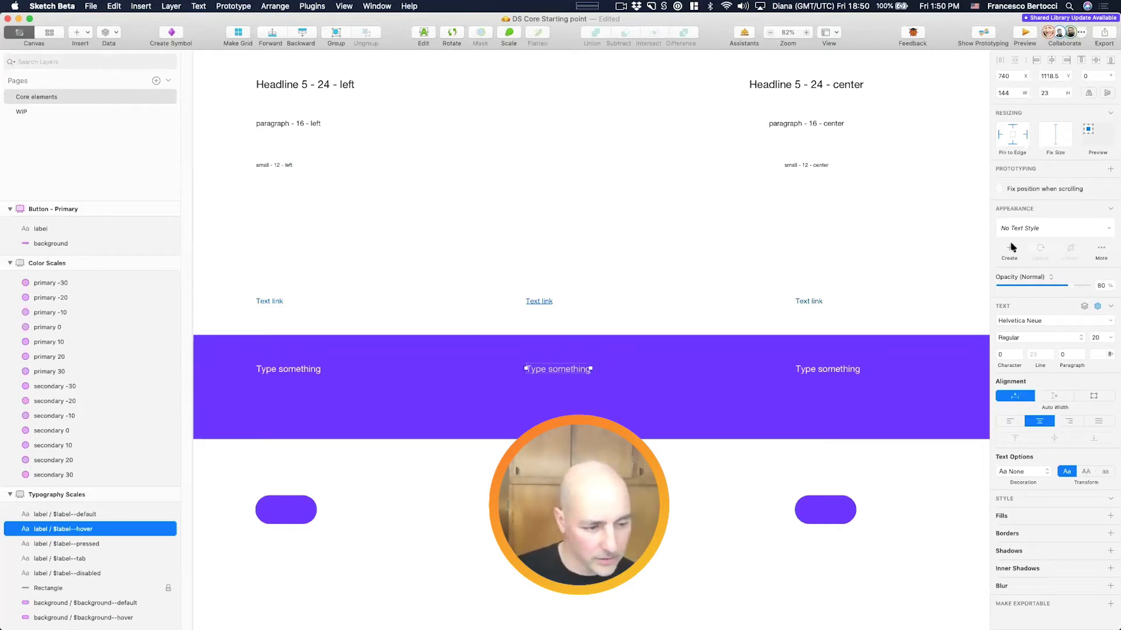
Step: Apply the primary+10 color variable to the text of the pressed state label
click(838, 369)
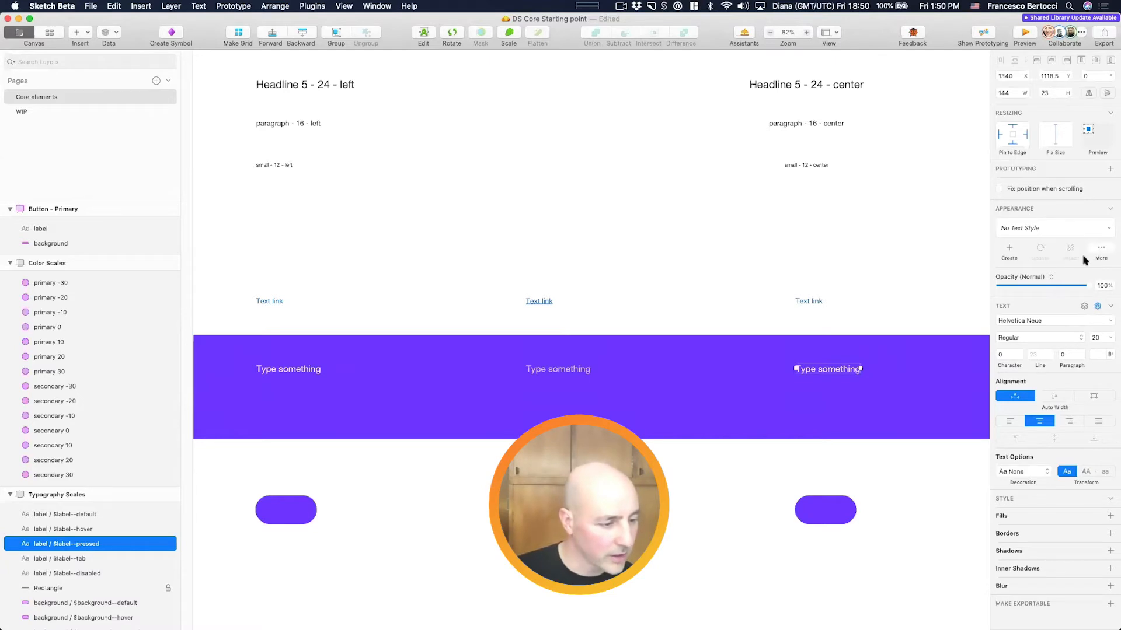
click(1100, 355)
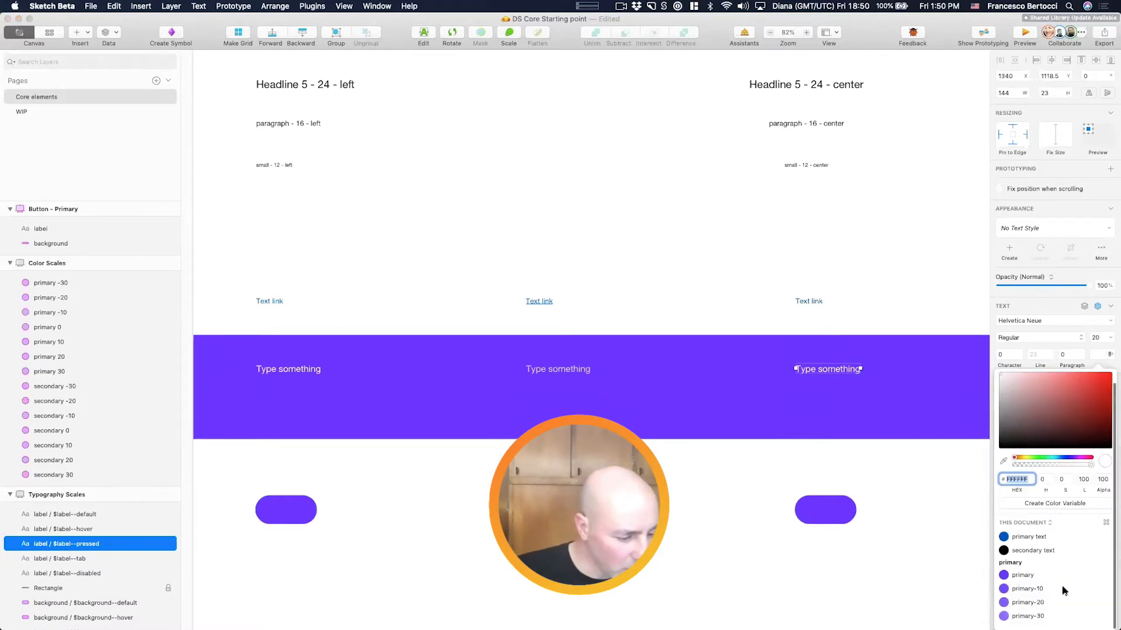
scroll(1064, 592, up, 1)
scroll(1057, 607, down, 2)
scroll(1052, 611, down, 1)
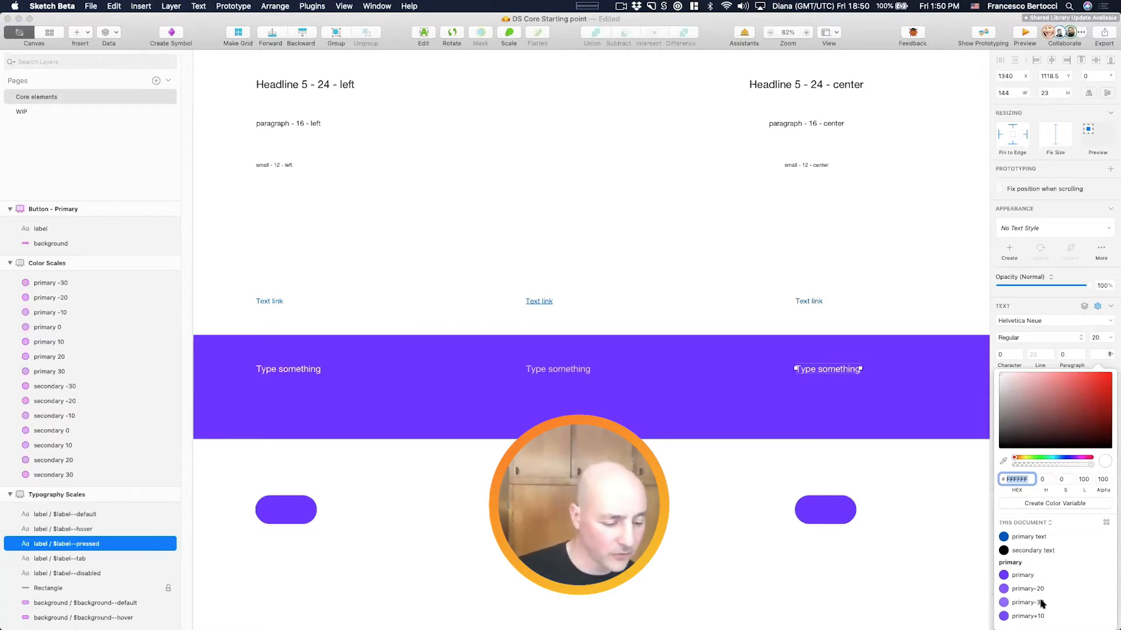
scroll(1052, 606, down, 1)
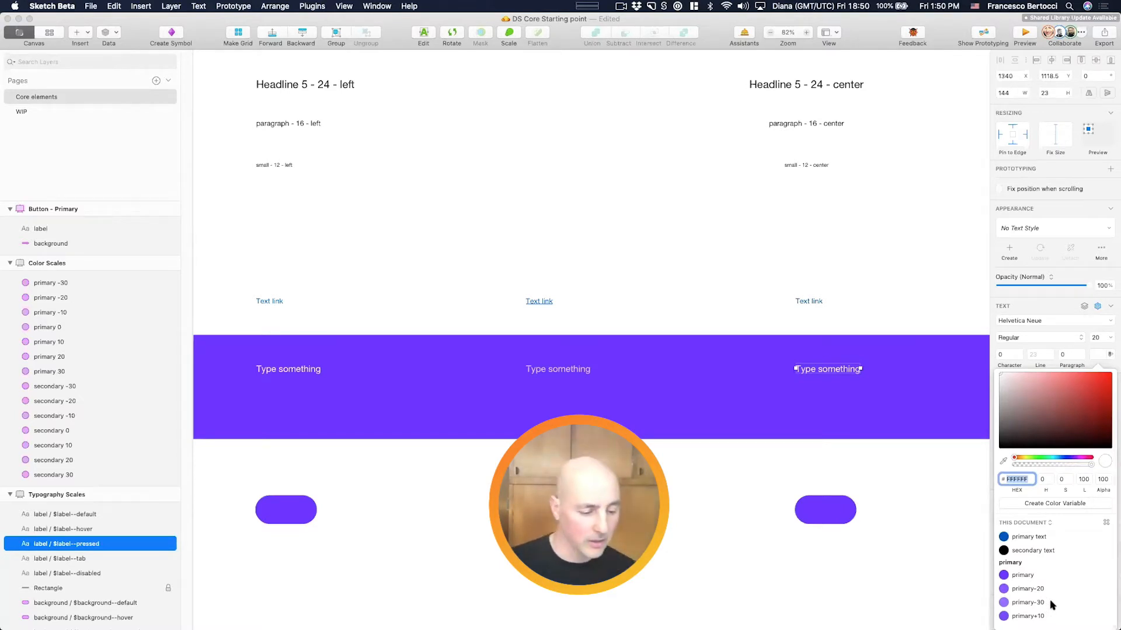
scroll(1051, 604, down, 1)
click(1045, 603)
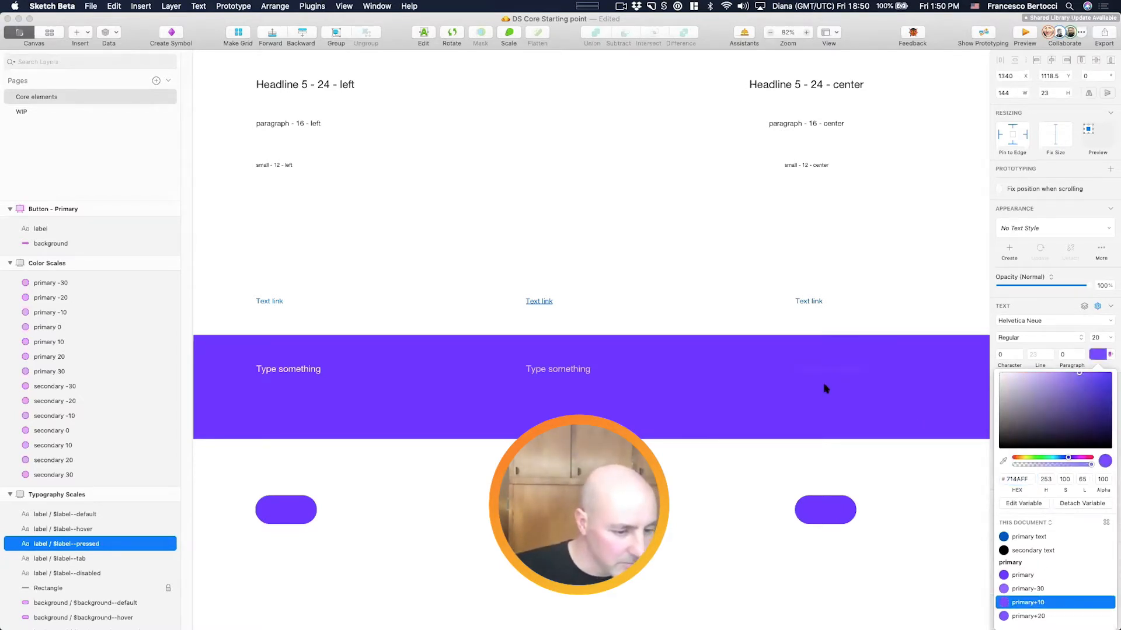
Step: Select the tab state label on the purple band
scroll(826, 380, right, 3)
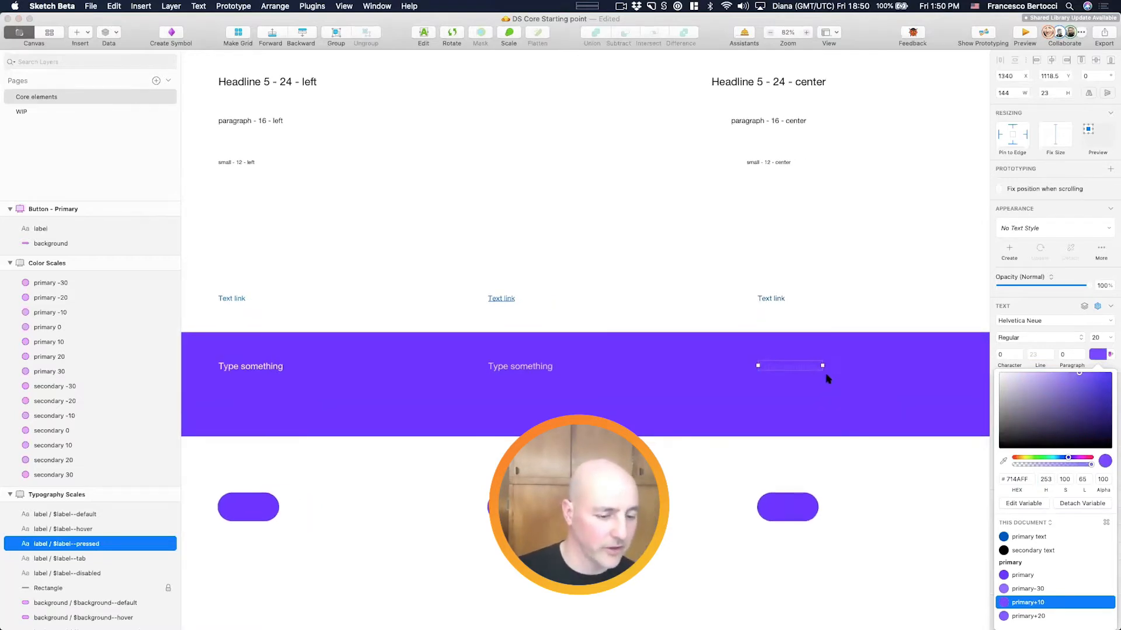
scroll(826, 380, up, 1)
scroll(825, 378, right, 5)
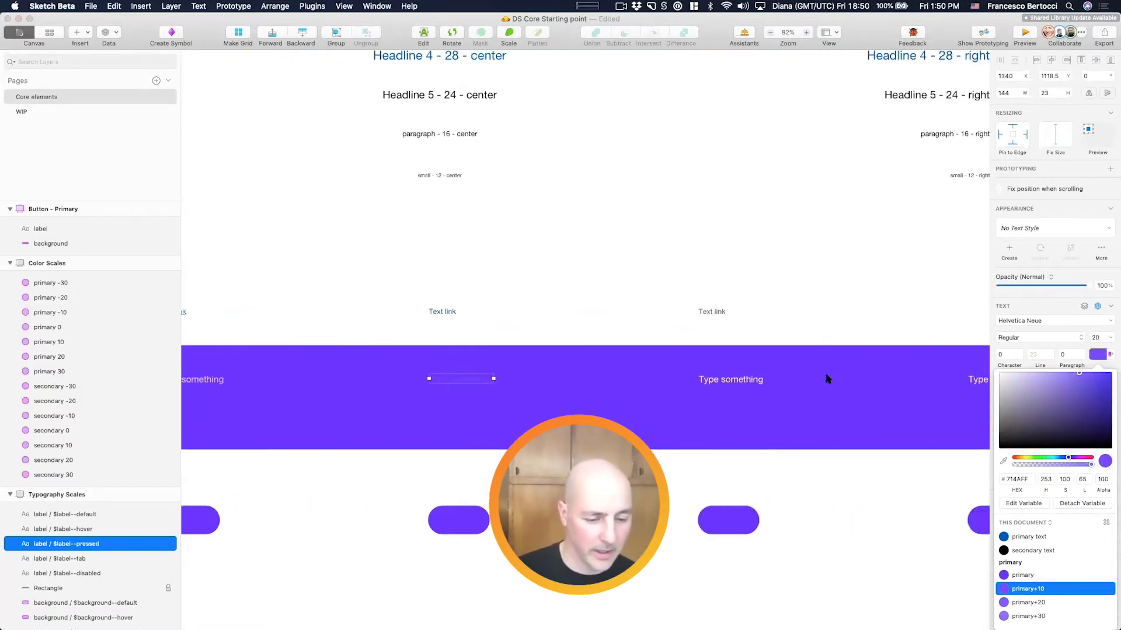
click(718, 379)
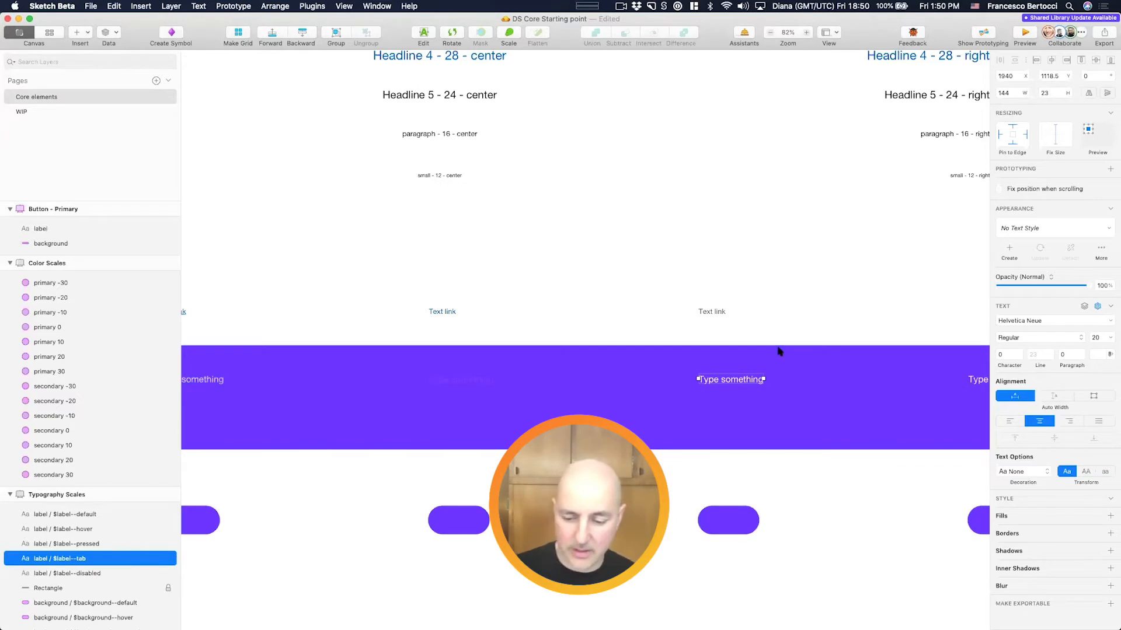
Step: Look through the document's colour variables available for the text colour of the disabled label
scroll(779, 351, right, 3)
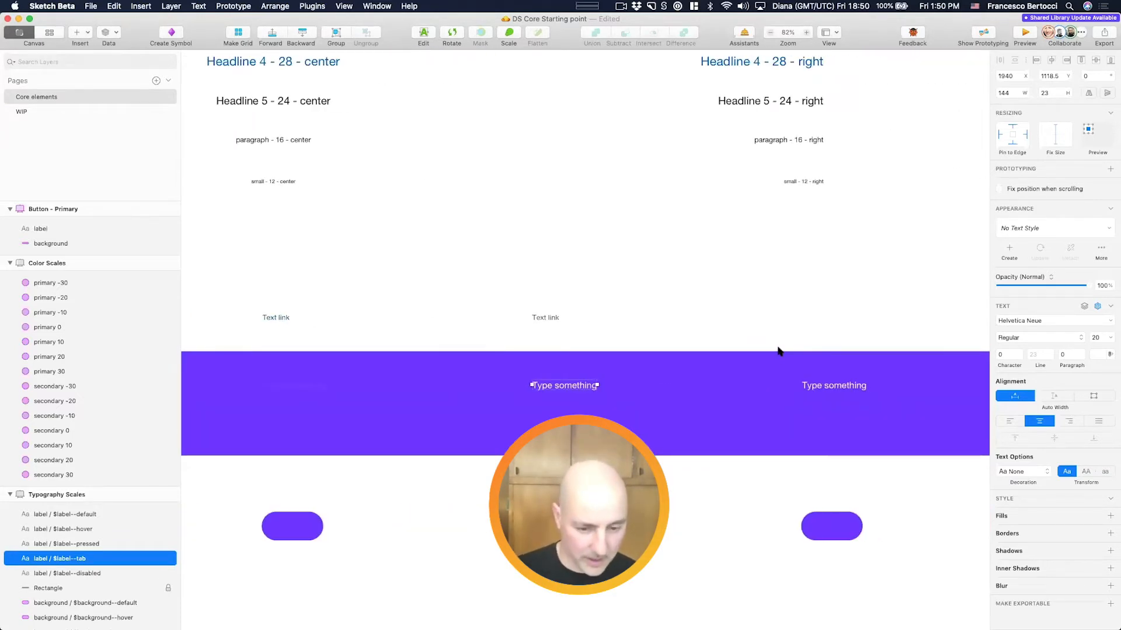
click(859, 385)
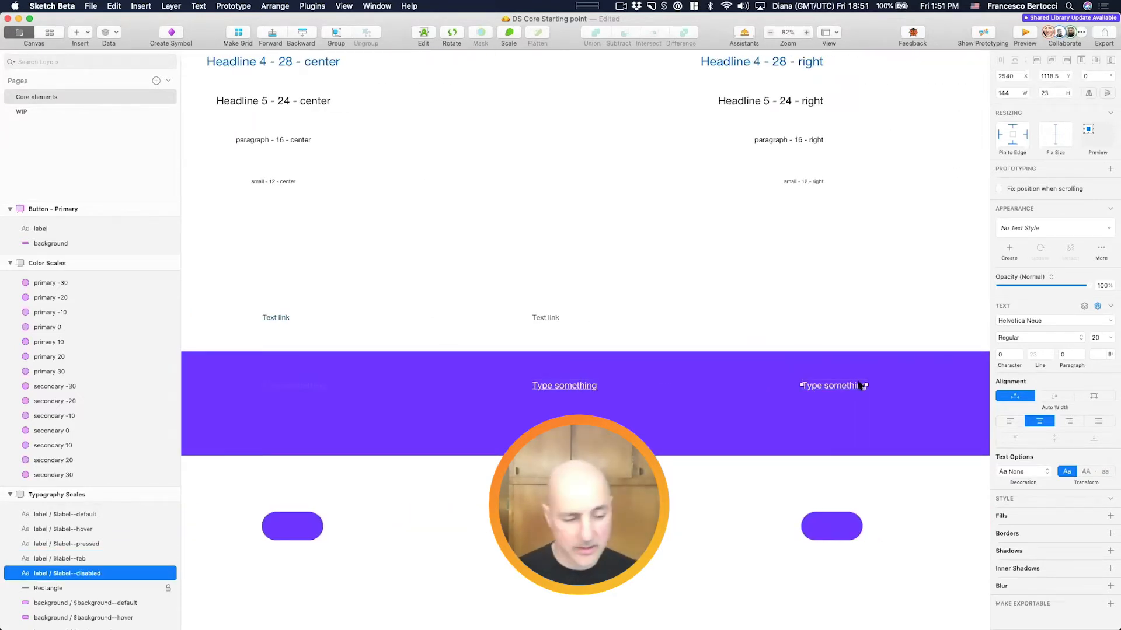
click(1100, 354)
scroll(1060, 558, down, 2)
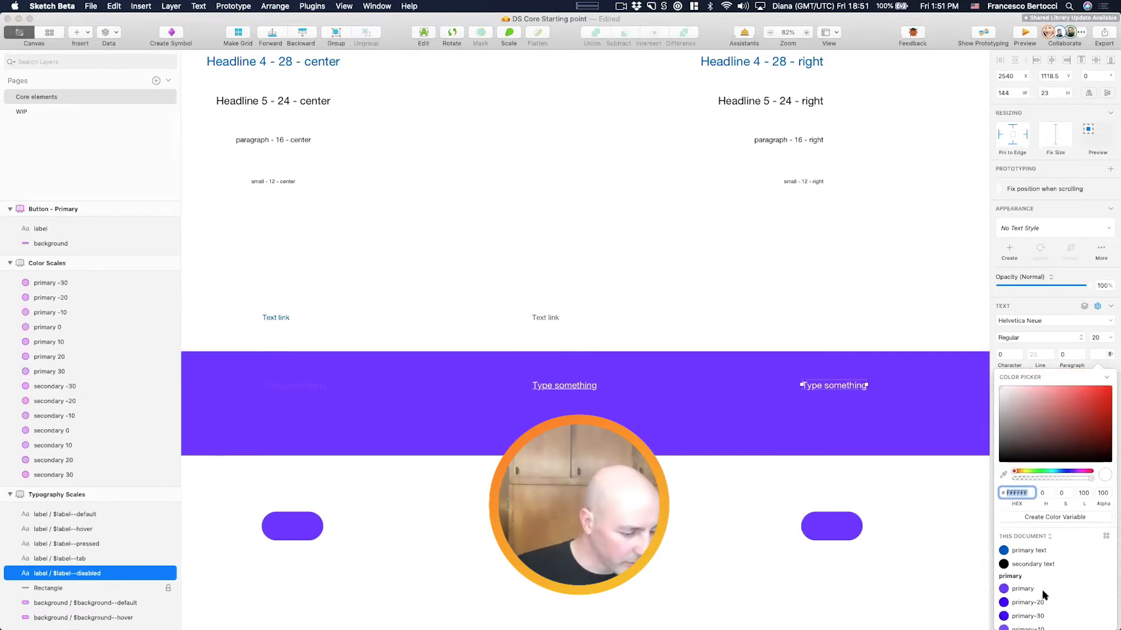
scroll(1047, 578, down, 2)
scroll(1044, 594, down, 1)
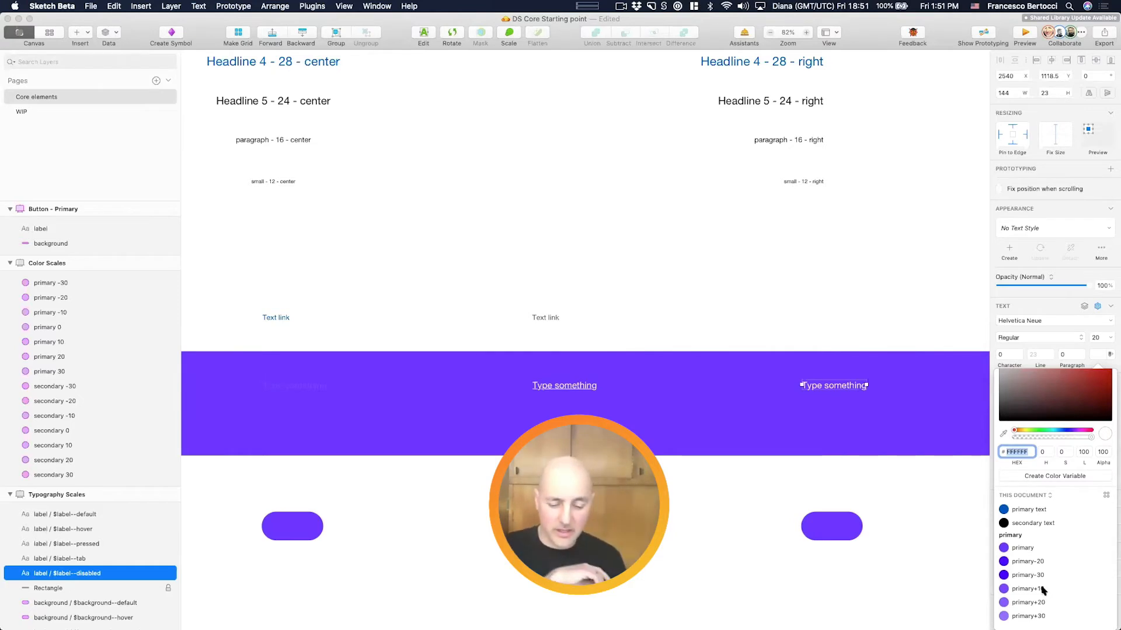
scroll(1044, 591, up, 2)
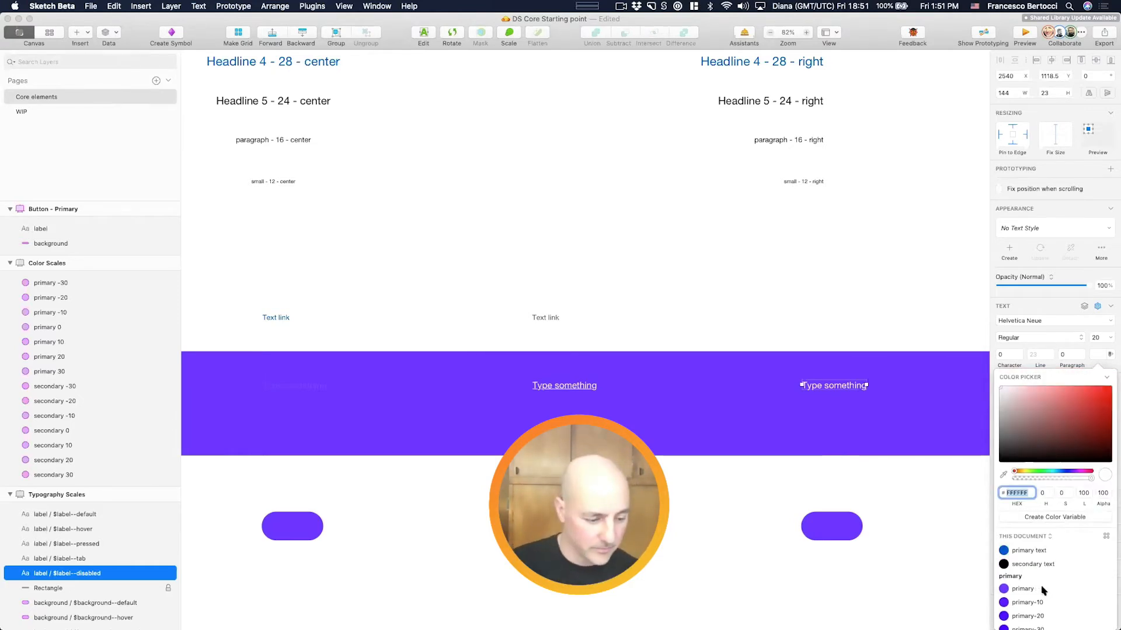
scroll(1043, 590, down, 3)
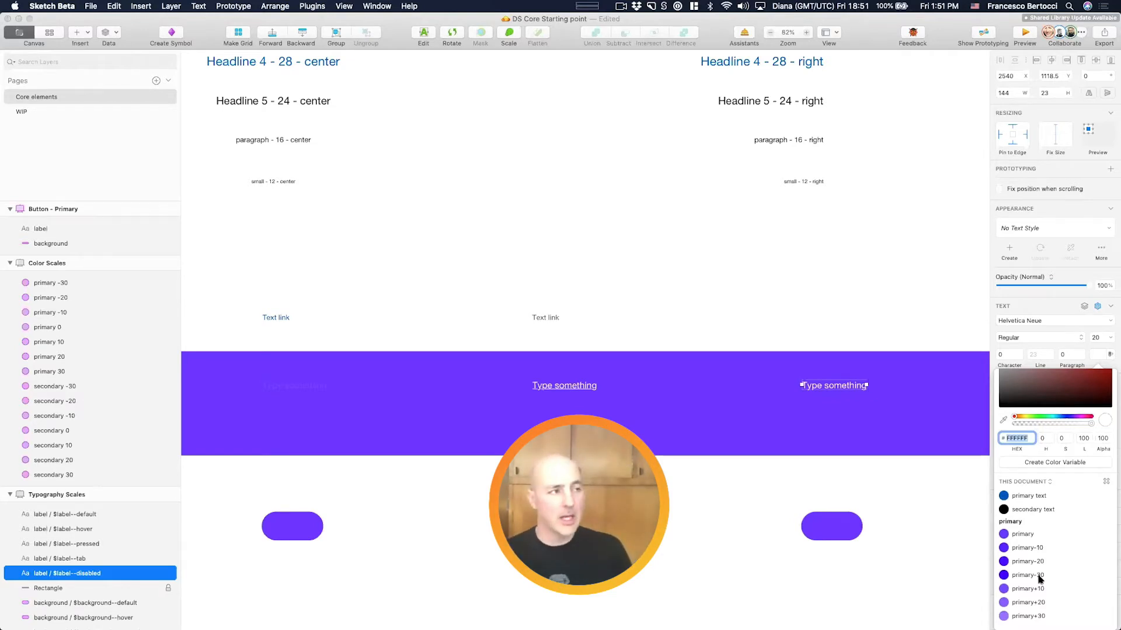
click(1039, 580)
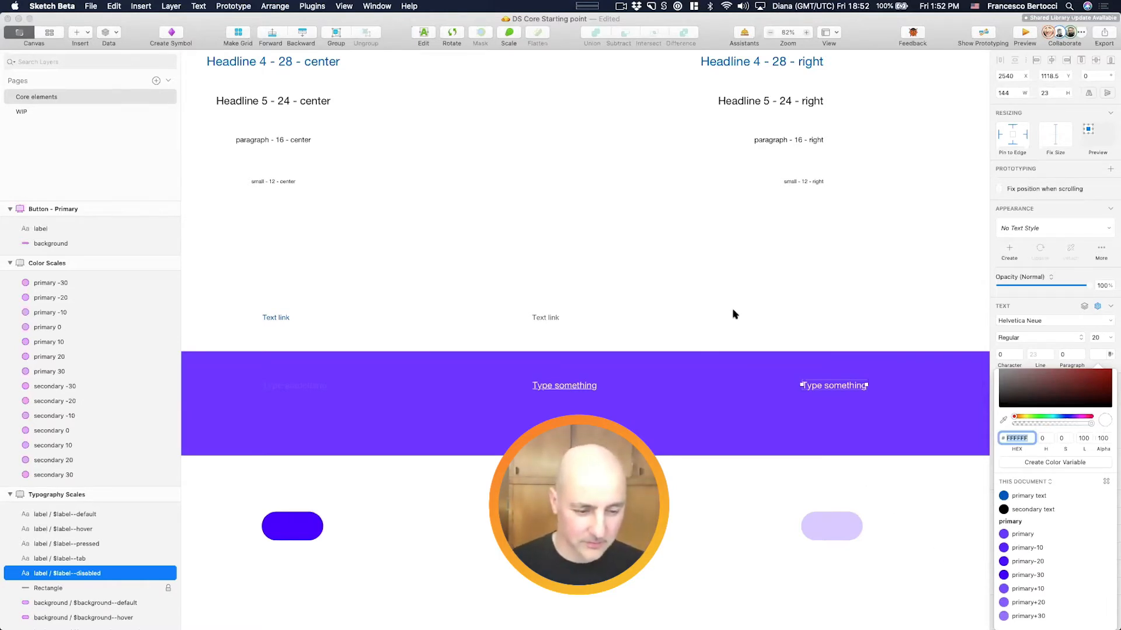
click(733, 352)
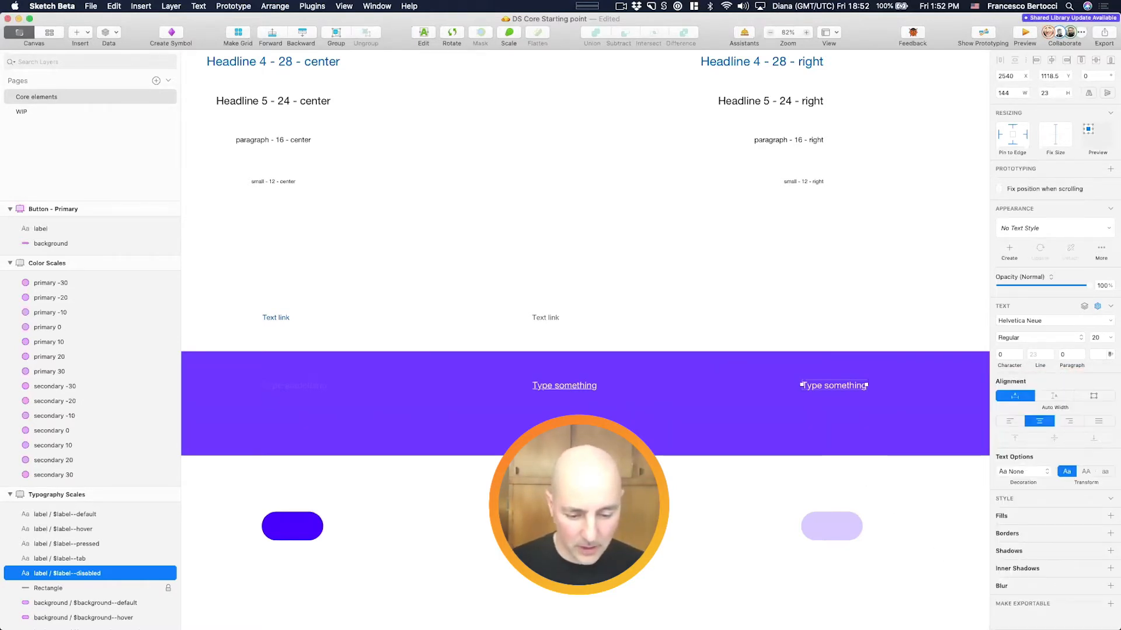
click(563, 526)
click(1017, 367)
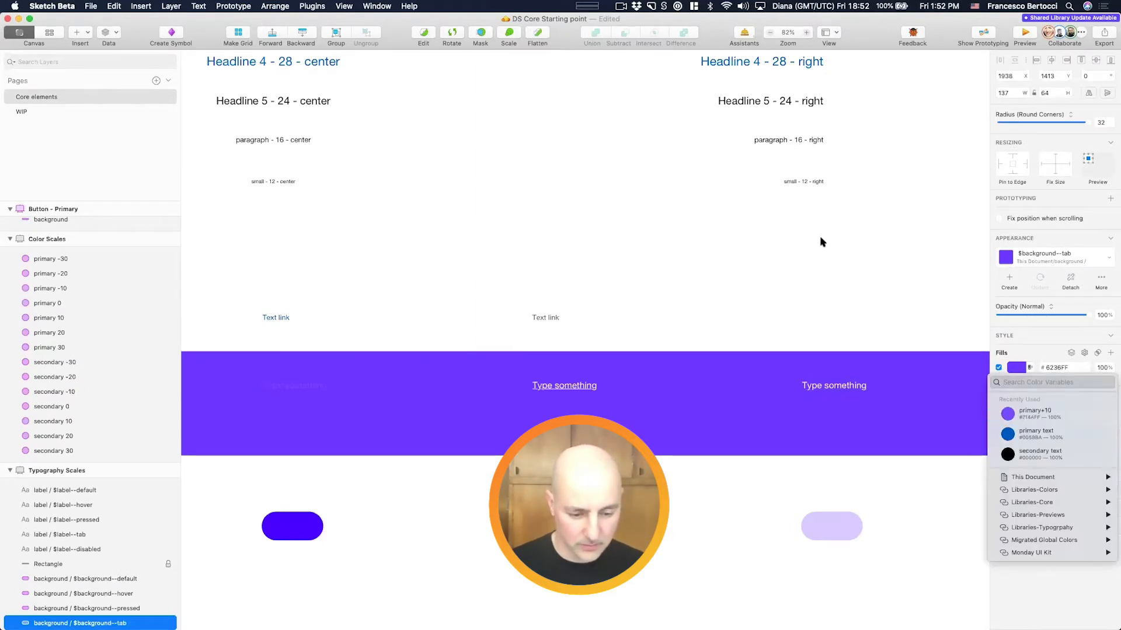
key(Escape)
Step: Set the opacity of the disabled label on the purple band to 50%
scroll(818, 255, down, 5)
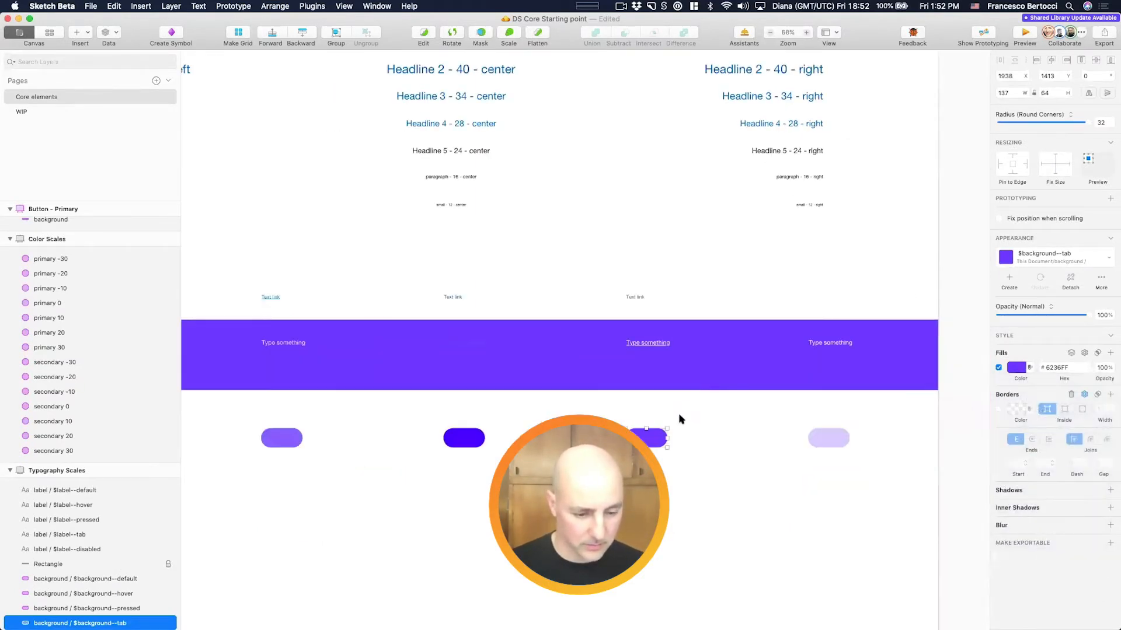
scroll(681, 419, up, 2)
scroll(677, 416, down, 4)
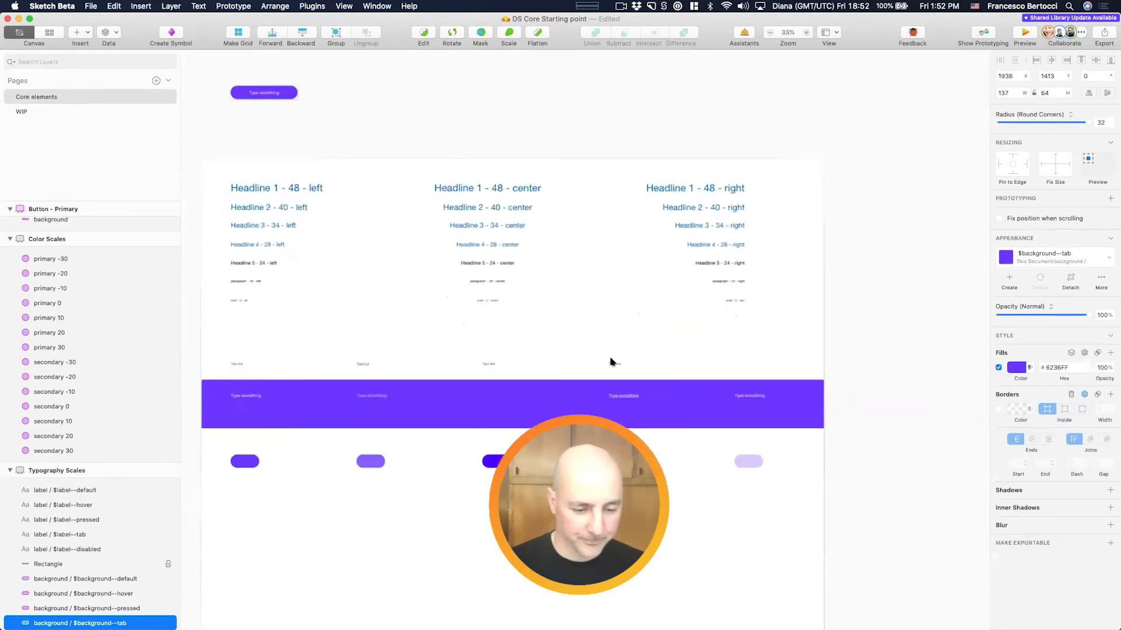
scroll(619, 389, up, 5)
click(779, 385)
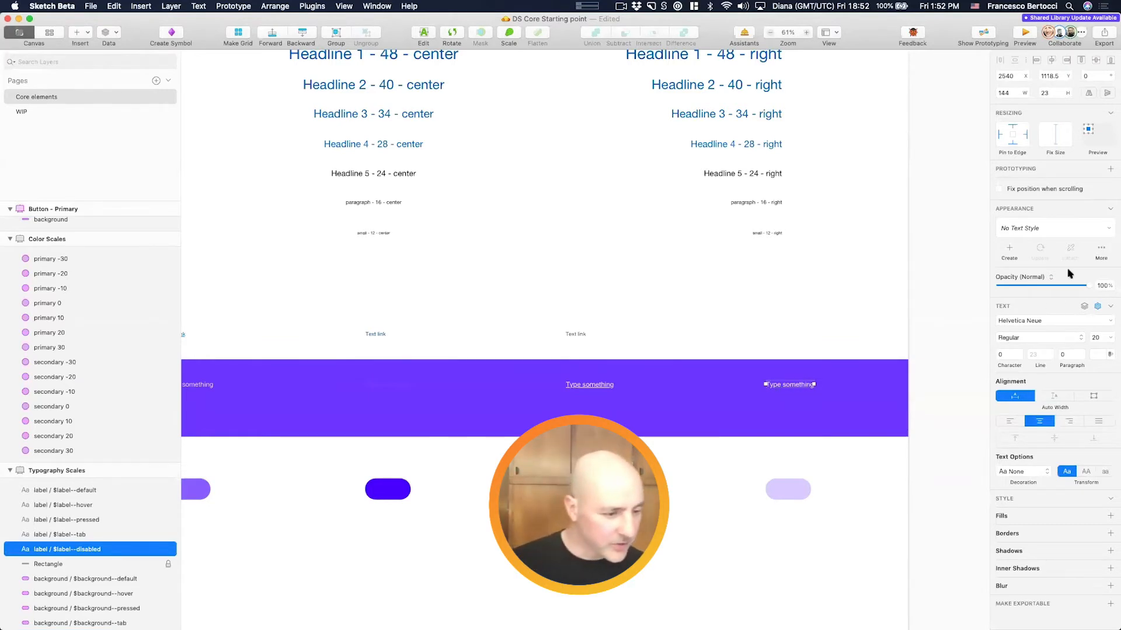
key(5)
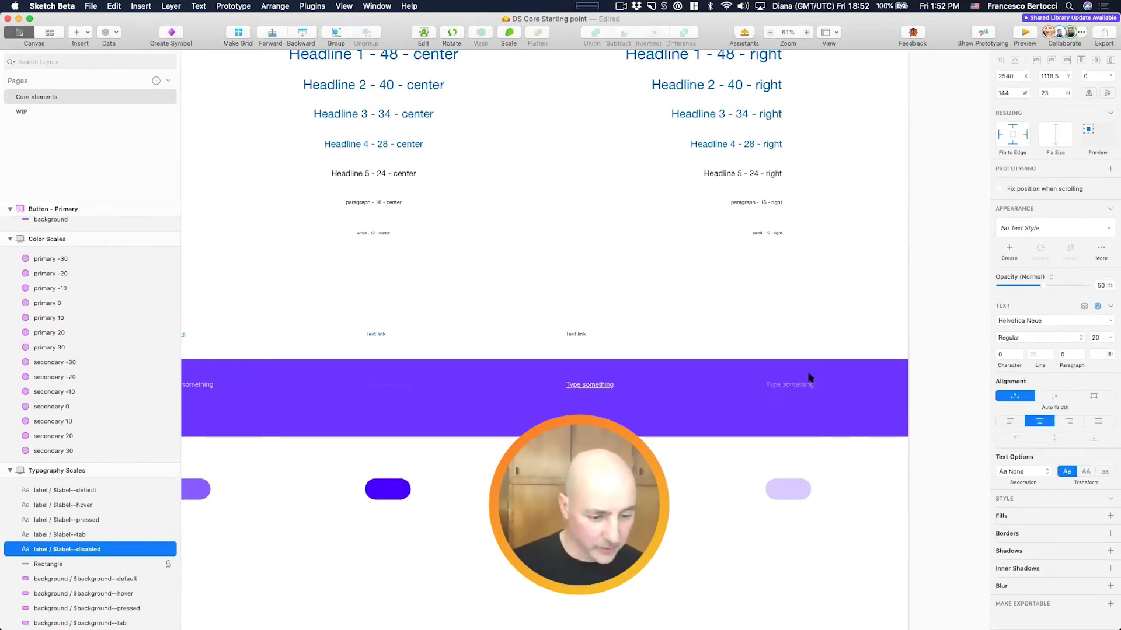
Step: Batch create text styles from the five label layers: default, hover, pressed, tab and disabled
scroll(964, 350, down, 5)
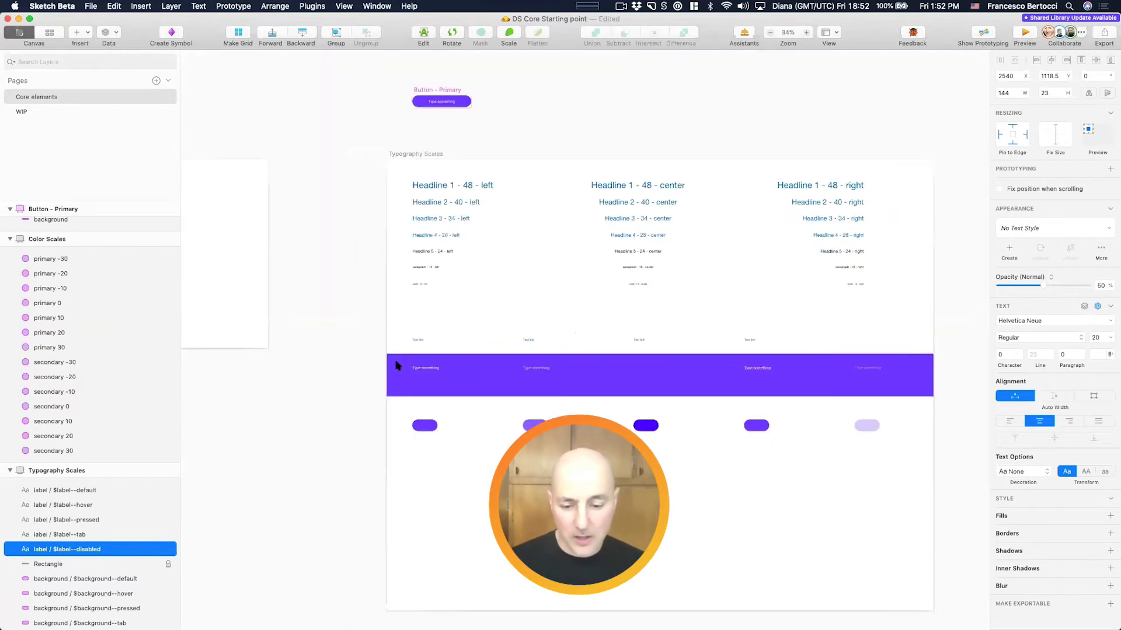
click(773, 351)
drag(773, 352, 453, 461)
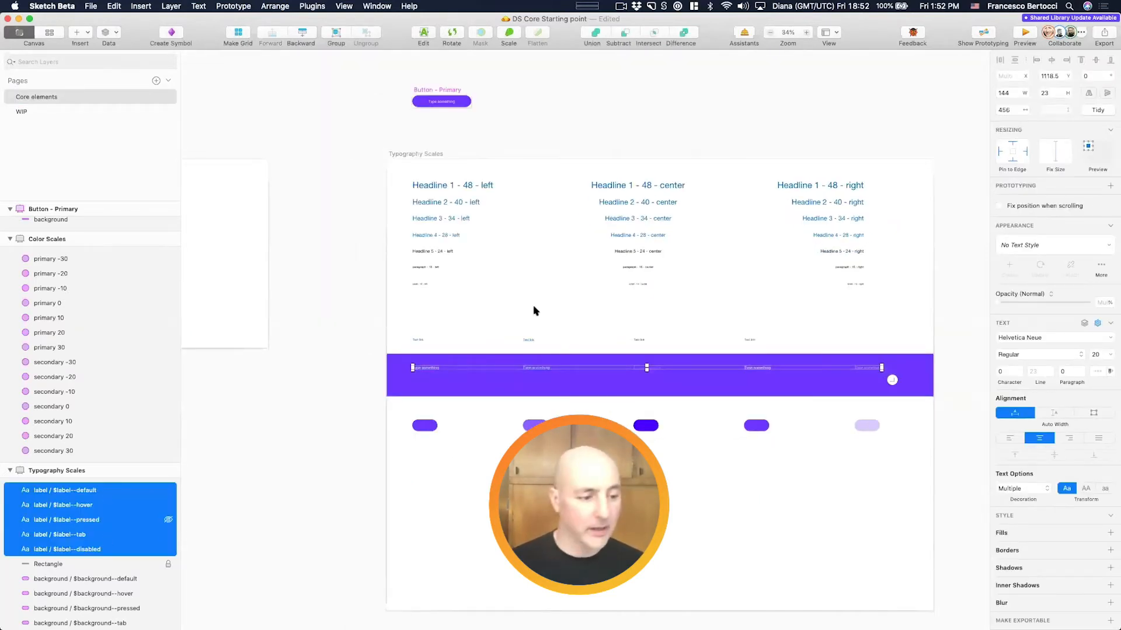
click(312, 6)
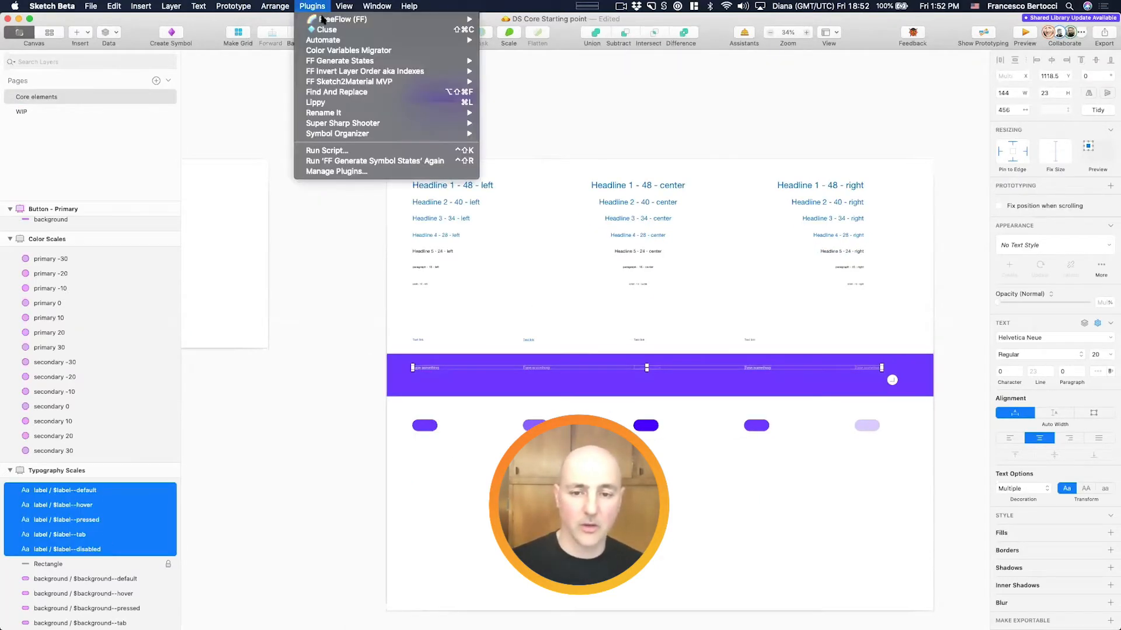
mouse_move(324, 19)
mouse_move(629, 178)
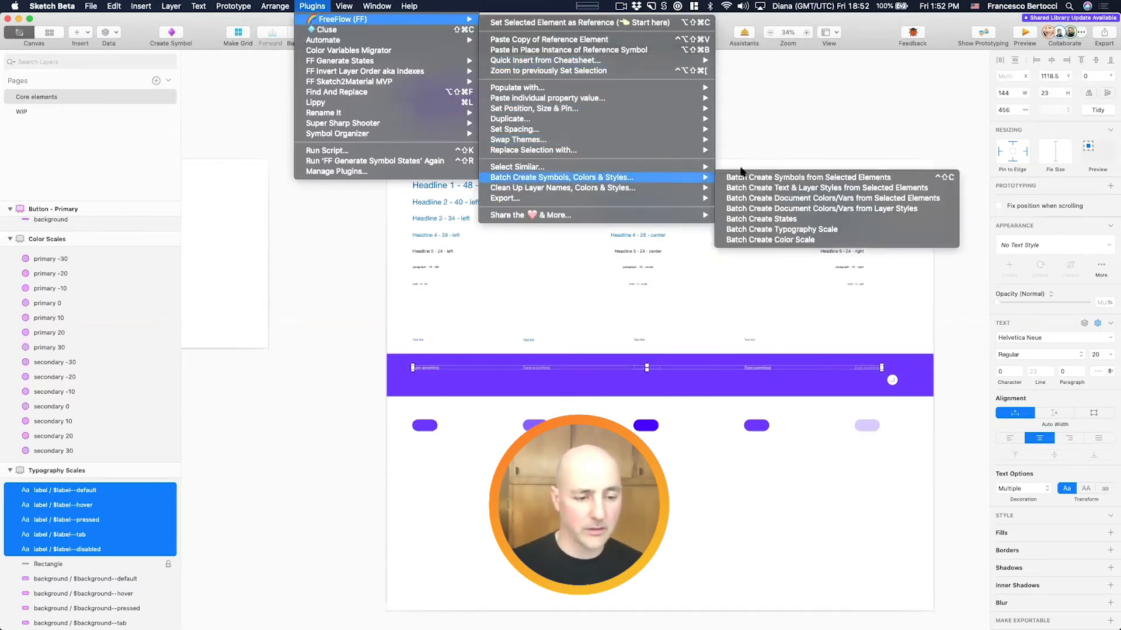
click(788, 188)
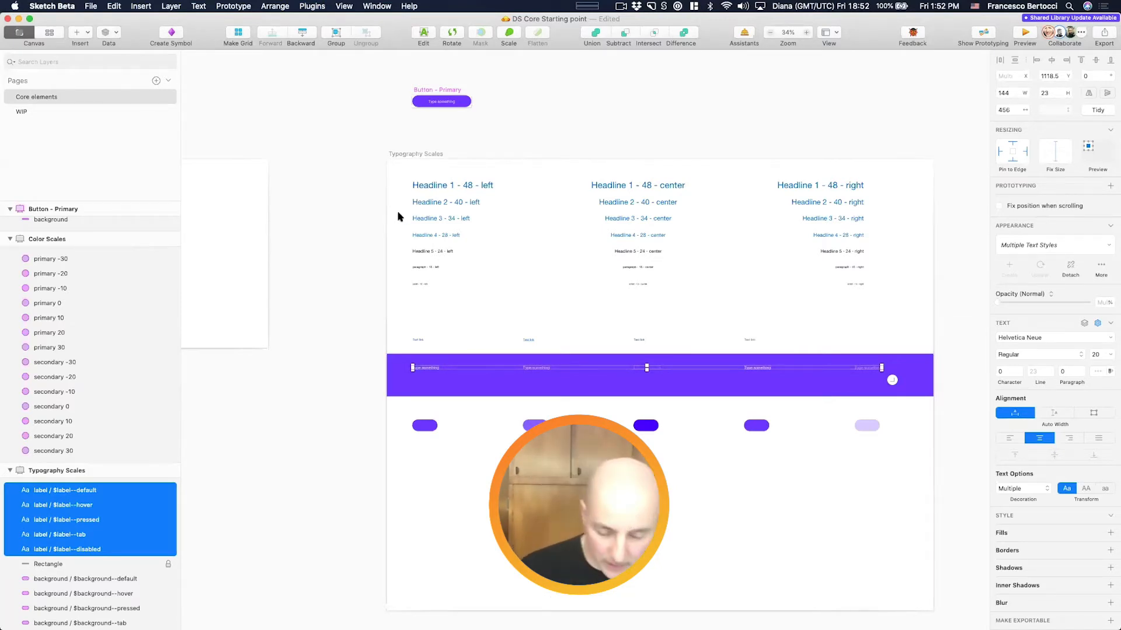
Step: Apply the $label--default text style to the label inside the Button - Primary symbol
scroll(378, 187, up, 5)
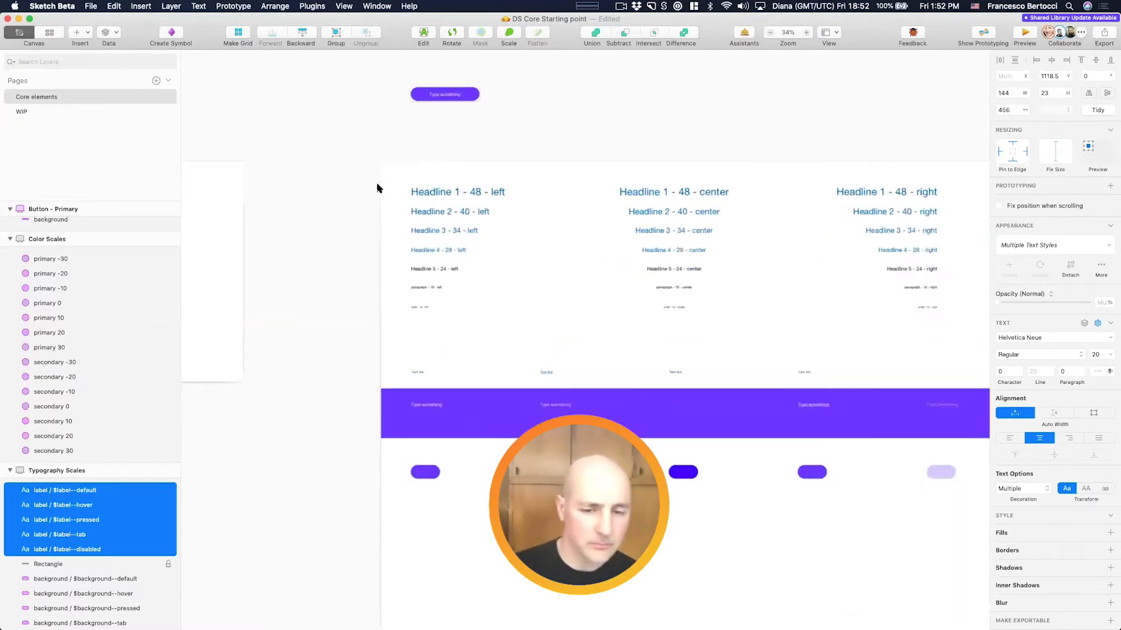
scroll(408, 166, up, 4)
click(419, 163)
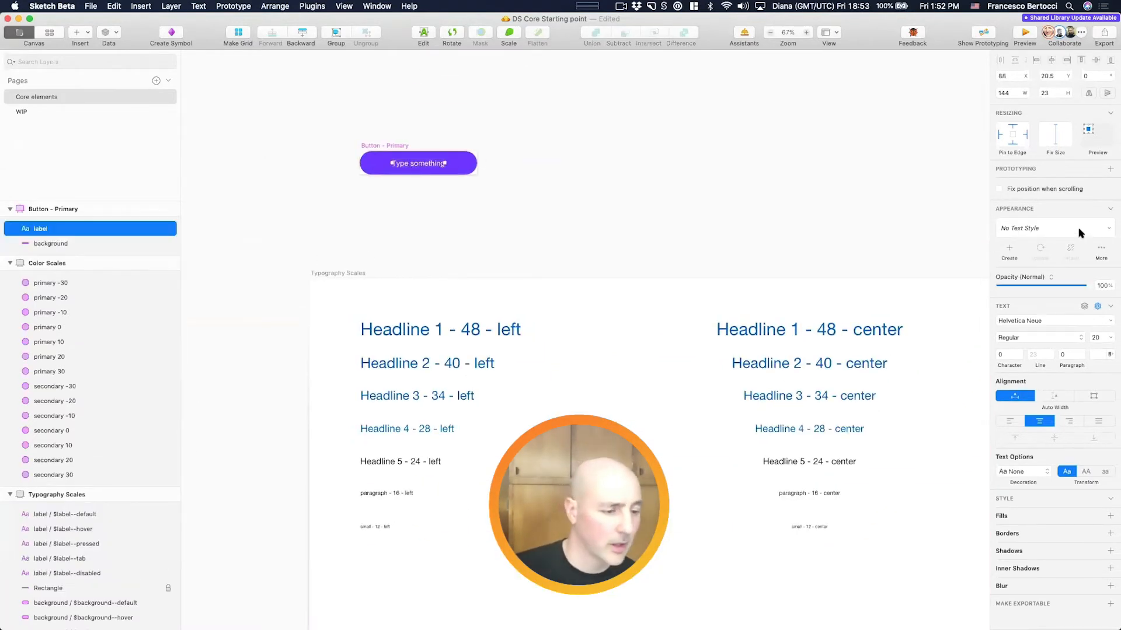
click(1080, 229)
mouse_move(1073, 267)
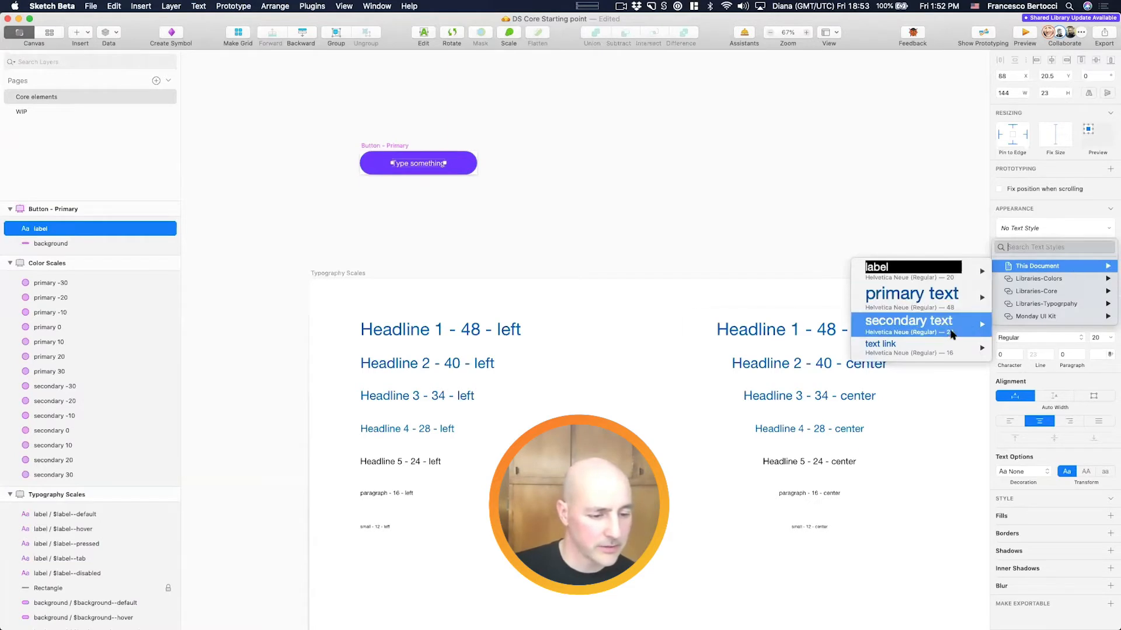
mouse_move(949, 346)
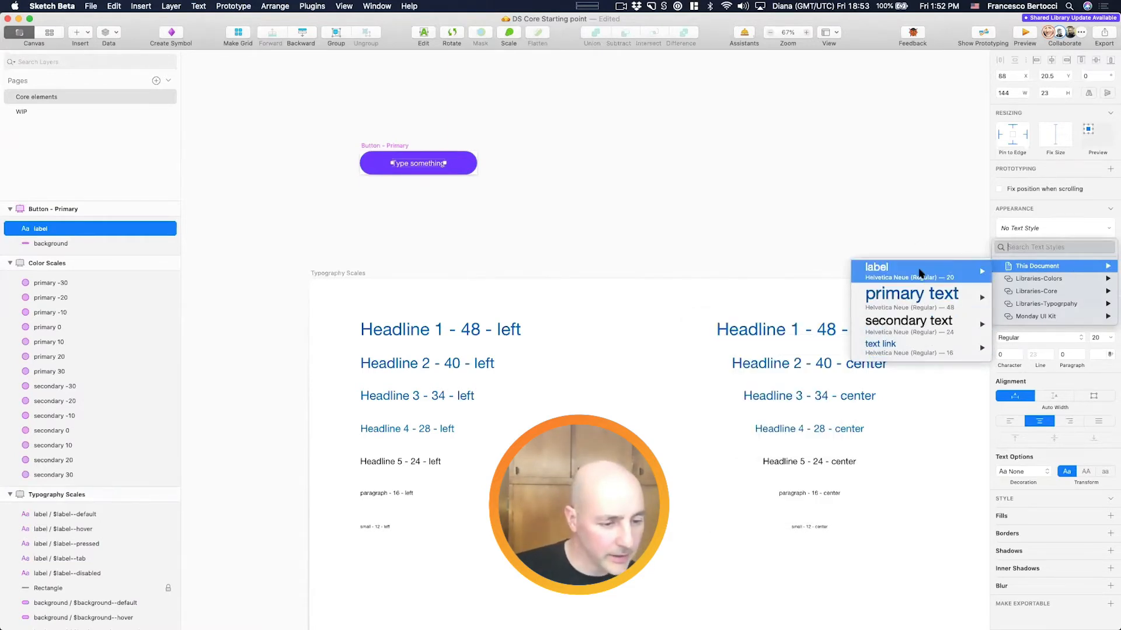
mouse_move(918, 272)
click(821, 270)
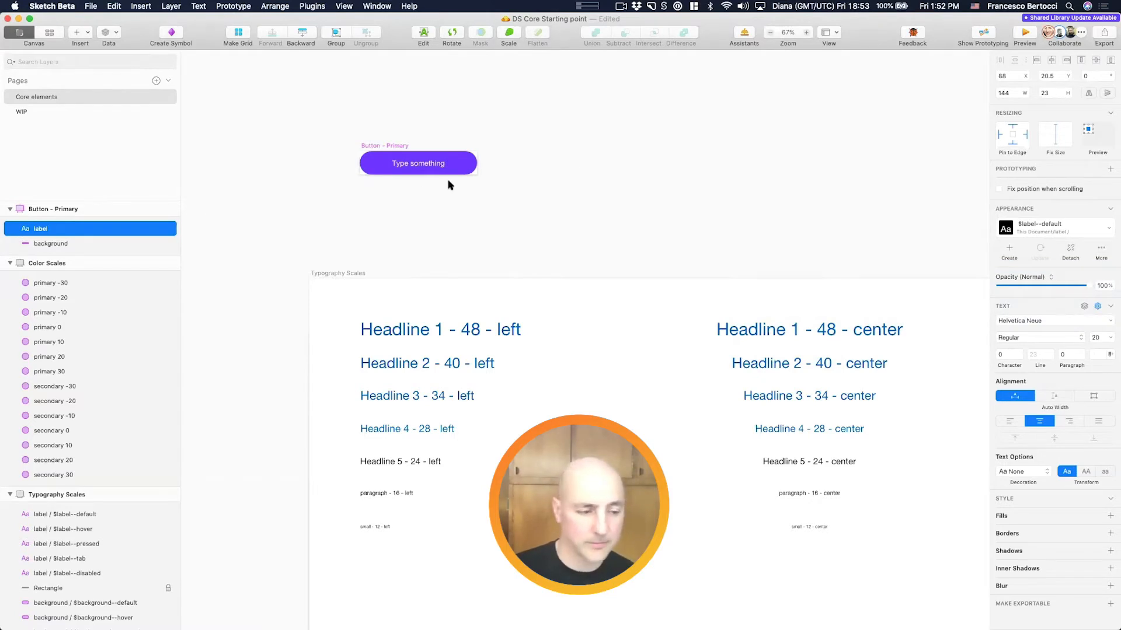
Step: Check the styles applied to the label and background layers of the Button - Primary symbol
key(super+a)
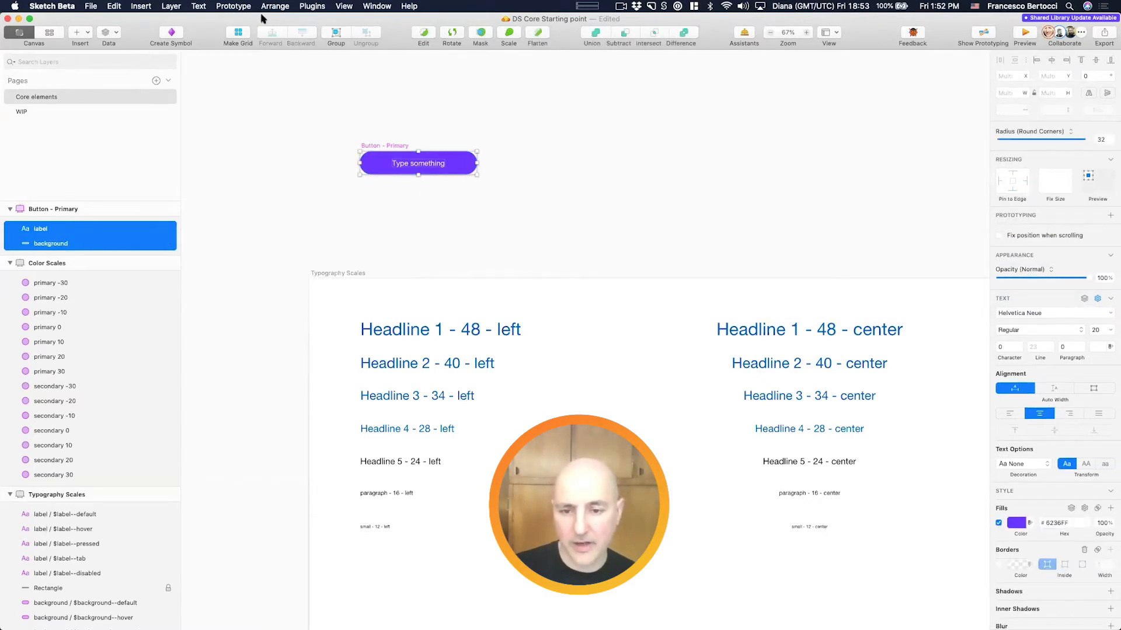
click(307, 8)
click(53, 233)
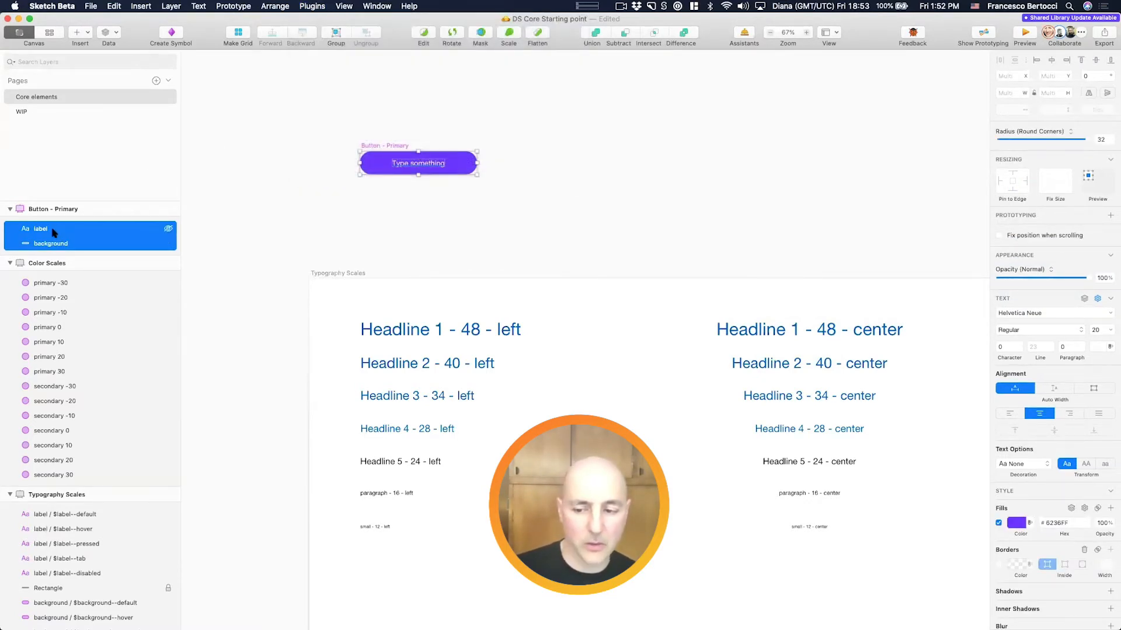
click(53, 232)
click(66, 246)
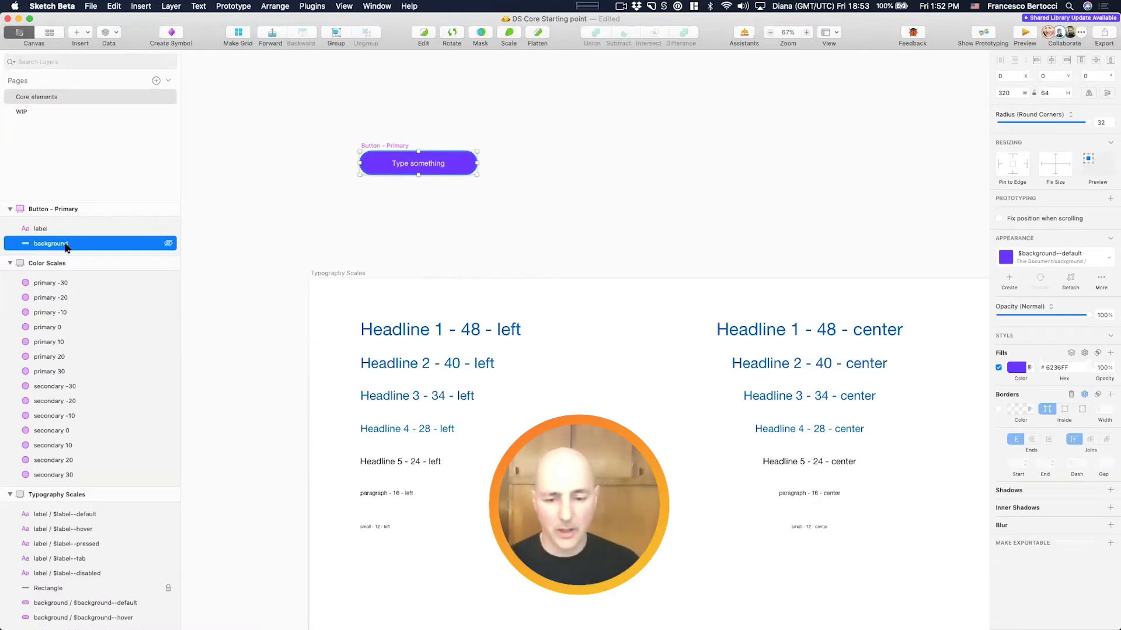
click(303, 140)
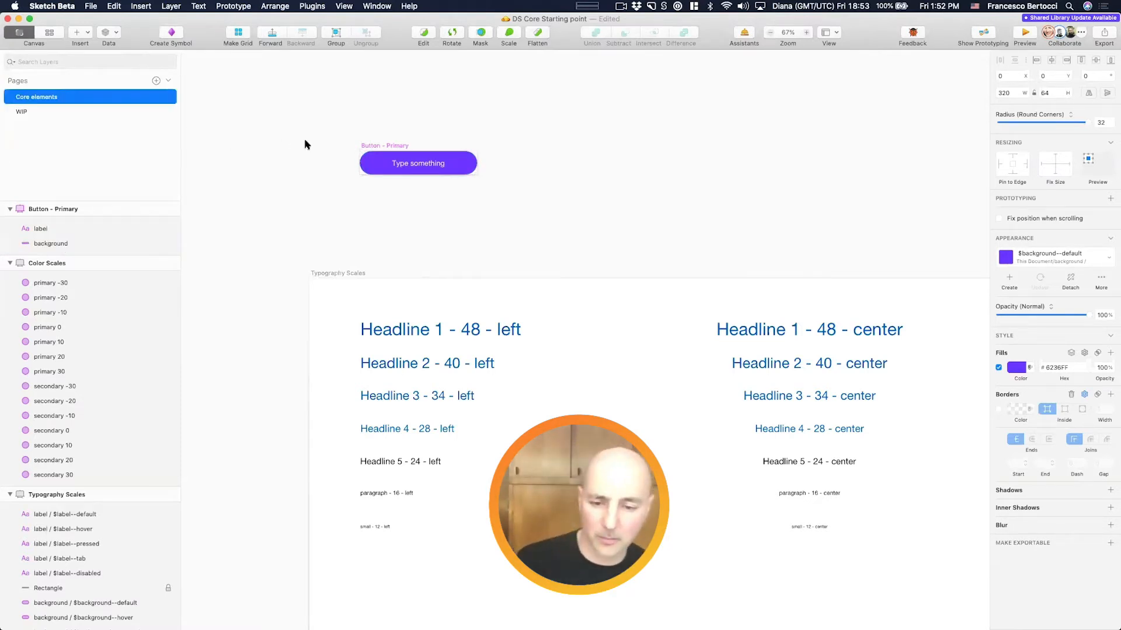
Step: Generate the state variants of the Button - Primary symbol with FF Generate Symbol States
click(364, 148)
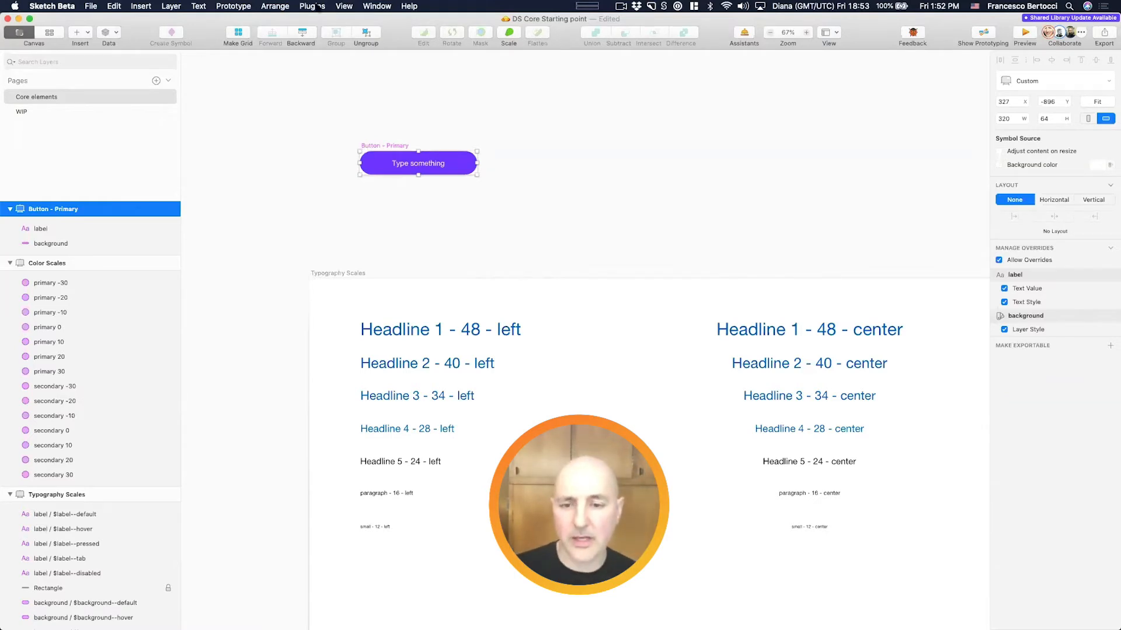
click(318, 7)
mouse_move(327, 20)
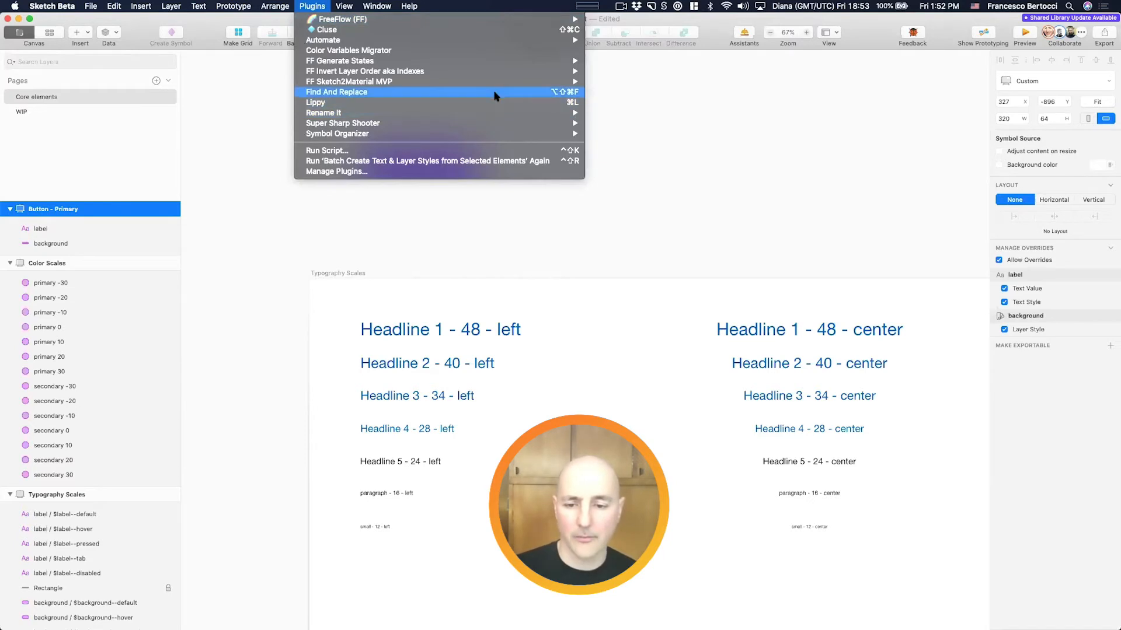
click(641, 38)
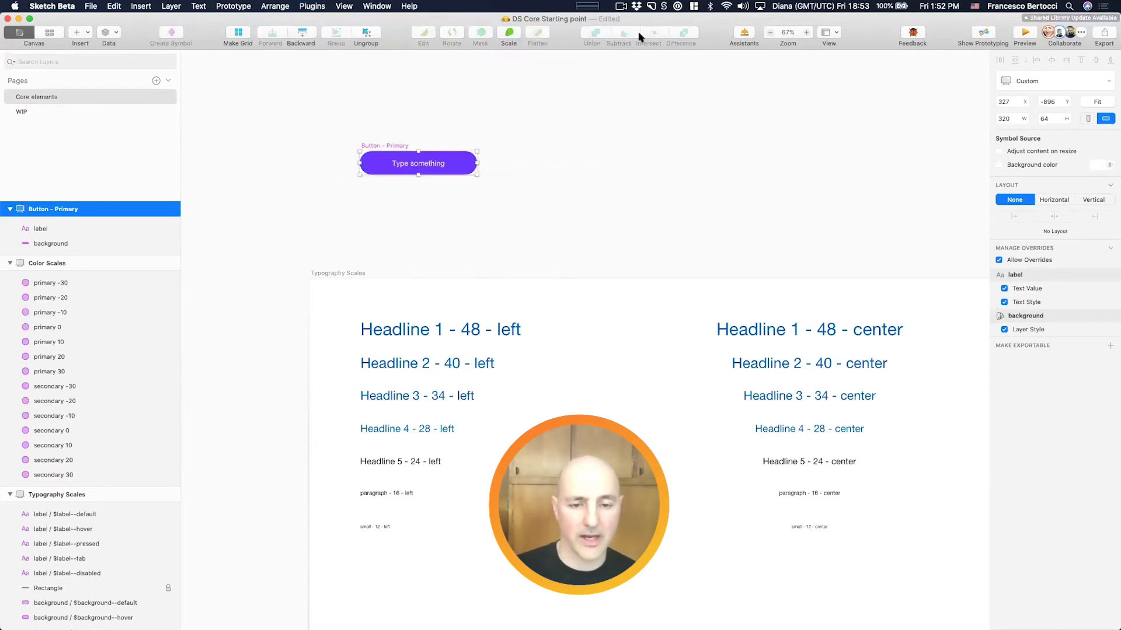
click(312, 5)
mouse_move(344, 60)
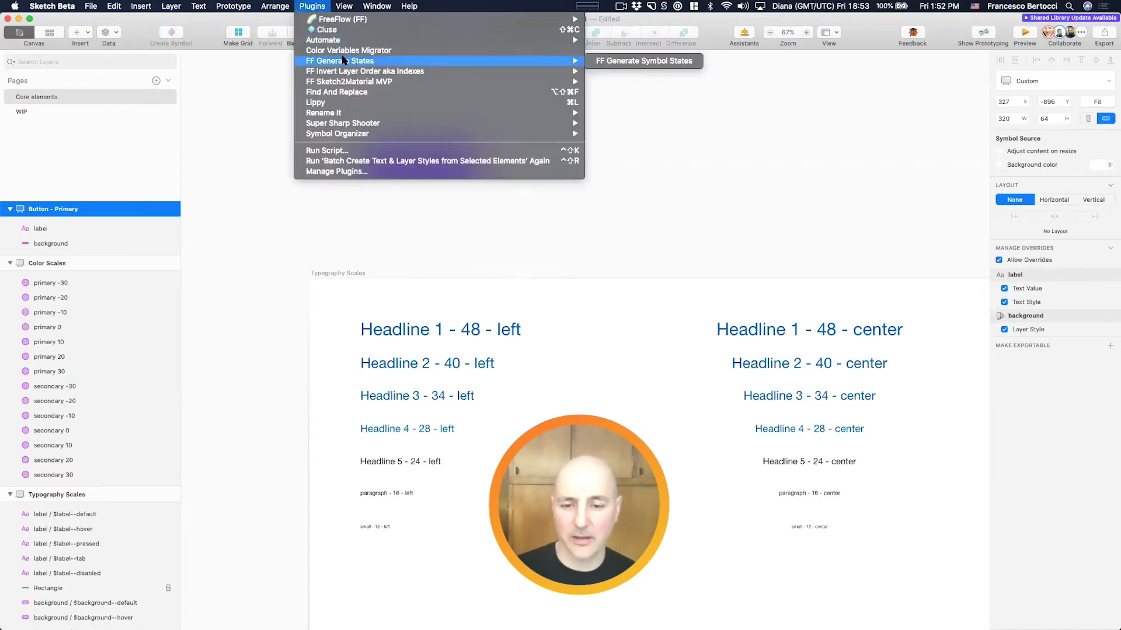
click(642, 61)
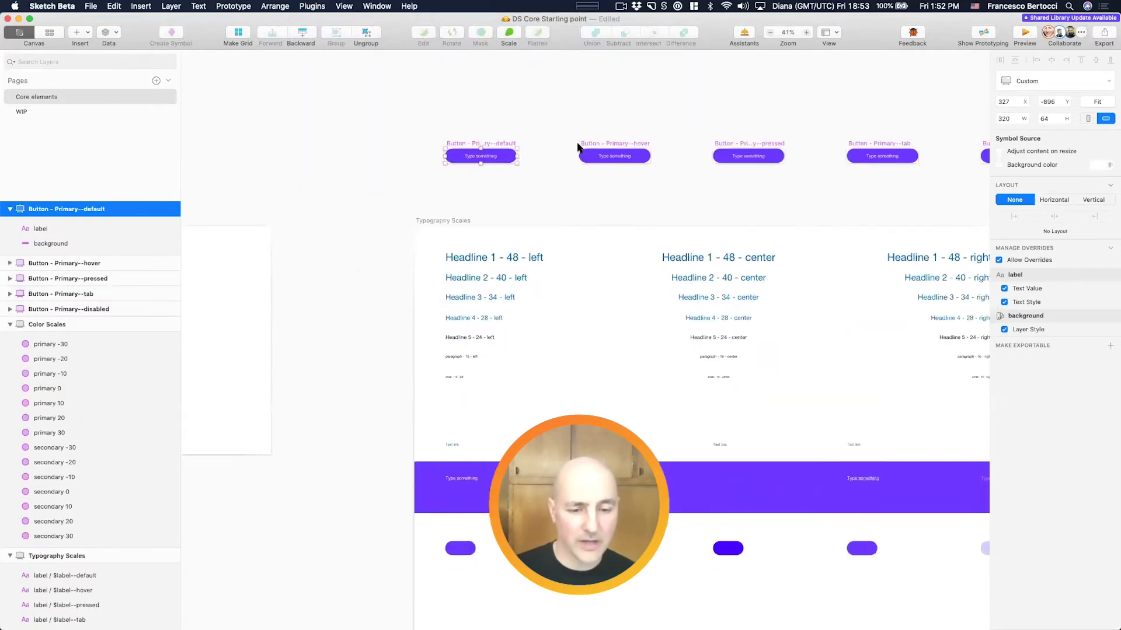
Step: Apply the $background--hover layer style to the background of the Button - Primary--hover symbol
scroll(577, 147, right, 6)
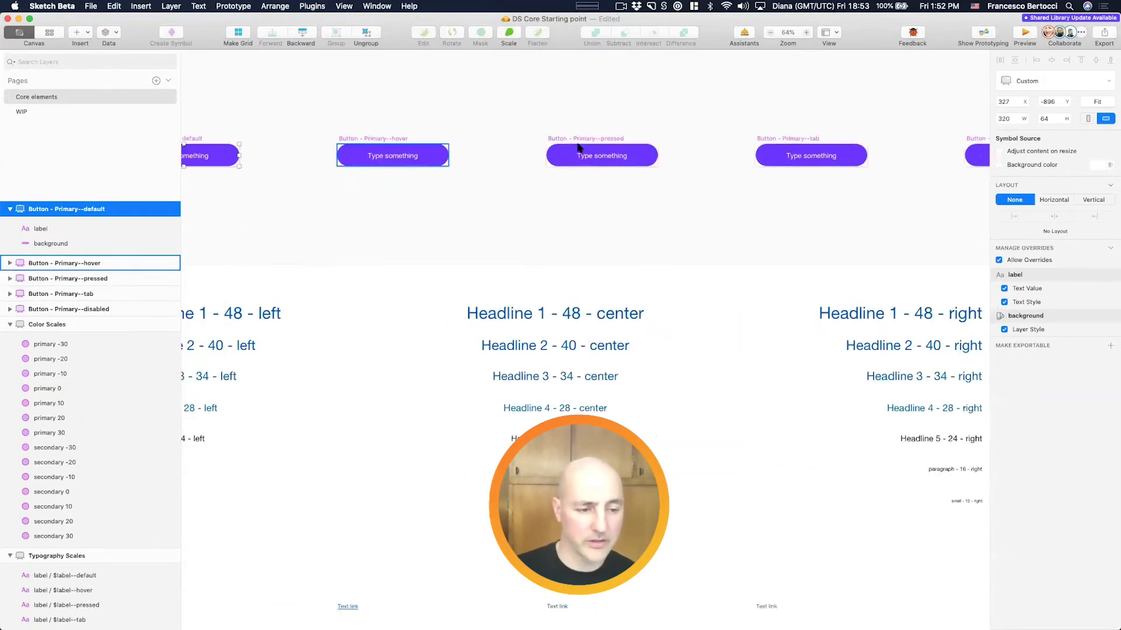
scroll(578, 148, left, 5)
click(543, 105)
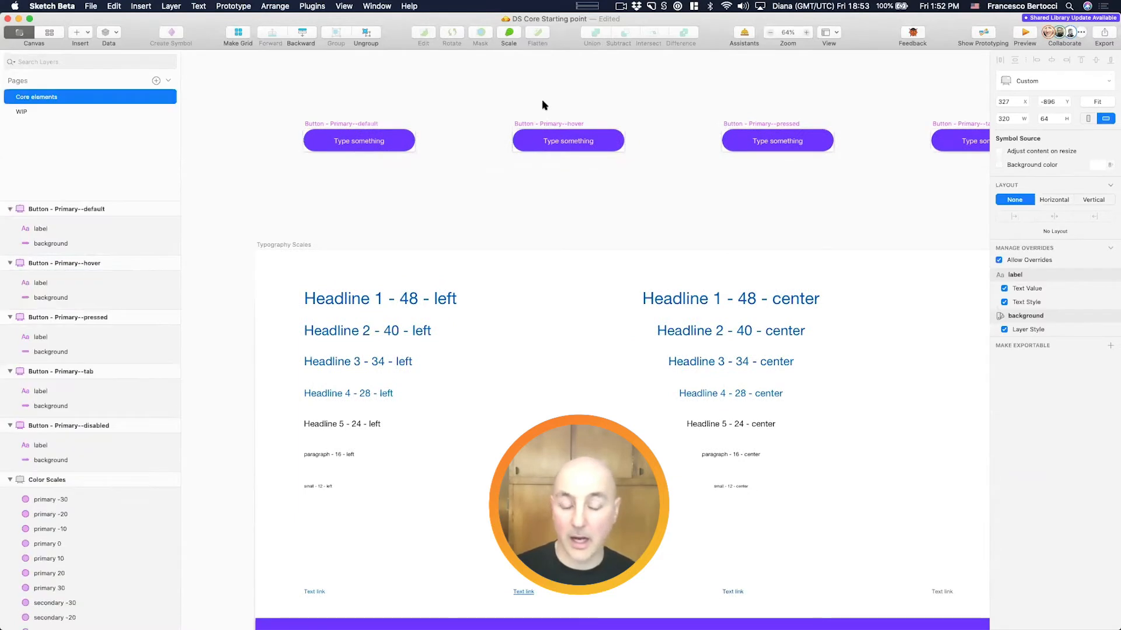
click(524, 139)
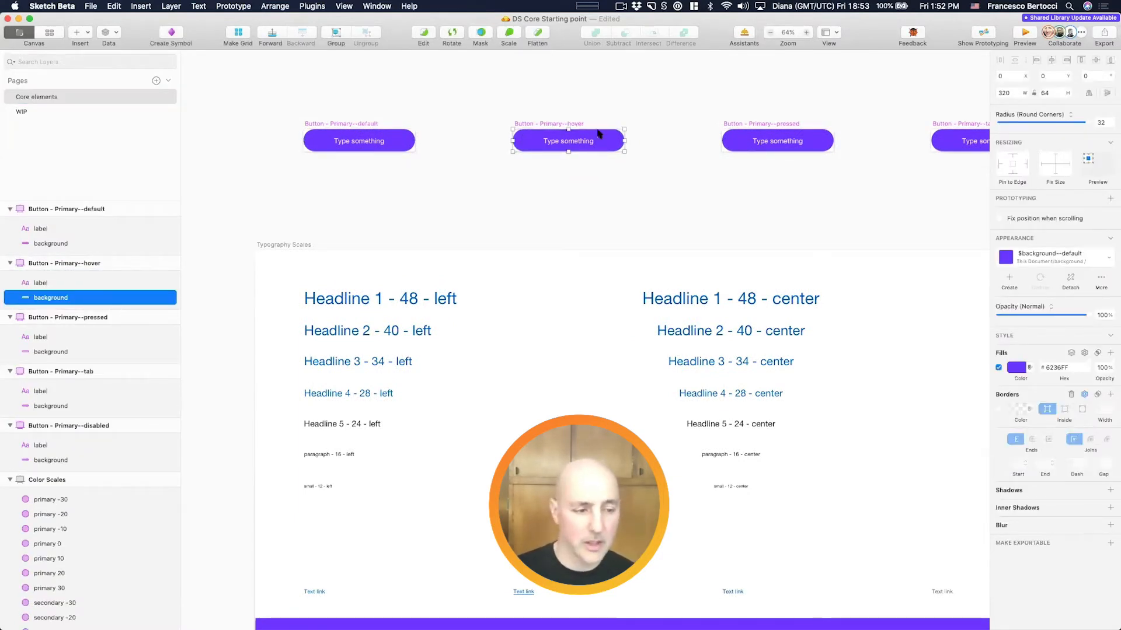
click(1044, 261)
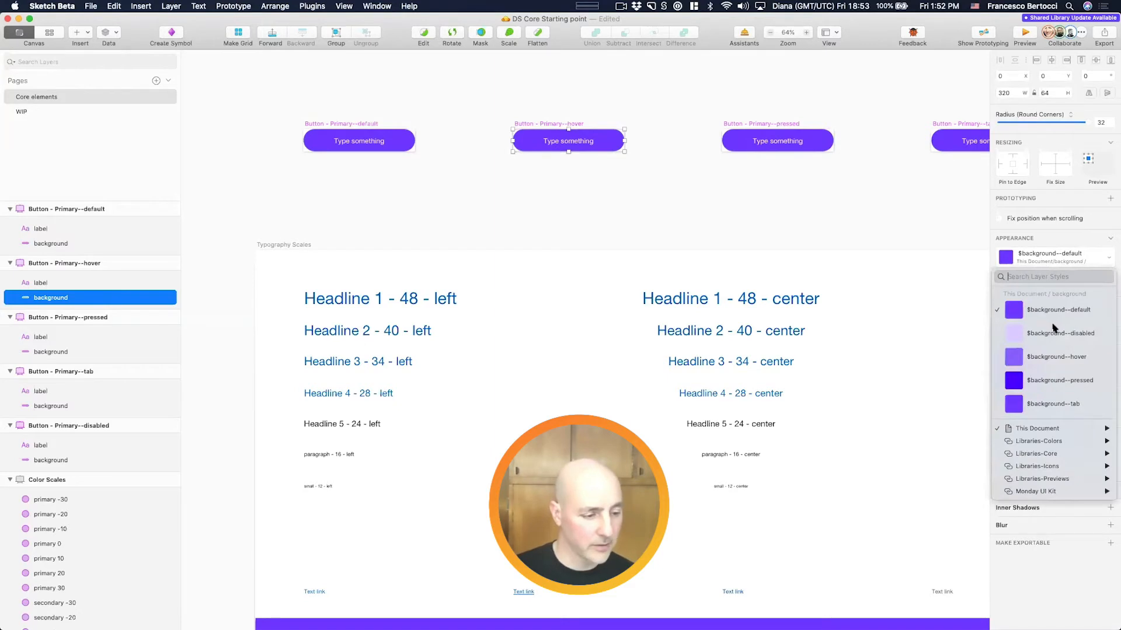
click(1057, 366)
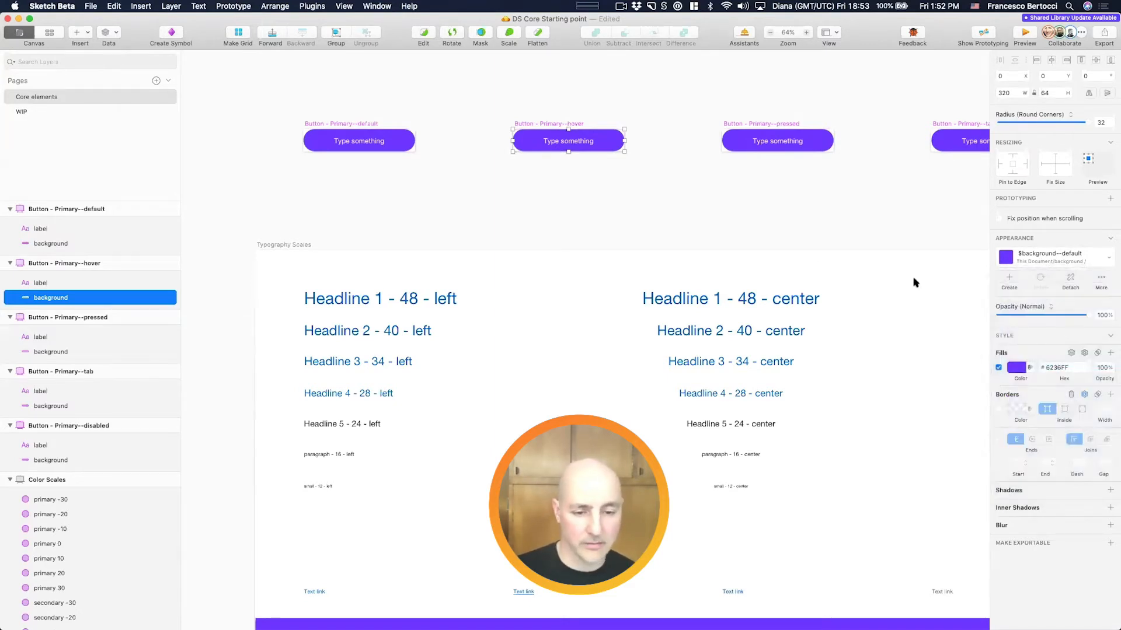
Step: Apply the $background--pressed and $background--tab layer styles to the backgrounds of the Button - Primary--pressed and Button - Primary--tab symbols respectively
click(825, 144)
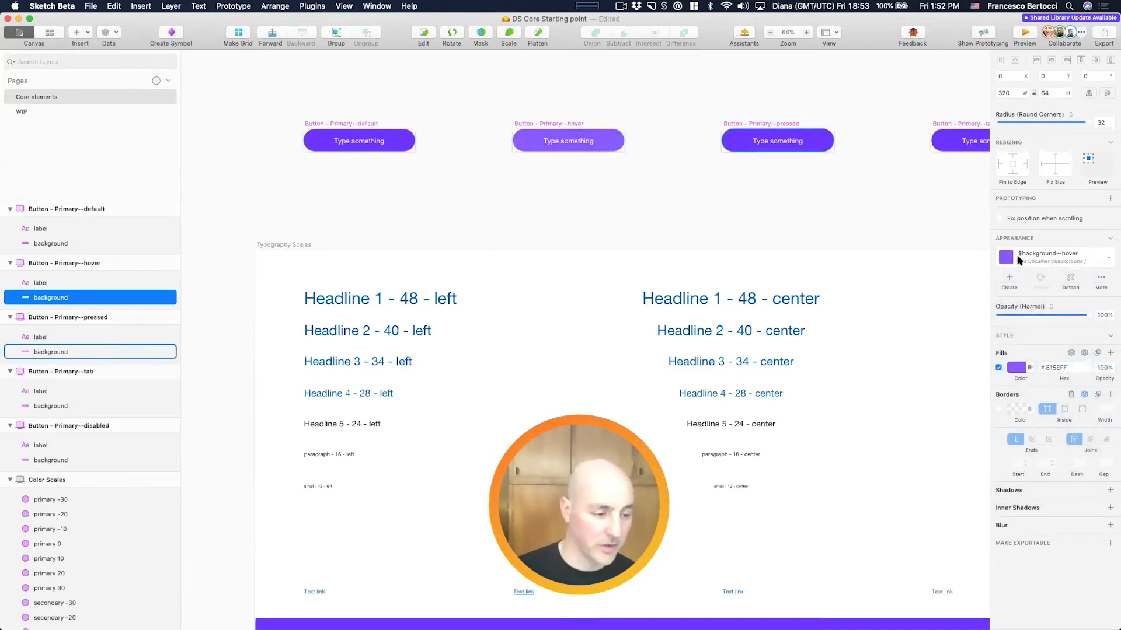
click(1058, 260)
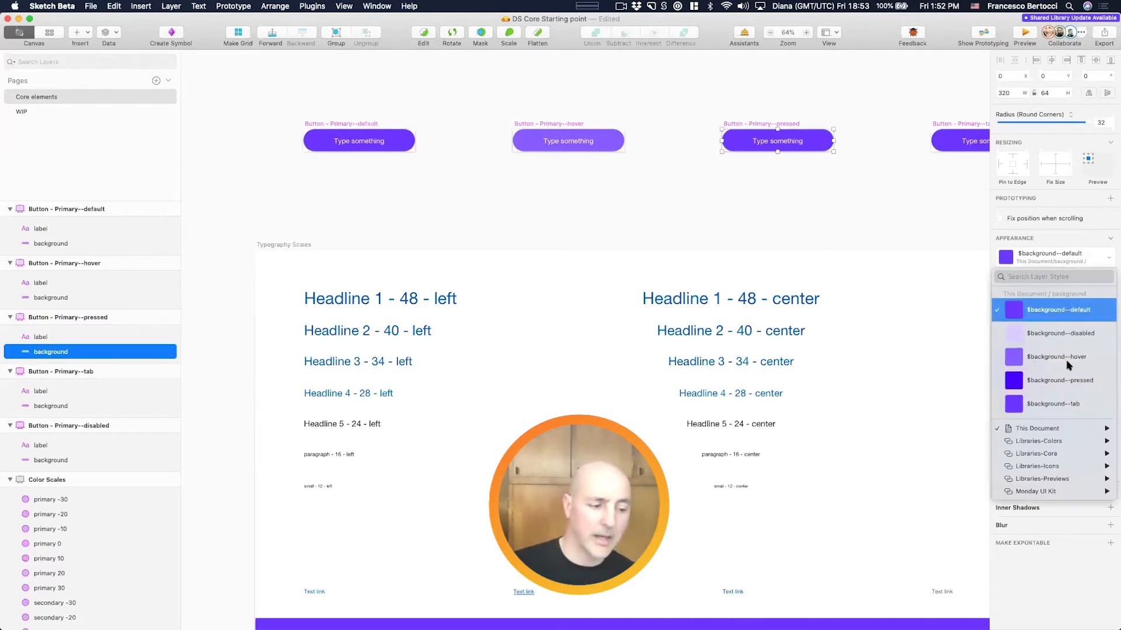
click(1057, 380)
scroll(868, 175, right, 5)
click(768, 150)
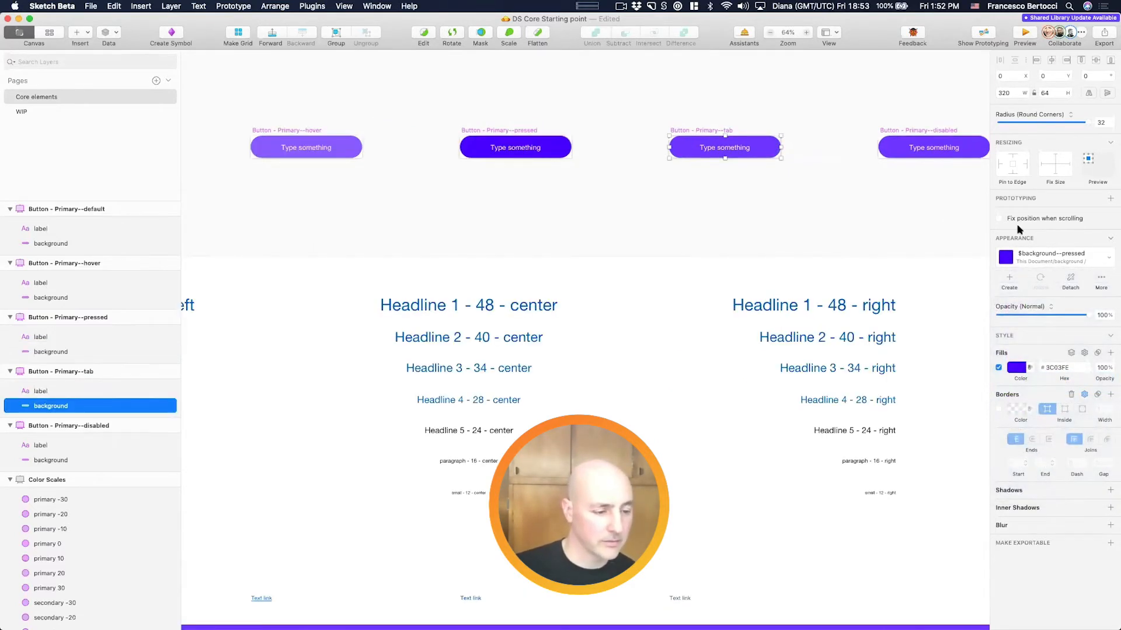
click(1026, 258)
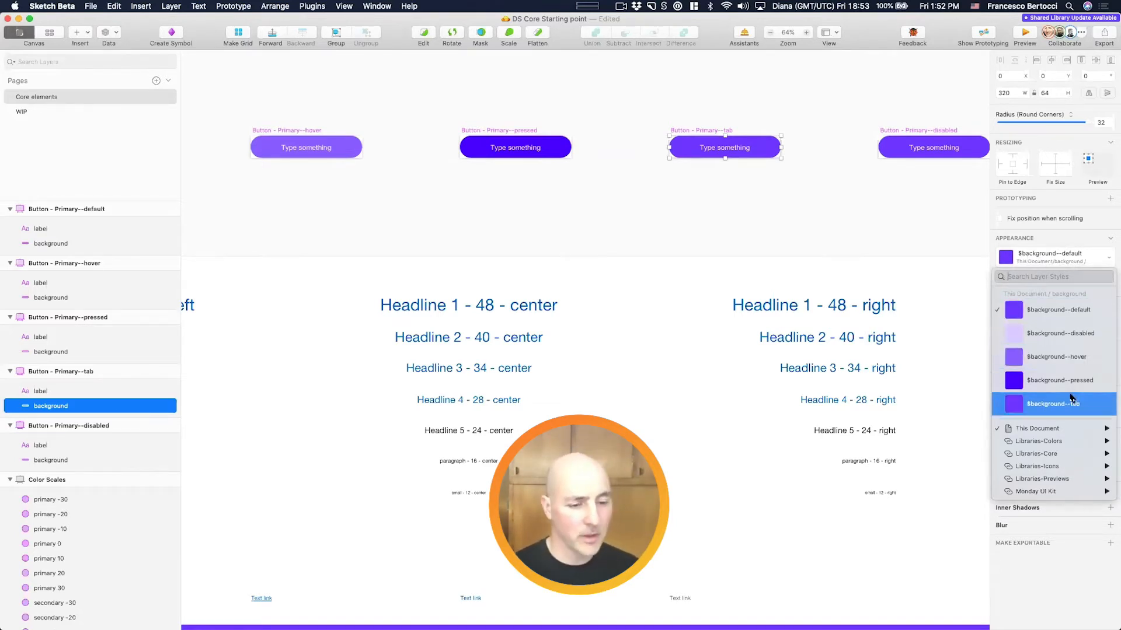
Step: Apply the $background--disabled layer style to the background of the Button - Primary--disabled symbol
click(892, 150)
click(1050, 257)
click(1060, 333)
click(892, 216)
Step: Apply the $label--hover and $label--pressed text styles to the labels of the hover and pressed button symbols respectively
scroll(891, 217, down, 3)
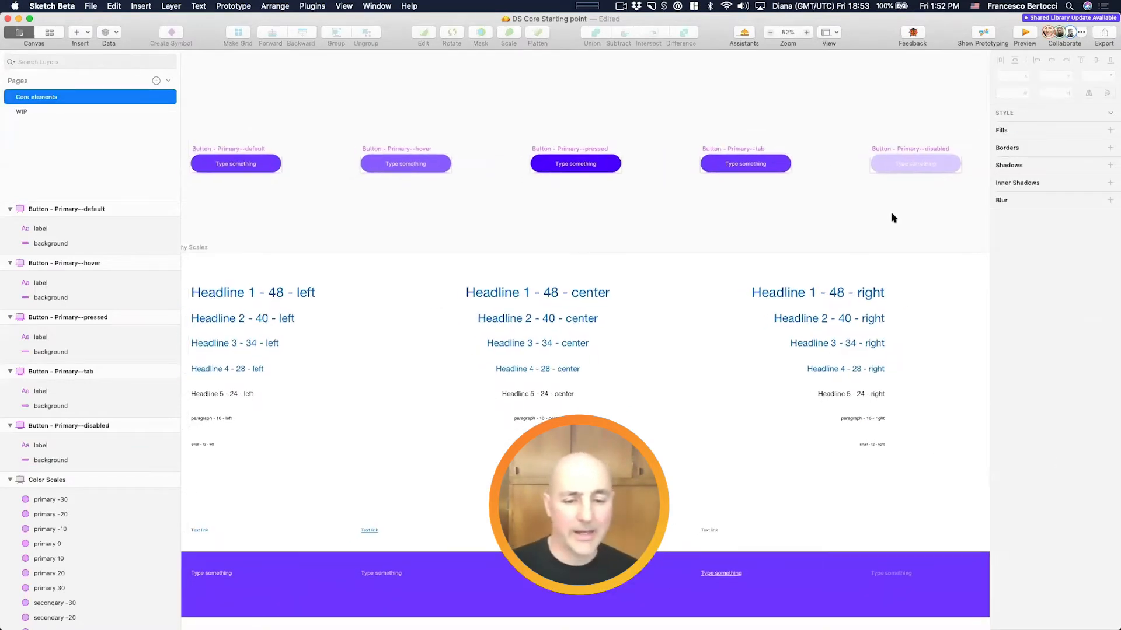
scroll(892, 218, down, 2)
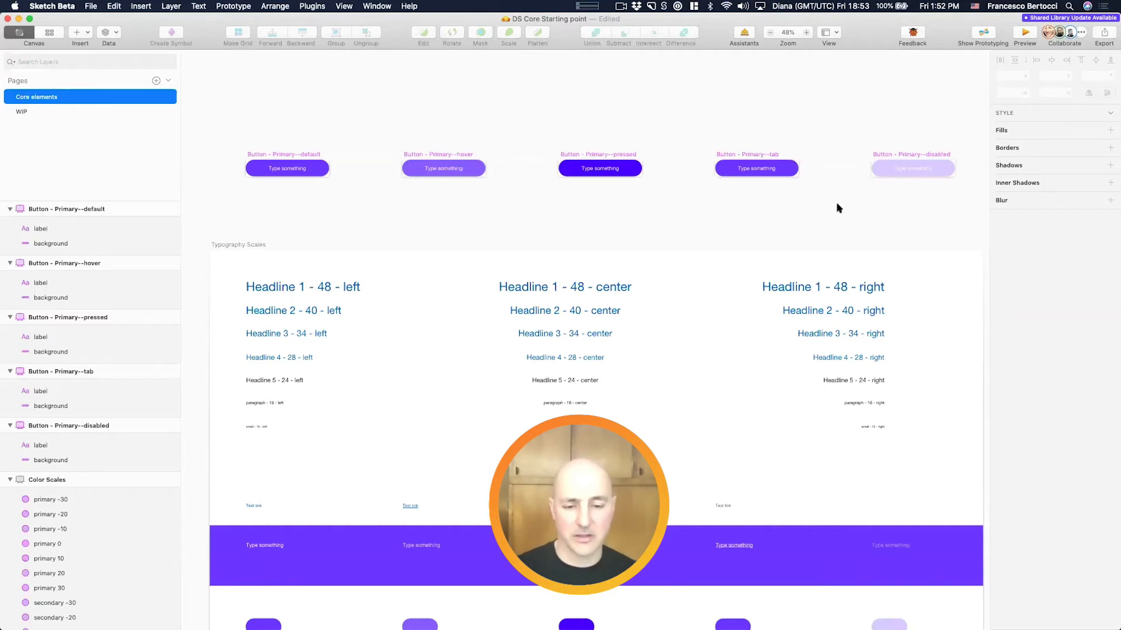
click(450, 170)
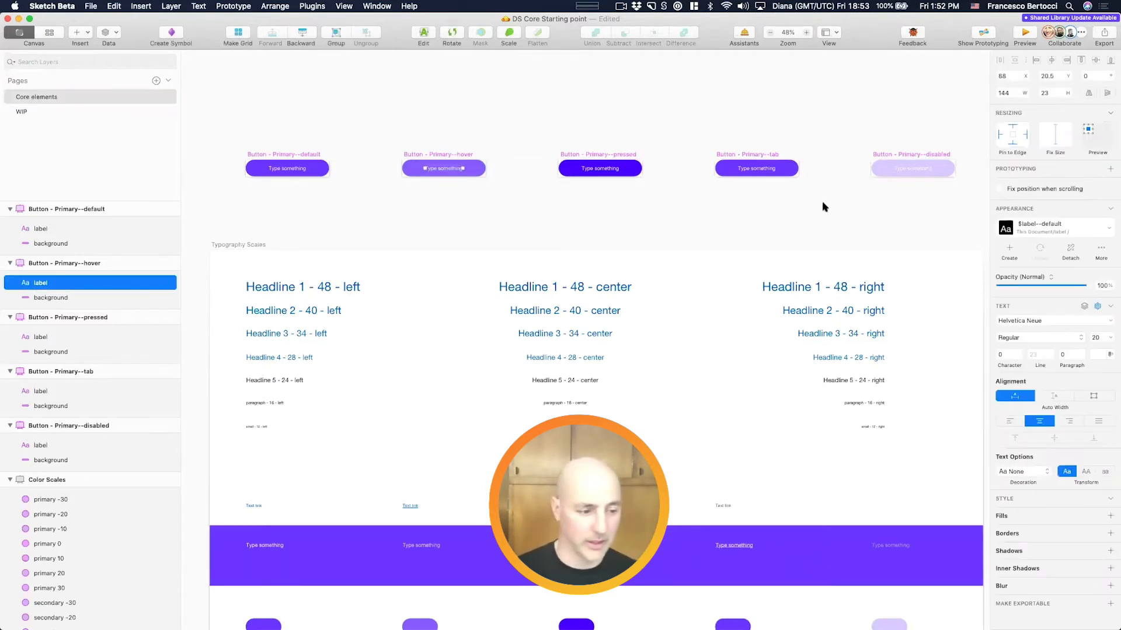
click(1042, 232)
click(1022, 321)
click(609, 173)
key(super+2)
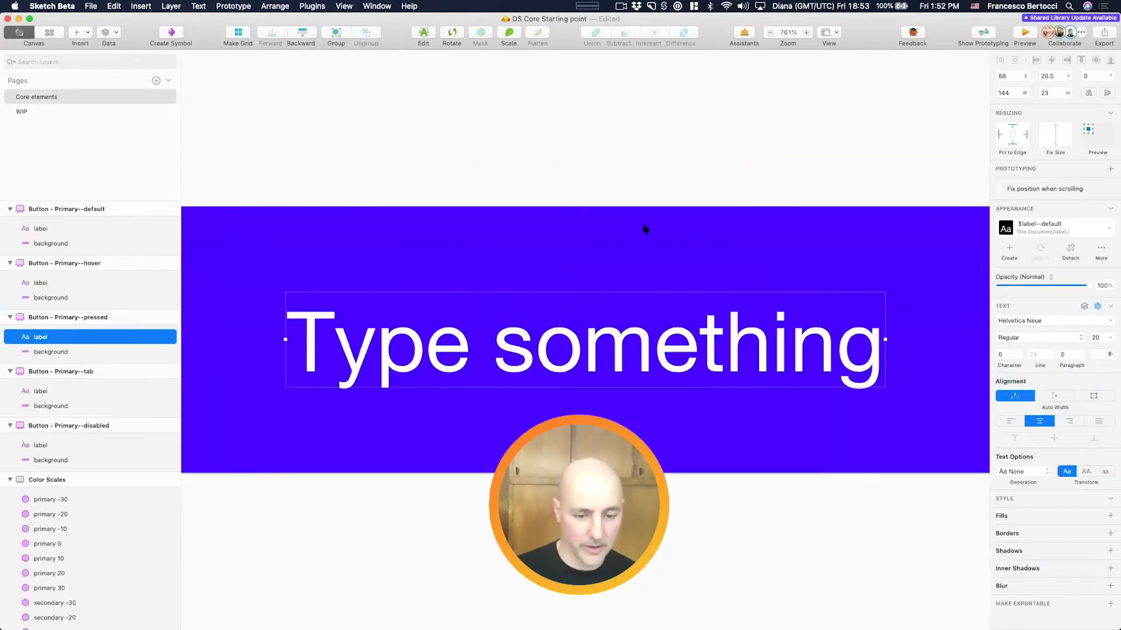
click(1027, 229)
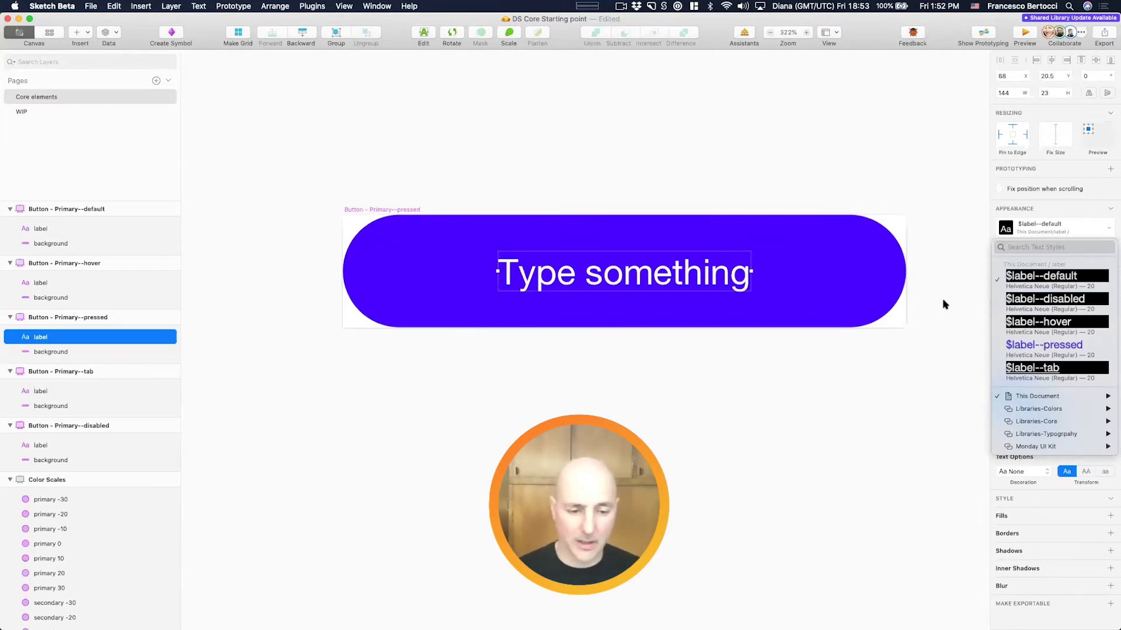
click(1103, 345)
Step: Check the styles applied to the label and background of the Button - Primary--tab symbol
scroll(829, 199, down, 4)
scroll(829, 199, right, 10)
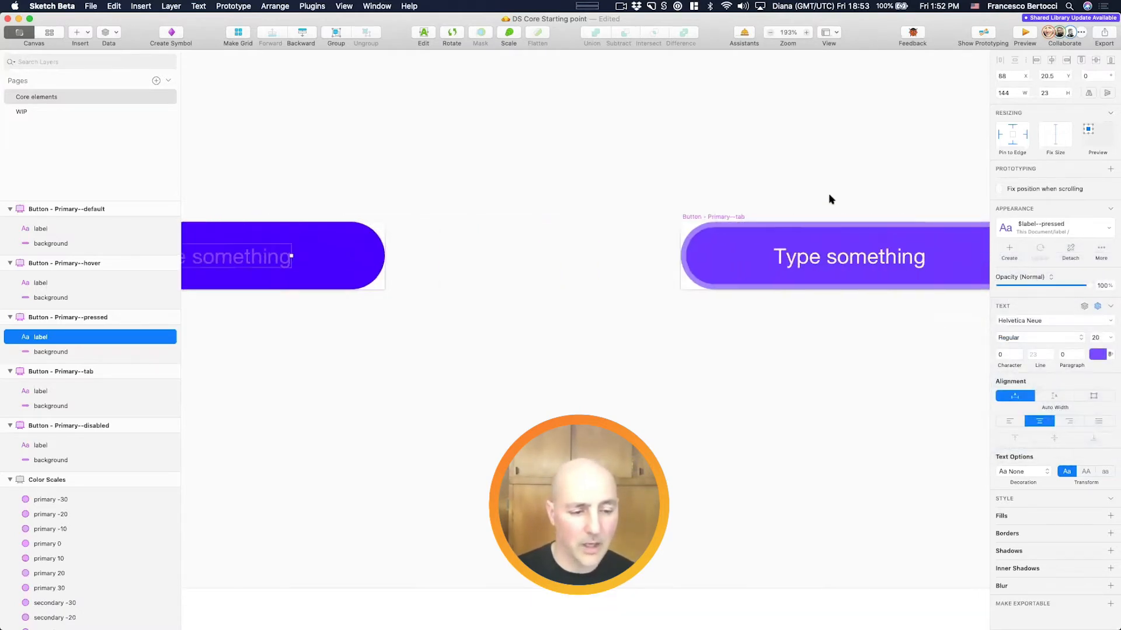
click(729, 268)
scroll(730, 267, down, 2)
scroll(729, 268, down, 3)
click(682, 263)
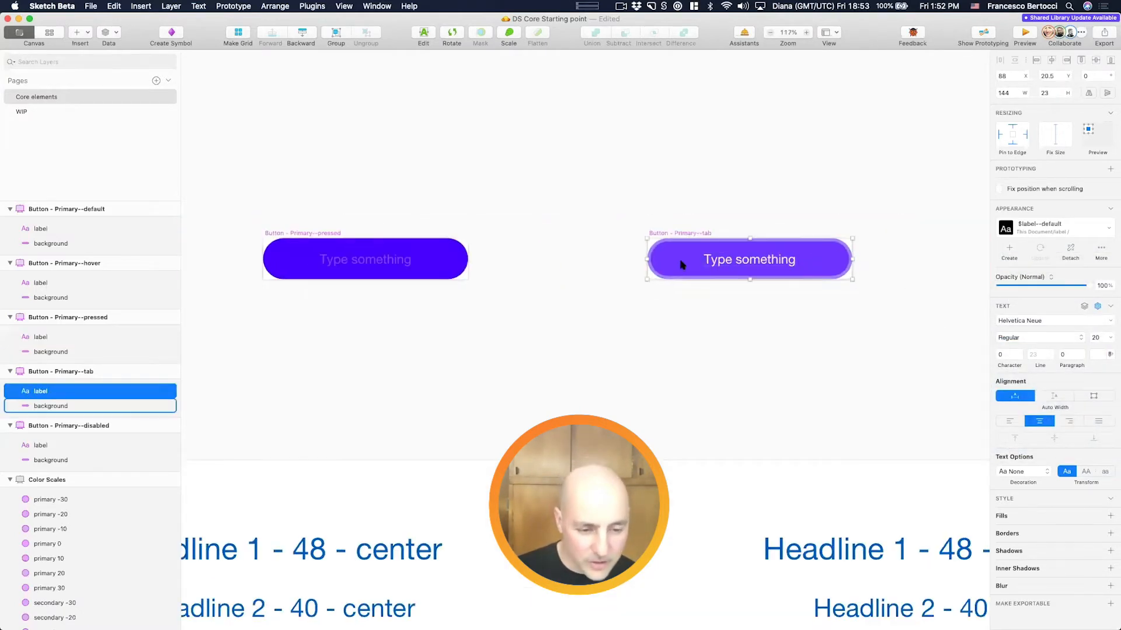
scroll(681, 265, right, 1)
scroll(681, 265, left, 1)
scroll(681, 265, up, 1)
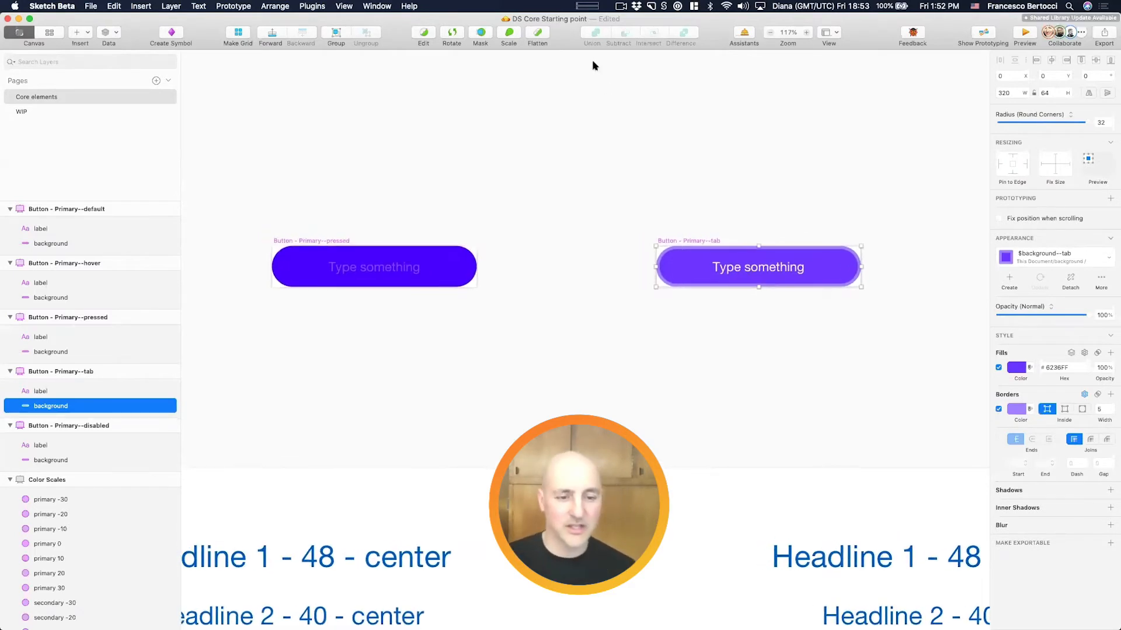
click(691, 161)
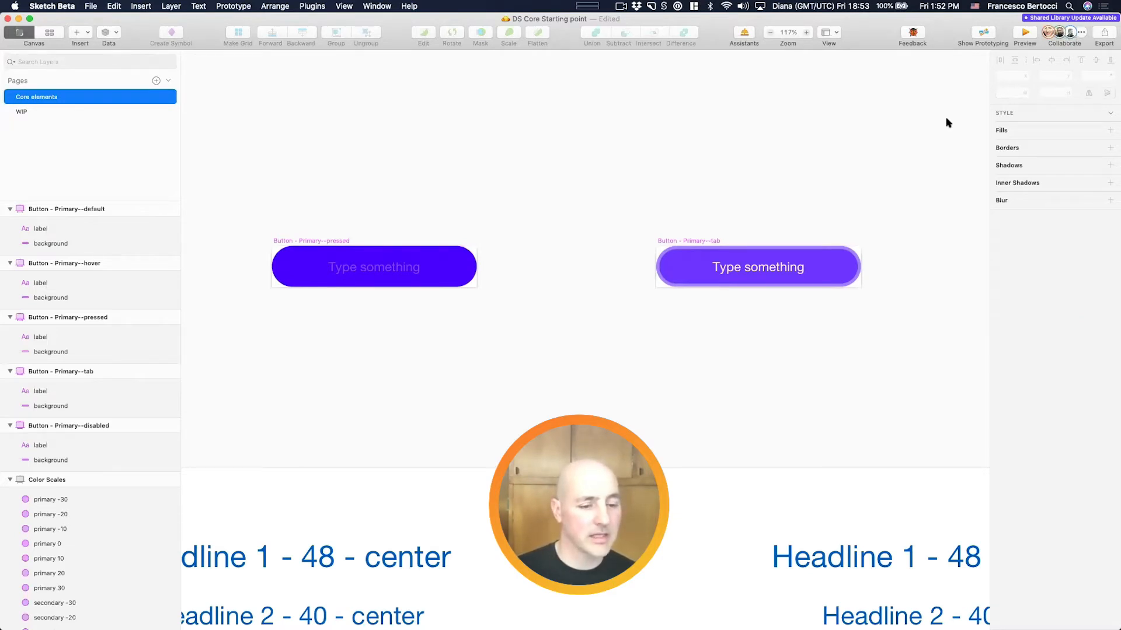
Step: Set the horizontal spacing between all primary and secondary color circles on the Color Scales artboard to 24
scroll(947, 123, down, 10)
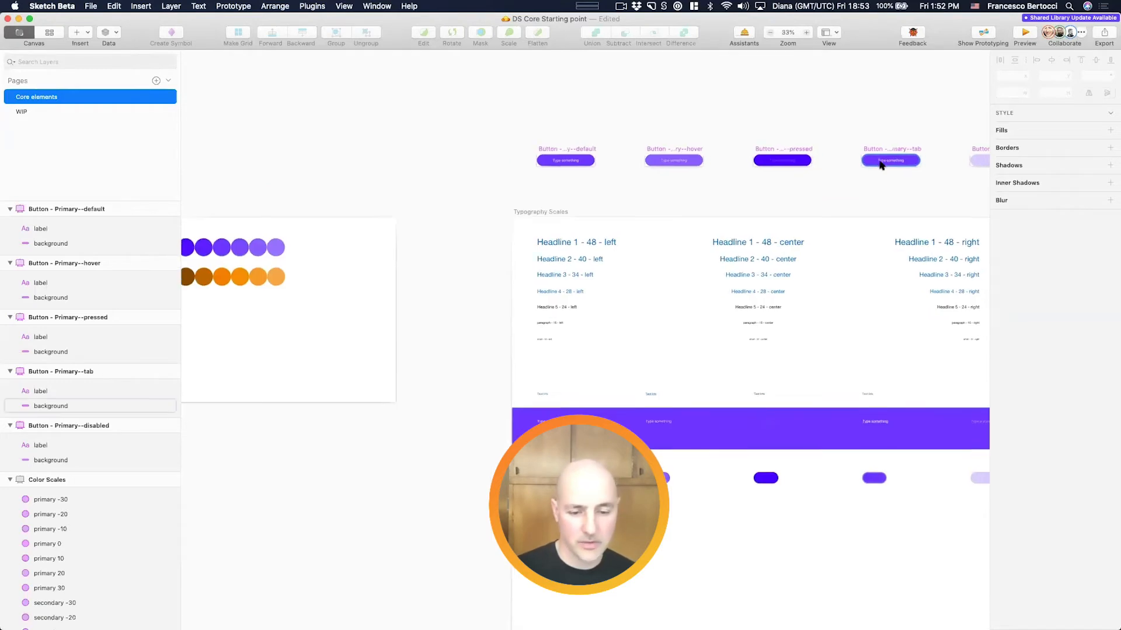
scroll(878, 166, right, 3)
scroll(700, 233, left, 10)
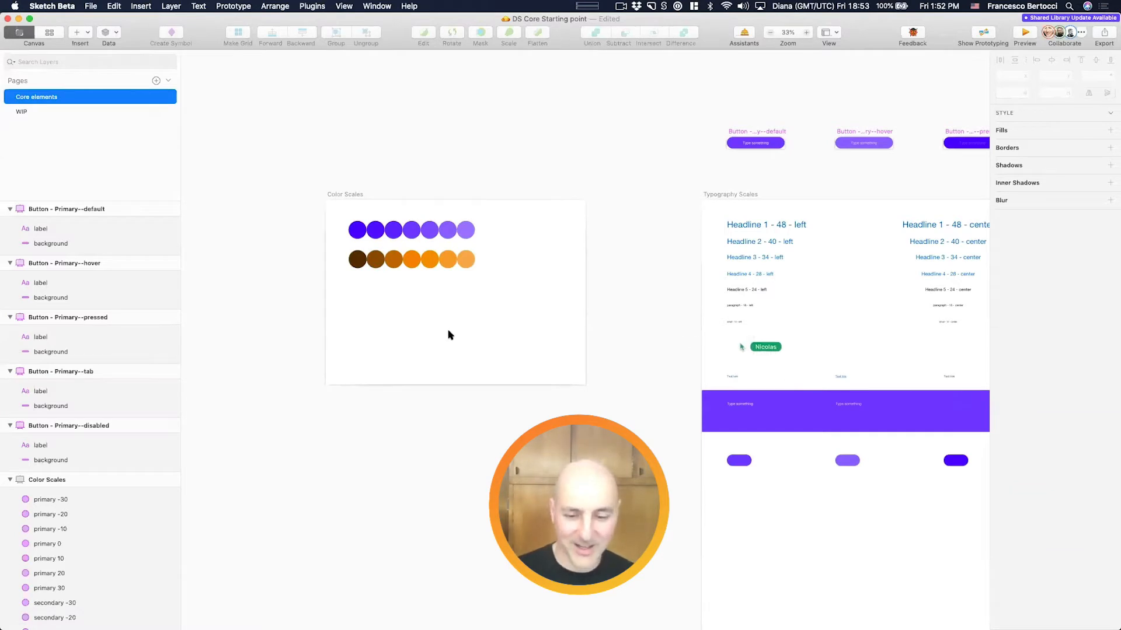
scroll(438, 322, up, 5)
drag(284, 245, 548, 315)
key(Escape)
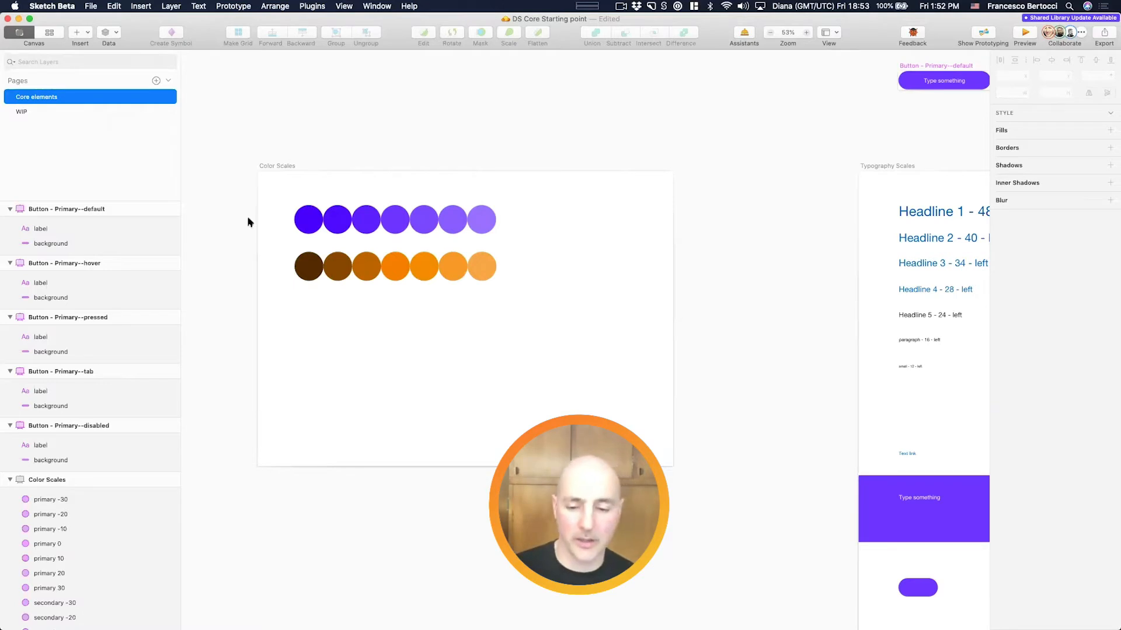
drag(270, 240, 285, 198)
click(1054, 110)
click(1011, 110)
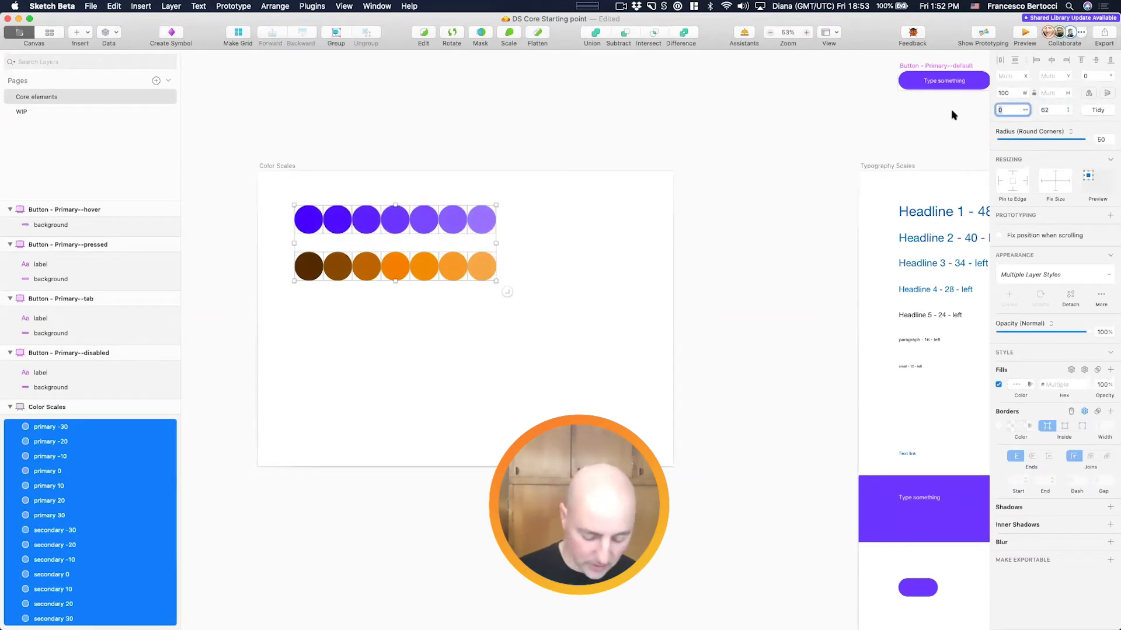
text(24)
key(Return)
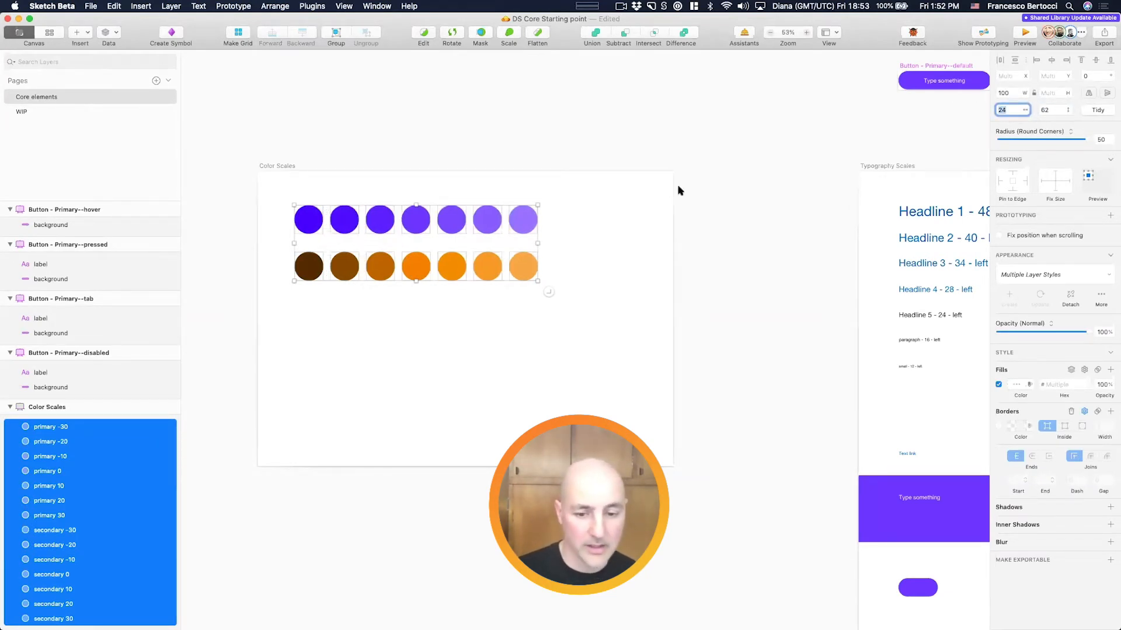
click(662, 195)
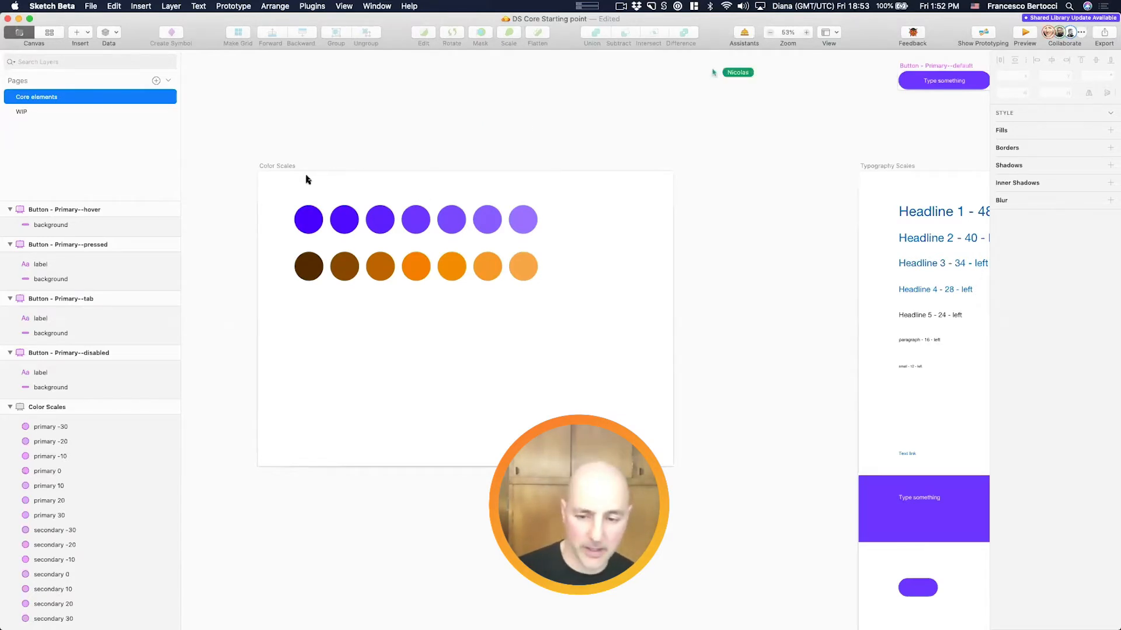
Step: Examine the fill and border of the $background--tab swatch on the Typography Scales artboard against the button symbols
click(286, 167)
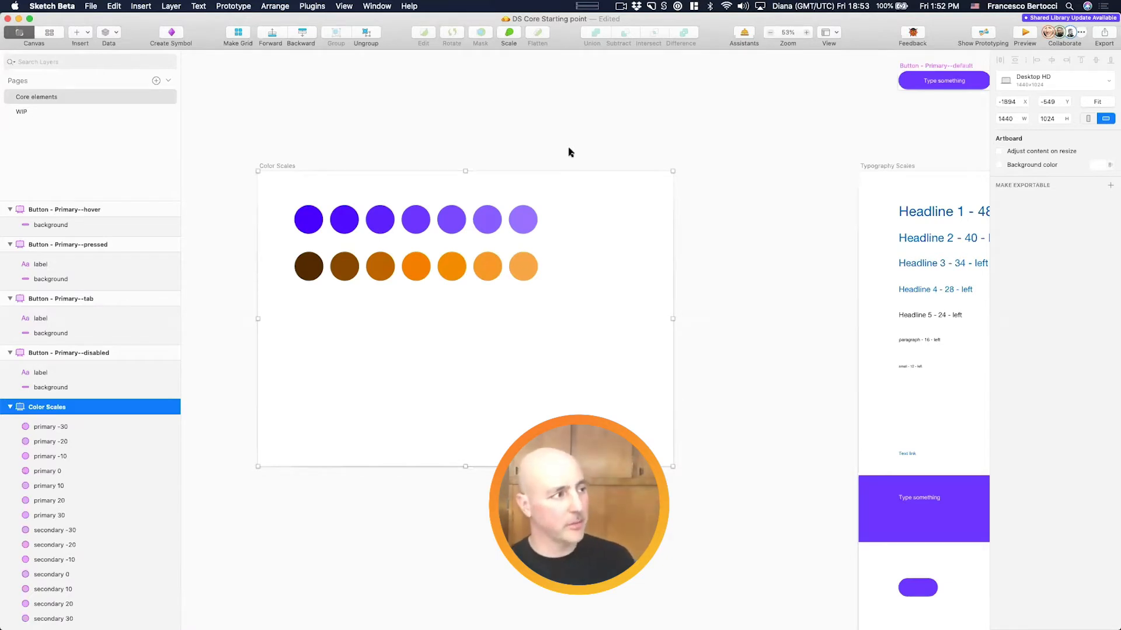
scroll(569, 152, right, 10)
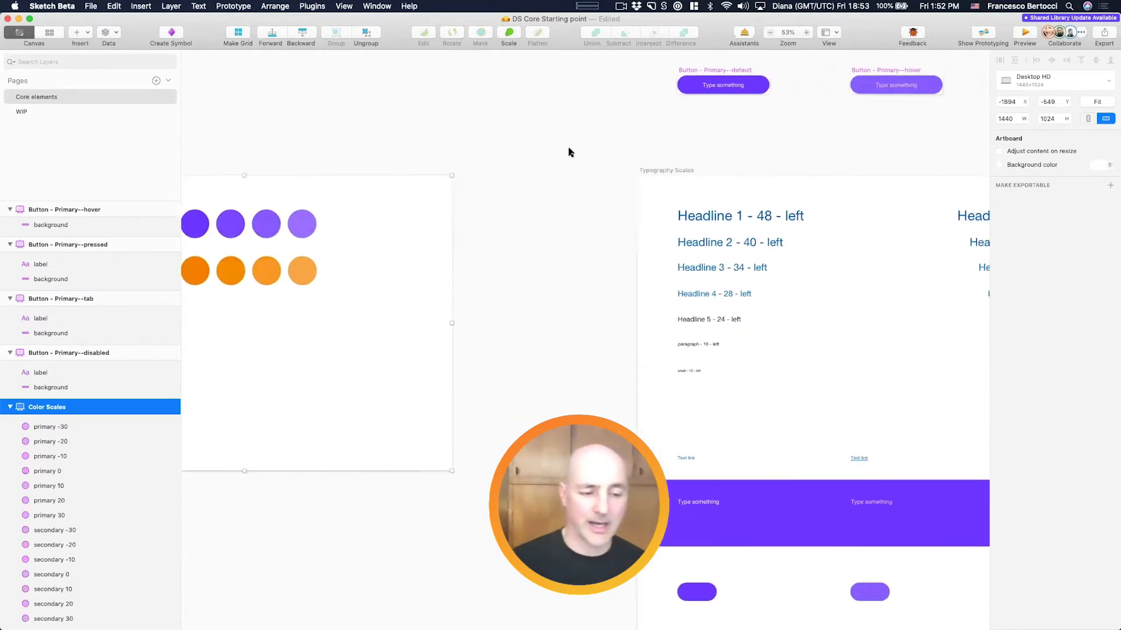
scroll(568, 150, down, 3)
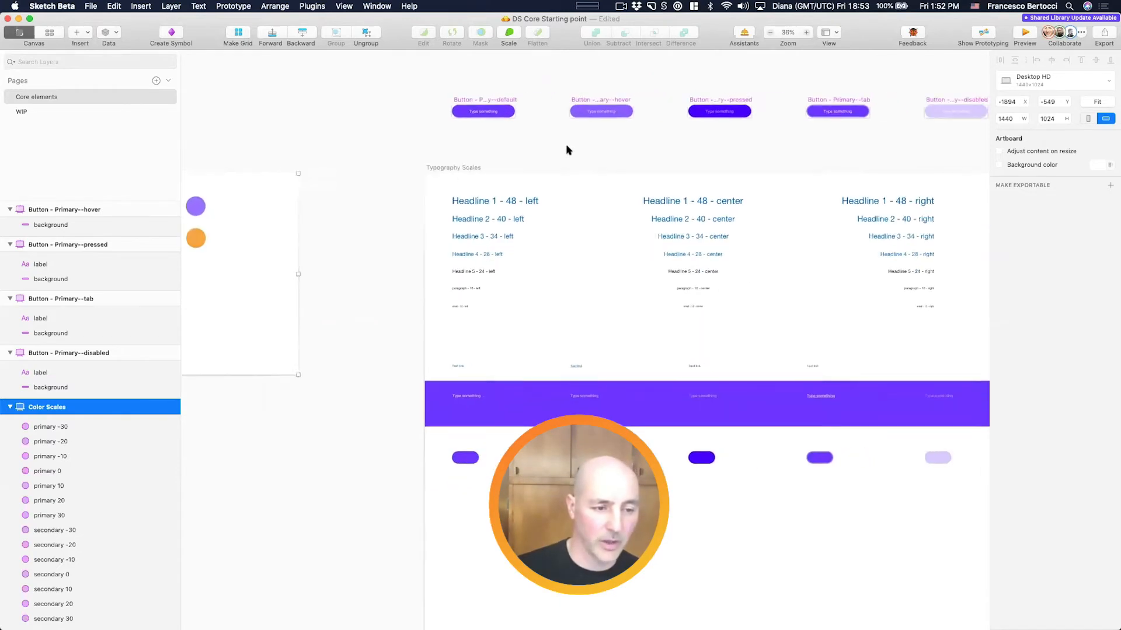
scroll(569, 150, right, 5)
scroll(678, 131, up, 5)
scroll(678, 131, down, 4)
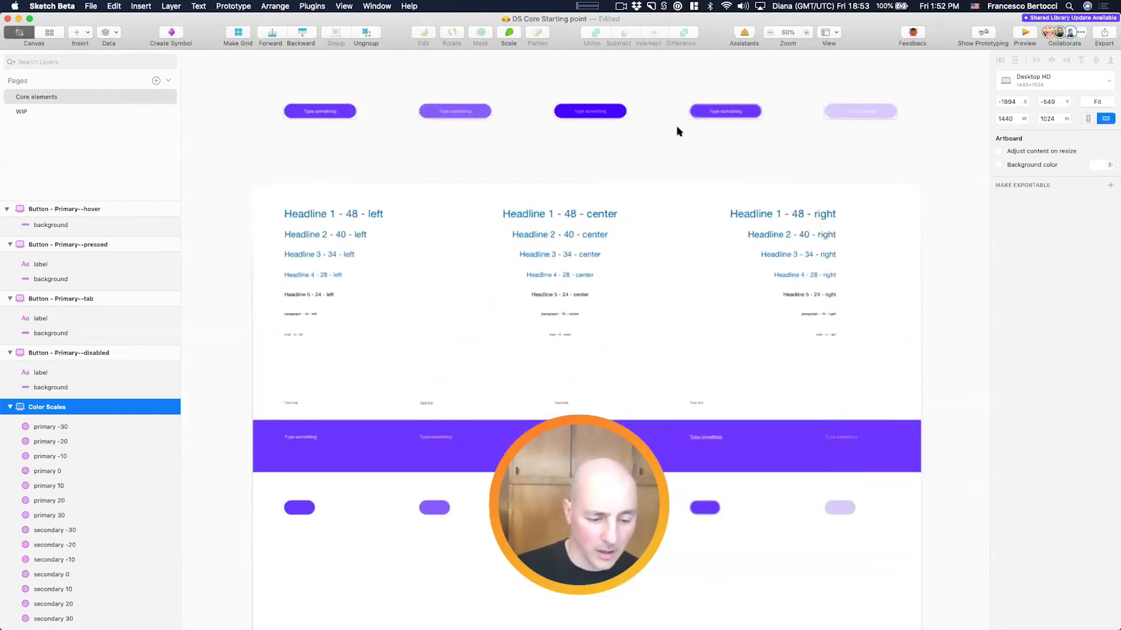
scroll(749, 575, down, 3)
click(677, 451)
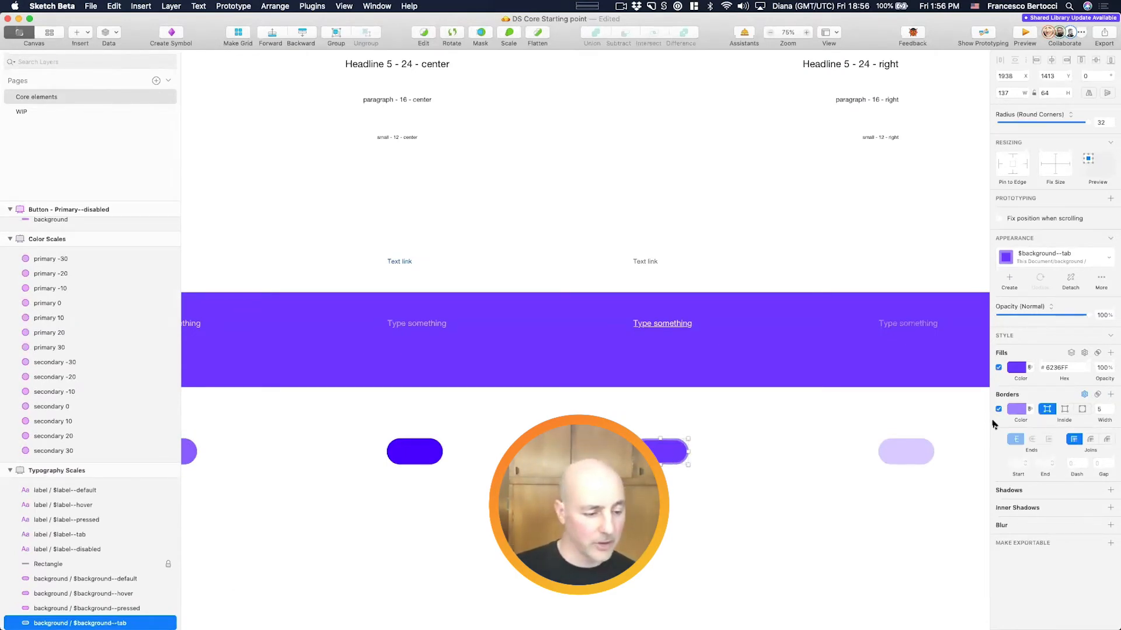
scroll(866, 457, down, 5)
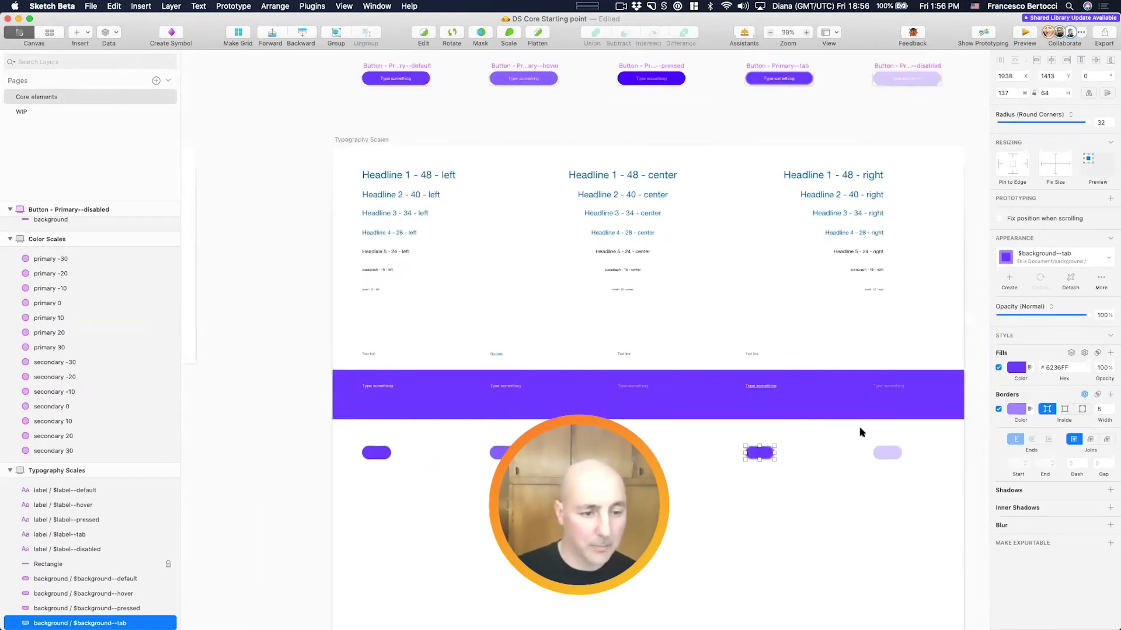
scroll(797, 68, up, 2)
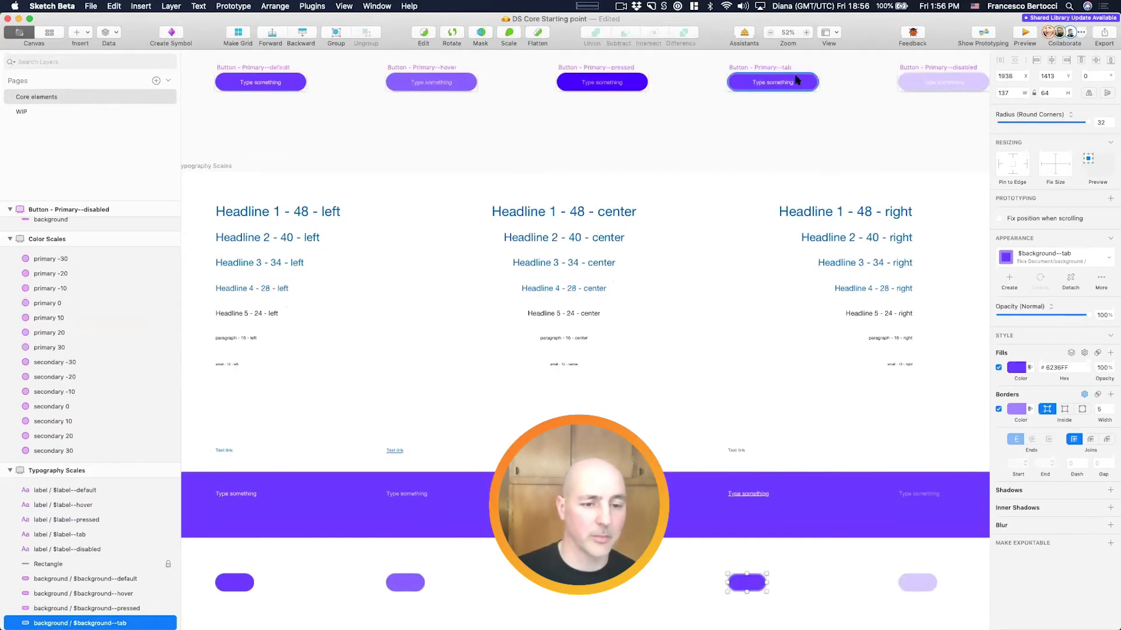
Step: Try deleting the hover, pressed, tab and disabled primary button symbols and moving the default symbol further above the Typography Scales artboard
scroll(800, 78, down, 2)
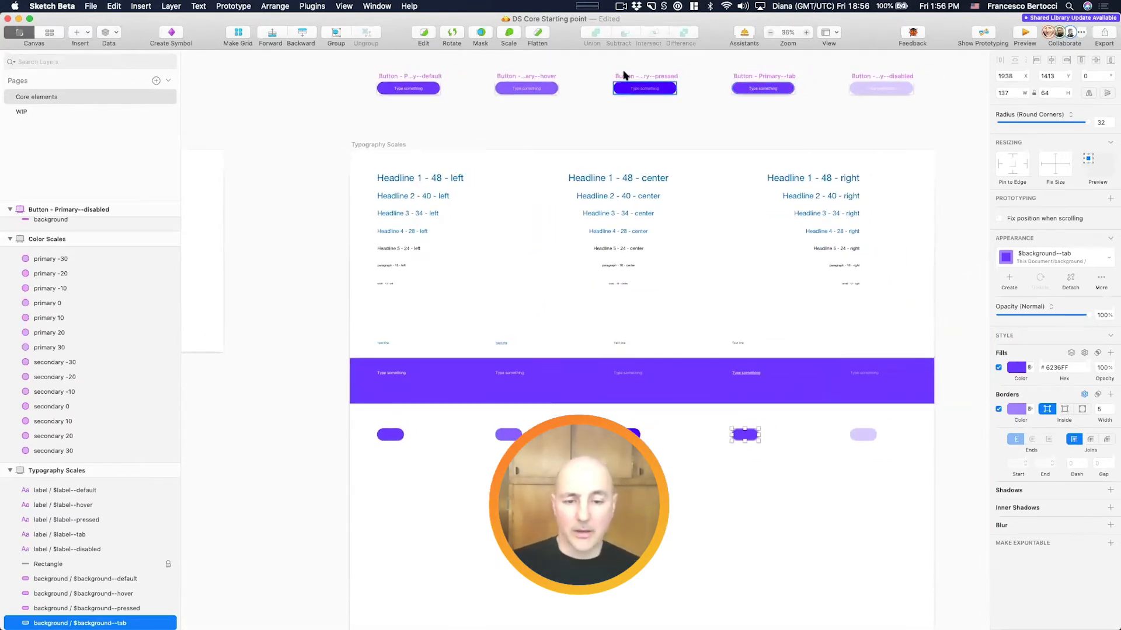
scroll(627, 79, up, 2)
scroll(621, 80, right, 2)
scroll(510, 119, up, 3)
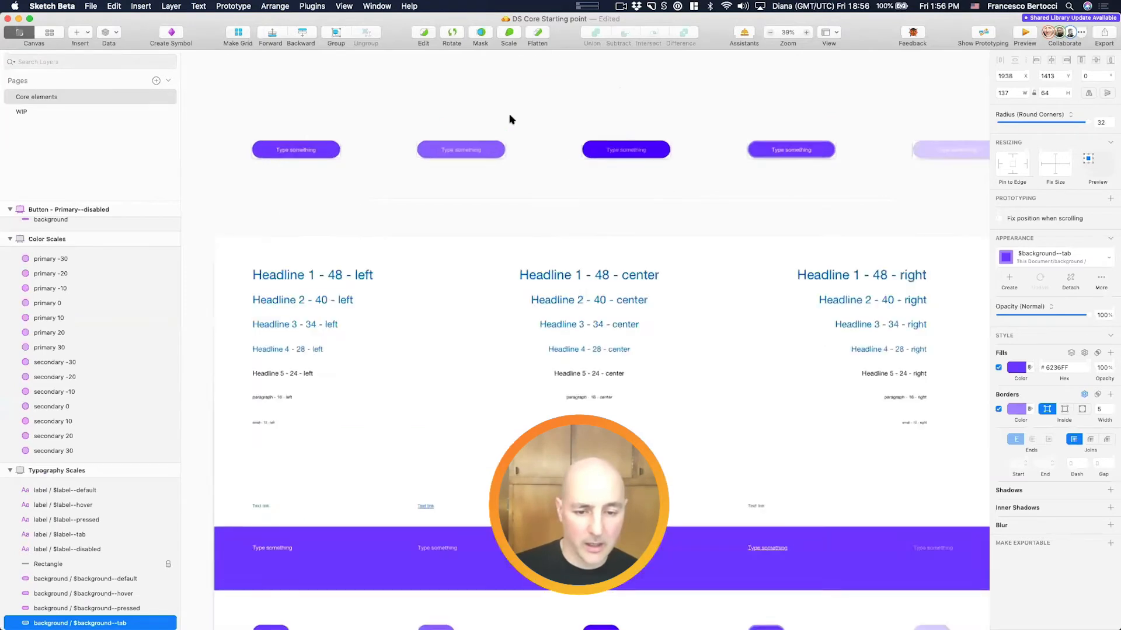
scroll(513, 117, down, 3)
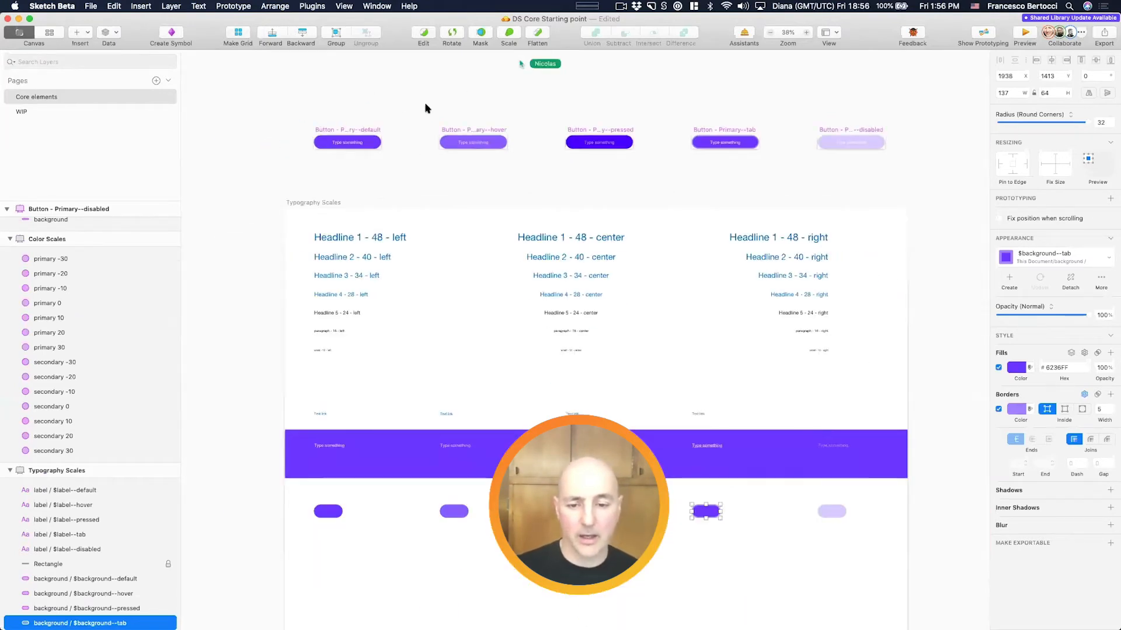
drag(420, 112, 908, 175)
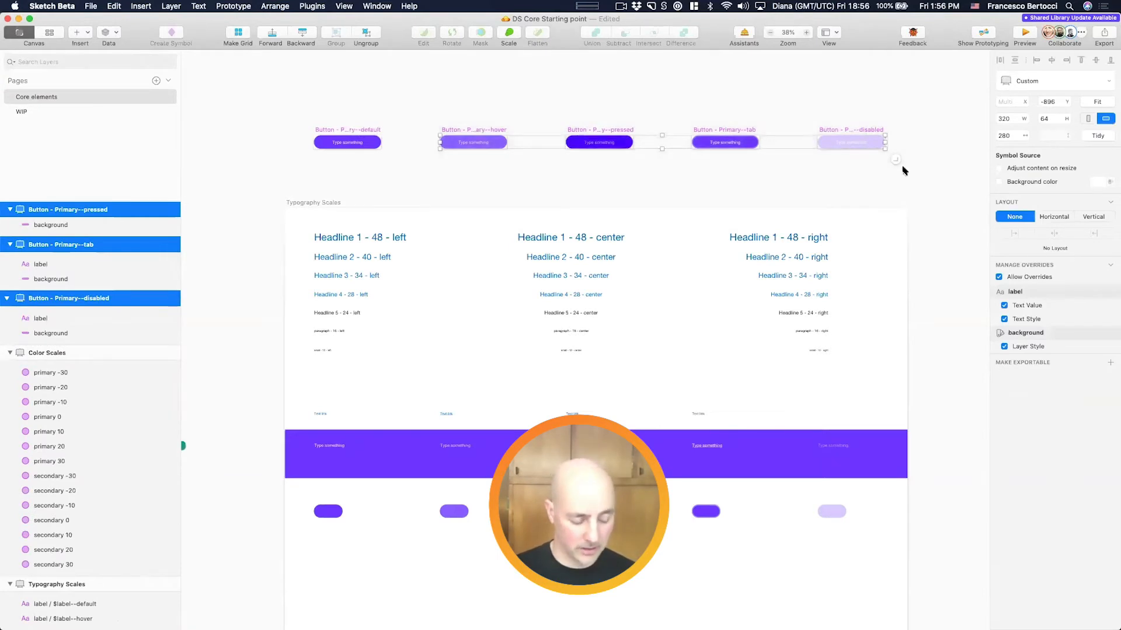
key(Delete)
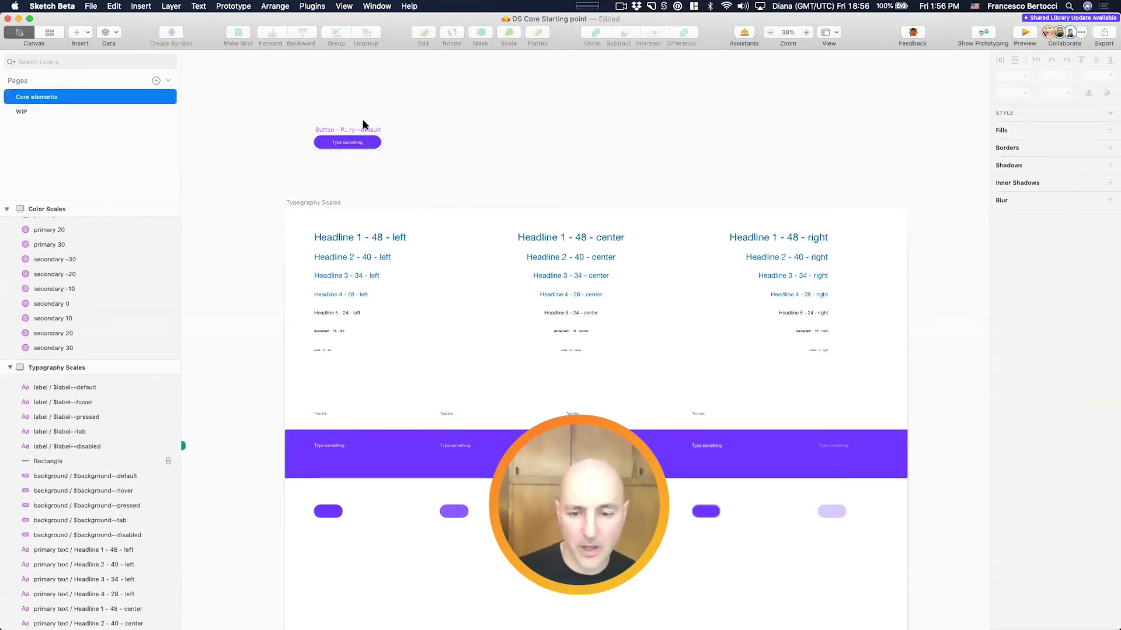
click(362, 129)
drag(368, 138, 368, 111)
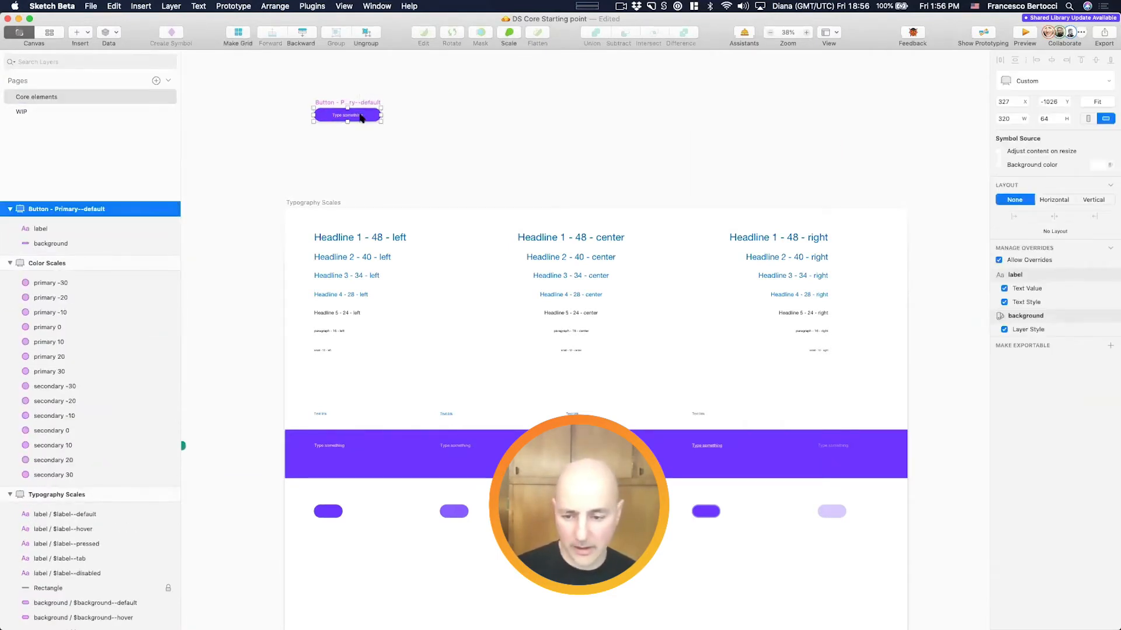
Step: Undo the move of the default button symbol and the deletion of the other four primary button symbols
scroll(362, 112, up, 5)
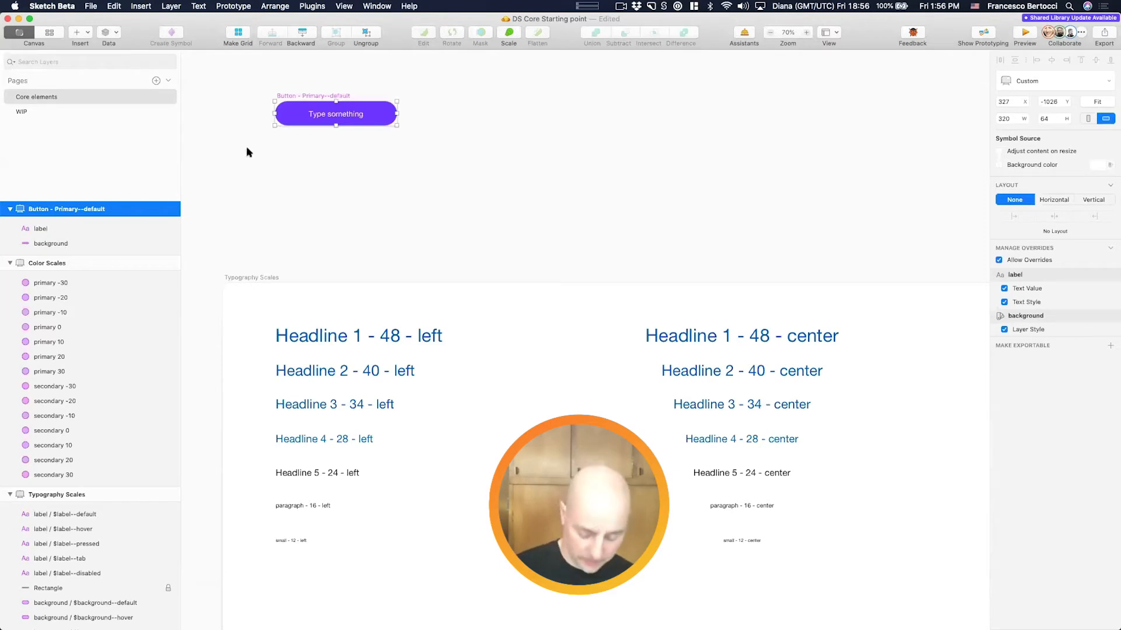
key(super+z)
key(super+z)
click(606, 139)
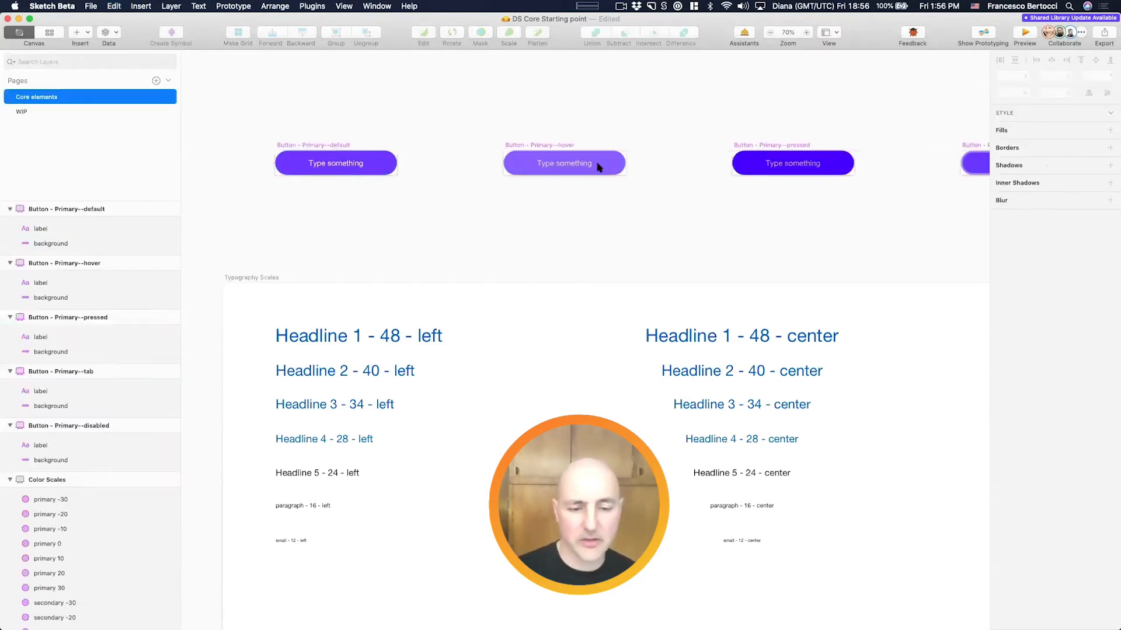
Step: Try narrowing the background of the Button - Primary--pressed symbol to a width of 300 about its centre
click(605, 167)
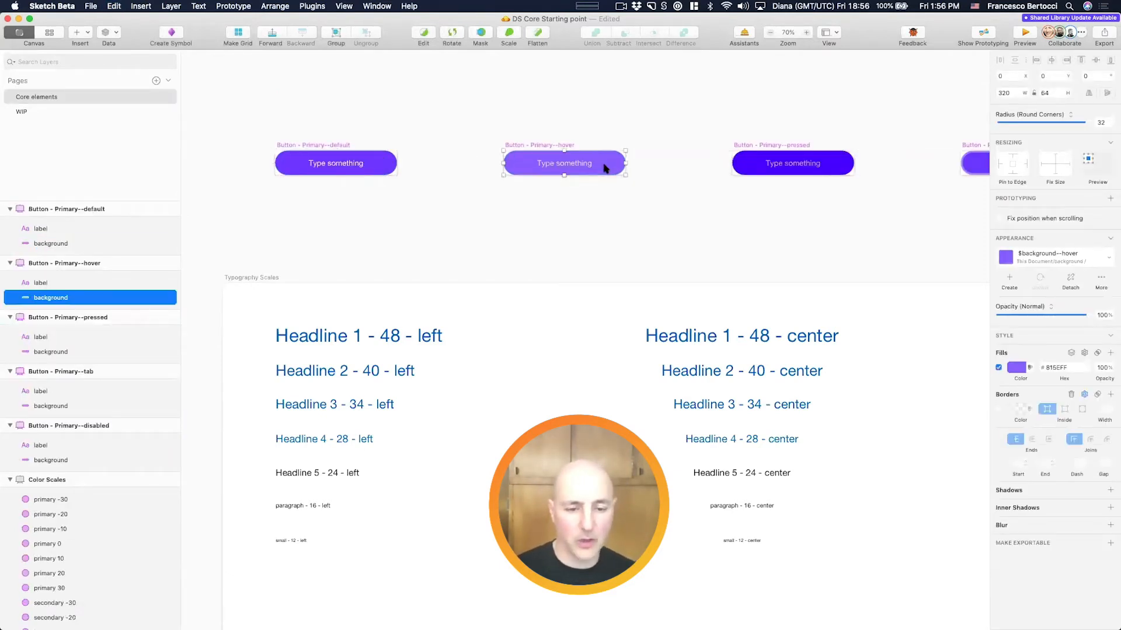
scroll(670, 132, right, 3)
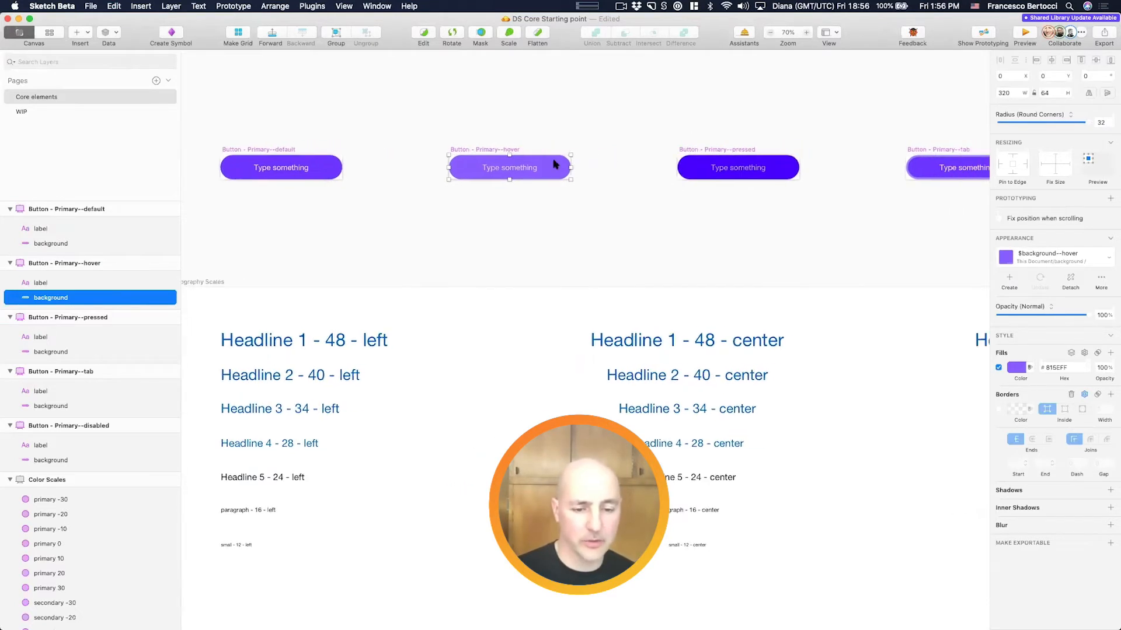
click(691, 170)
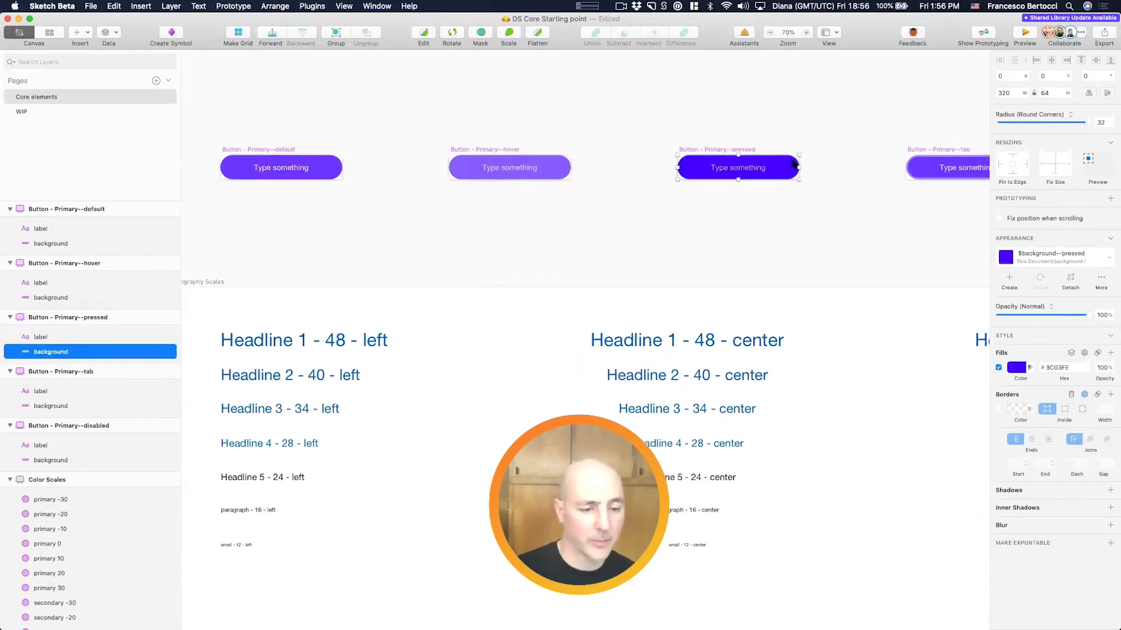
drag(797, 166, 795, 166)
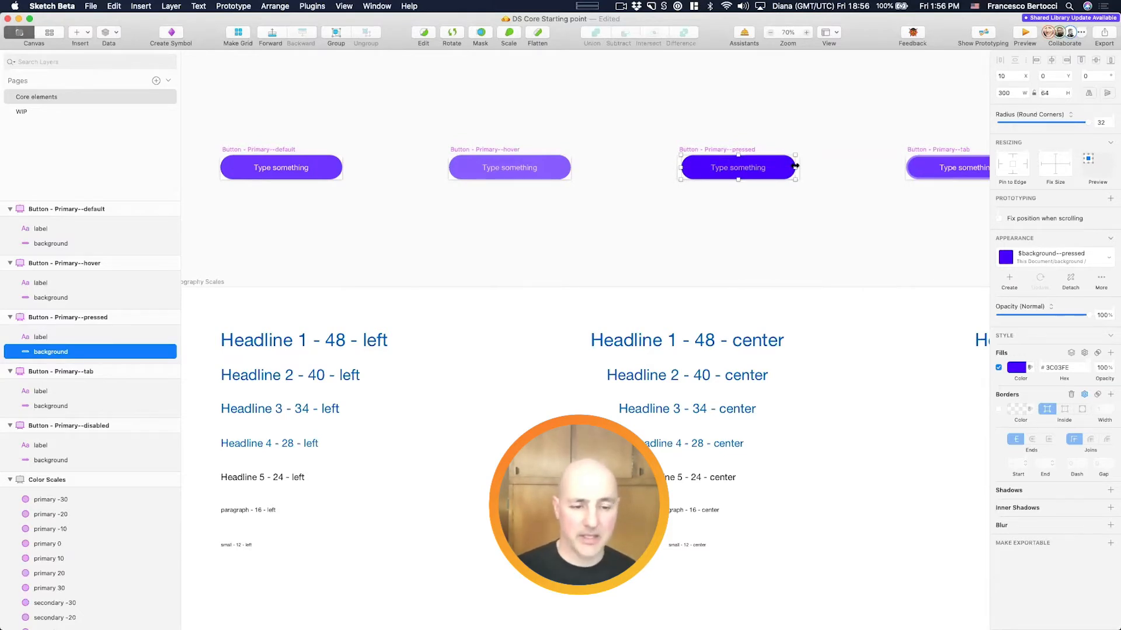
click(788, 126)
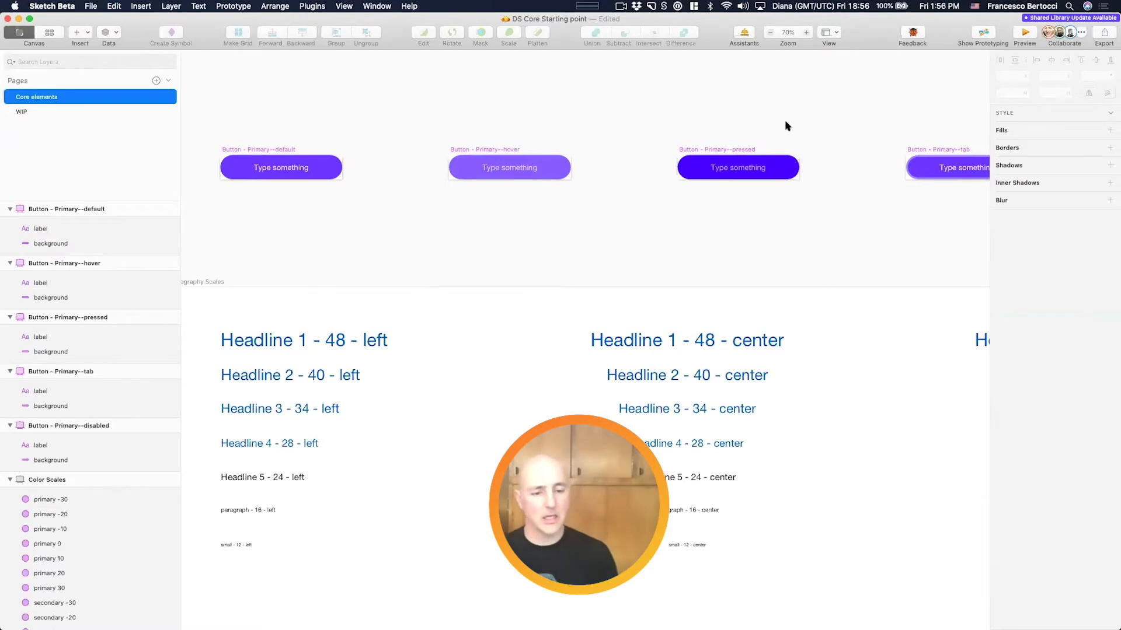
Step: Put the background layer of the Button - Primary--default symbol in its own group and name it background - elevation
click(564, 159)
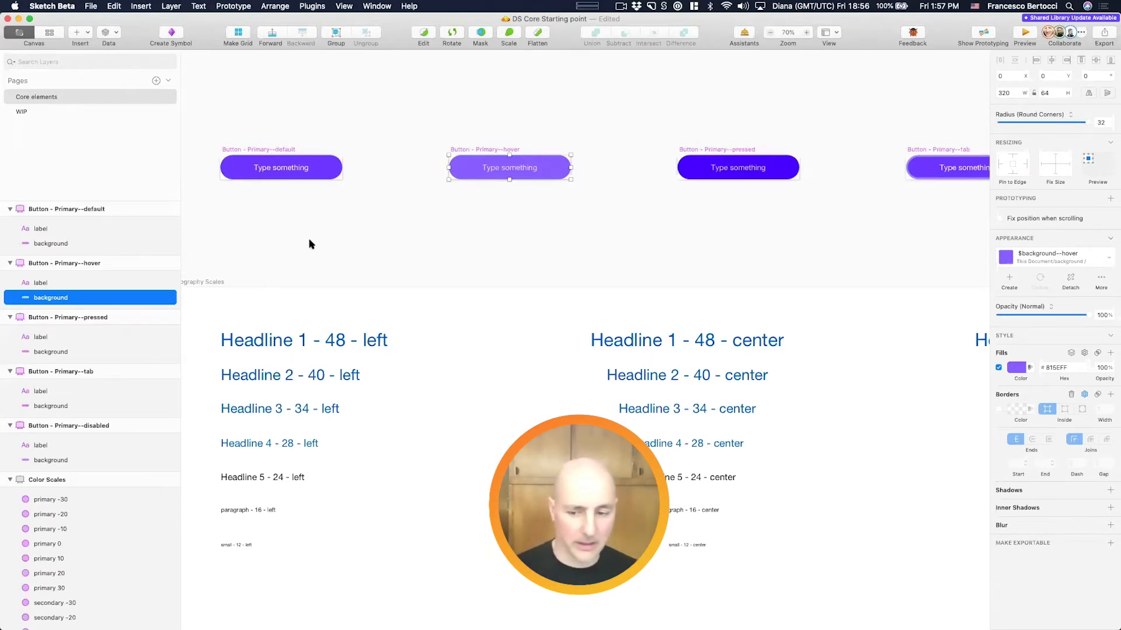
click(321, 172)
key(super+g)
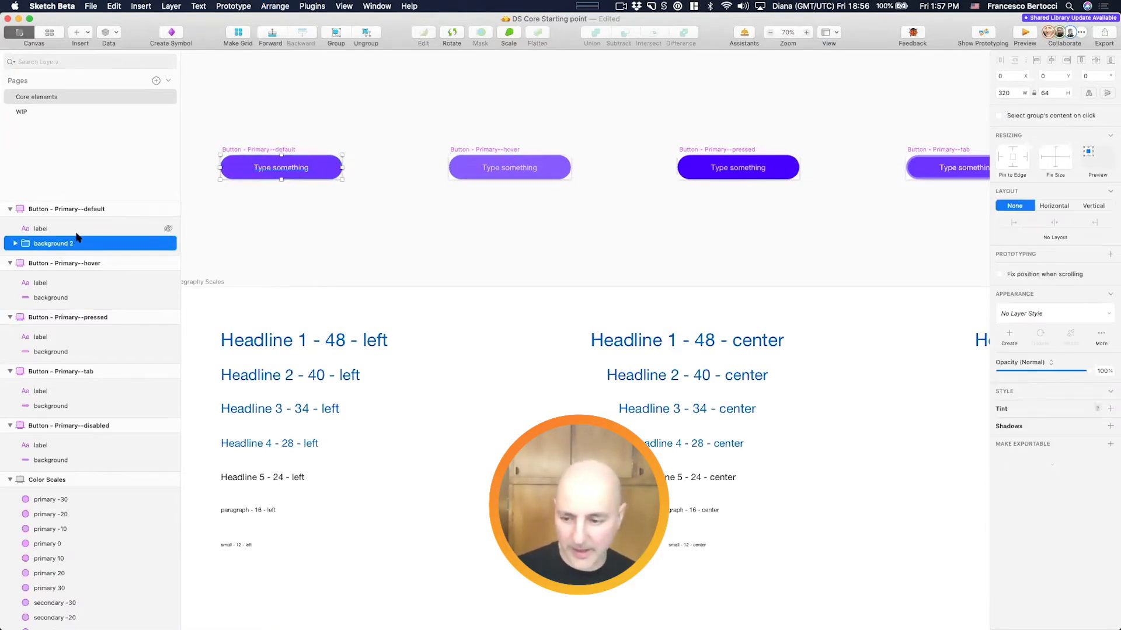
double_click(60, 243)
key(Right)
key(BackSpace)
key(BackSpace)
text(- ele)
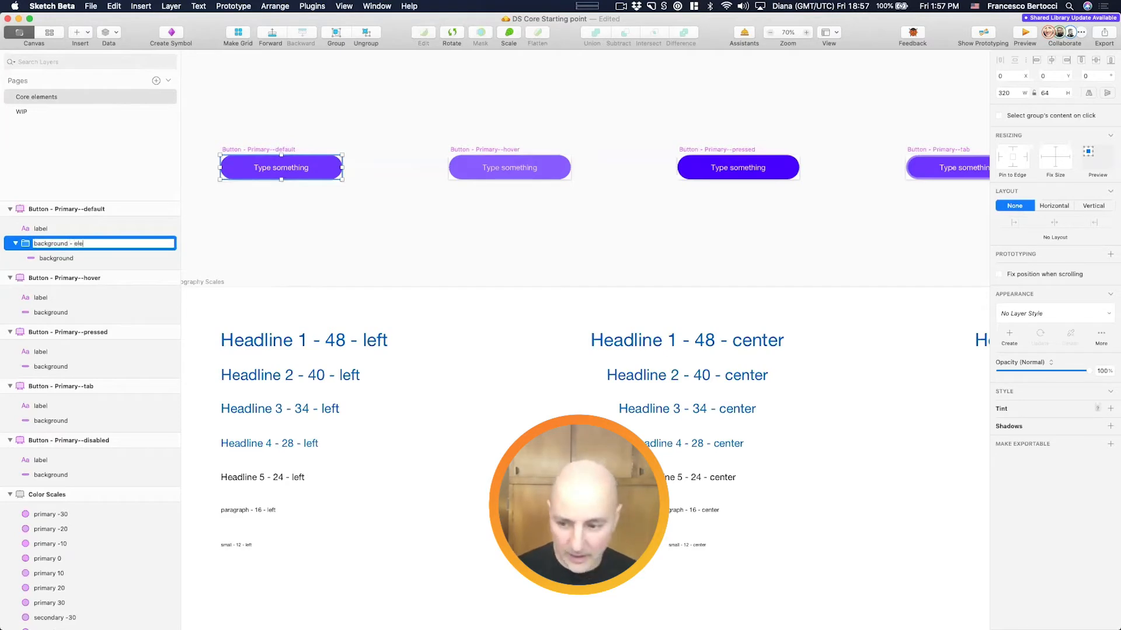
text(vation)
key(Return)
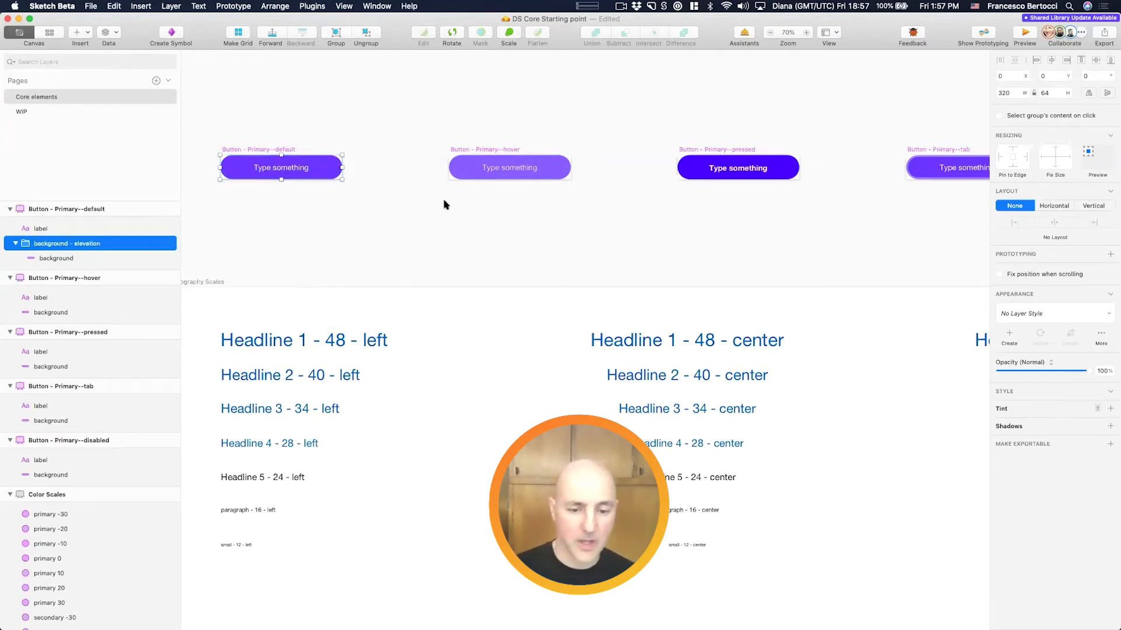
Step: Add a shadow to the background - elevation group with X 0, Y 8 and blur 16
click(1111, 427)
click(1045, 441)
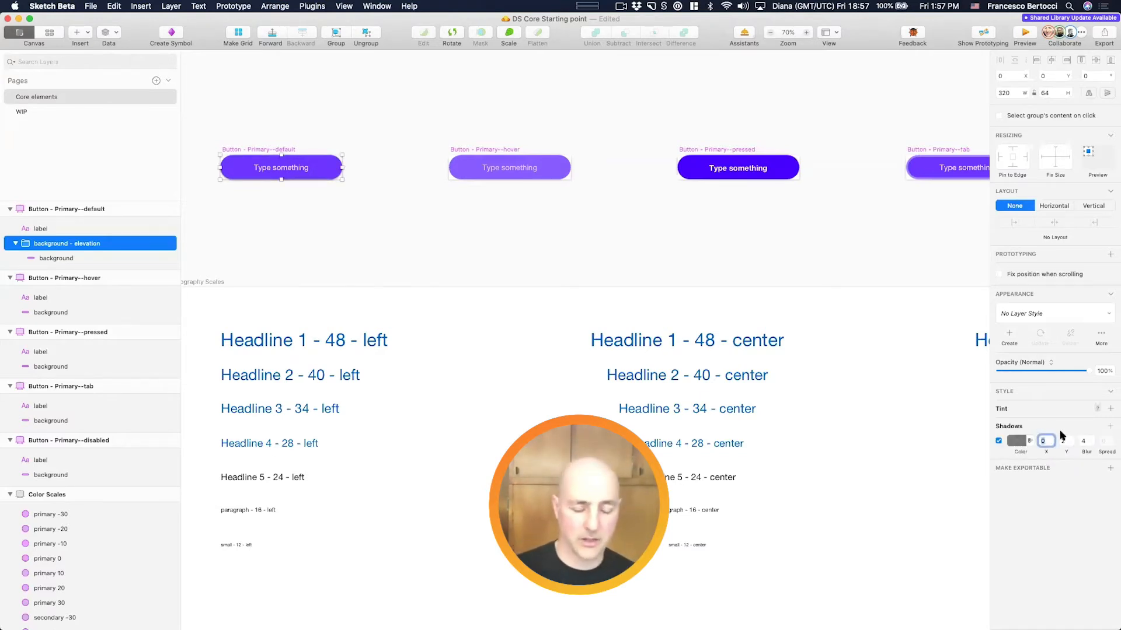
key(Tab)
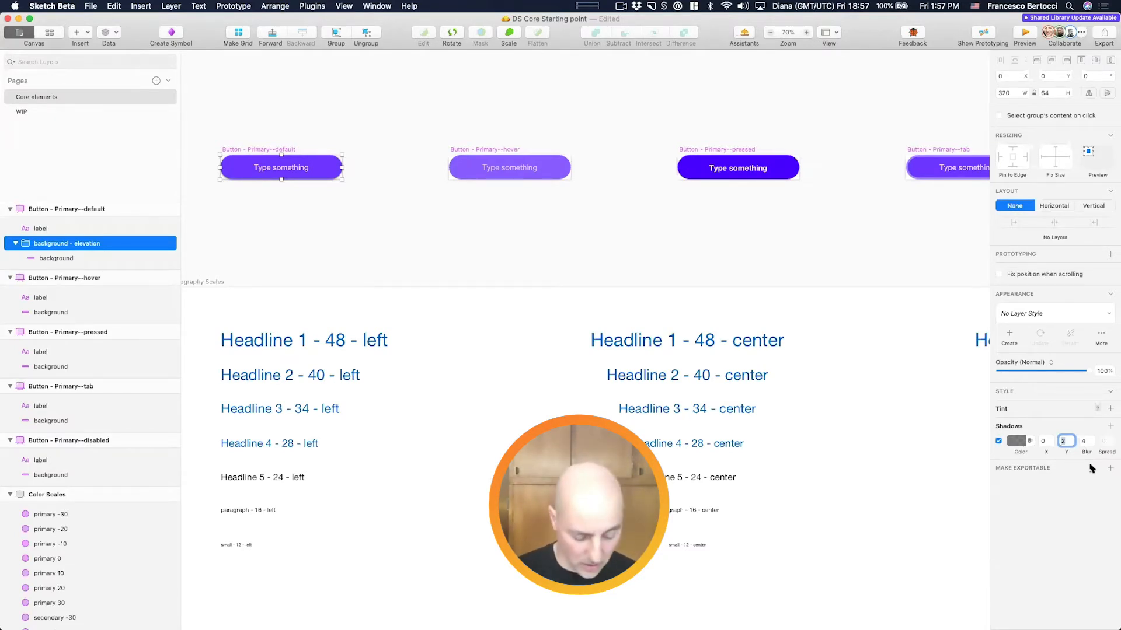
text(4)
key(Tab)
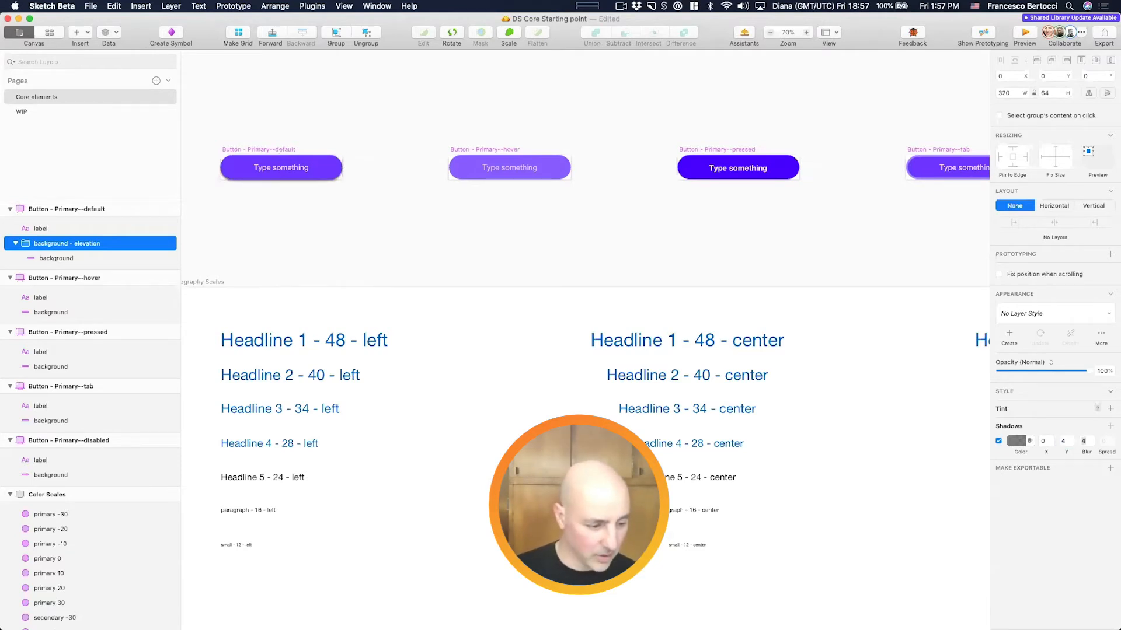
key(shift+Tab)
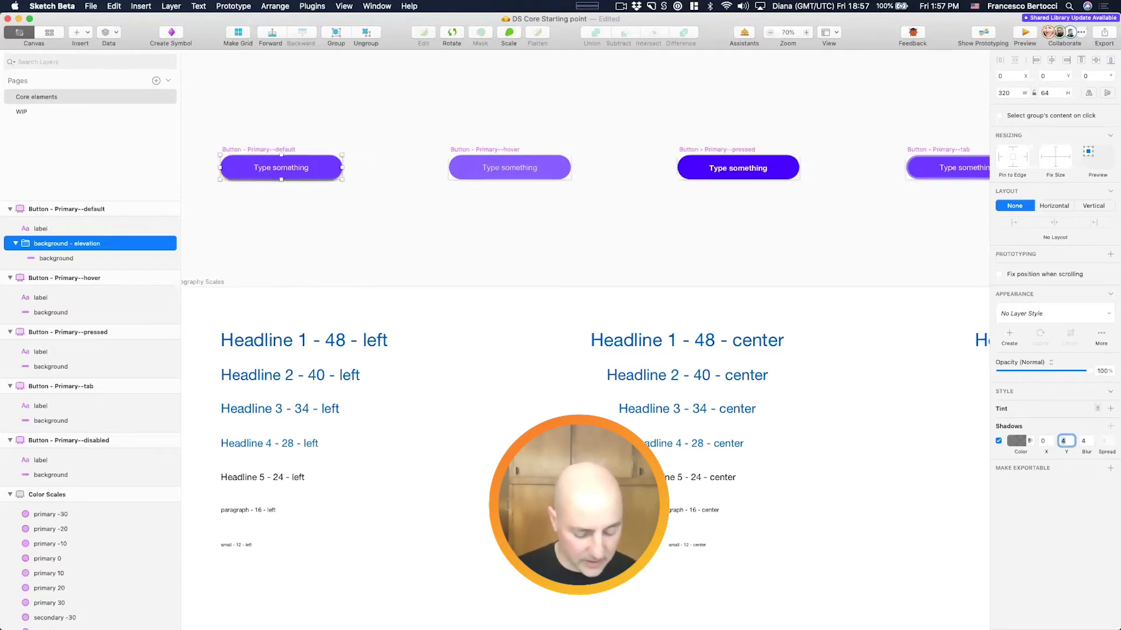
text(8)
key(Tab)
text(16)
key(Return)
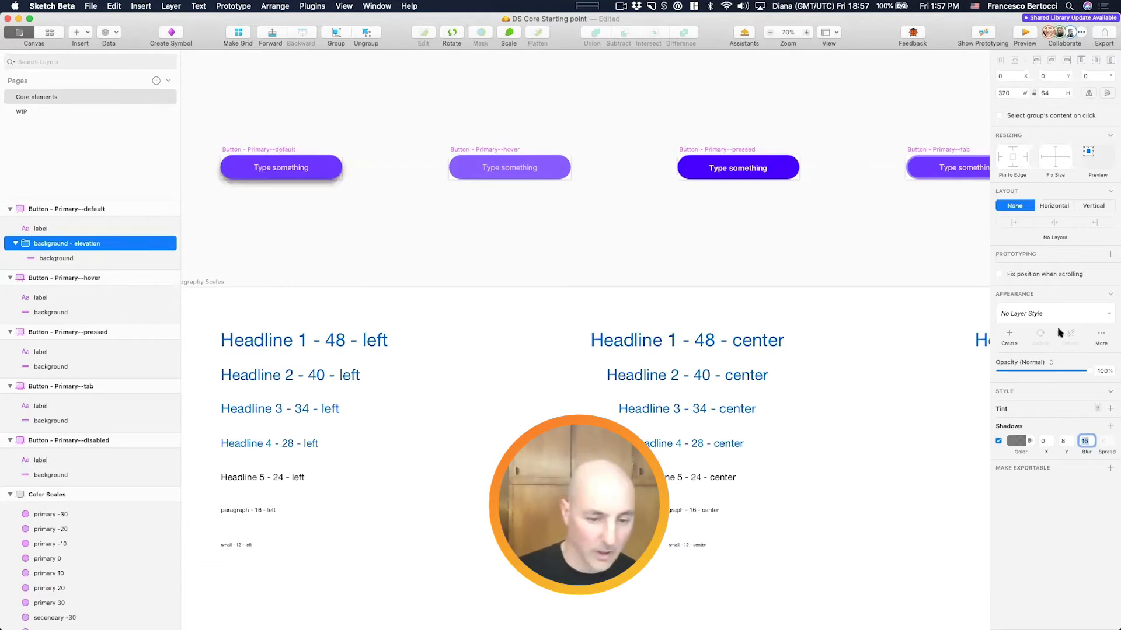
Step: Create a layer style from the background - elevation group's shadow, named Elevations / Elevation 01
click(1013, 334)
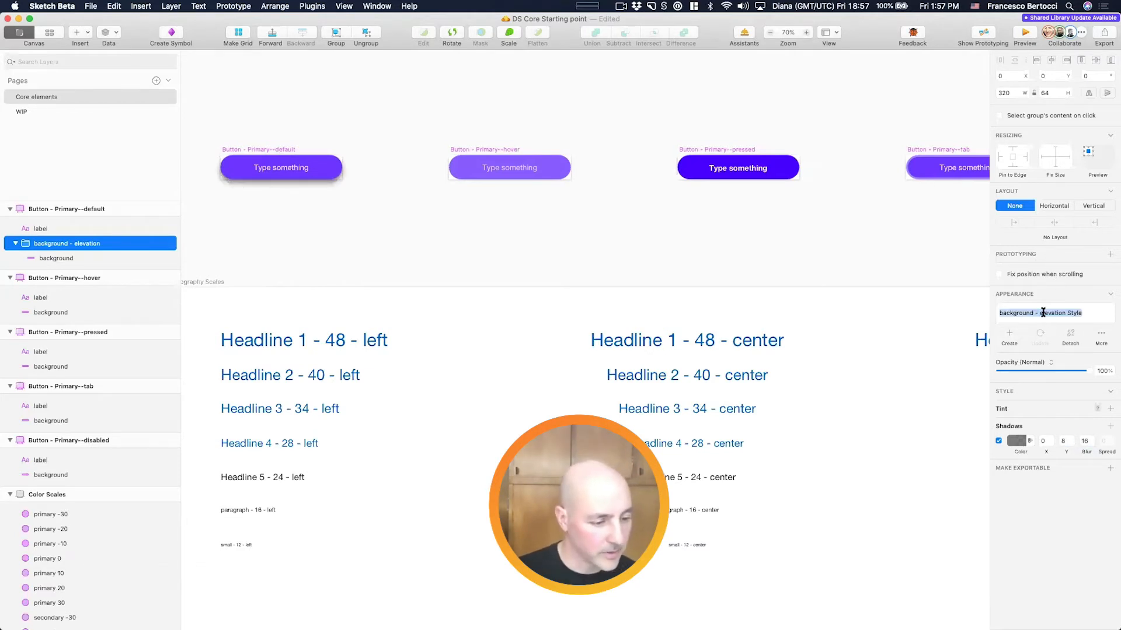
key(Right)
key(alt+Left)
key(alt+Left)
key(super+BackSpace)
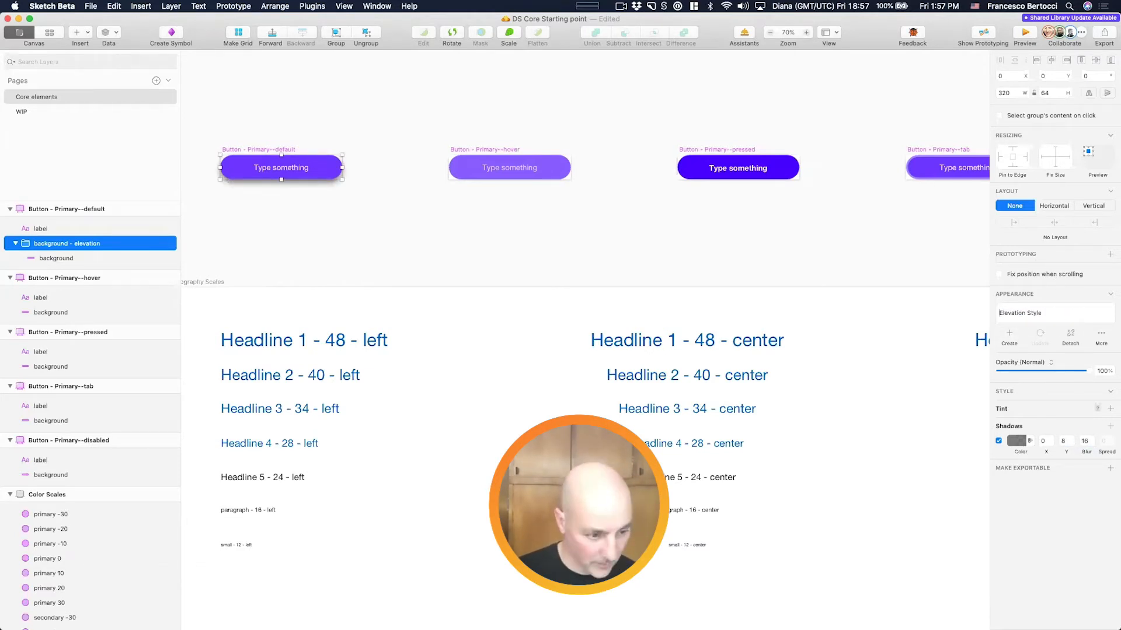
text(Ele)
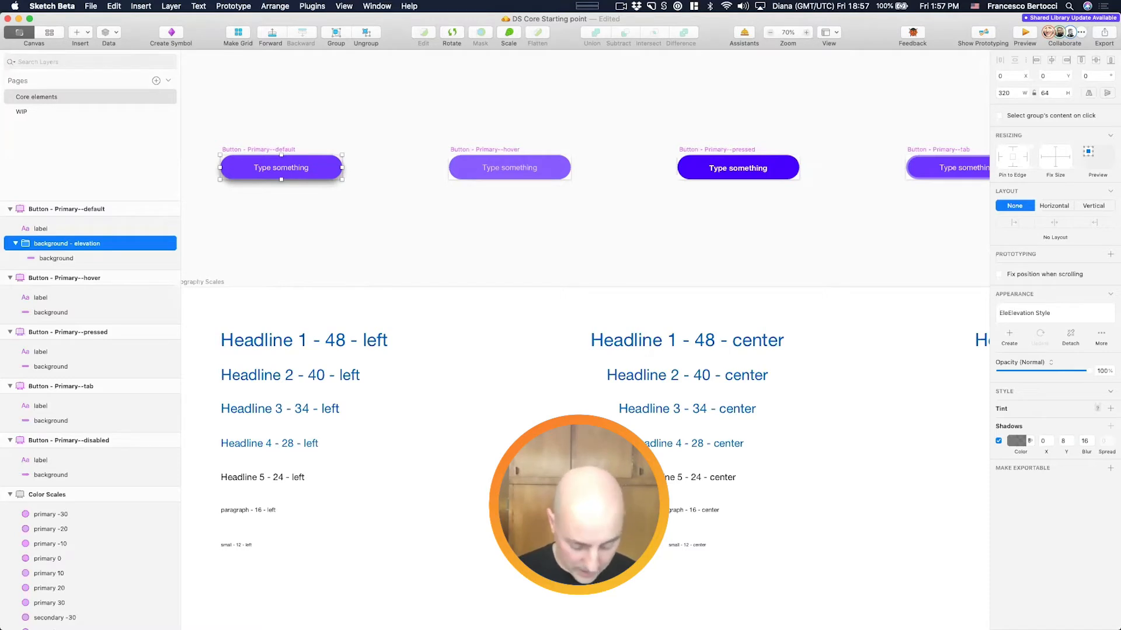
text(vations /)
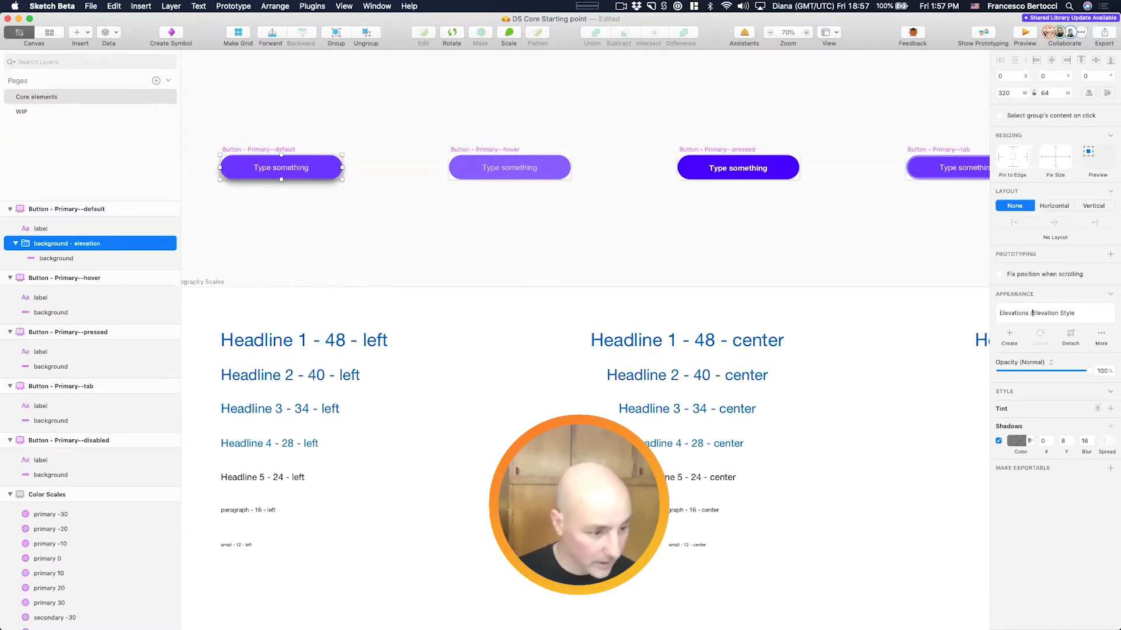
key(alt+BackSpace)
text(01)
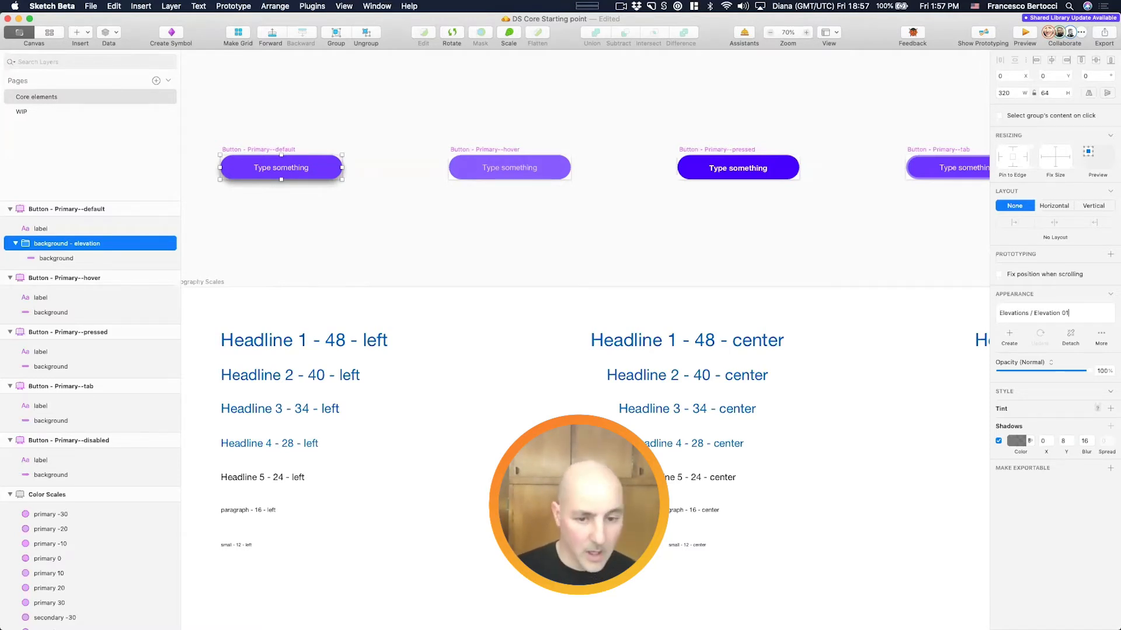
key(Return)
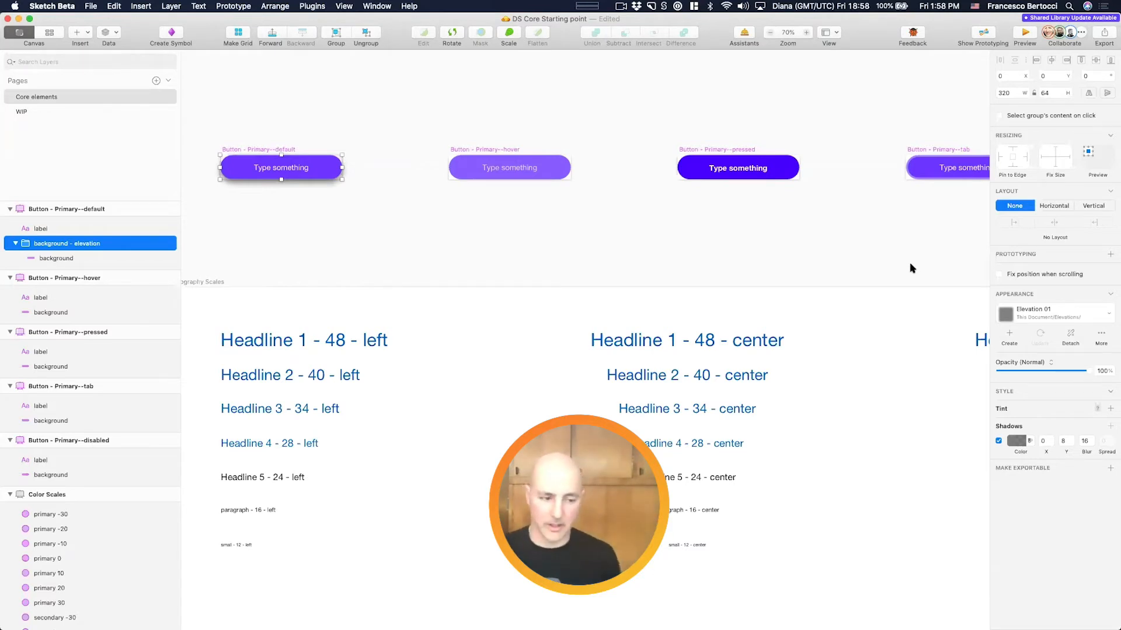
Step: Detach the Elevation 01 style from the background - elevation group and set its shadow's Y offset and blur to 0
drag(328, 183, 331, 222)
key(super+z)
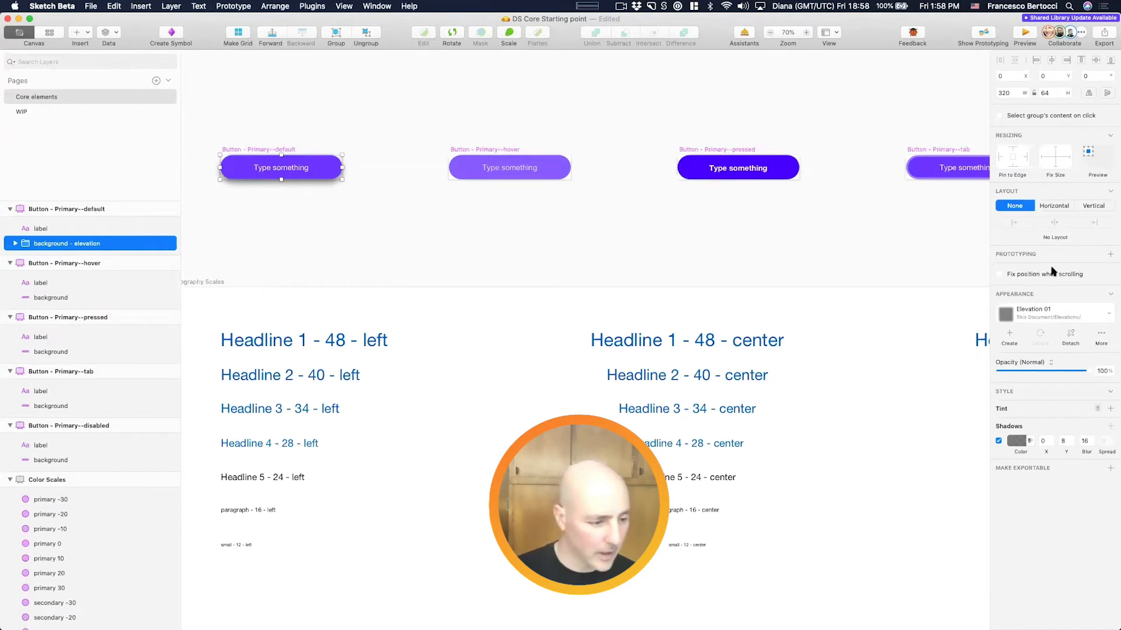
click(1071, 314)
click(1072, 314)
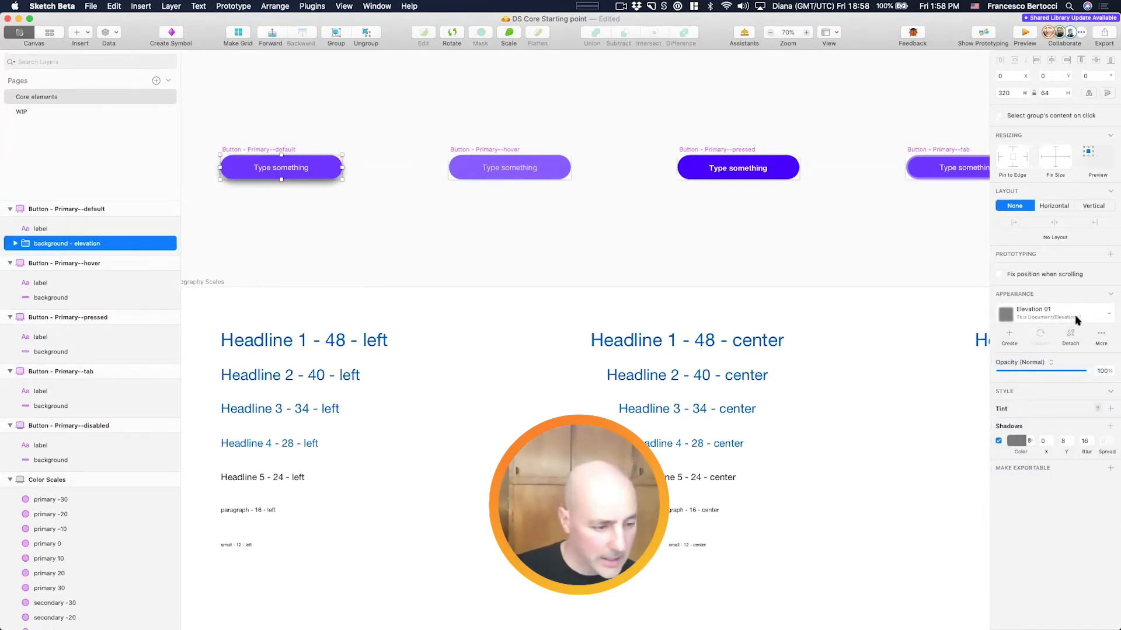
click(1073, 334)
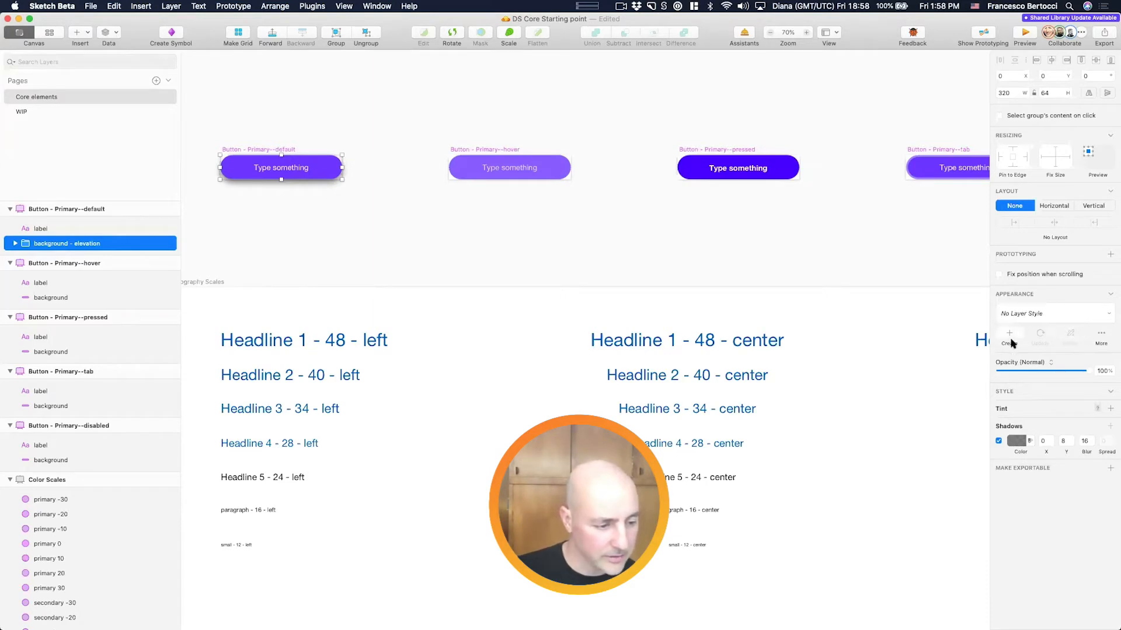
drag(1065, 444, 1057, 443)
text(0)
key(Tab)
text(0)
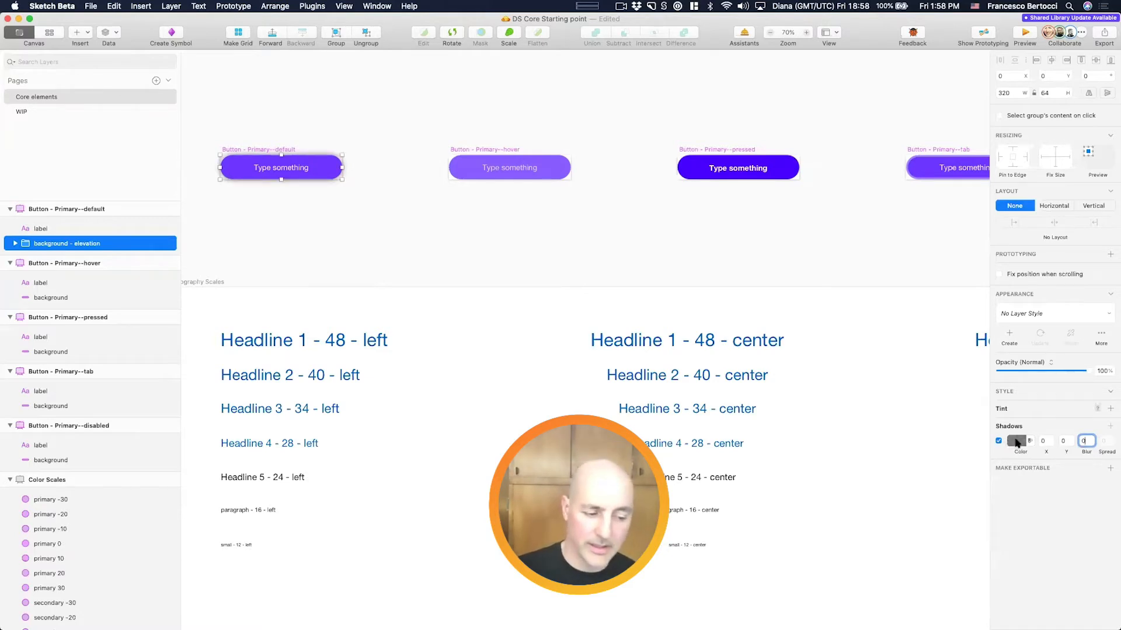
Step: Create a layer style from the background - elevation group's shadow, named Elevations / Elevation 0
click(1009, 335)
click(1037, 312)
drag(1039, 313, 999, 313)
text(Ele)
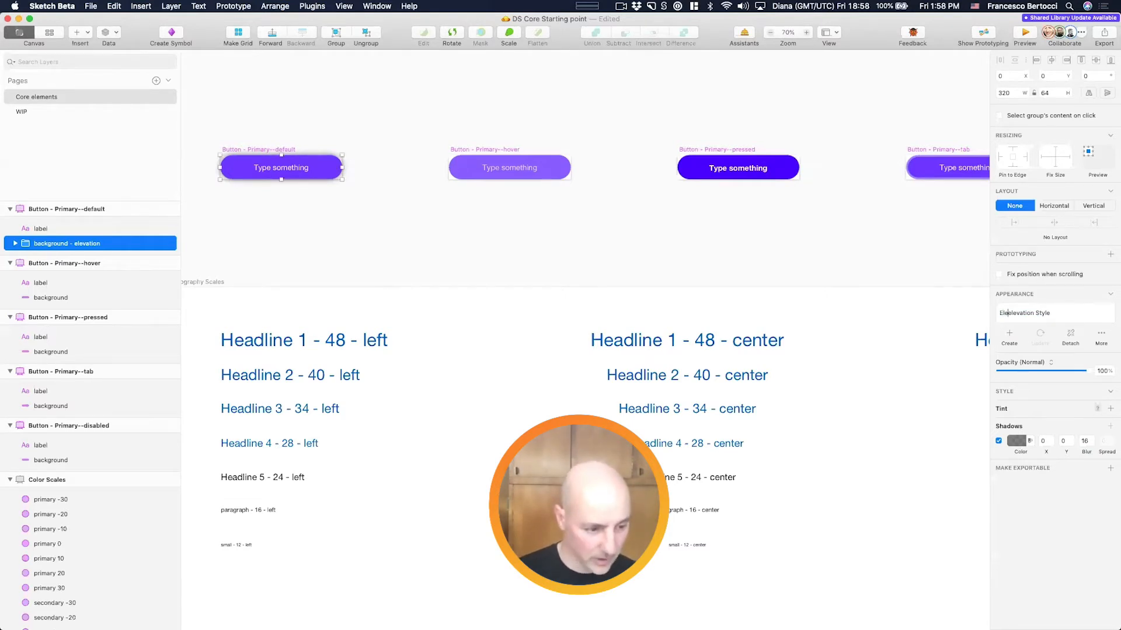
text(vation / s)
key(shift+super+Right)
text(E)
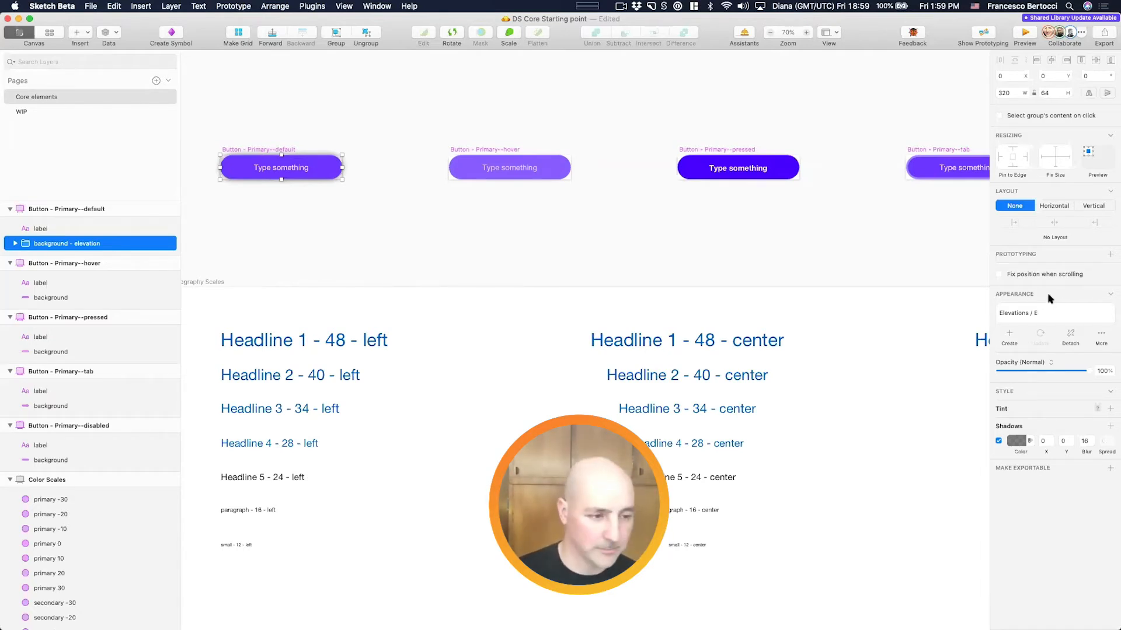
text(levat)
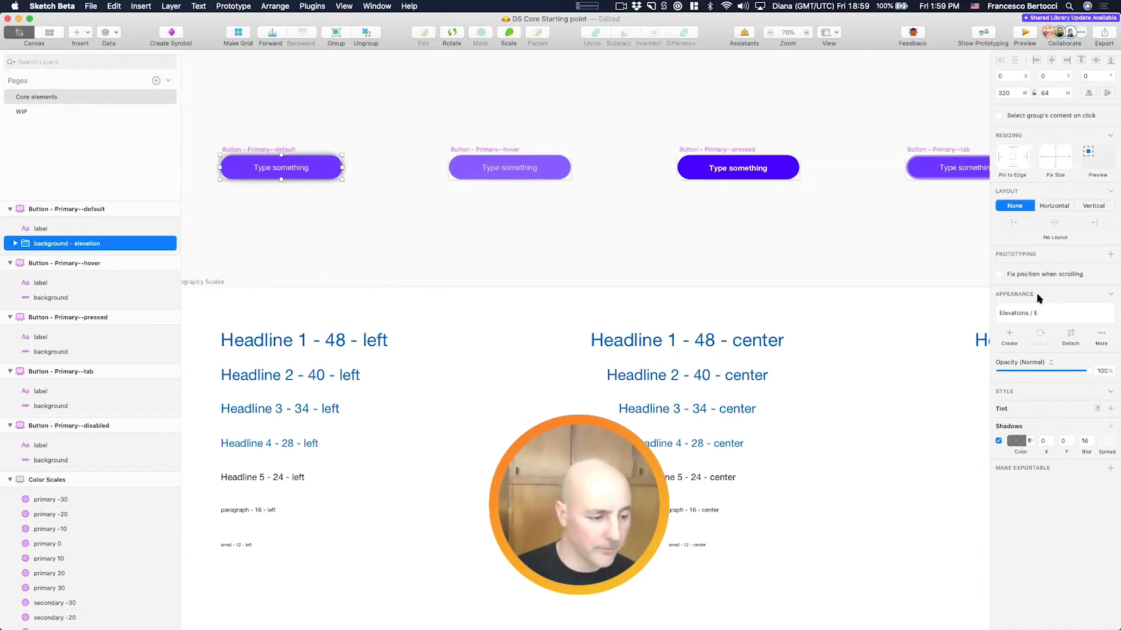
text(ion 0)
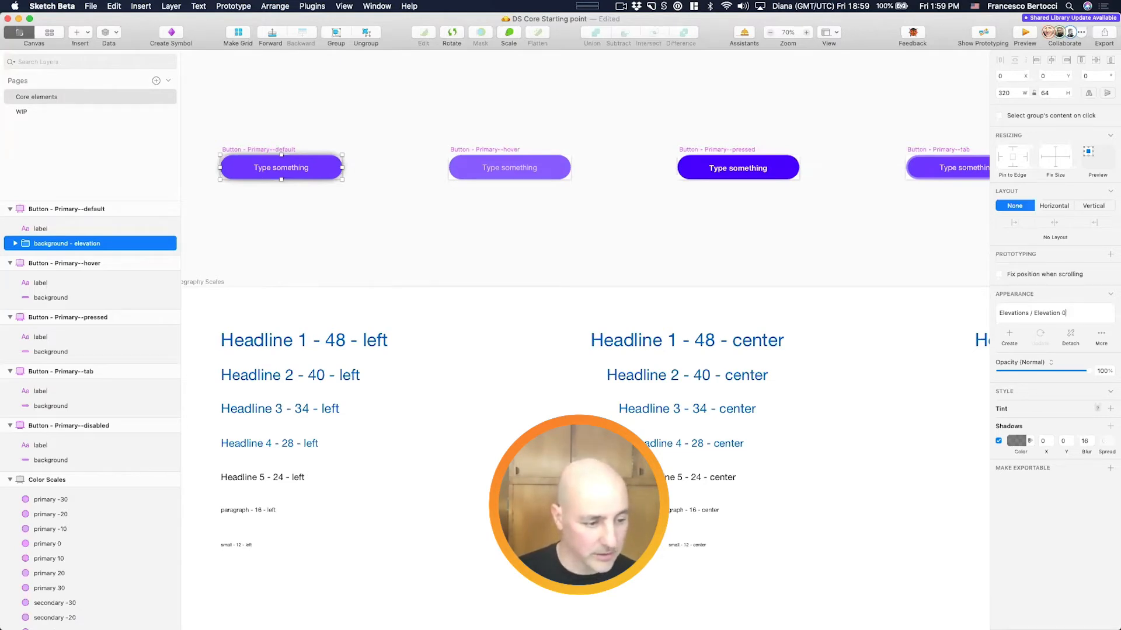
key(Return)
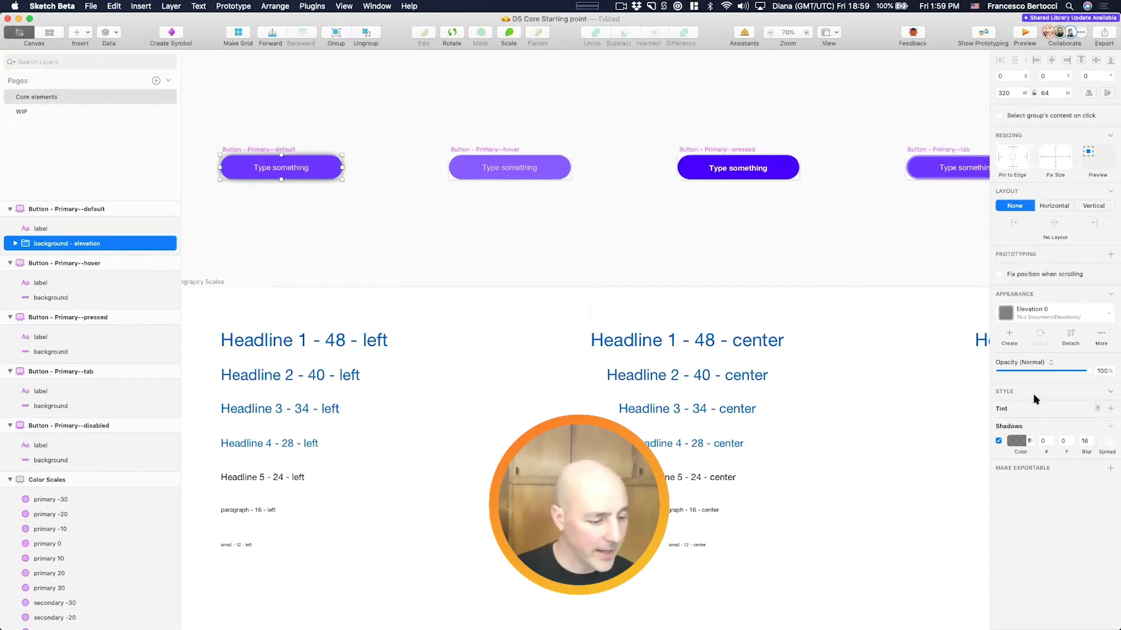
Step: Set the background - elevation group's shadow blur to 0 and update the Elevation 0 style with it
click(1084, 441)
text(0)
key(Tab)
click(1044, 336)
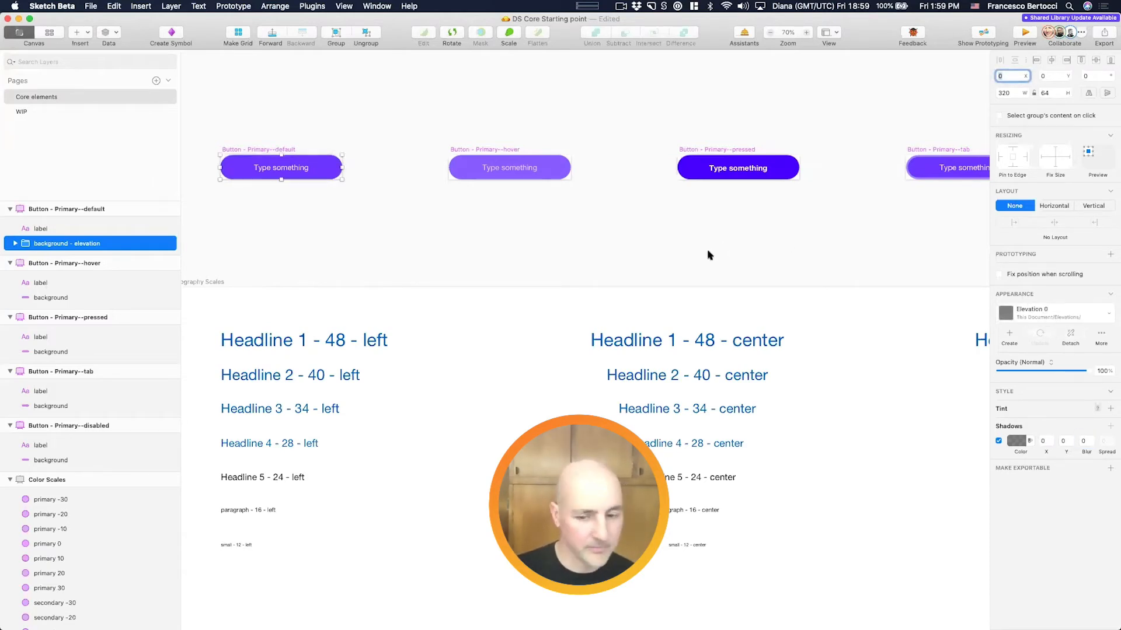
Step: Examine the styles applied to the label, background - elevation and background layers of the Button - Primary--default symbol
click(405, 173)
click(16, 244)
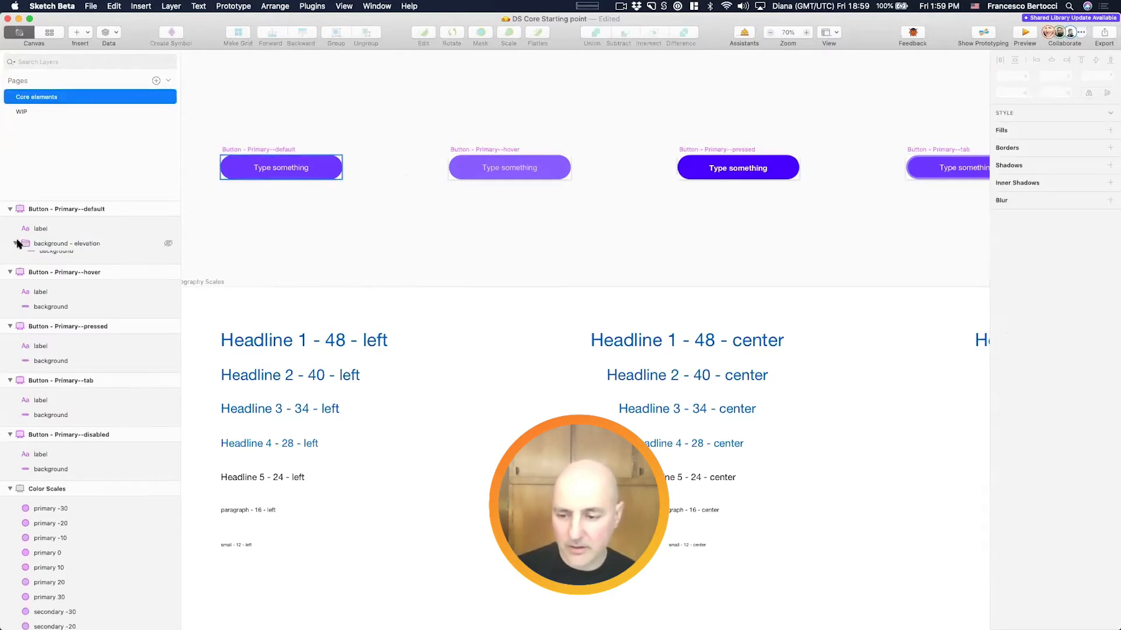
click(57, 230)
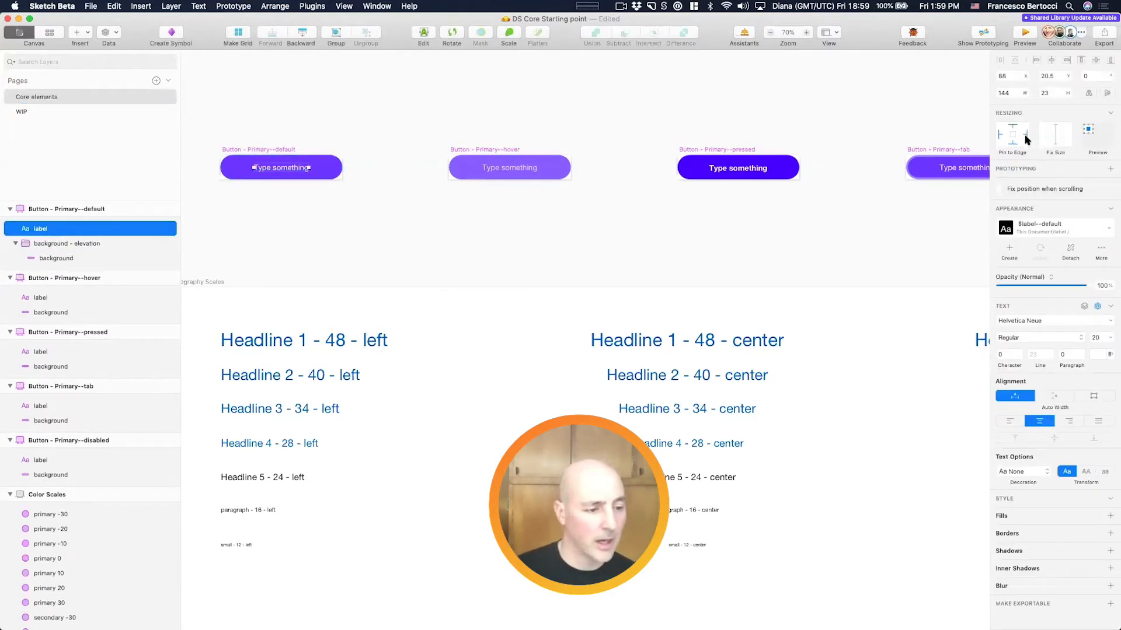
click(66, 245)
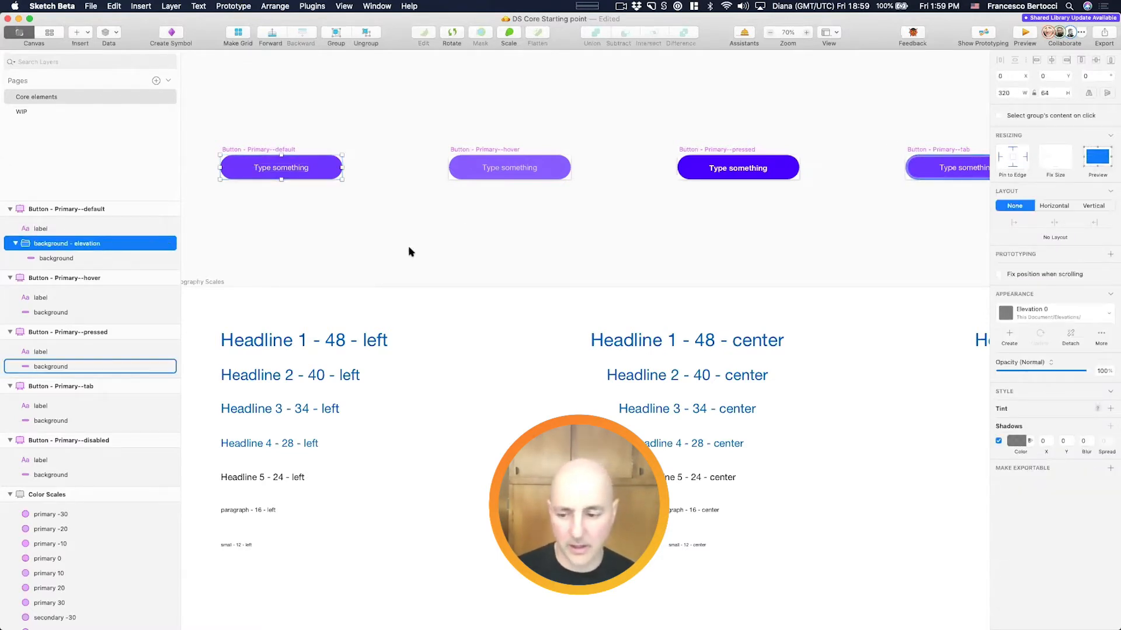
click(162, 257)
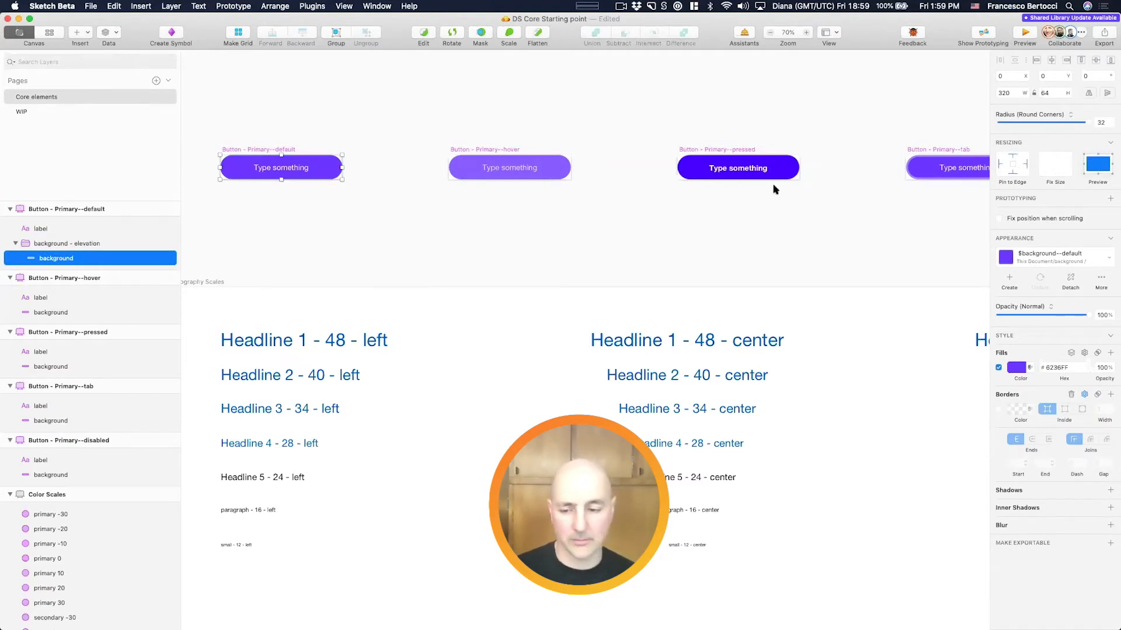
click(286, 156)
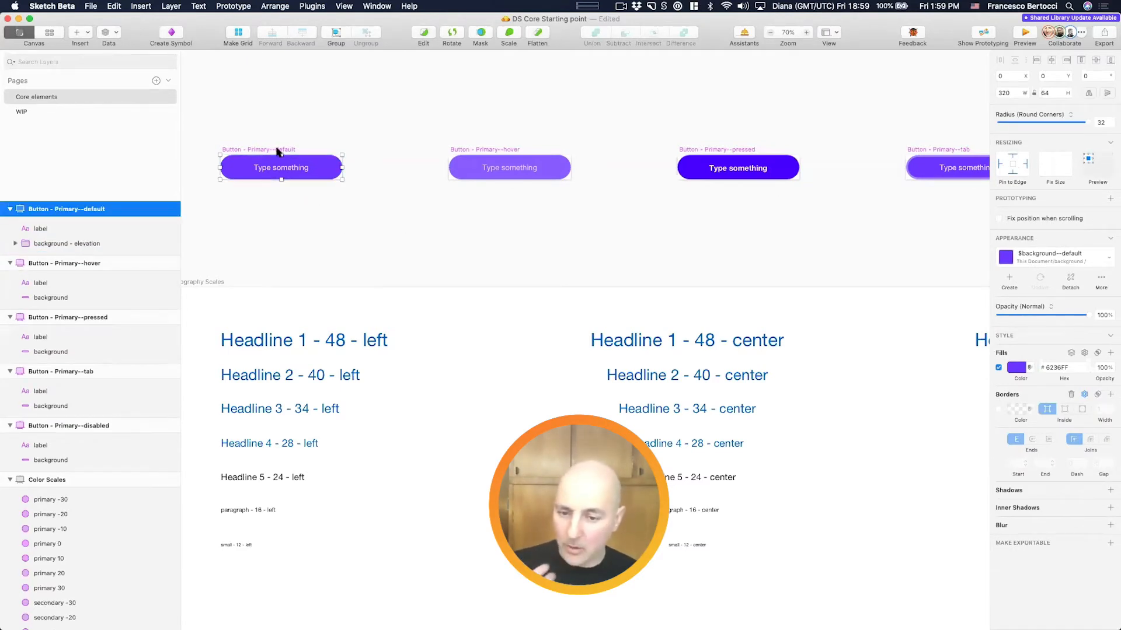
Step: Delete the label and background layers from the hover, pressed, tab and disabled Button - Primary symbols, leaving them empty
scroll(394, 167, down, 2)
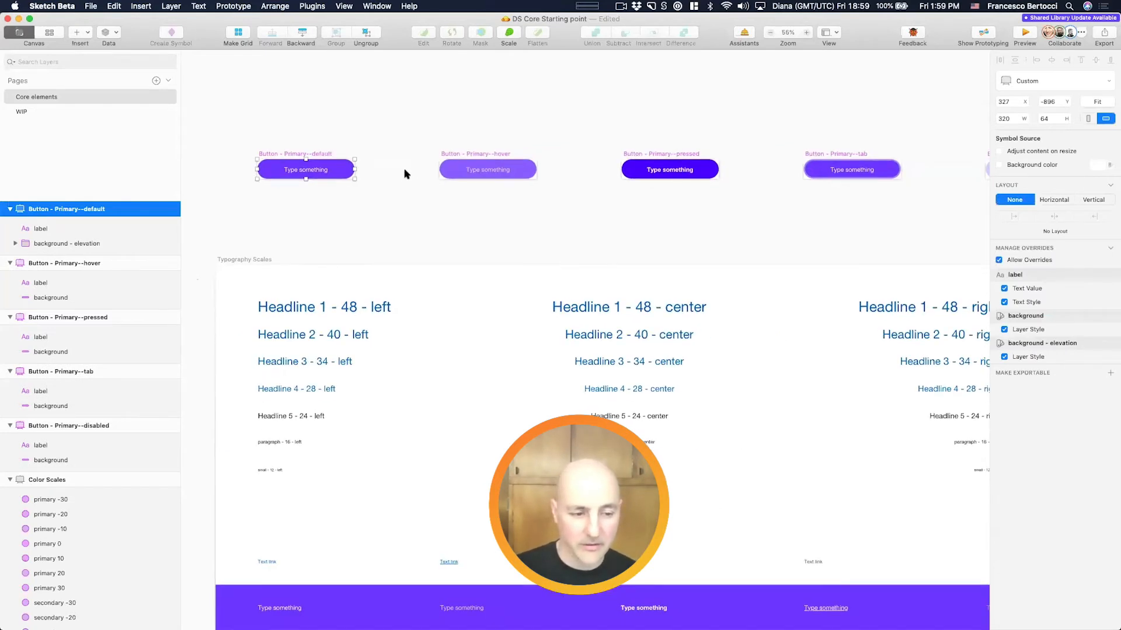
scroll(407, 174, down, 1)
drag(849, 164, 941, 198)
key(Delete)
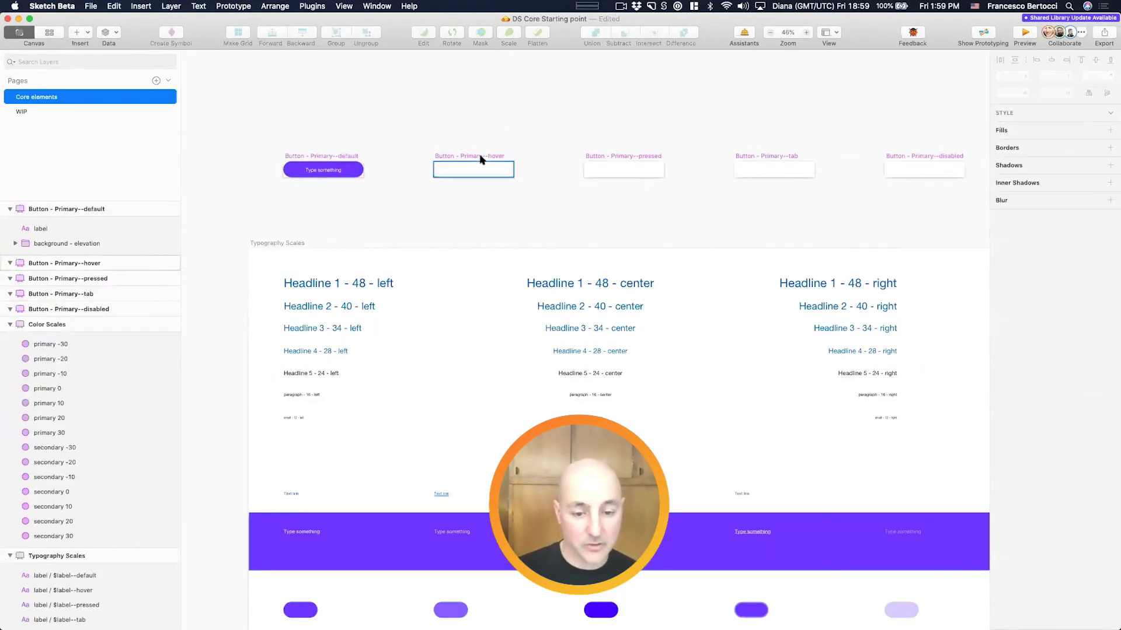
Step: Examine the Button - Primary--default symbol's nested background layer and its manageable overrides
click(474, 170)
click(344, 171)
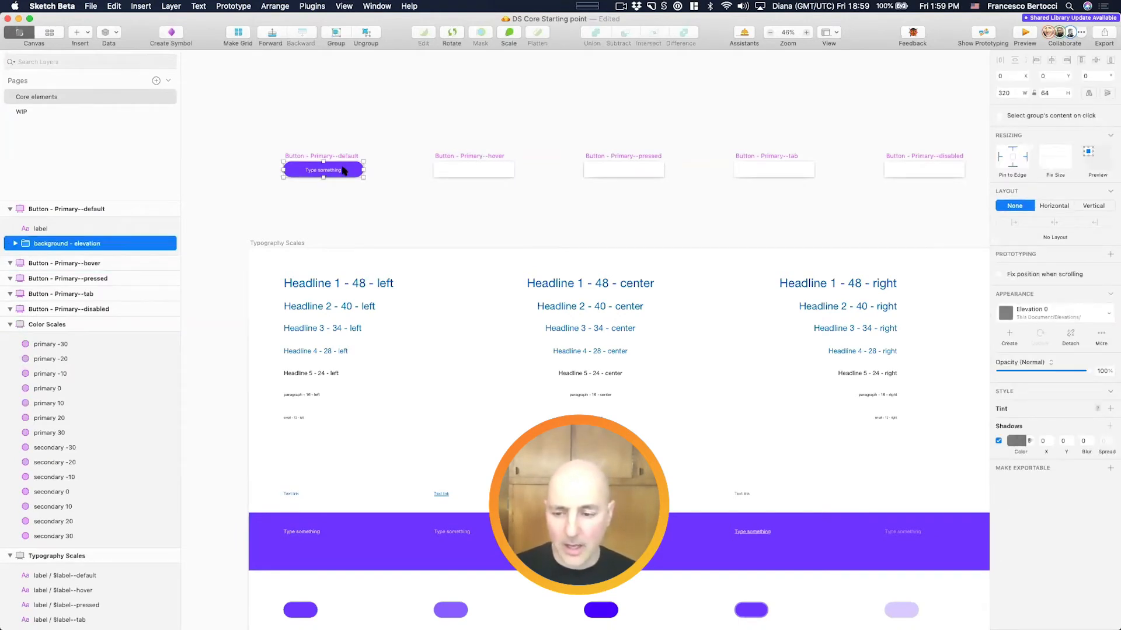
click(126, 209)
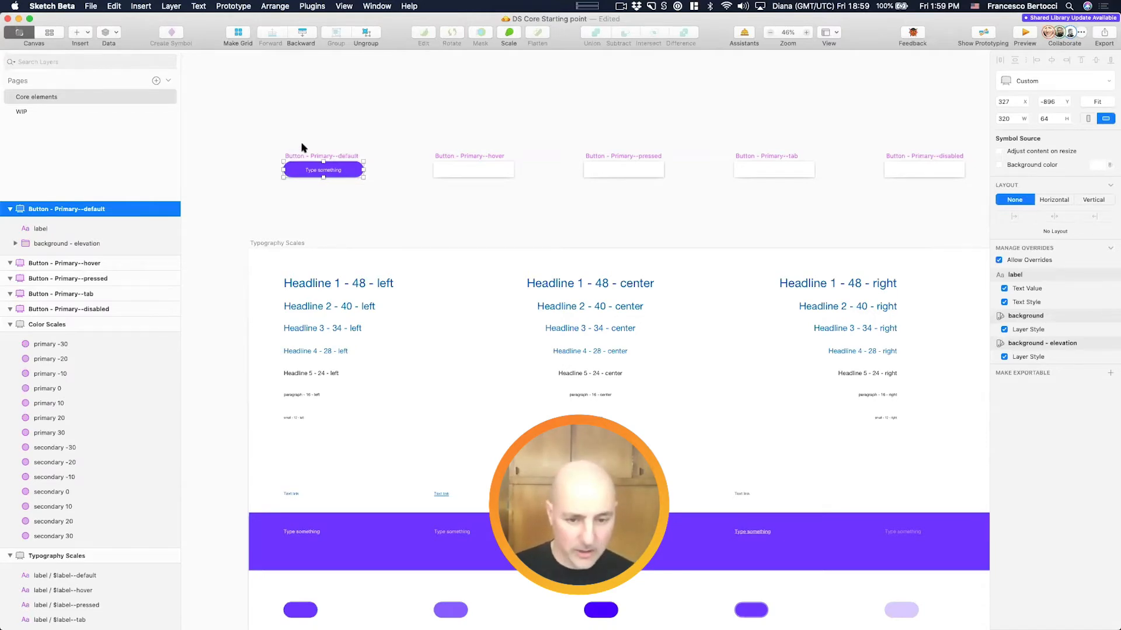
click(418, 112)
scroll(418, 112, right, 3)
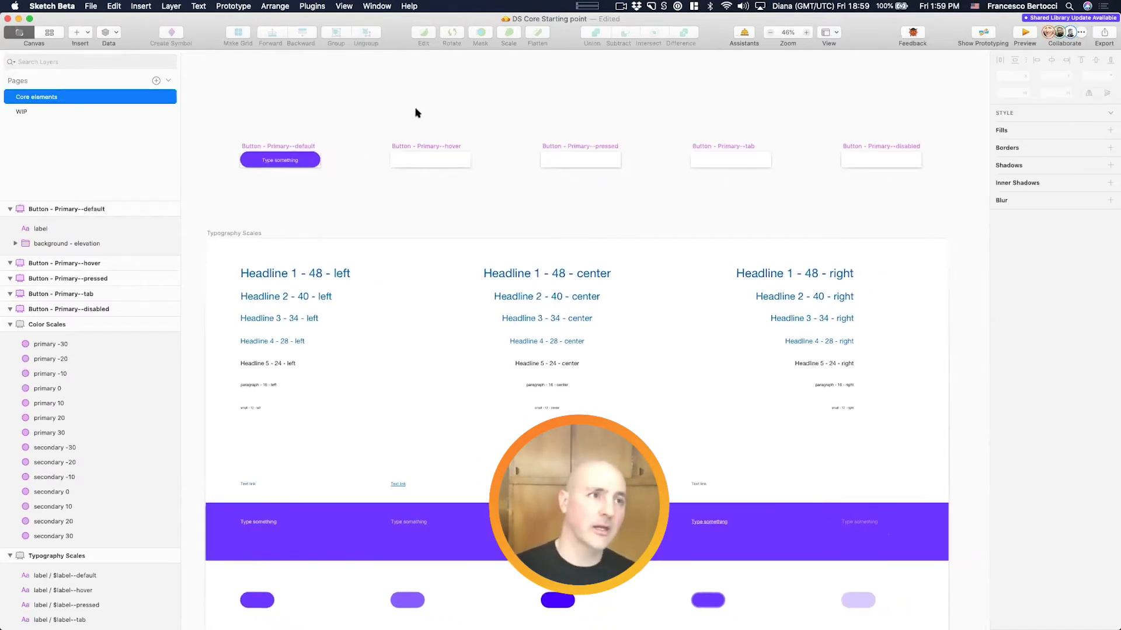
super+click(314, 159)
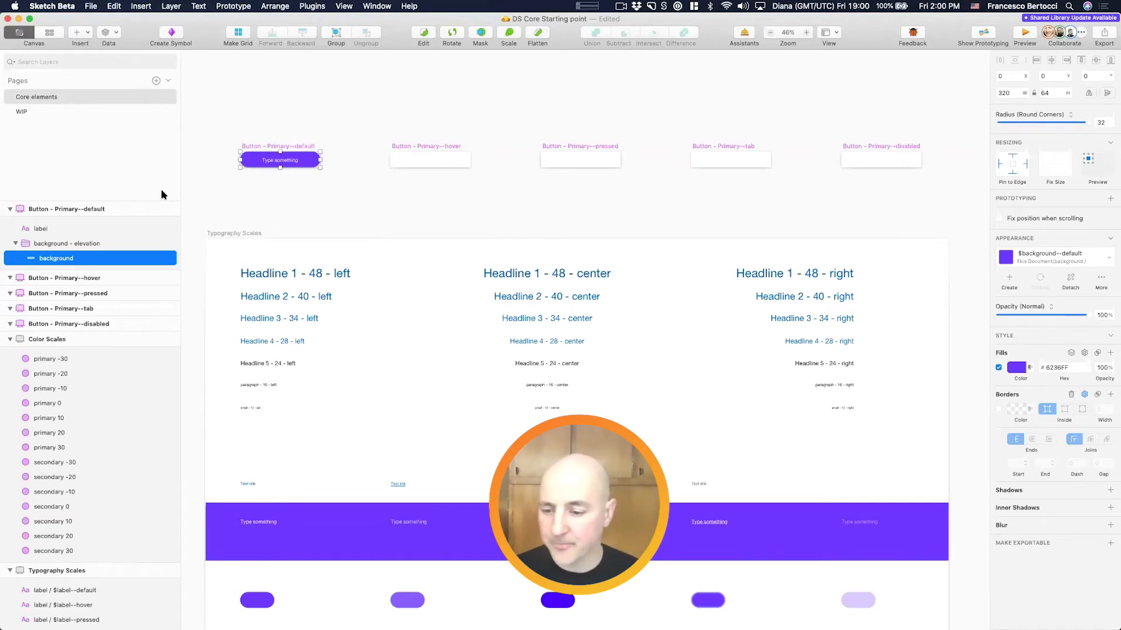
click(129, 210)
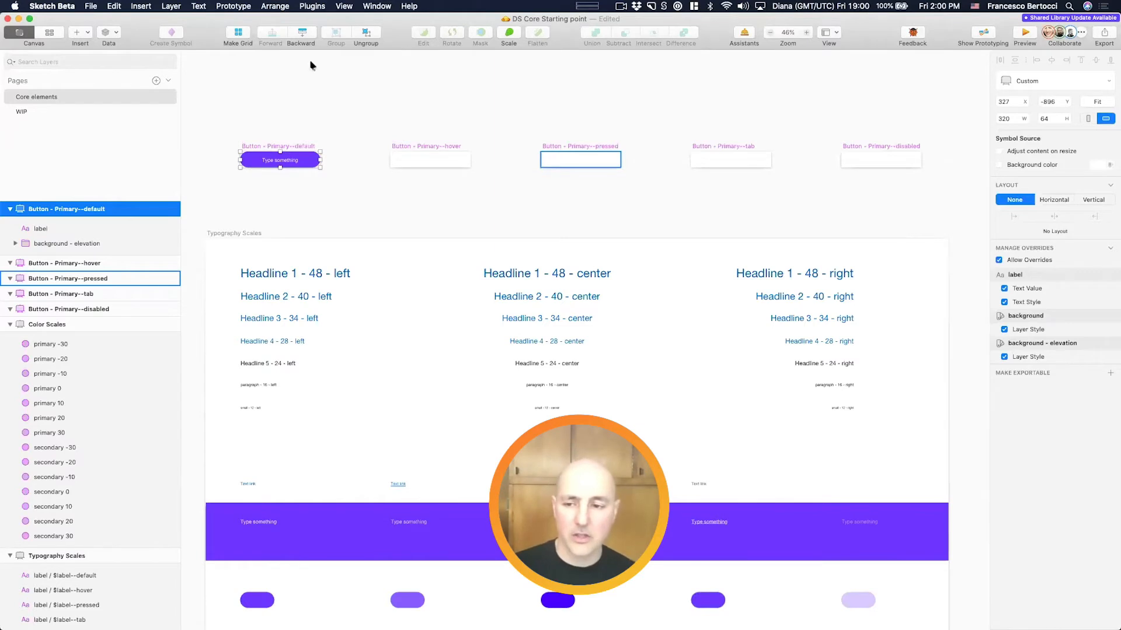
Step: Try placing this document's Button - Primary--default symbol inside the Button - Primary--hover symbol, and delete the placed instance
click(89, 32)
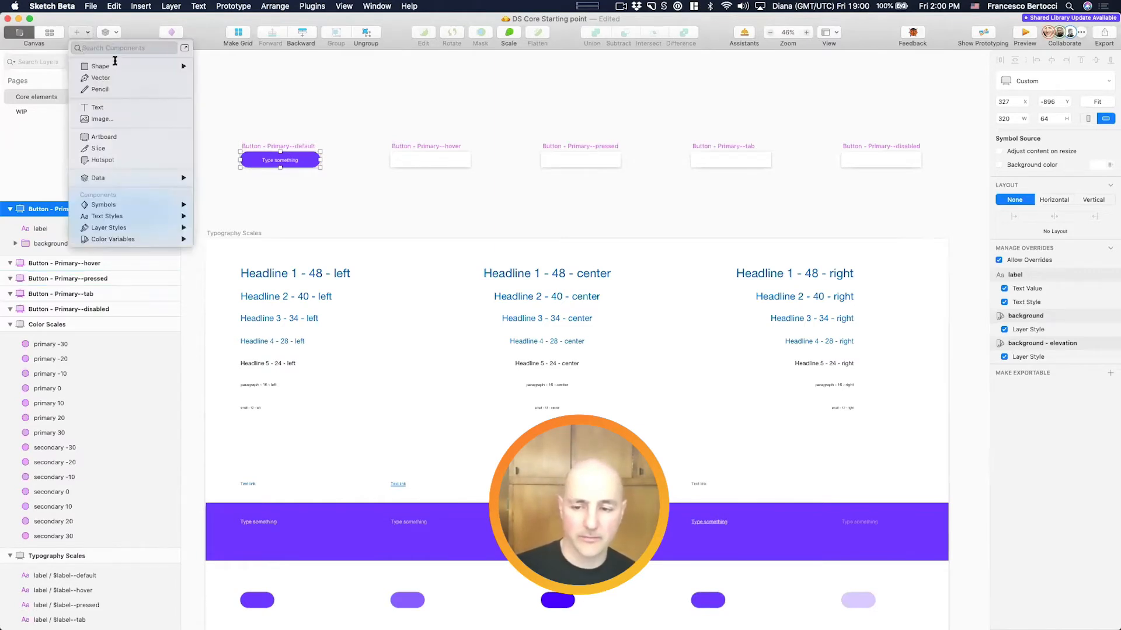
key(Escape)
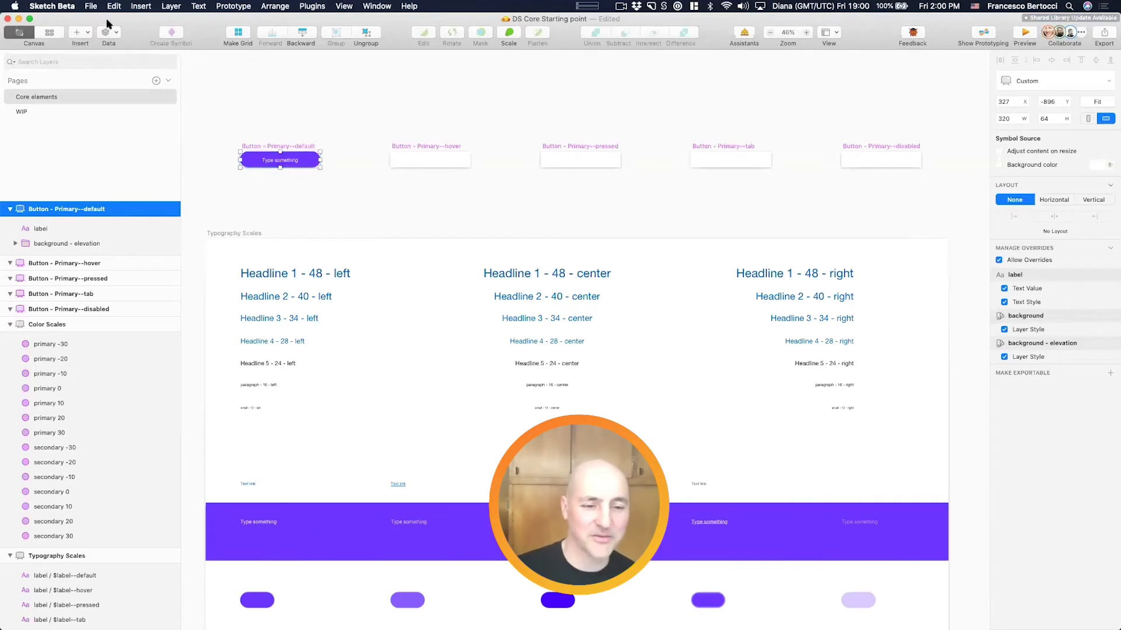
click(88, 33)
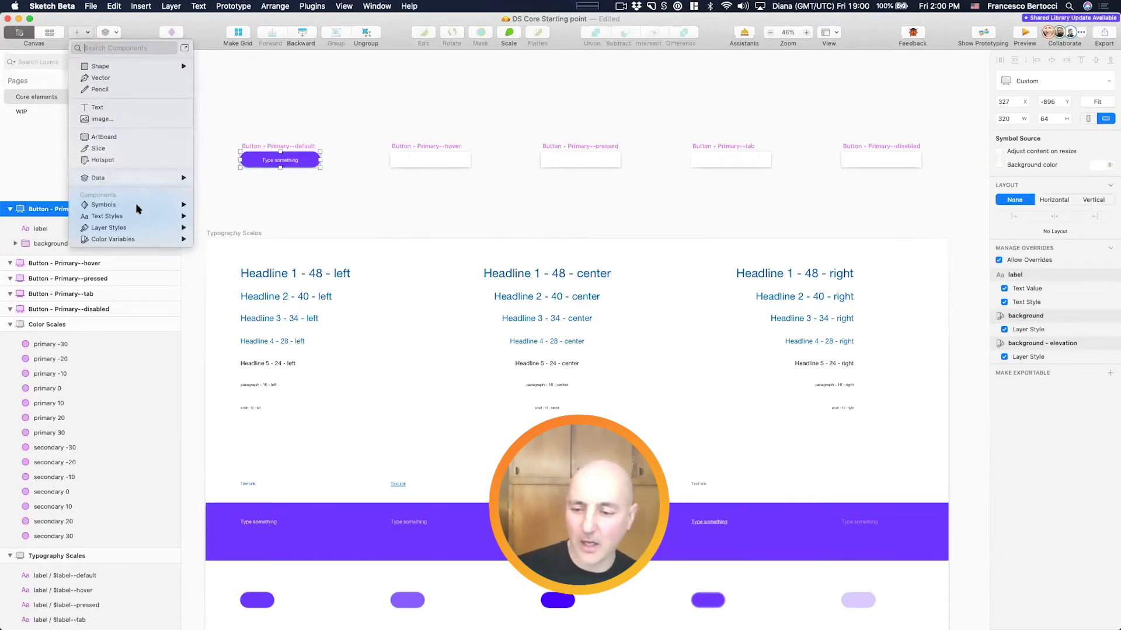
mouse_move(139, 206)
mouse_move(266, 206)
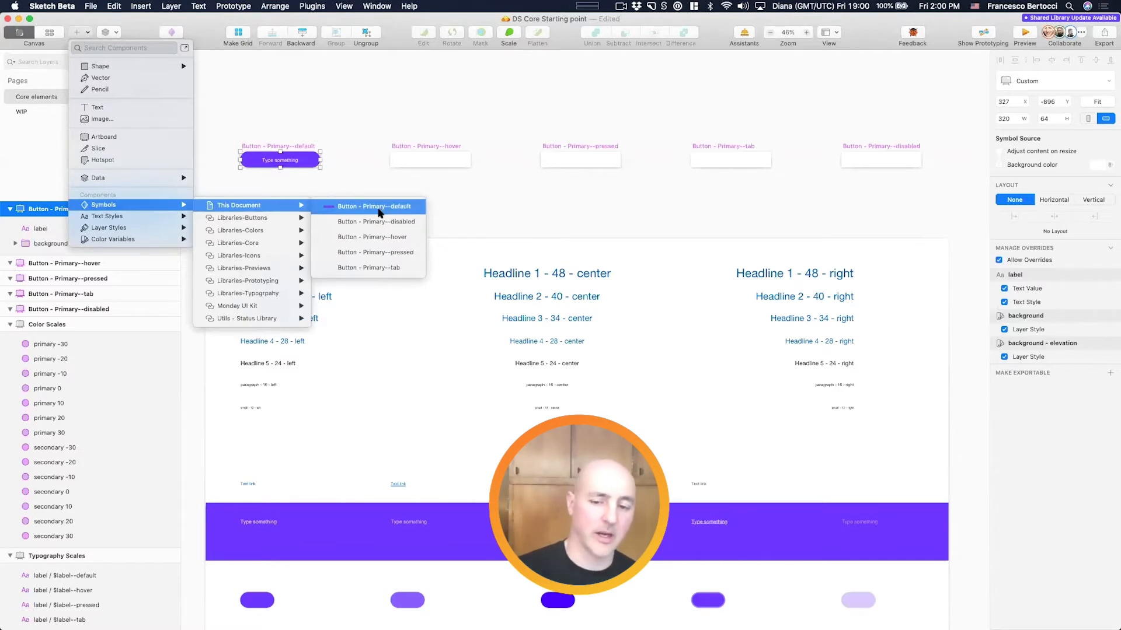
click(379, 213)
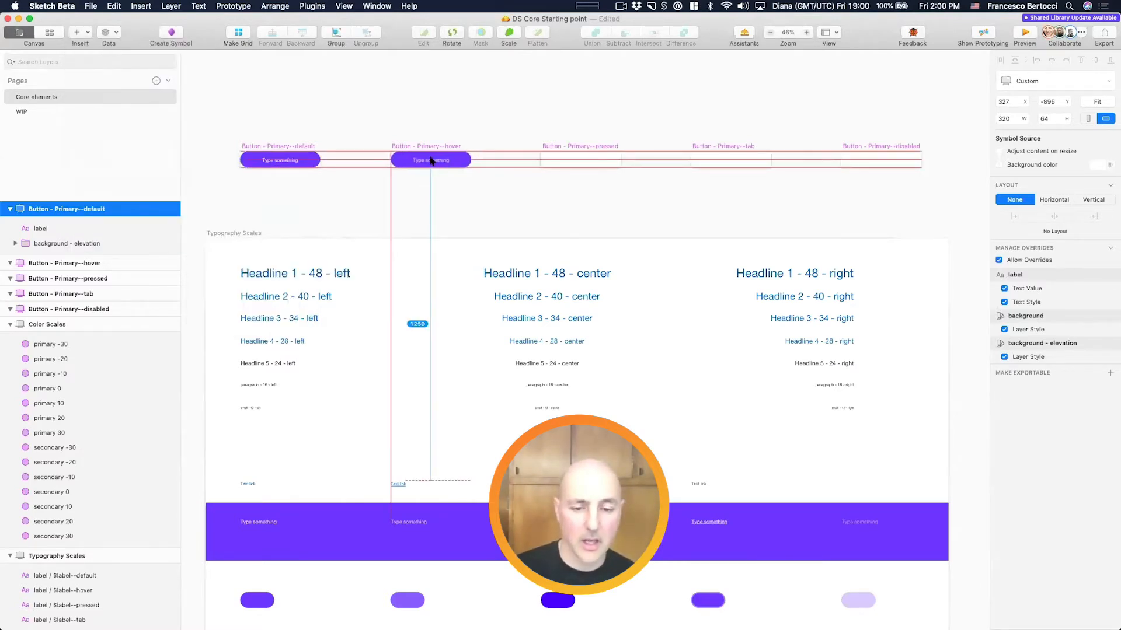
click(431, 161)
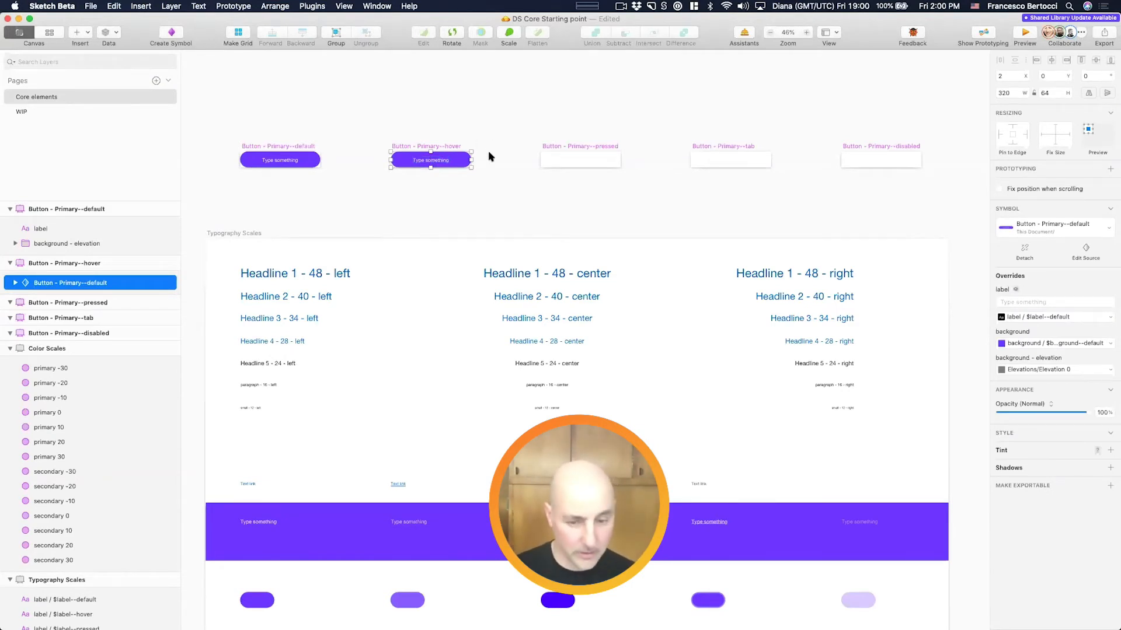
key(Delete)
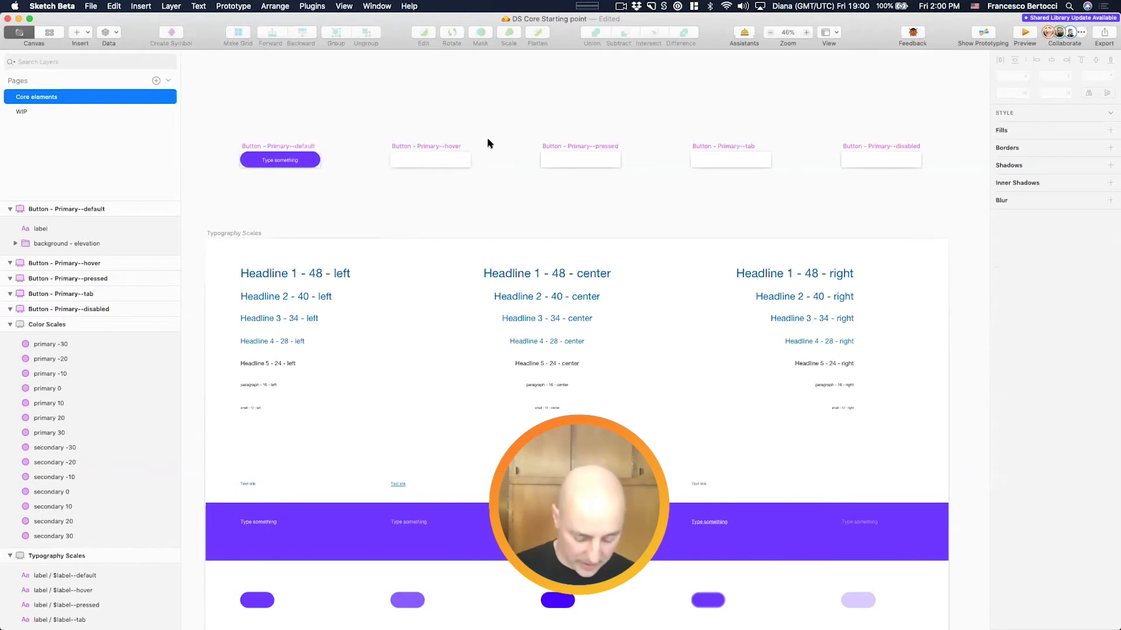
Step: Search the components for "defa", try placing Button - Primary--default in the hover symbol from the results, and delete that instance
click(86, 32)
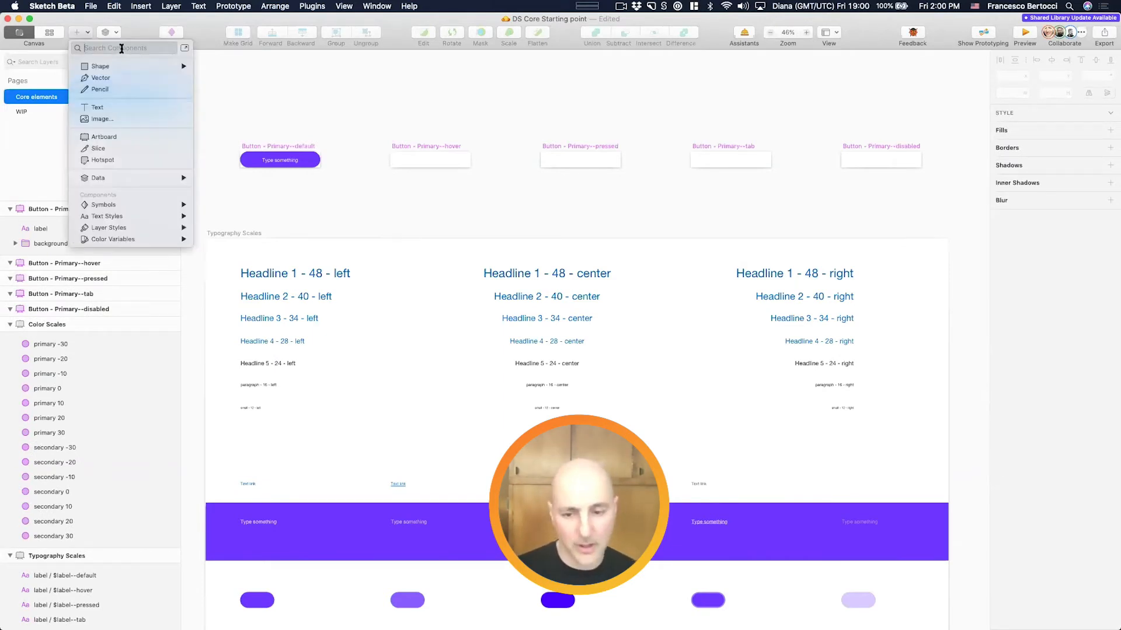
text(deaf)
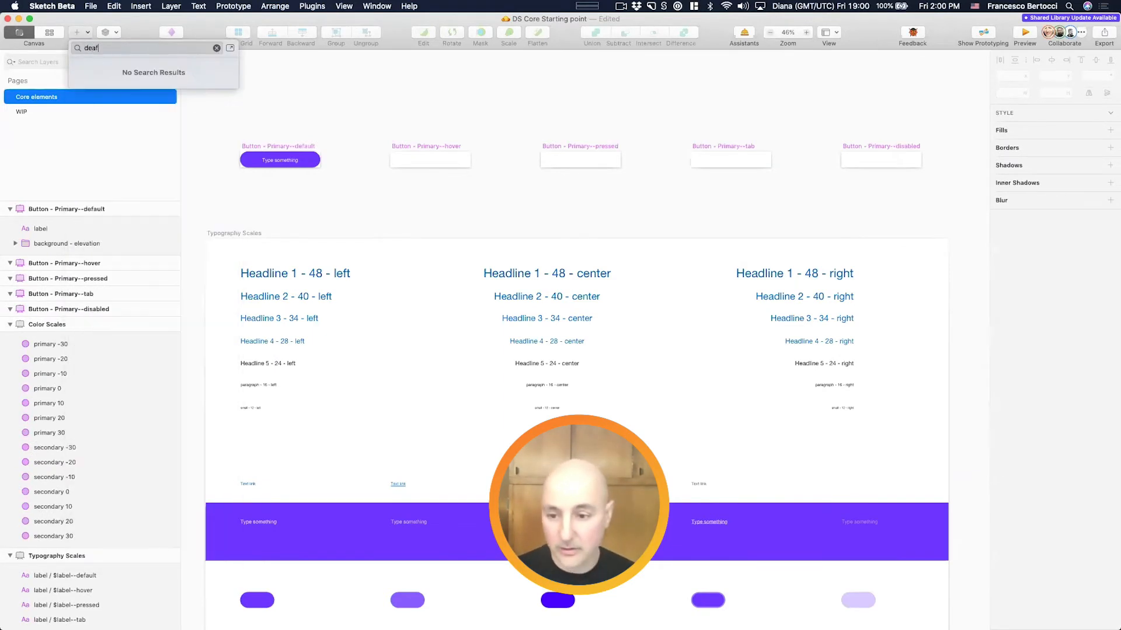
key(BackSpace)
key(BackSpace)
text(fa)
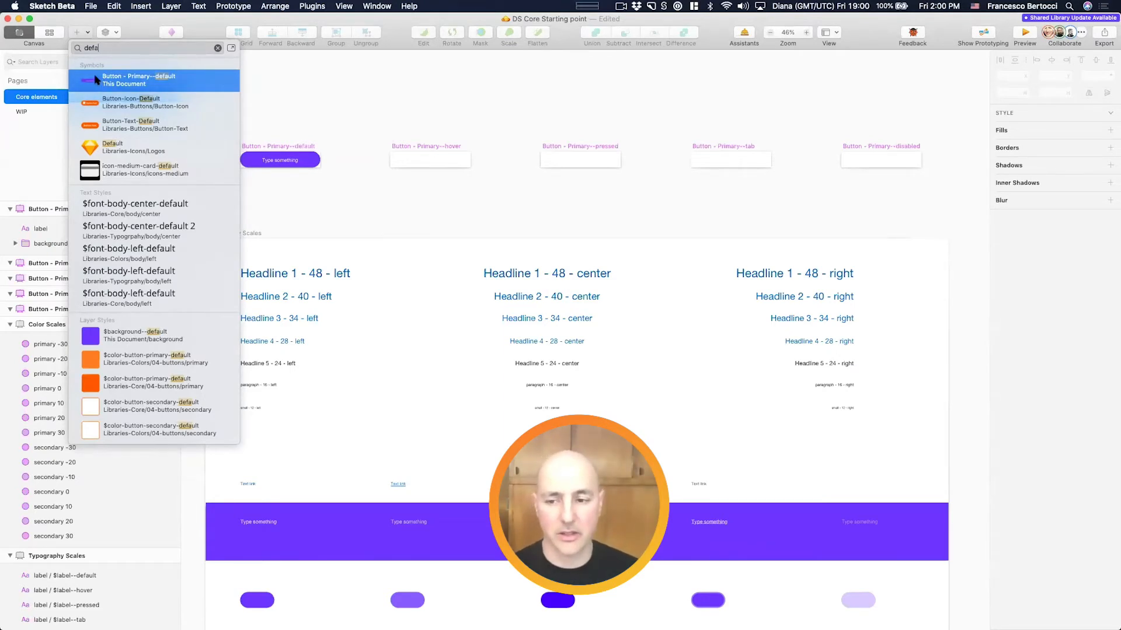
click(96, 80)
click(425, 157)
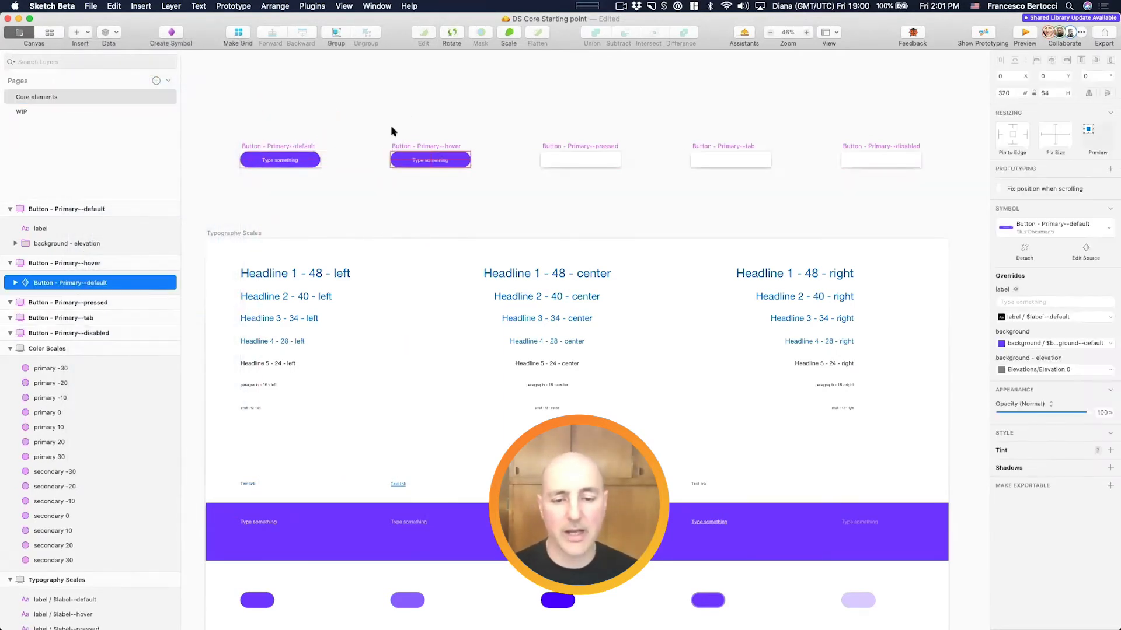
key(Delete)
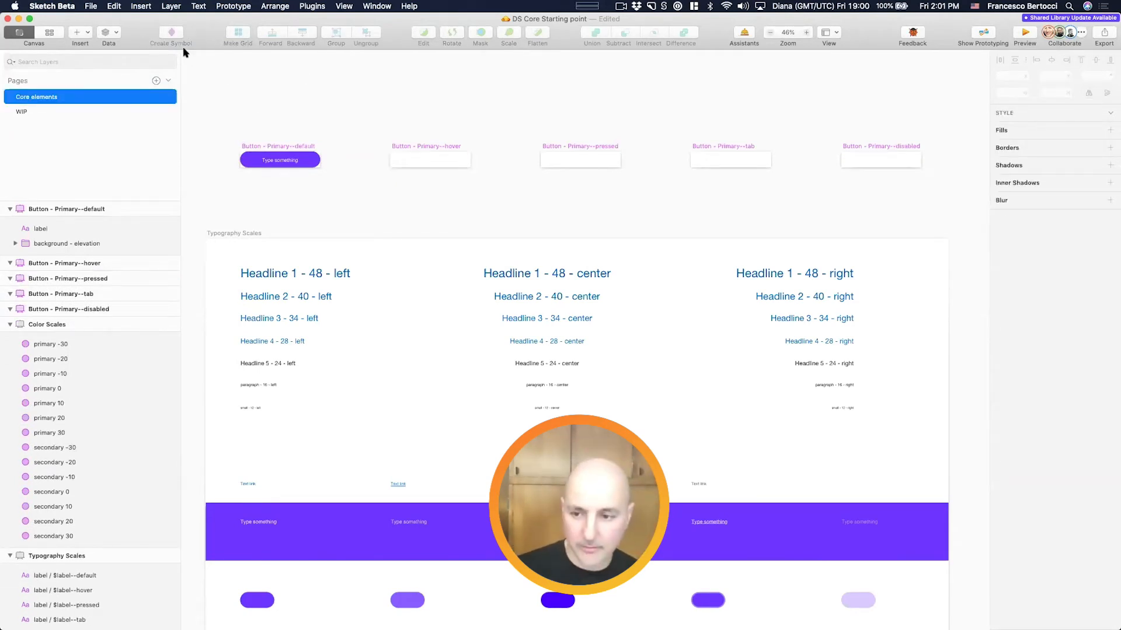
Step: Open the separate components window showing all symbols, pin it and make it slightly shorter
click(87, 32)
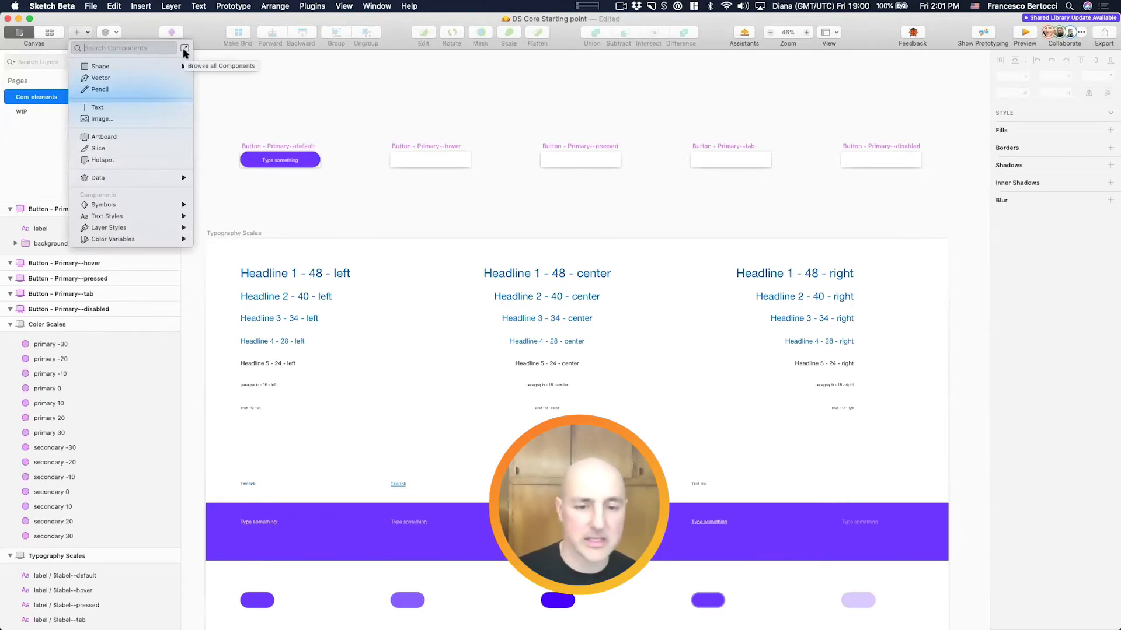
text(c)
click(304, 67)
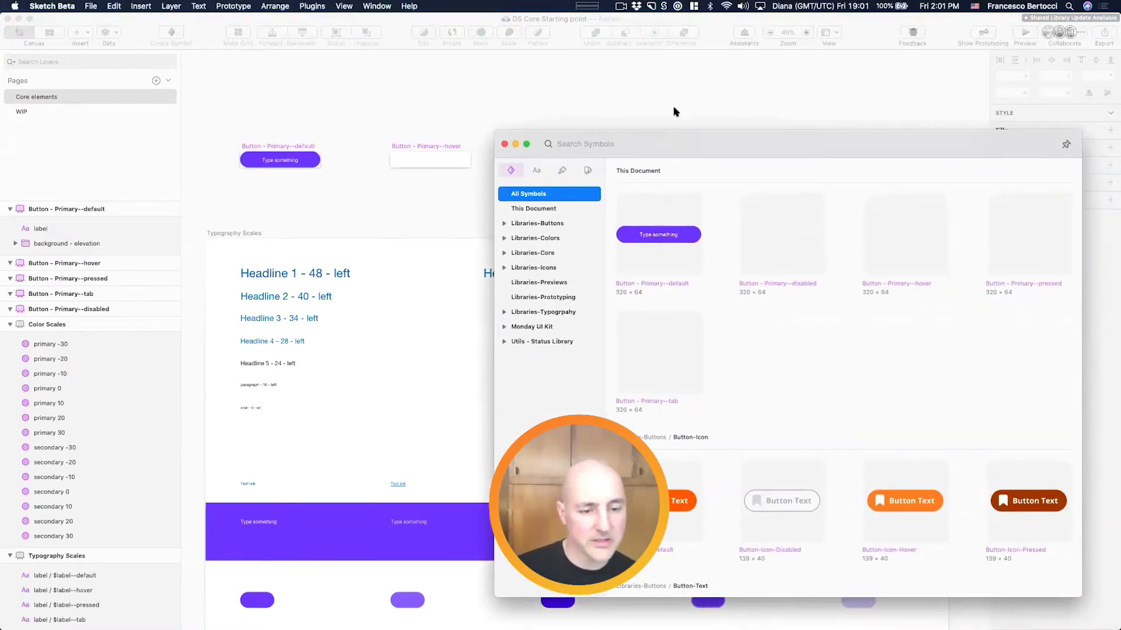
click(674, 111)
key(c)
scroll(700, 234, down, 10)
scroll(768, 298, up, 10)
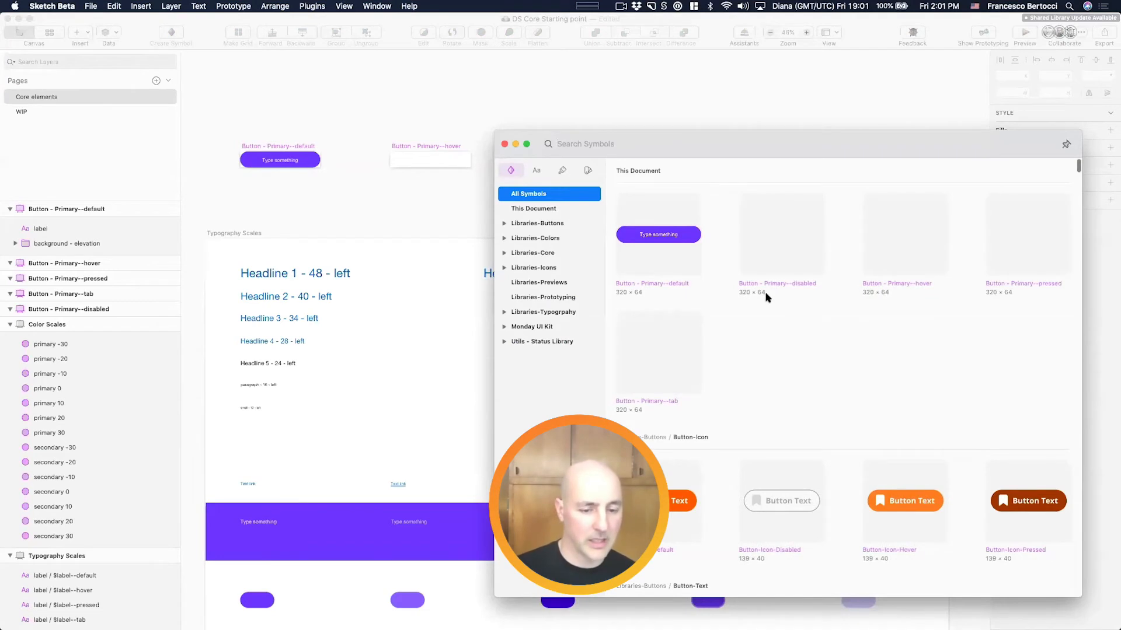
click(1067, 146)
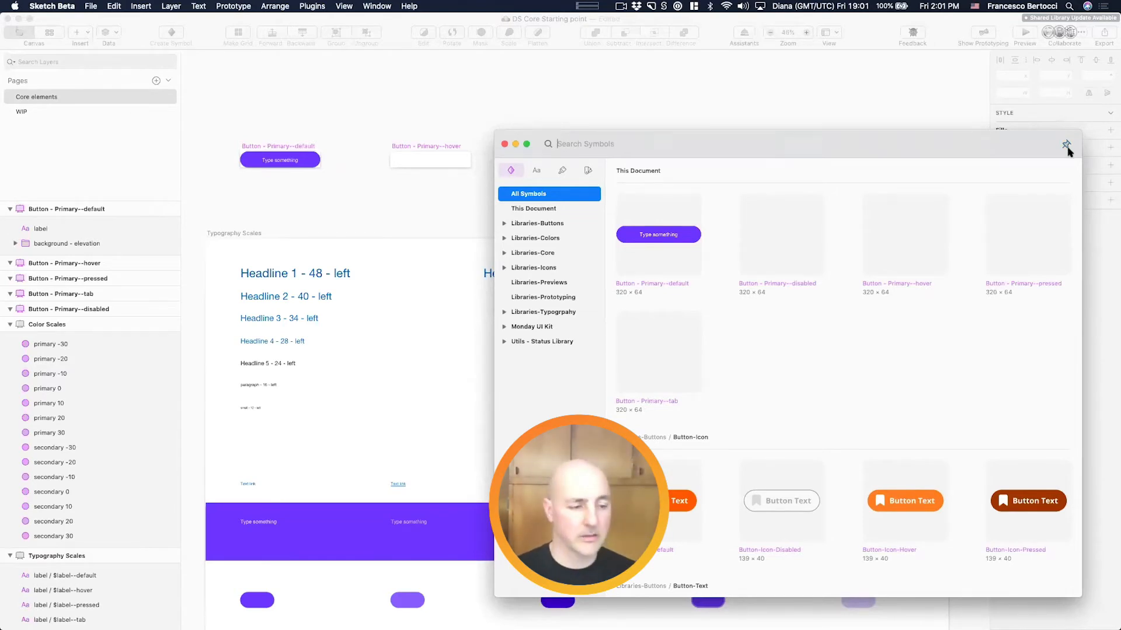
drag(1081, 594, 1087, 552)
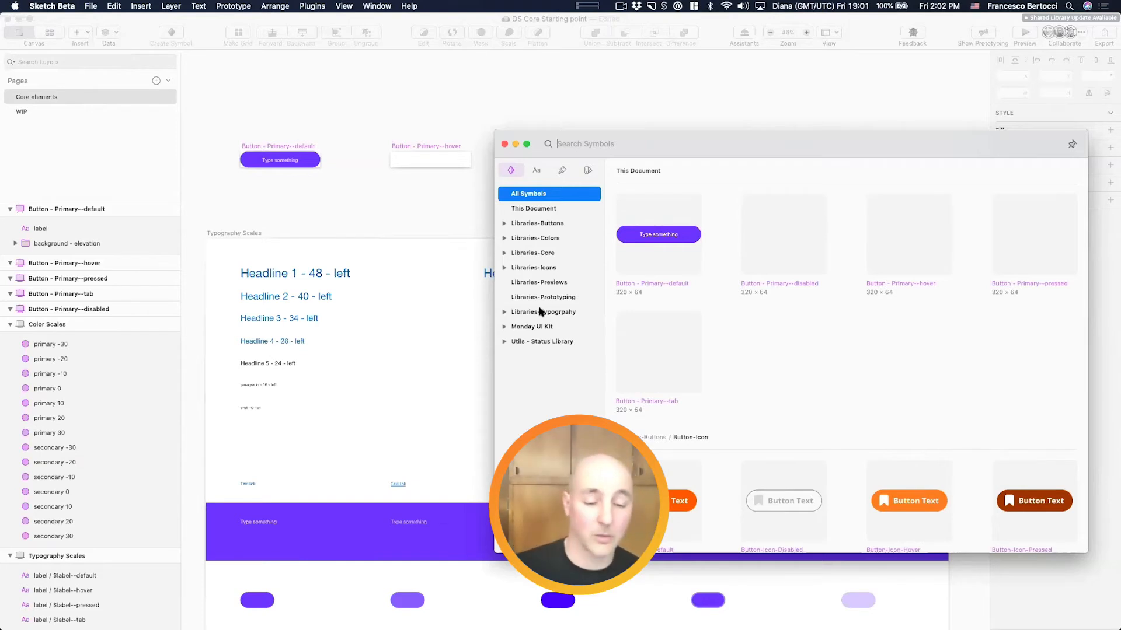
Step: Try placing Button - Primary--default from the components window inside the Button - Primary--hover symbol, and delete that instance
click(658, 237)
drag(659, 236, 431, 161)
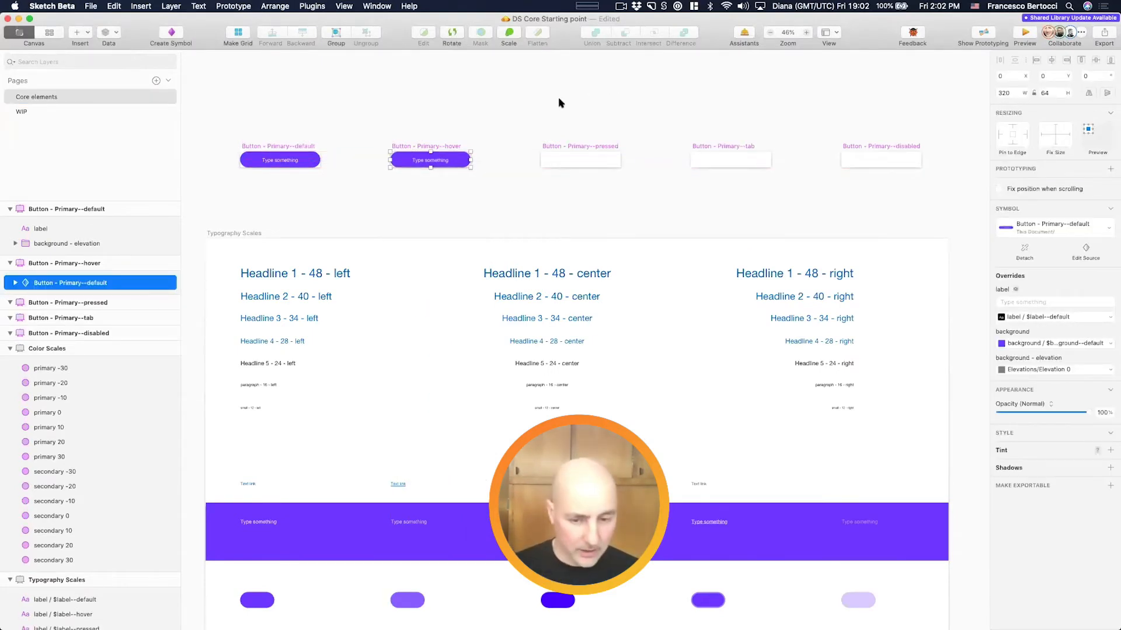
key(BackSpace)
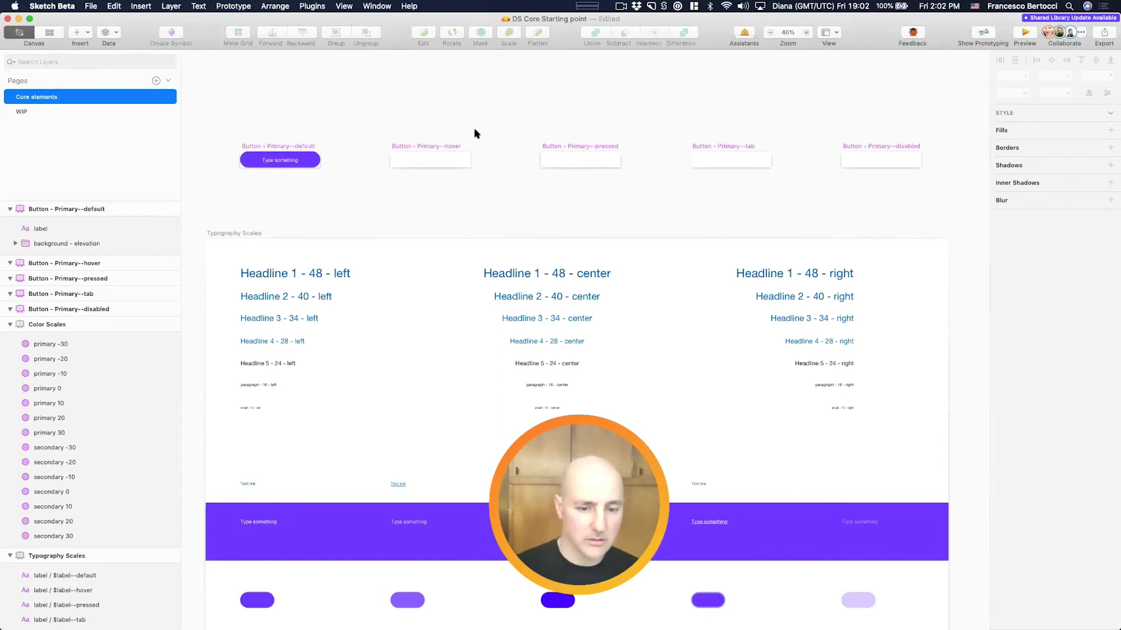
Step: Set the Button - Primary--default symbol as the FreeFlow plugin's reference element
click(295, 146)
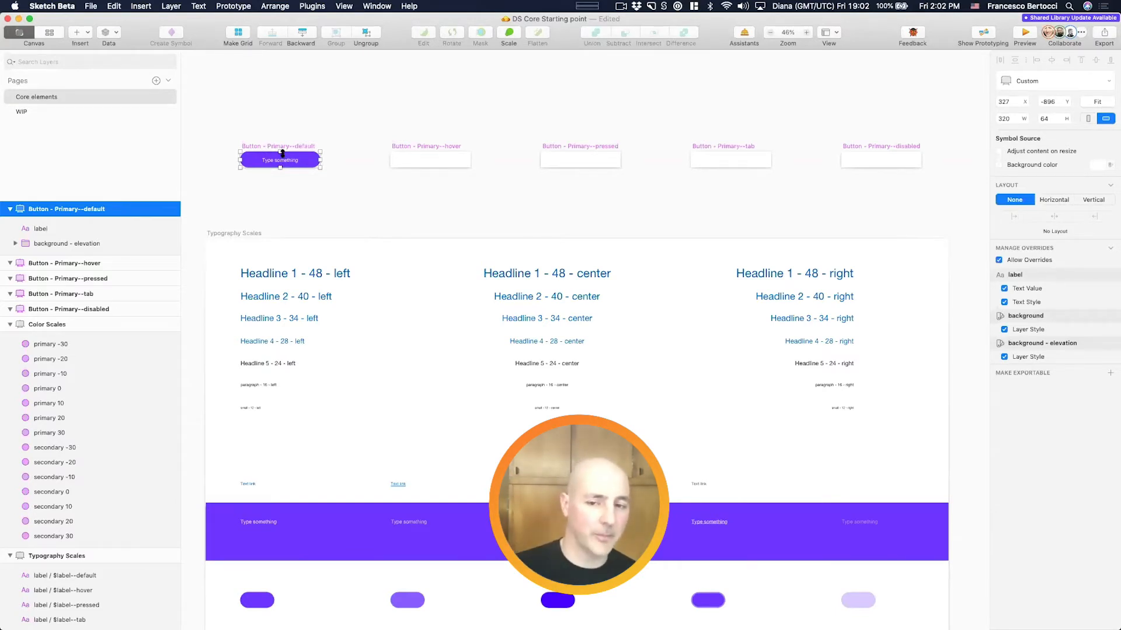
click(312, 6)
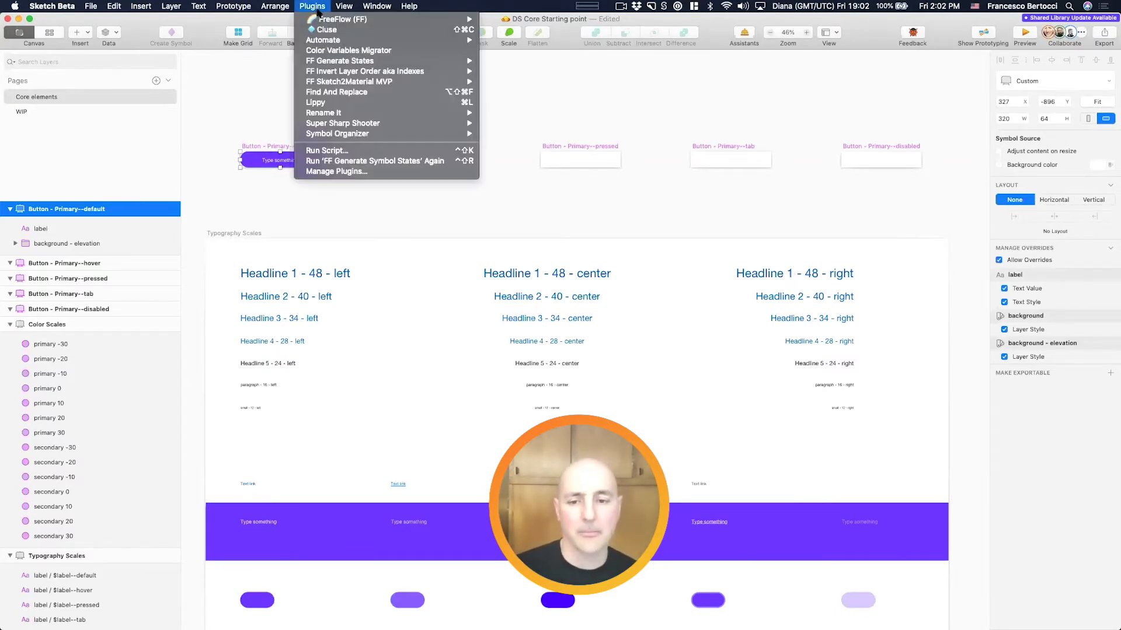
mouse_move(350, 19)
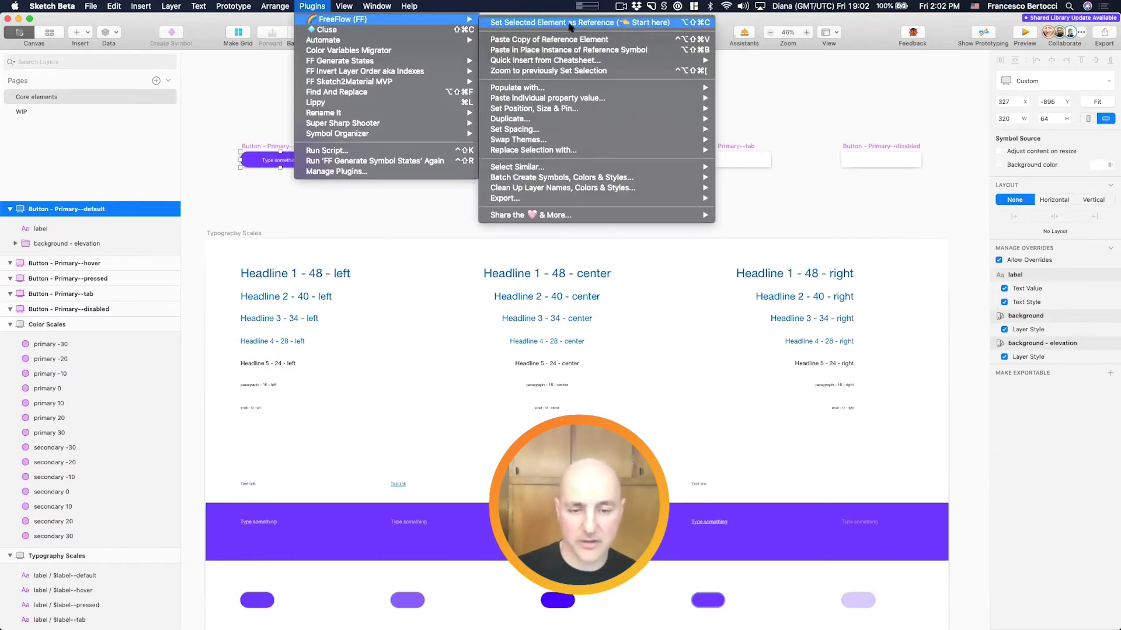
click(570, 23)
Step: Paste a copy of the FreeFlow reference element into the hover, pressed, tab and disabled button symbols together
scroll(512, 70, down, 3)
drag(419, 86, 797, 153)
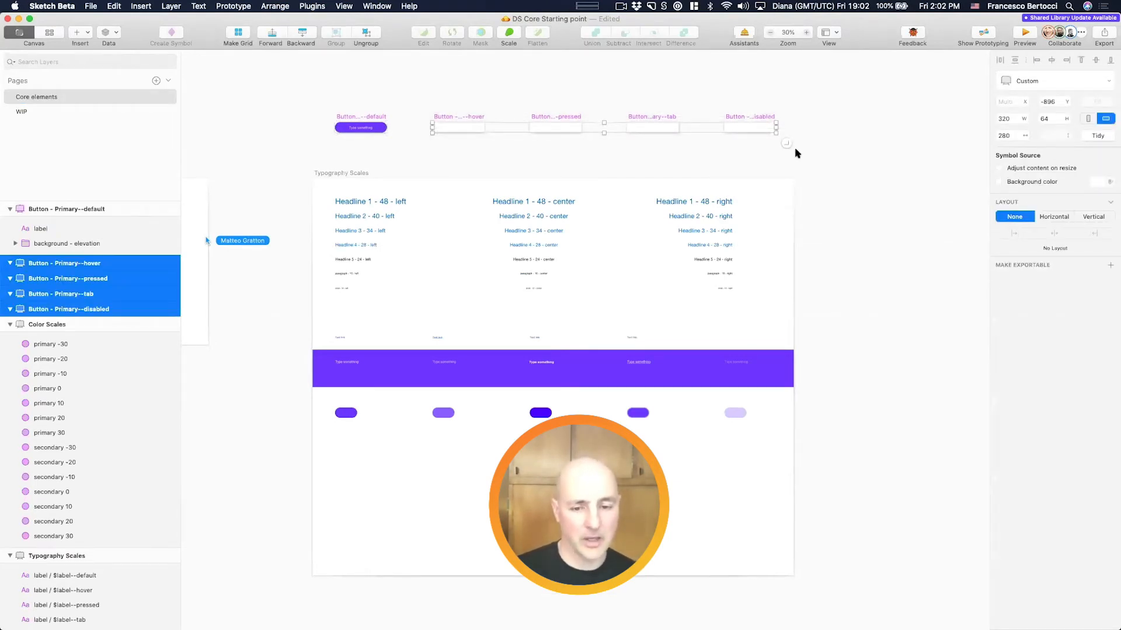
click(312, 6)
mouse_move(320, 20)
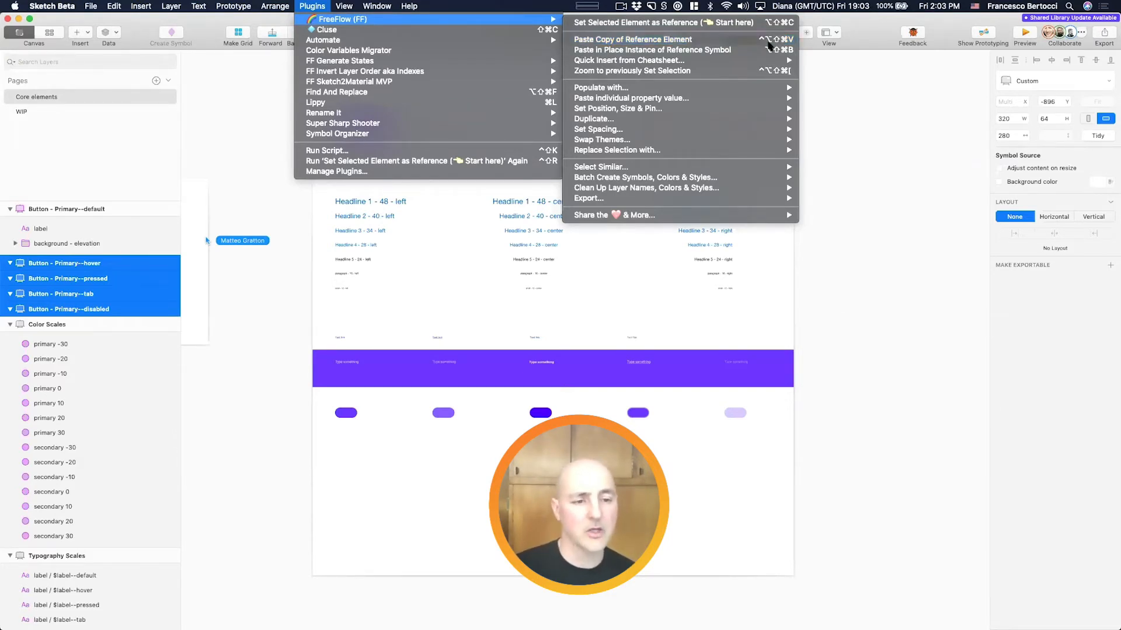
click(768, 42)
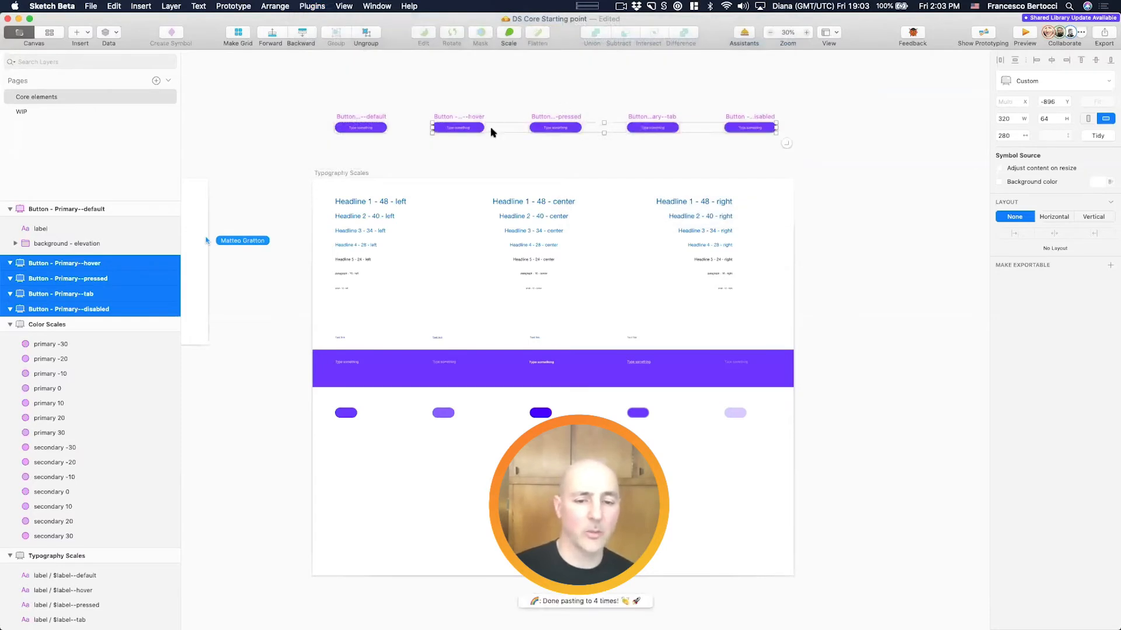
key(Escape)
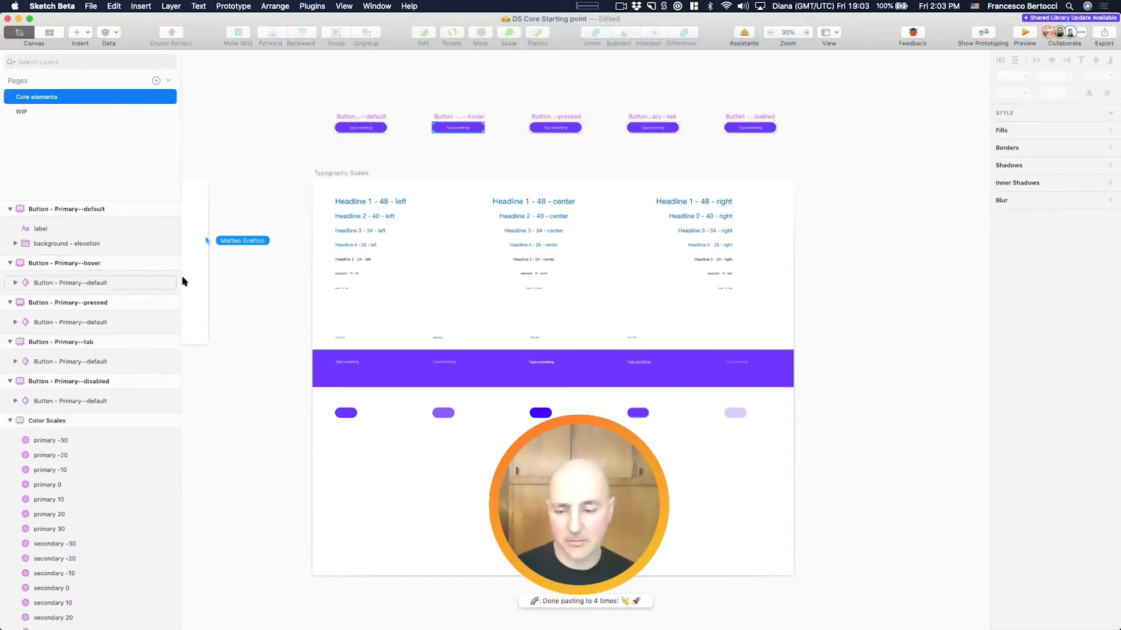
Step: Try narrowing the default button's background to 288 wide and rounding its corners by 18, and undo these changes
click(180, 283)
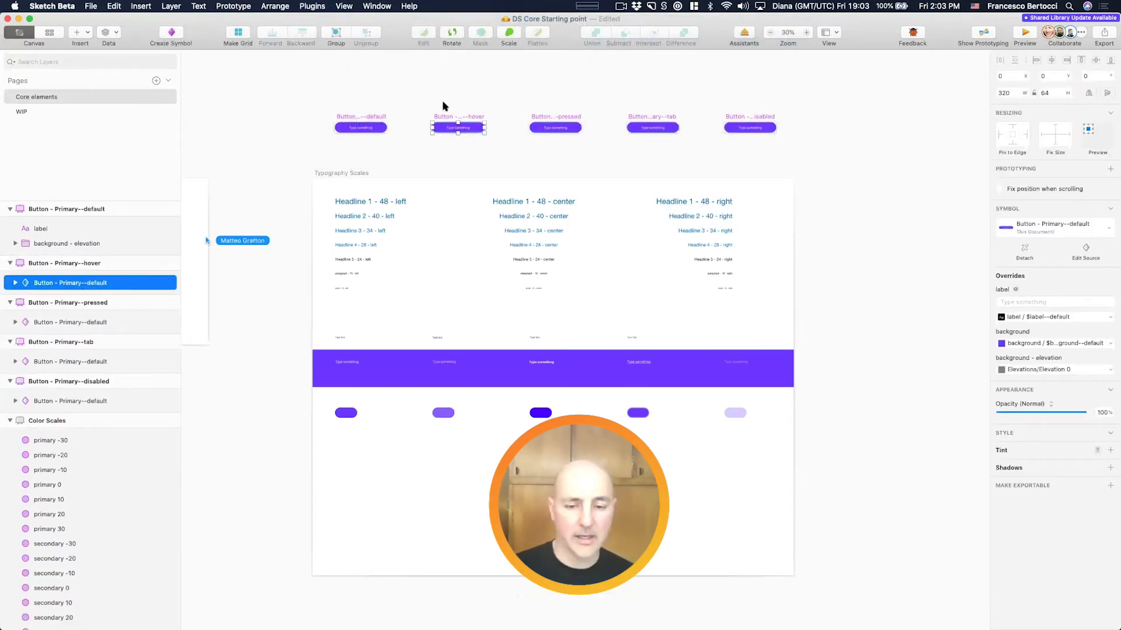
scroll(444, 105, up, 5)
super+click(293, 148)
key(alt)
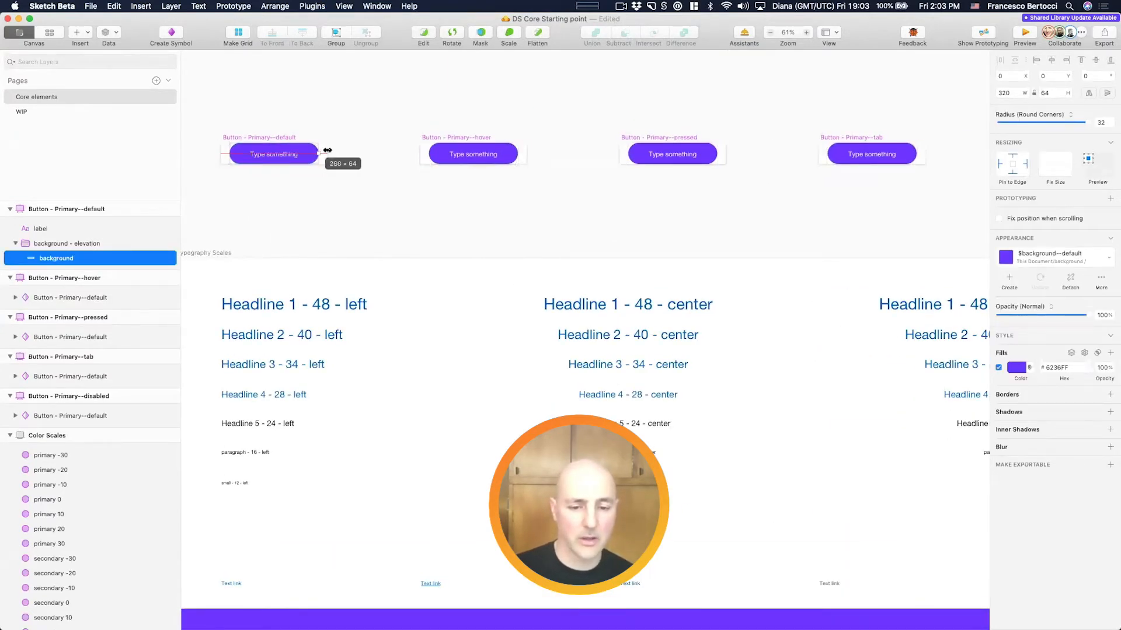
drag(324, 152, 317, 152)
scroll(685, 187, down, 2)
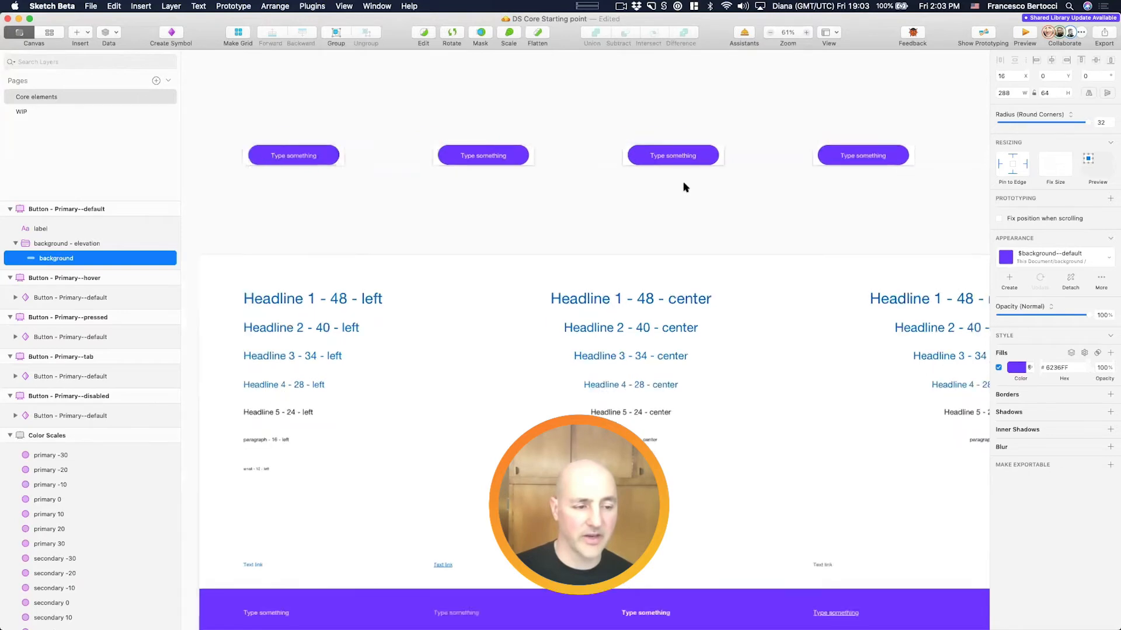
scroll(685, 187, right, 3)
scroll(618, 178, left, 1)
key(super+c)
key(super+z)
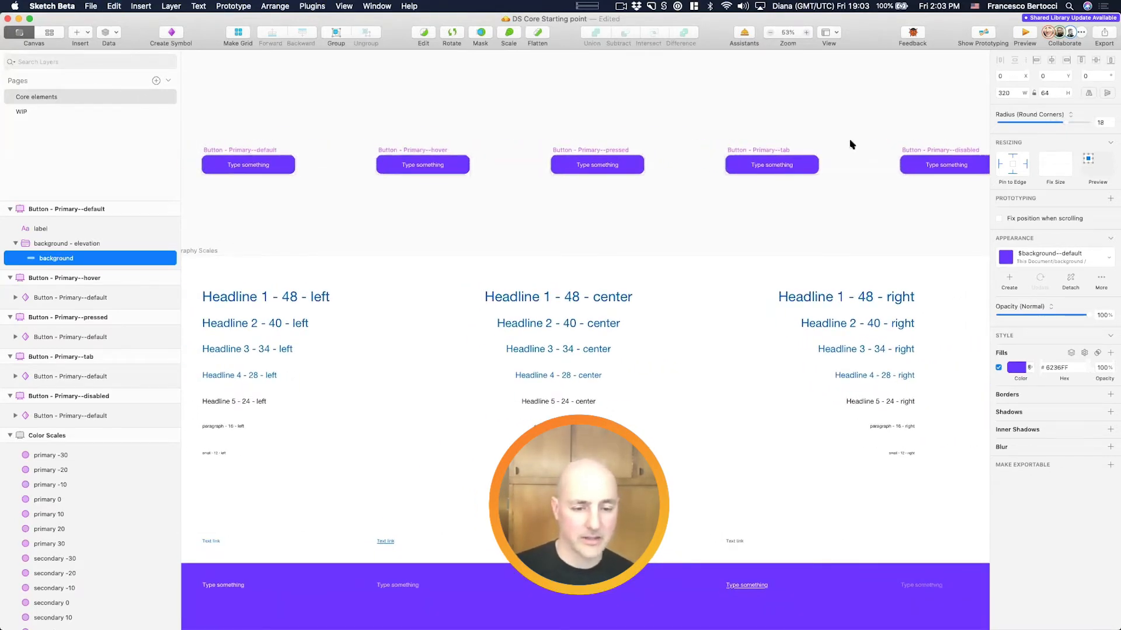
click(291, 157)
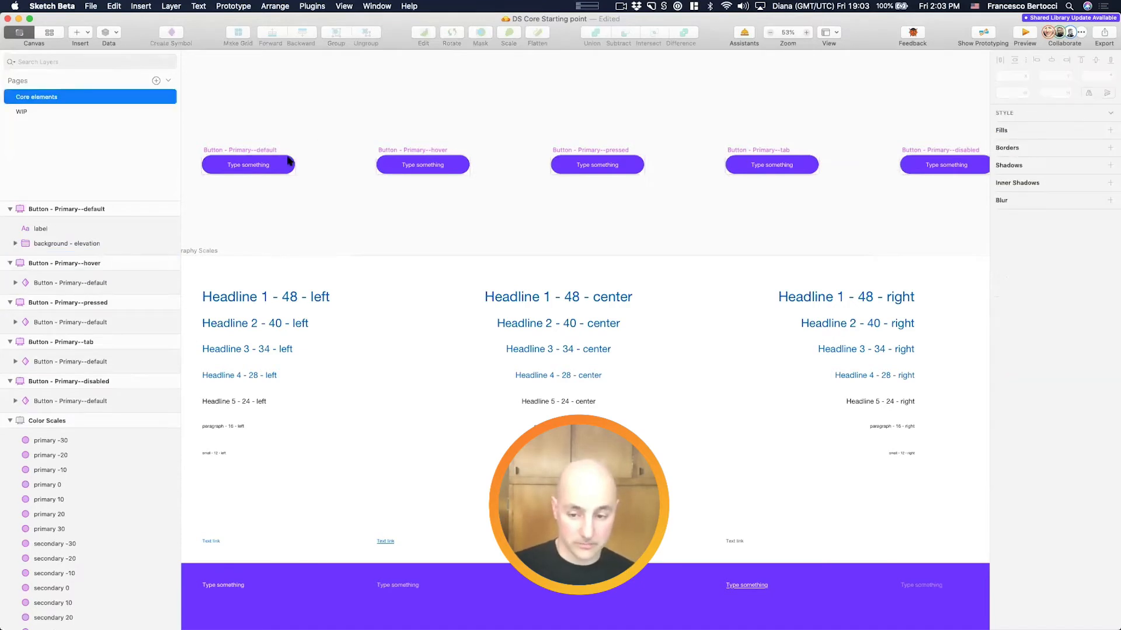
Step: Turn the default button's background - elevation group into a symbol named "background and elevation" with no layout, and place it below the default button
click(288, 160)
click(96, 244)
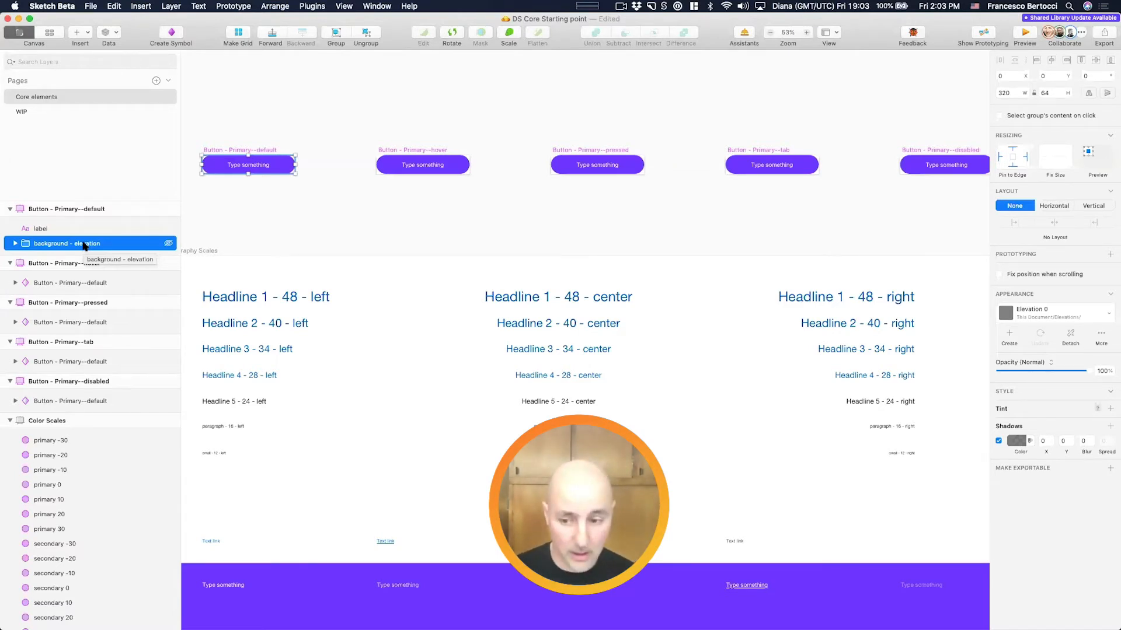
key(super+alt+k)
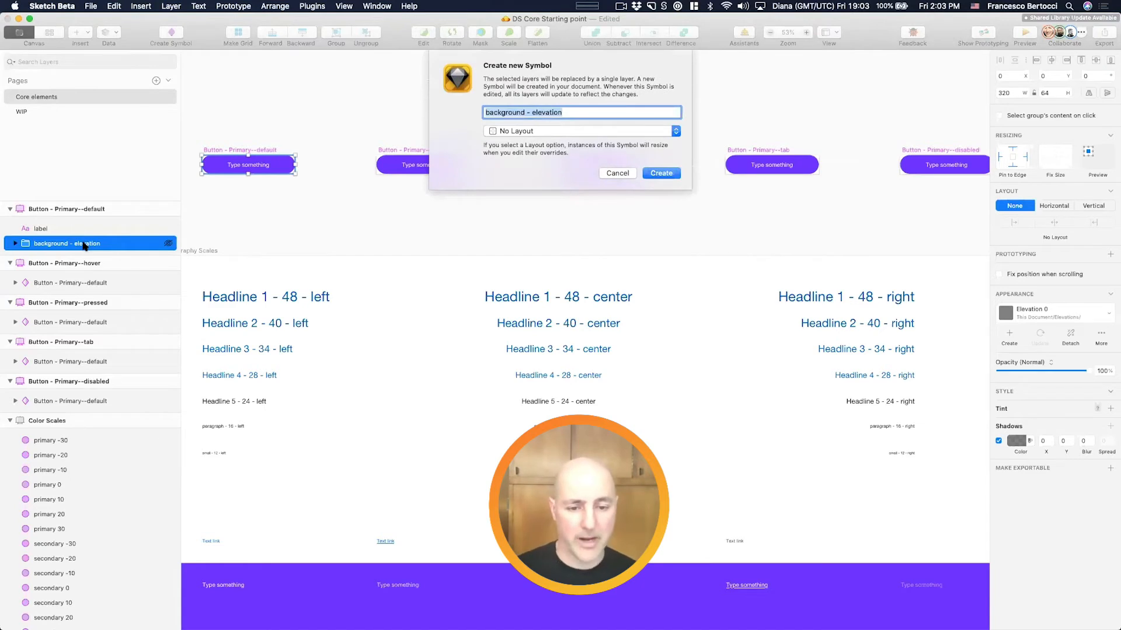
double_click(527, 111)
text(and)
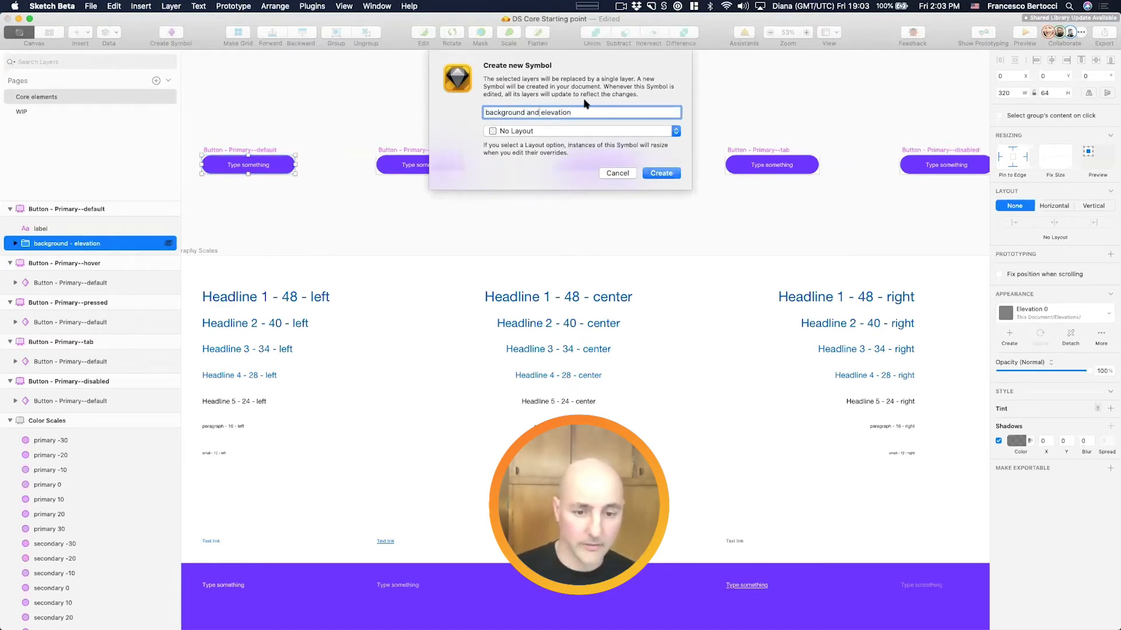
click(660, 174)
drag(939, 203, 241, 202)
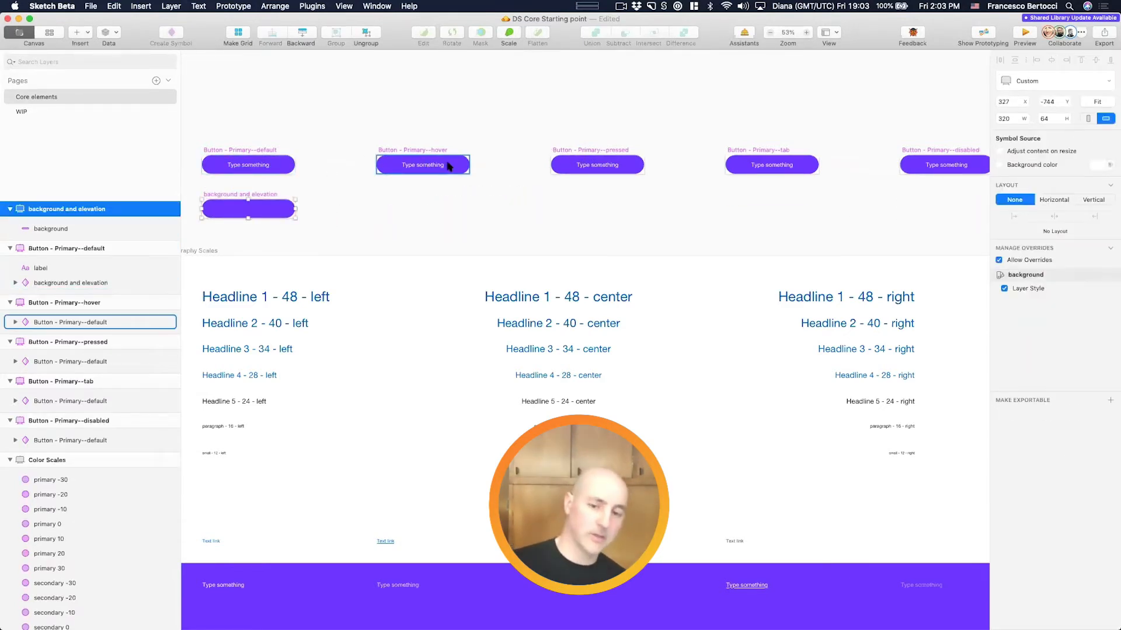
Step: Try reducing the corner radius of the background layer in the background and elevation symbol to 11, and undo it
click(292, 208)
drag(1083, 123, 1050, 122)
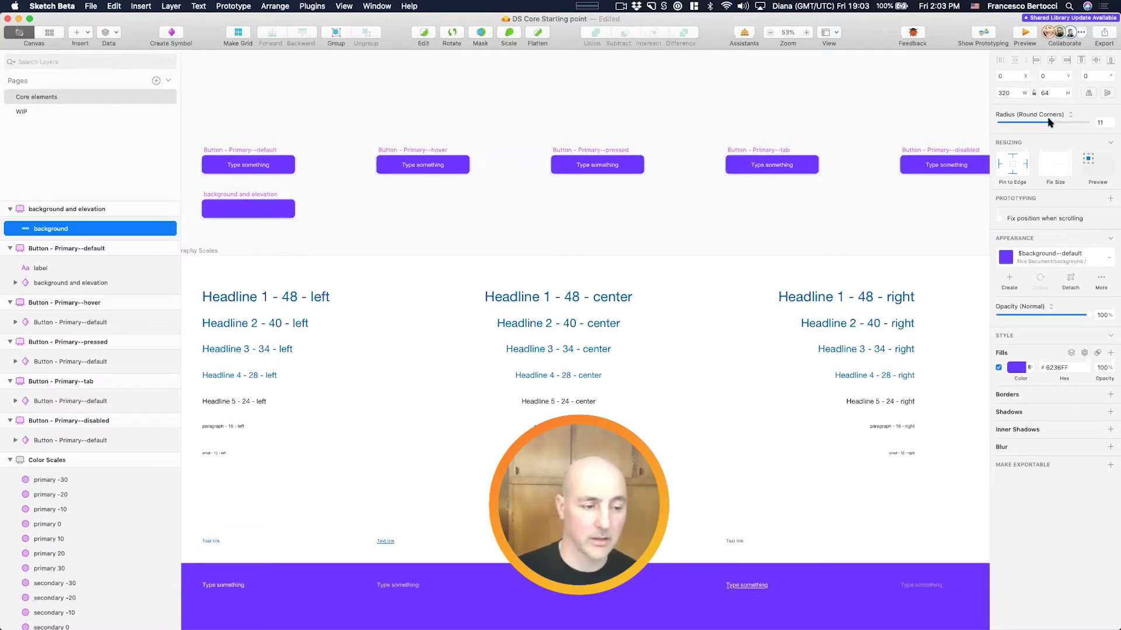
key(super+z)
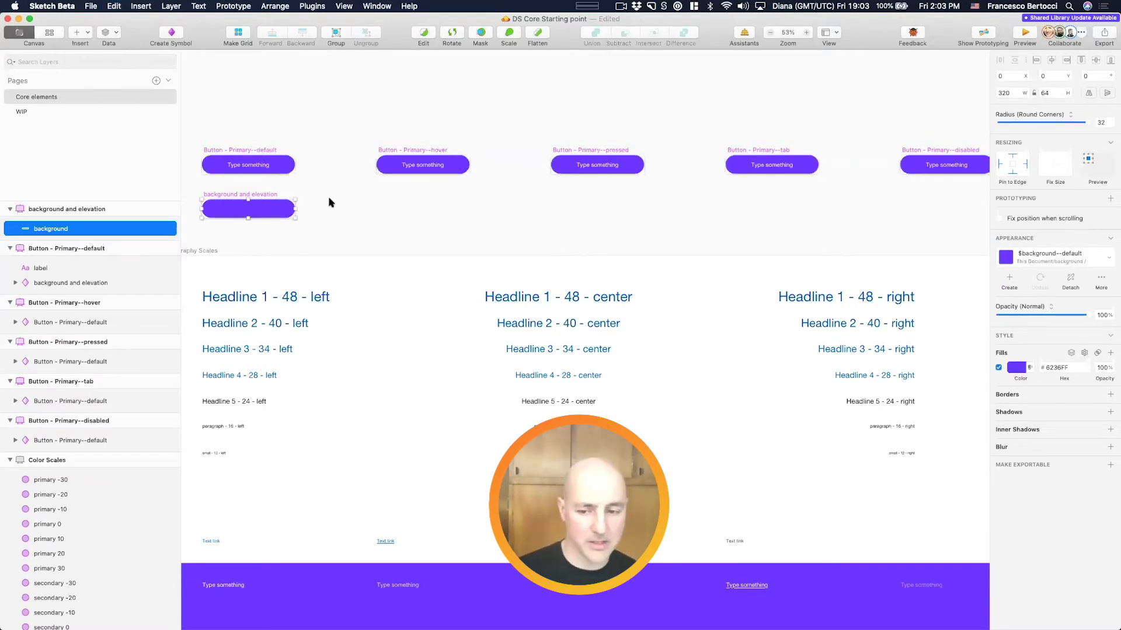
click(268, 198)
scroll(265, 196, down, 3)
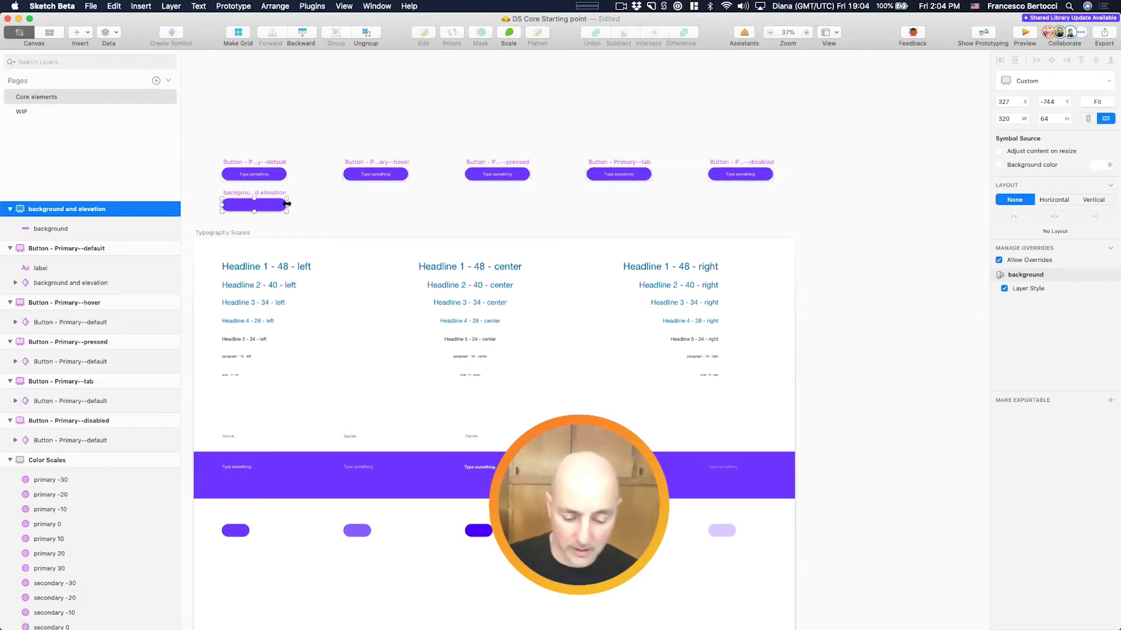
Step: Override the label text style of the instance nested in Button - Primary--hover with $label--hover
click(366, 121)
scroll(366, 121, up, 5)
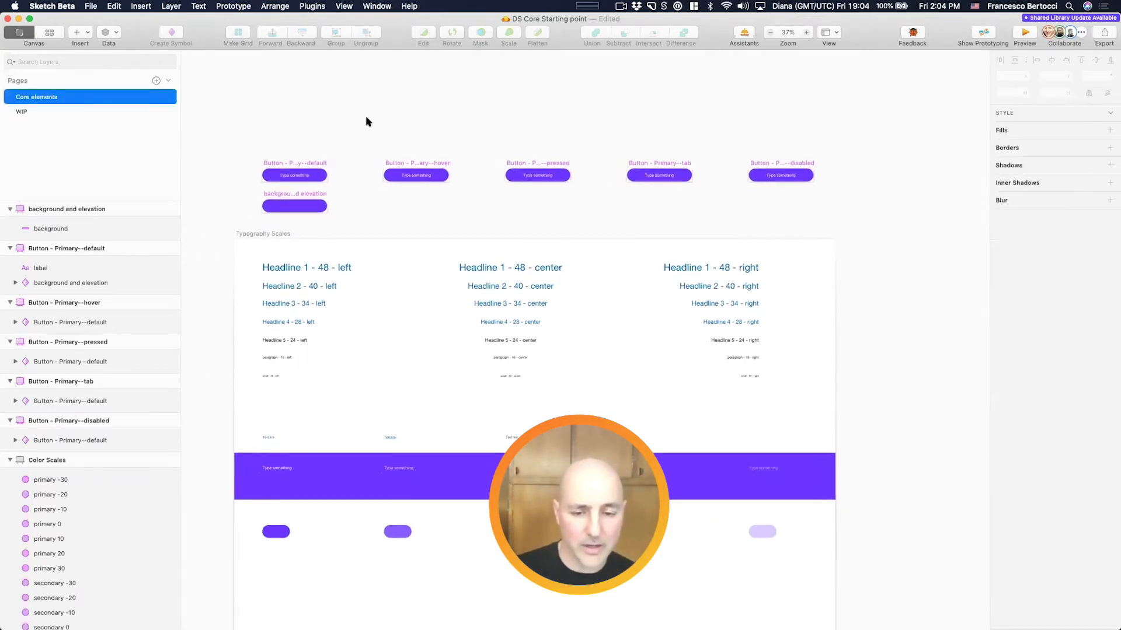
click(450, 218)
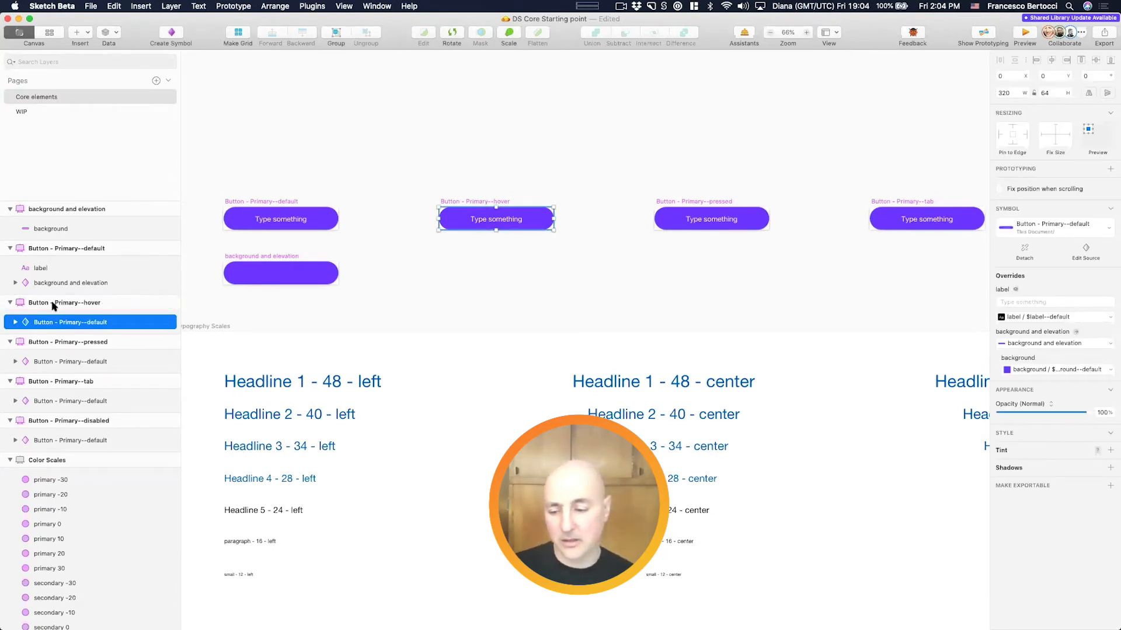
click(15, 323)
click(80, 341)
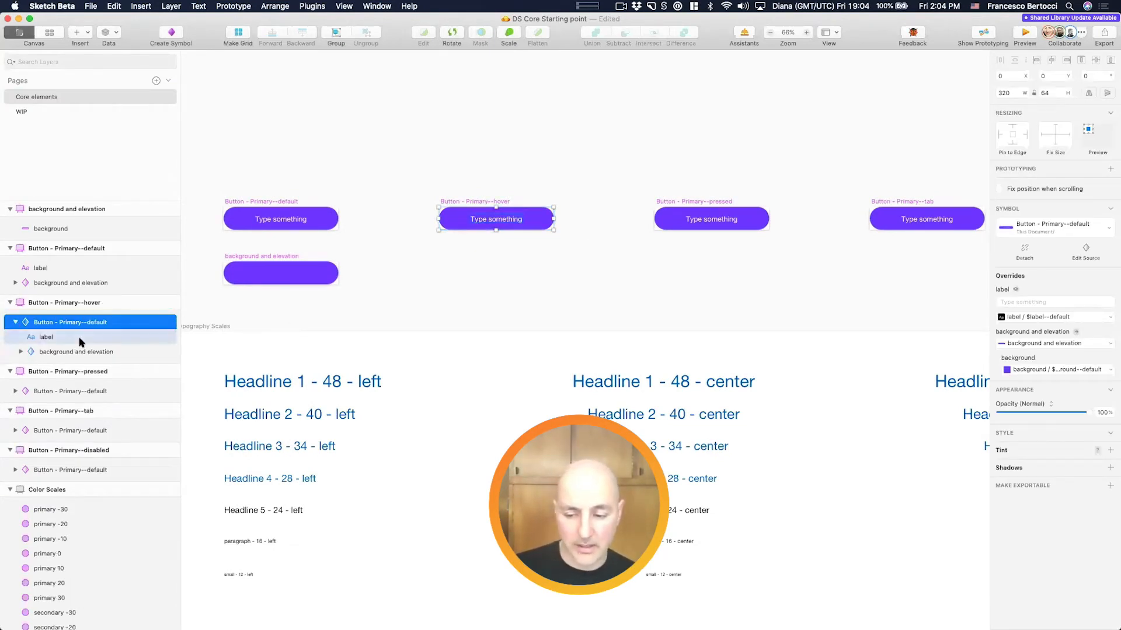
click(1087, 318)
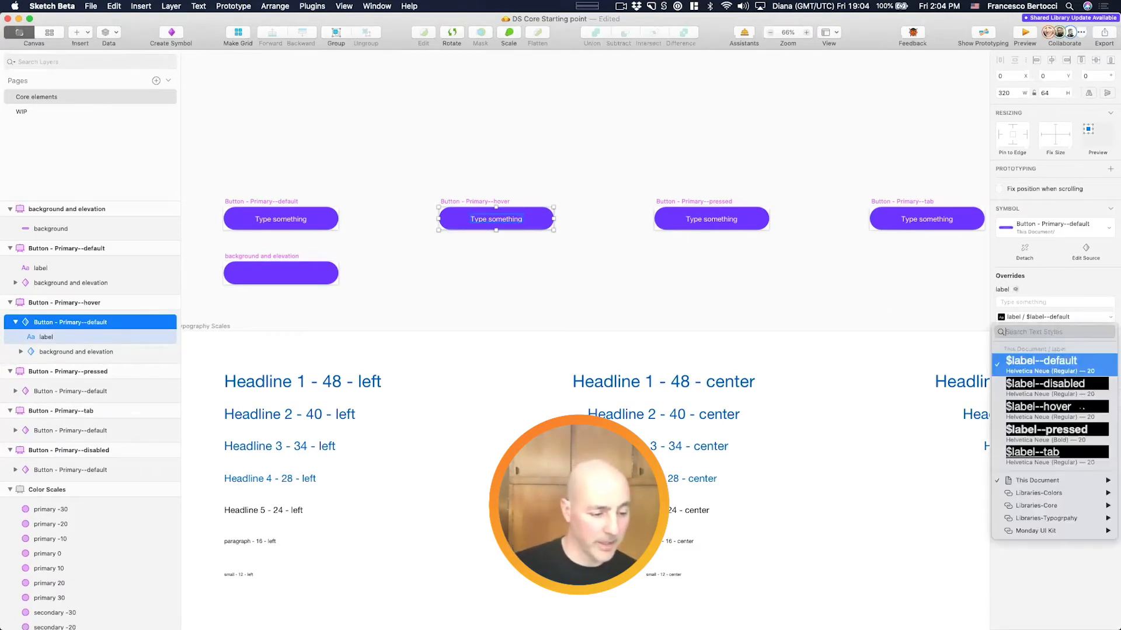
click(1079, 407)
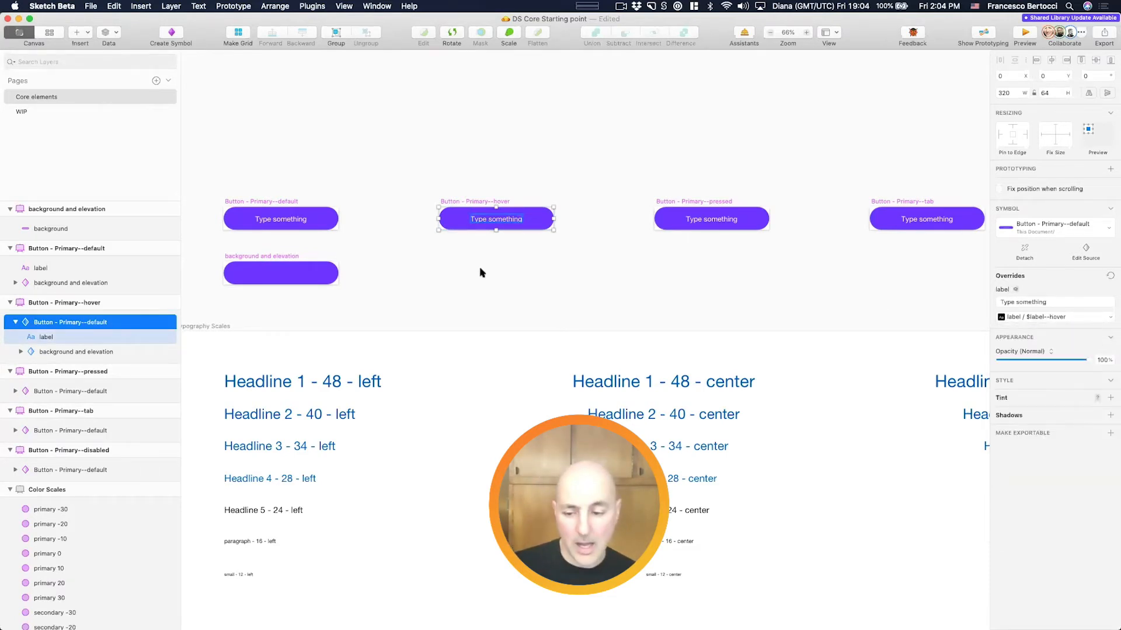
Step: Override the background layer style of the instance nested in Button - Primary--hover with $background--hover
click(88, 352)
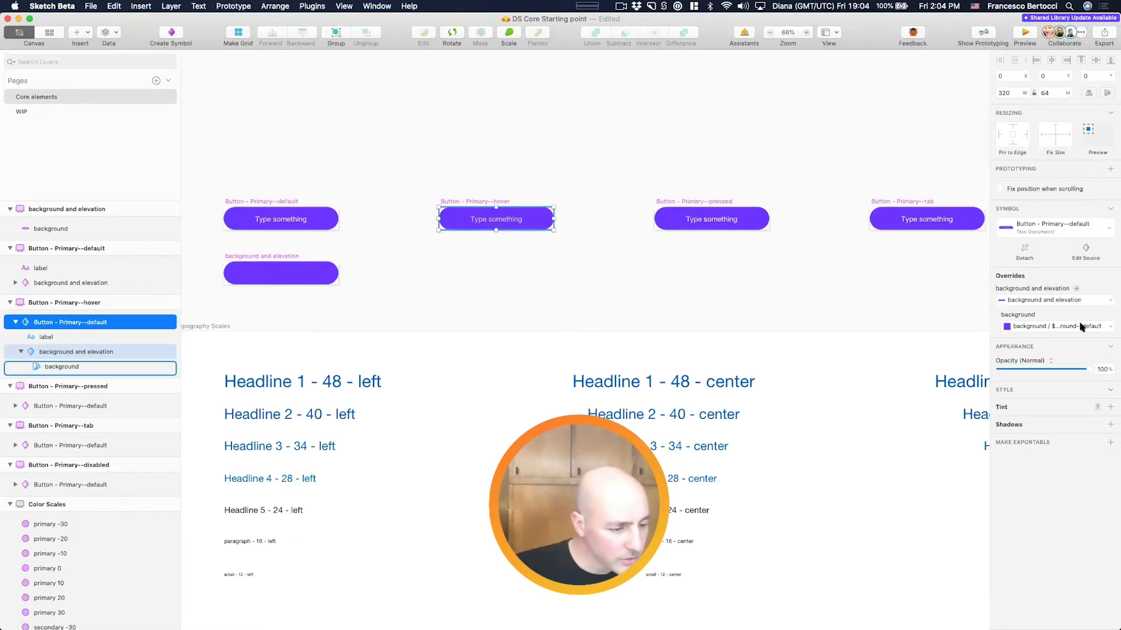
click(1079, 303)
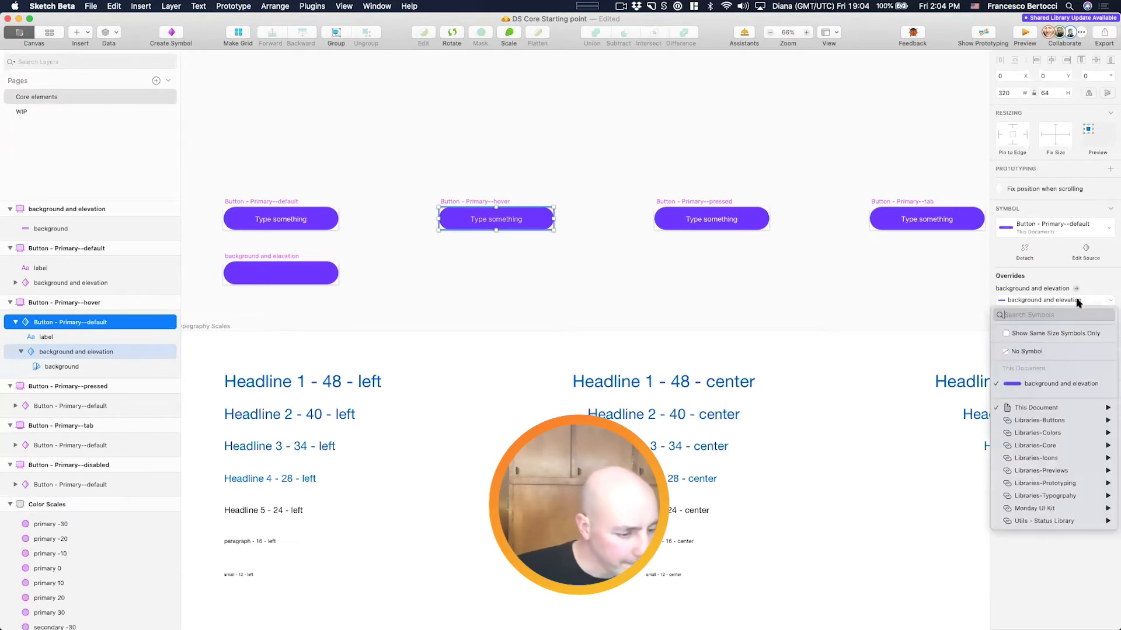
click(1068, 328)
click(1067, 328)
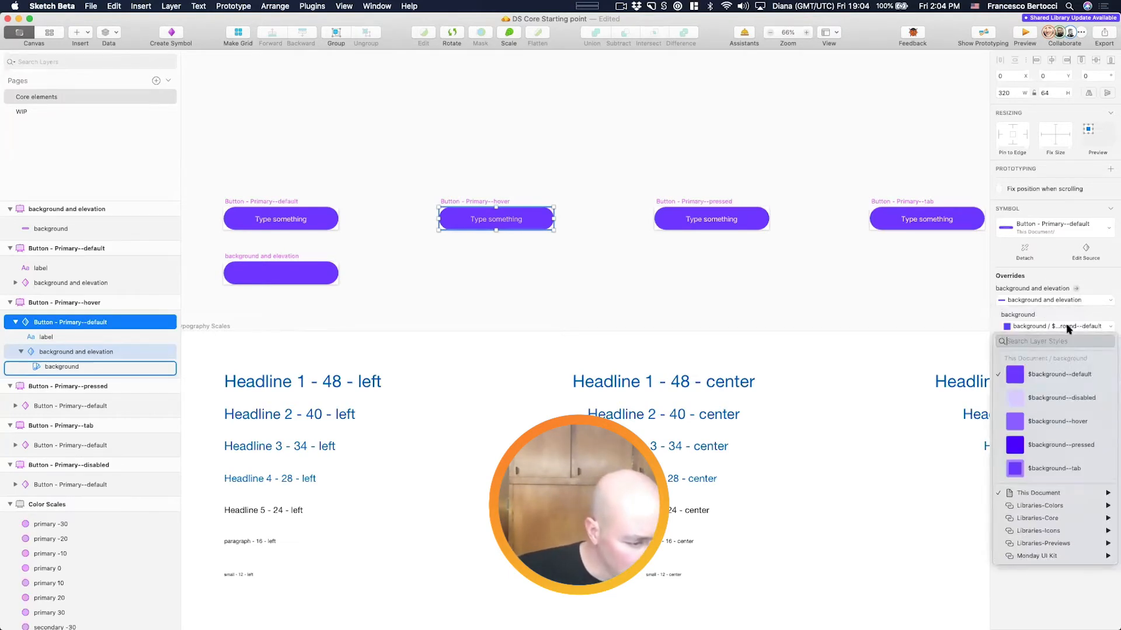
click(1072, 421)
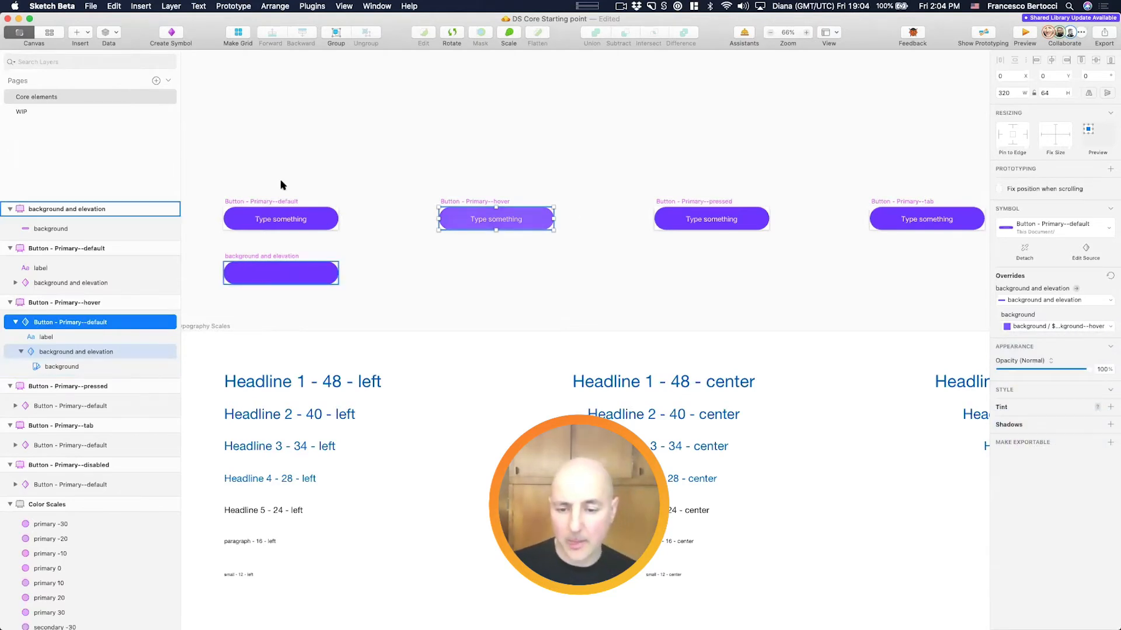
click(463, 195)
click(713, 220)
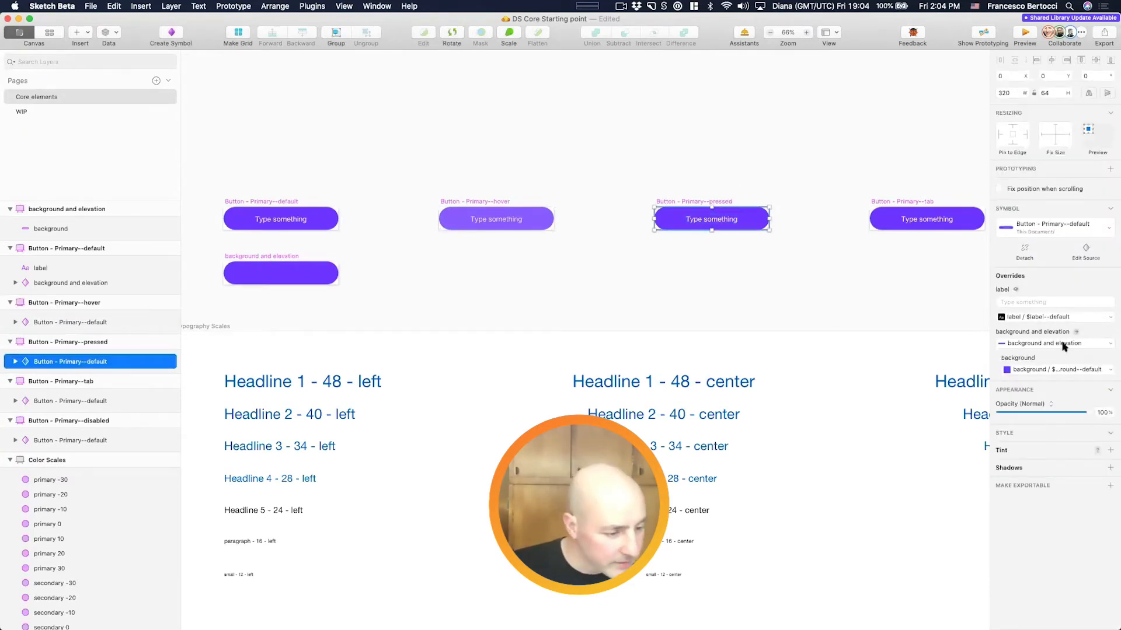
click(1064, 346)
click(795, 230)
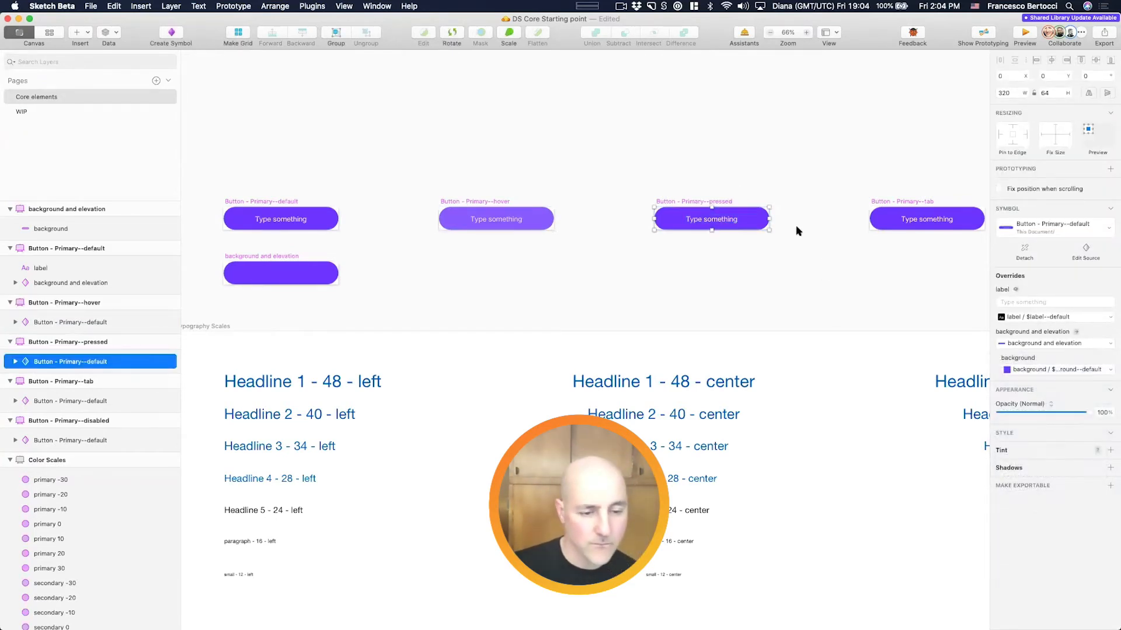
scroll(797, 231, up, 3)
scroll(797, 230, down, 5)
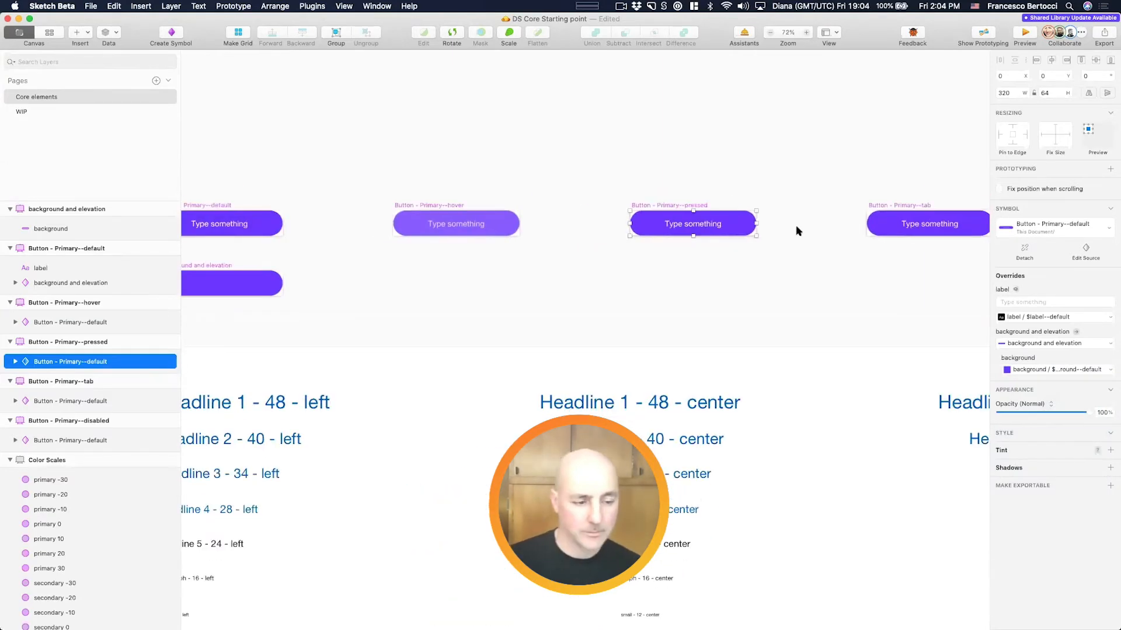
scroll(797, 231, right, 3)
Step: Open the separate components window and move it clear of the pressed and tab button symbols
click(783, 218)
key(c)
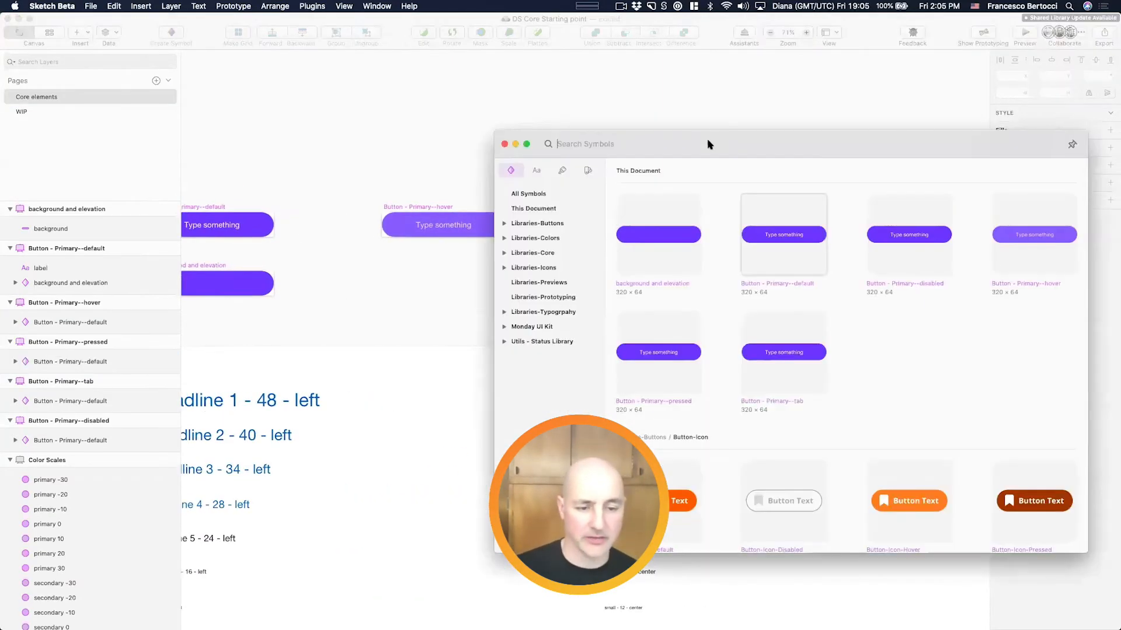
drag(613, 153, 156, 222)
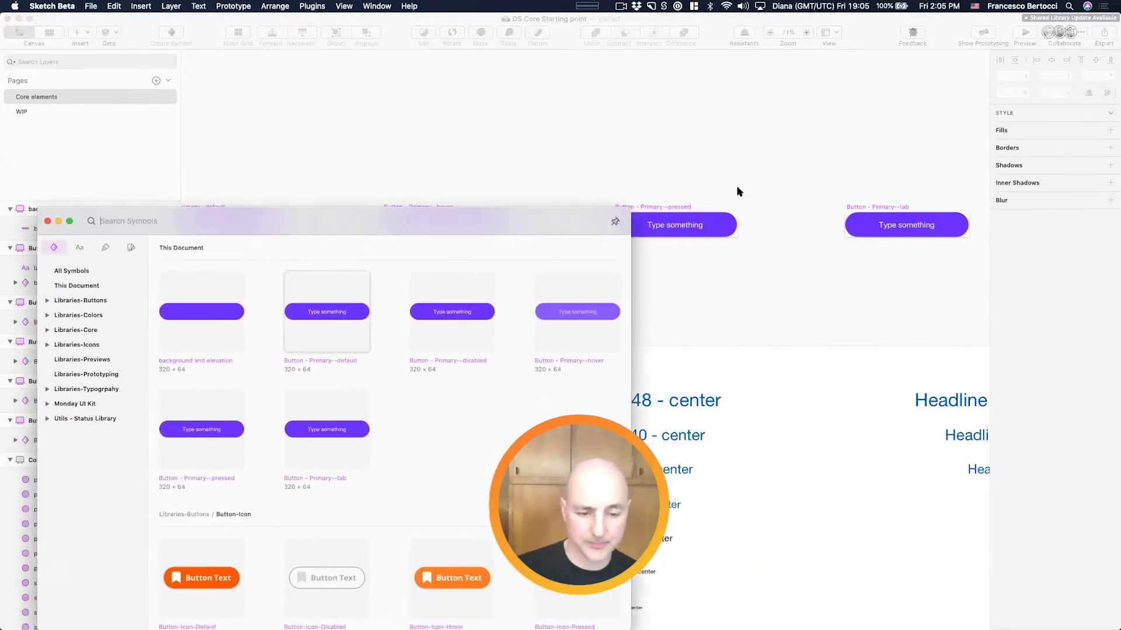
click(726, 223)
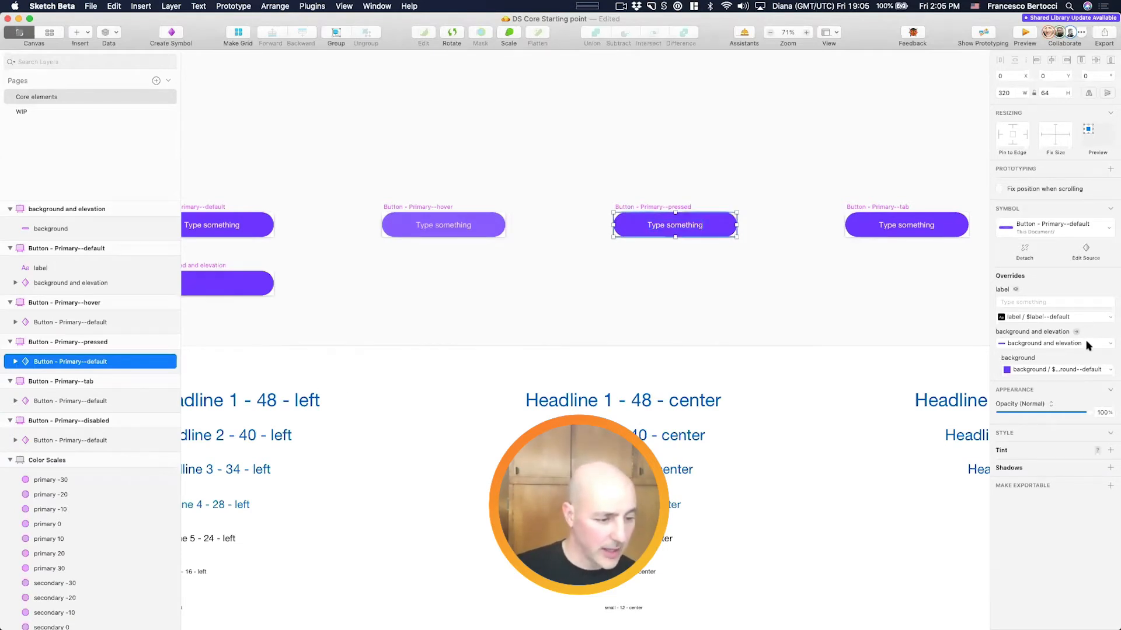
click(1092, 369)
click(1093, 371)
click(1094, 370)
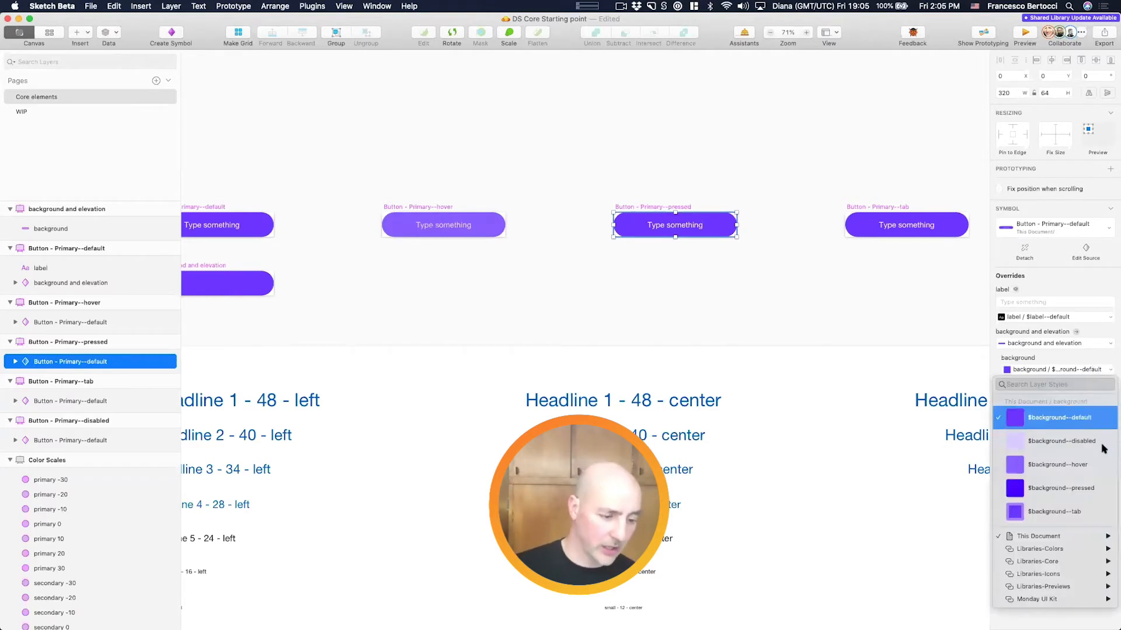
Step: Narrow the document window, bring up the separate components window and fit it to the right third of the display
drag(1114, 280, 780, 247)
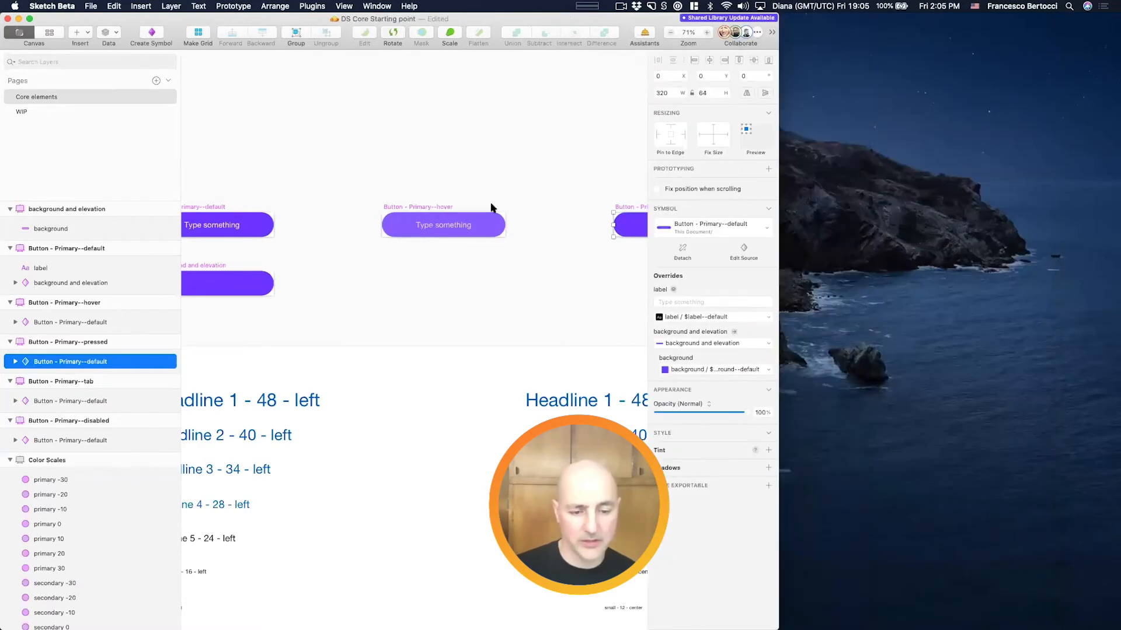
scroll(532, 171, right, 5)
click(531, 171)
key(c)
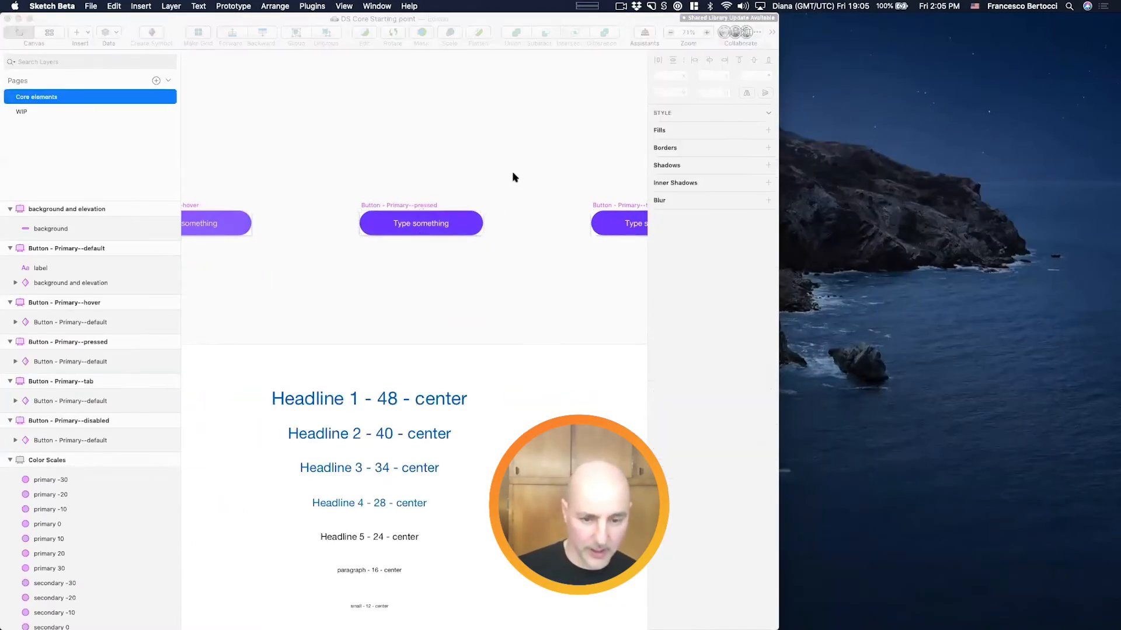
drag(130, 217, 502, 158)
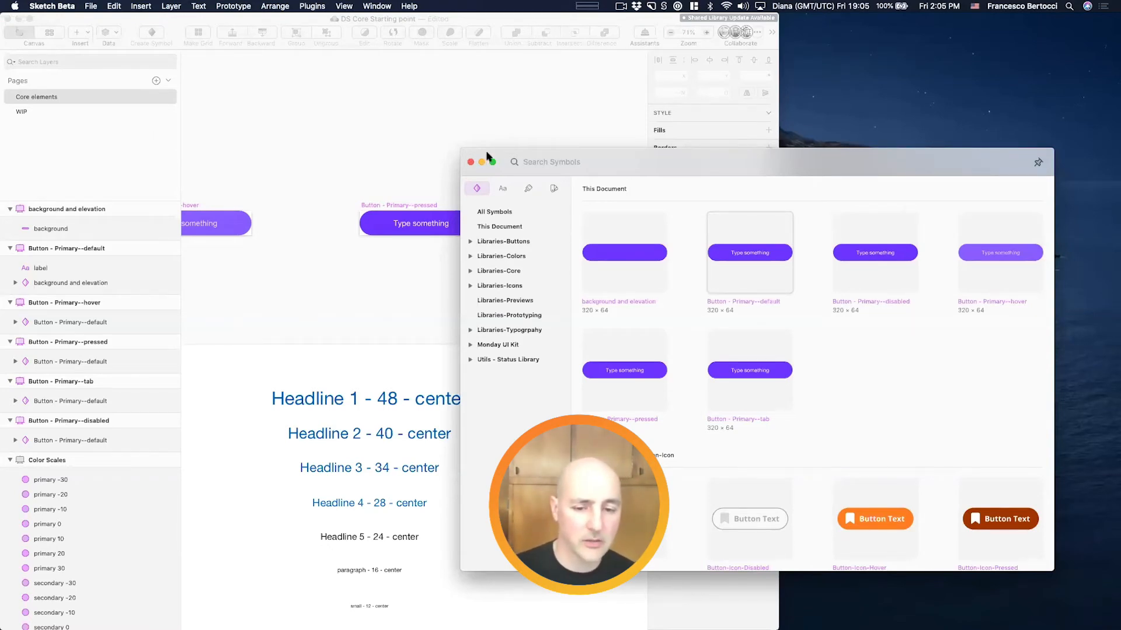
drag(484, 153, 469, 152)
click(694, 7)
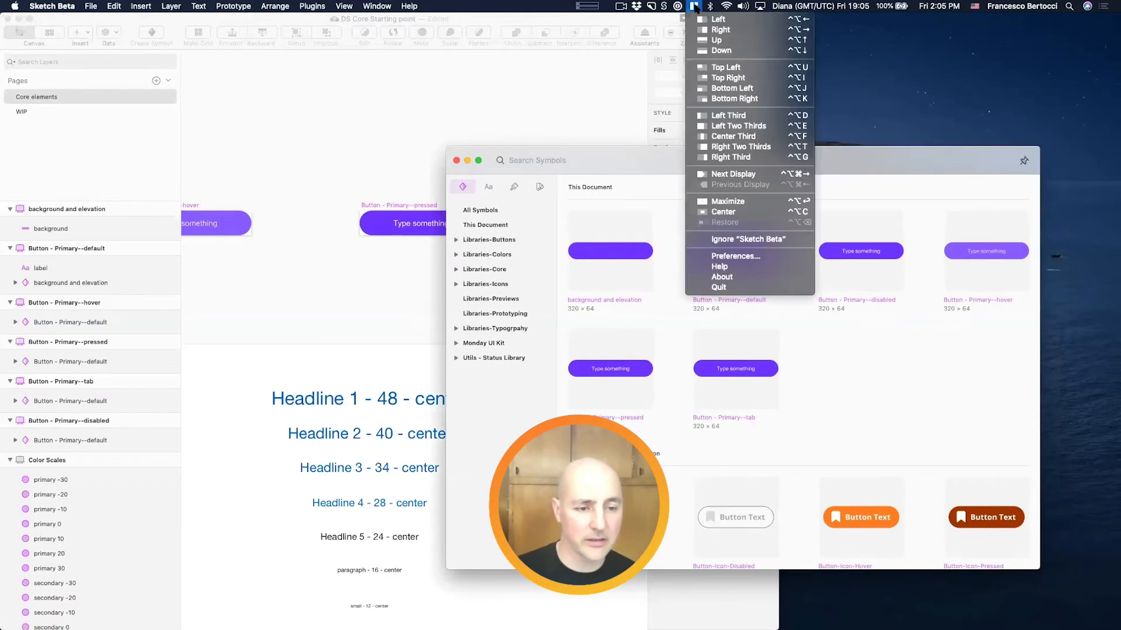
click(721, 156)
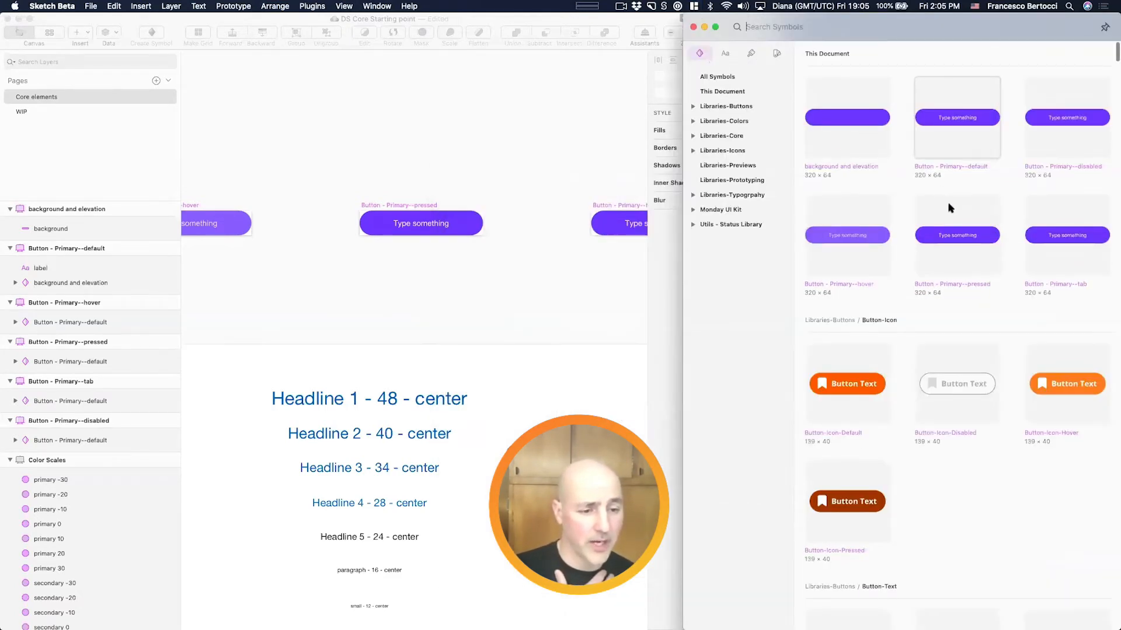
Step: Fit the document window to the left two thirds of the display and narrow it to meet the components window's edge
click(668, 23)
click(694, 7)
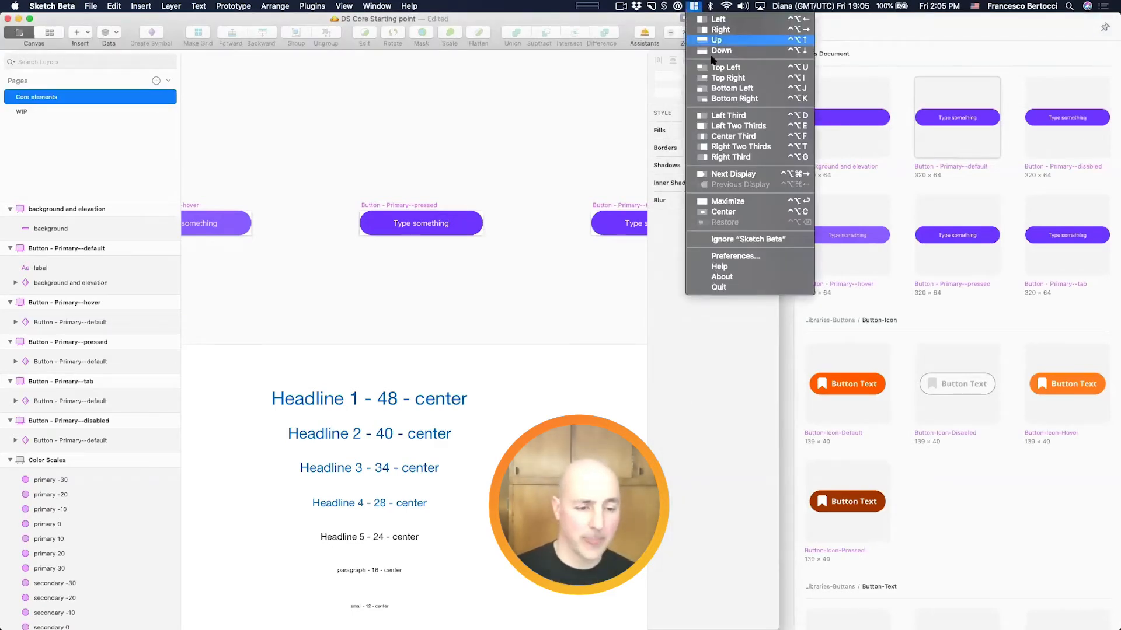
click(719, 126)
click(863, 31)
click(578, 77)
drag(747, 105, 684, 104)
Step: Override the background layer style of the instance nested in Button - Primary--pressed with this document's $background--pressed
scroll(495, 109, down, 2)
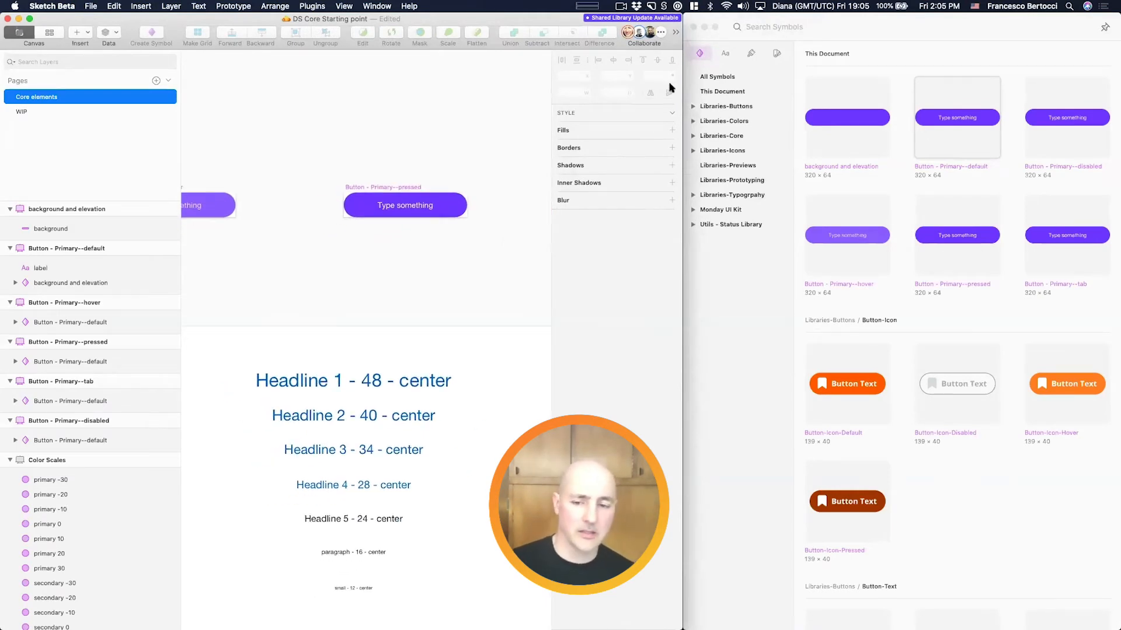
scroll(469, 165, down, 3)
scroll(468, 163, up, 5)
click(408, 226)
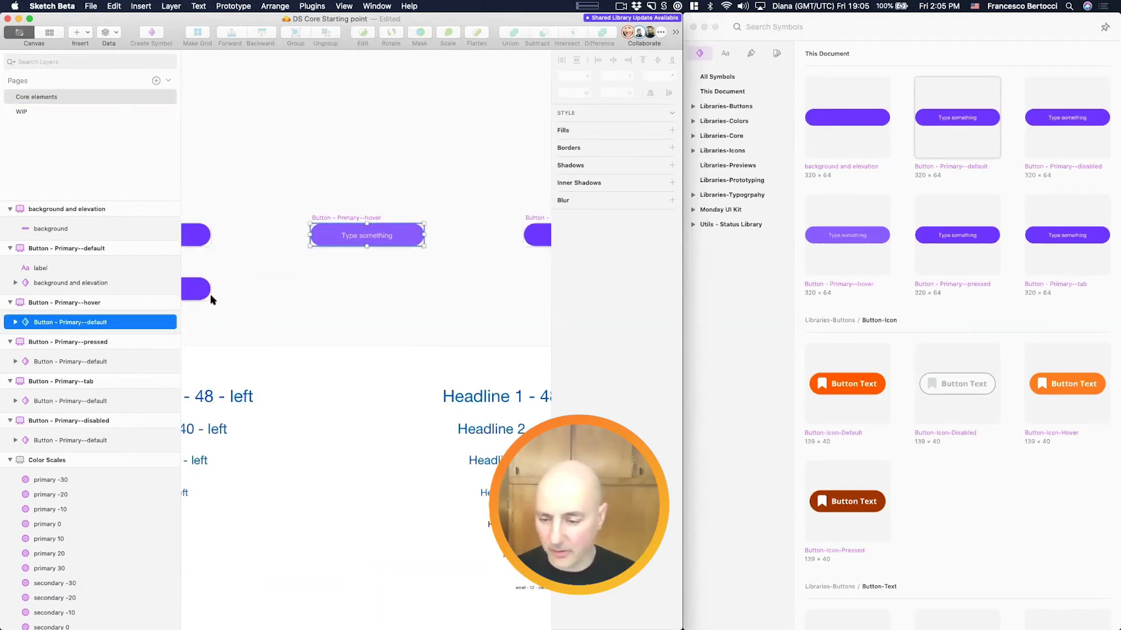
scroll(345, 320, right, 5)
click(442, 236)
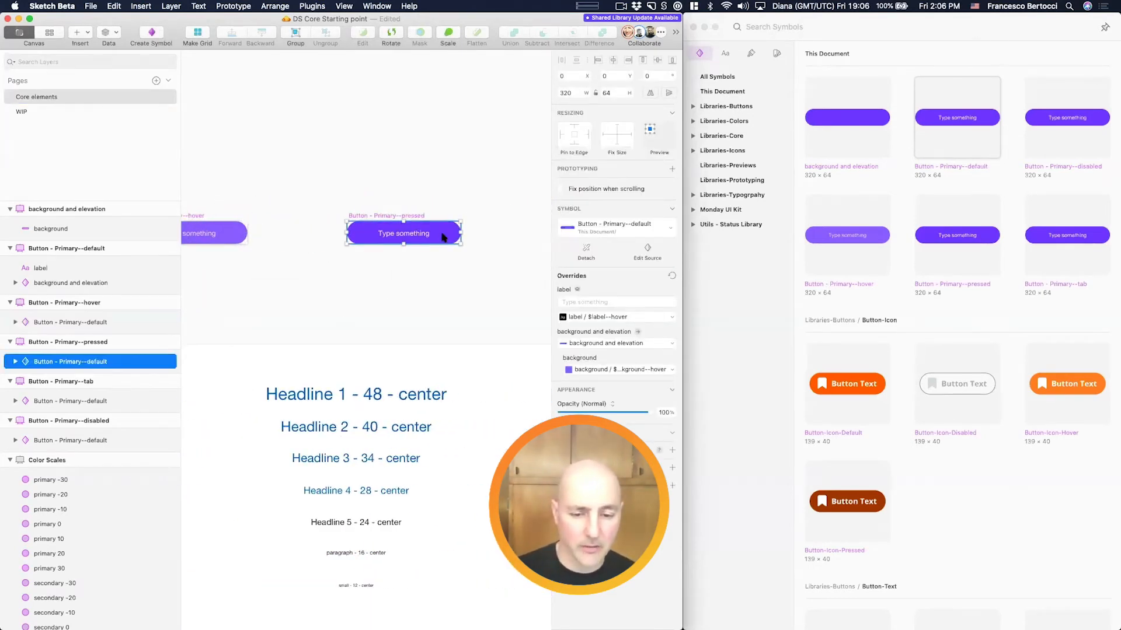
scroll(442, 236, right, 3)
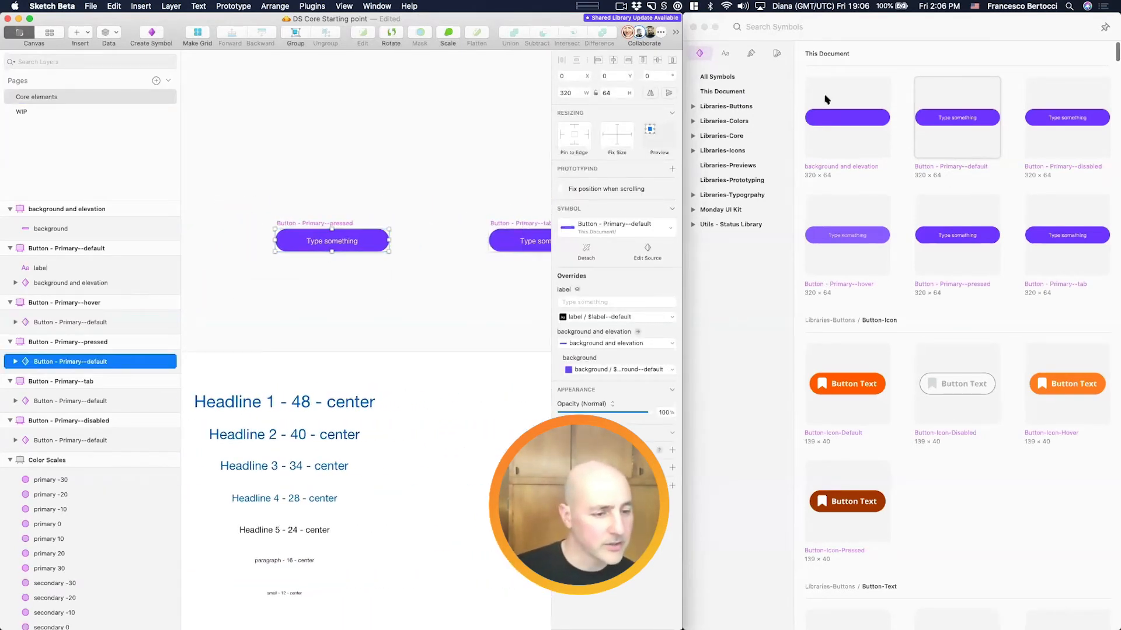
click(753, 56)
click(752, 55)
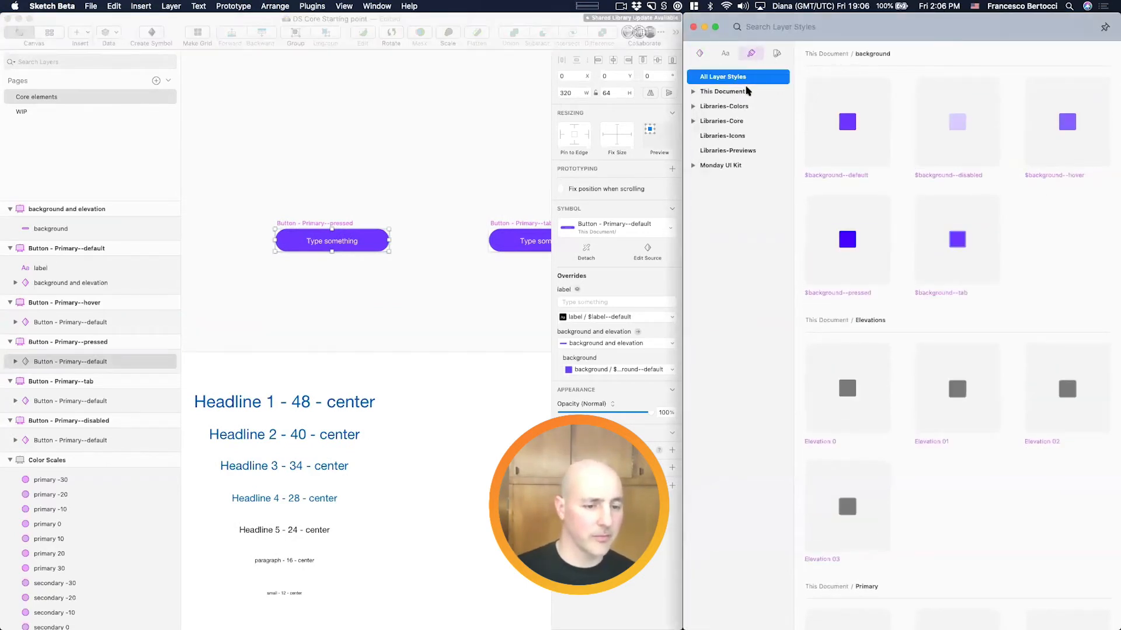
click(722, 91)
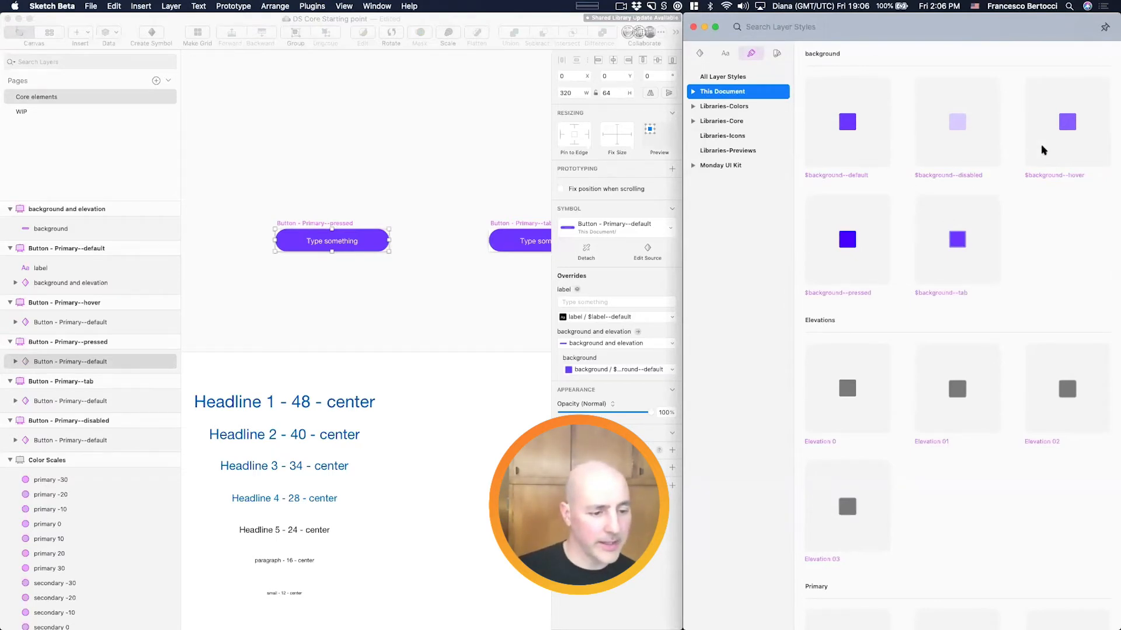
mouse_move(849, 245)
mouse_down()
mouse_move(734, 279)
mouse_move(656, 350)
mouse_move(652, 372)
mouse_up()
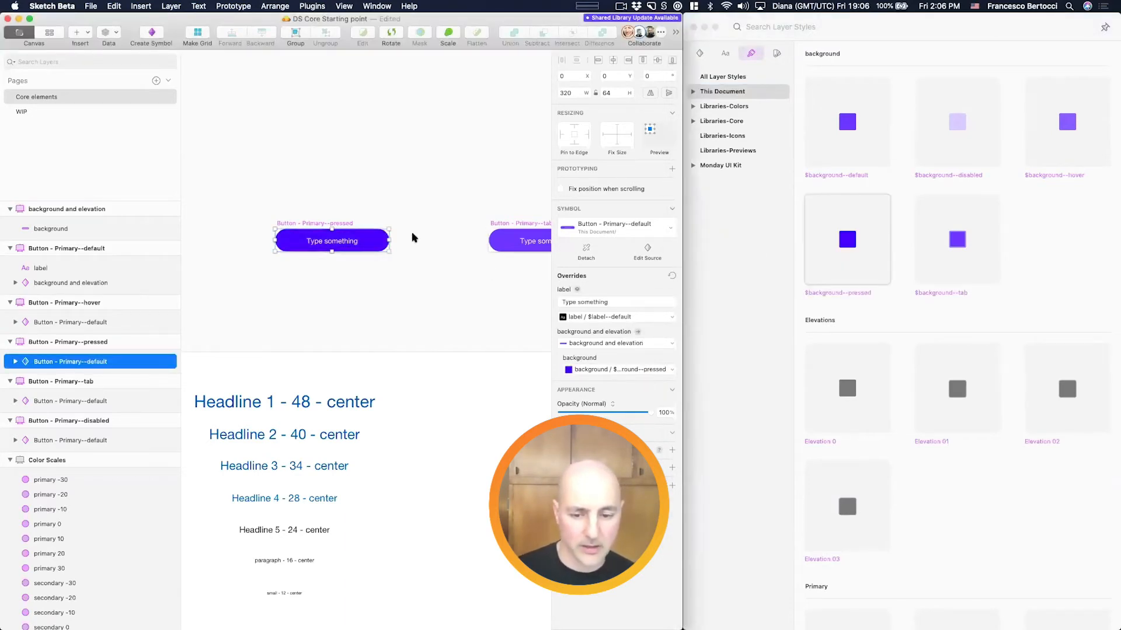
Step: Override the background layer style of the instance nested in Button - Primary--tab with $background--tab
scroll(488, 241, right, 5)
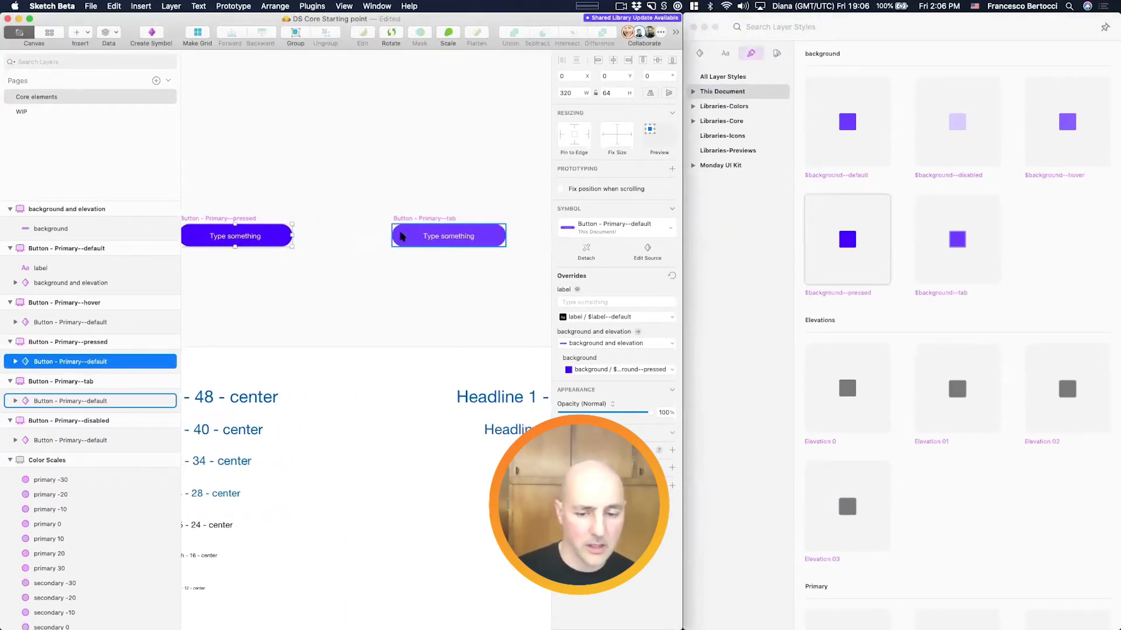
click(450, 220)
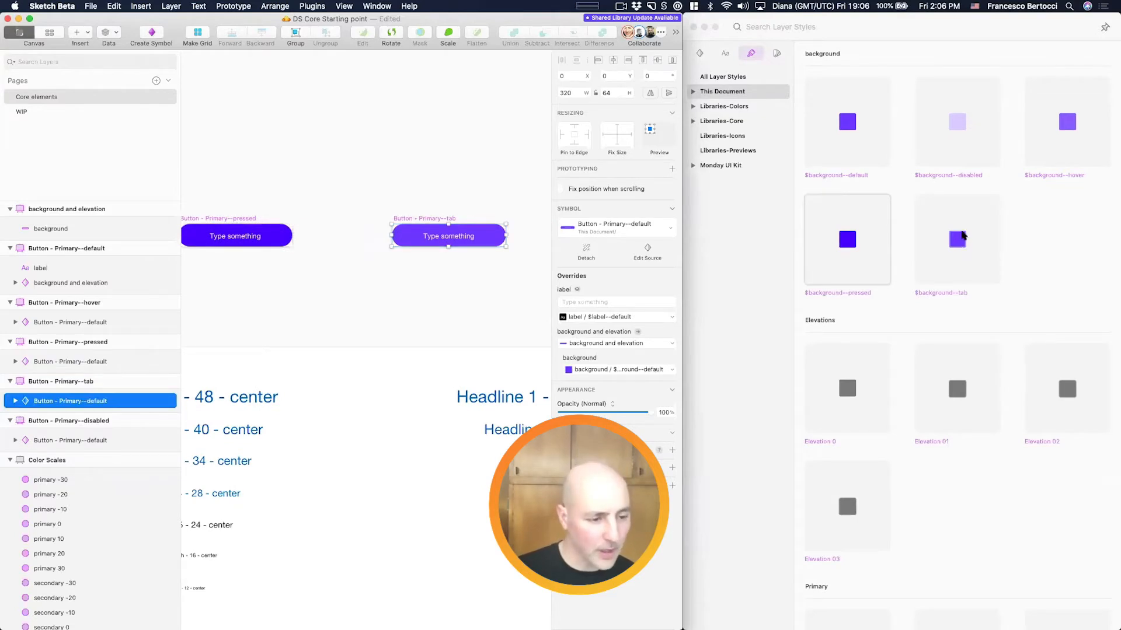
drag(957, 240, 652, 370)
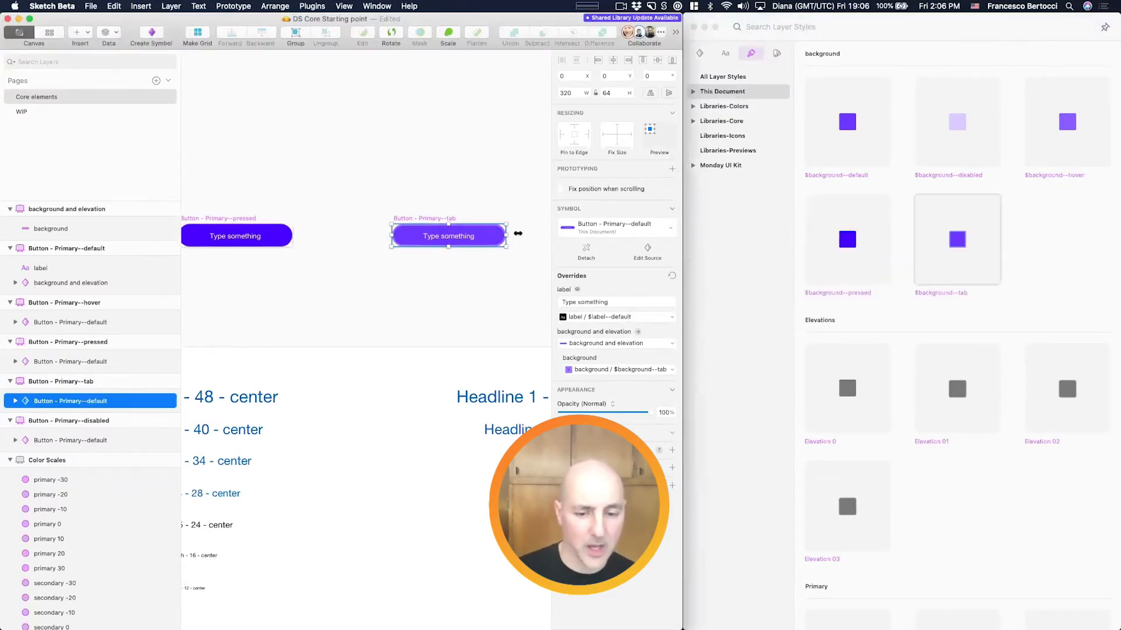
click(655, 369)
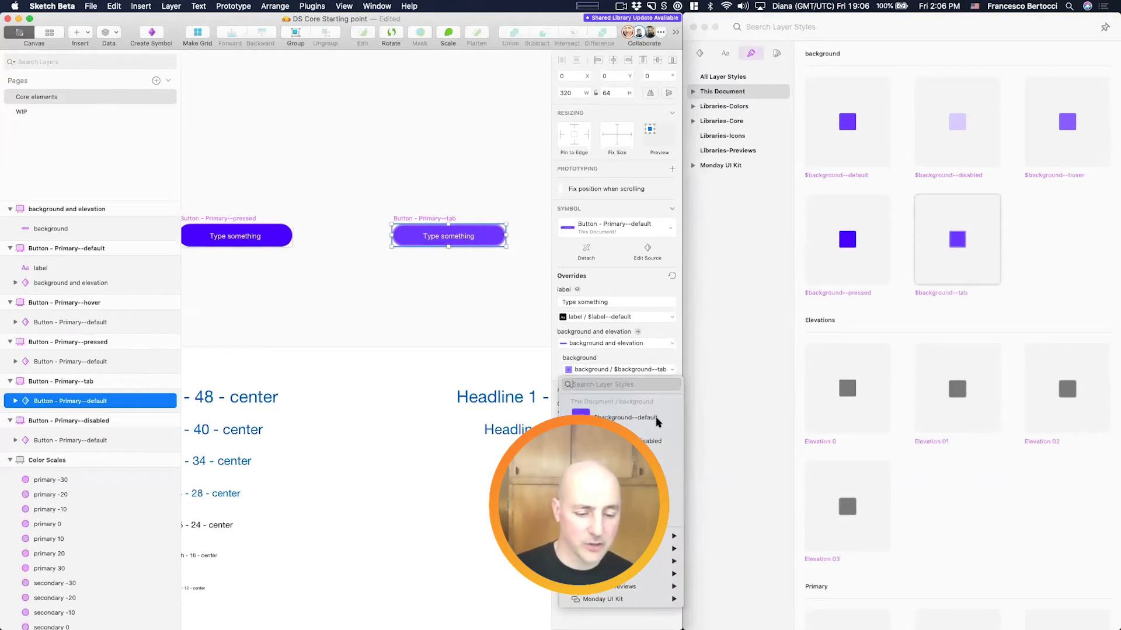
click(656, 359)
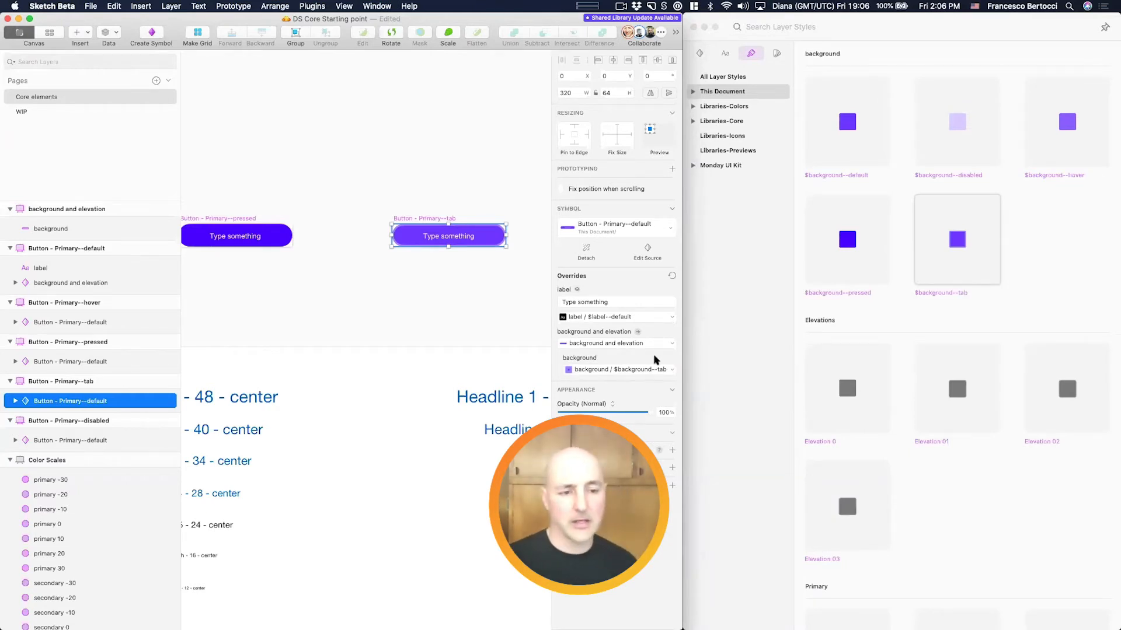
Step: Override the instance nested in Button - Primary--disabled with the $background--disabled layer style and the $label--disabled text style
click(769, 28)
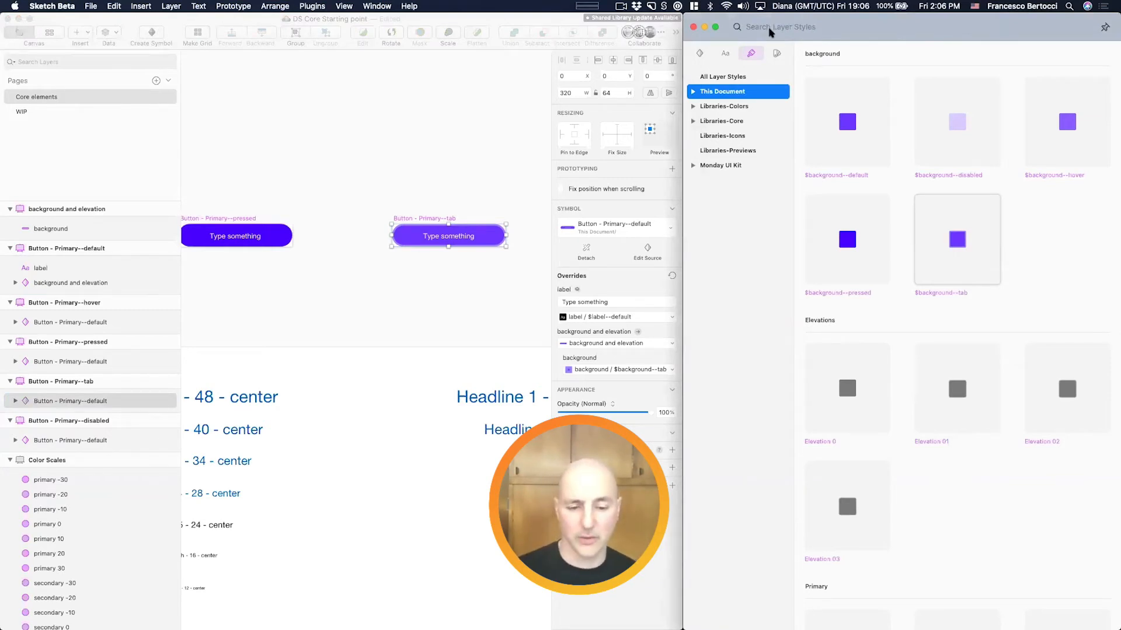
scroll(431, 160, right, 5)
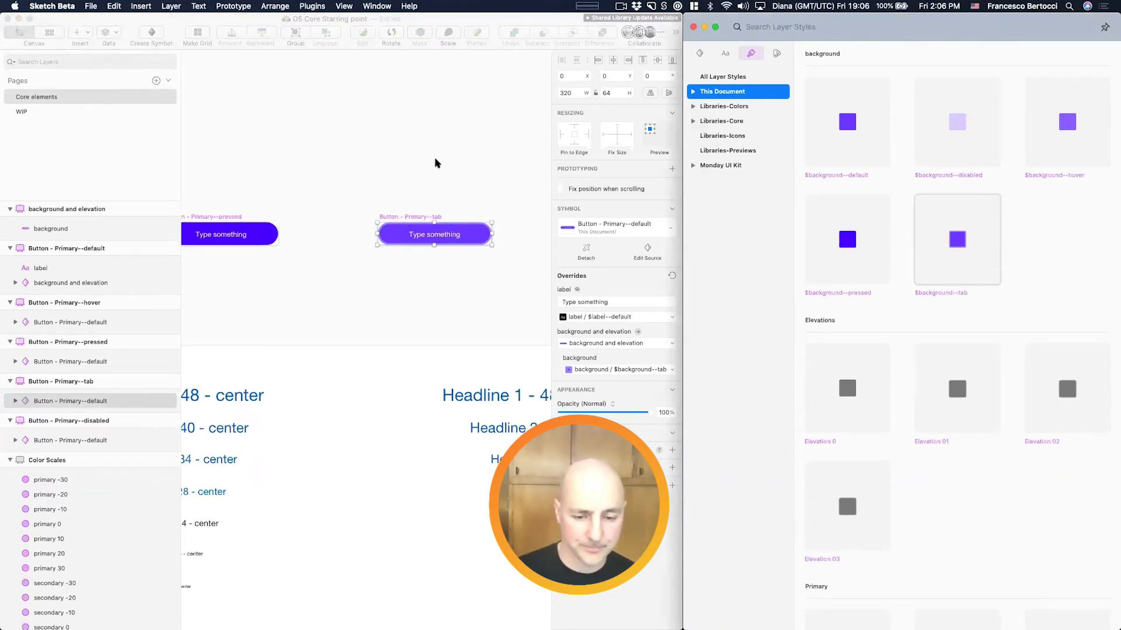
click(491, 231)
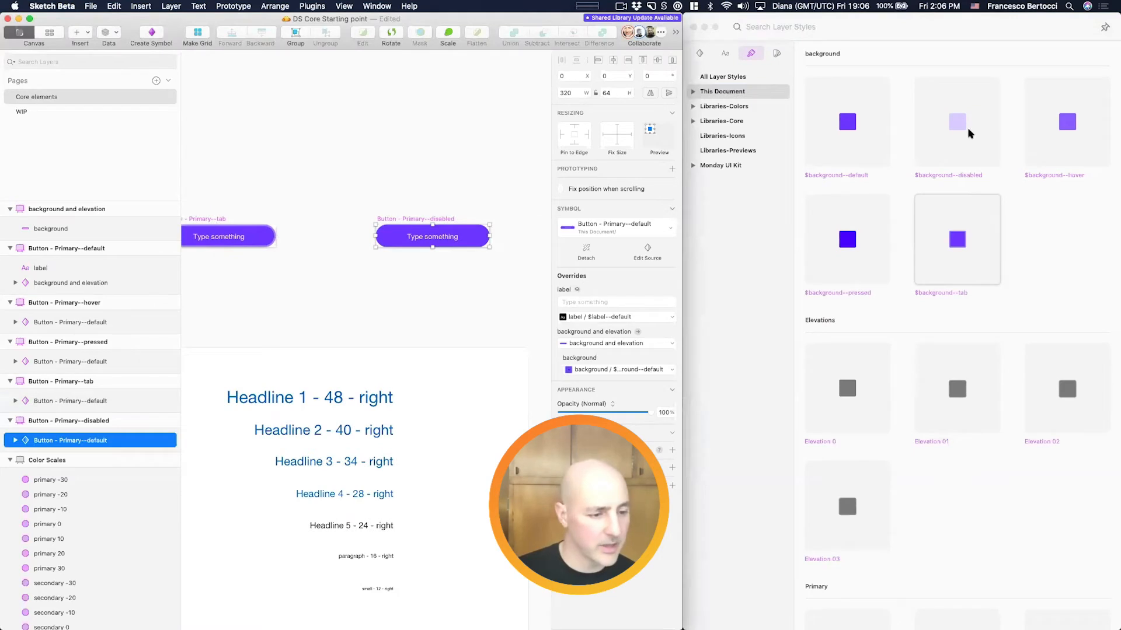
drag(955, 143, 664, 371)
click(442, 236)
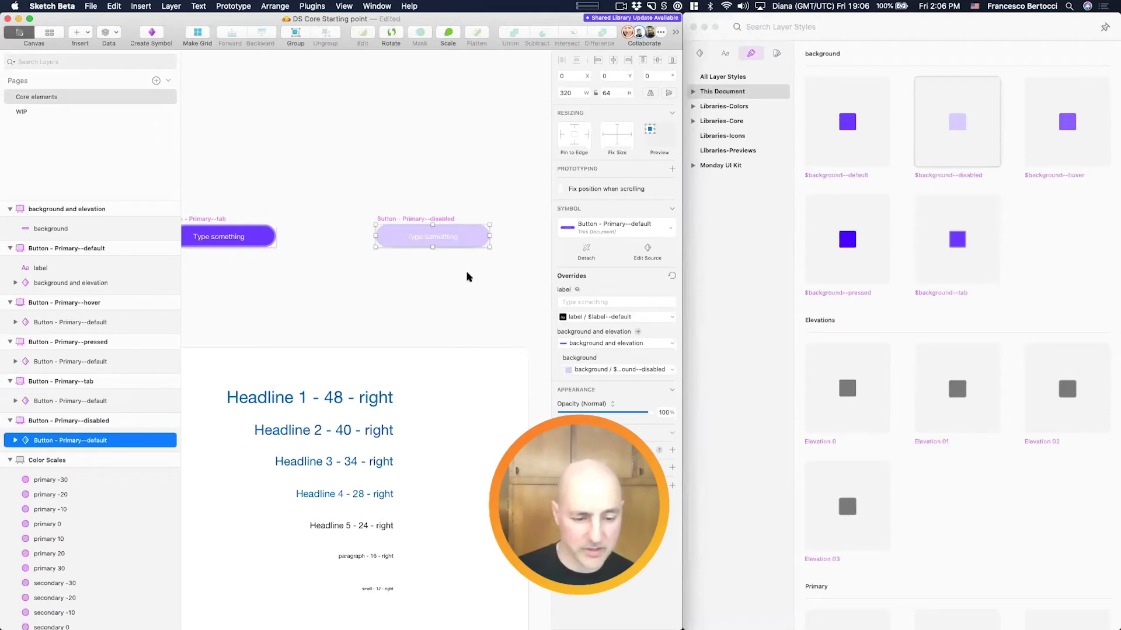
click(722, 58)
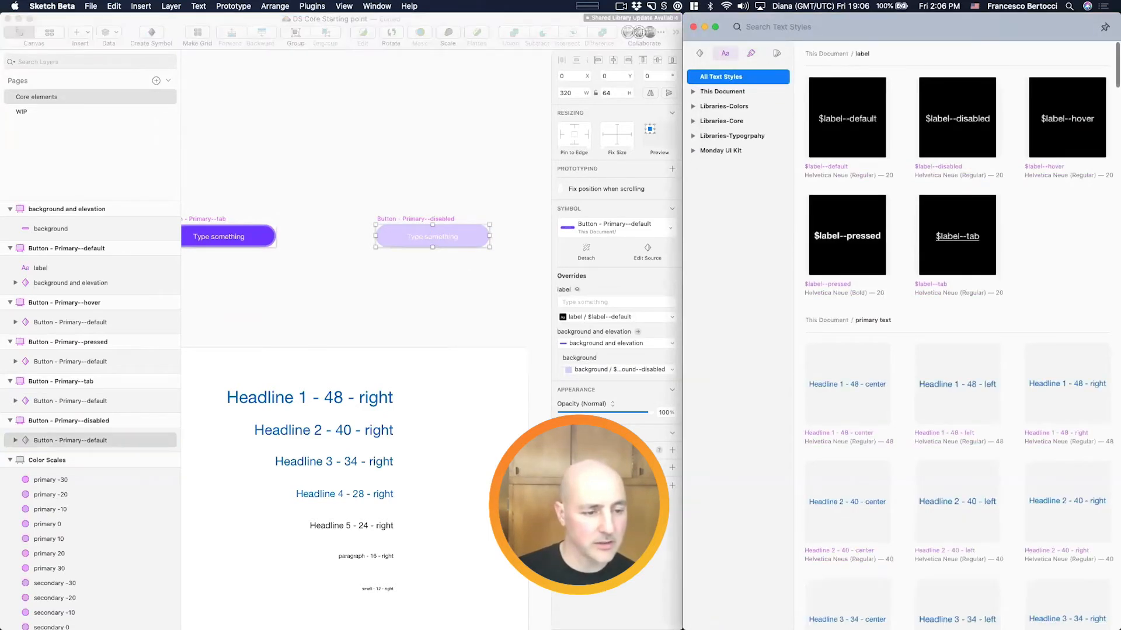
mouse_move(957, 119)
mouse_down()
mouse_move(598, 209)
mouse_move(601, 302)
mouse_move(619, 317)
mouse_up()
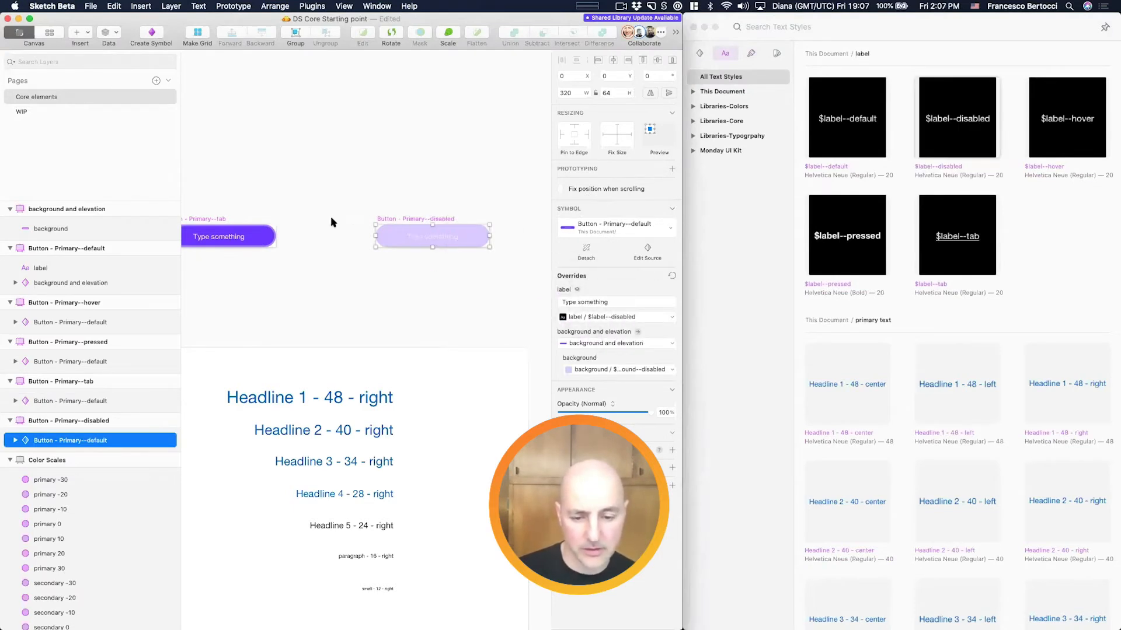
Step: Override the label text style of the instance nested in Button - Primary--tab with $label--tab
scroll(330, 217, left, 2)
click(266, 225)
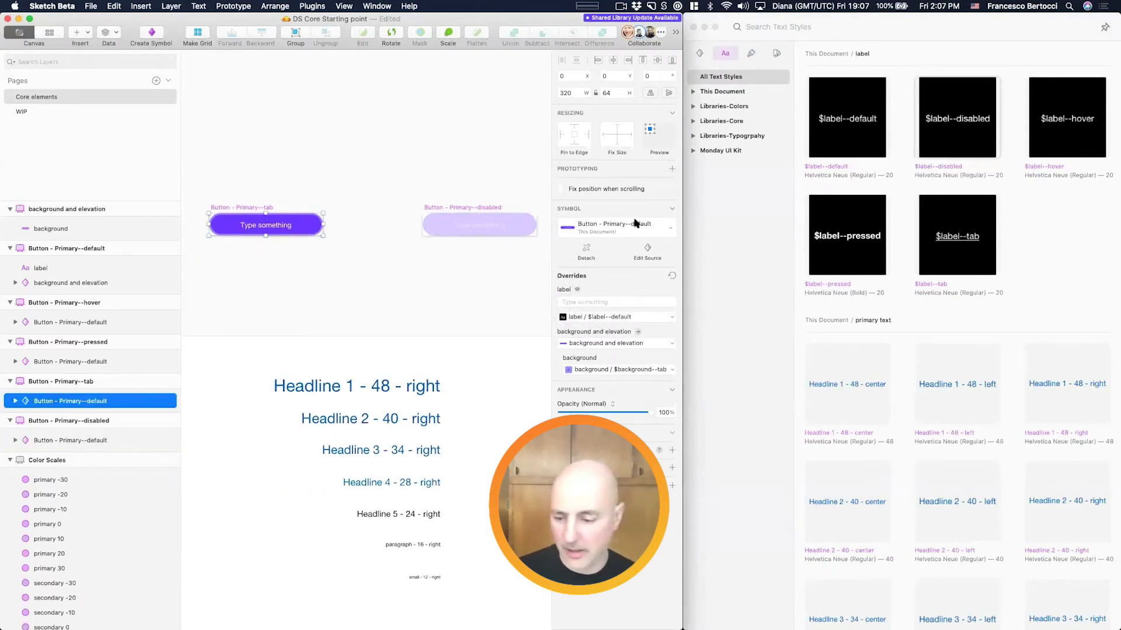
drag(957, 236, 618, 317)
Step: Override the label text style of the instance nested in Button - Primary--pressed with $label--pressed
scroll(338, 200, left, 6)
click(426, 227)
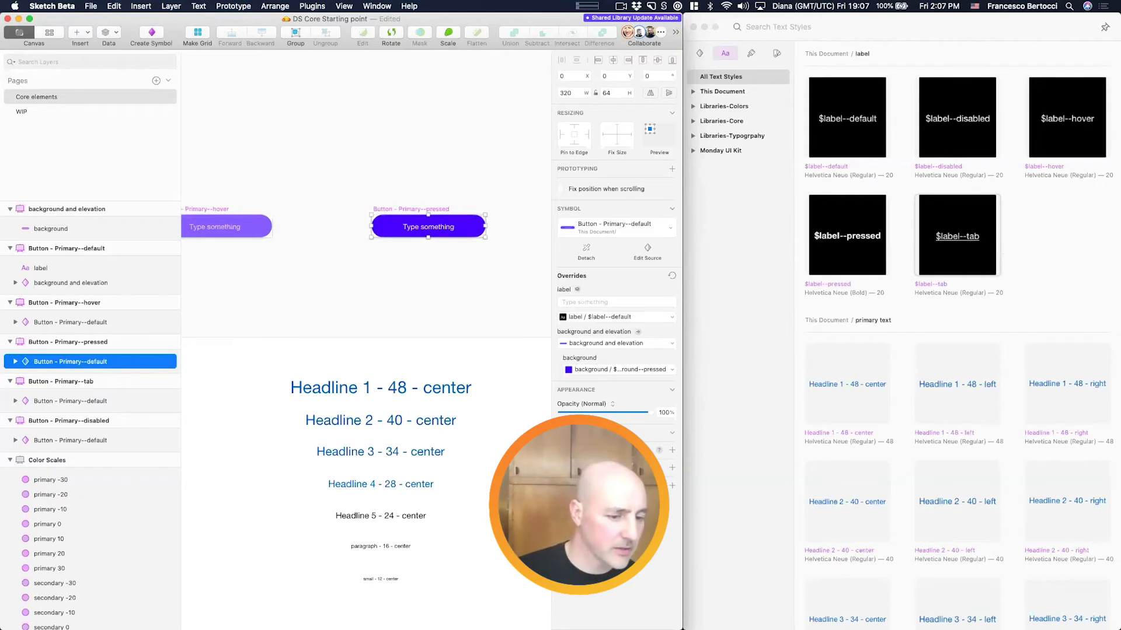
click(847, 235)
drag(847, 236, 632, 320)
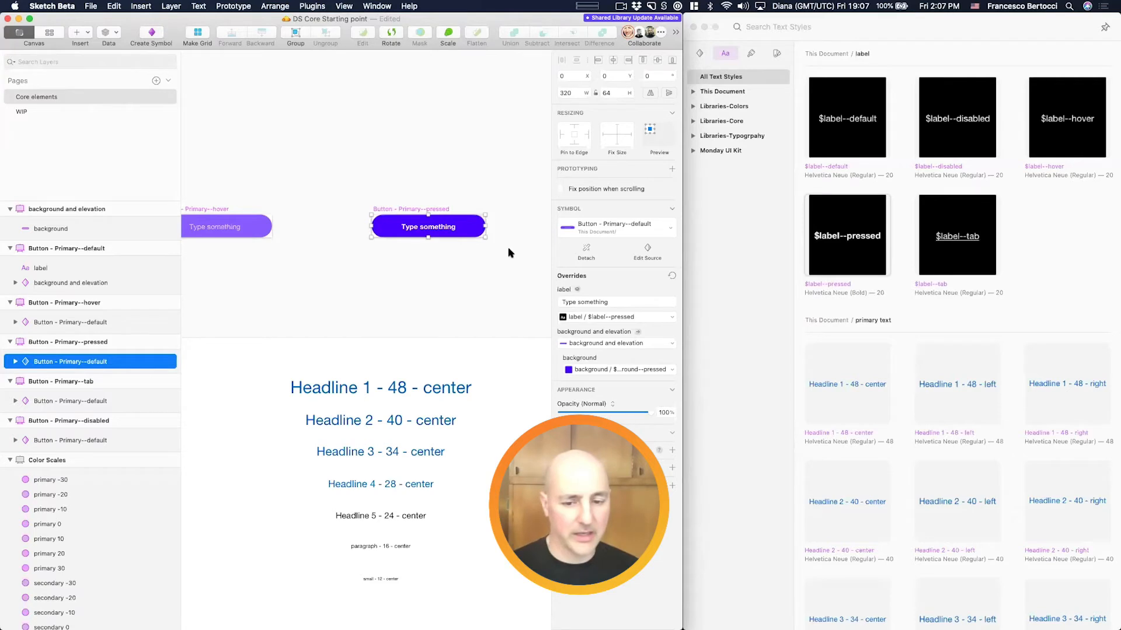
Step: Review the overrides of the instance nested in Button - Primary--hover, and save the document
scroll(509, 253, left, 5)
scroll(509, 253, down, 5)
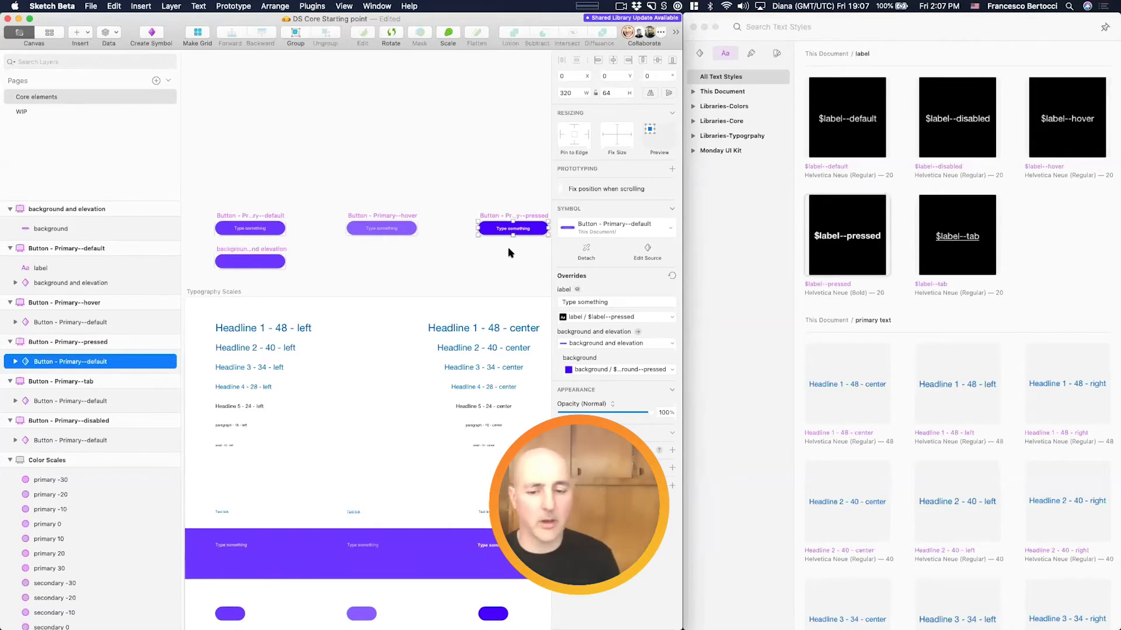
scroll(511, 251, right, 3)
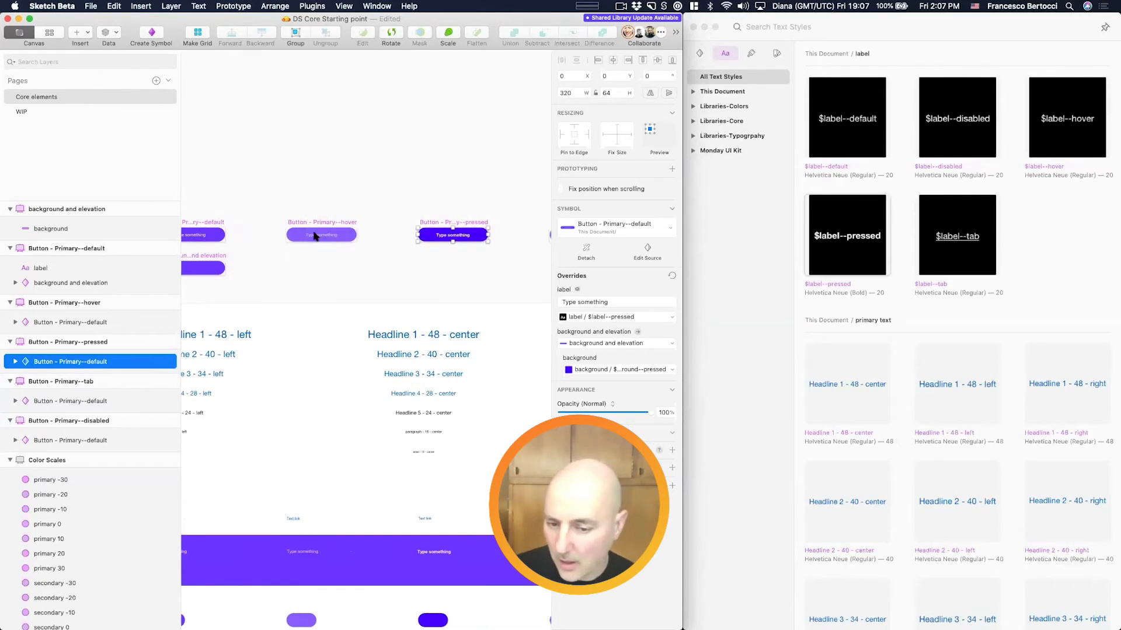
click(315, 236)
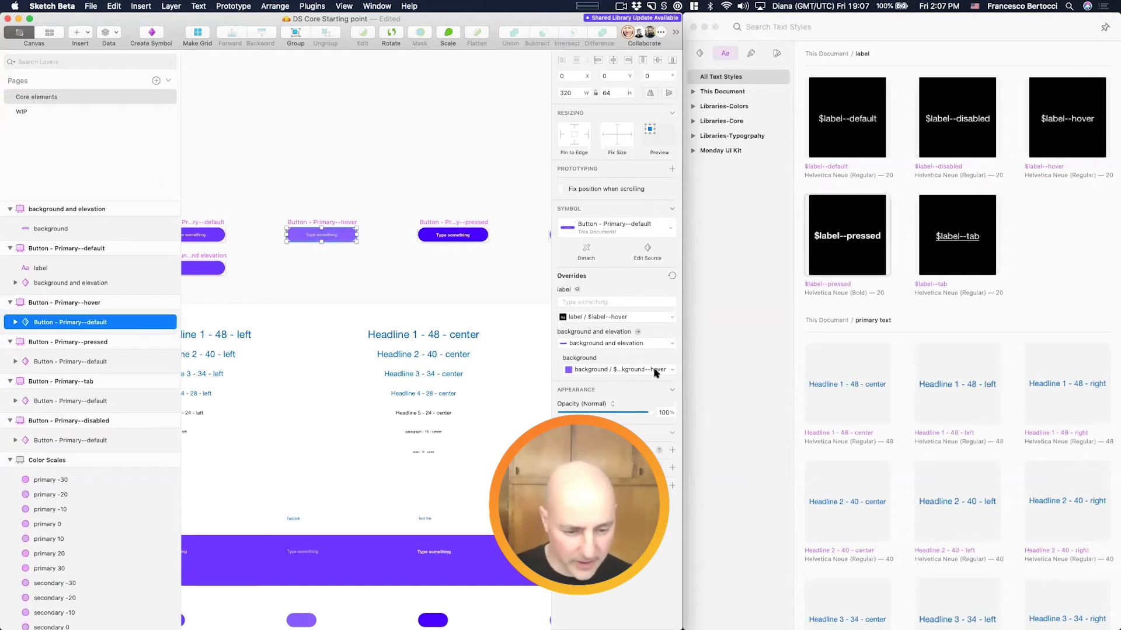
click(413, 163)
scroll(413, 164, down, 5)
scroll(412, 163, right, 3)
scroll(413, 164, down, 5)
key(super+s)
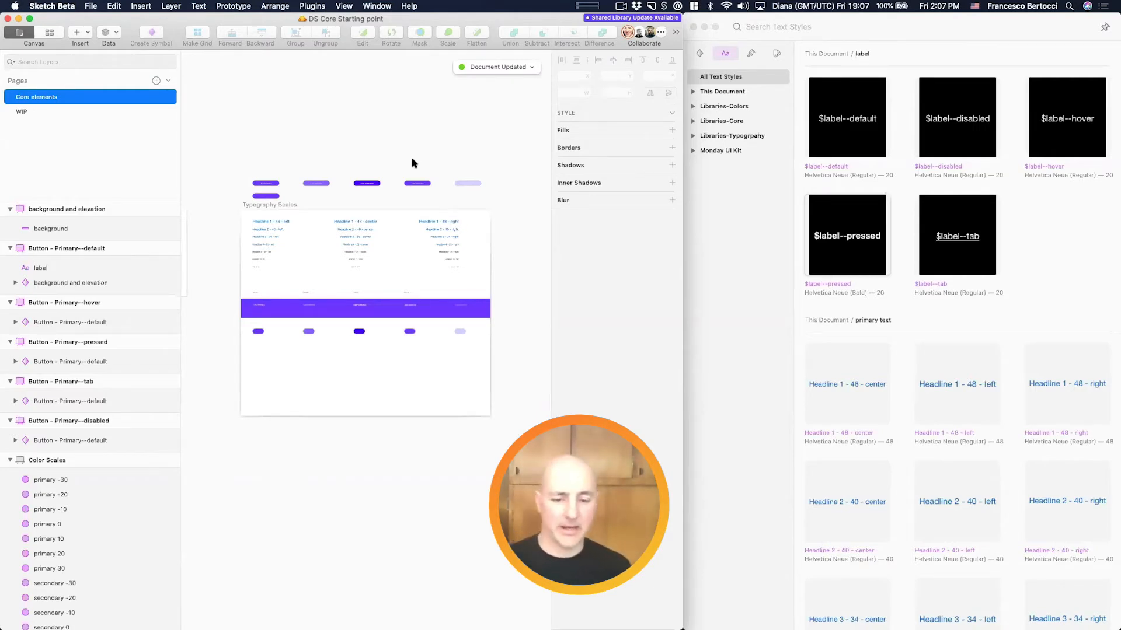
scroll(413, 163, up, 4)
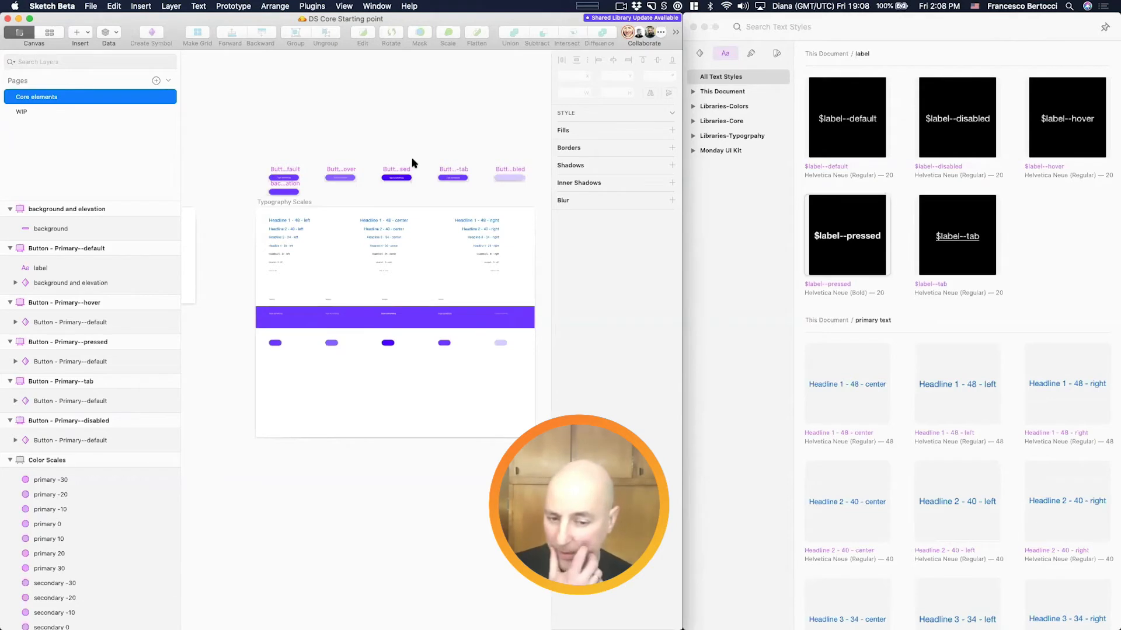
scroll(413, 163, down, 4)
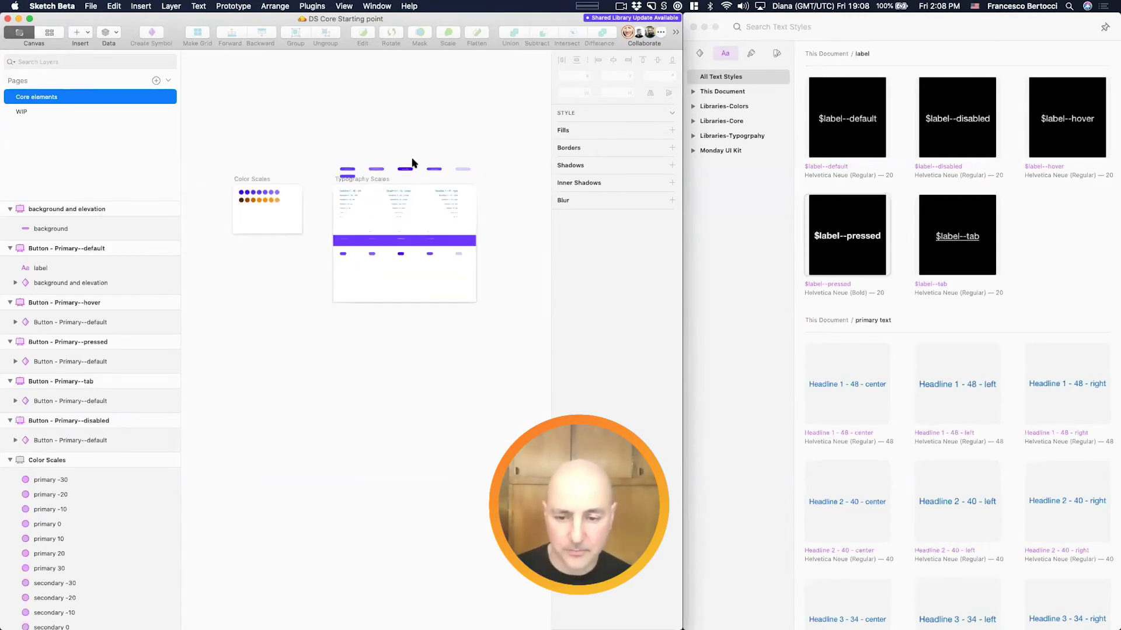
click(74, 6)
mouse_move(88, 5)
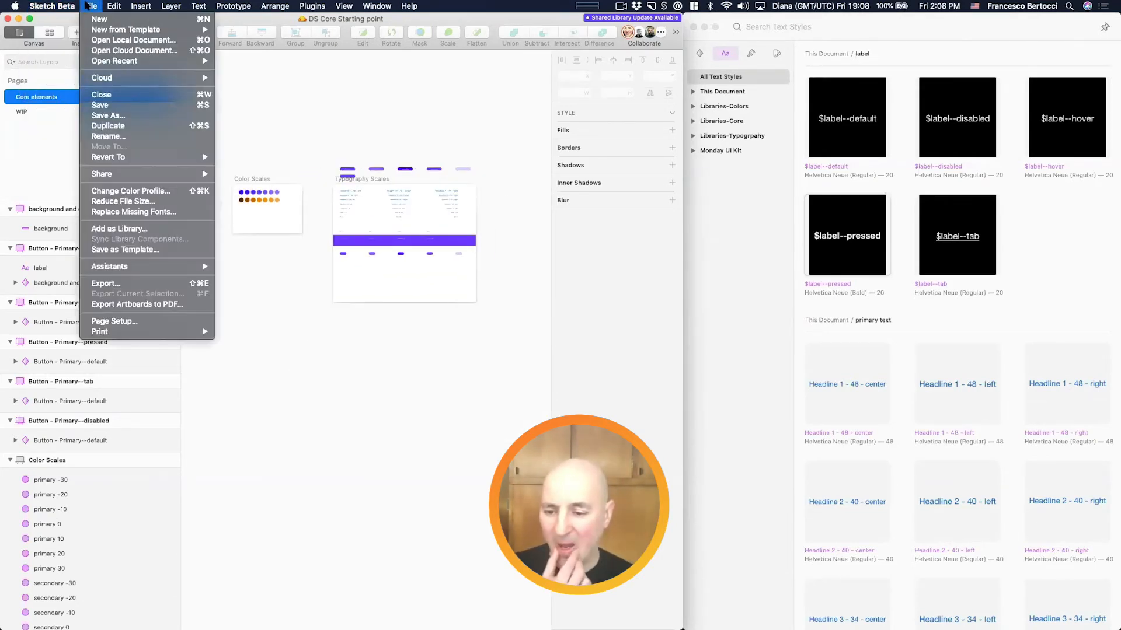
click(378, 108)
scroll(379, 110, up, 3)
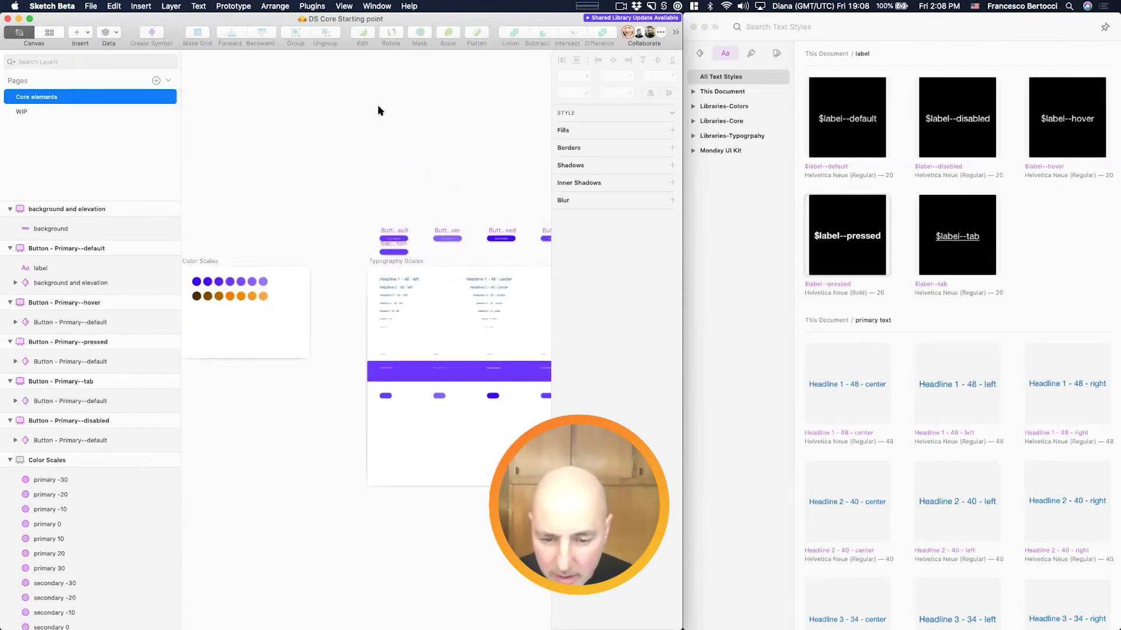
scroll(378, 110, up, 2)
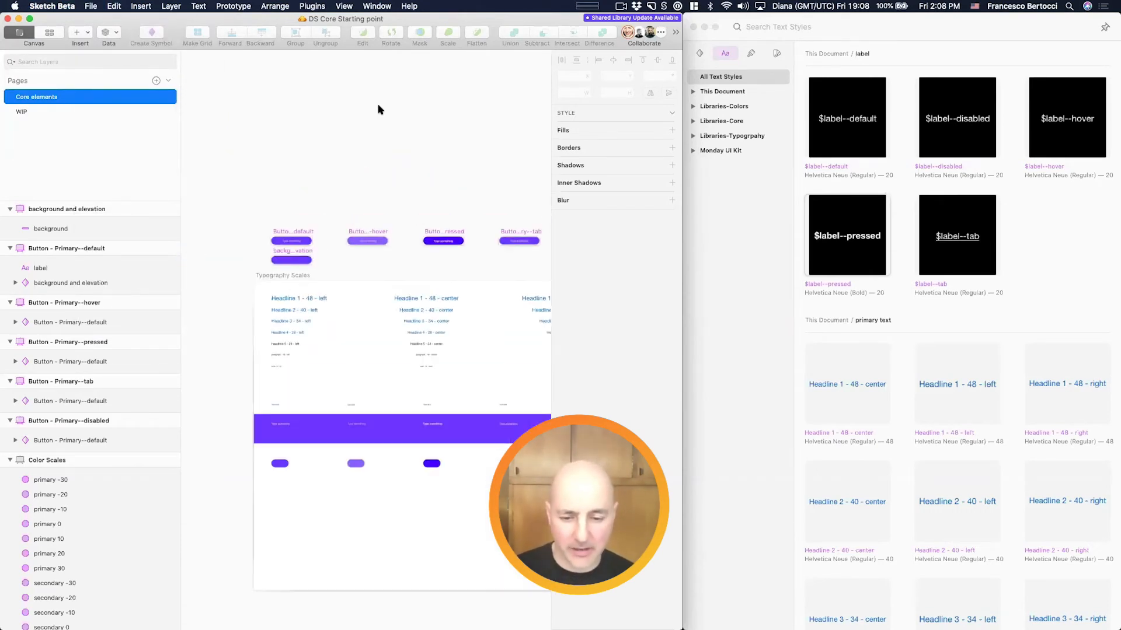
scroll(378, 111, down, 2)
Step: Widen the document window so that it partly covers the text styles window beside it
drag(683, 163, 893, 168)
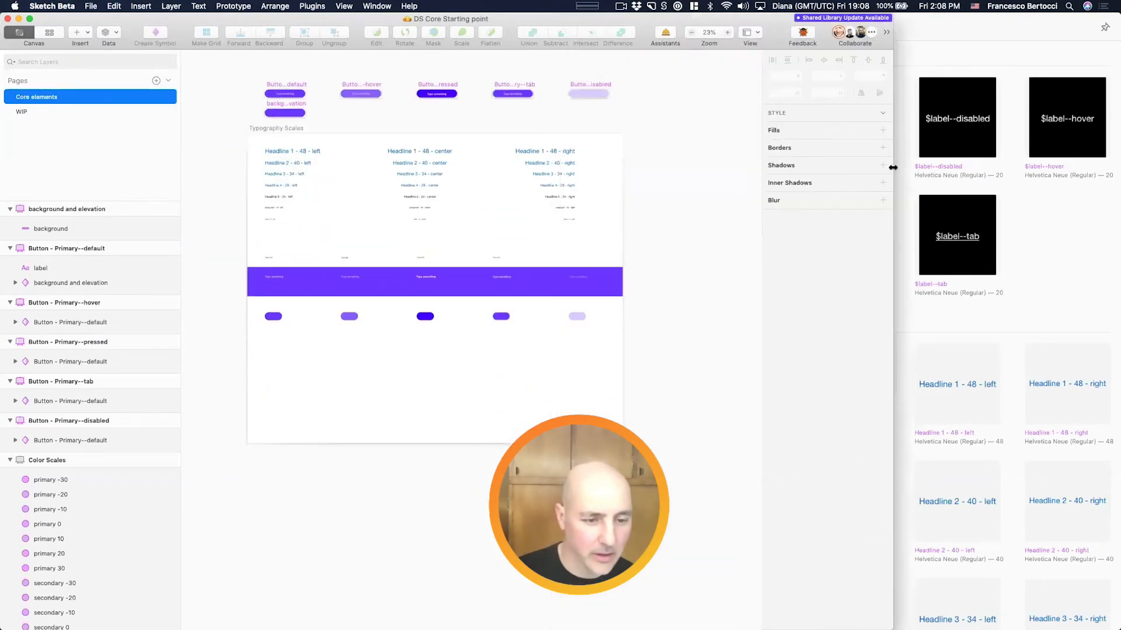
scroll(638, 194, up, 3)
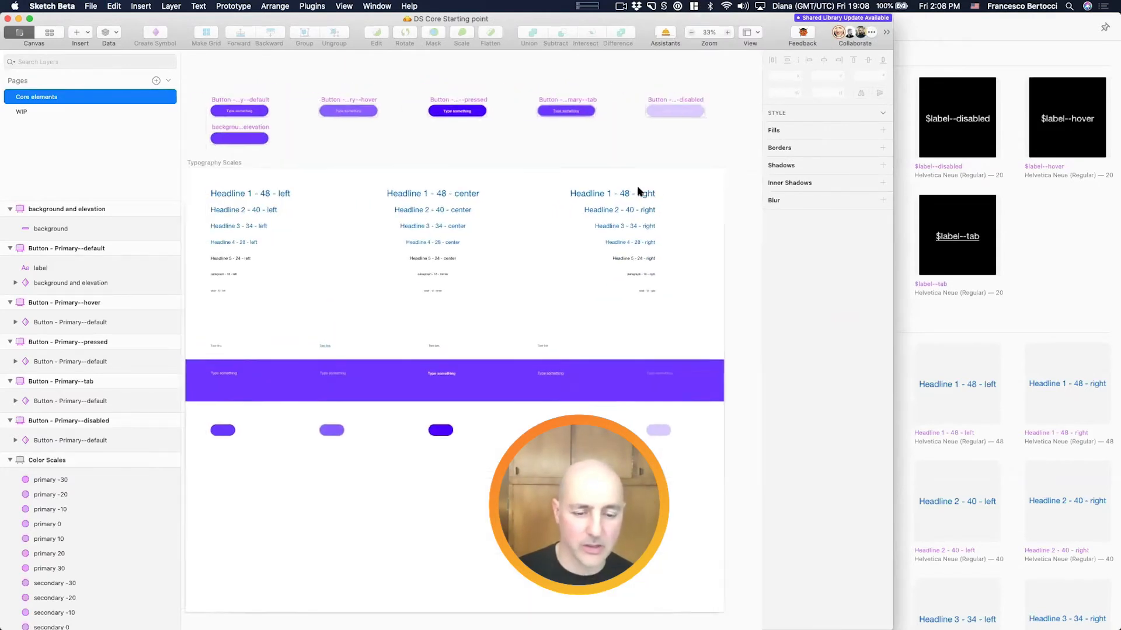
scroll(637, 194, right, 2)
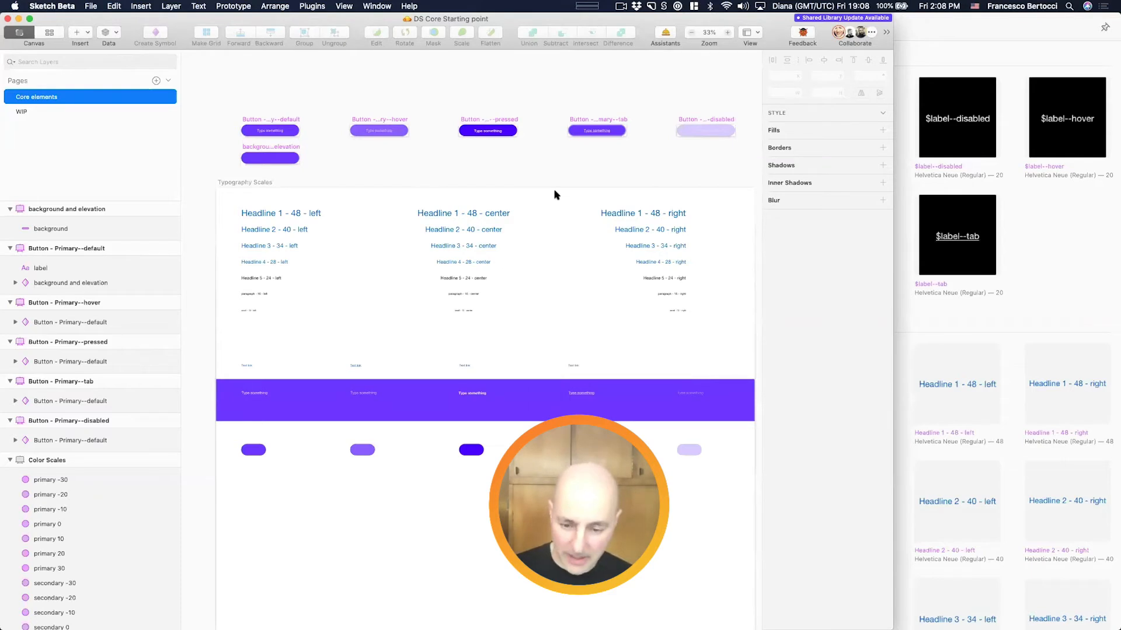
scroll(555, 194, down, 3)
scroll(375, 195, left, 3)
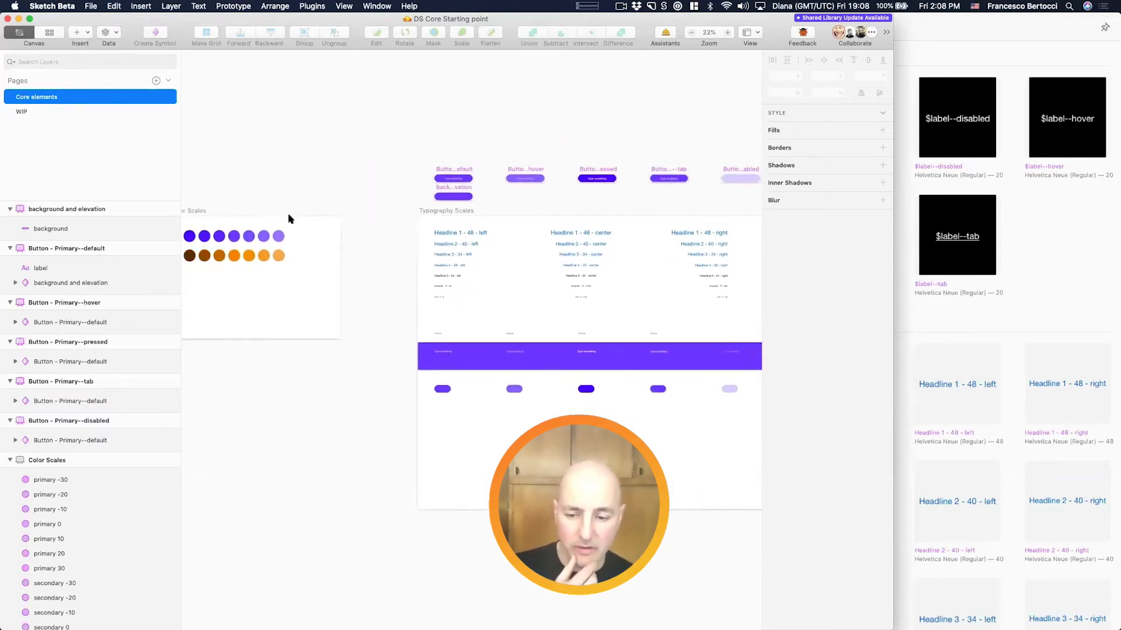
Step: Batch create document color variables from all the primary and secondary circles in the Color Scales artboard with FreeFlow, and check the resulting list
drag(213, 225, 318, 275)
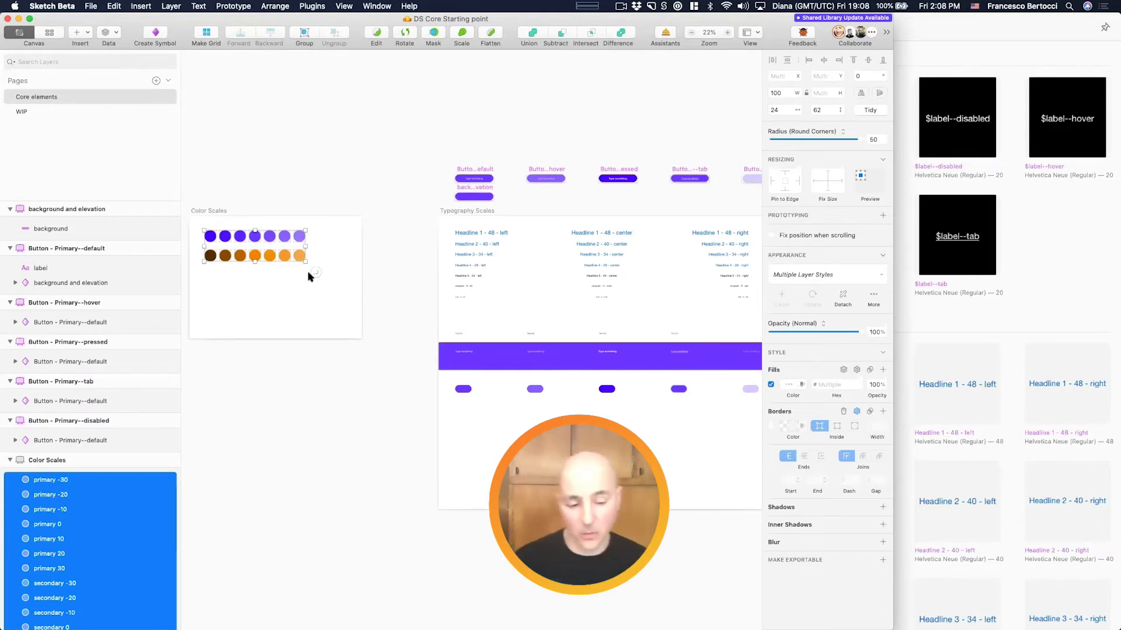
click(789, 384)
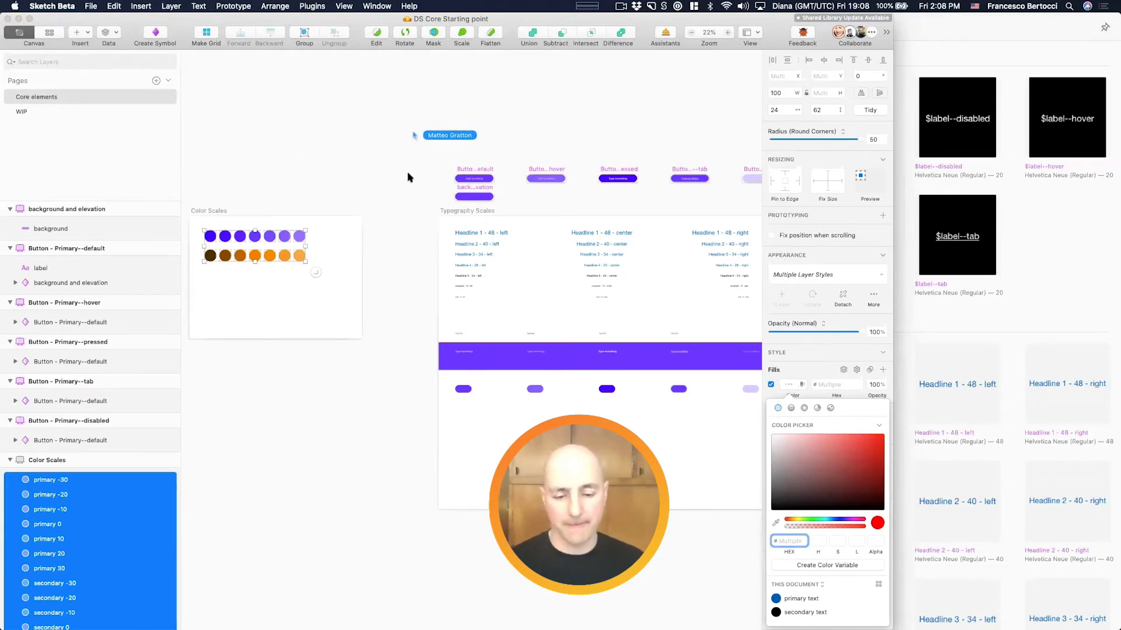
click(311, 6)
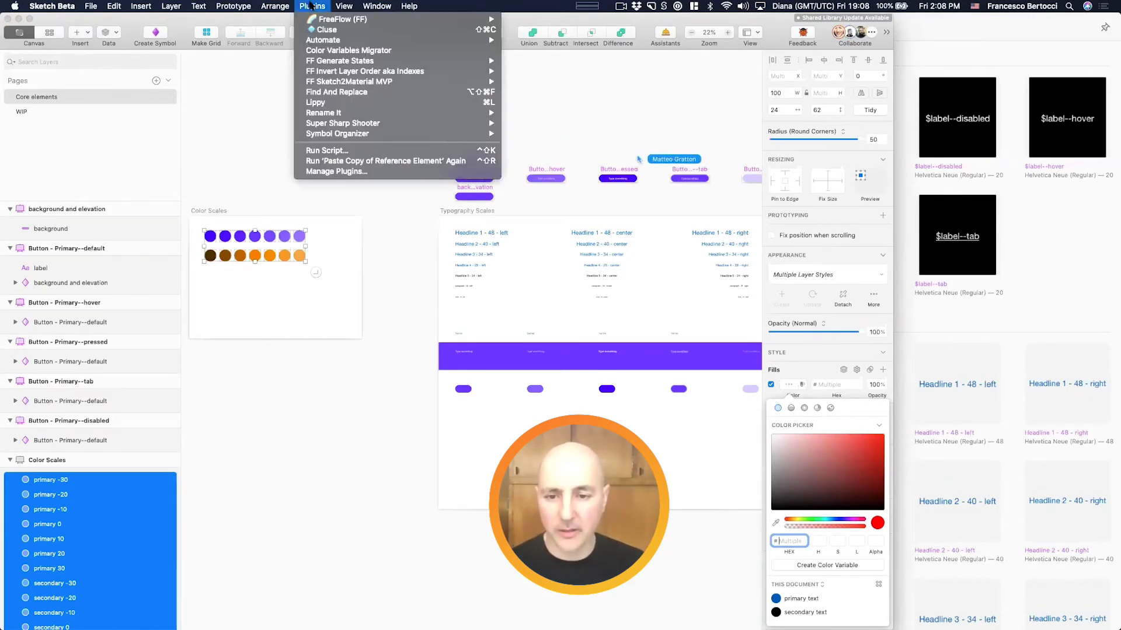
mouse_move(362, 19)
mouse_move(631, 177)
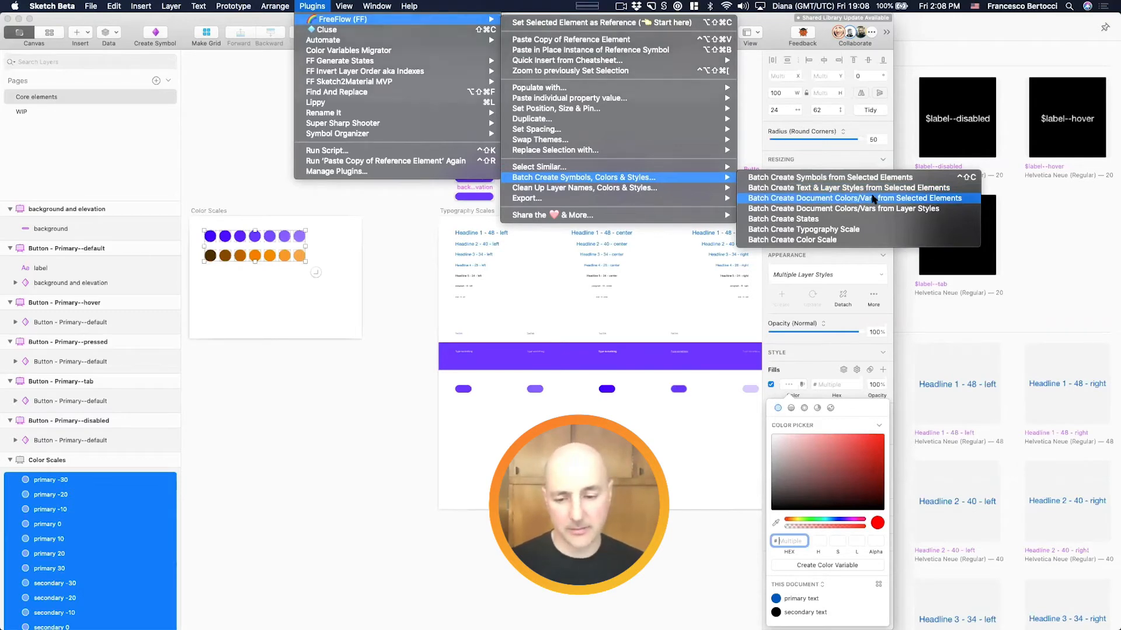
click(873, 198)
scroll(825, 514, down, 5)
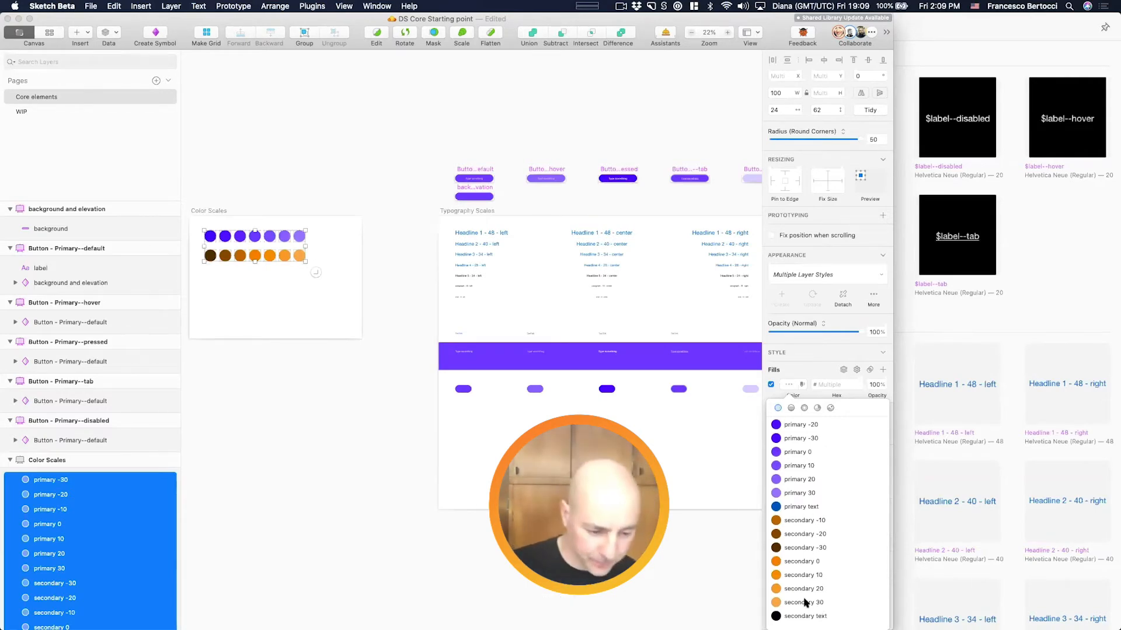
click(345, 220)
Step: Try linking the $background--default shape's fill to the document's primary 0 color variable and updating its layer style
scroll(512, 165, up, 5)
click(453, 203)
double_click(442, 254)
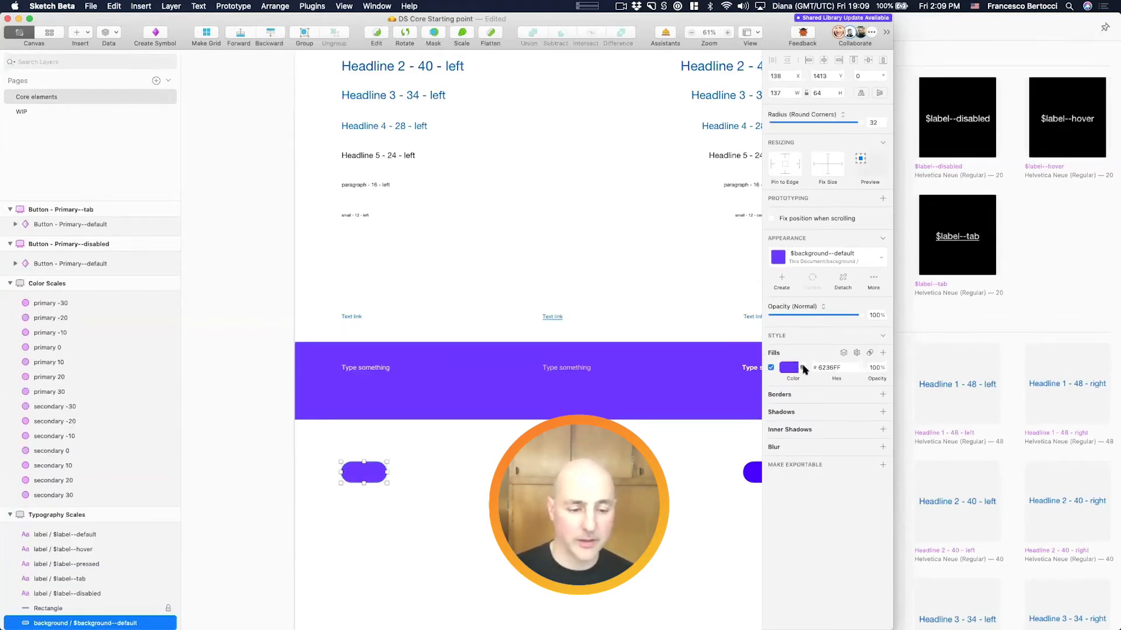
click(804, 369)
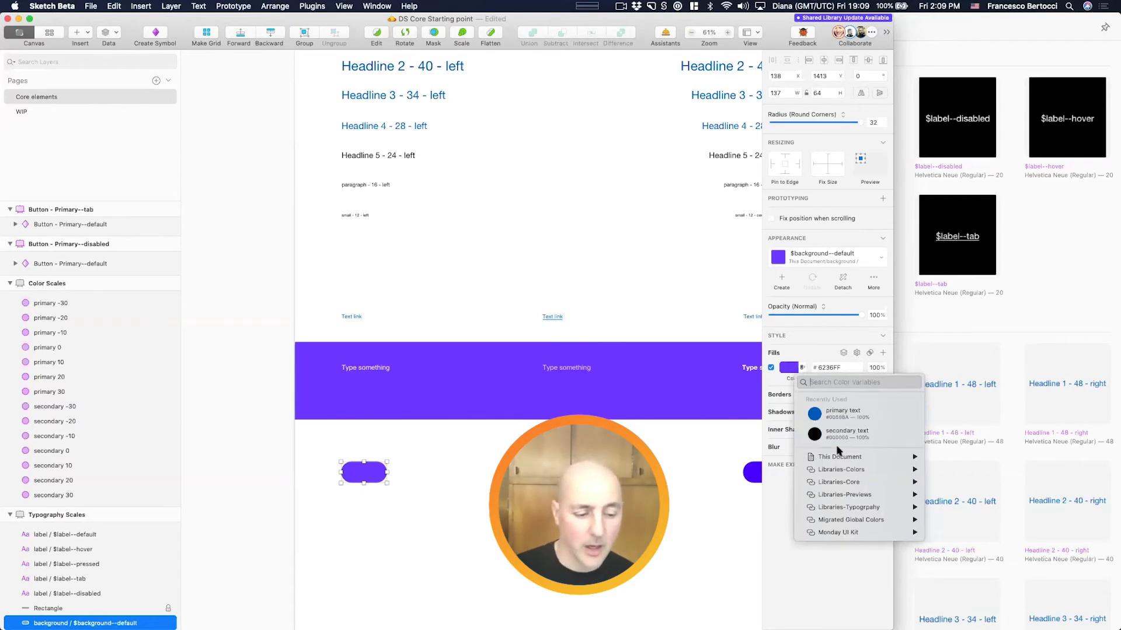
mouse_move(836, 455)
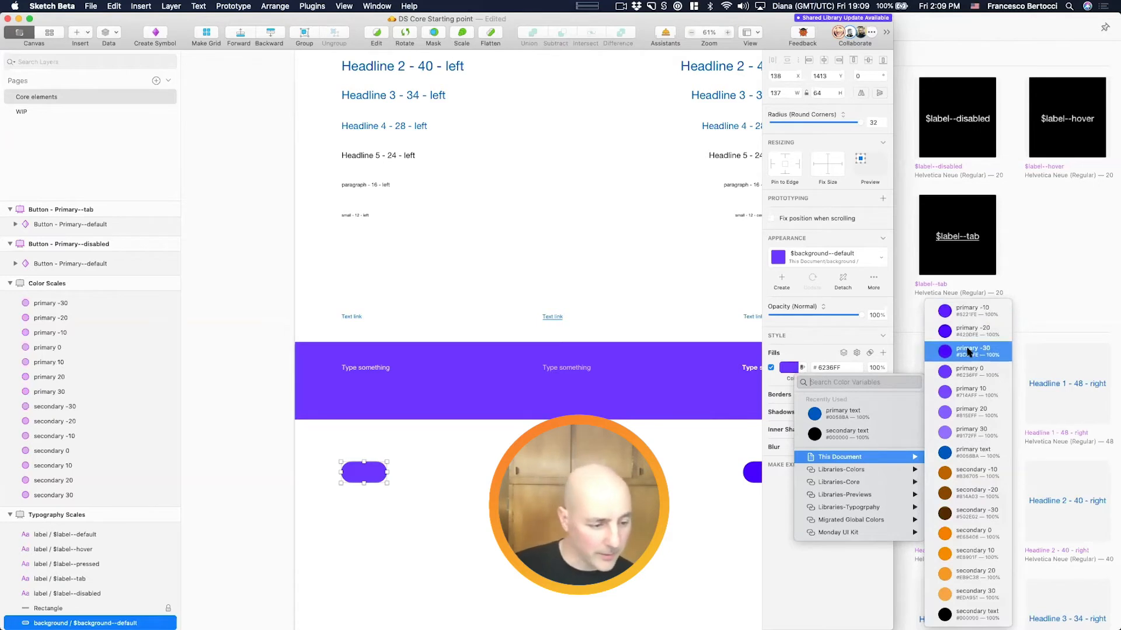
click(969, 371)
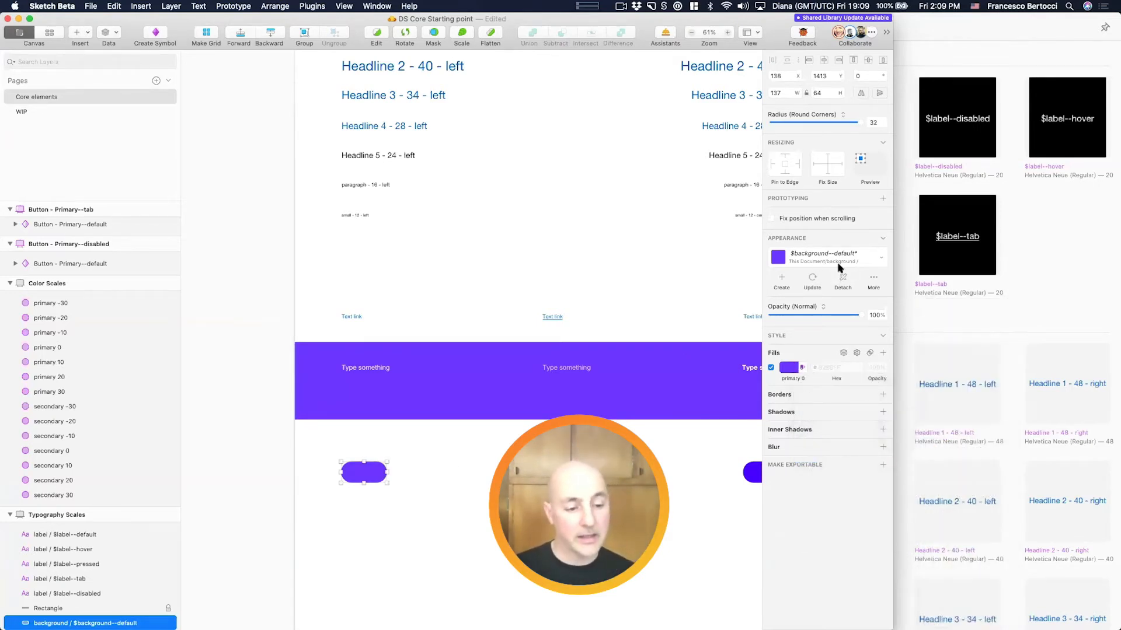
click(813, 279)
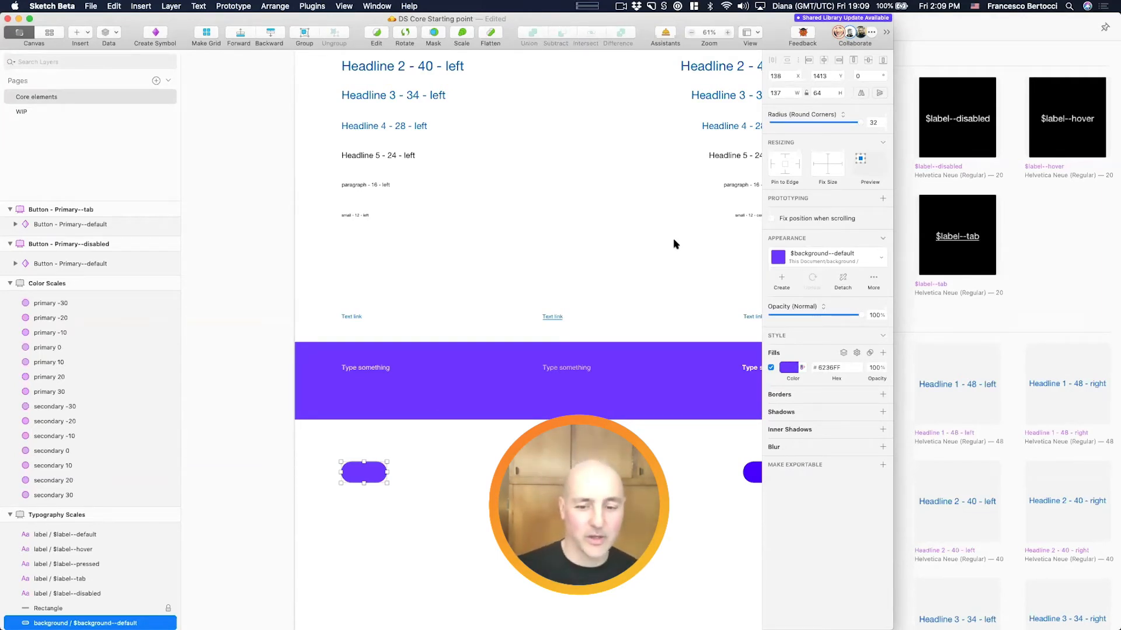
Step: Run the Color Variables Migrator with color variables applied in both layers and styles
scroll(674, 244, down, 5)
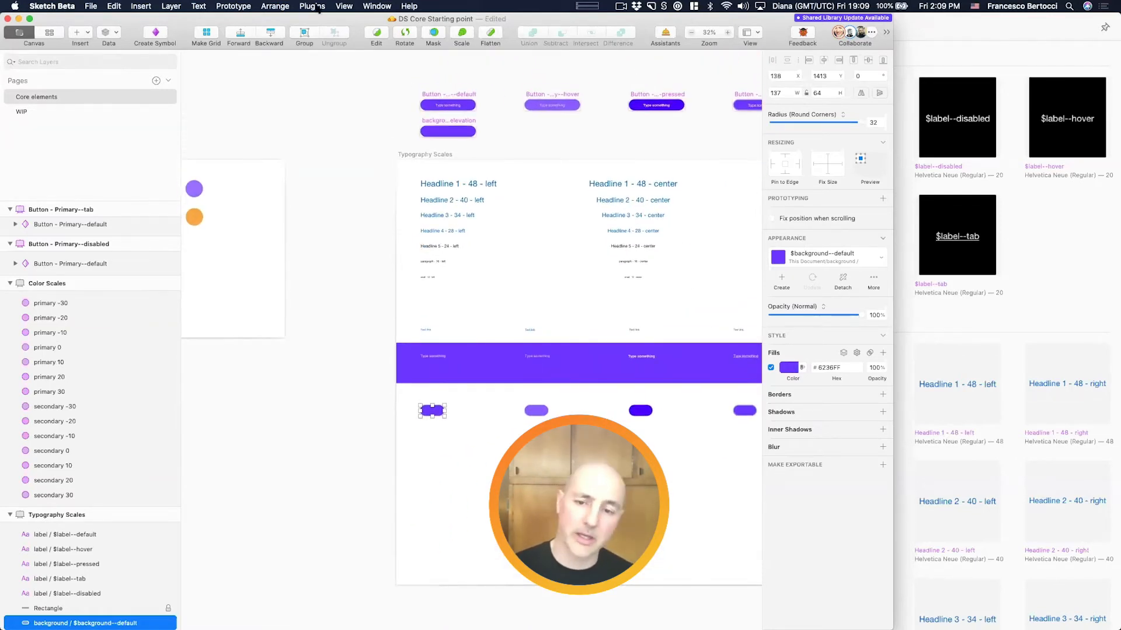
click(317, 7)
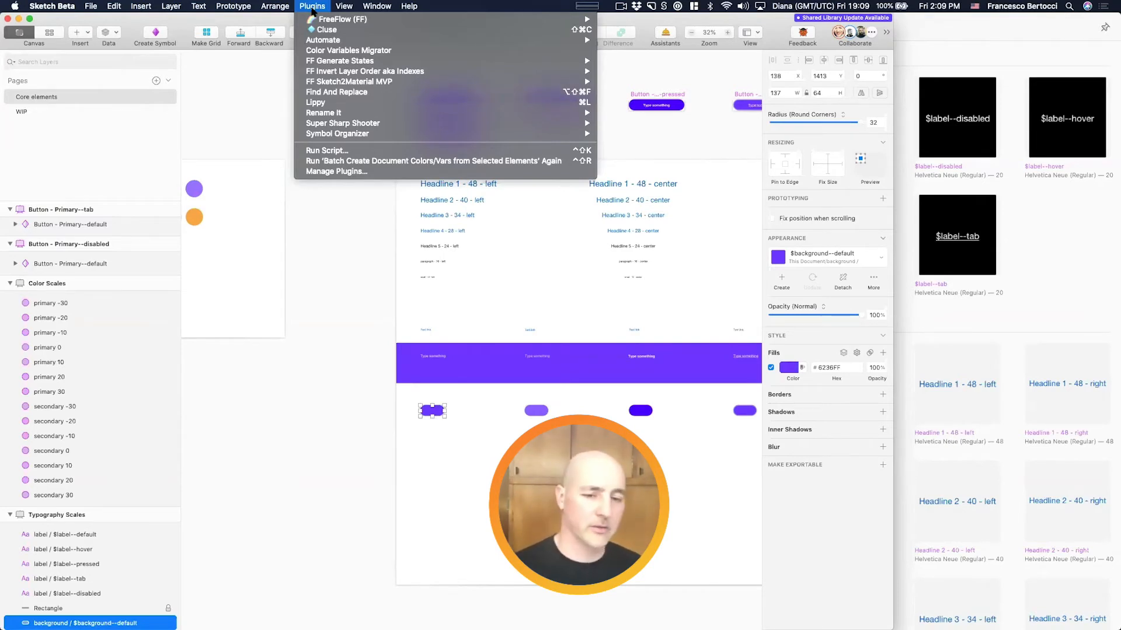
click(360, 51)
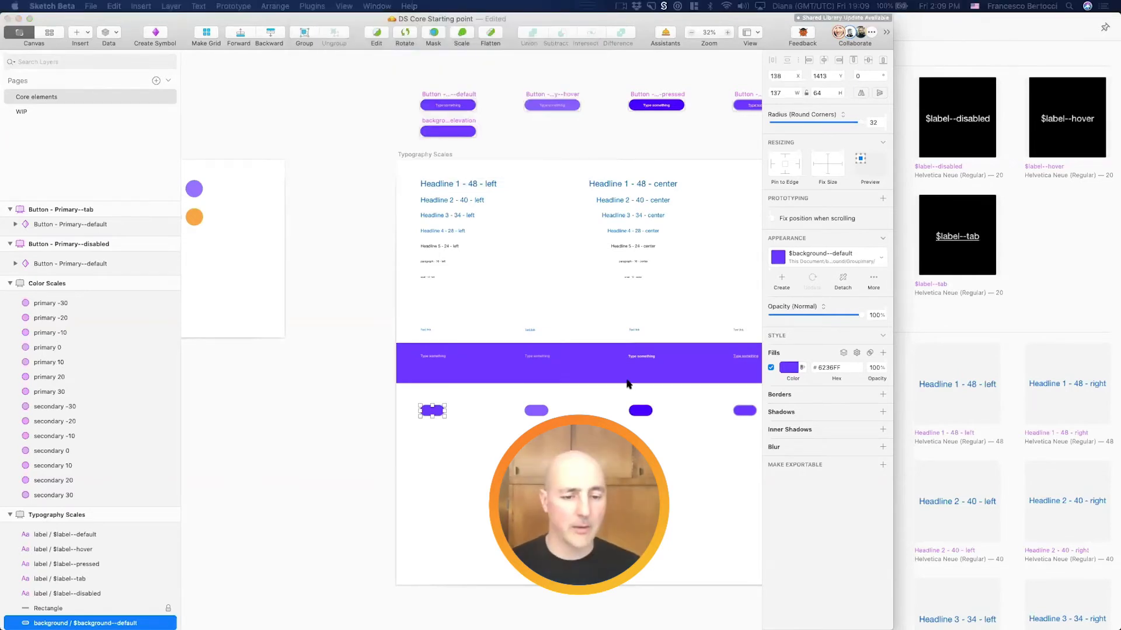
drag(579, 211, 408, 140)
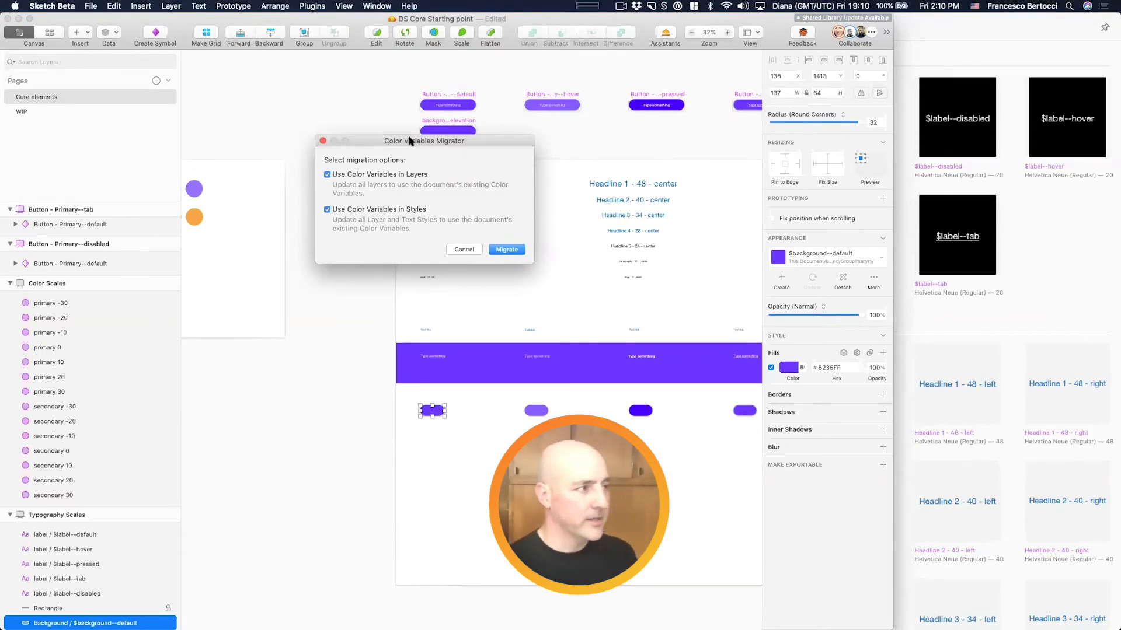
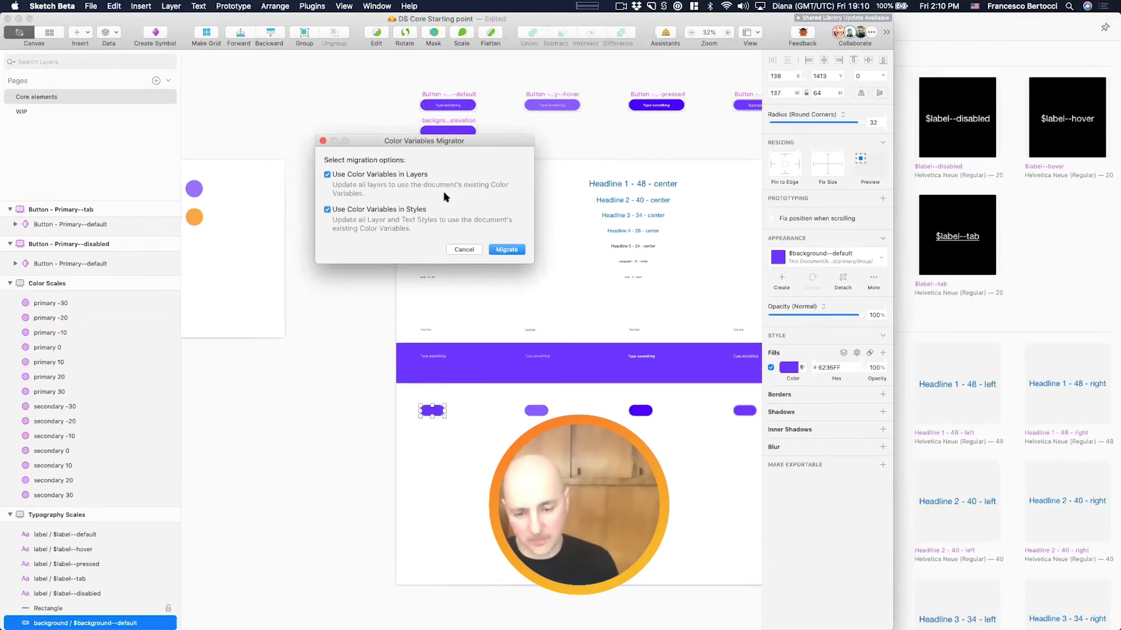
click(505, 250)
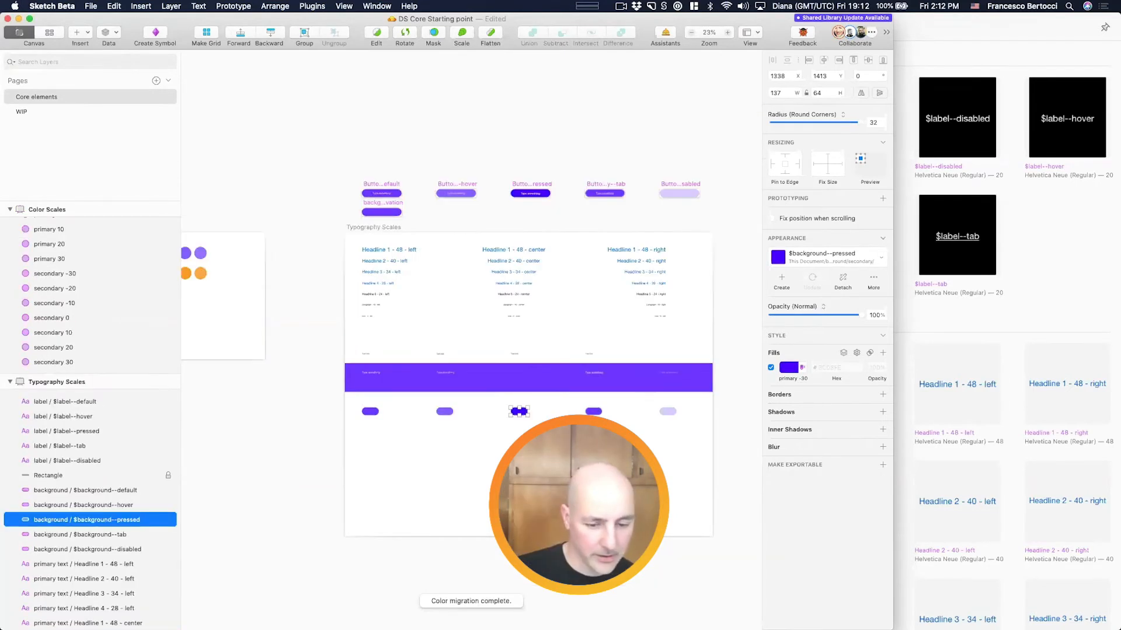
Step: Set the border color of the $background--tab shape to the primary 30 color variable and update its layer style
click(594, 412)
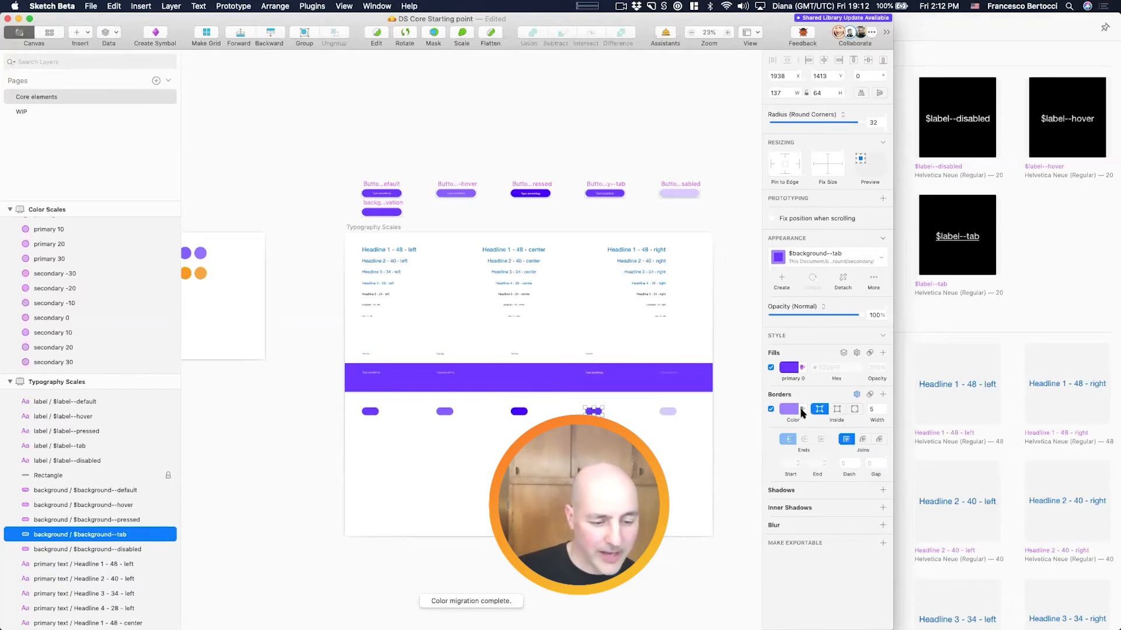
scroll(714, 416, up, 3)
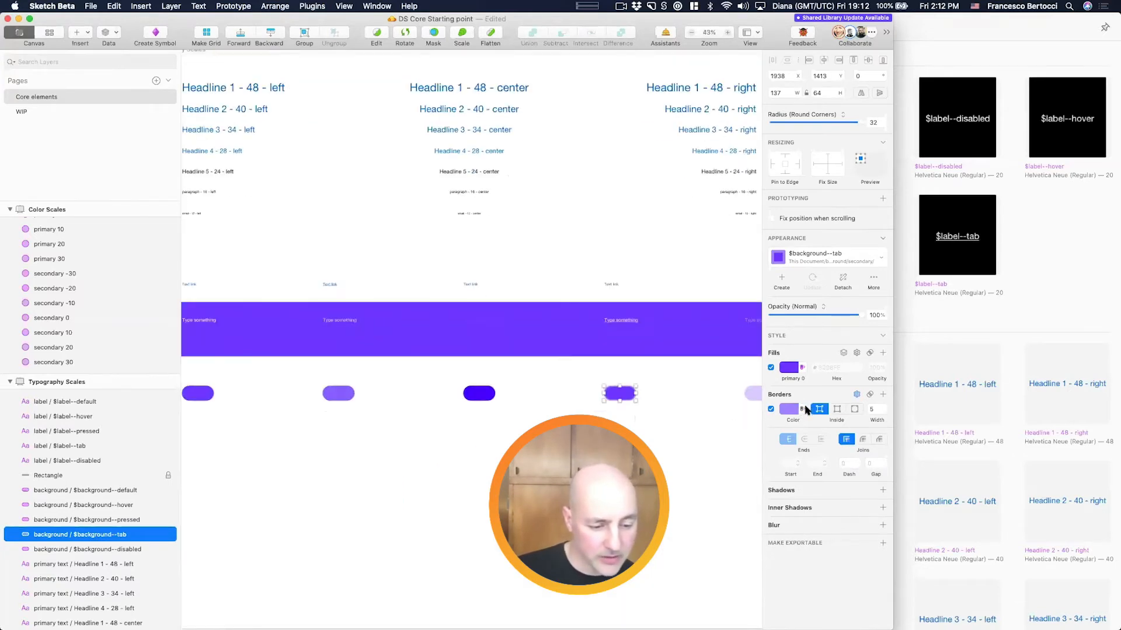
click(803, 409)
click(792, 411)
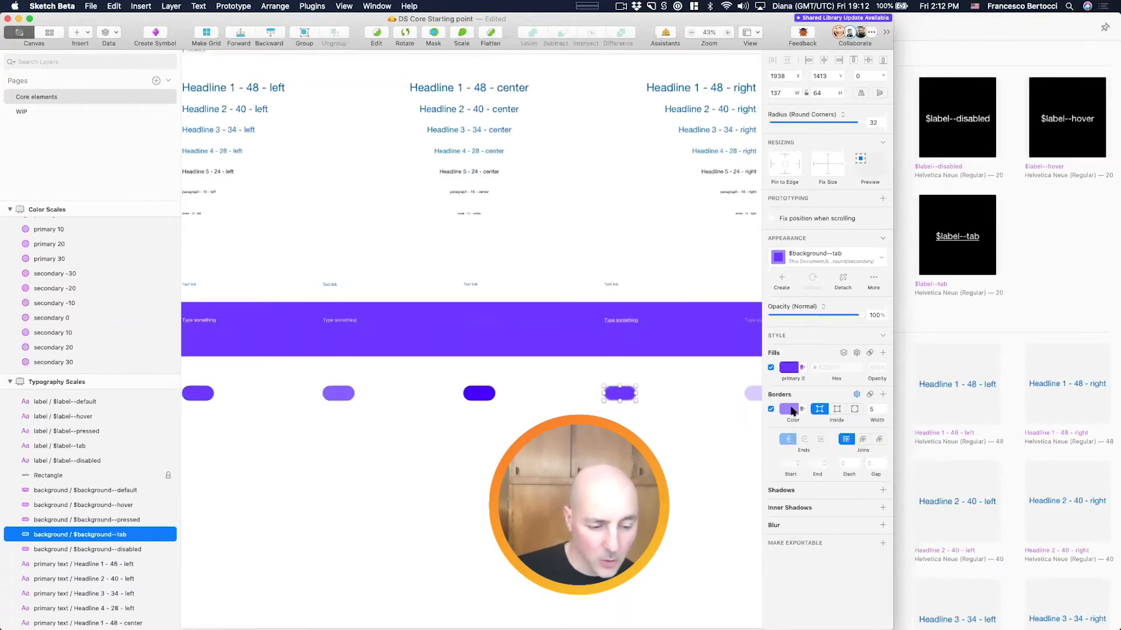
click(792, 411)
scroll(848, 569, down, 5)
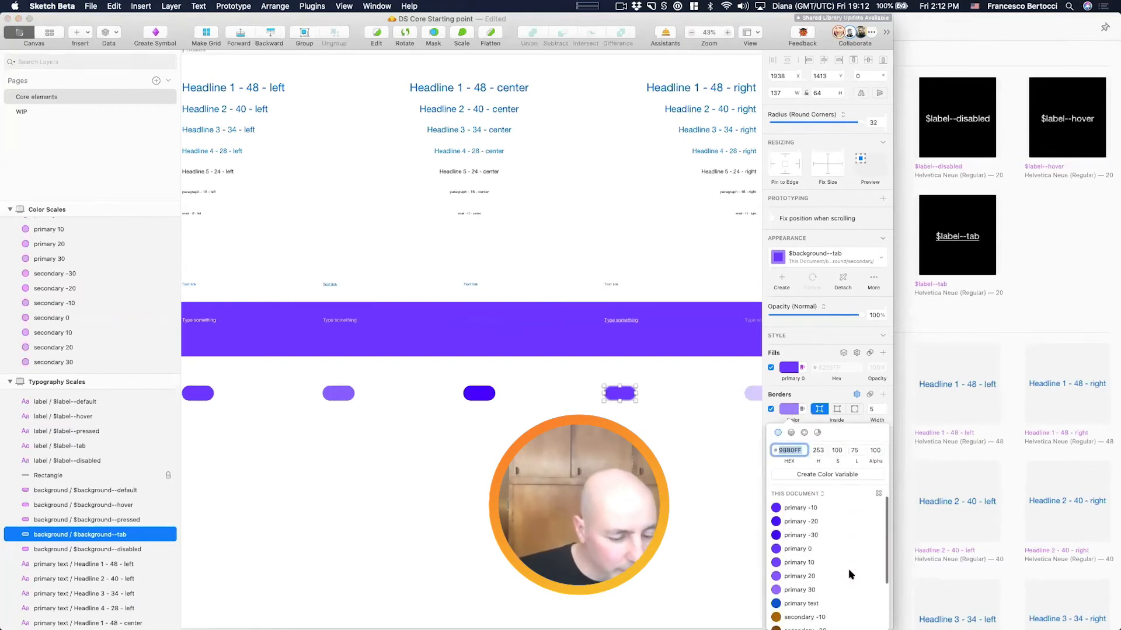
click(820, 531)
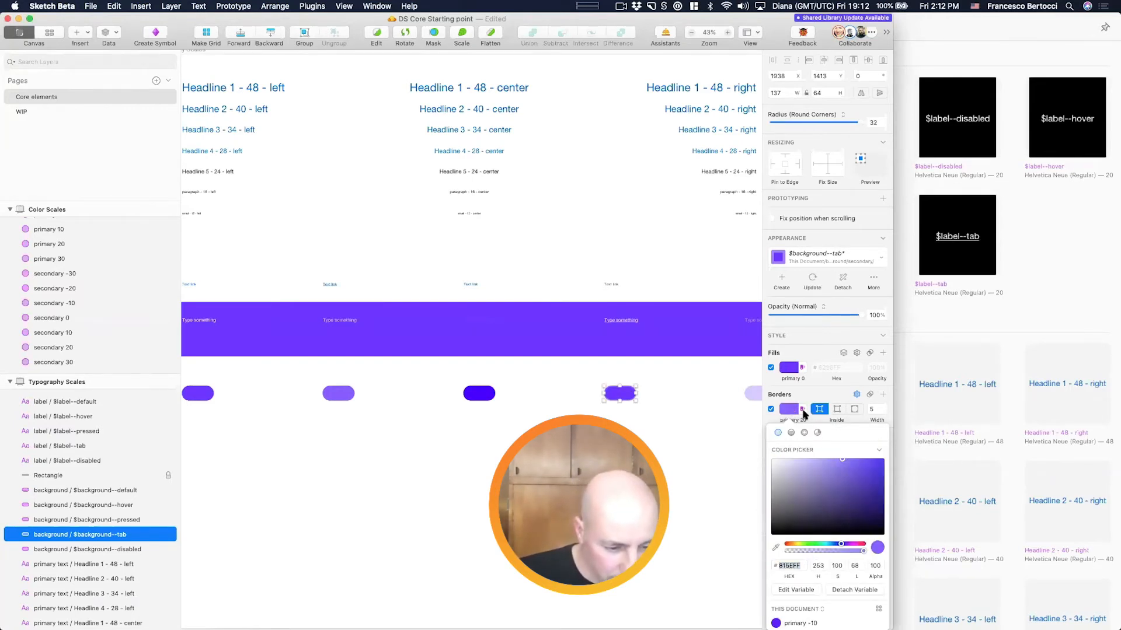
click(695, 381)
click(811, 279)
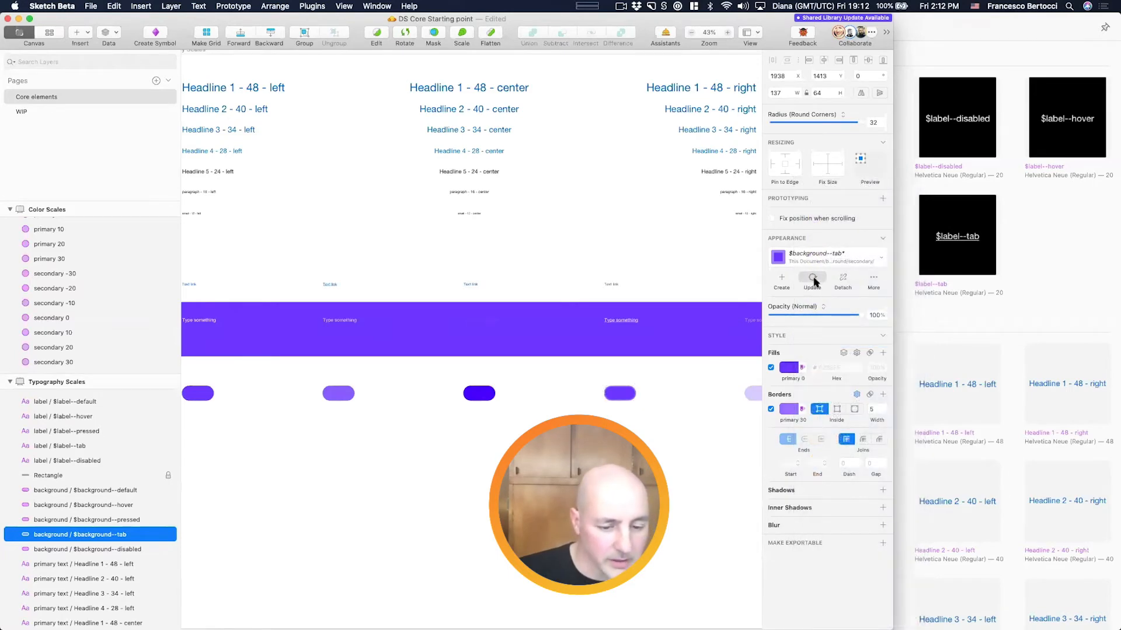
Step: Duplicate the five Button - Primary symbols above the originals at Y -1278, and delete the nested instances from the hover, pressed, tab and disabled copies
scroll(719, 232, up, 5)
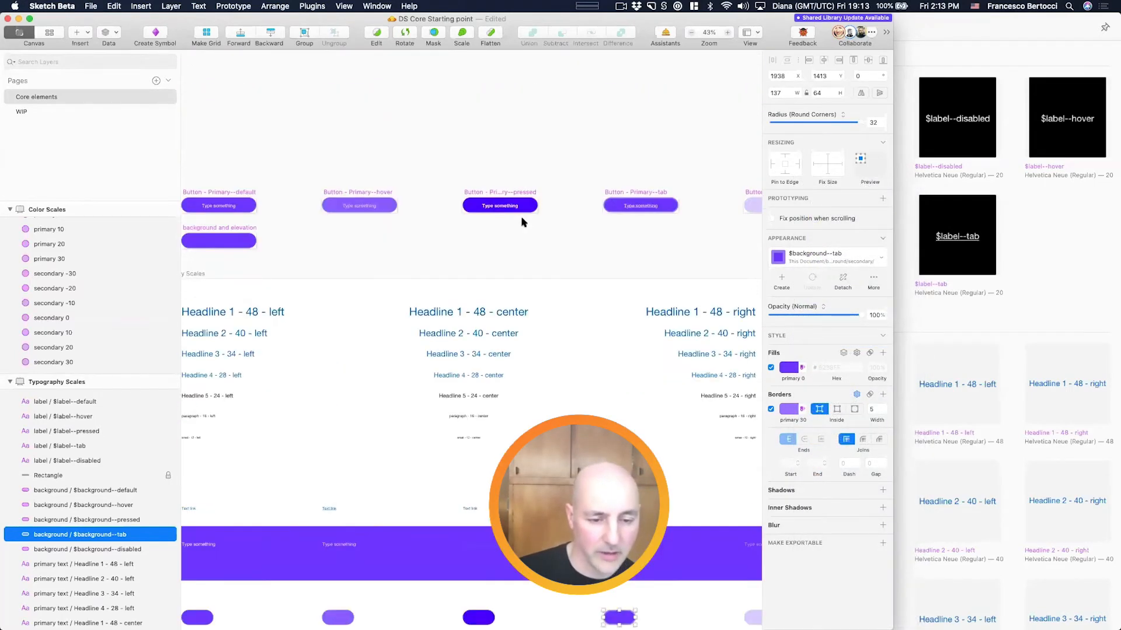
scroll(521, 221, down, 3)
click(521, 221)
scroll(301, 191, up, 4)
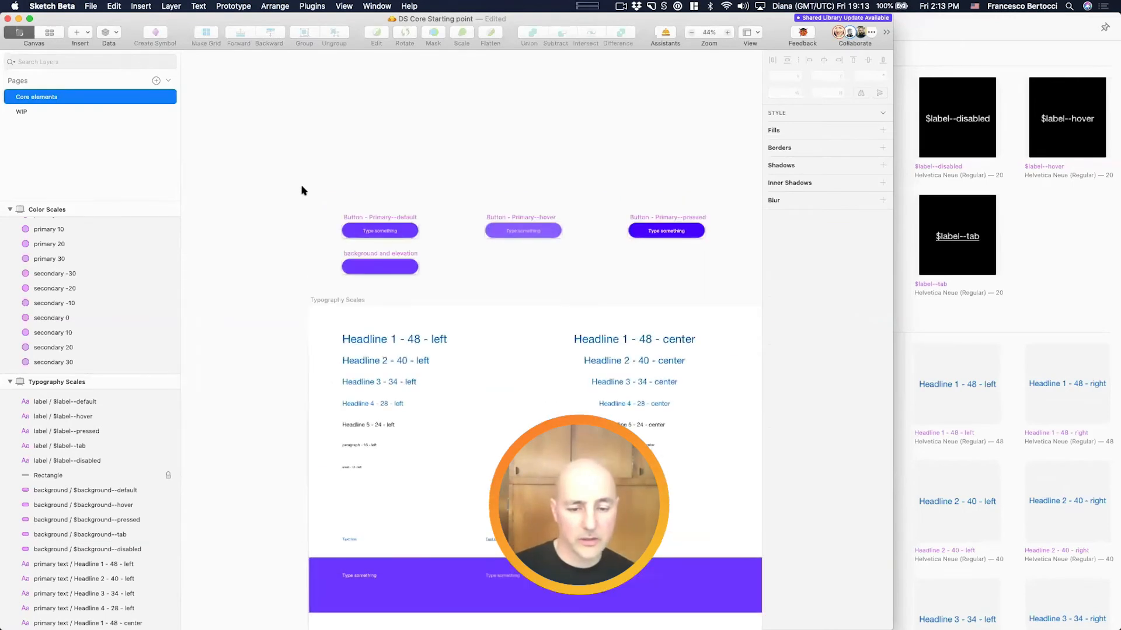
scroll(302, 197, down, 3)
drag(239, 186, 708, 225)
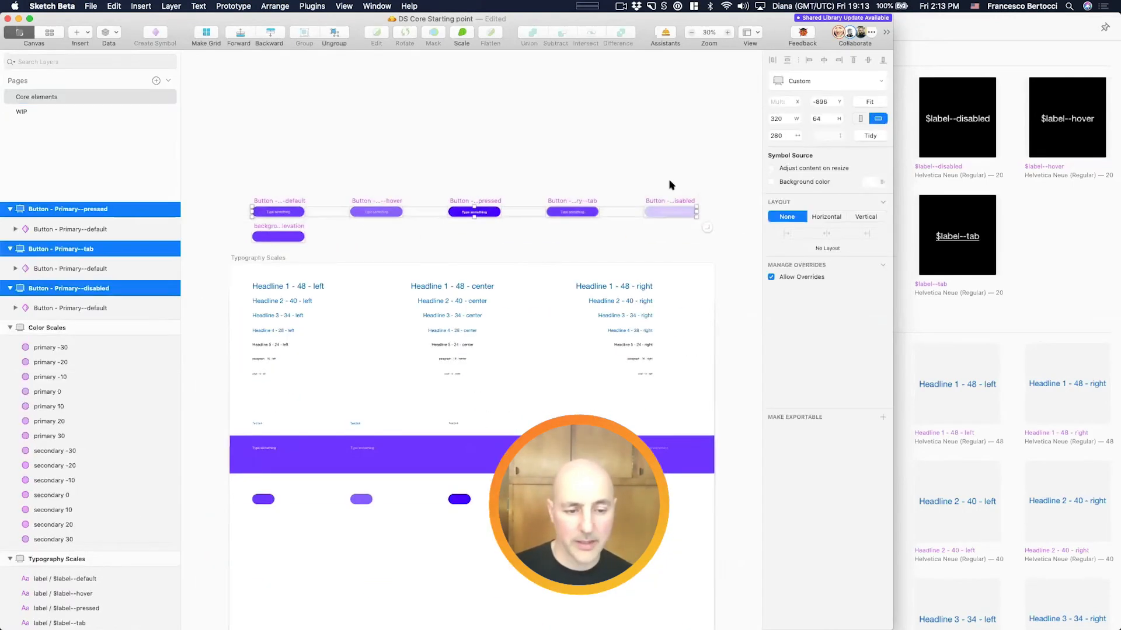
drag(467, 198, 467, 136)
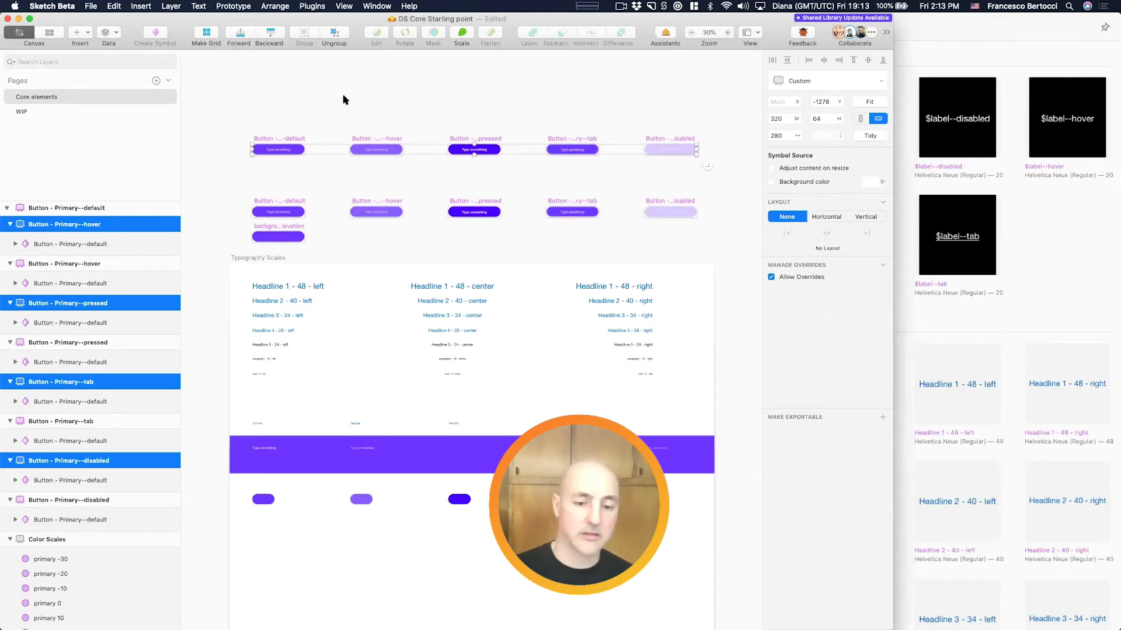
drag(344, 99, 711, 152)
key(BackSpace)
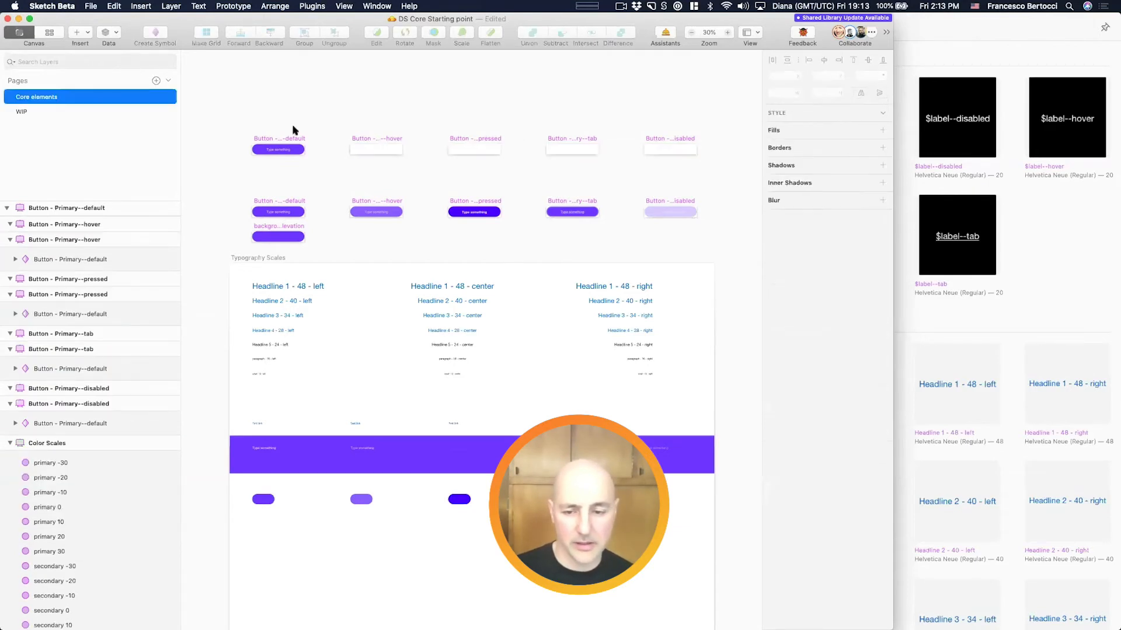
Step: Duplicate the "background and elevation" symbol beside the original at X 927, and rename the copy "secondary / background and elevation"
scroll(277, 169, up, 3)
click(306, 164)
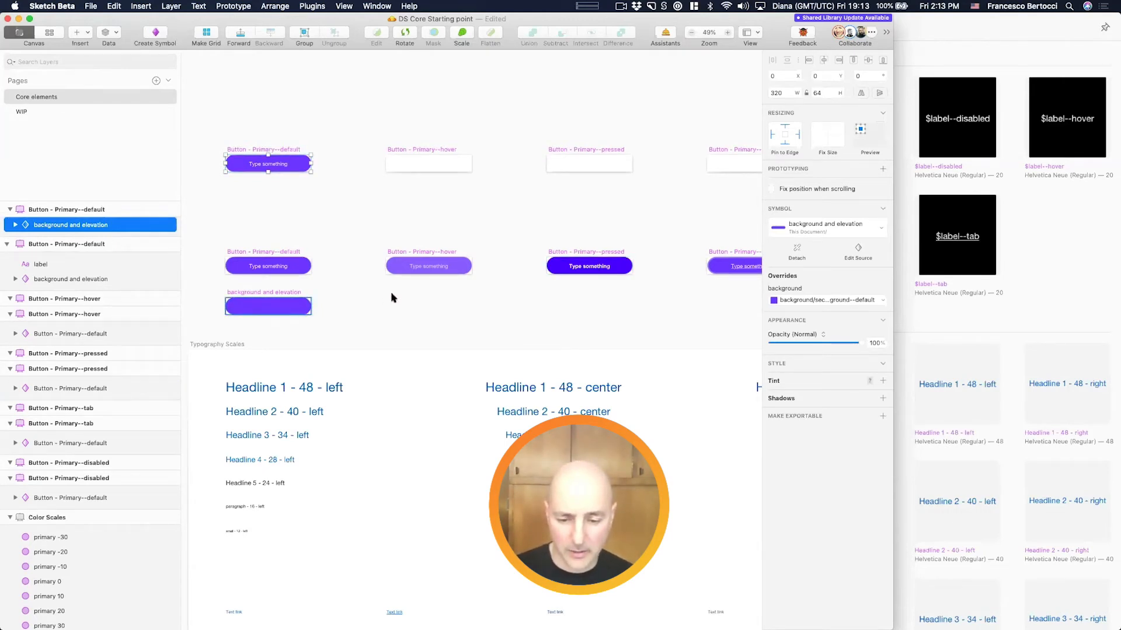
drag(303, 306, 464, 306)
key(super+r)
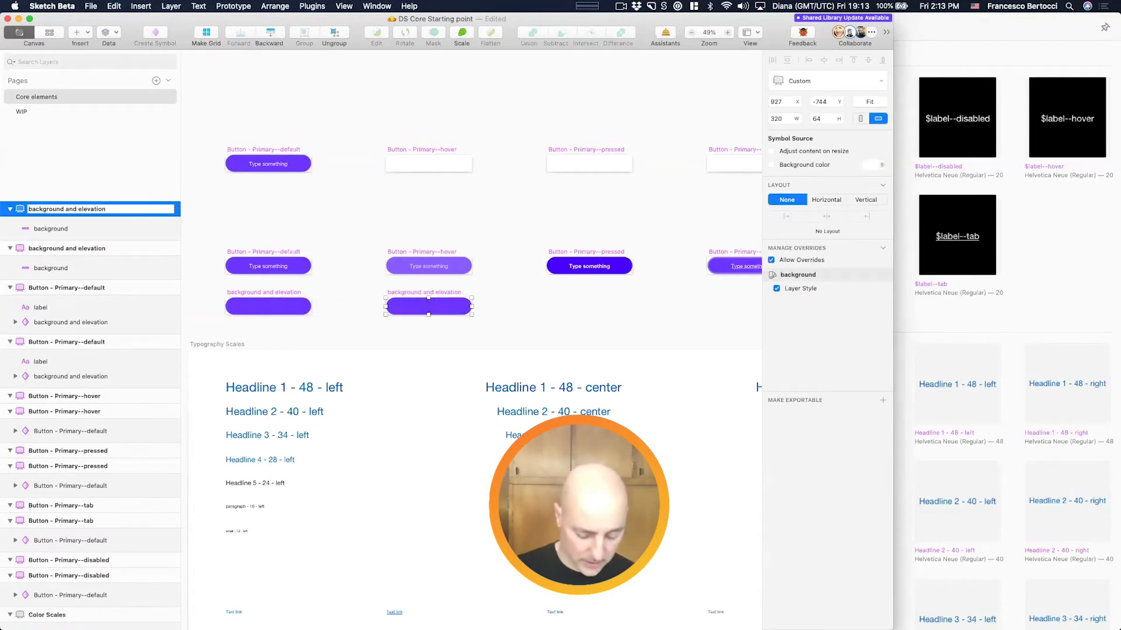
text(secondary )
text(/)
key(Return)
Step: Add a border in the primary 0 color variable to the secondary symbol's background shape, and set its fill to white FFFFFF
click(456, 308)
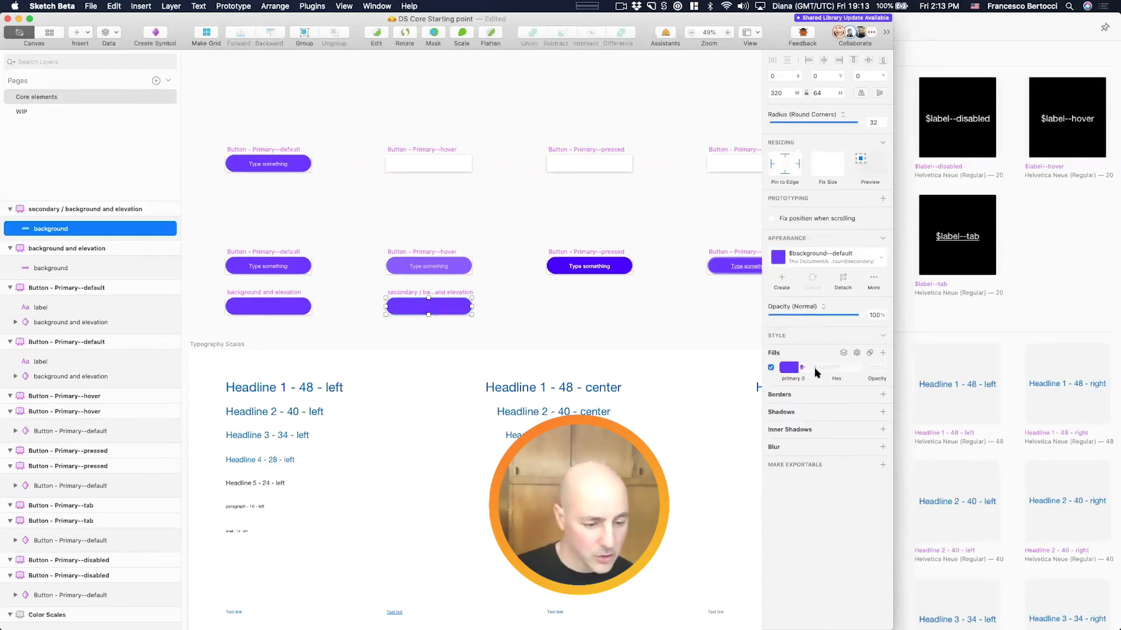
click(882, 395)
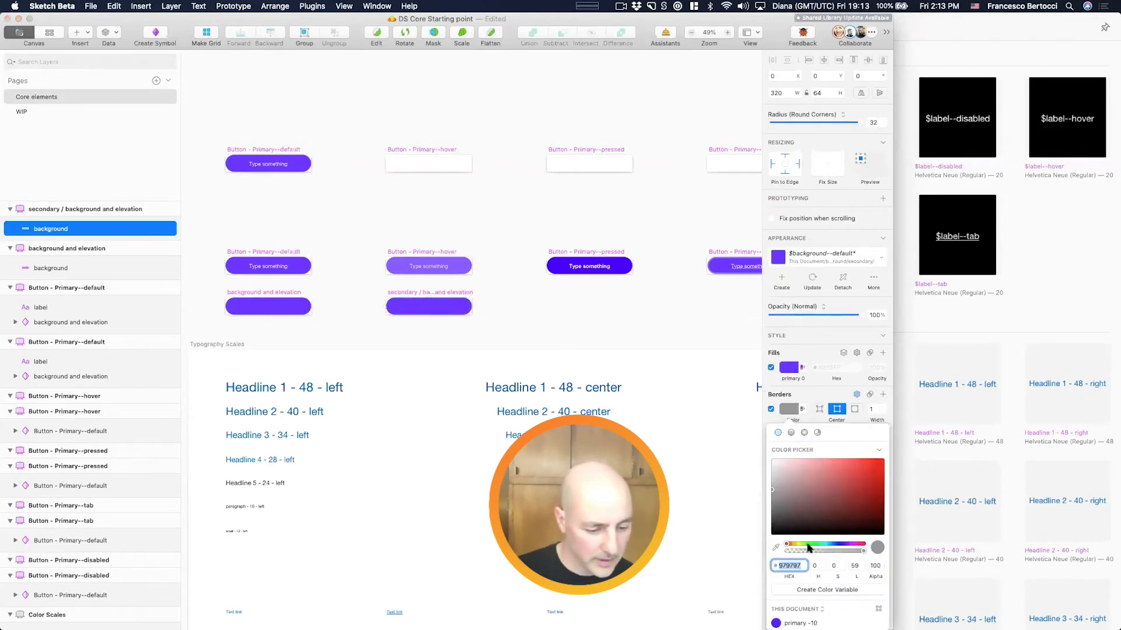
scroll(807, 547, down, 5)
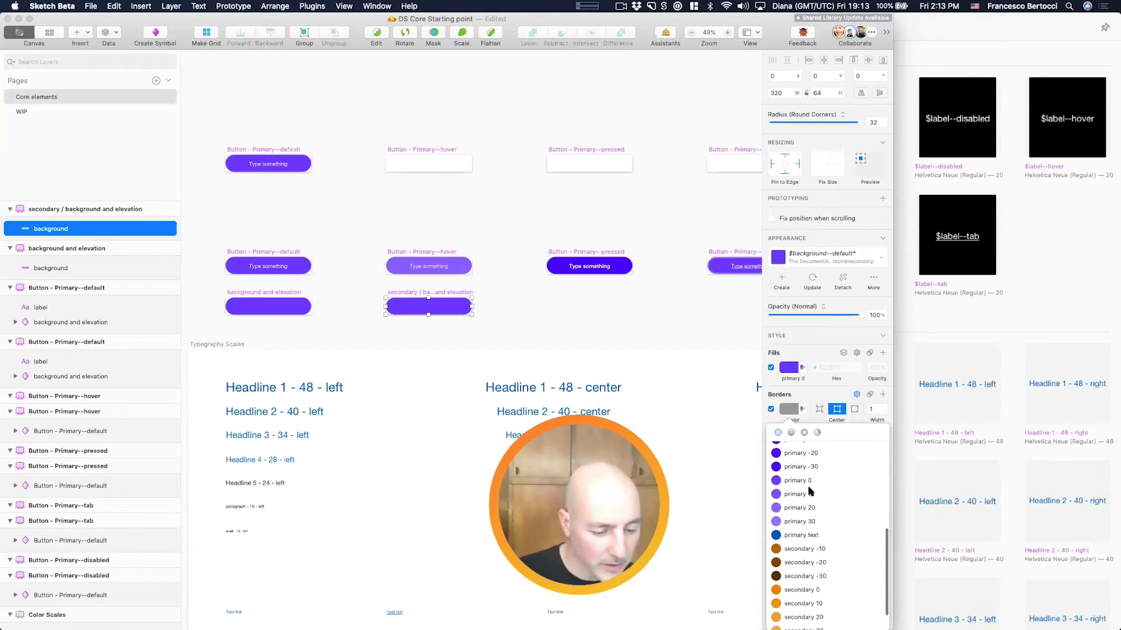
click(810, 482)
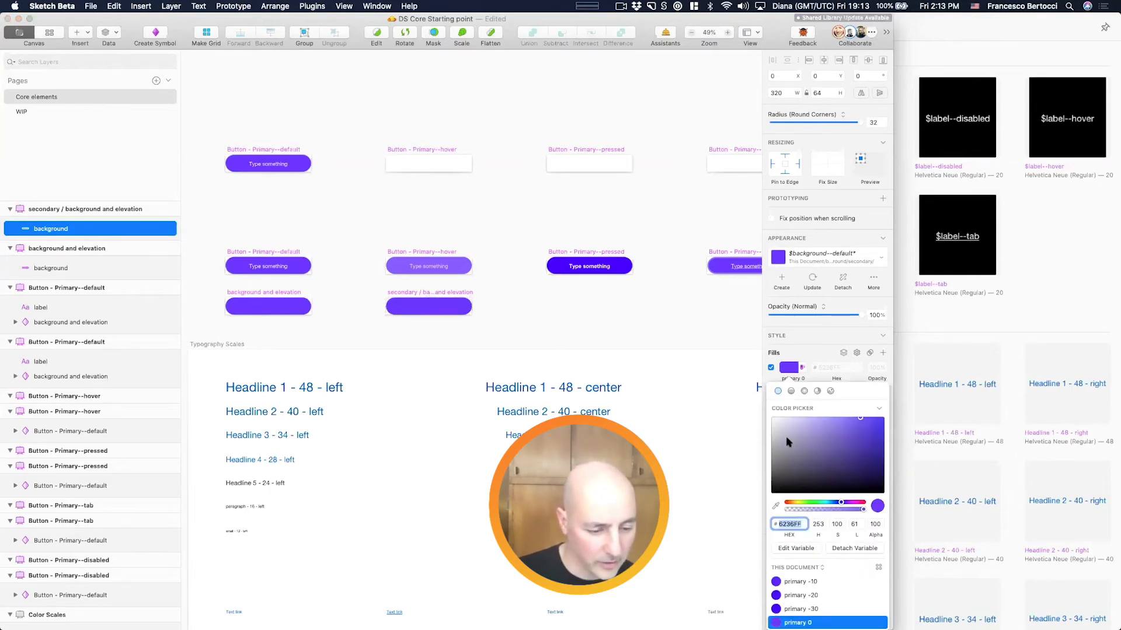
drag(753, 386, 718, 344)
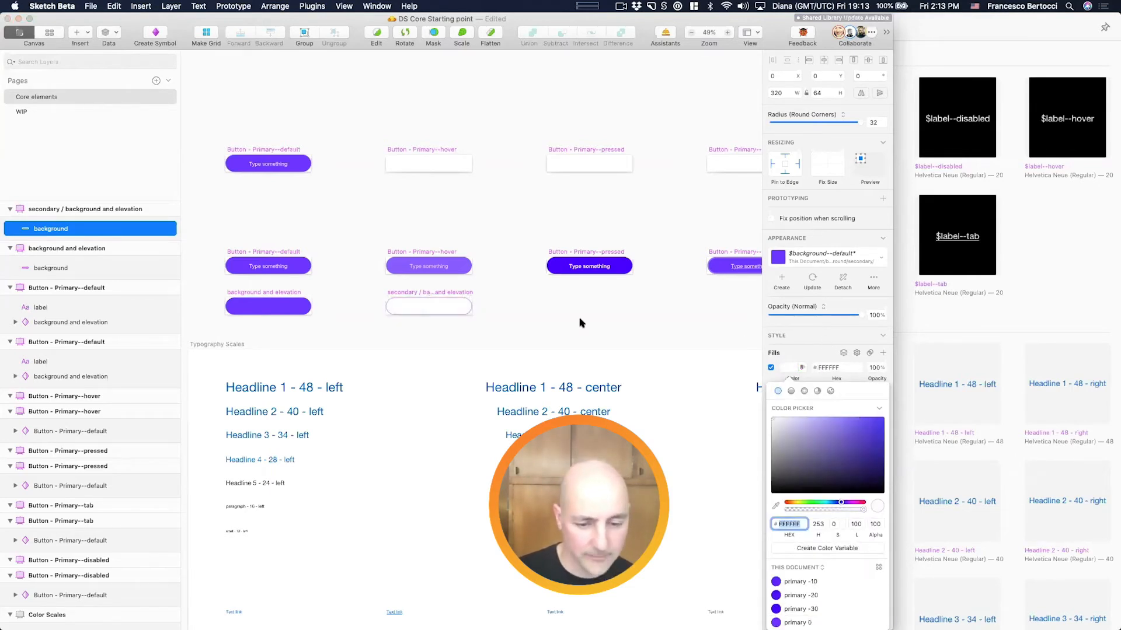
Step: Set the border width of the secondary symbol's white background shape to 2
click(513, 305)
click(463, 313)
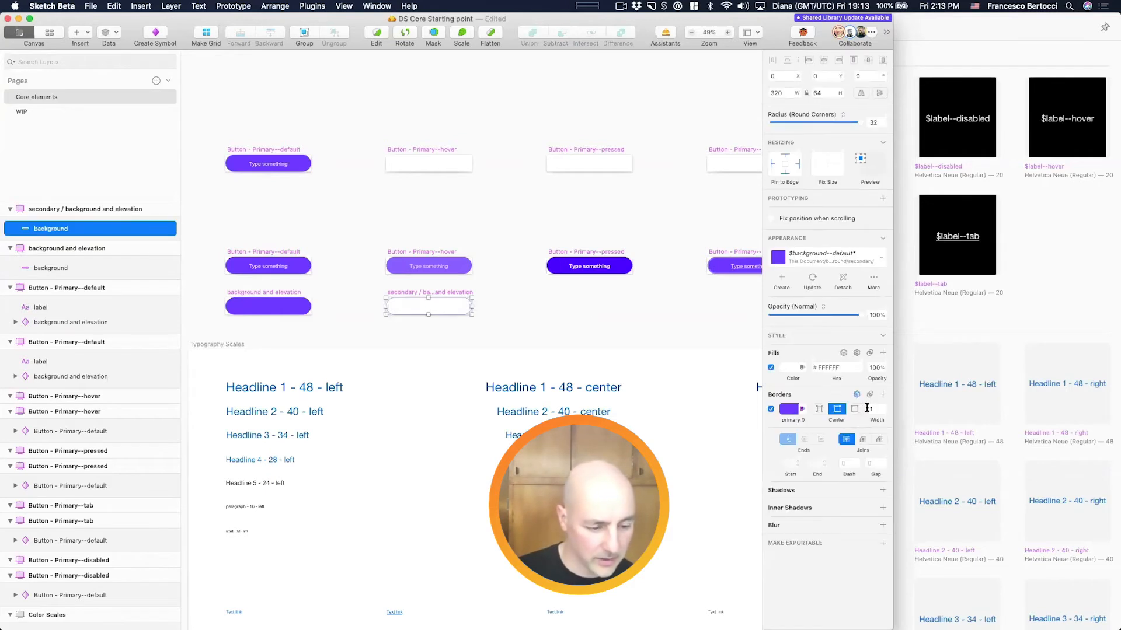
click(517, 294)
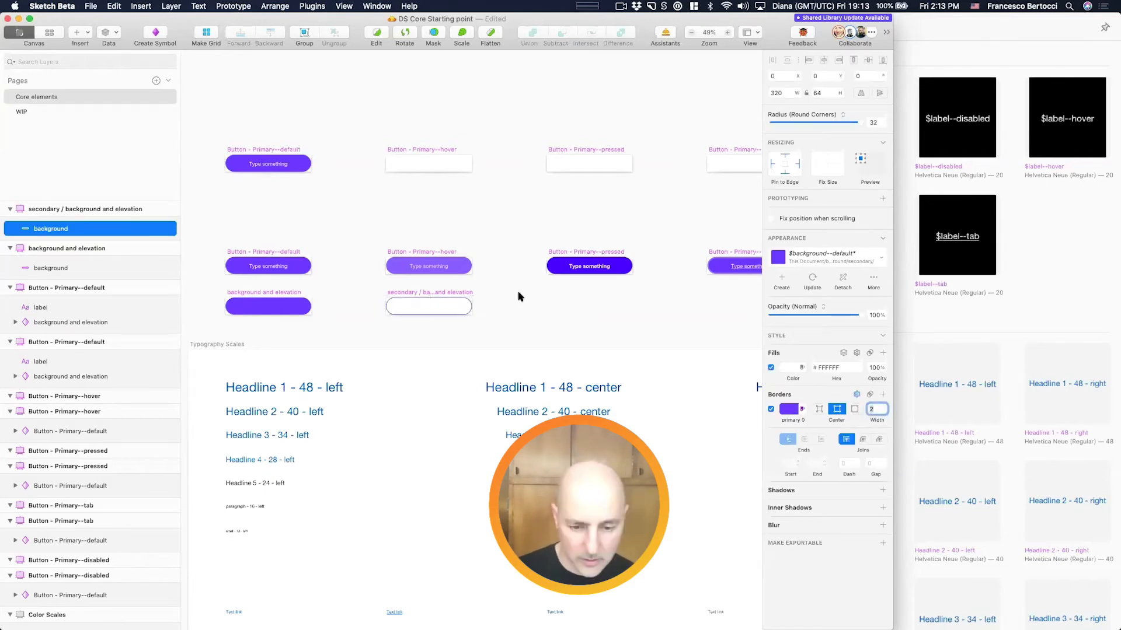
click(423, 304)
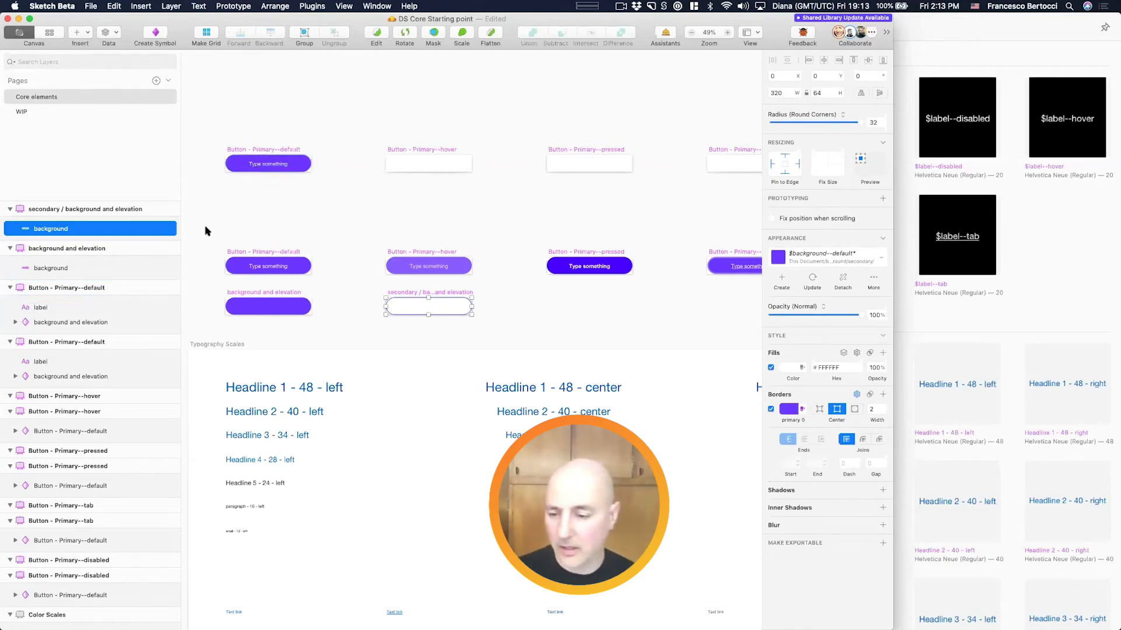
click(120, 209)
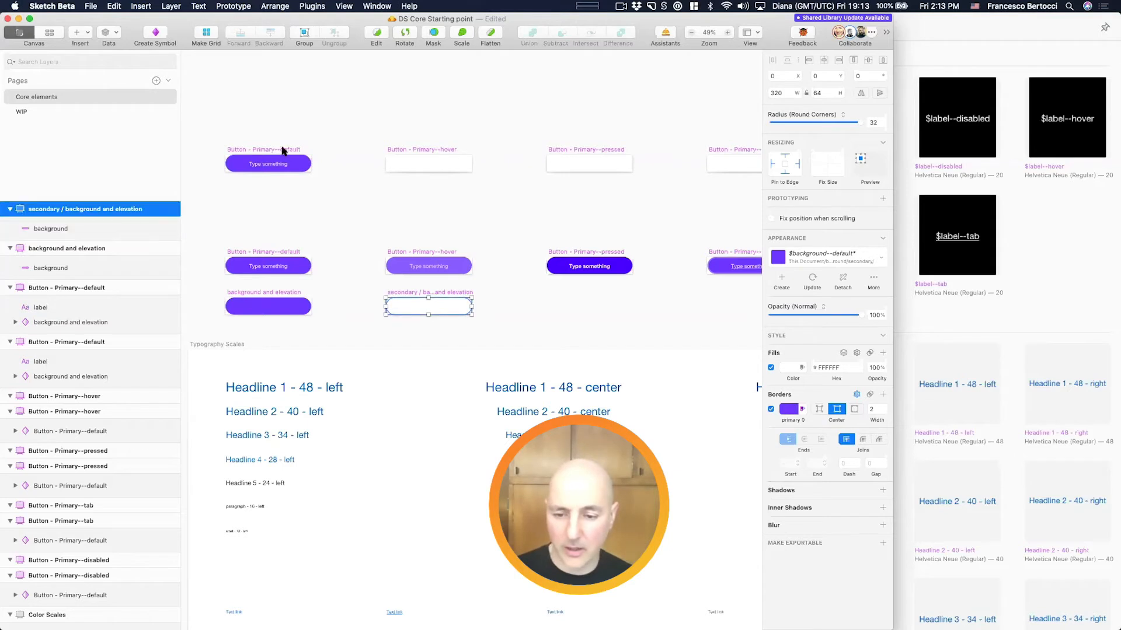
click(117, 322)
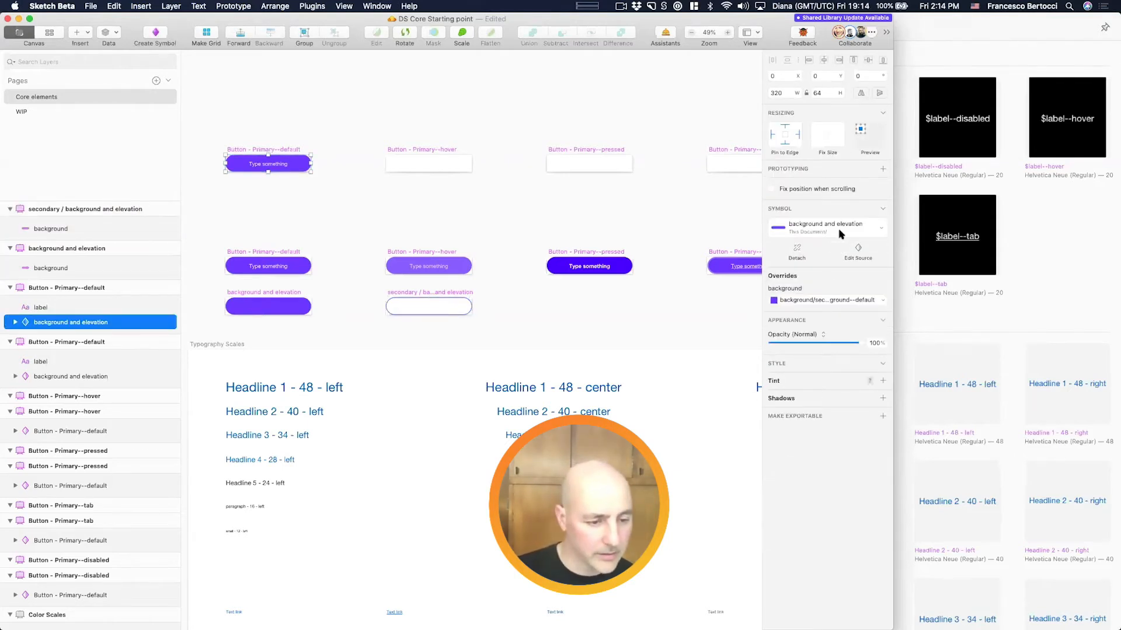
click(840, 229)
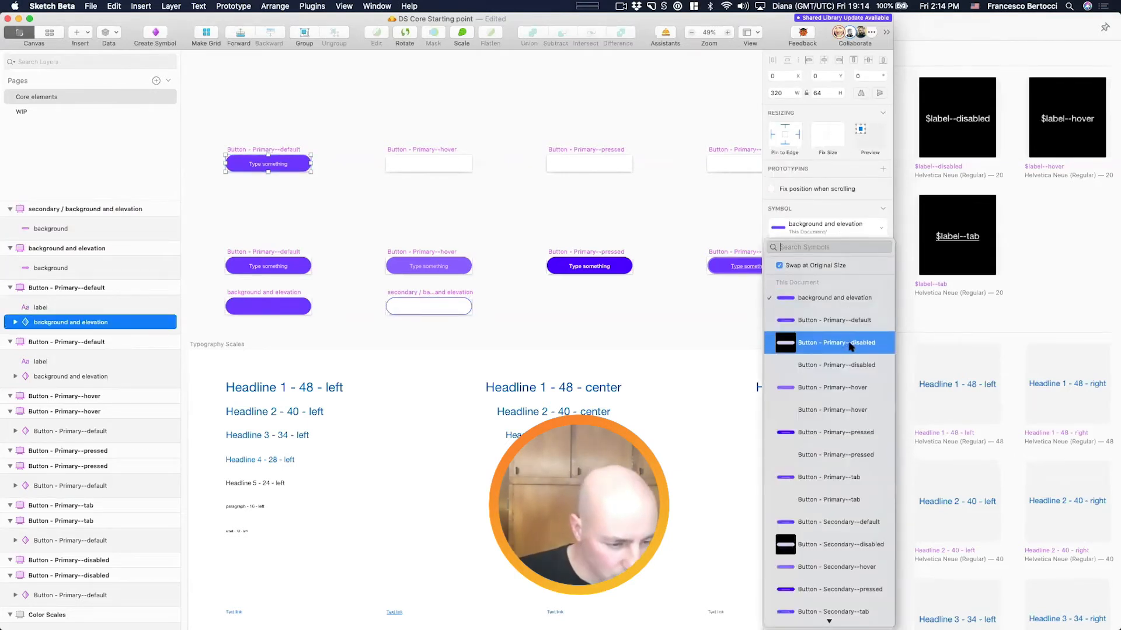
scroll(857, 355, down, 5)
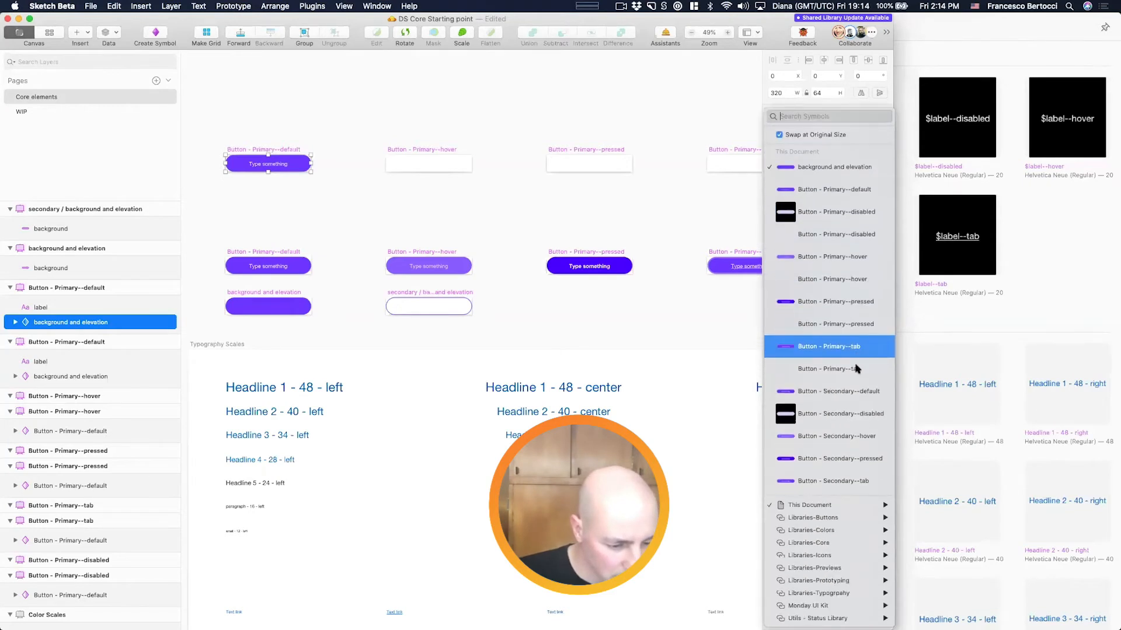
click(474, 279)
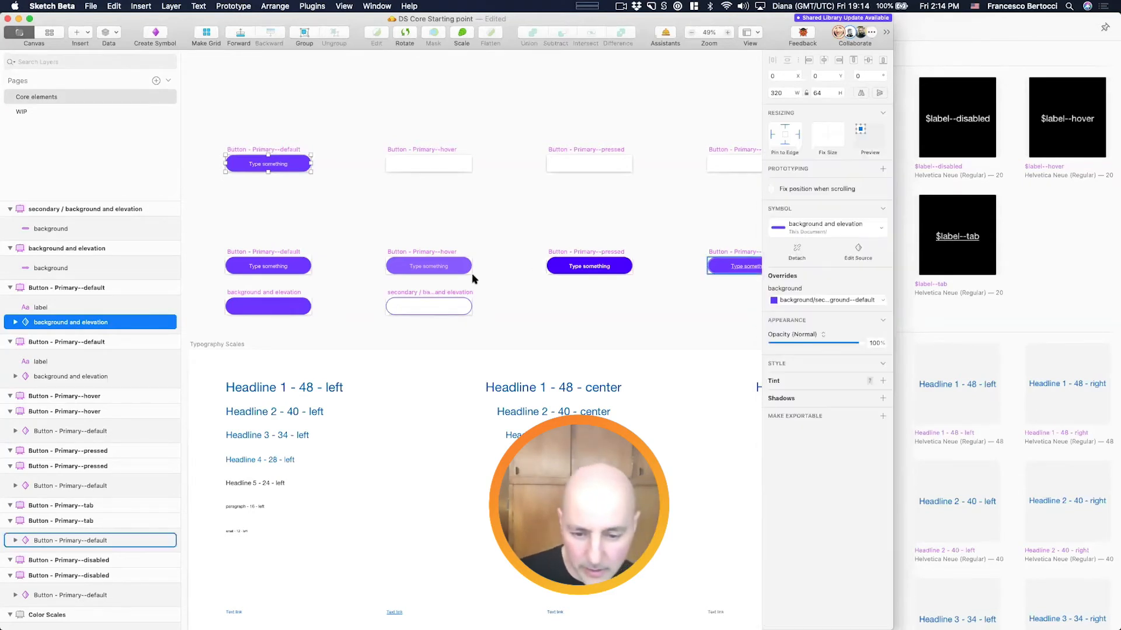
Step: Rename the solid purple background symbol "backrounds / background and elevation", and copy the "backrounds /" prefix
click(441, 296)
click(267, 298)
key(super+r)
key(Left)
text(backrou)
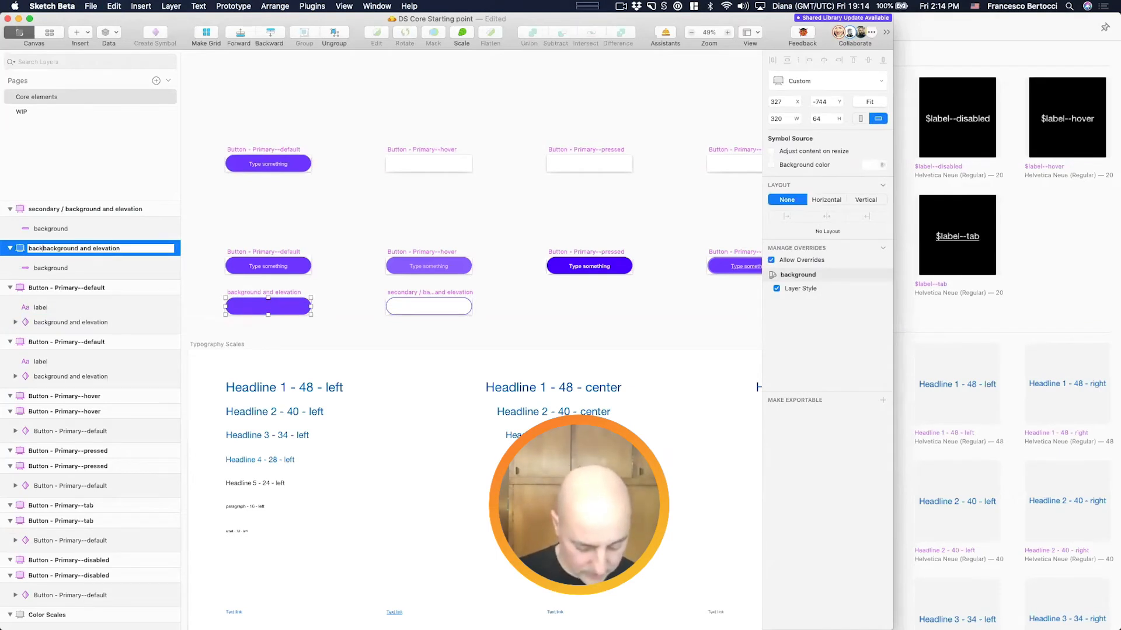
text(nds /)
key(super+shift+Left)
key(super+c)
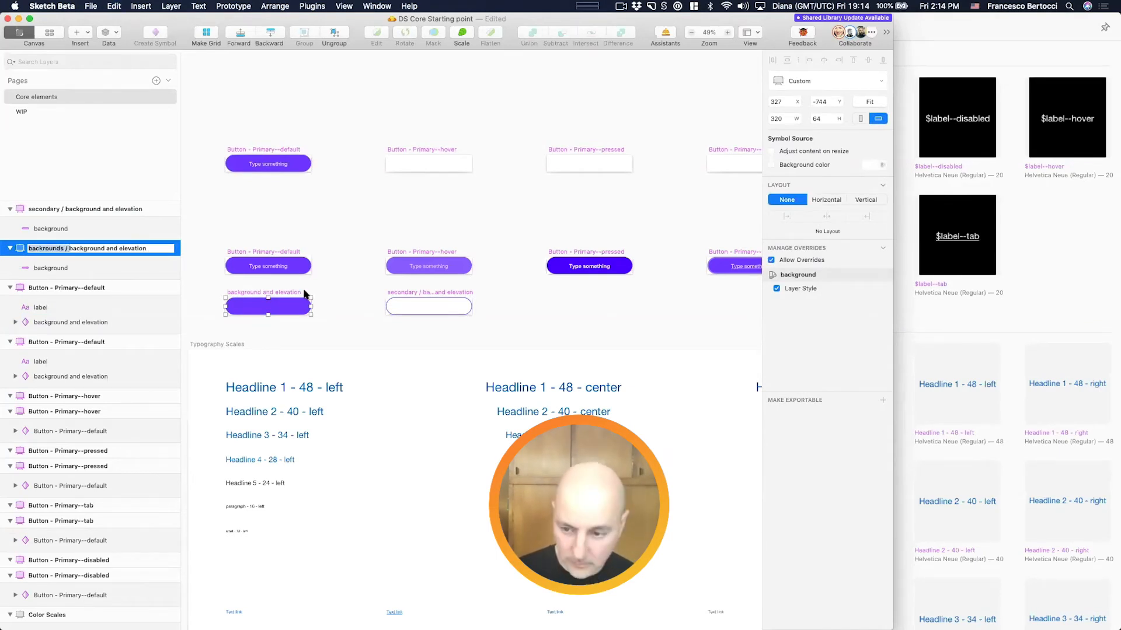
Step: Rename the outlined white background symbol "backrounds / background and elevation", replacing its "secondary" prefix with the copied one
click(431, 293)
key(super+r)
key(Left)
key(alt+shift+Right)
key(super+v)
key(BackSpace)
key(BackSpace)
key(BackSpace)
key(Return)
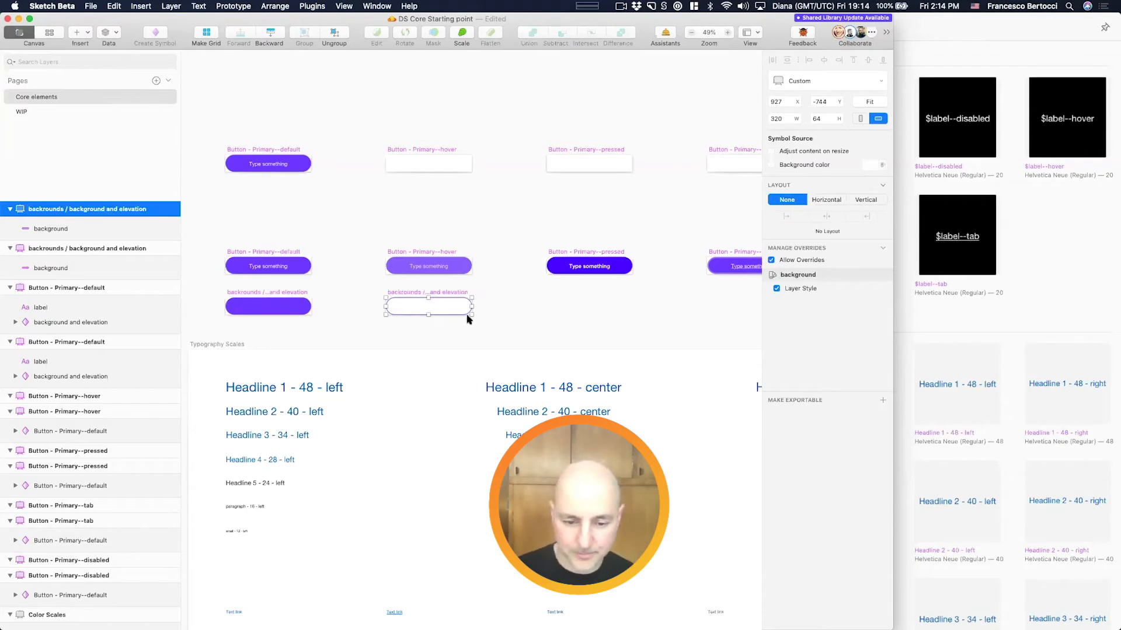
key(Escape)
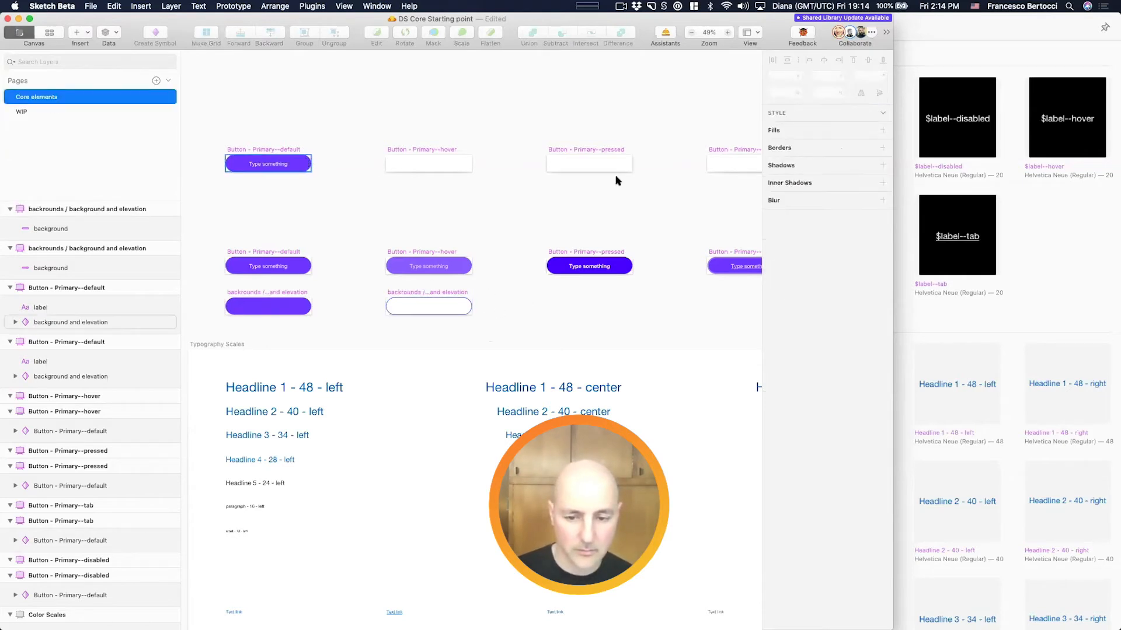
Step: Swap the nested background in the upper Button - Primary--default copy for the outlined white "background and elevation" symbol
click(306, 163)
click(840, 233)
click(840, 232)
click(841, 232)
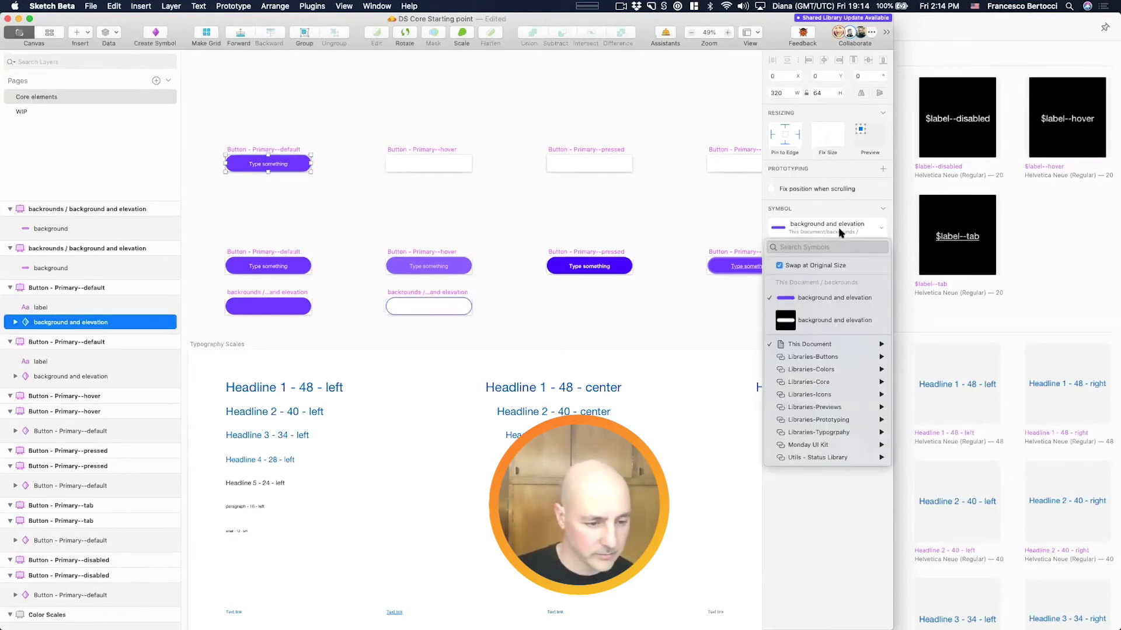
click(835, 320)
Step: Try duplicating the five $label text samples in a second row on the purple band of Typography Scales
click(275, 165)
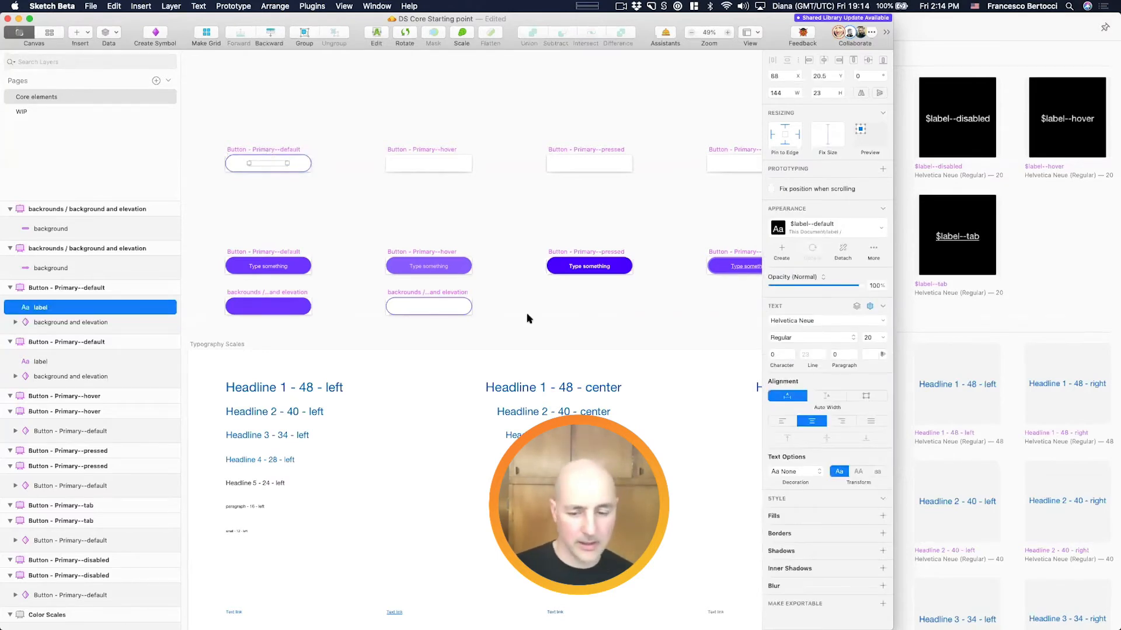
scroll(527, 319, down, 5)
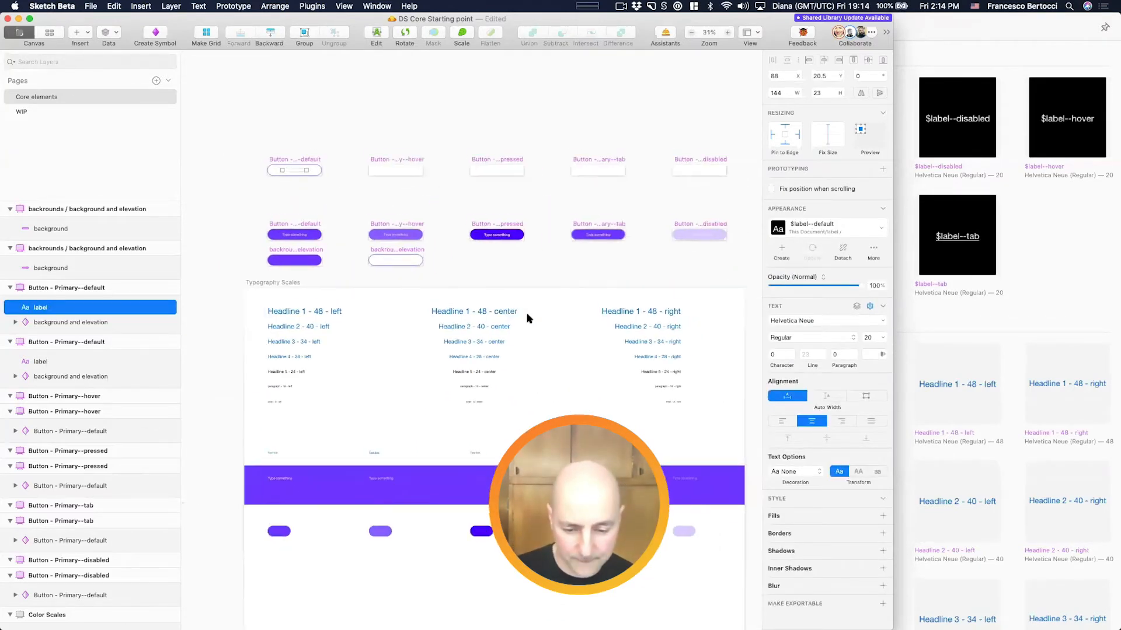
scroll(281, 370, down, 3)
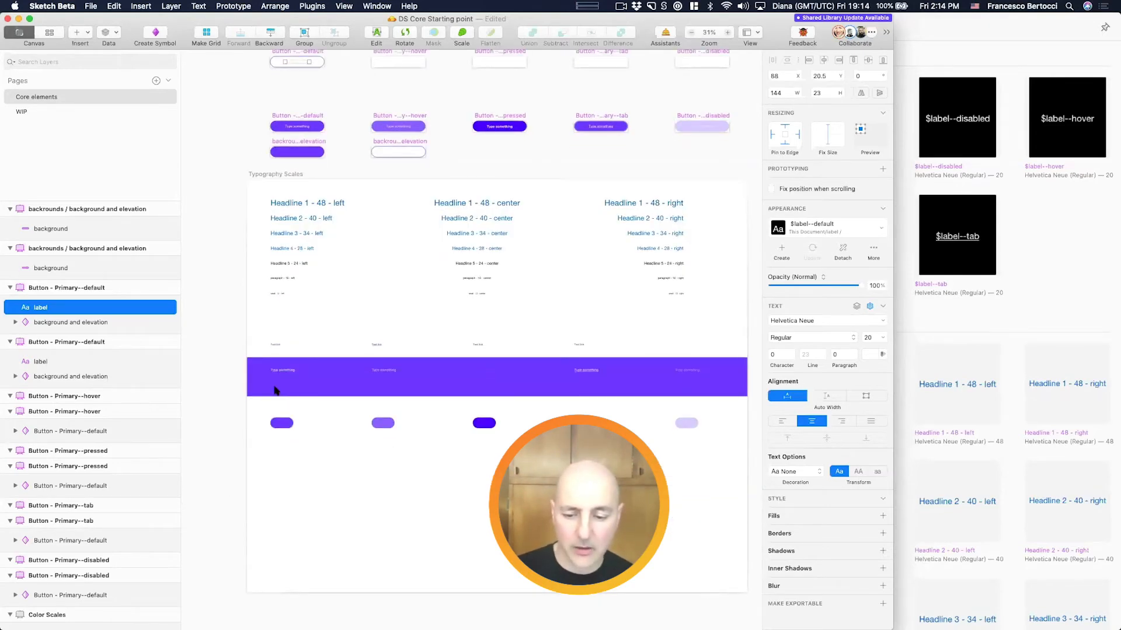
drag(236, 367, 708, 378)
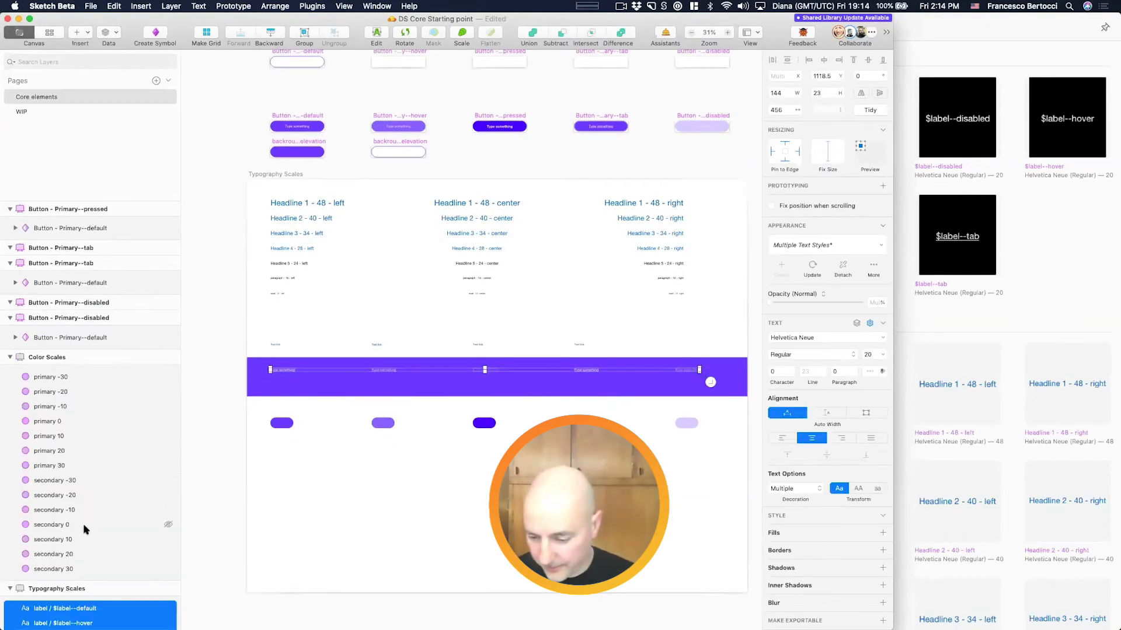
scroll(82, 528, down, 5)
scroll(257, 216, up, 2)
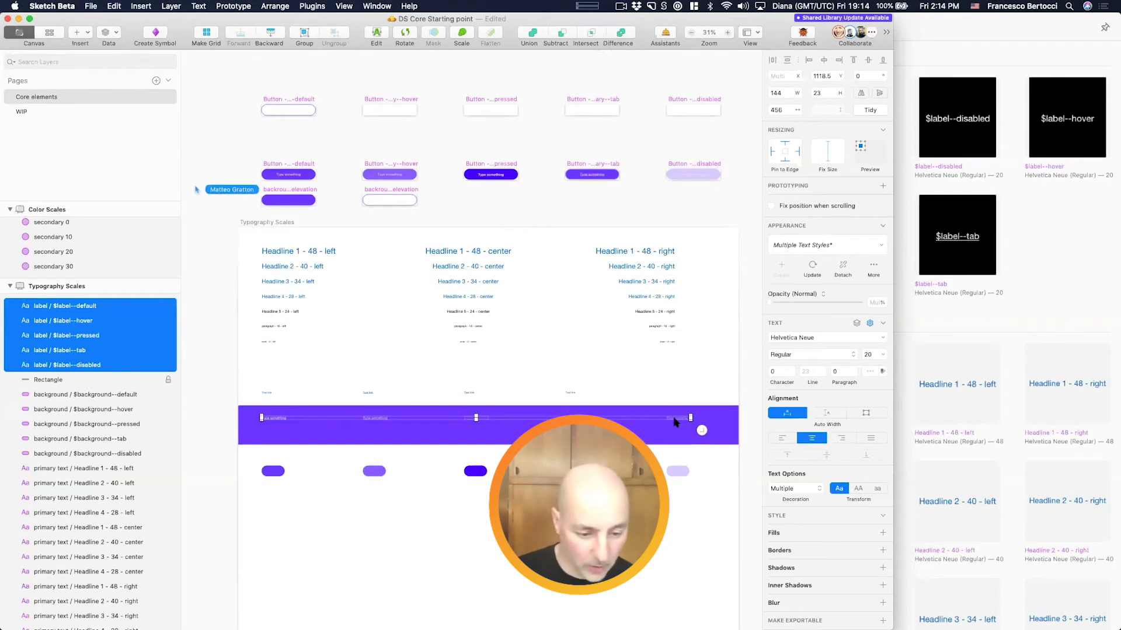
alt+drag(670, 419, 670, 434)
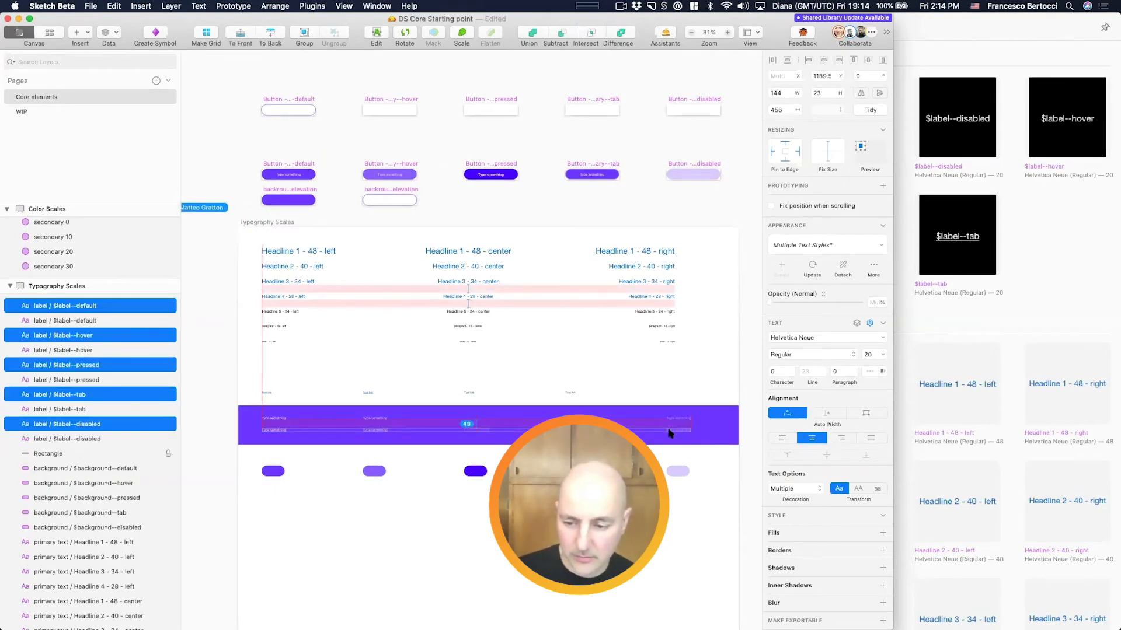
key(BackSpace)
drag(224, 421, 700, 428)
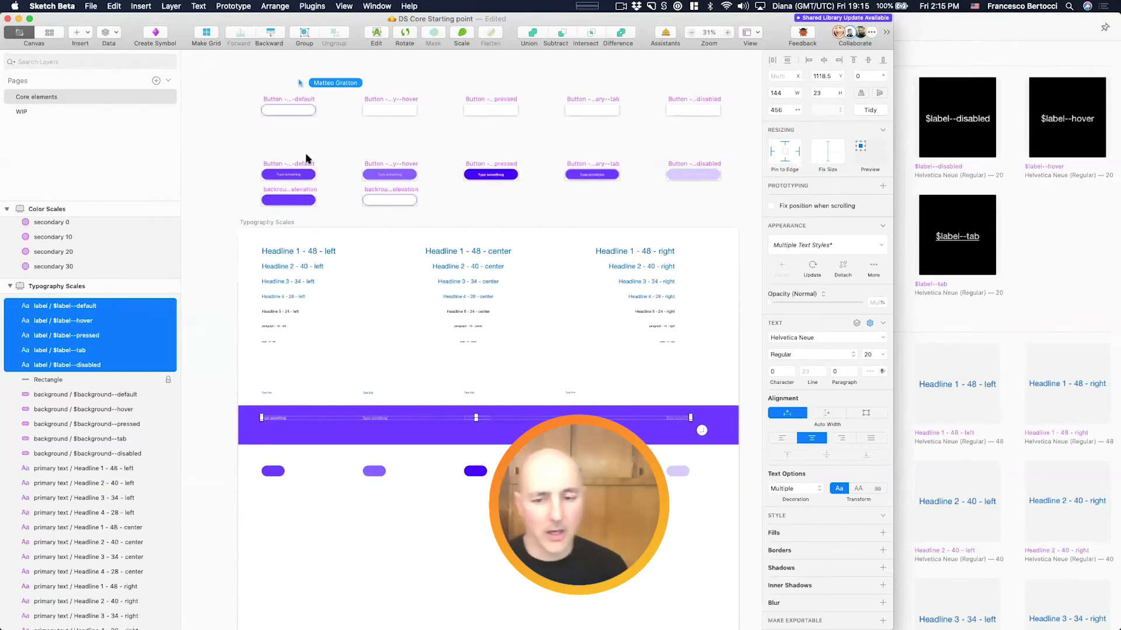
Step: Rename the five copied button symbols in the upper row, replacing "Primary" with "Secondary" using the rename plugin's find and replace
scroll(306, 158, up, 3)
scroll(306, 158, up, 5)
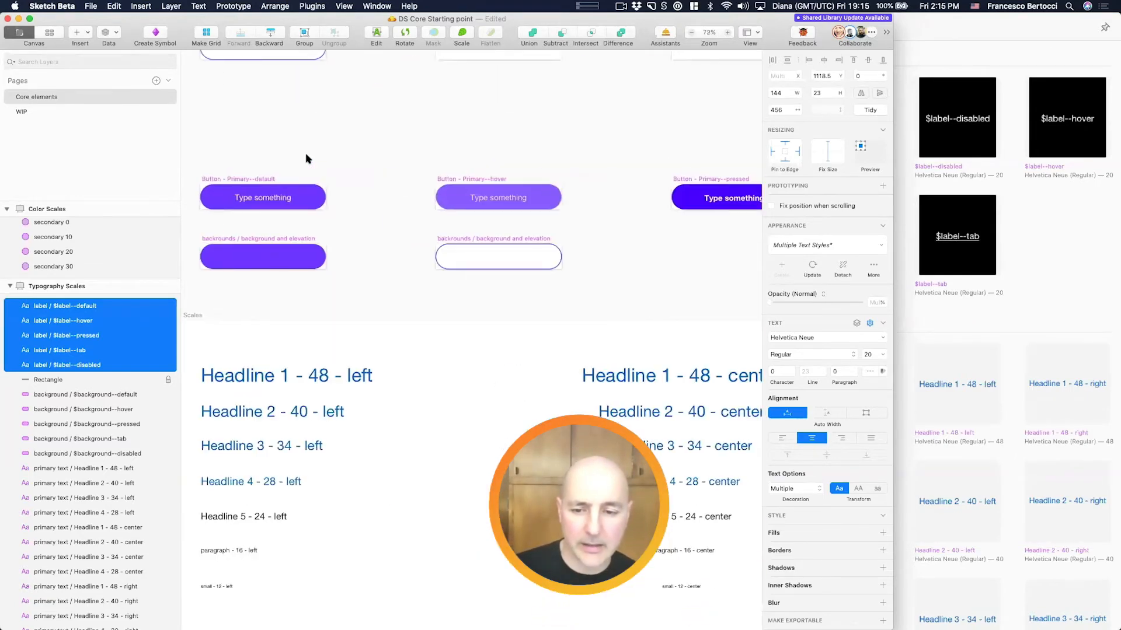
scroll(306, 158, up, 2)
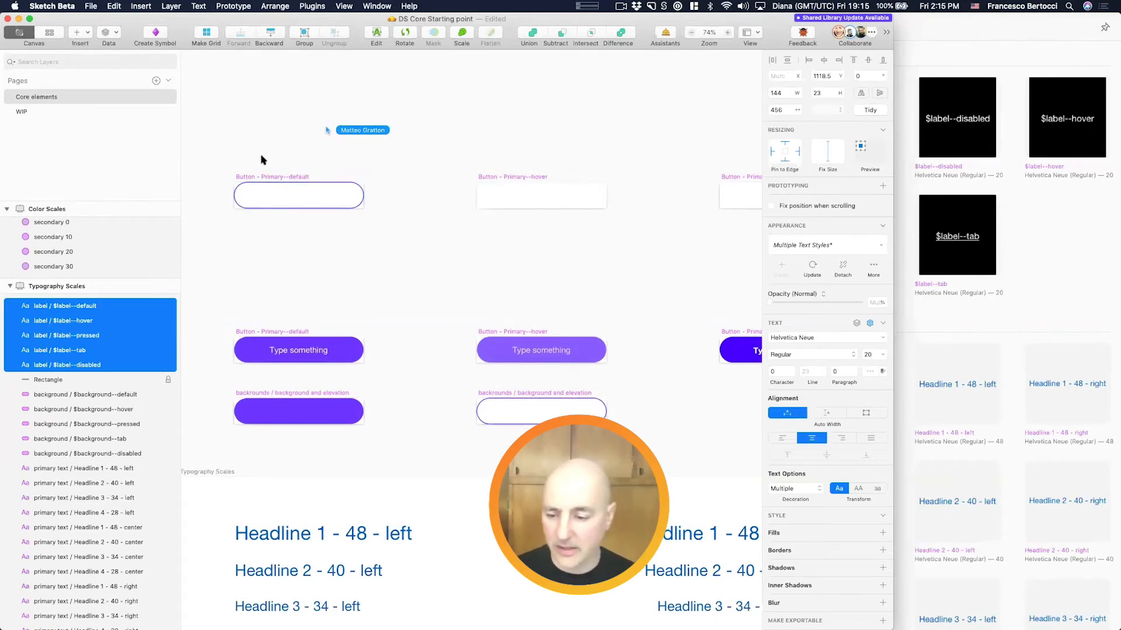
scroll(262, 158, down, 6)
drag(236, 140, 725, 197)
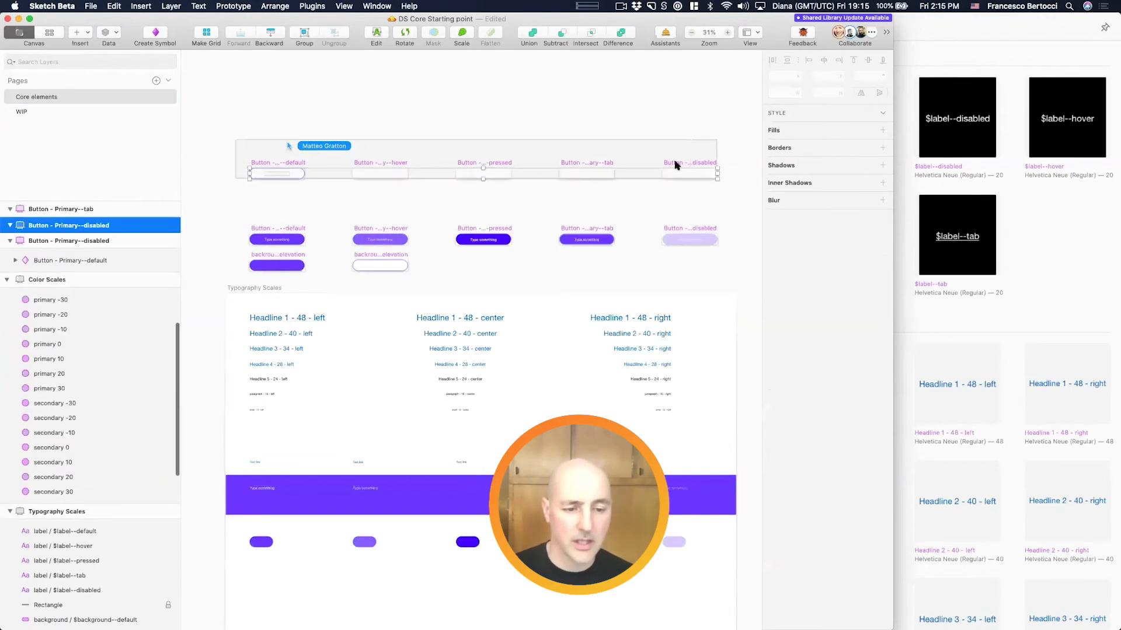
click(312, 6)
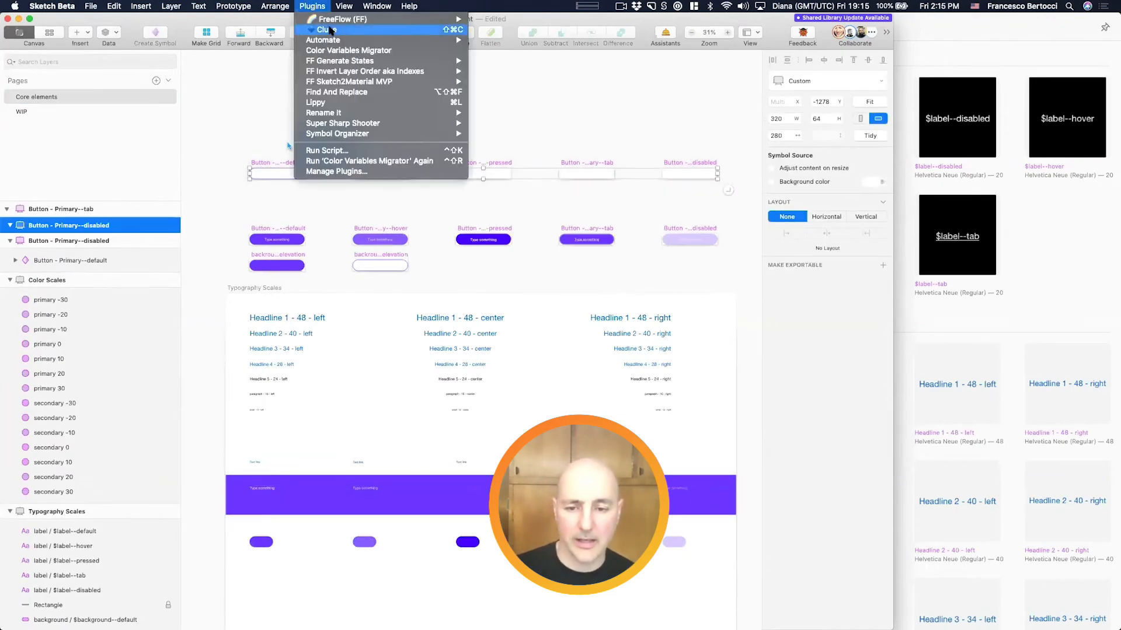
mouse_move(330, 29)
click(518, 135)
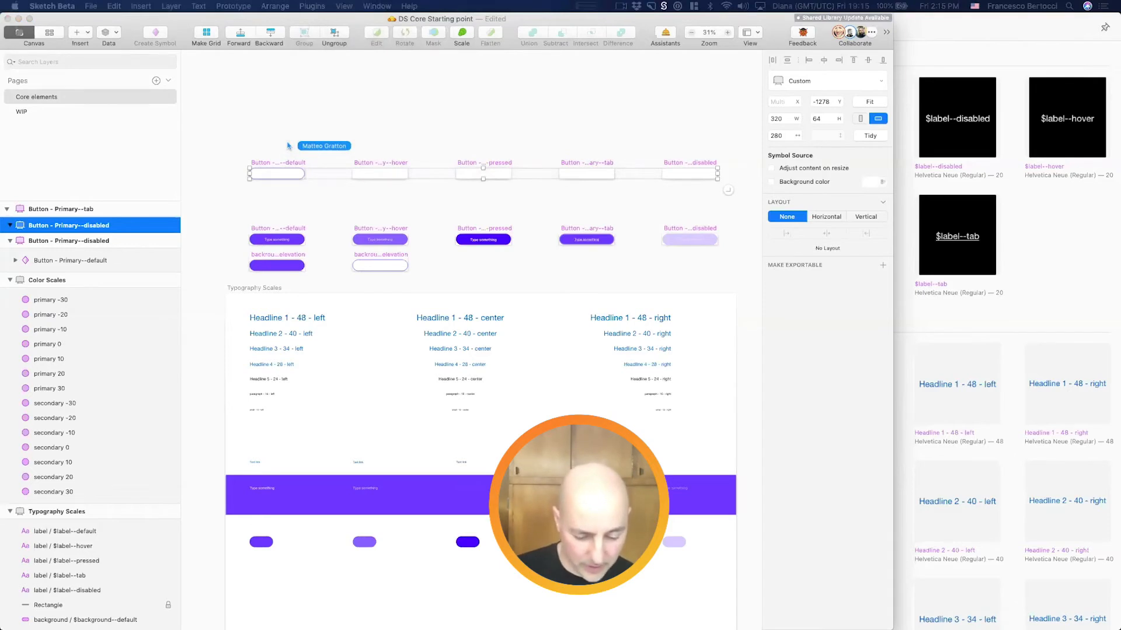
text(Primary)
key(Tab)
text(Secn)
key(BackSpace)
text(ondary)
click(659, 325)
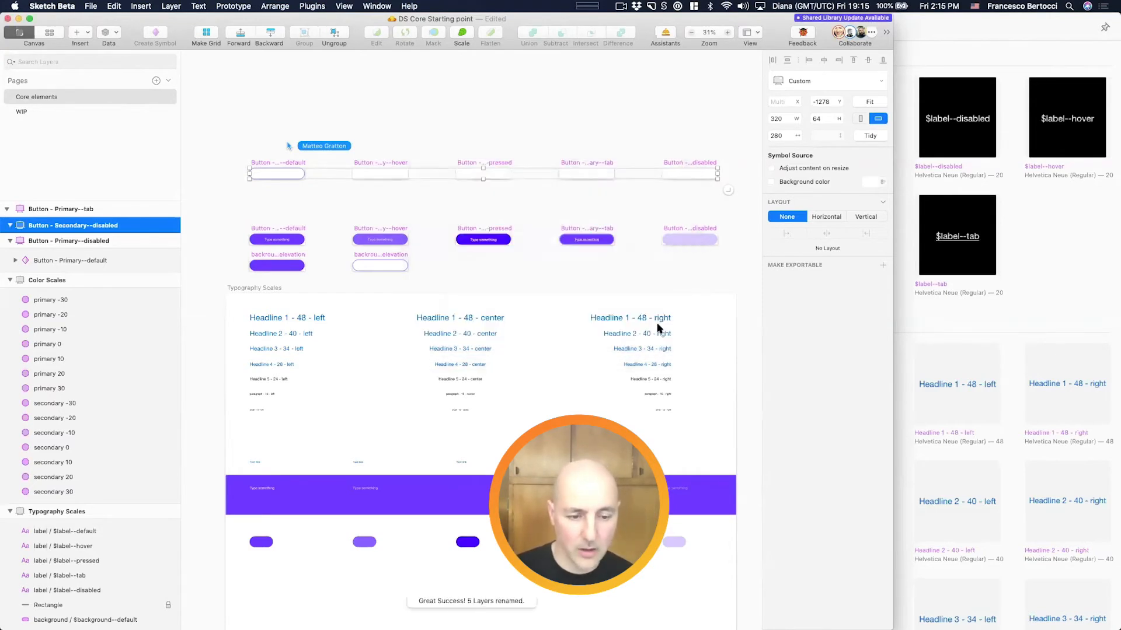
Step: Copy the Button - Secondary--default symbol and paste an instance into the secondary hover, pressed, tab and disabled symbols
click(375, 144)
click(293, 162)
key(ctrl+alt+super+c)
drag(338, 161, 717, 193)
key(ctrl+alt+super+v)
click(377, 174)
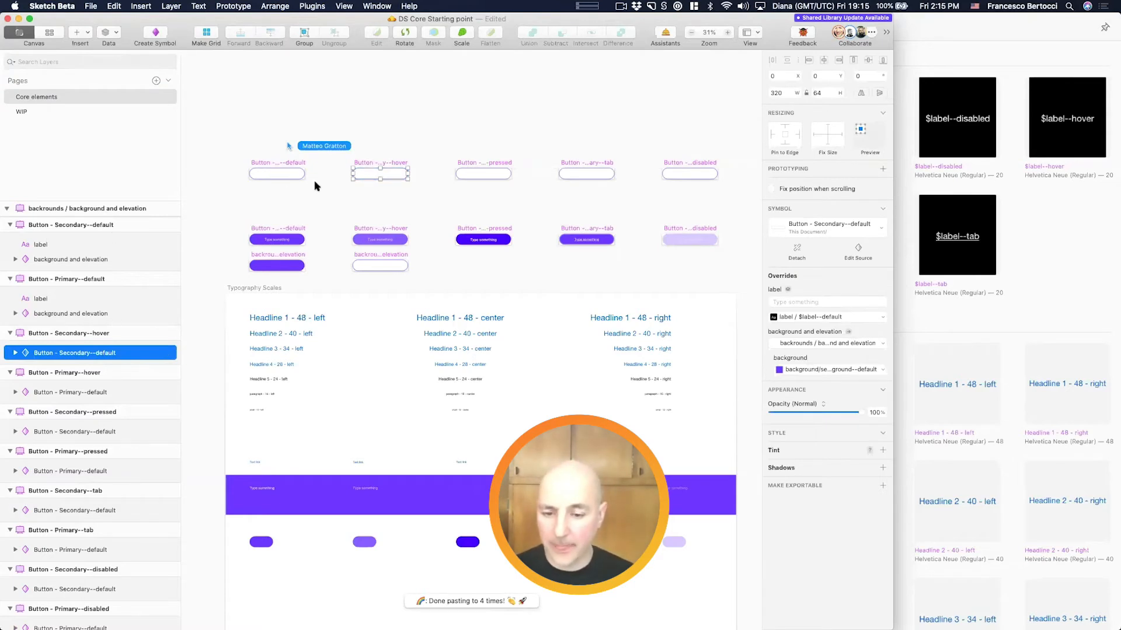
click(276, 175)
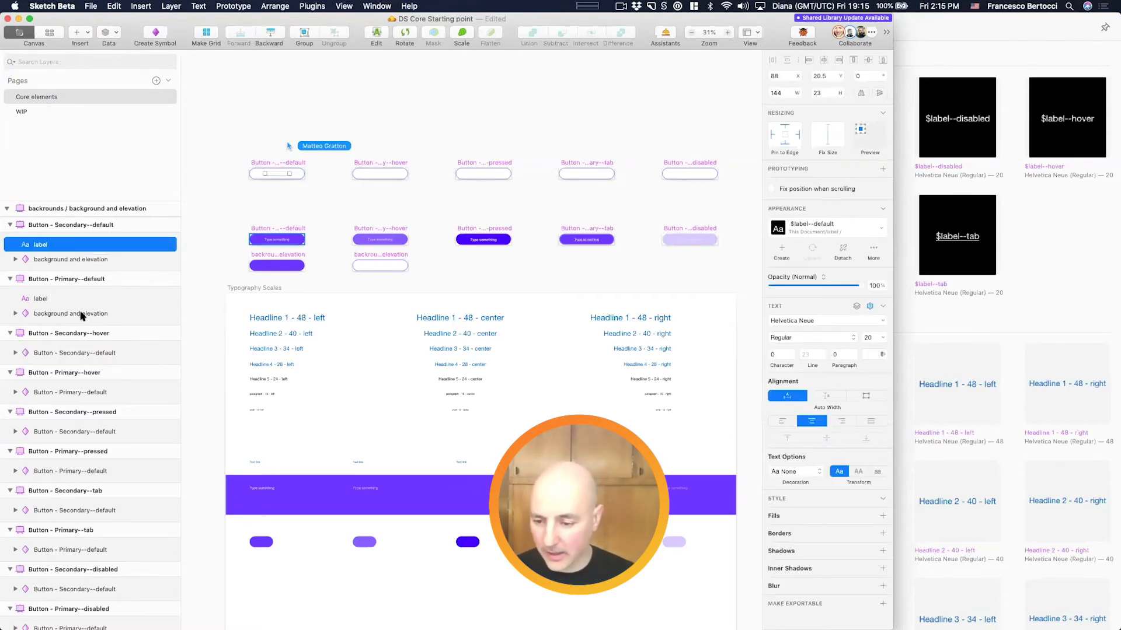
Step: Undo pasting the Button - Secondary--default instance into the secondary hover, pressed, tab and disabled symbols
click(359, 173)
scroll(87, 371, up, 1)
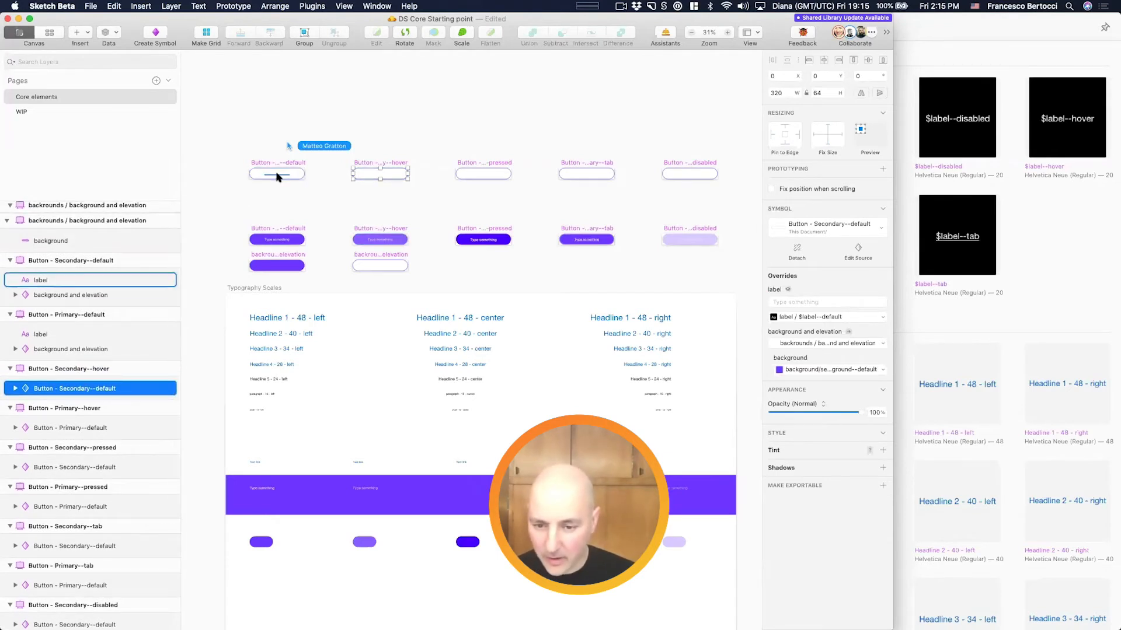
key(super+z)
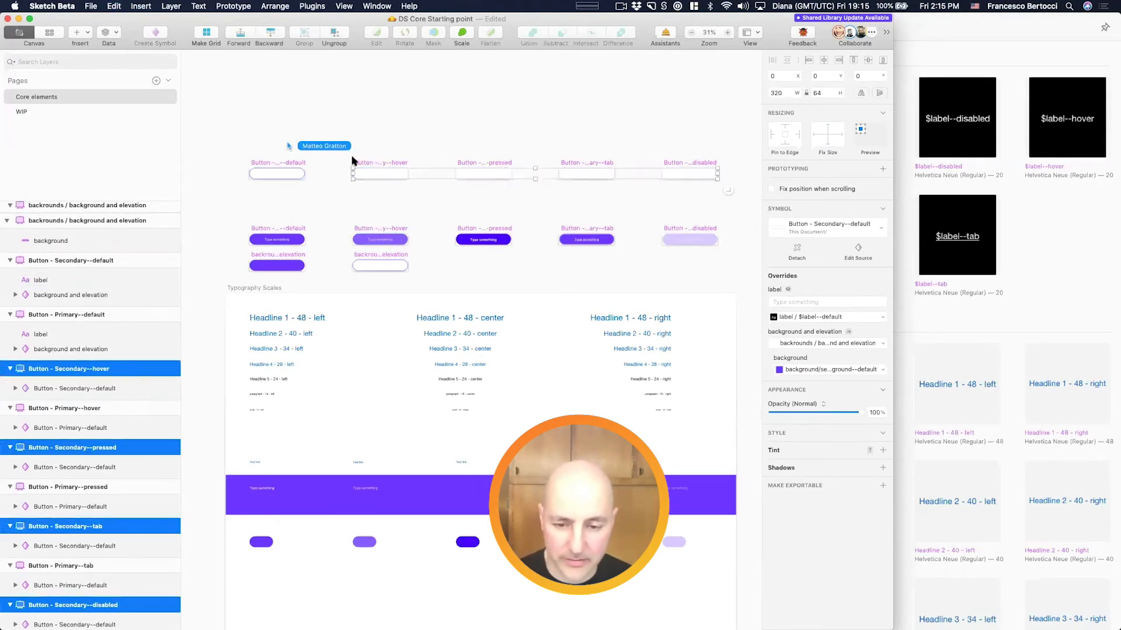
Step: Set Button - Secondary--default as the copy reference and paste an instance of it into the secondary hover, pressed, tab and disabled symbols
click(282, 163)
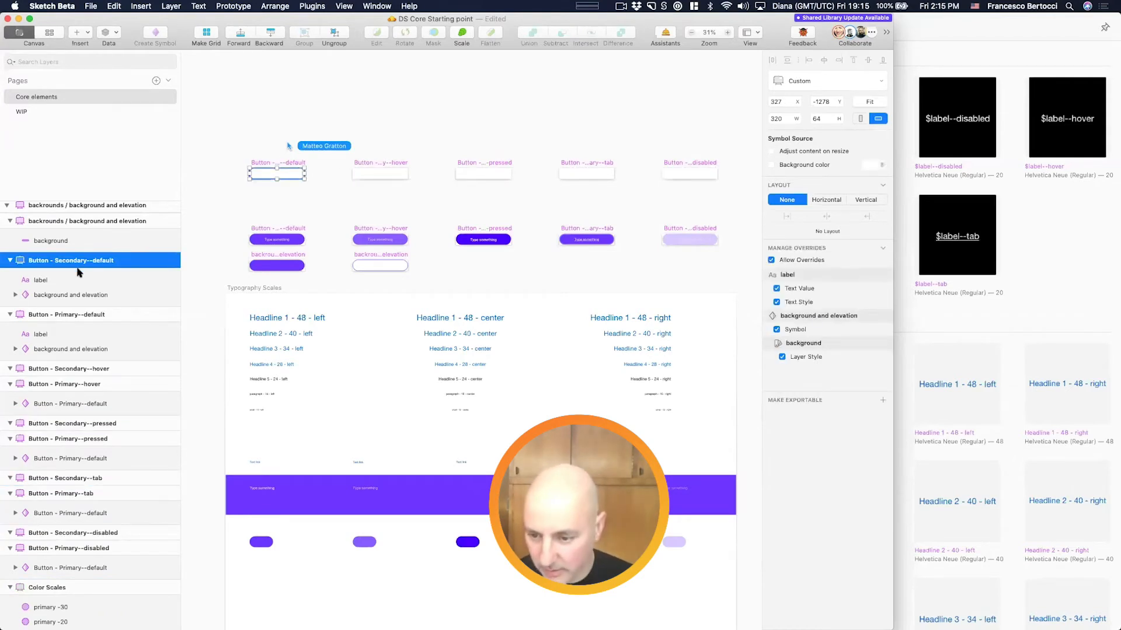
key(super+shift+c)
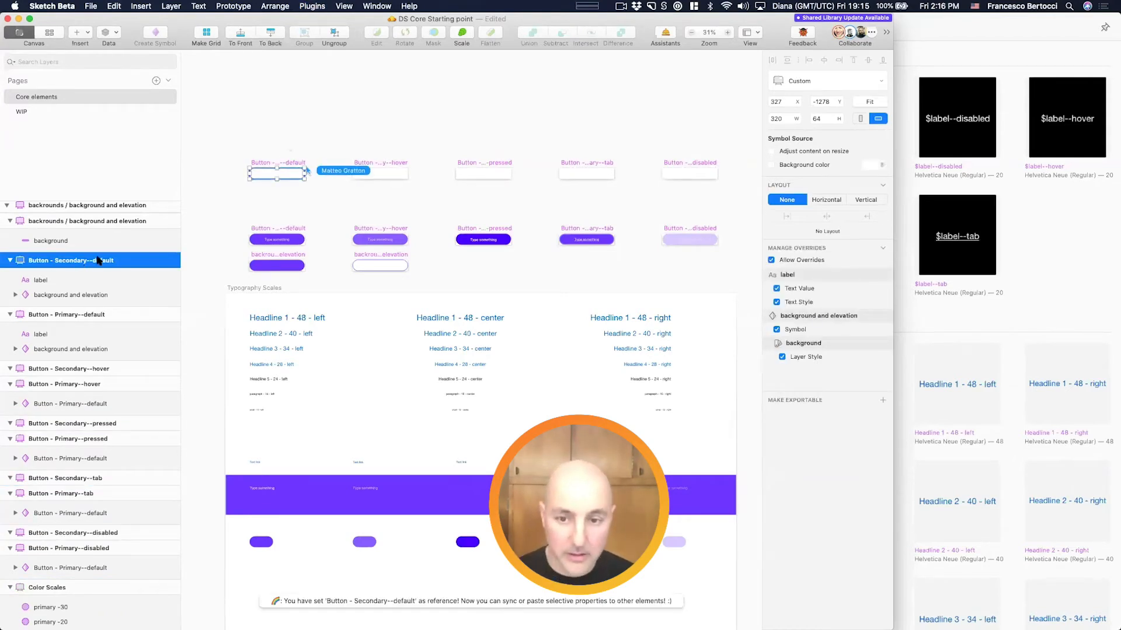
drag(327, 169, 715, 210)
key(super+shift+v)
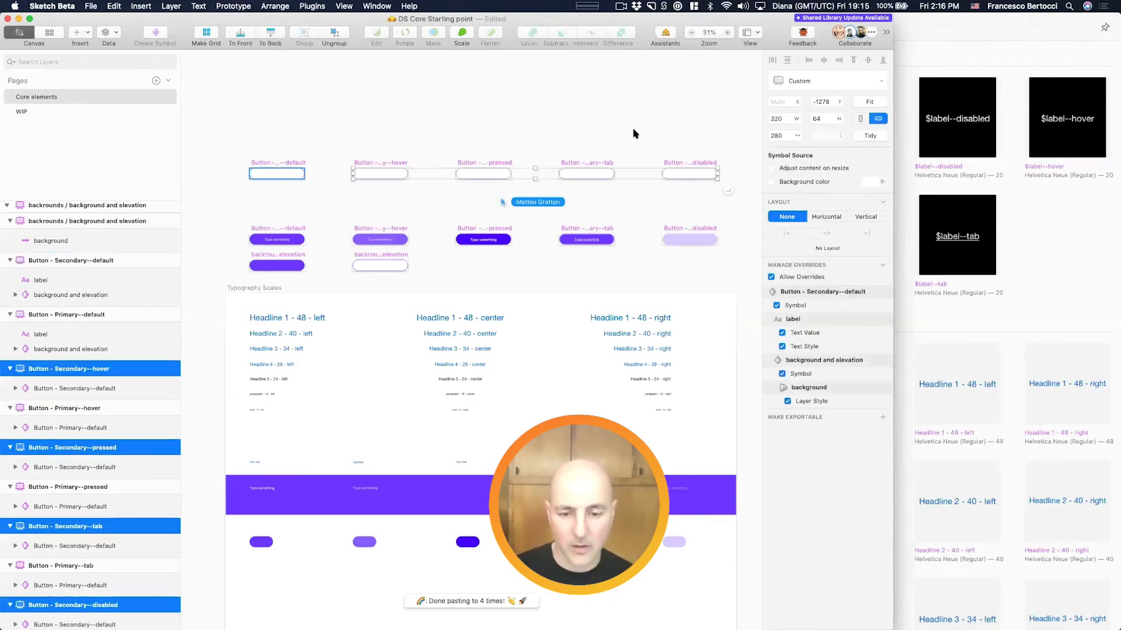
Step: Examine the nested layers of Button - Secondary--pressed and the secondary 0 swatch in Color Scales
click(16, 467)
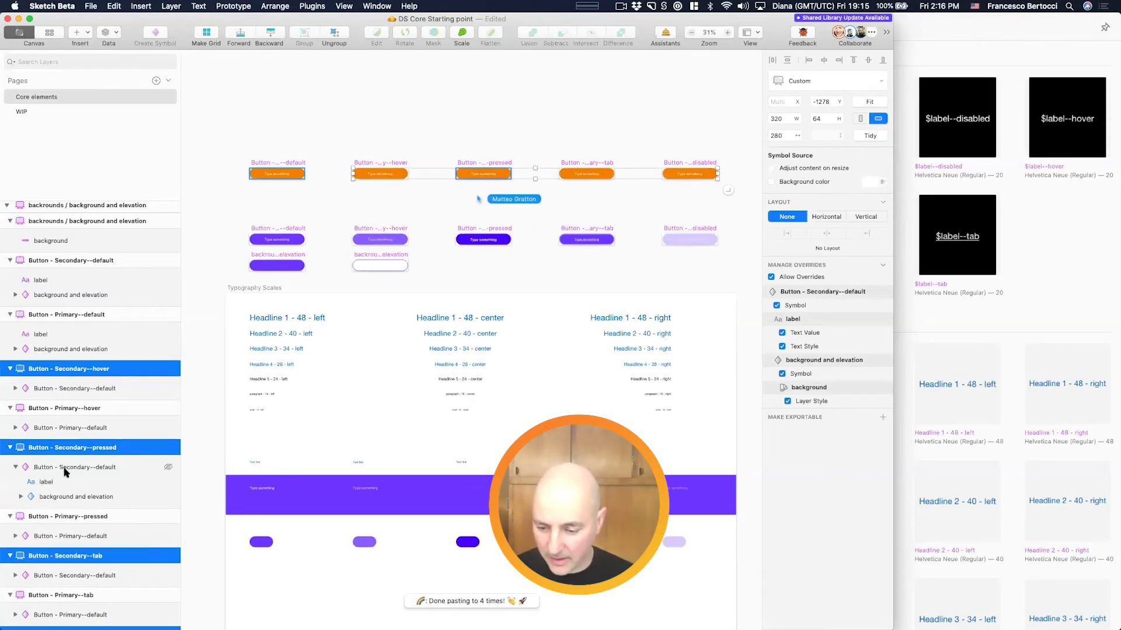
click(364, 119)
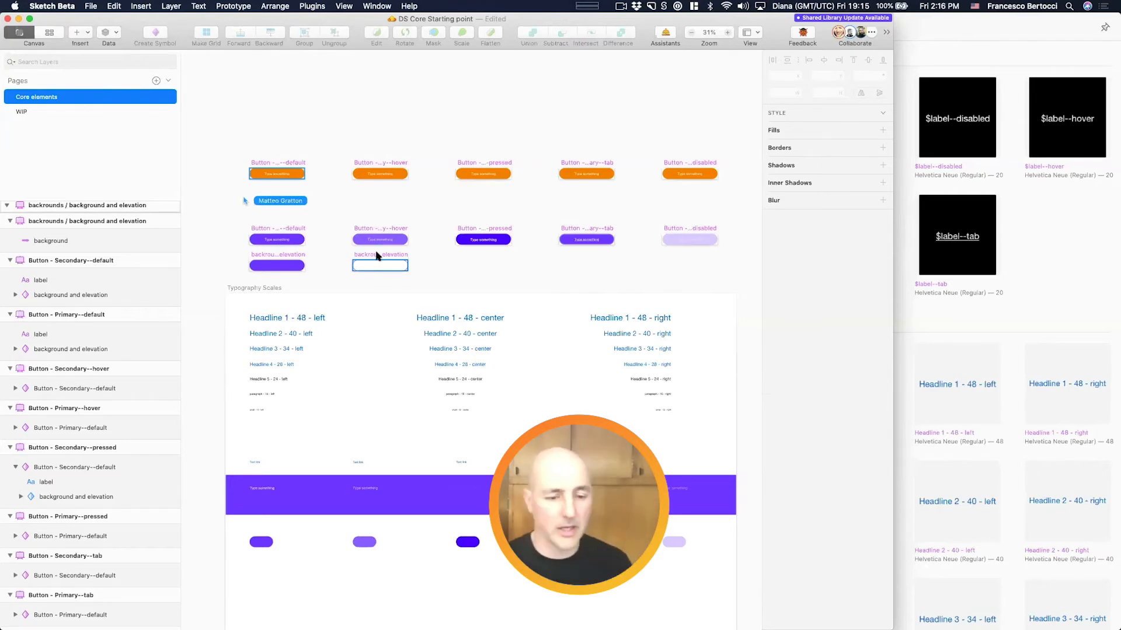
scroll(421, 163, left, 5)
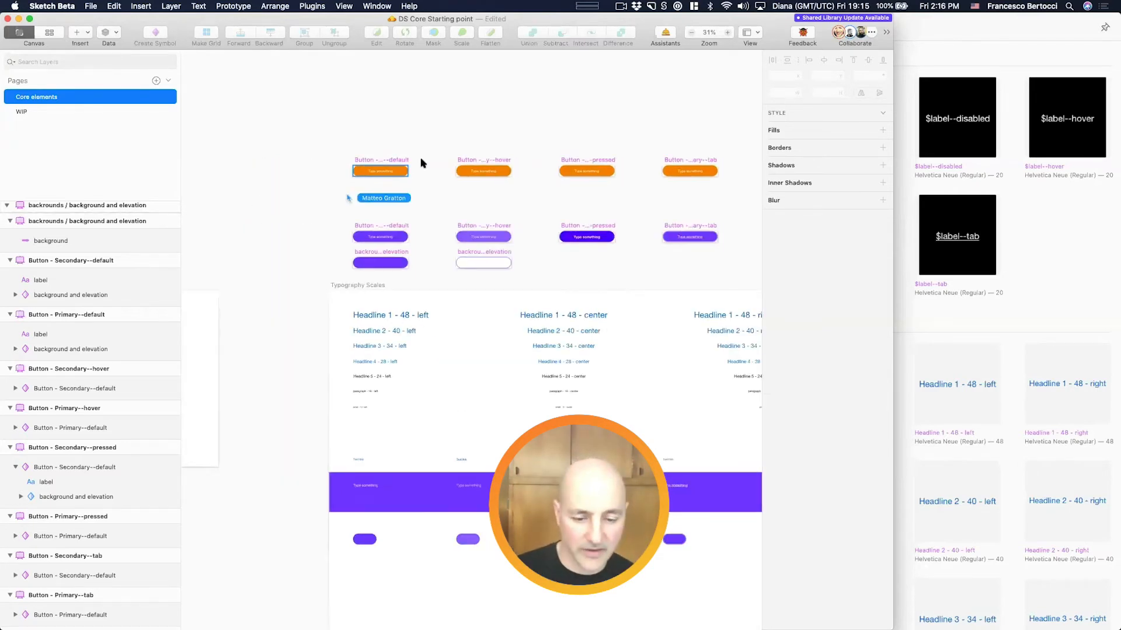
scroll(569, 363, left, 15)
scroll(542, 351, up, 5)
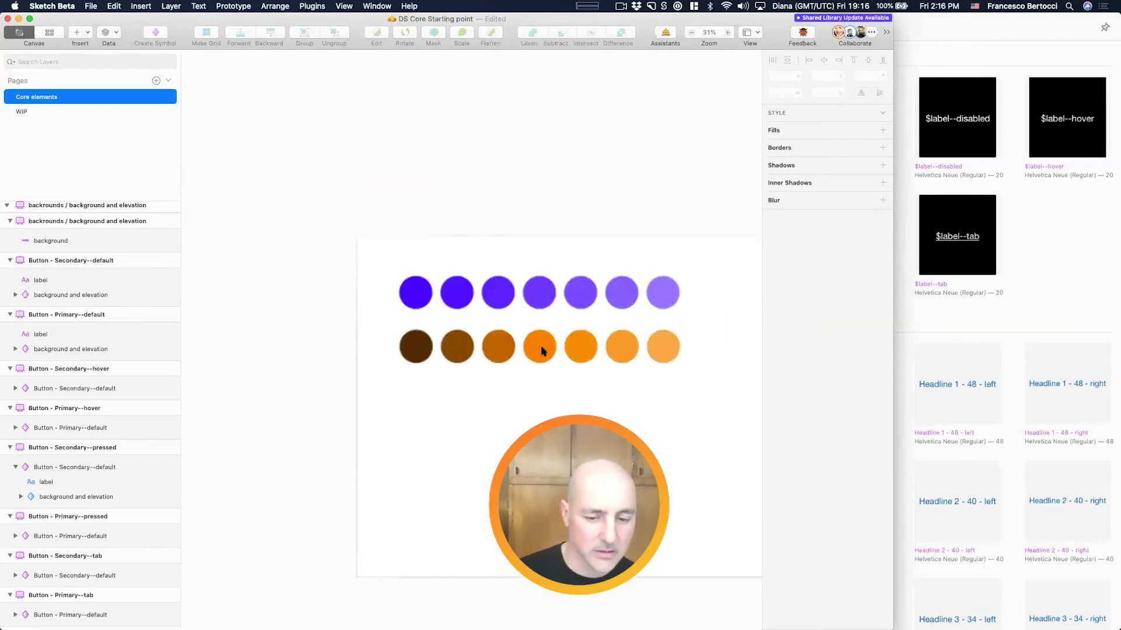
click(540, 349)
scroll(540, 349, down, 10)
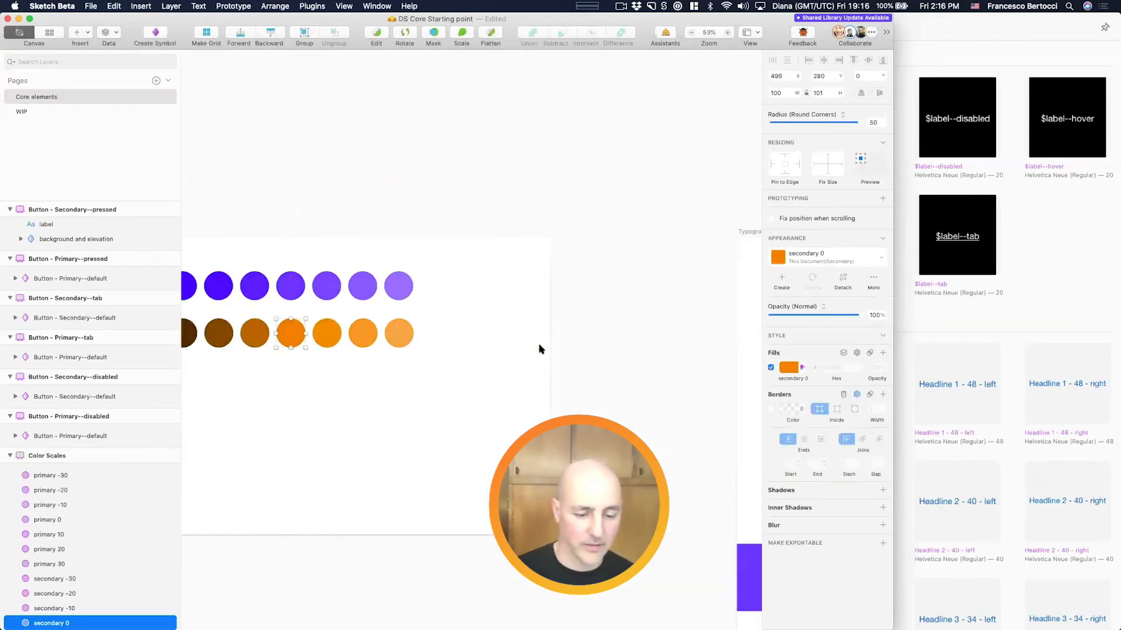
scroll(487, 362, right, 12)
scroll(488, 362, down, 3)
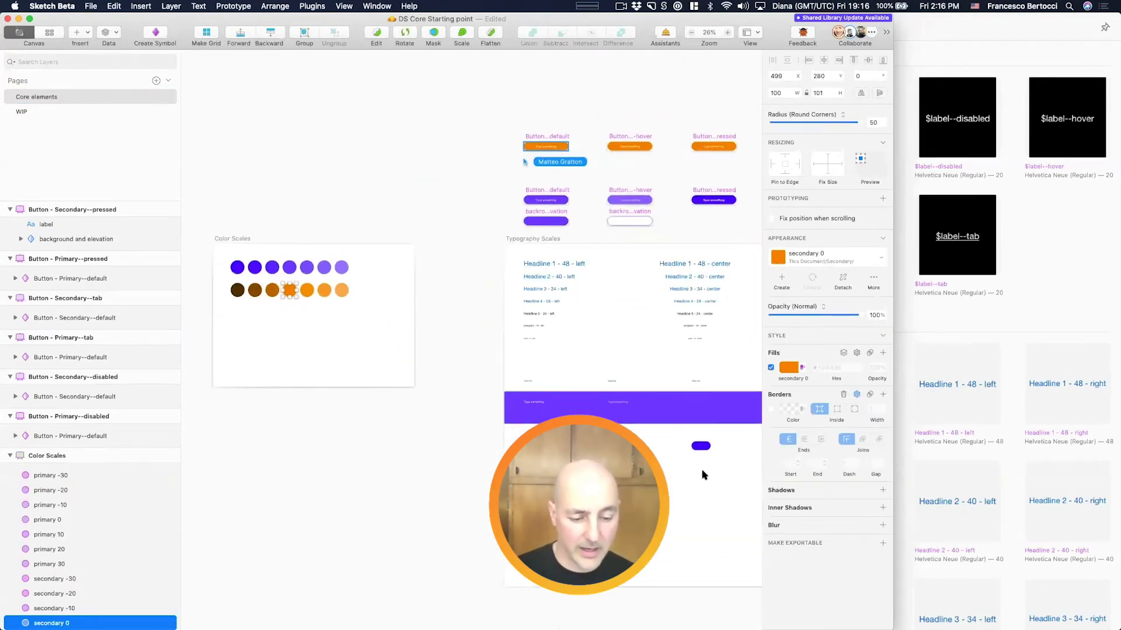
Step: Check the styles of the five $background samples below the purple band and save the document
click(332, 428)
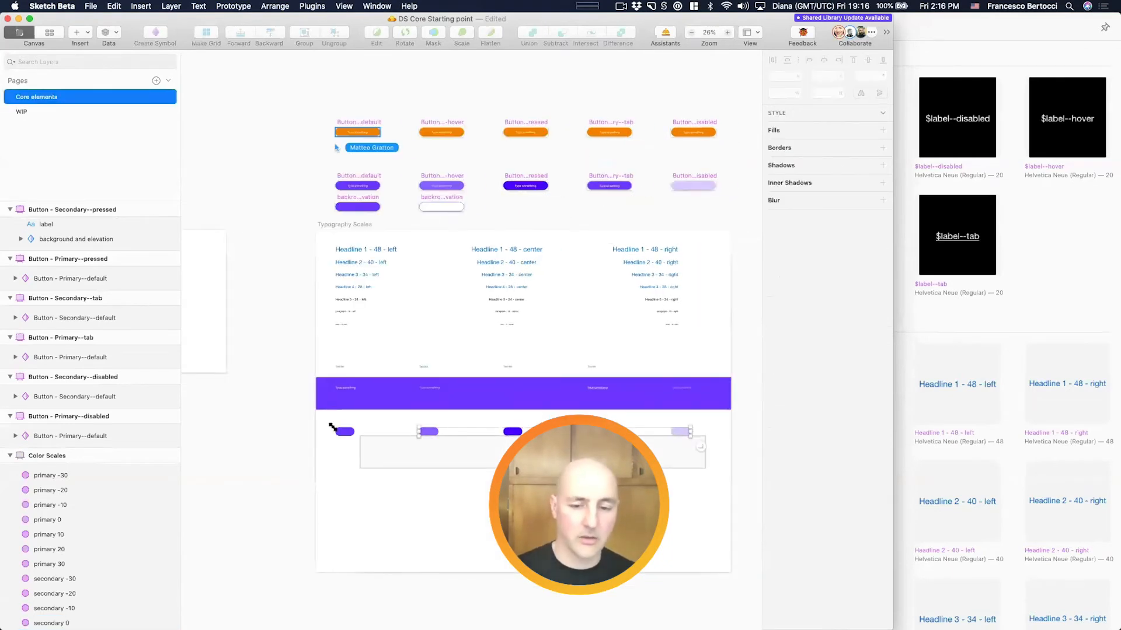
drag(705, 468, 332, 428)
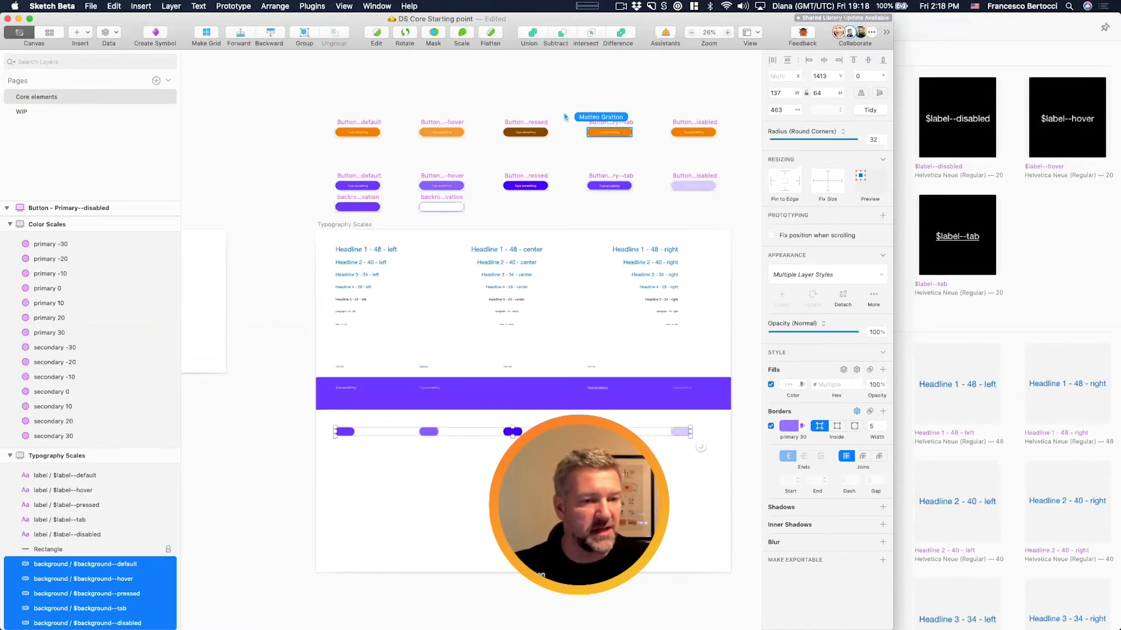
click(715, 493)
key(super+s)
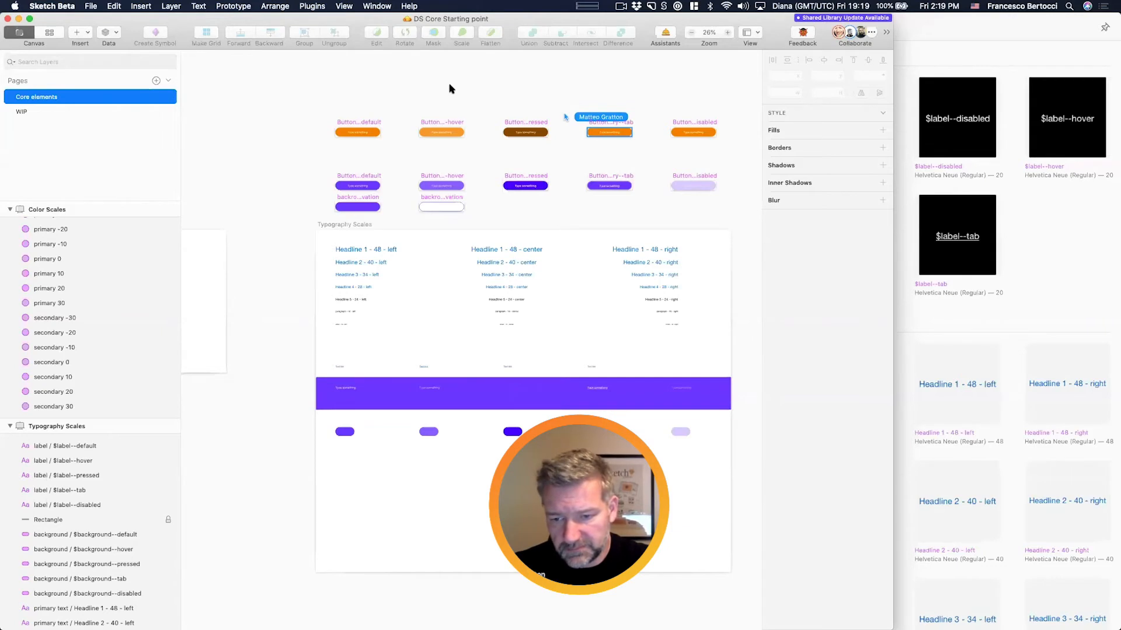
Step: Examine the default secondary and primary button symbols and the Headline 3 - 34 - left sample in Typography Scales
scroll(451, 88, up, 5)
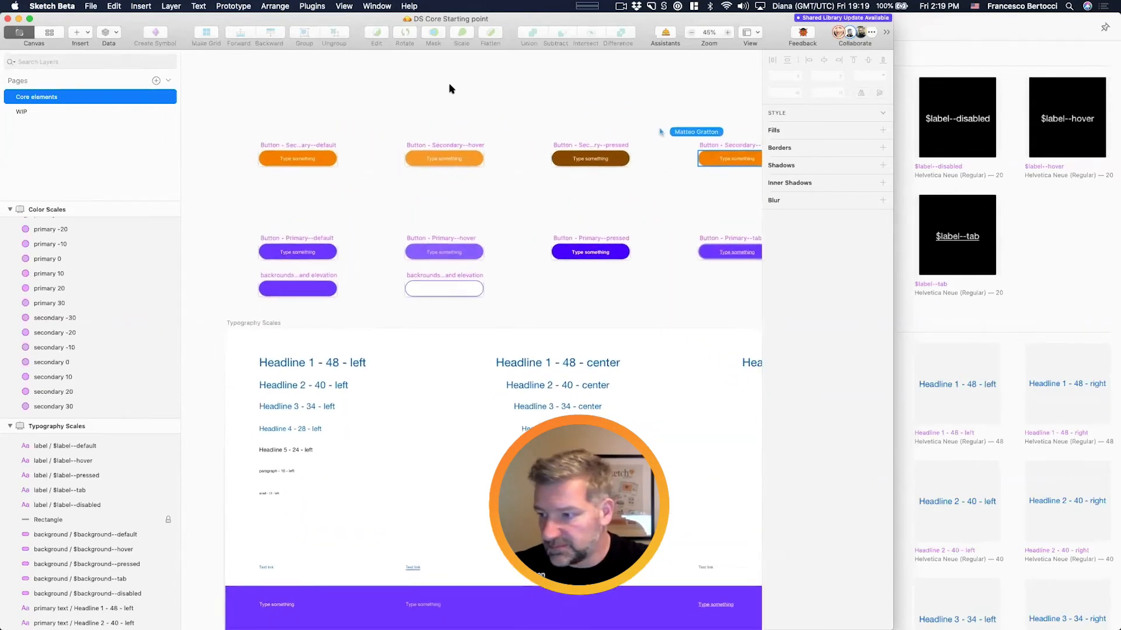
scroll(451, 89, down, 2)
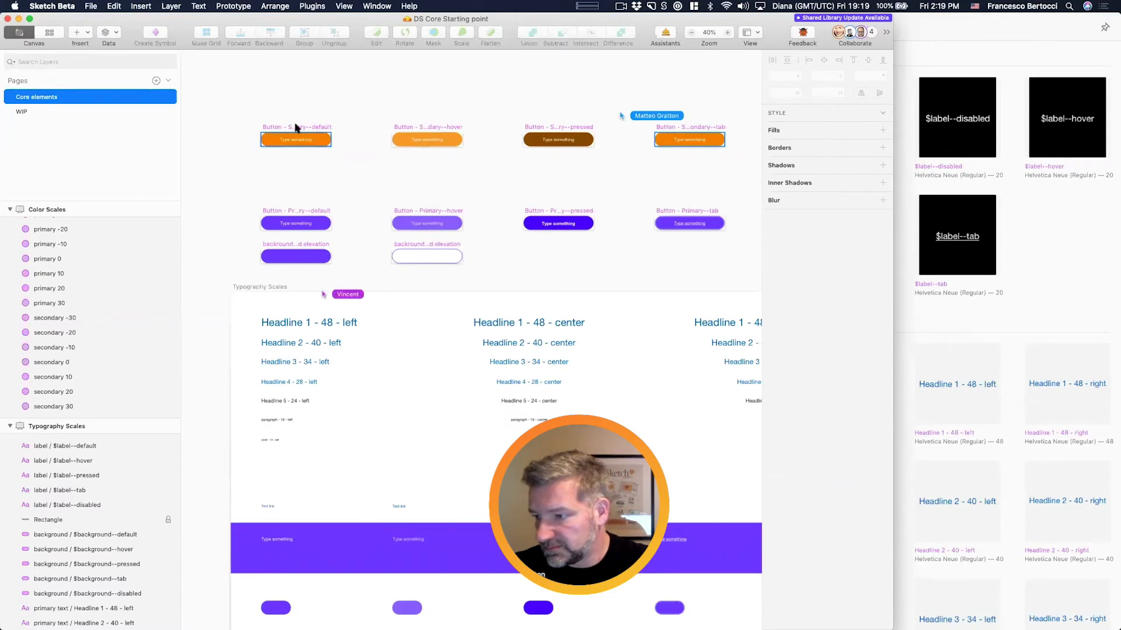
click(317, 127)
scroll(318, 129, up, 2)
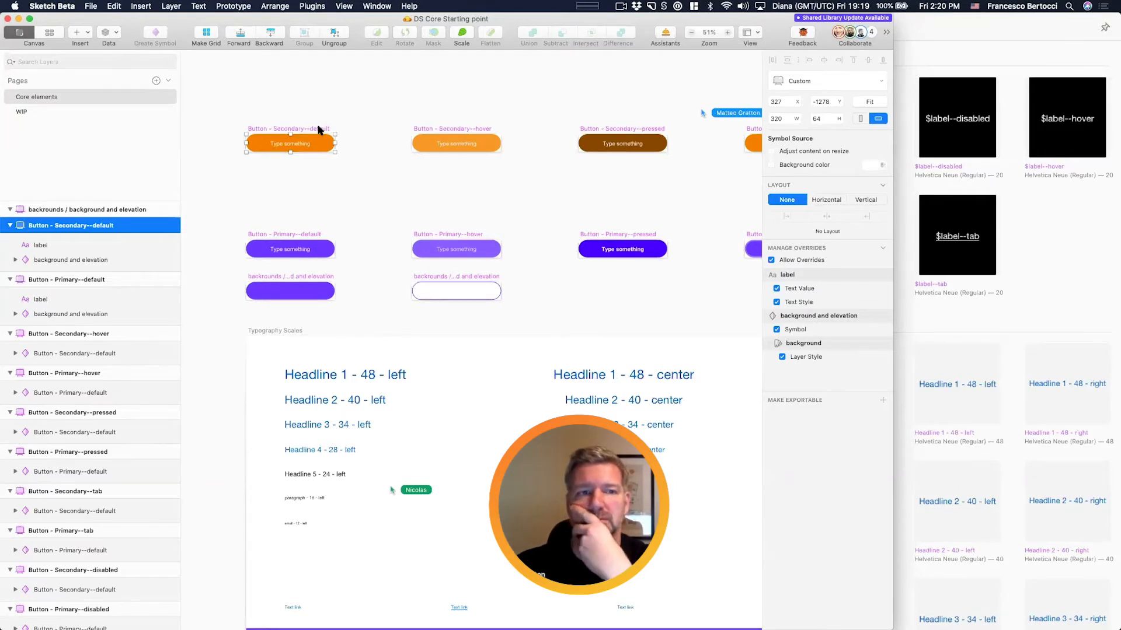
drag(225, 94, 346, 267)
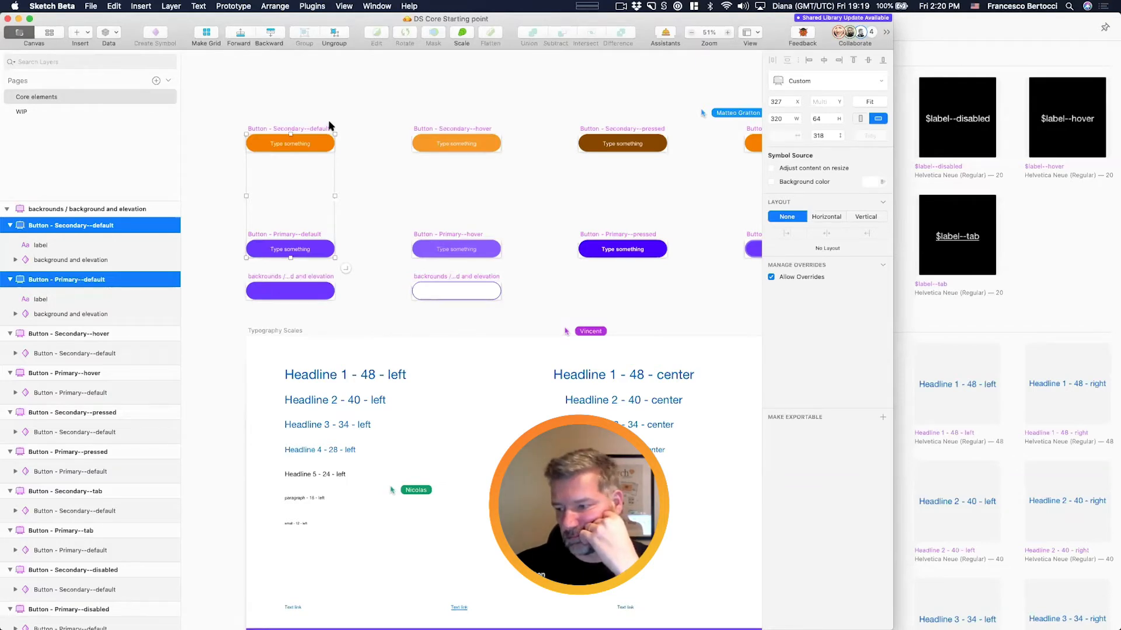
click(383, 104)
scroll(382, 103, down, 3)
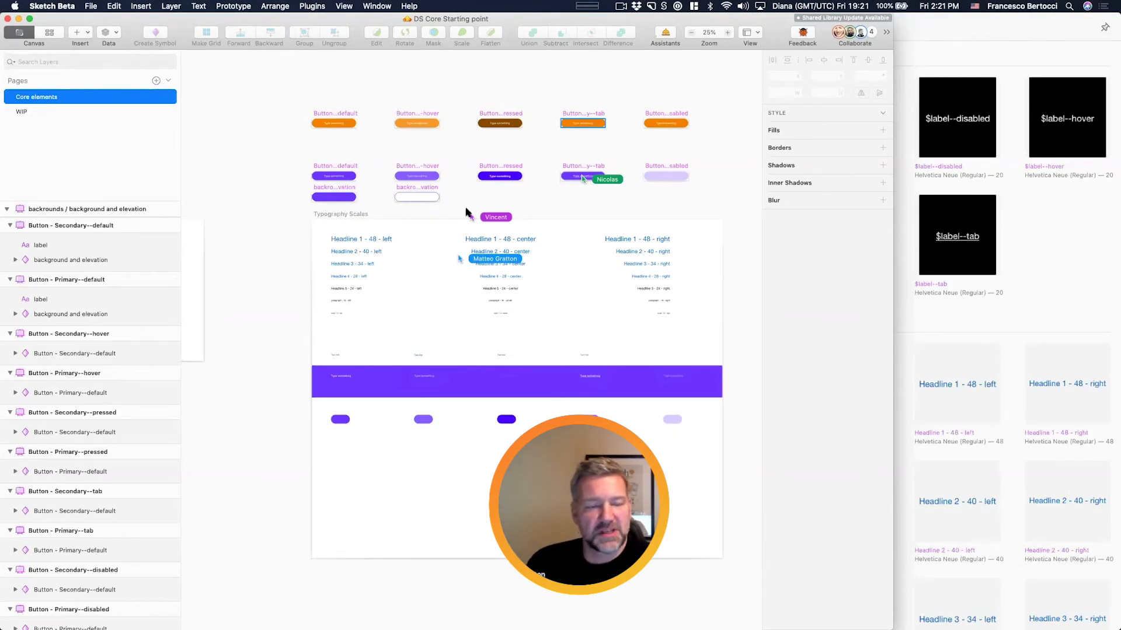
scroll(466, 212, up, 6)
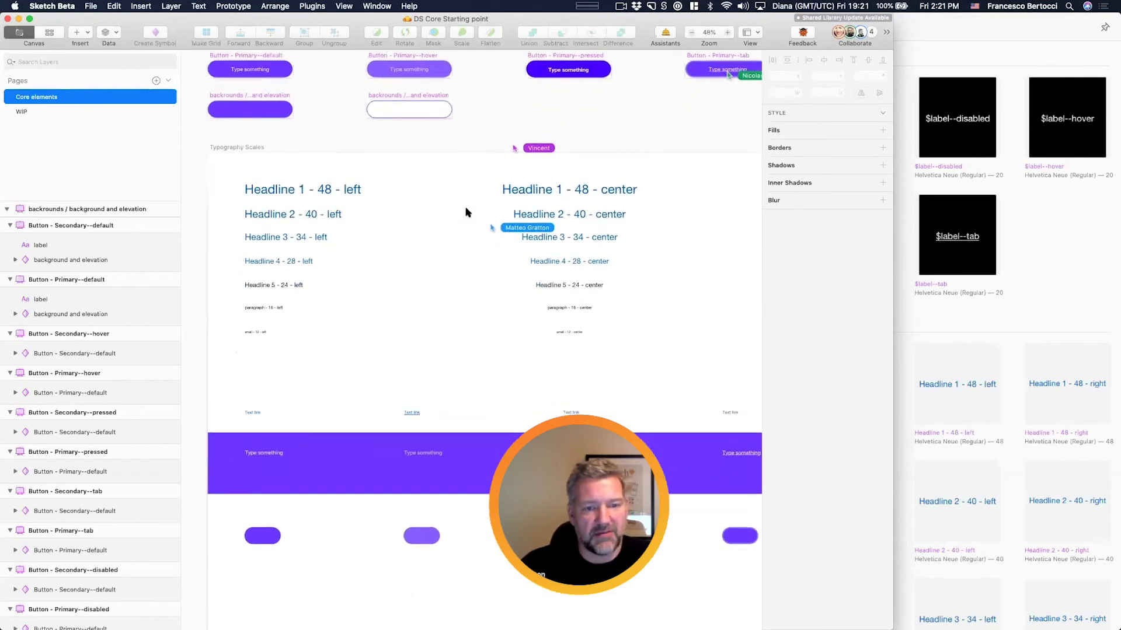
scroll(465, 212, down, 3)
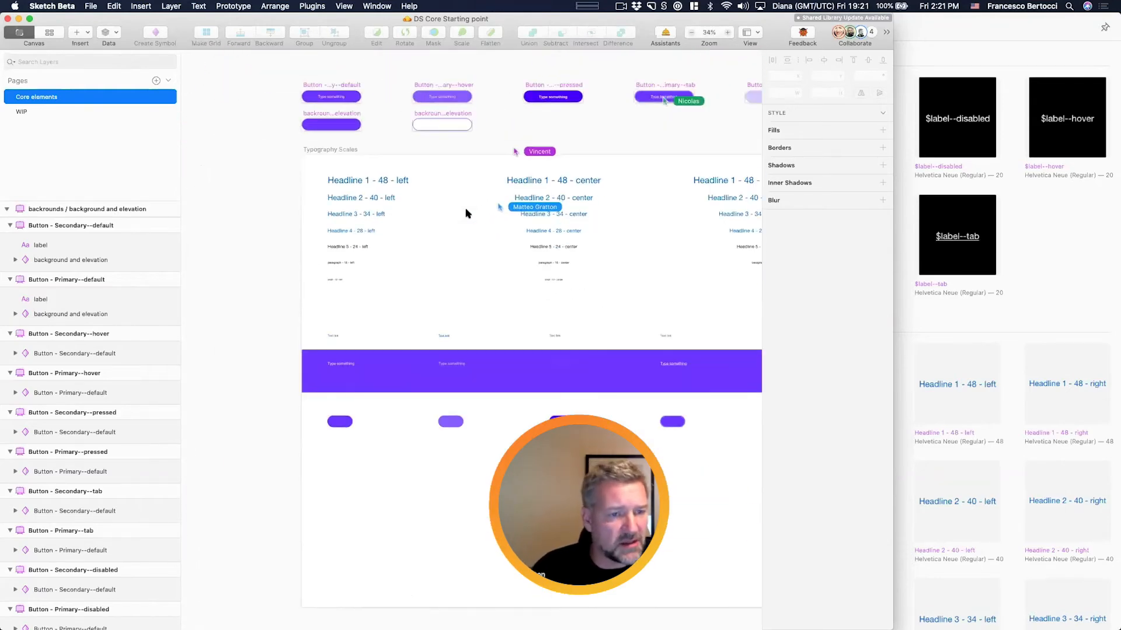
click(436, 216)
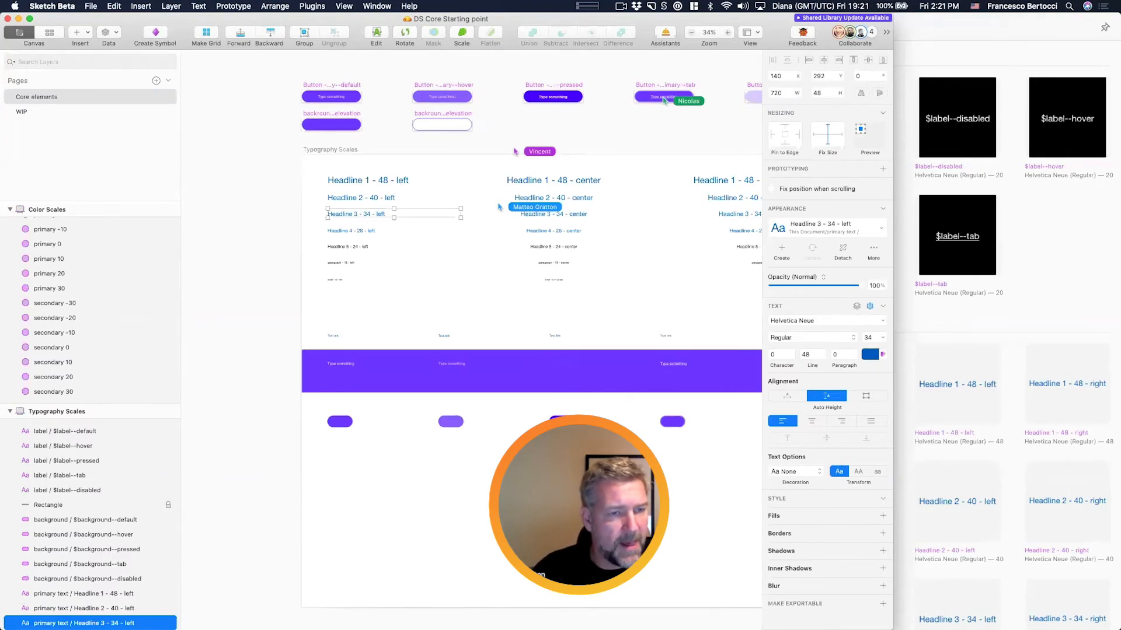
click(467, 312)
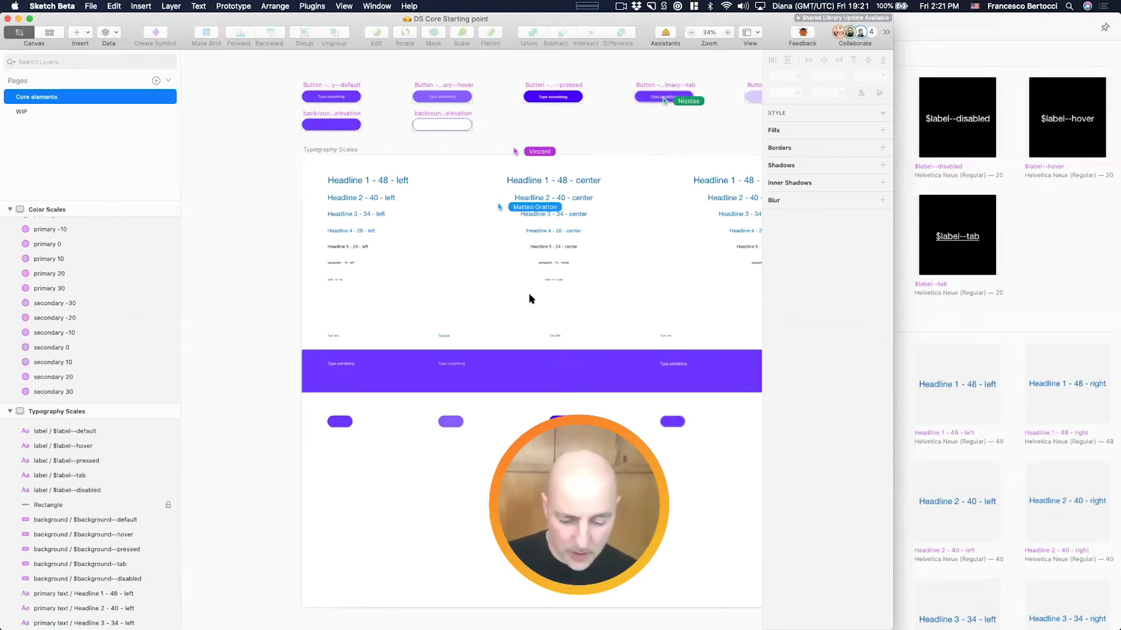
Step: Duplicate the Headline 5 - 24 - right text onto the empty canvas beside Typography Scales and align the copy left
scroll(490, 71, up, 3)
scroll(493, 74, down, 2)
scroll(493, 74, up, 3)
scroll(492, 74, right, 3)
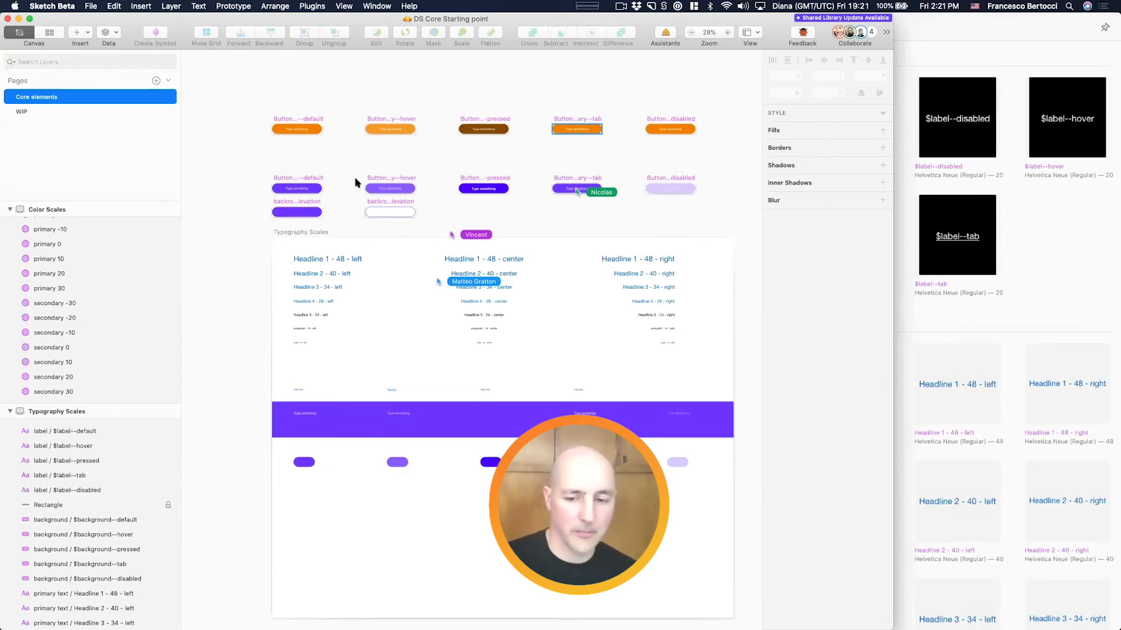
scroll(355, 182, up, 3)
scroll(356, 182, left, 2)
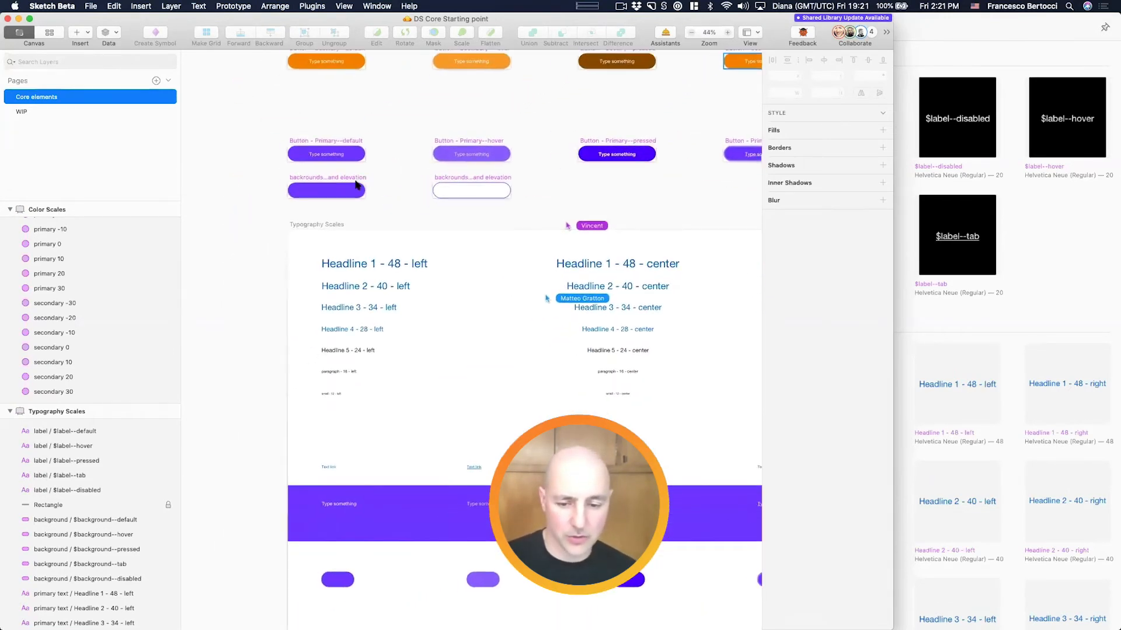
scroll(463, 245, down, 4)
drag(478, 263, 663, 266)
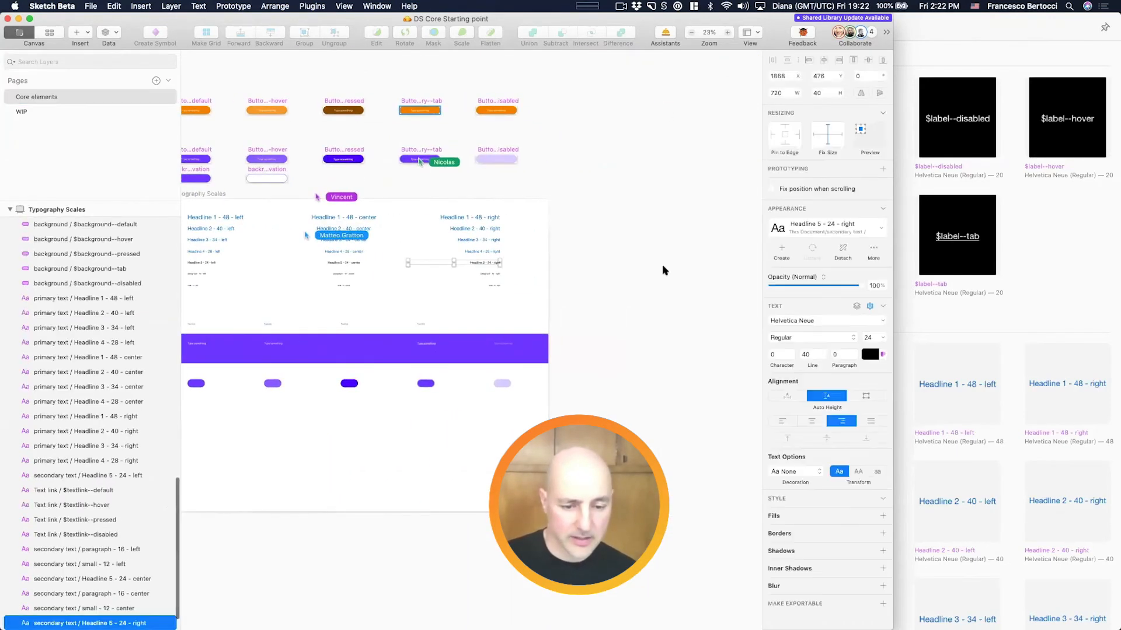
scroll(663, 266, right, 3)
click(782, 342)
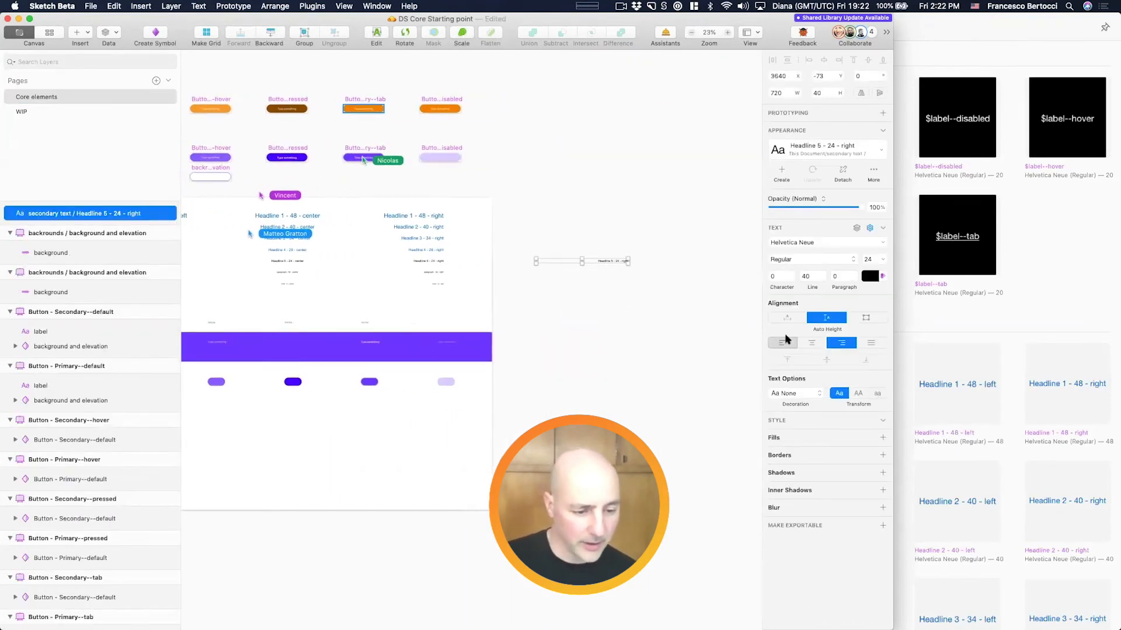
Step: Draw an artboard around the duplicated headline text and place the text about 124 px from the artboard's left and top edges
scroll(618, 240, up, 3)
key(a)
drag(405, 142, 737, 575)
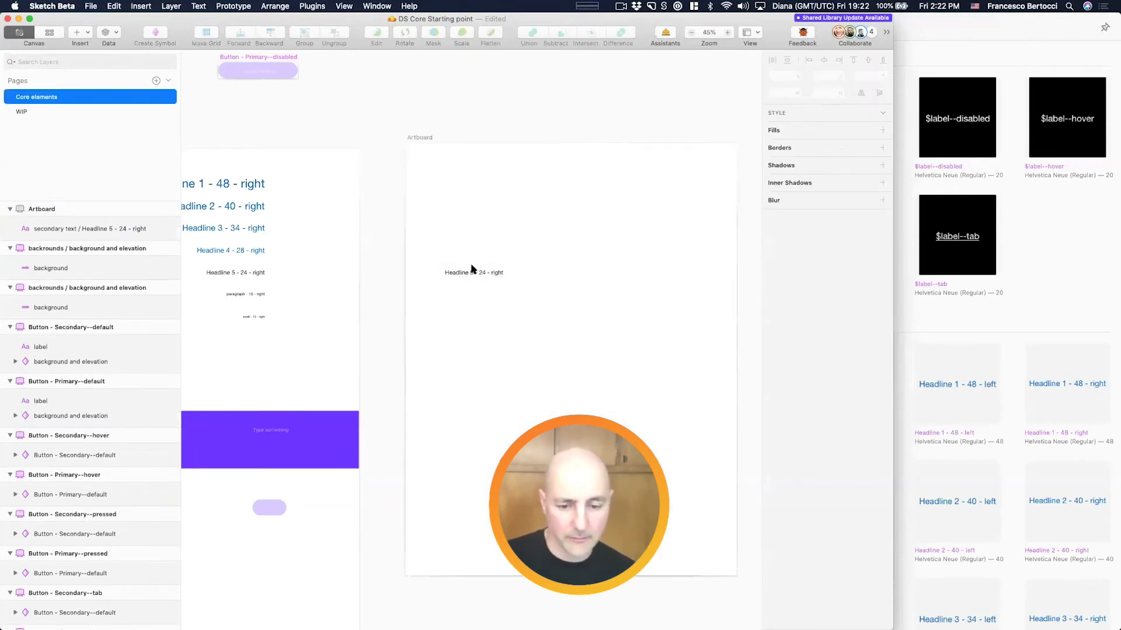
drag(476, 271, 463, 179)
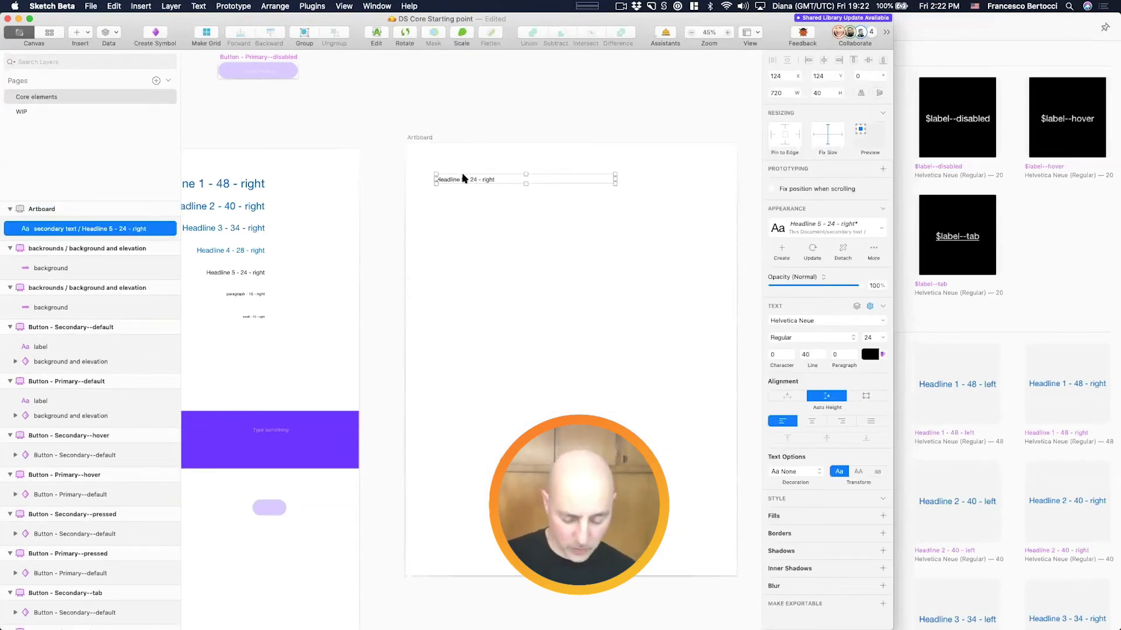
Step: Rename the duplicated text layer as Body and replace its text with "Typography"
key(super+r)
text(Body)
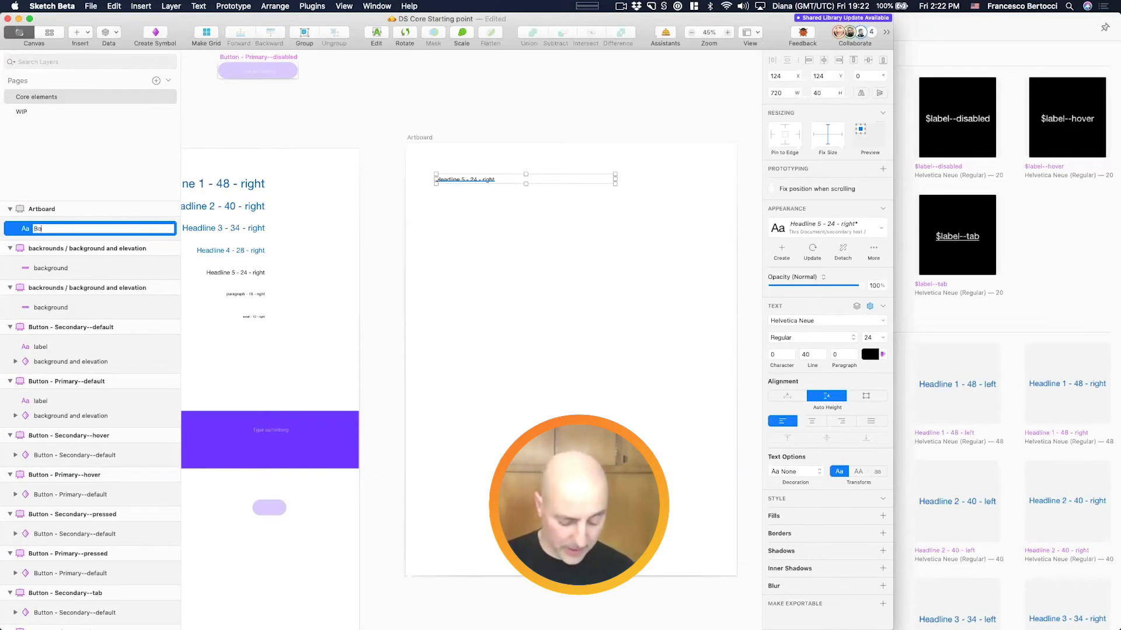
key(Return)
double_click(454, 182)
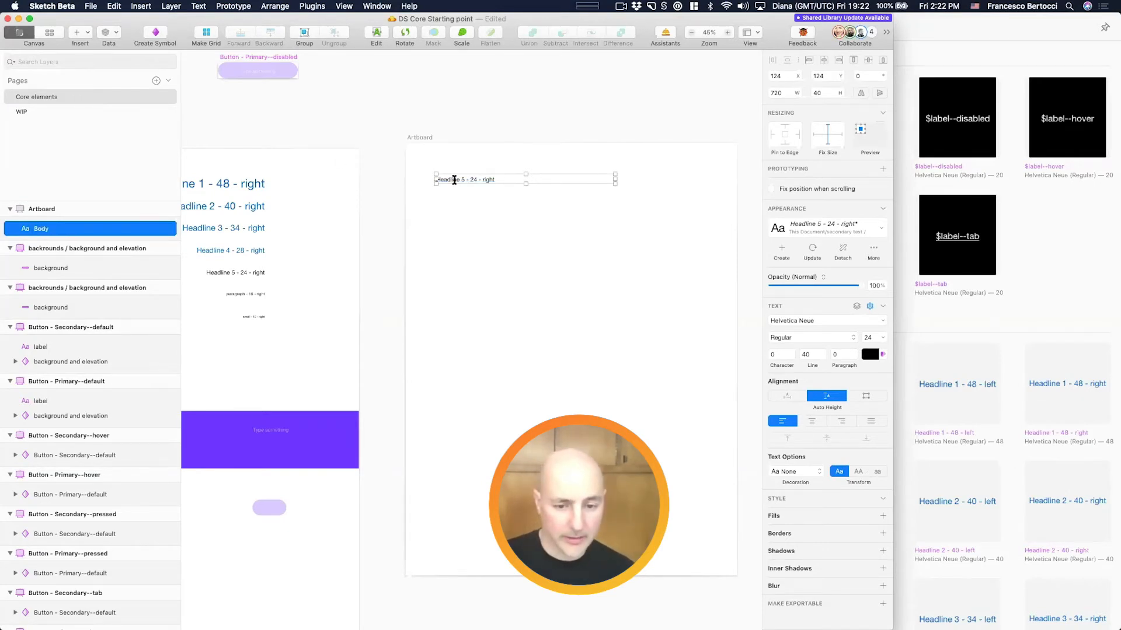
key(super+a)
key(BackSpace)
text(Typography)
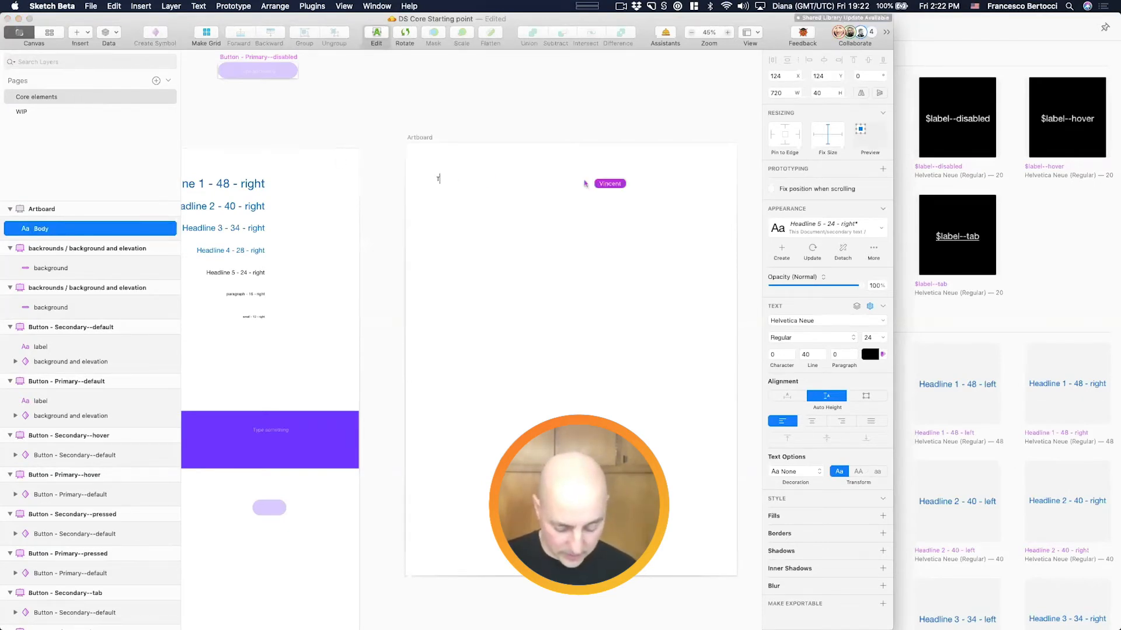
click(513, 121)
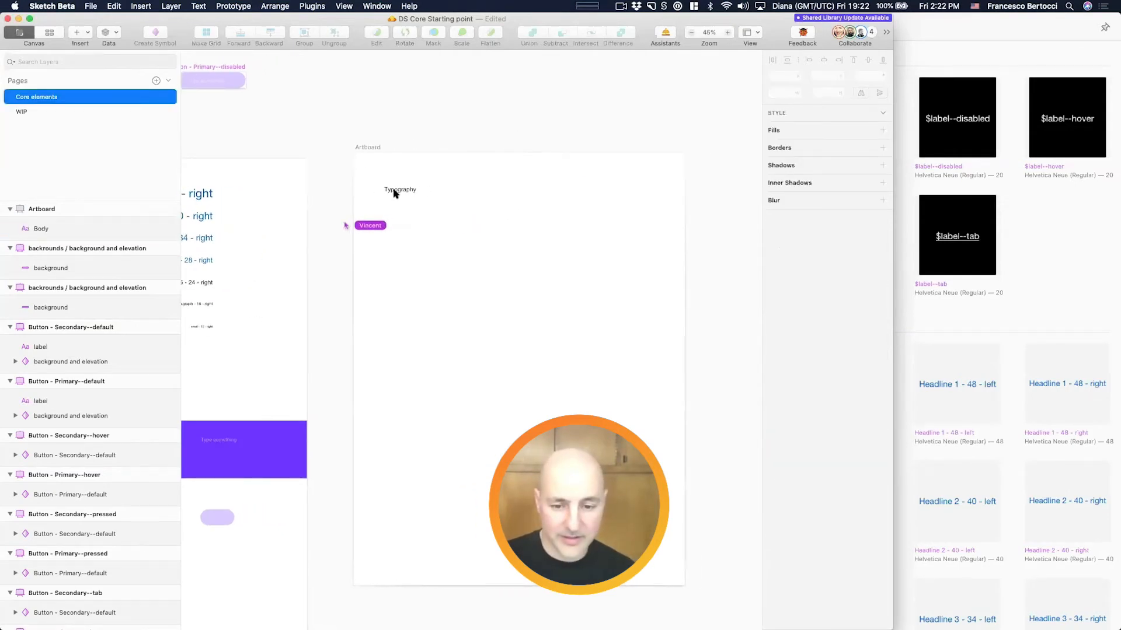
Step: Detach the "Typography" text on the new artboard from its Headline 5 - 24 - right text style
click(390, 187)
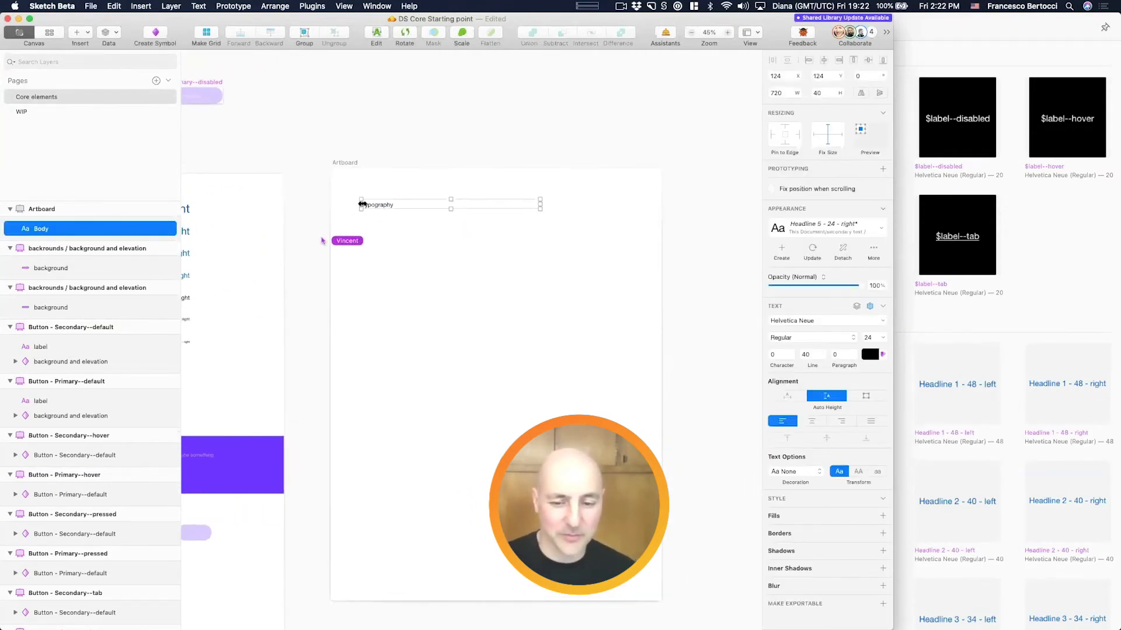
scroll(359, 202, up, 5)
scroll(336, 230, down, 3)
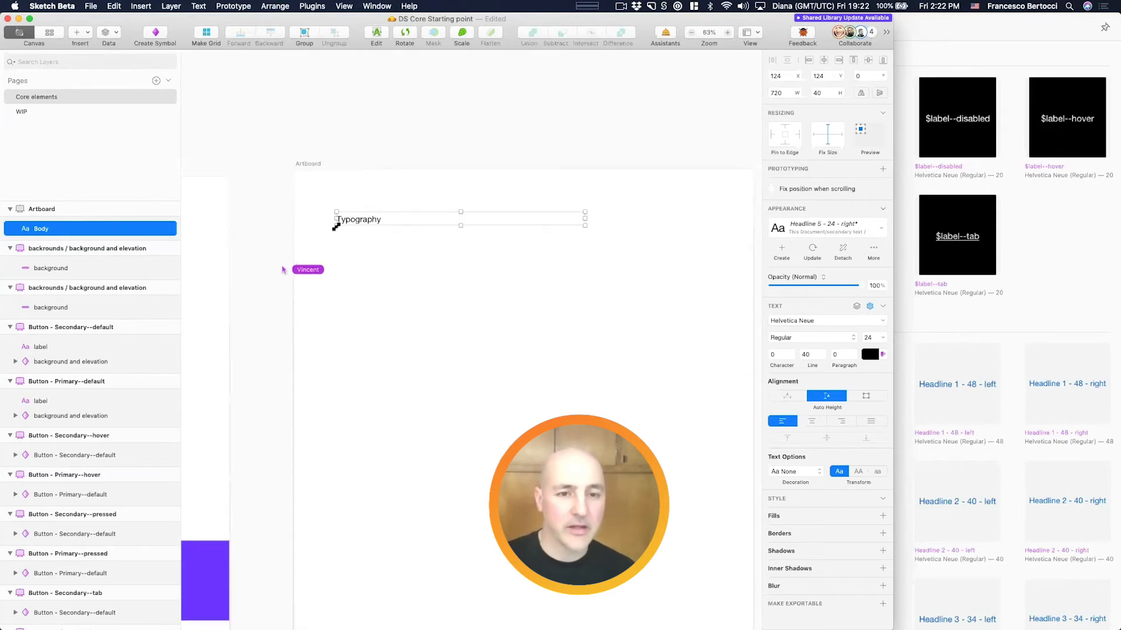
click(304, 167)
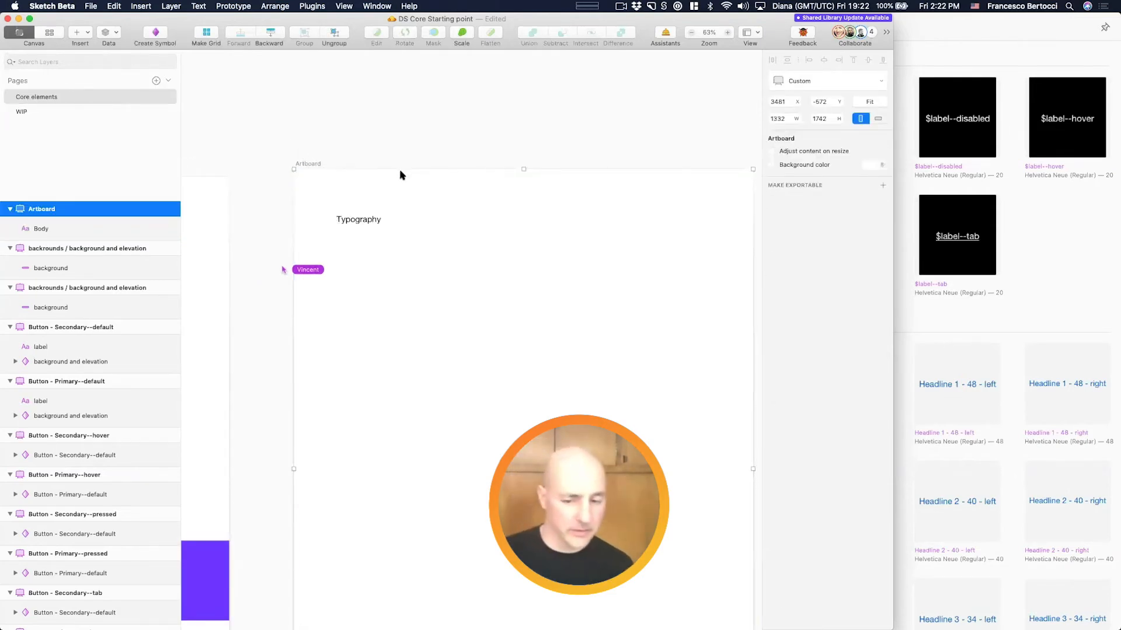
click(360, 219)
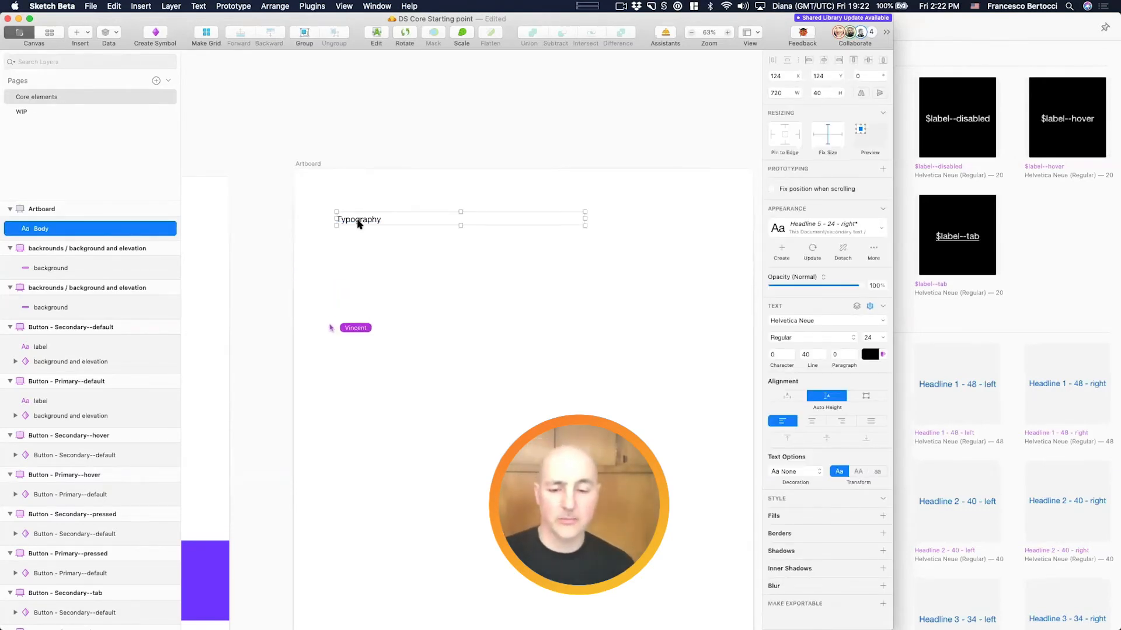
click(845, 247)
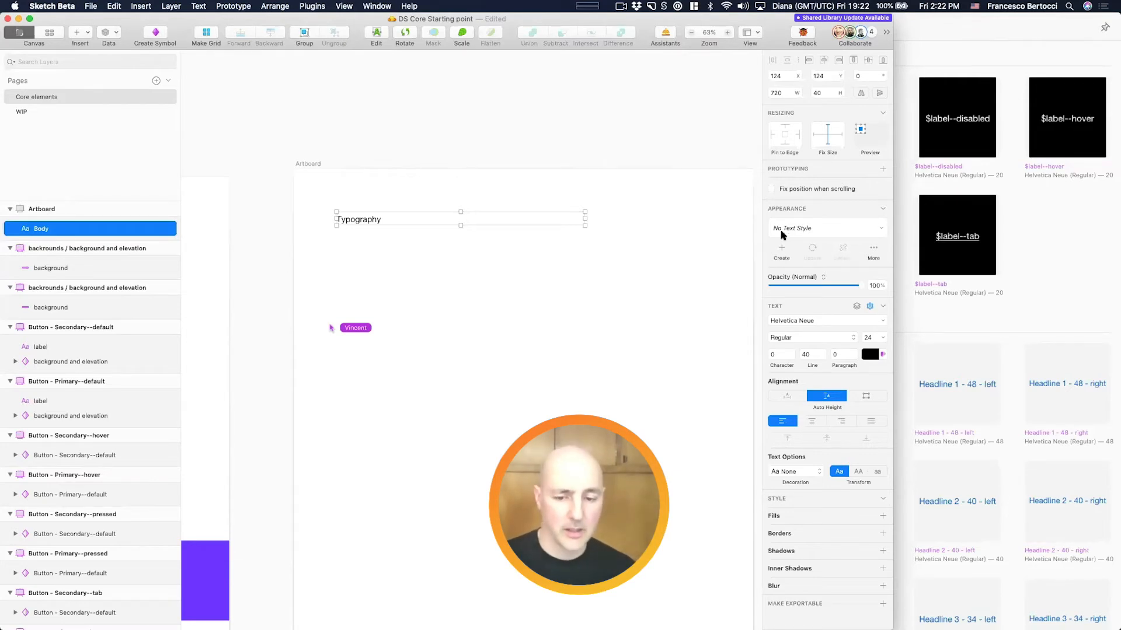
Step: Try FreeFlow's Batch Create Typography Scale with the "Typography" text as the base, and undo the generated text layers
click(321, 10)
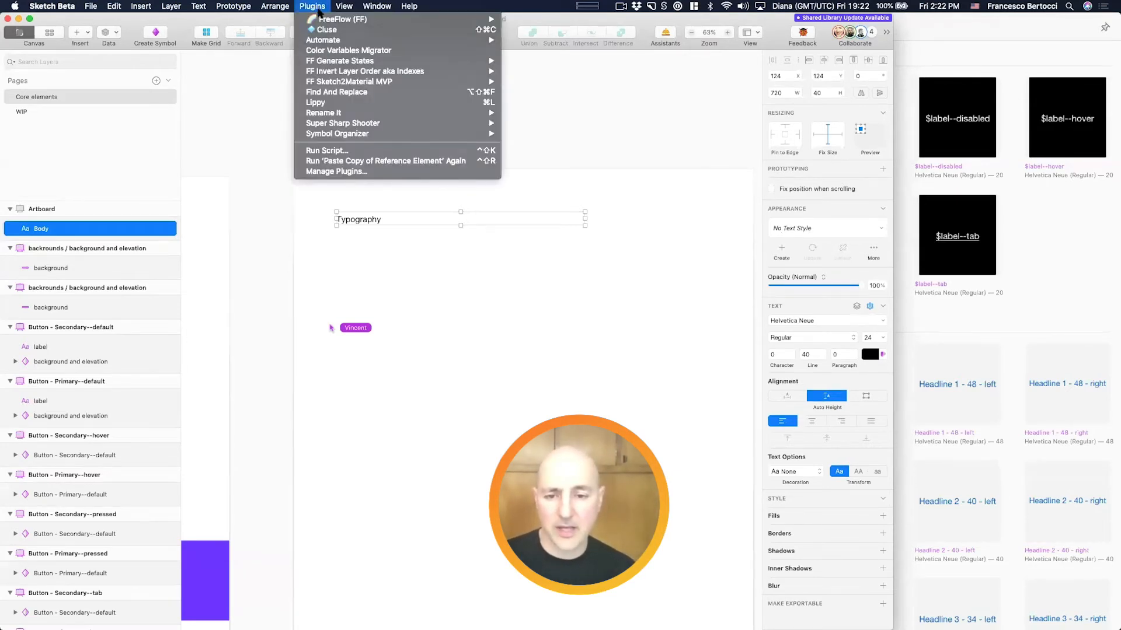
mouse_move(324, 19)
mouse_move(602, 148)
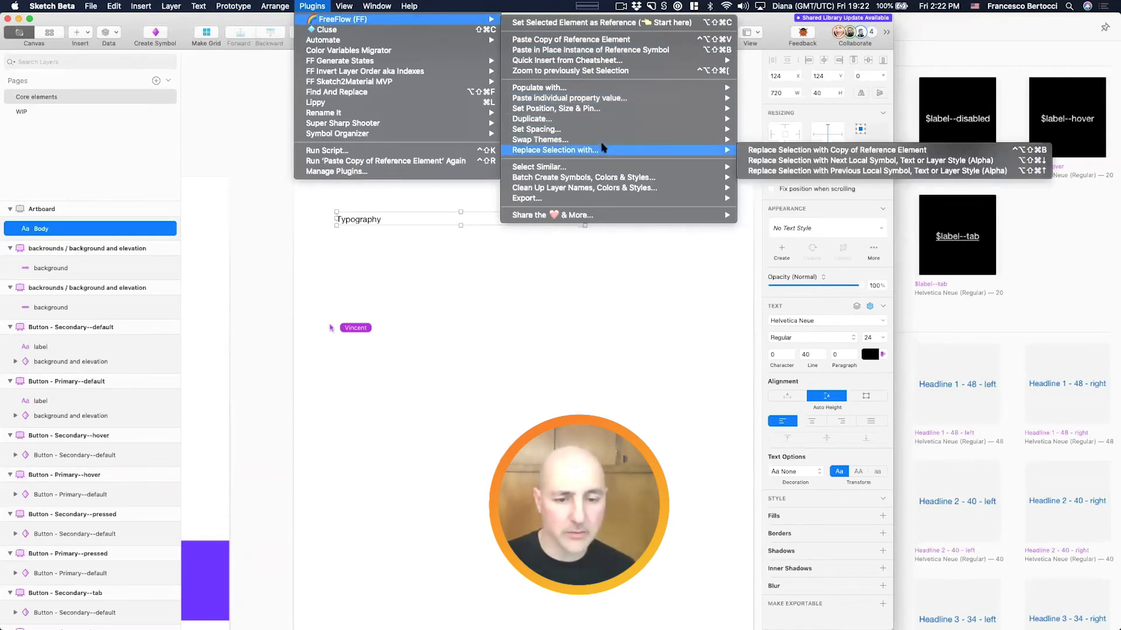
mouse_move(610, 179)
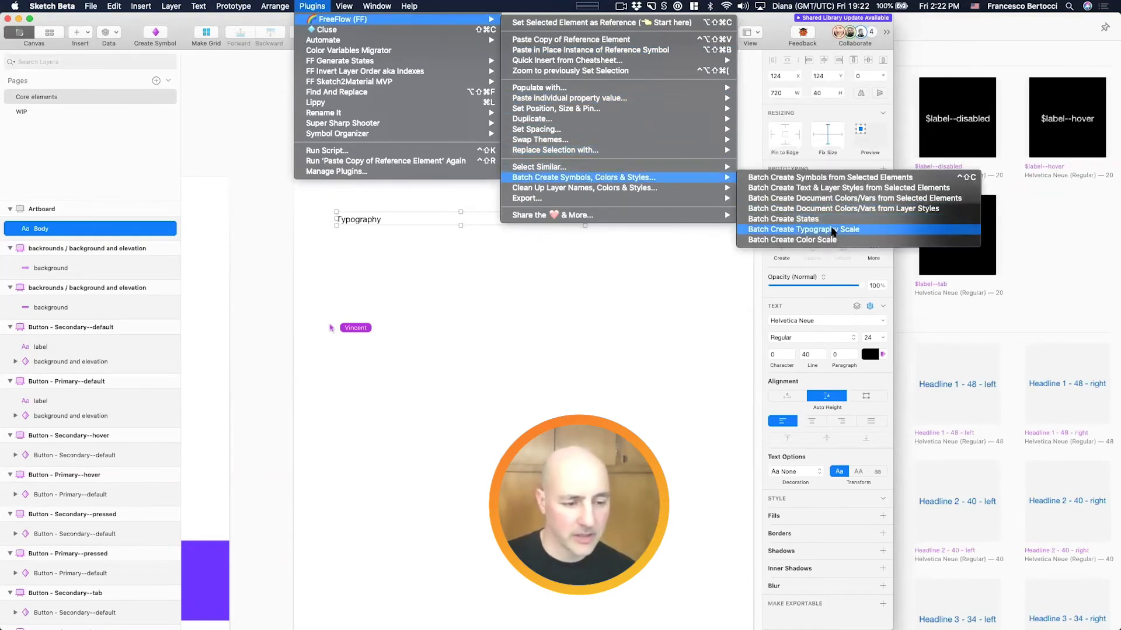
click(833, 232)
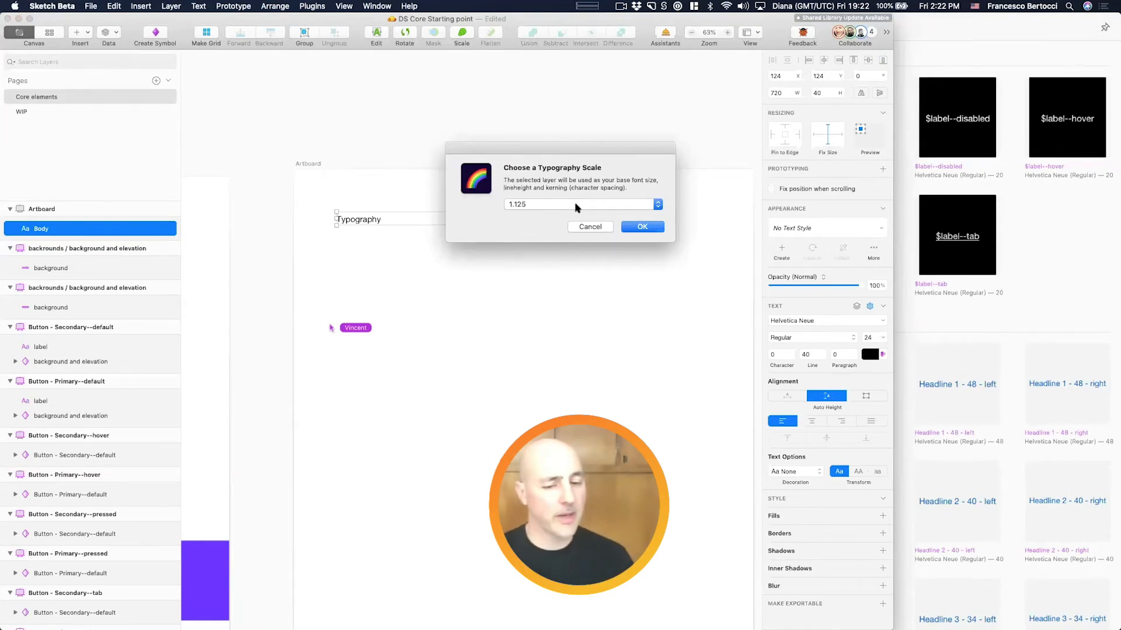
click(576, 205)
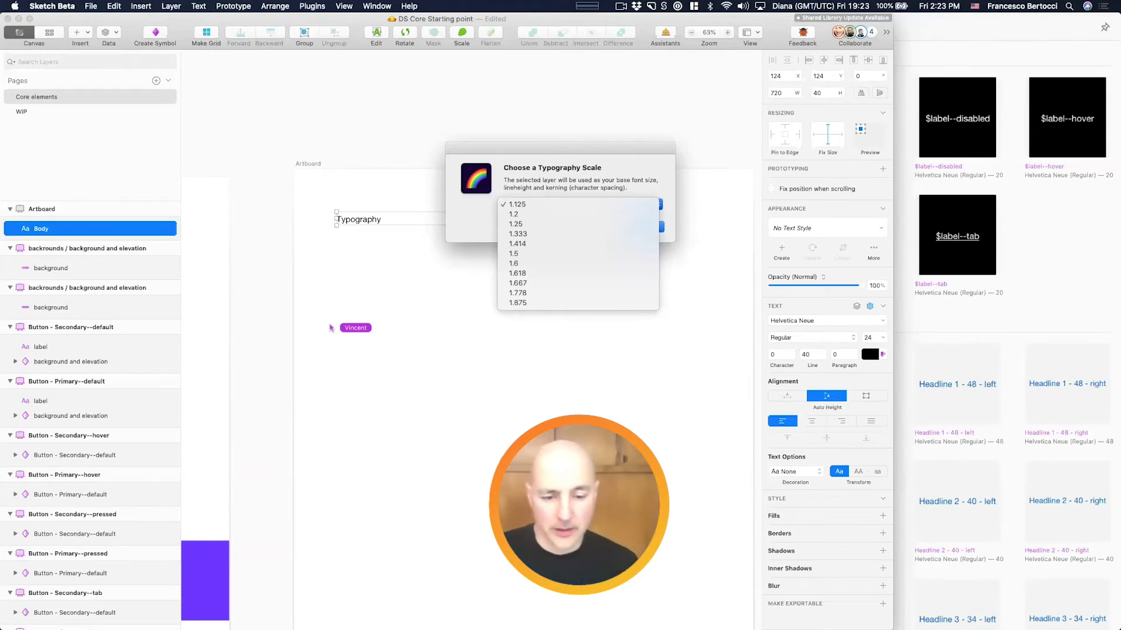
click(592, 223)
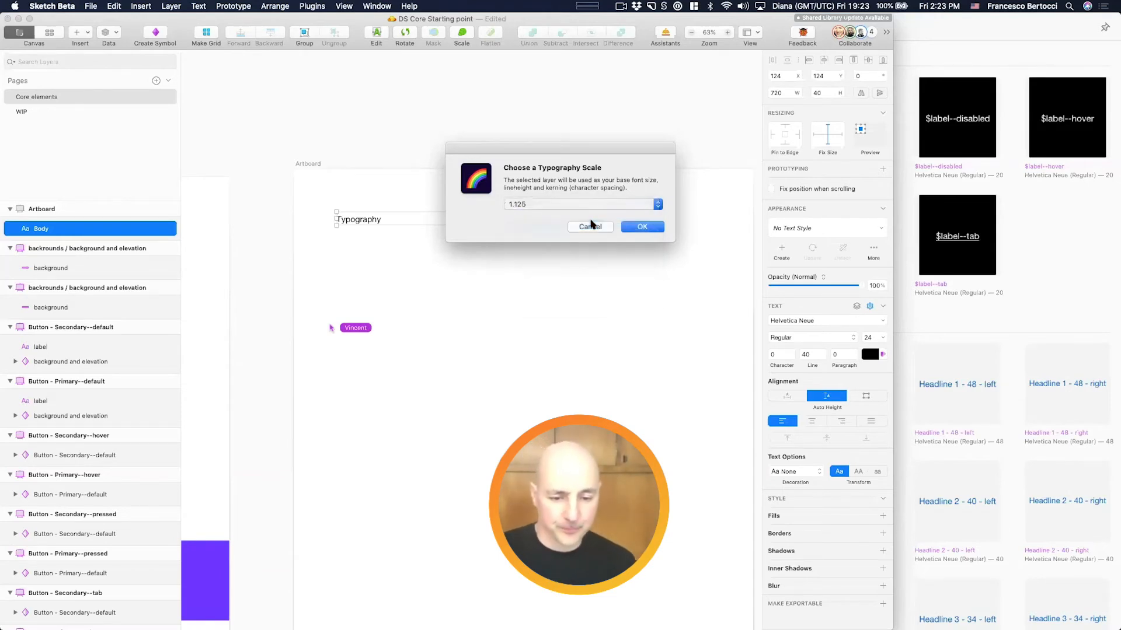
click(642, 227)
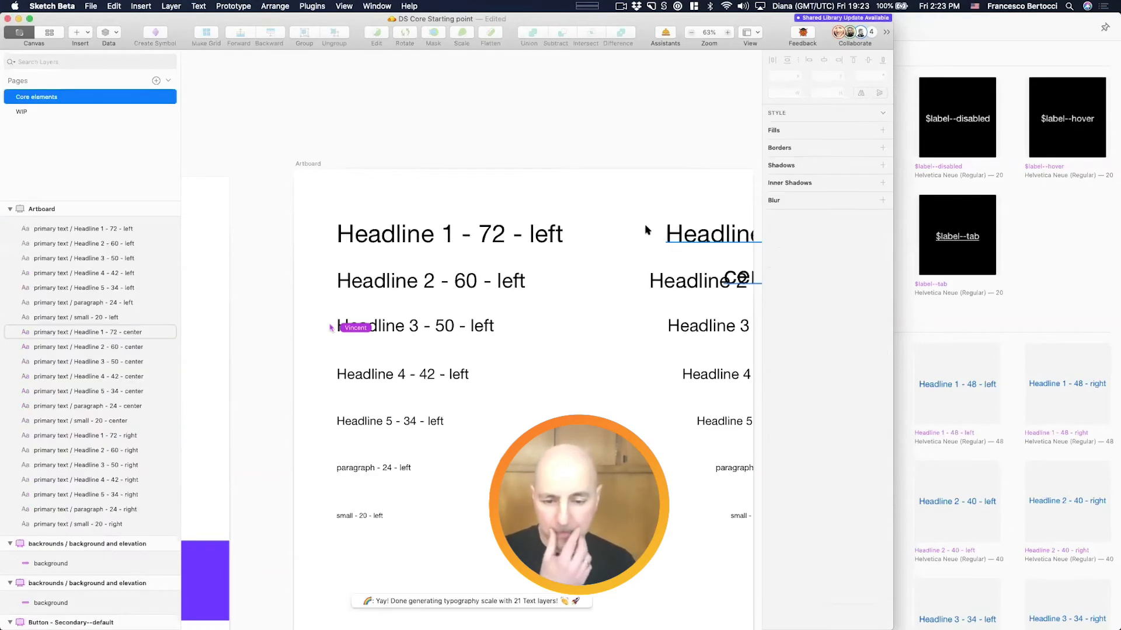
scroll(645, 229, down, 3)
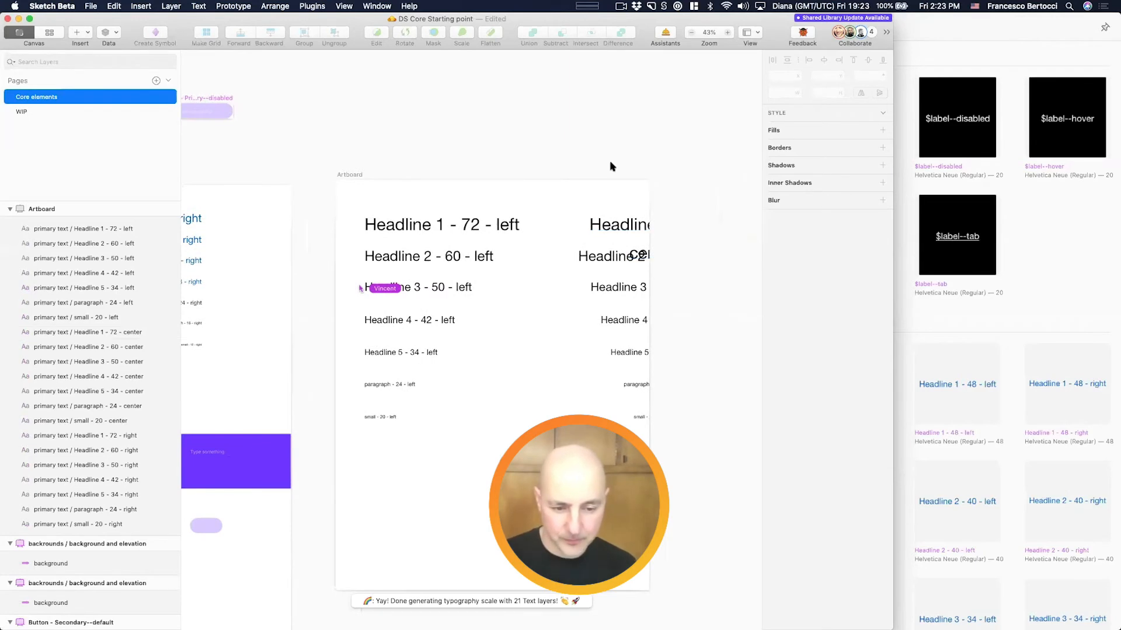
key(super+z)
Step: Move the new artboard down to Y -549, level with the top edge of the neighbouring typography artboard
click(435, 153)
click(331, 170)
scroll(330, 170, left, 10)
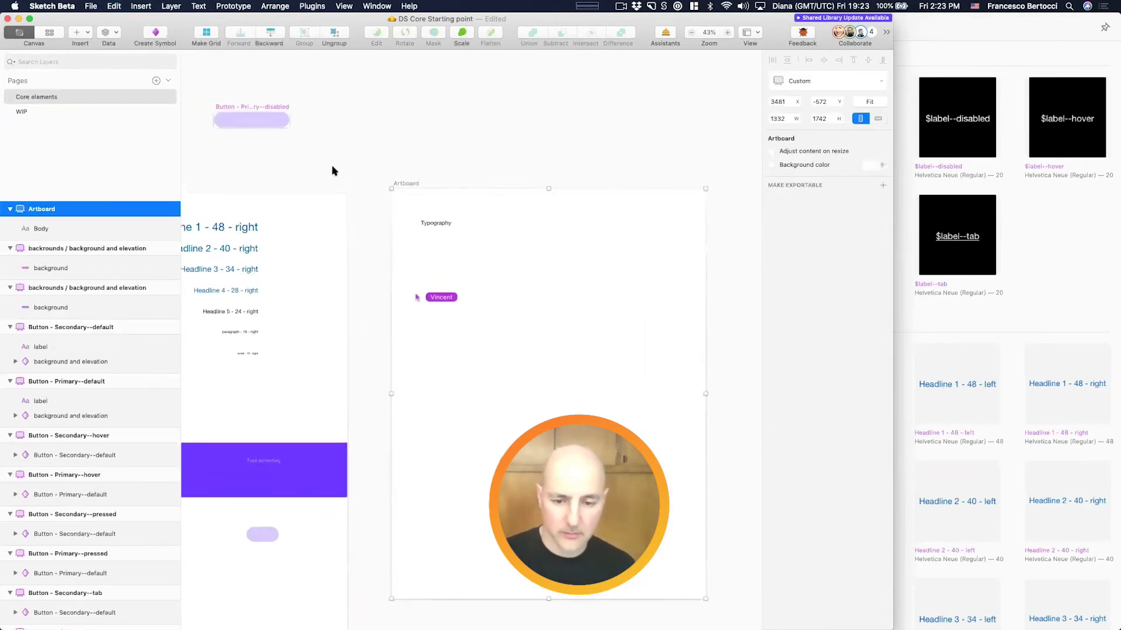
drag(570, 183, 572, 189)
scroll(570, 189, left, 5)
scroll(570, 188, down, 5)
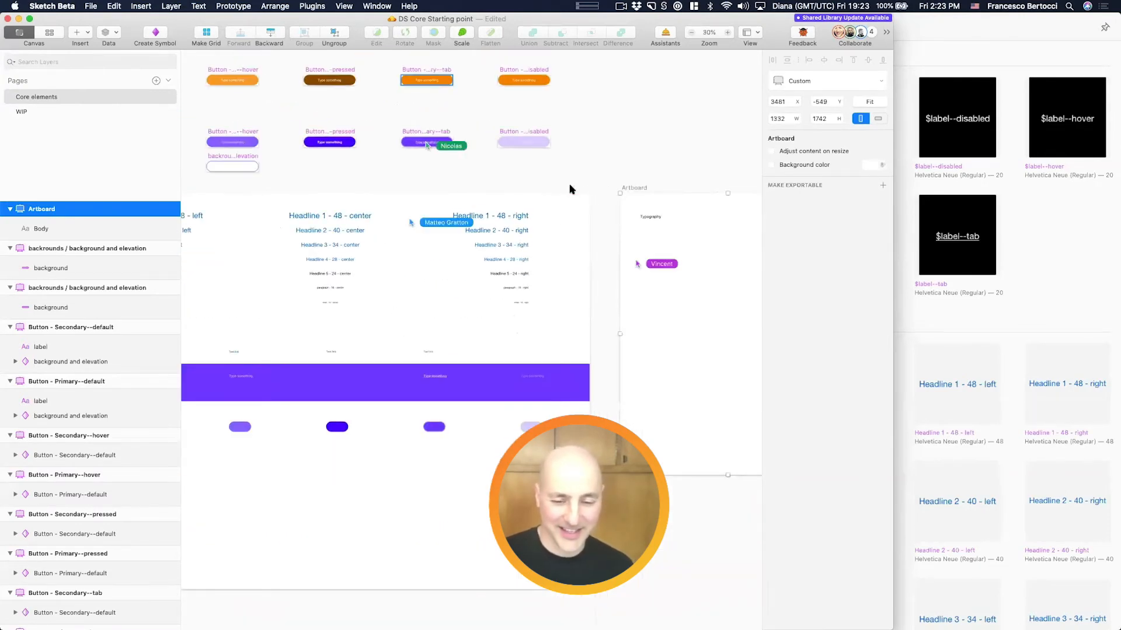
Step: Widen the artboard that holds the Typography text by extending its right edge
scroll(570, 189, left, 3)
scroll(570, 189, right, 10)
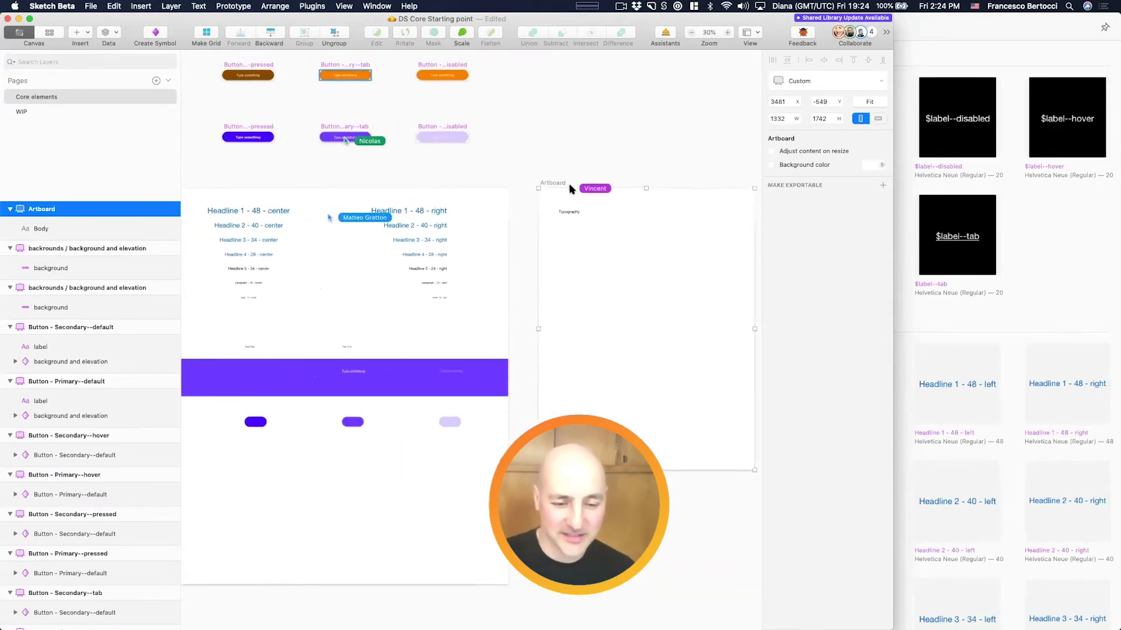
drag(603, 325, 780, 314)
Step: Try to generate a typography scale of 1.125 from the Typography text layer, and undo it
click(383, 211)
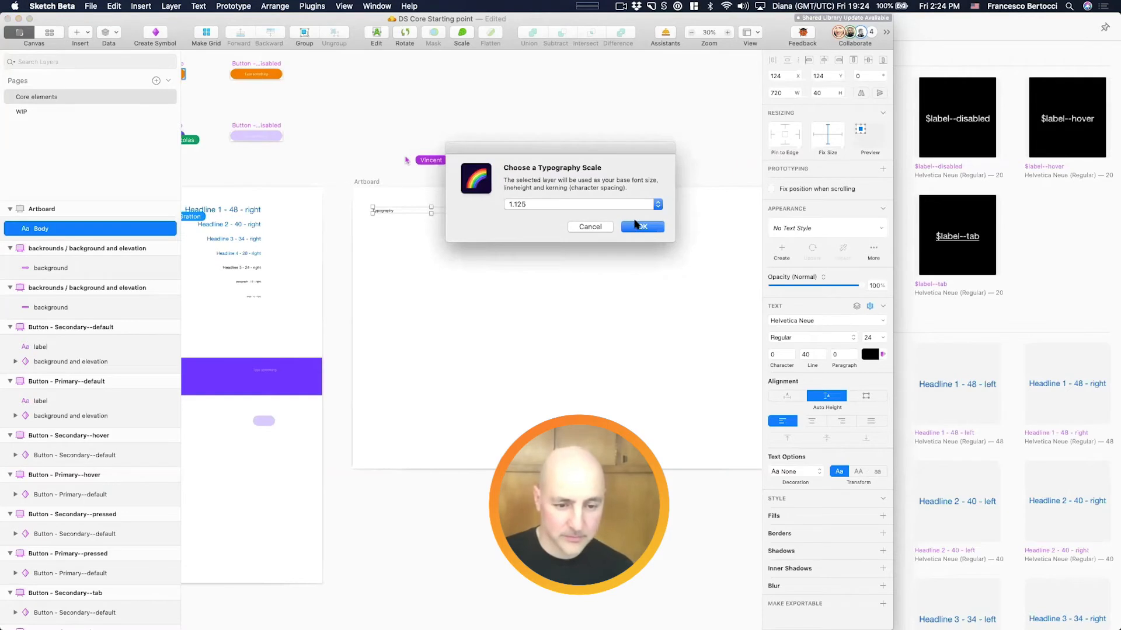
click(635, 227)
key(super+z)
Step: Enlarge the Typography text box on the artboard to 1095 by 117, and deselect it
drag(531, 222, 550, 225)
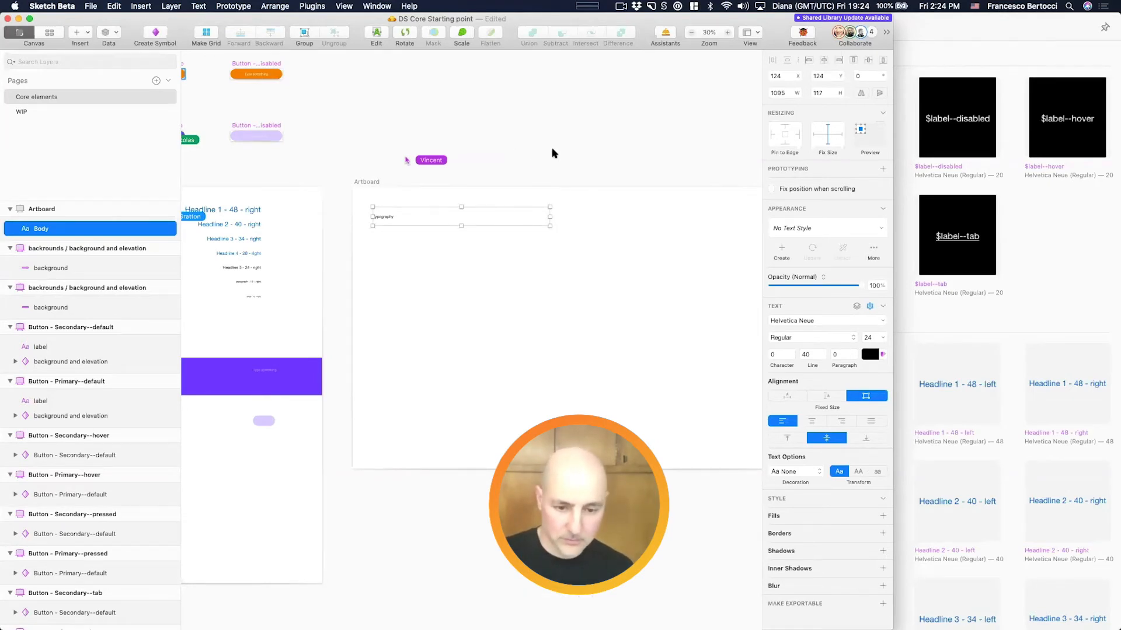
scroll(558, 154, down, 2)
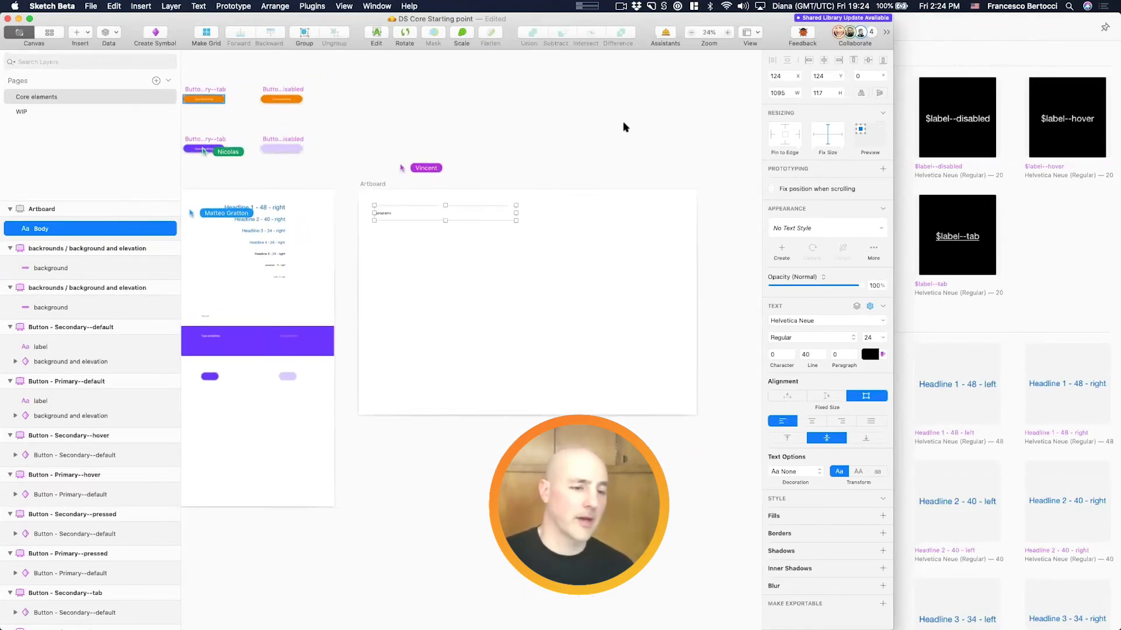
scroll(628, 122, down, 2)
scroll(628, 123, left, 3)
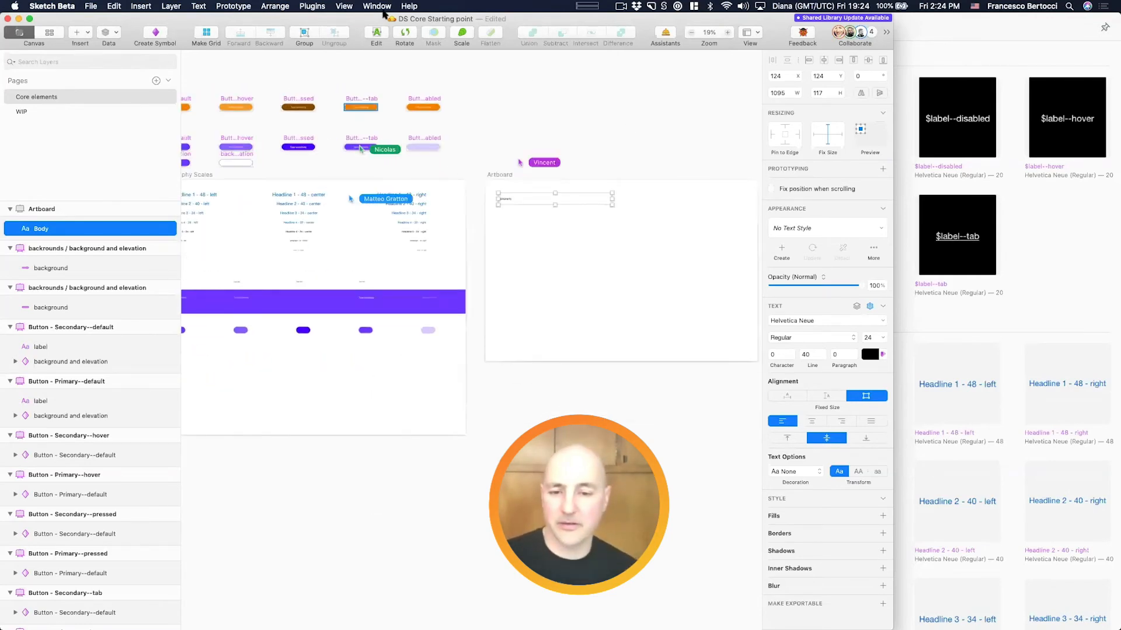
scroll(354, 66, left, 3)
scroll(354, 66, up, 1)
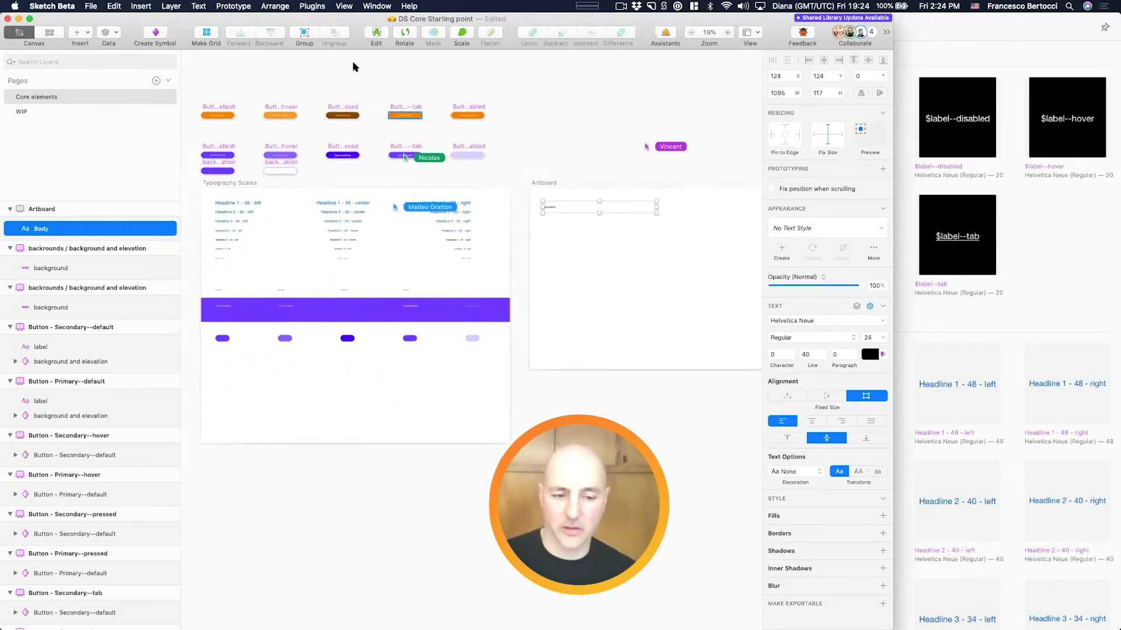
click(502, 80)
scroll(572, 203, left, 5)
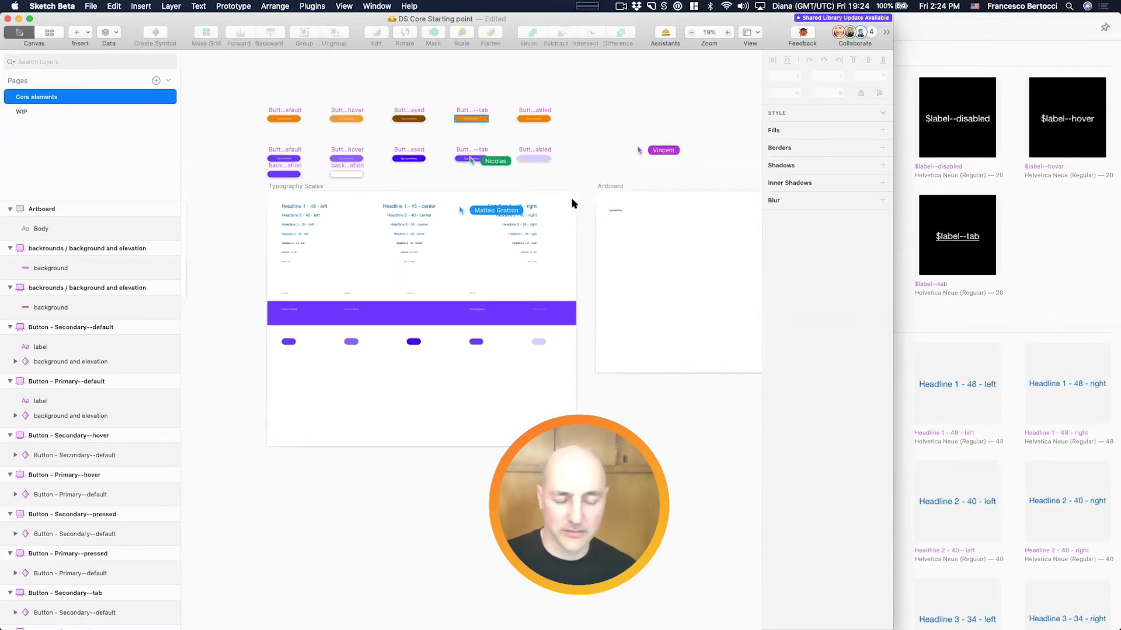
scroll(572, 203, left, 10)
scroll(572, 203, up, 1)
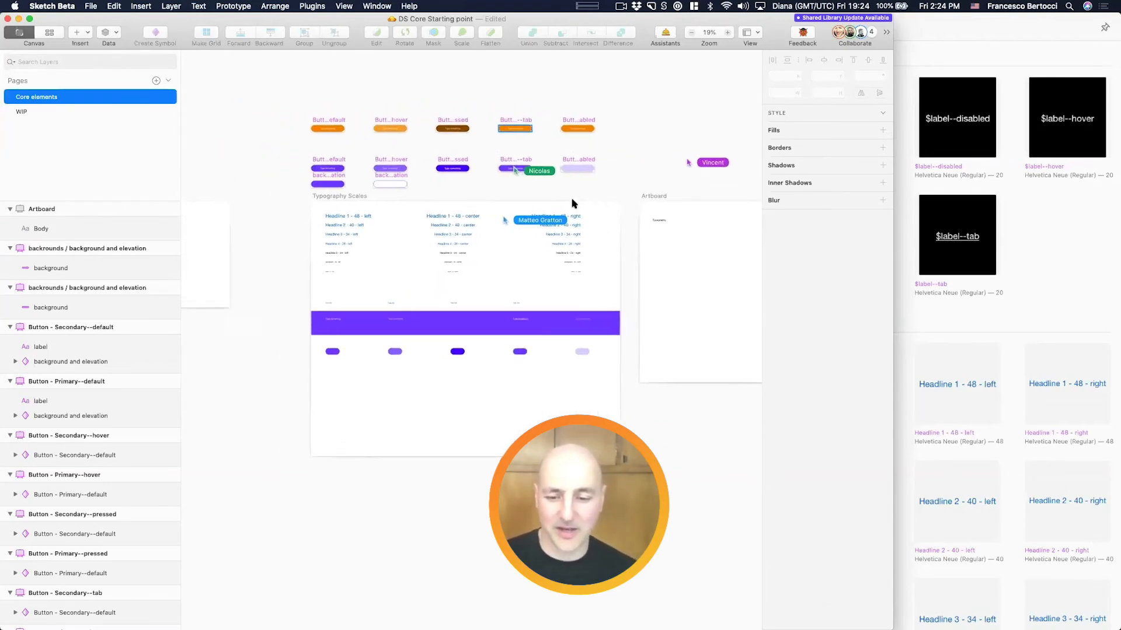
click(92, 6)
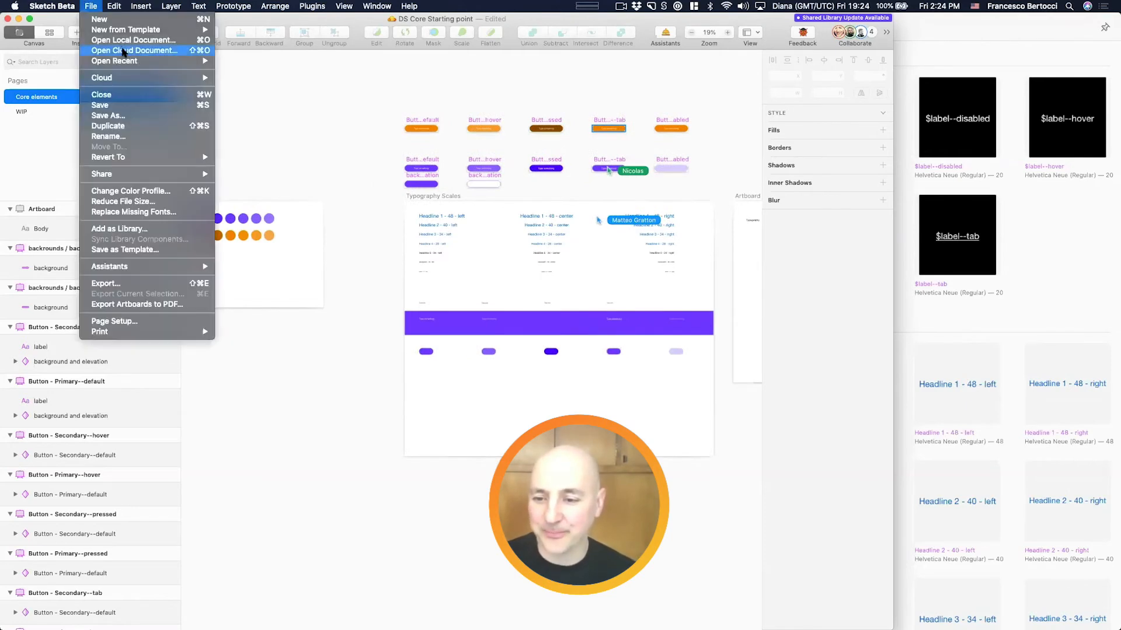
mouse_move(126, 61)
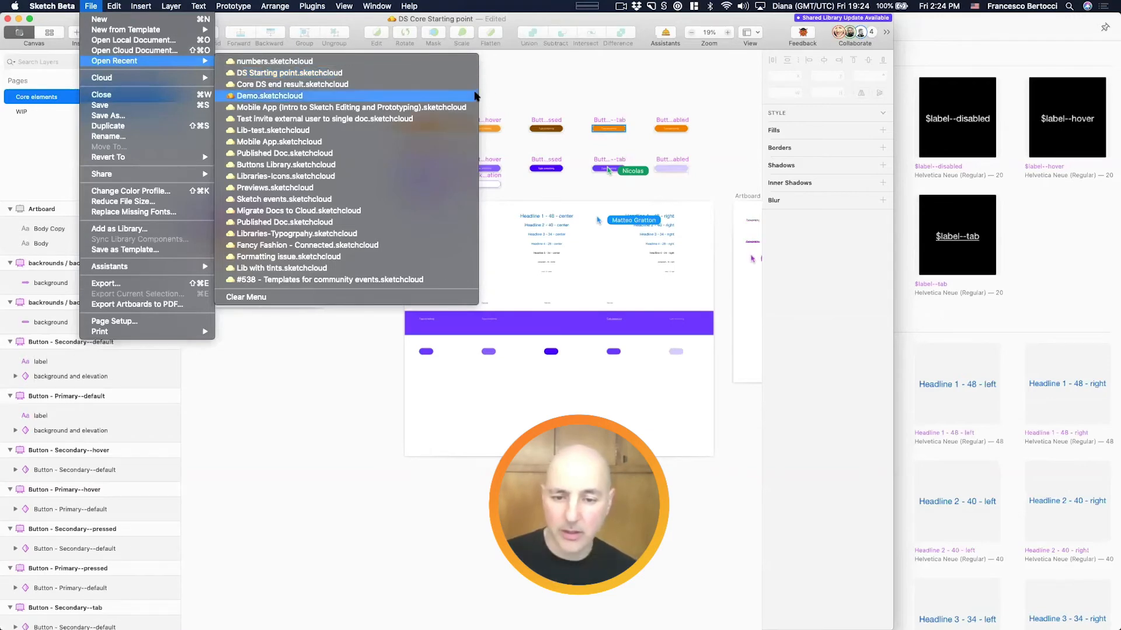
click(502, 100)
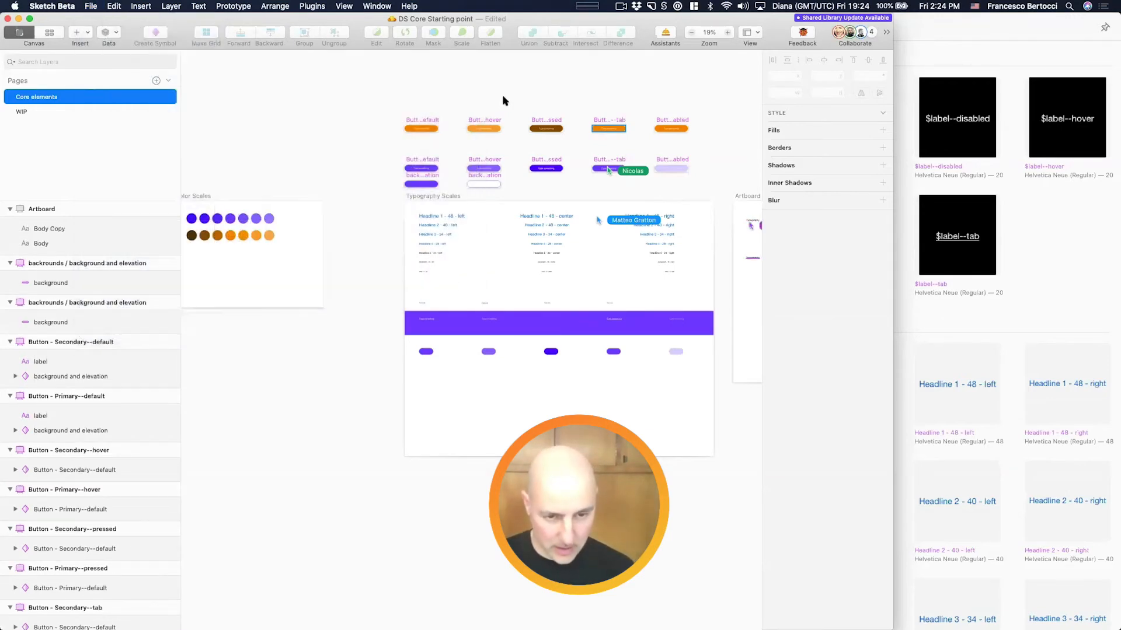
click(79, 5)
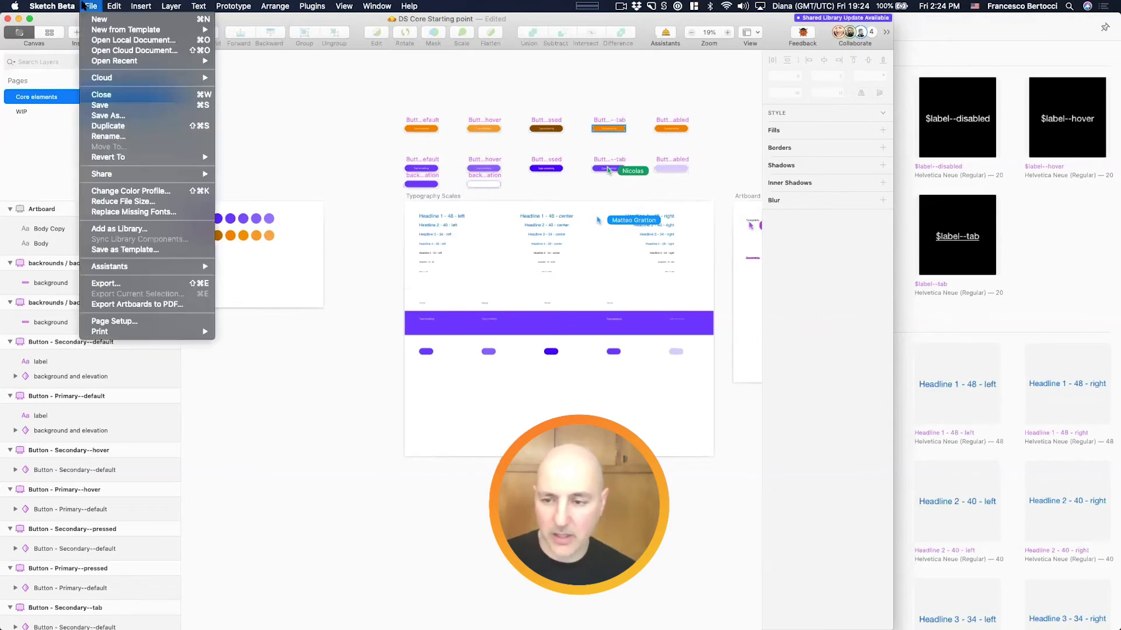
mouse_move(91, 5)
mouse_move(117, 61)
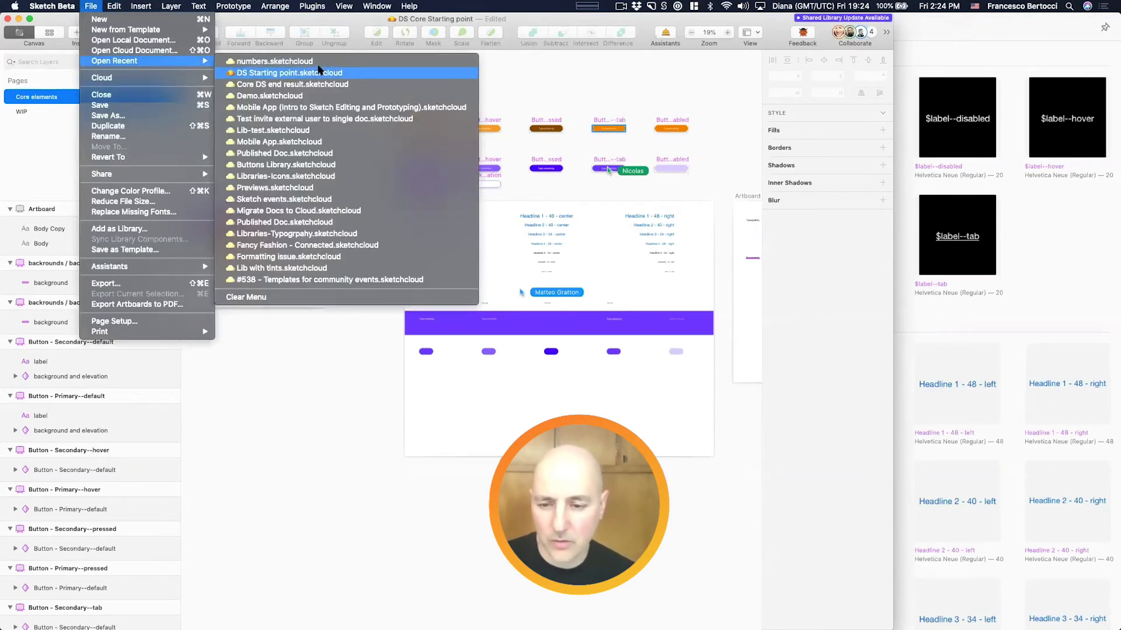
click(548, 71)
Step: Open the cloud document DS Sketch Assistant Demo file, and bring up the Components window
key(super+shift+o)
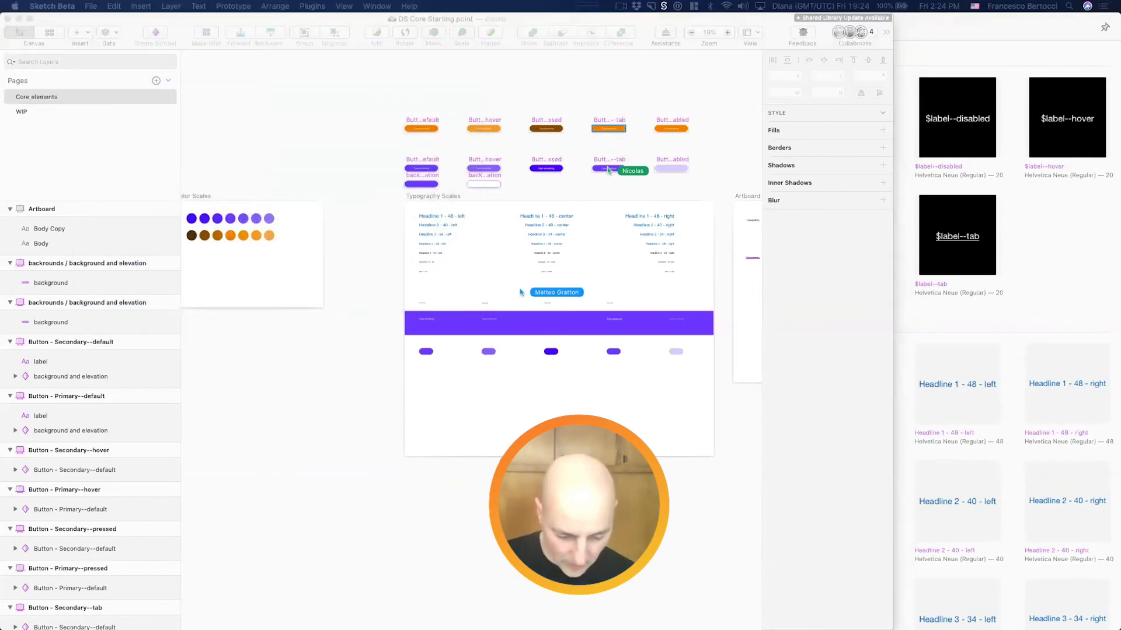
click(525, 140)
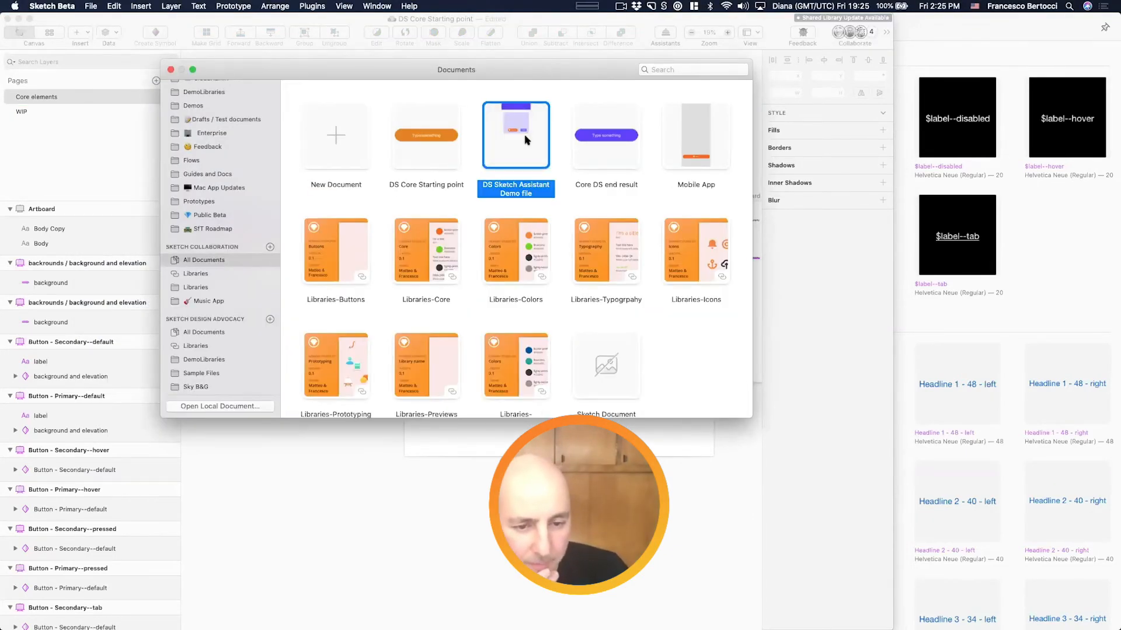
double_click(524, 140)
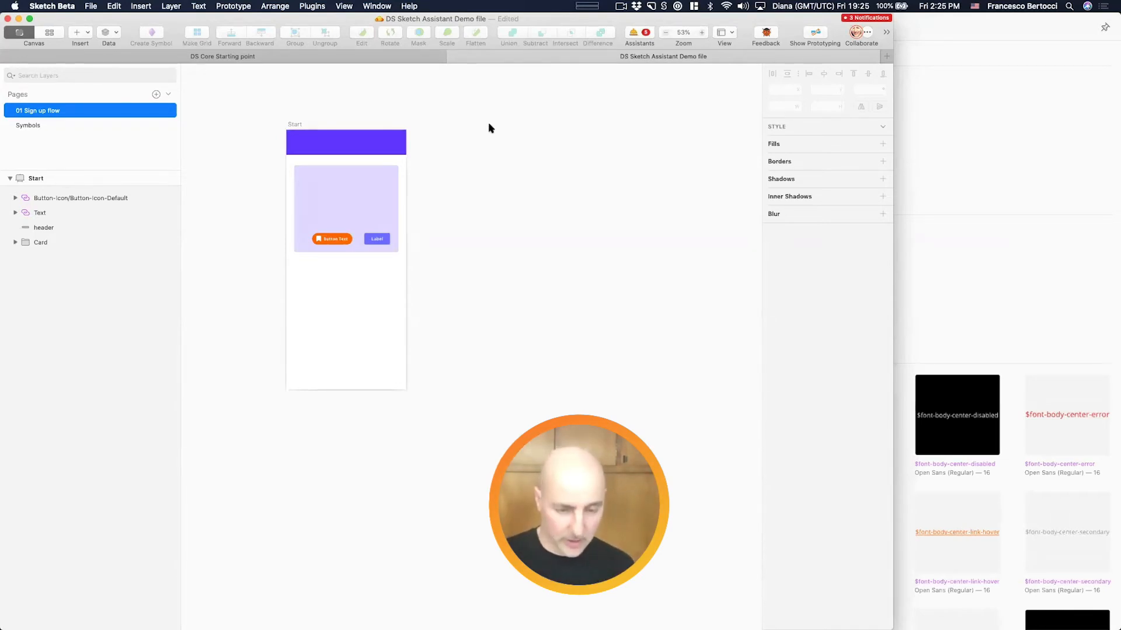
key(c)
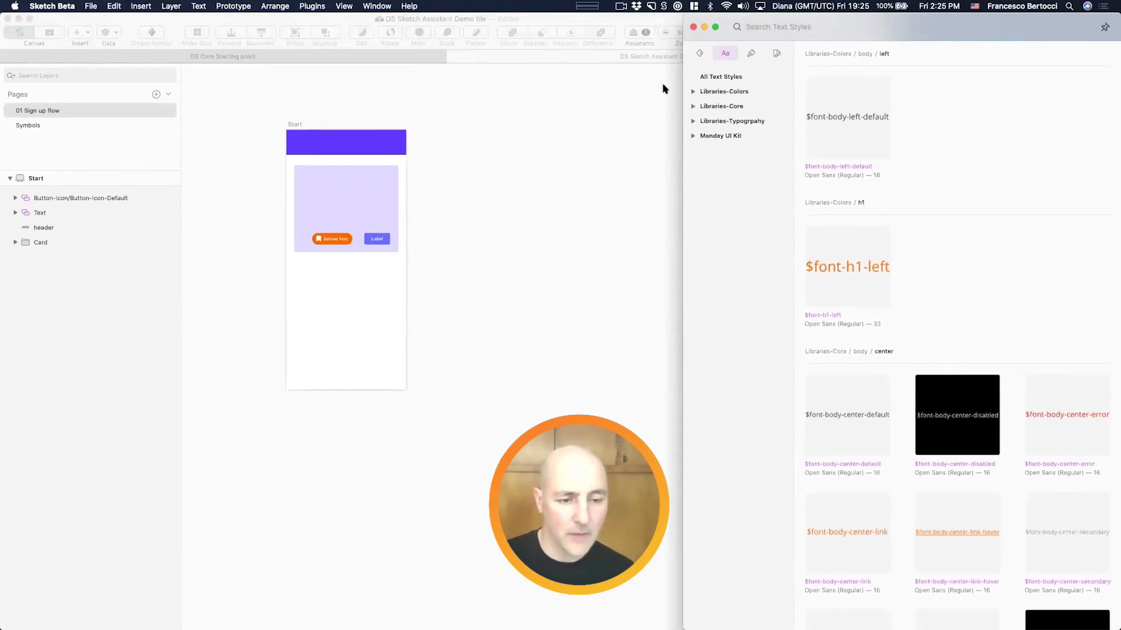
Step: Return to the DS Core Starting point document and save it
click(313, 57)
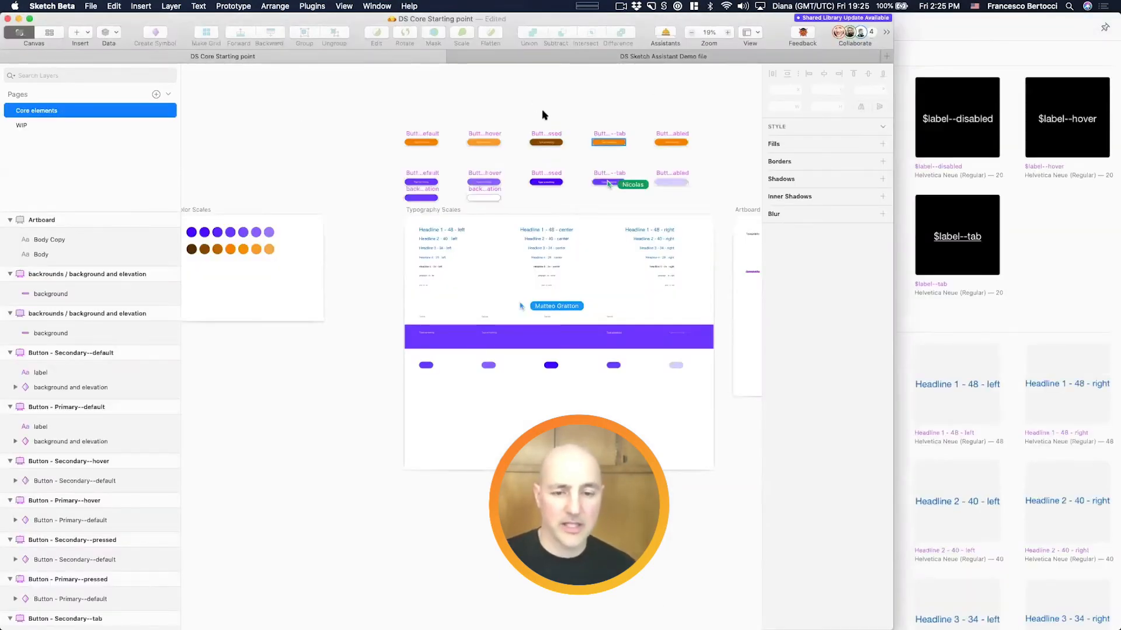
key(super+s)
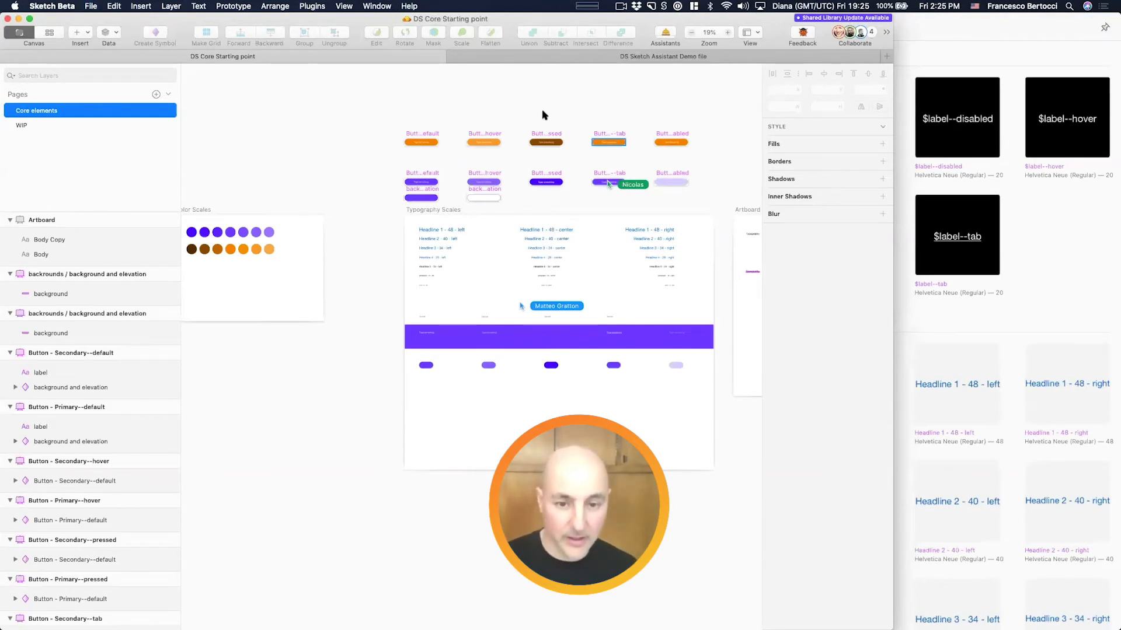
Step: Open the DS Core Starting point document on Sketch Cloud in the browser
click(887, 32)
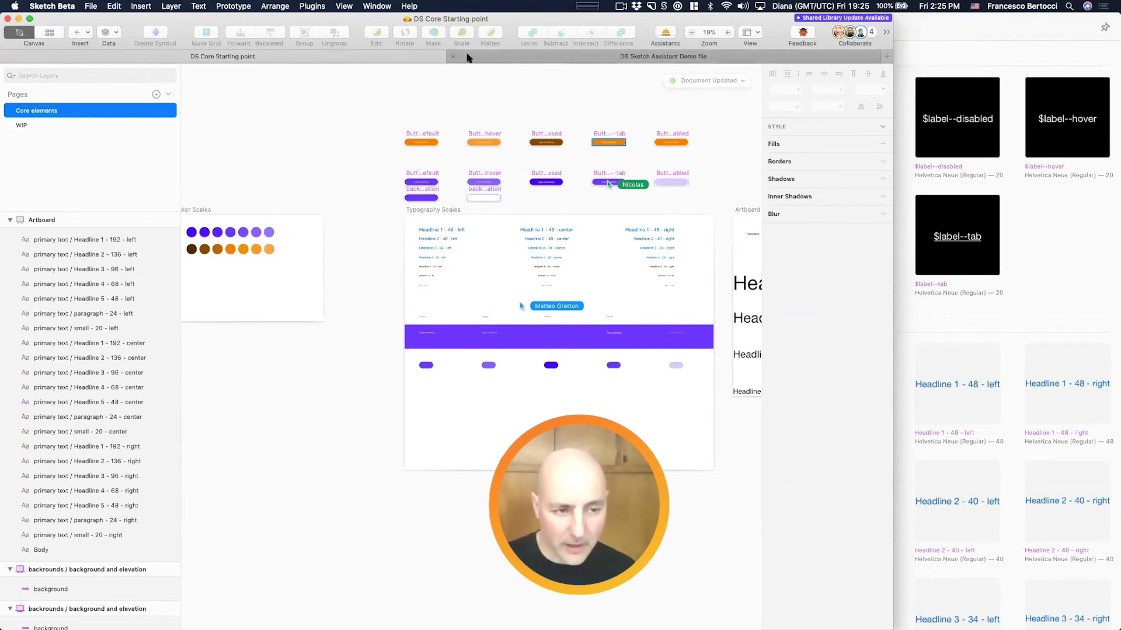
click(863, 34)
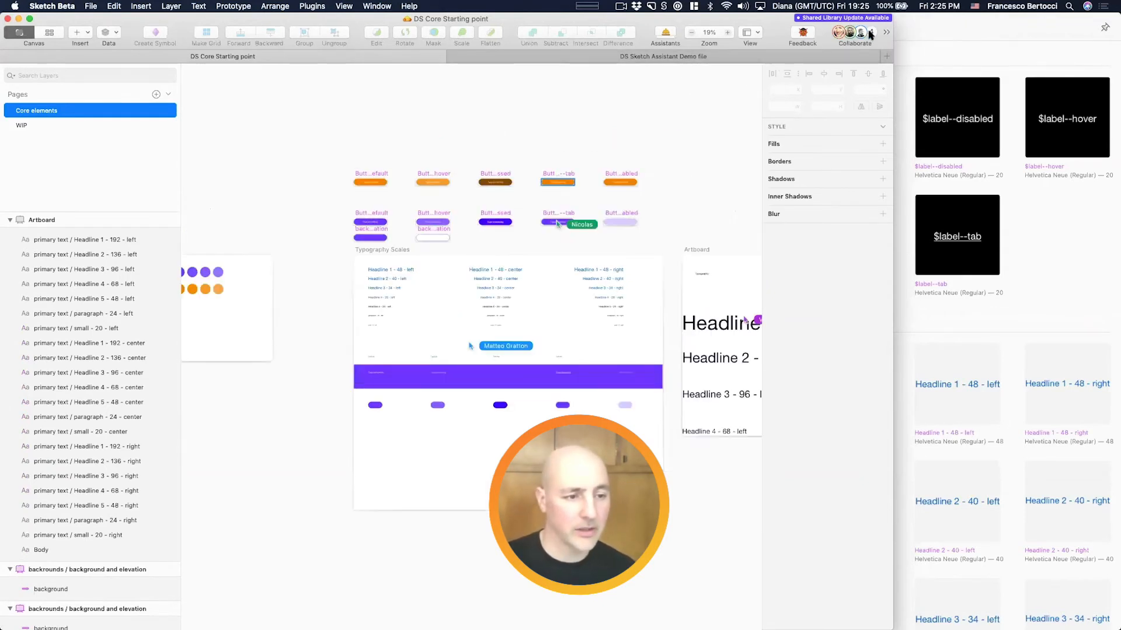
click(866, 34)
click(874, 31)
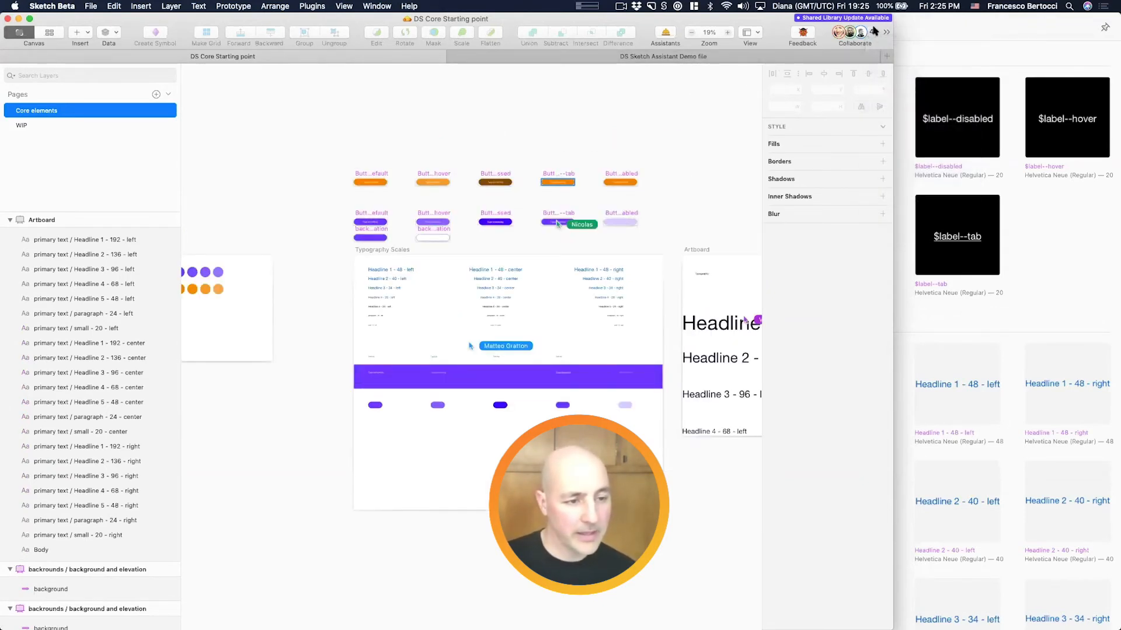
click(872, 32)
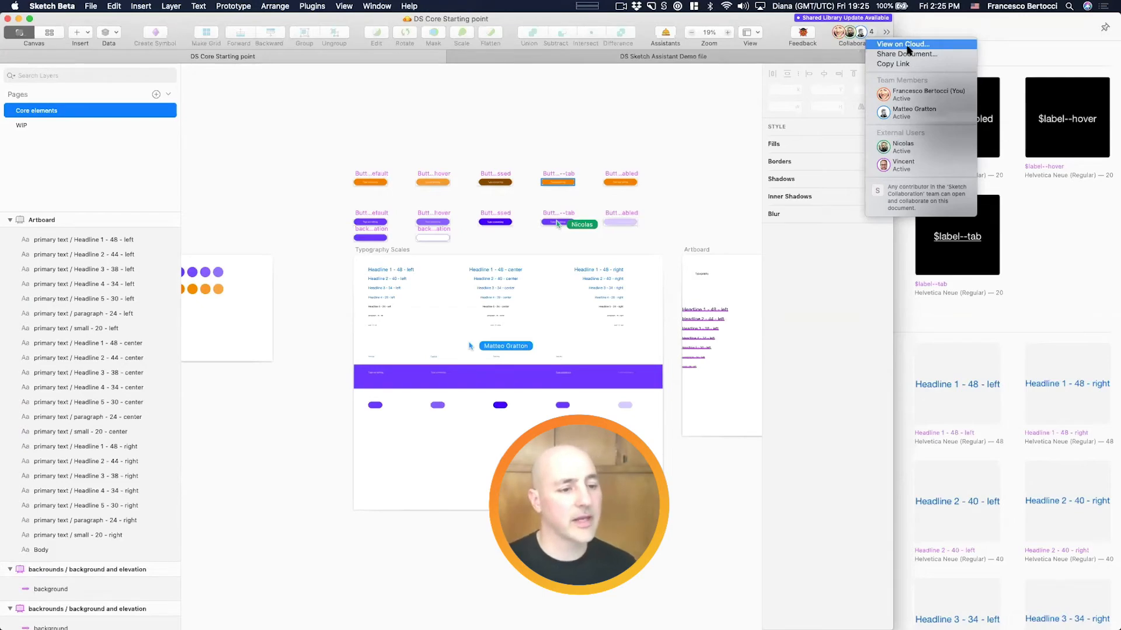
click(906, 45)
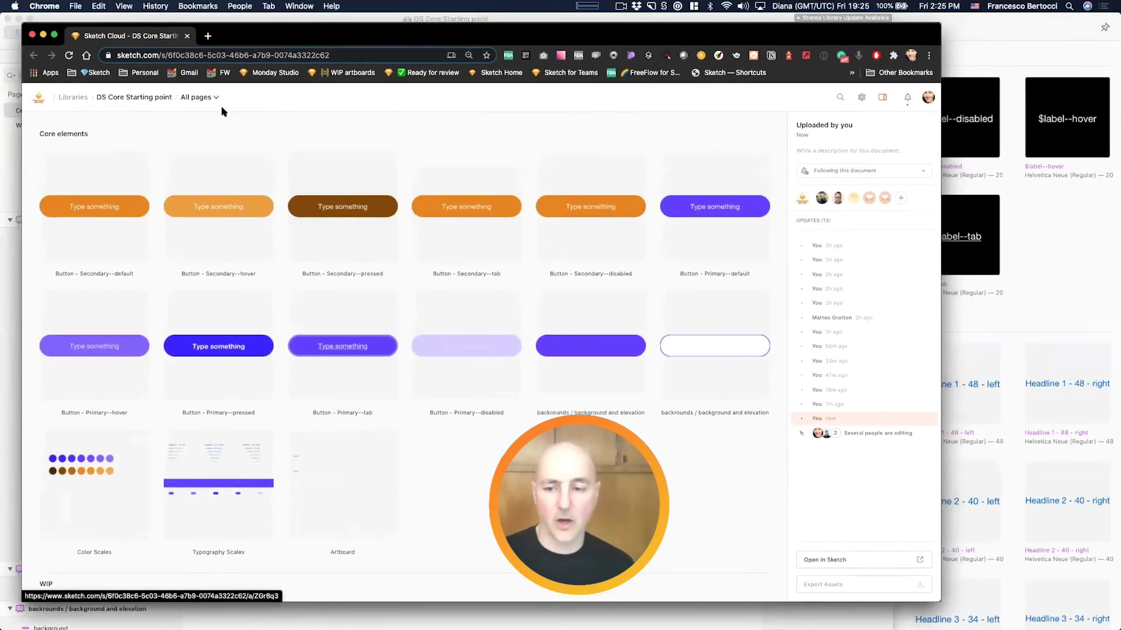
Step: Browse the cloud document's artboards, showing only the WIP page and then only the Core elements page
scroll(327, 342, down, 3)
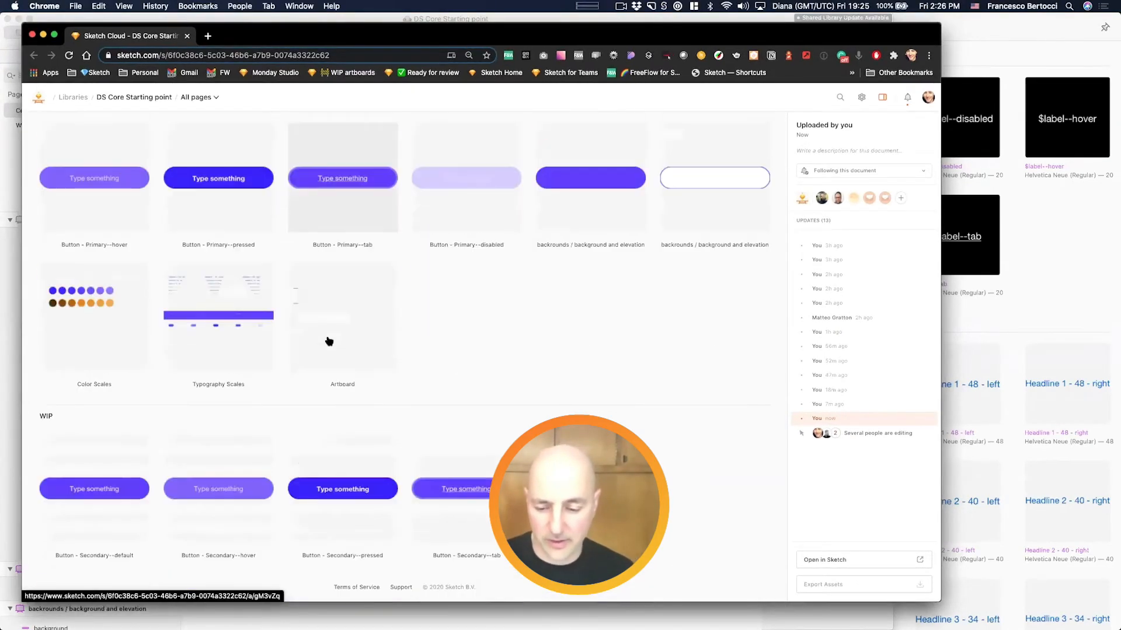
scroll(327, 342, up, 2)
scroll(328, 342, up, 1)
click(199, 98)
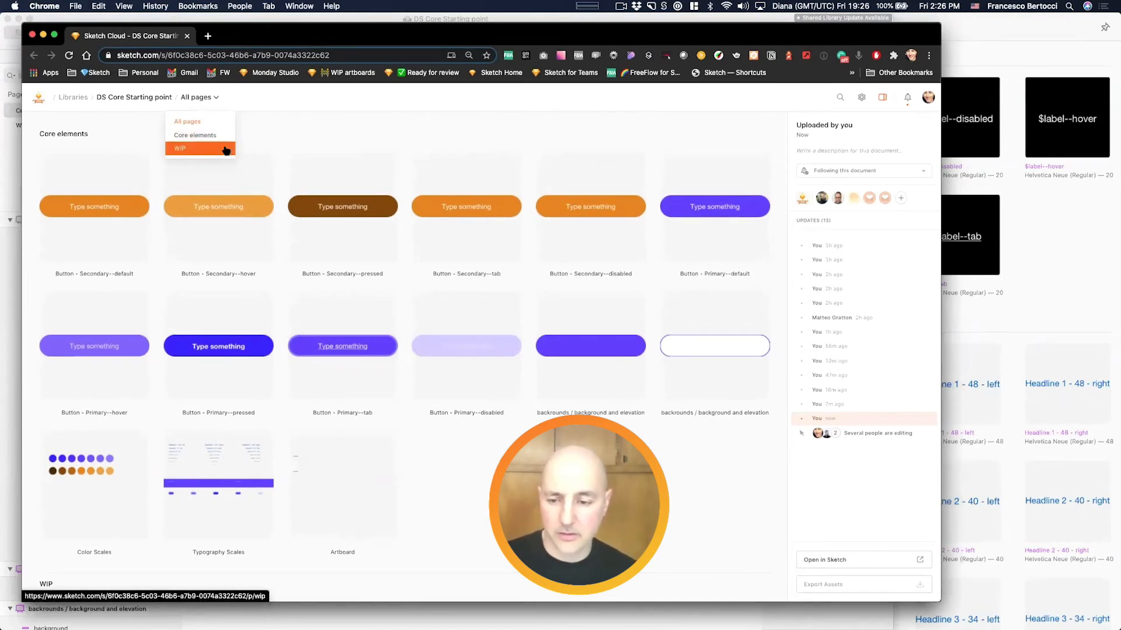
click(225, 149)
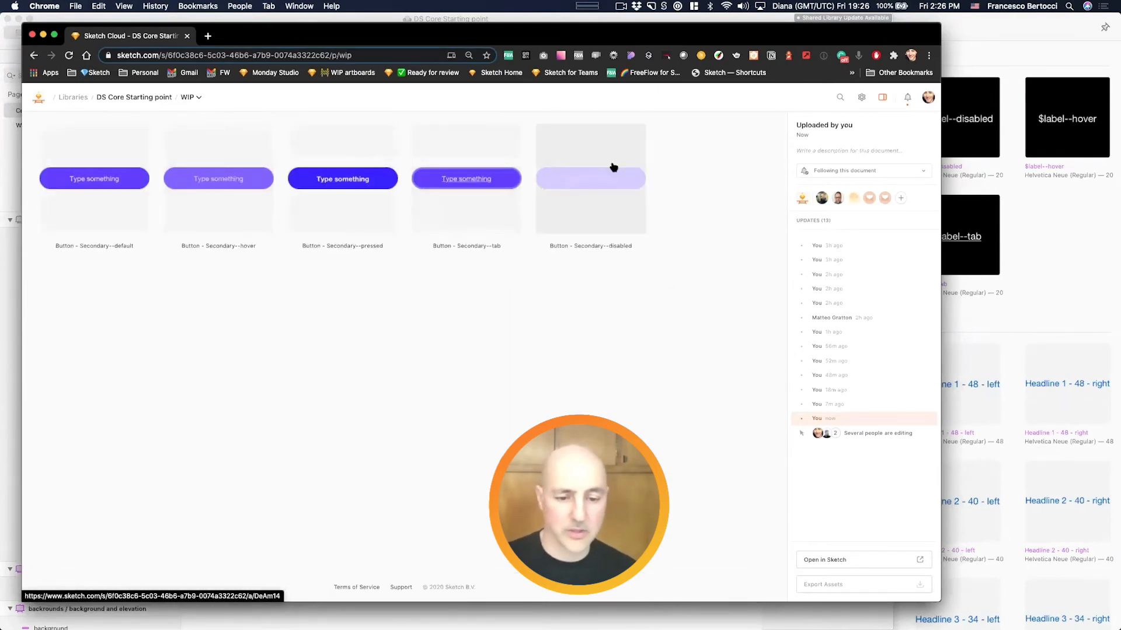
click(192, 98)
click(189, 134)
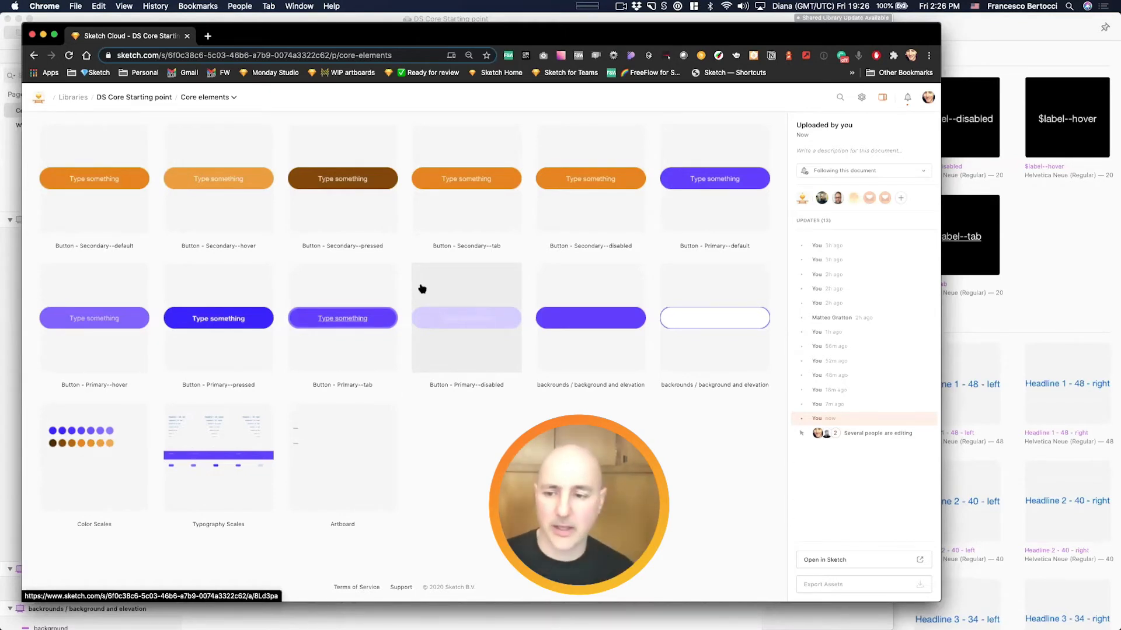
Step: In the Libraries project, review the DS Core Starting point document's general settings and its sharing and permissions, and close them
click(73, 101)
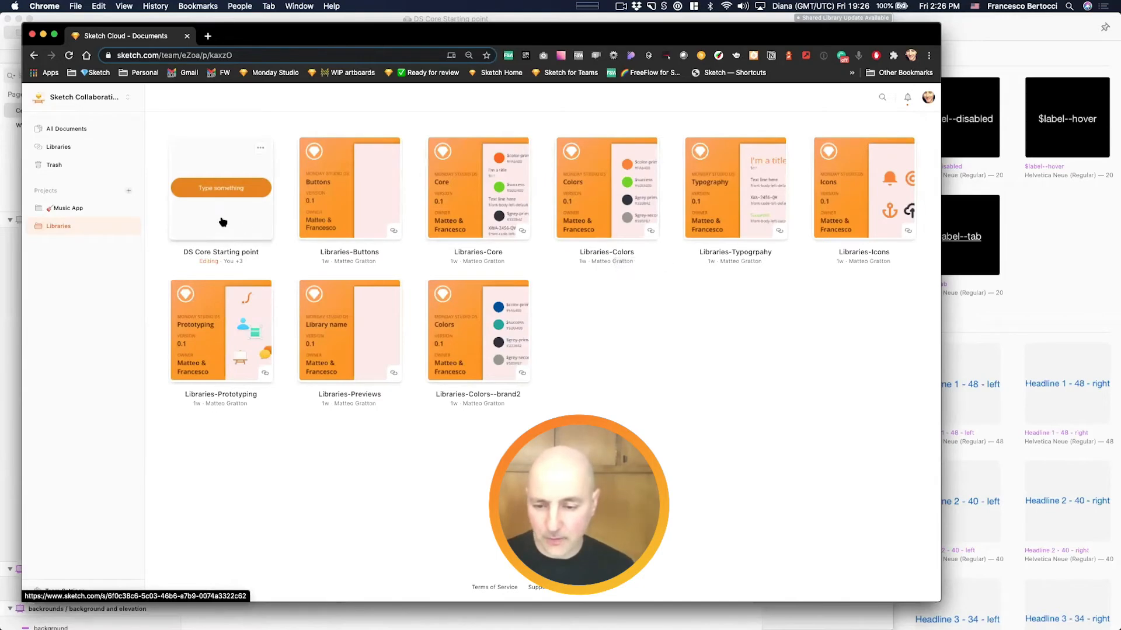
click(262, 150)
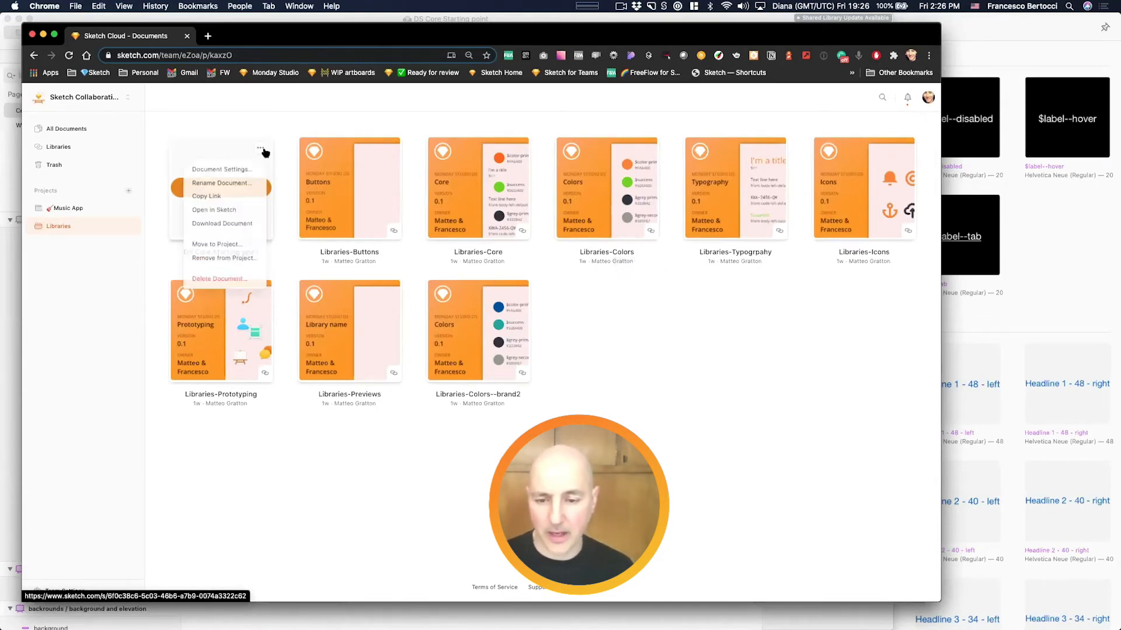
click(250, 168)
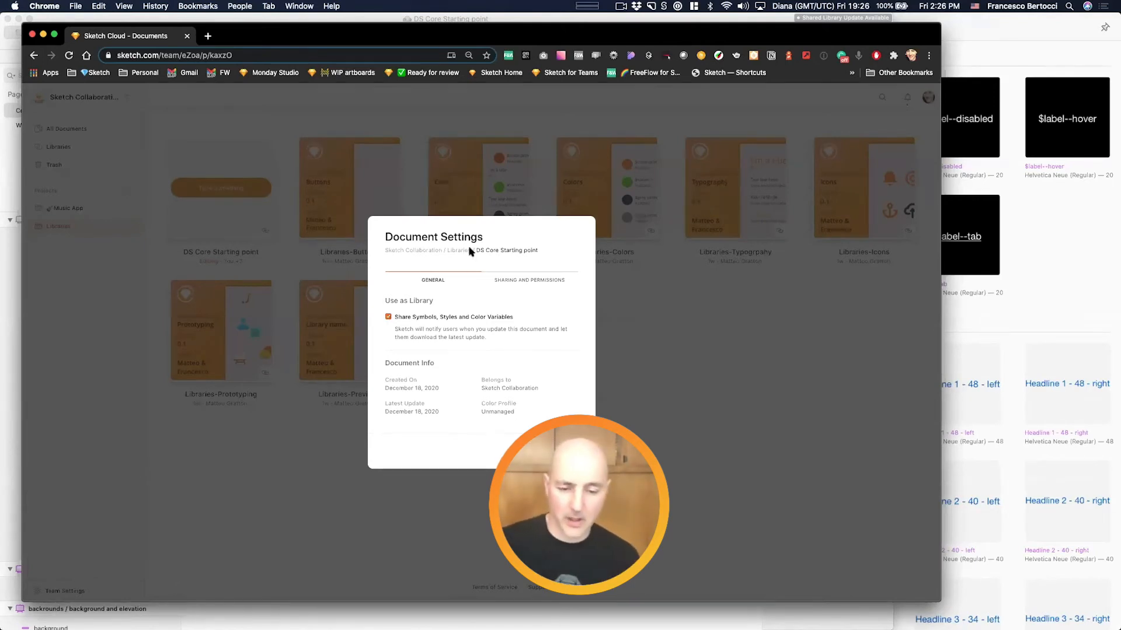
click(537, 286)
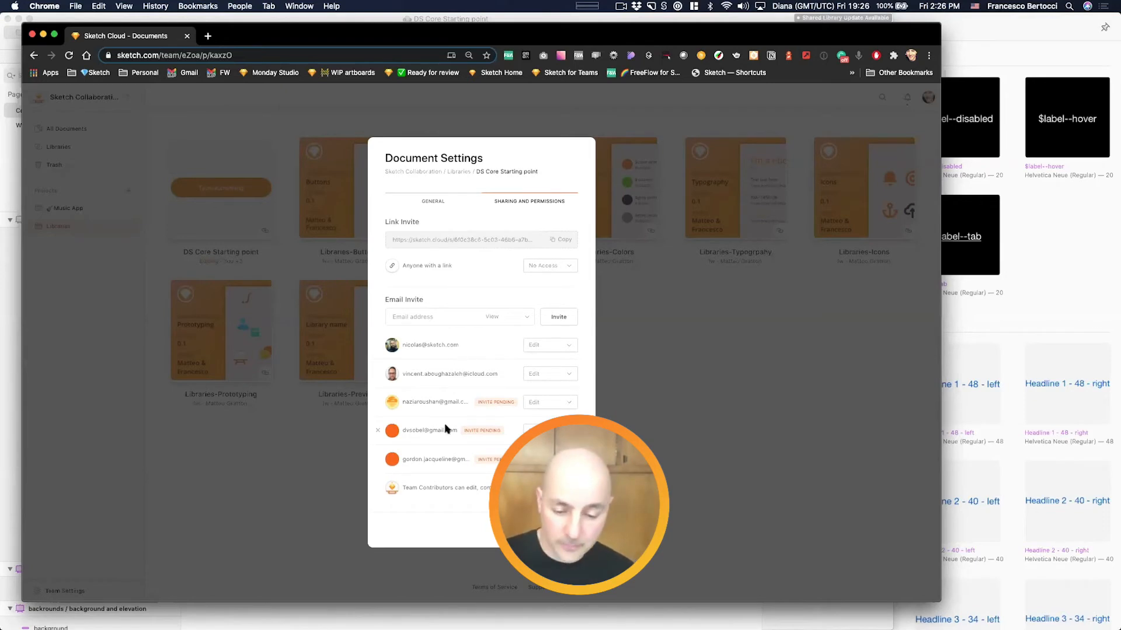
click(433, 201)
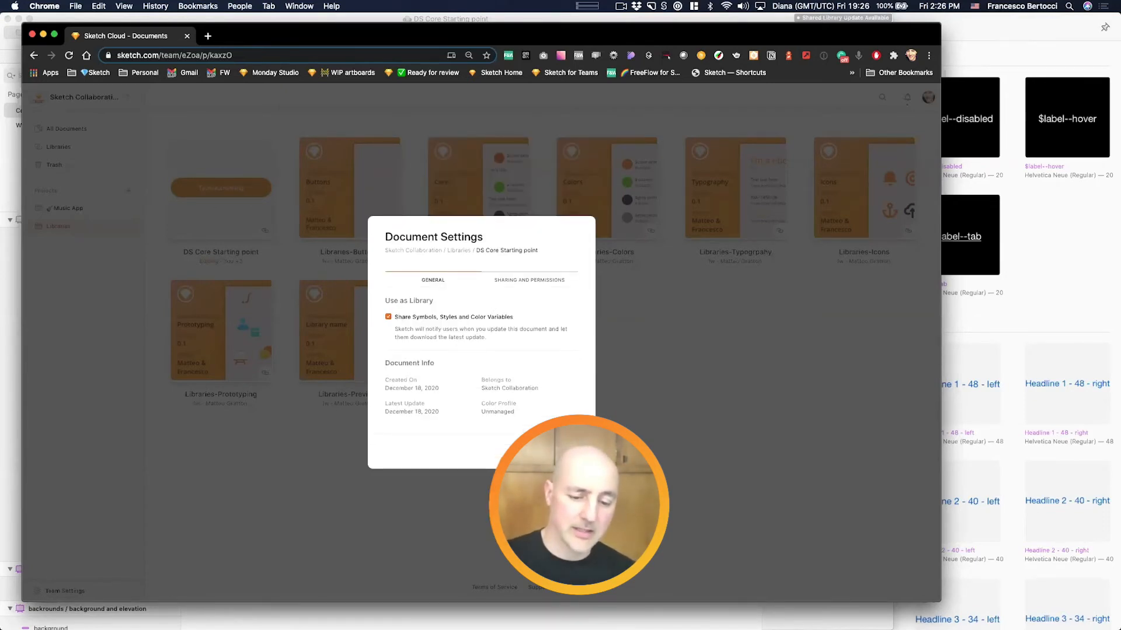
click(563, 451)
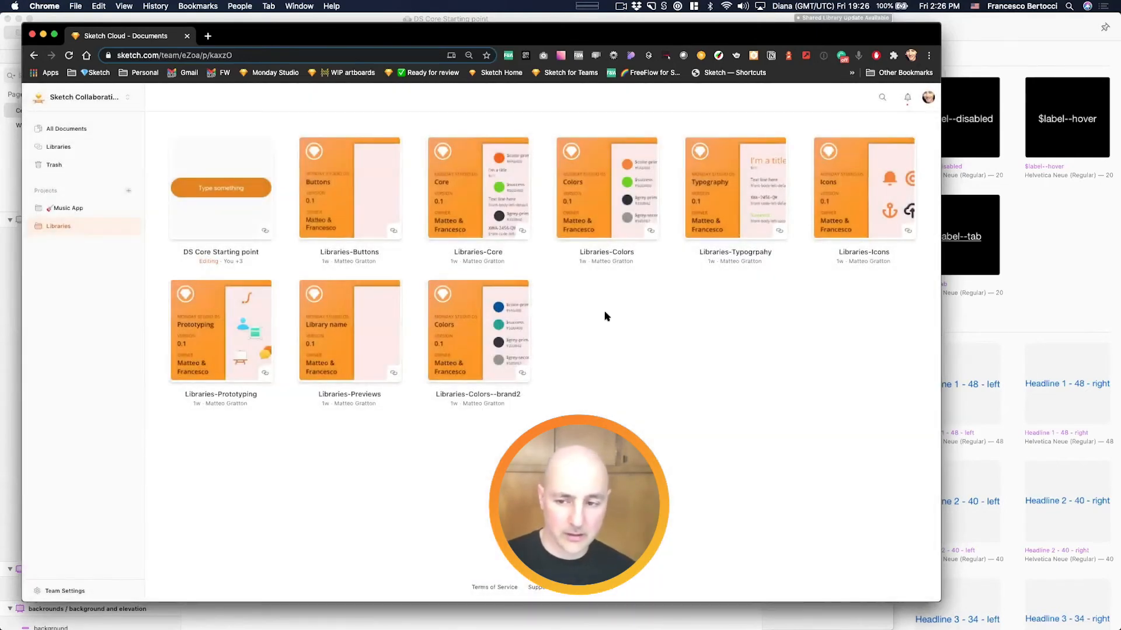
Step: Switch to Sketch, show all symbols in the components window, and open the Libraries preferences
click(1040, 58)
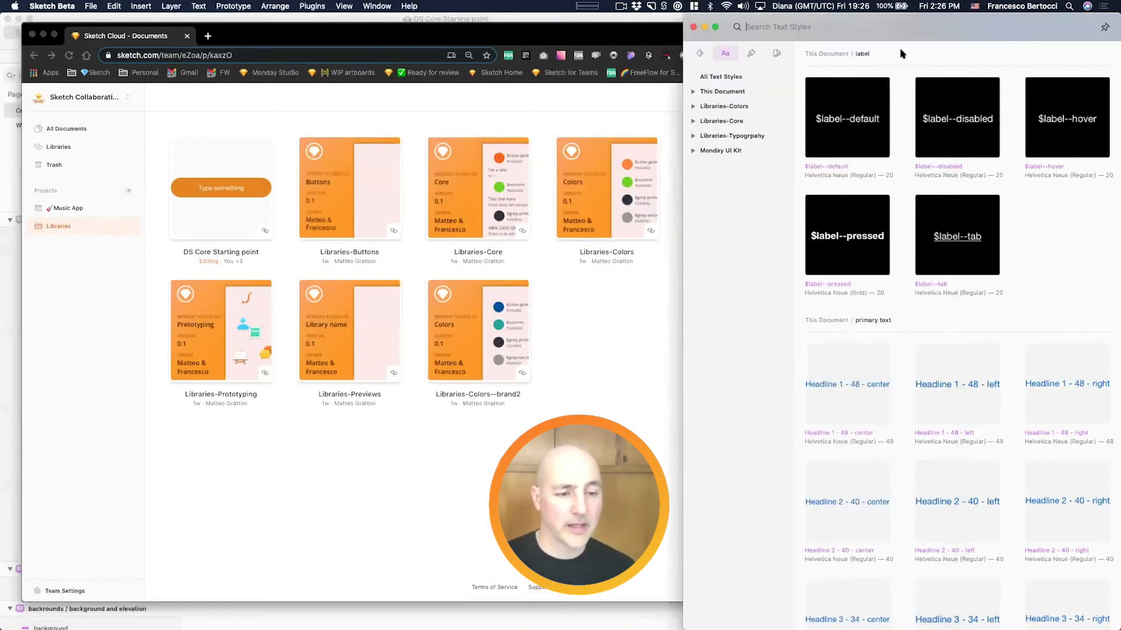
click(699, 54)
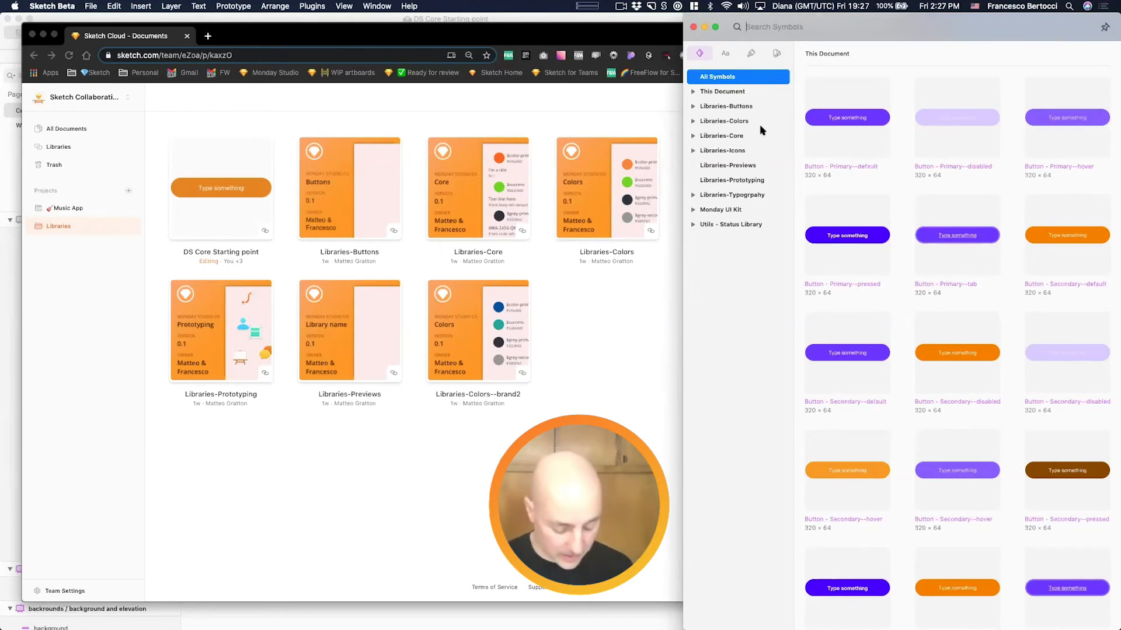
key(super+comma)
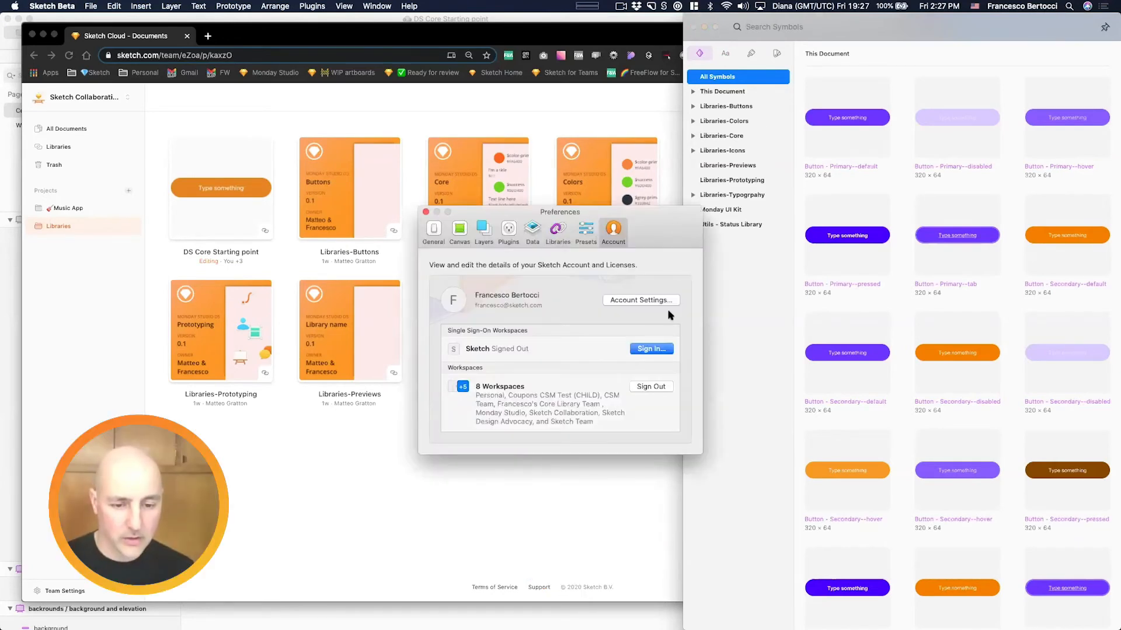
click(556, 231)
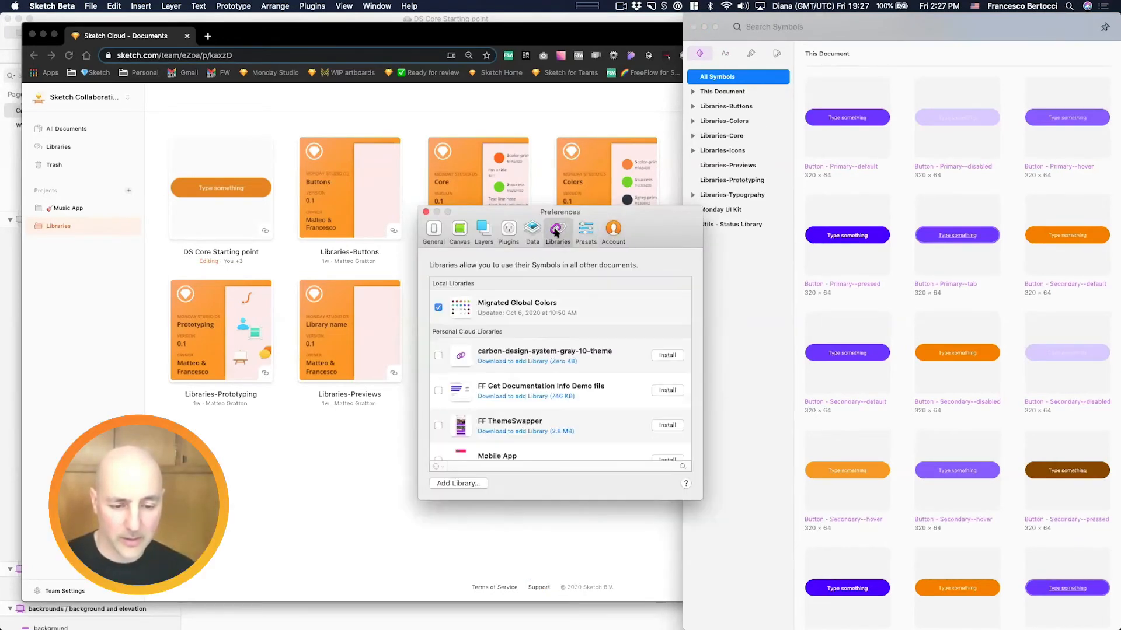
Step: Filter the libraries by "core" and enable the DS Core Starting point library from Sketch Collaboration
scroll(596, 333, down, 10)
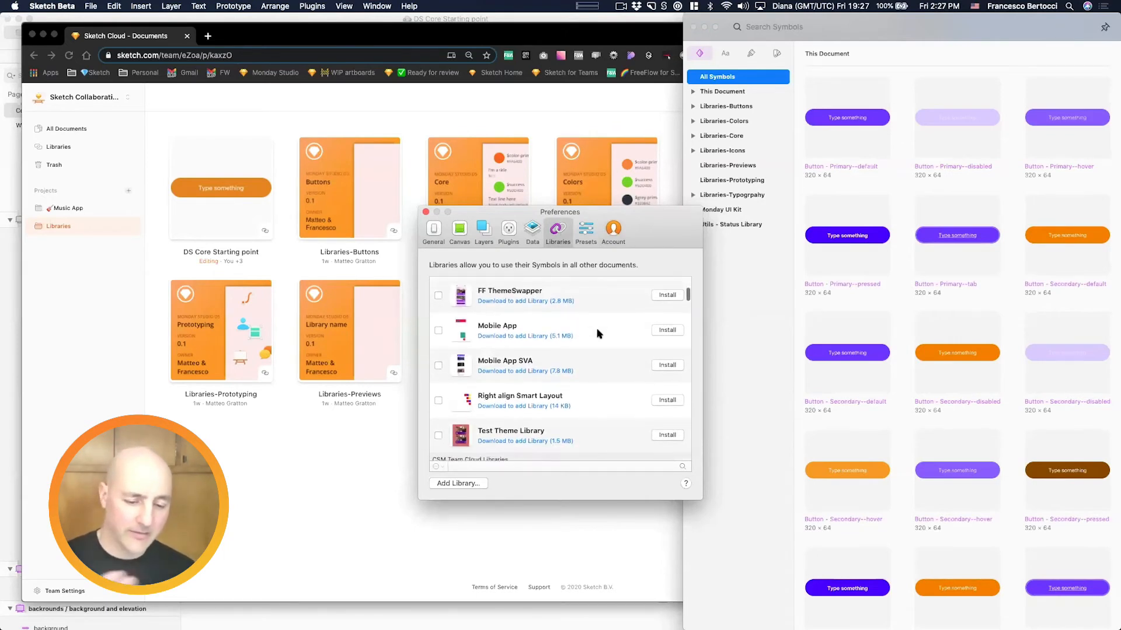
scroll(597, 334, down, 5)
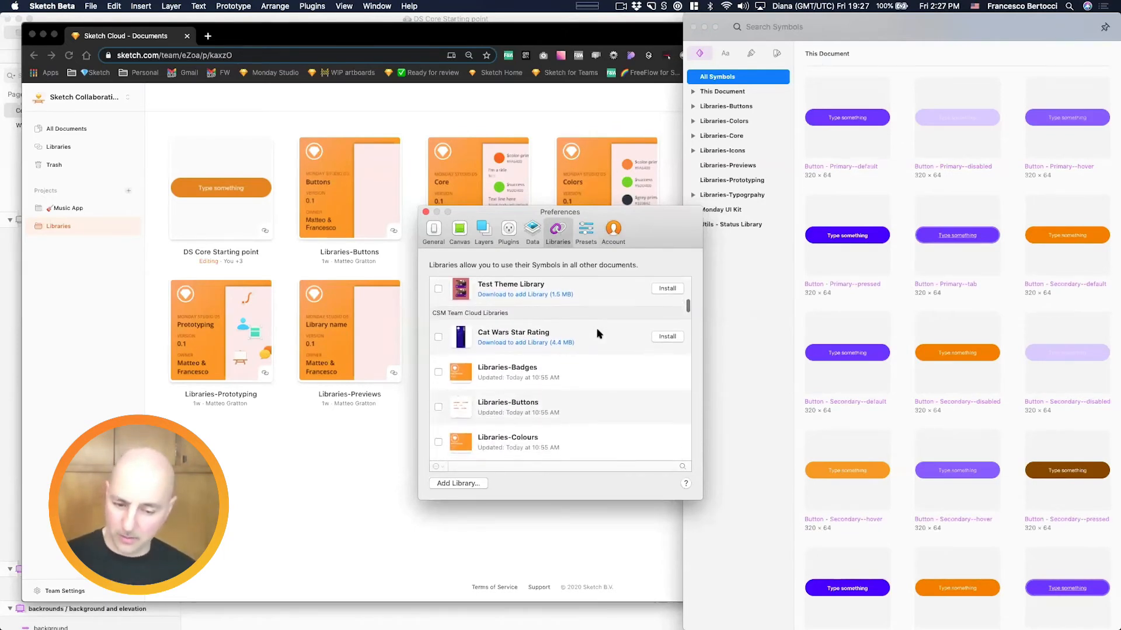
scroll(597, 334, up, 2)
scroll(596, 333, down, 3)
scroll(597, 334, down, 10)
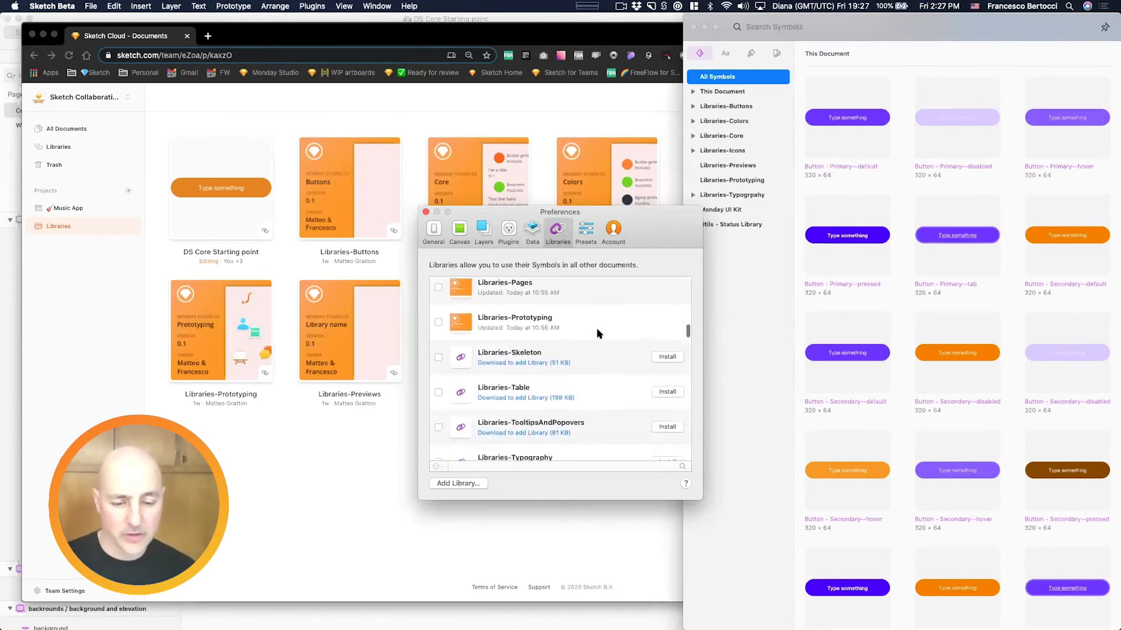
click(683, 467)
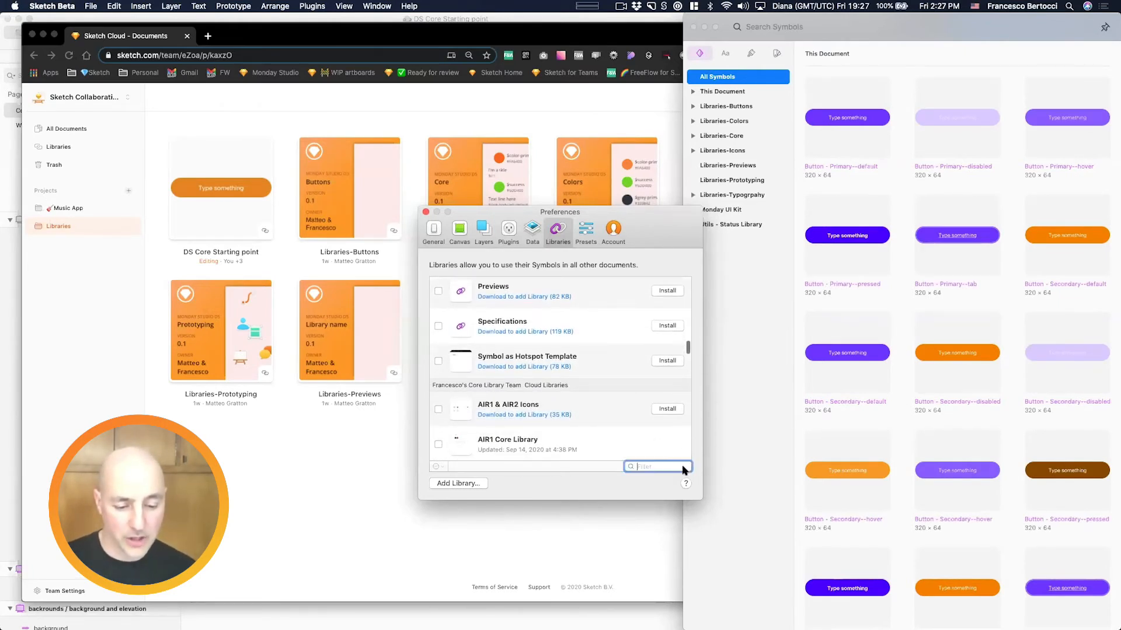
text(core)
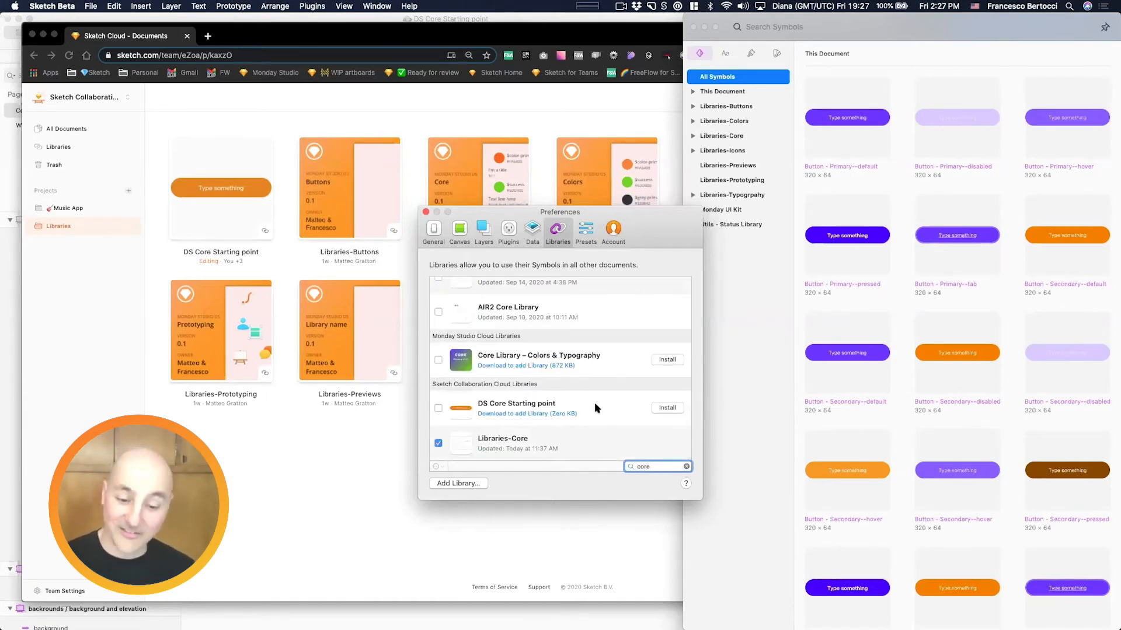
scroll(595, 403, down, 3)
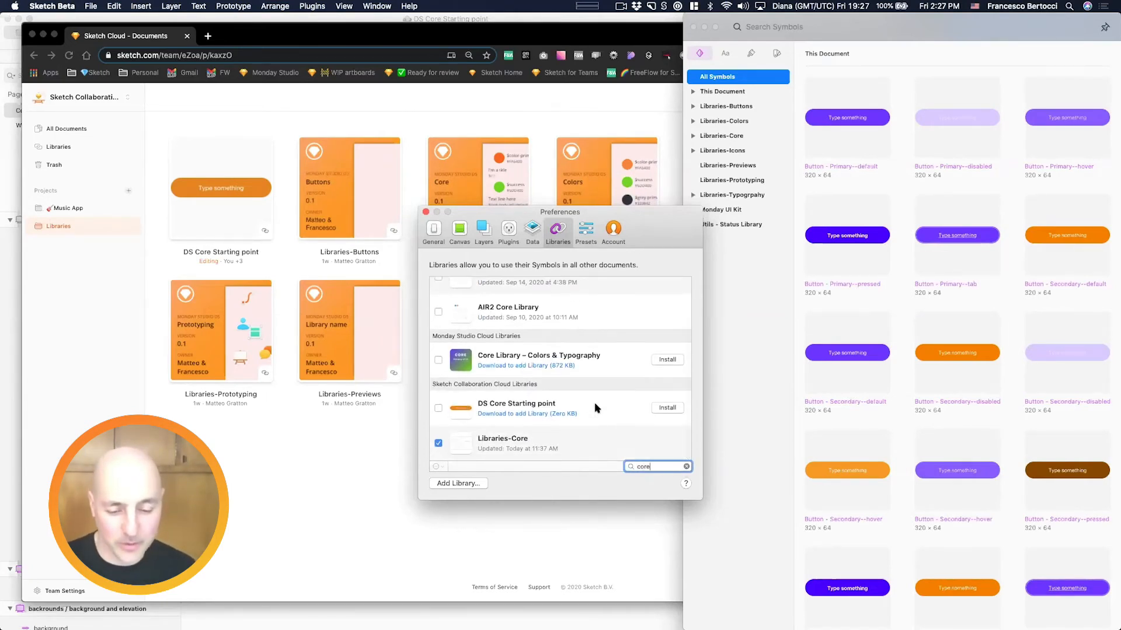
click(438, 409)
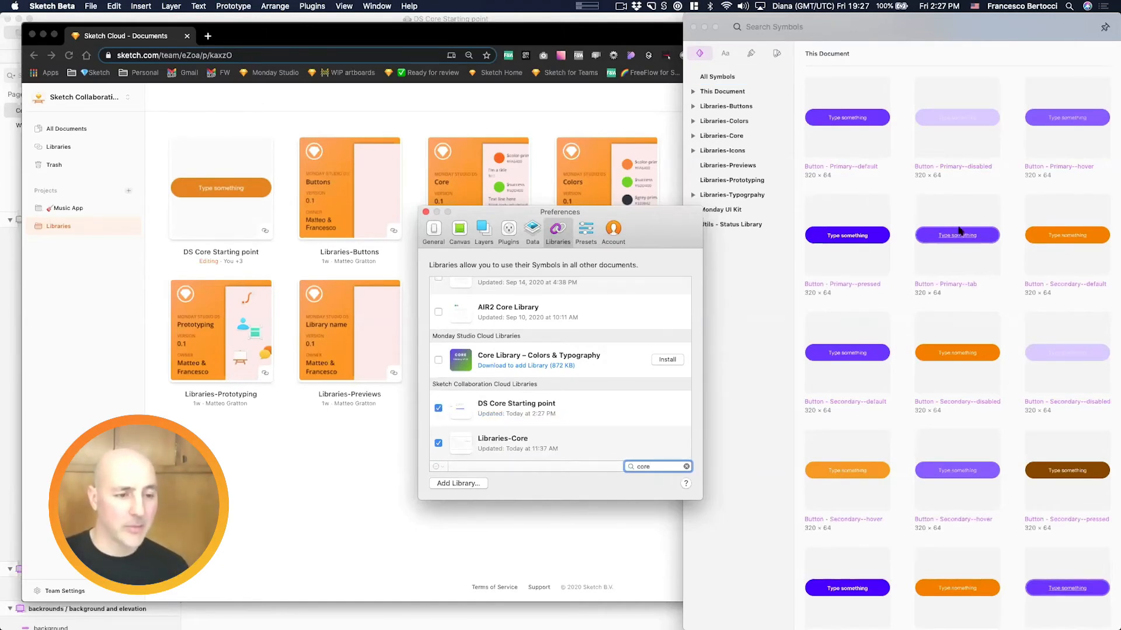
Step: In the blank Untitled 2 document, view the symbols of the DS Core Starting point library
click(782, 266)
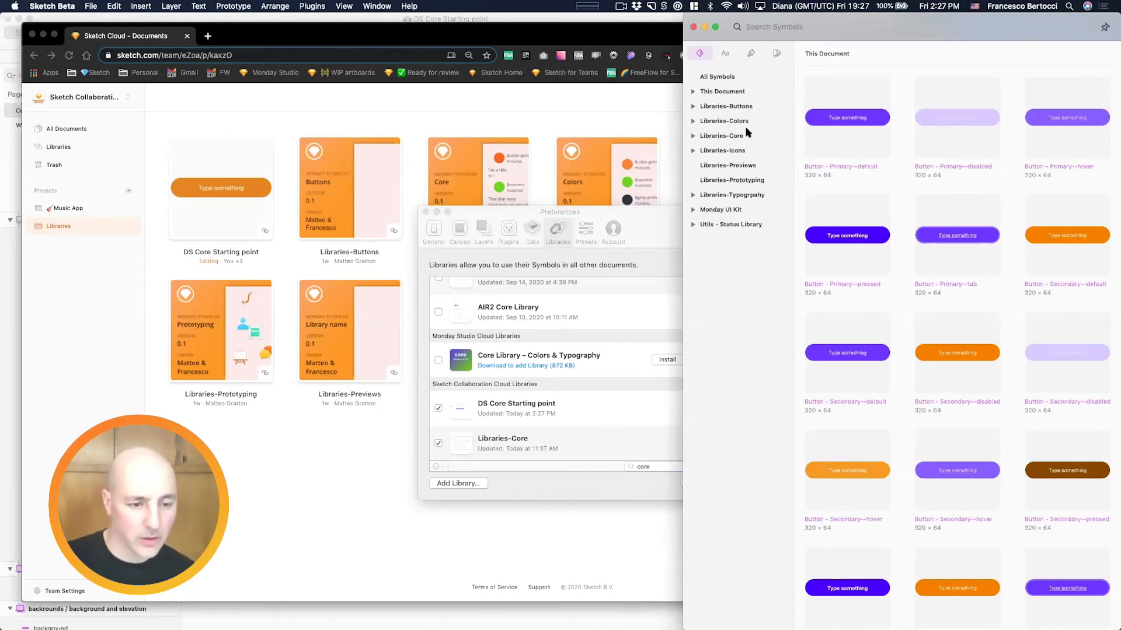
click(752, 77)
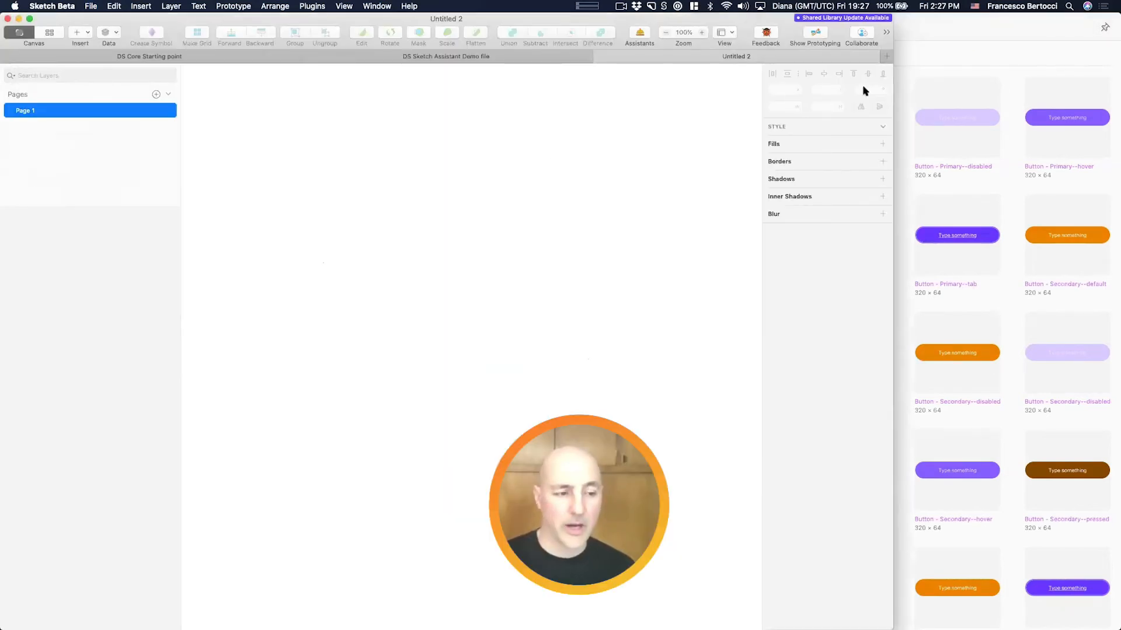
click(732, 93)
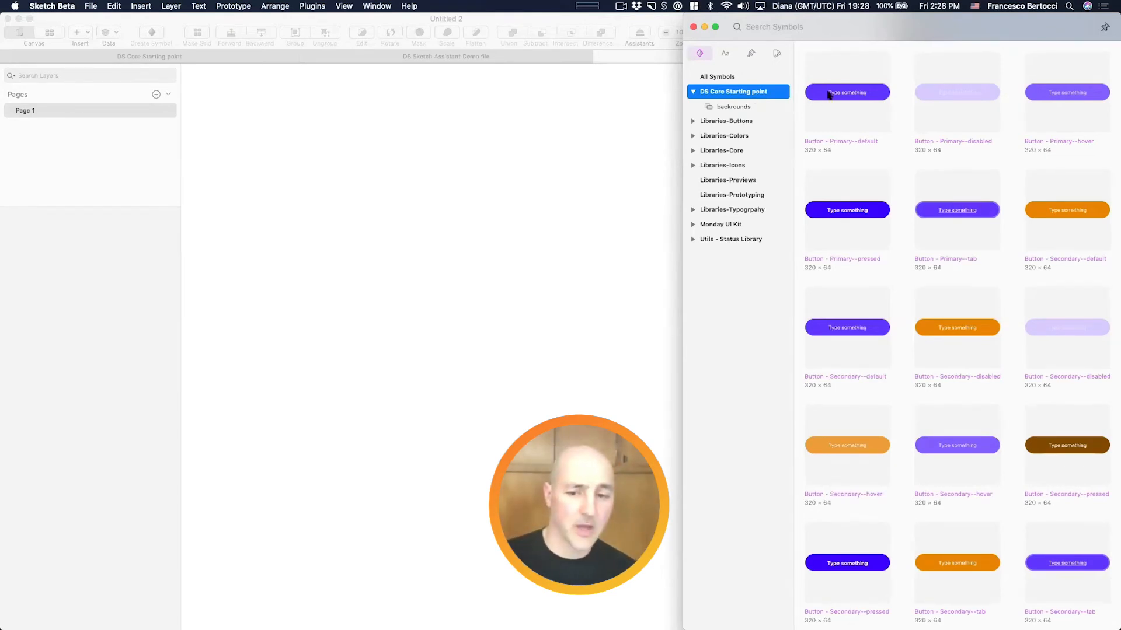
click(477, 206)
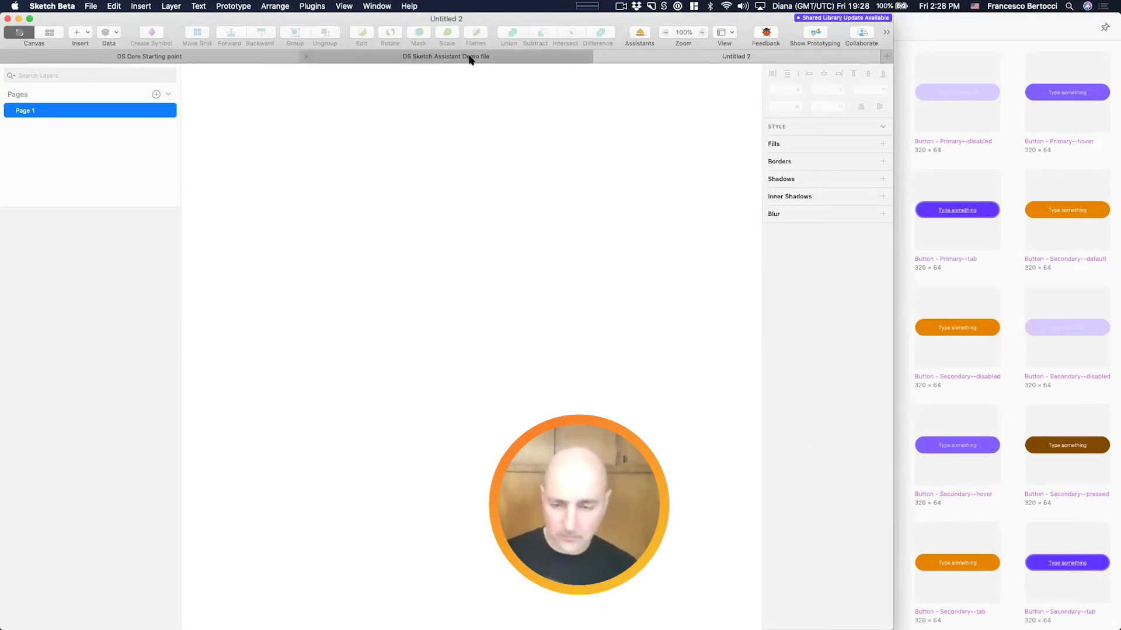
click(958, 184)
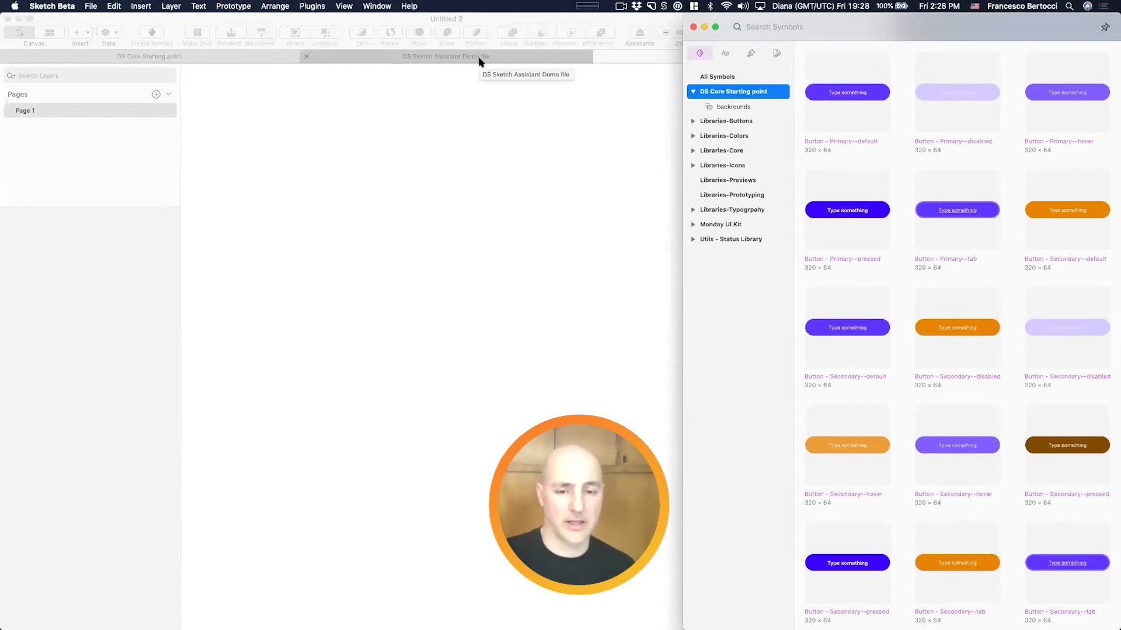
Step: Switch to the DS Sketch Assistant Demo file and inspect its Start artboard
click(479, 58)
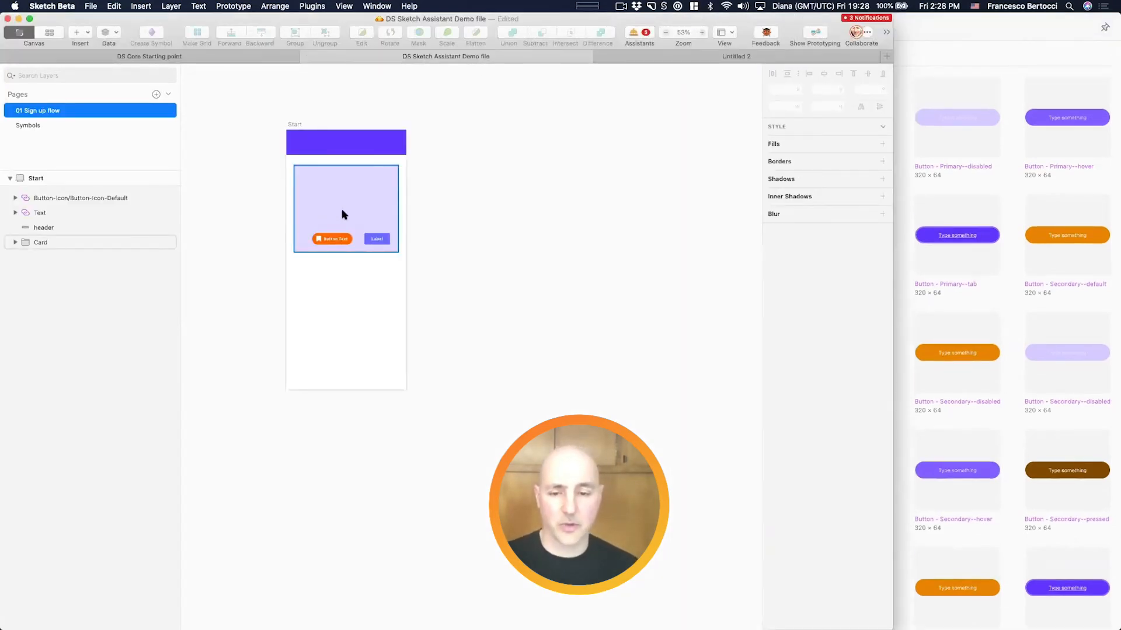
scroll(466, 220, left, 5)
scroll(465, 220, up, 3)
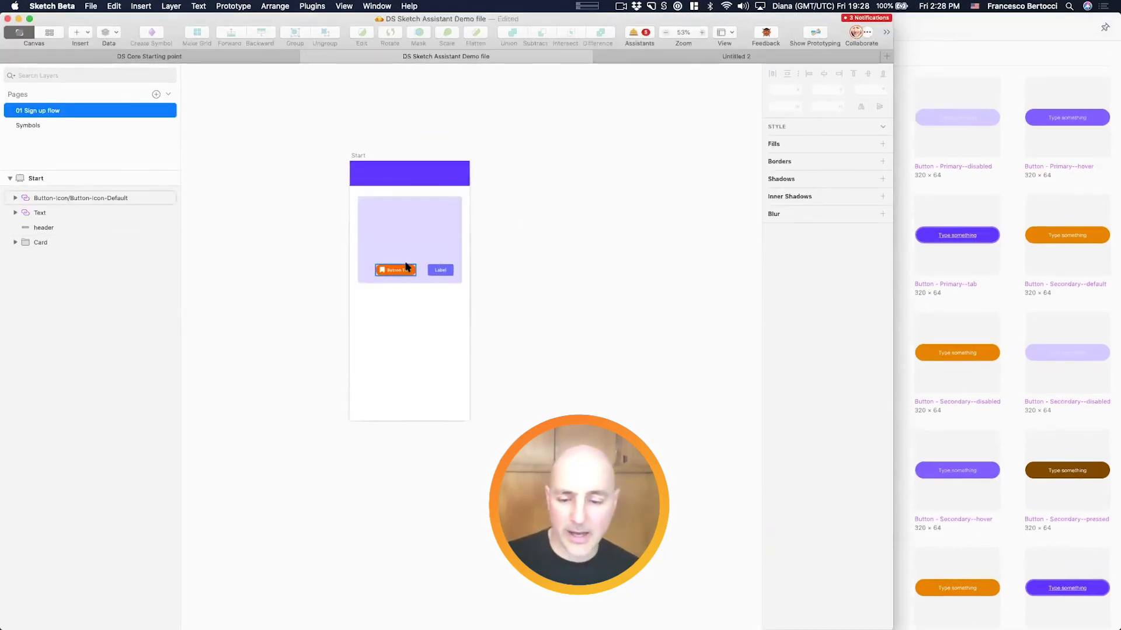
click(359, 156)
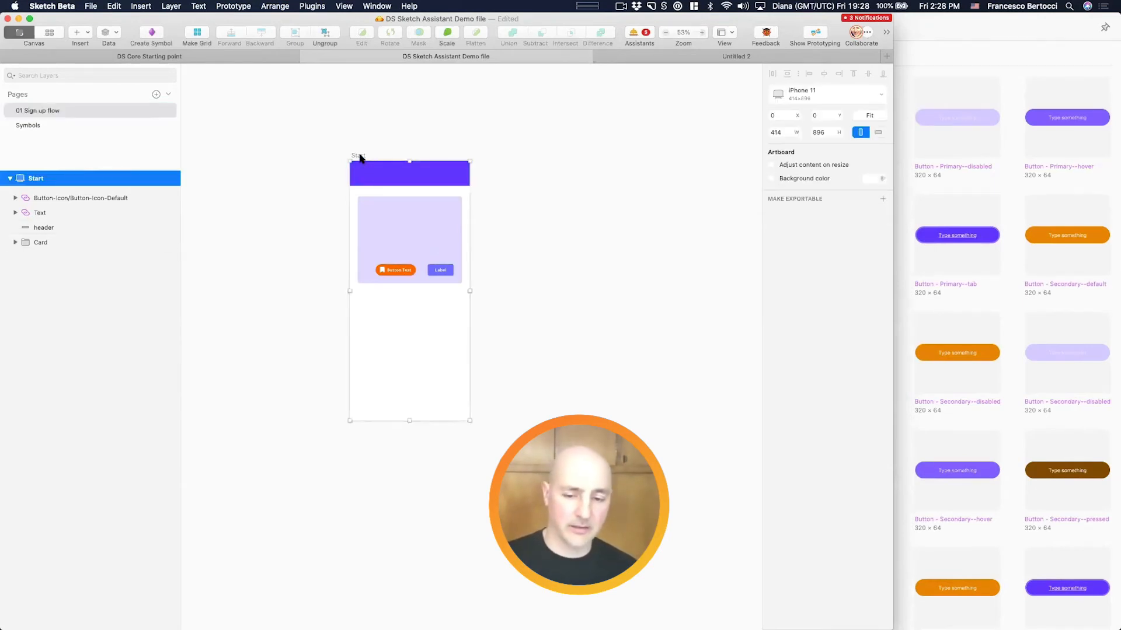
click(510, 246)
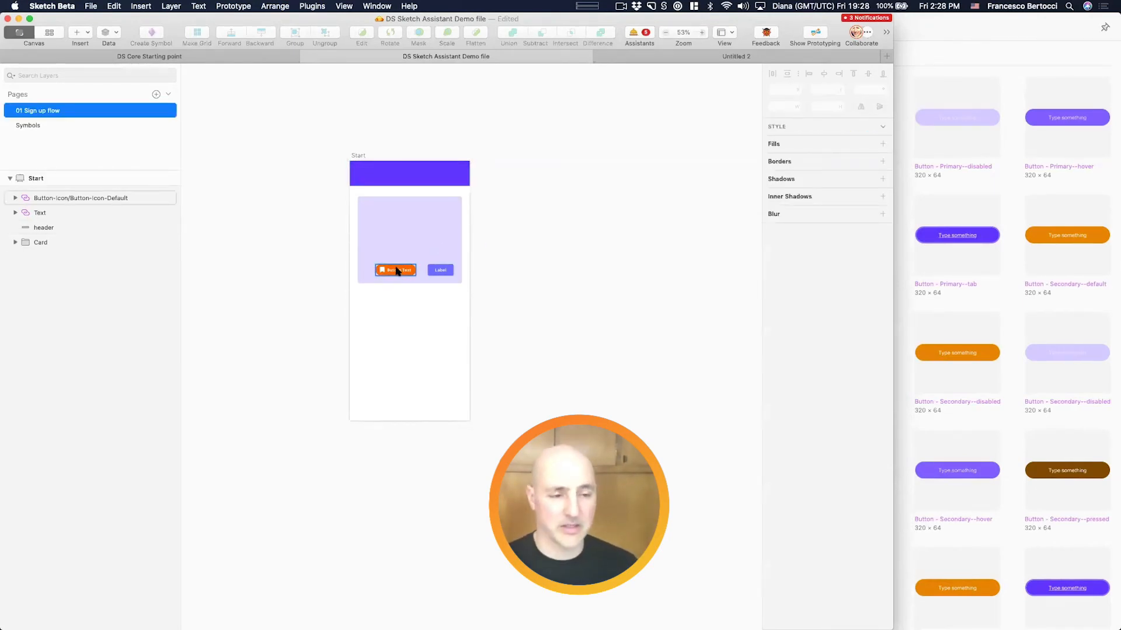
Step: Move the Button-Icon-Default and Text symbols into the Card group, above its background layer
click(957, 228)
drag(520, 235, 379, 321)
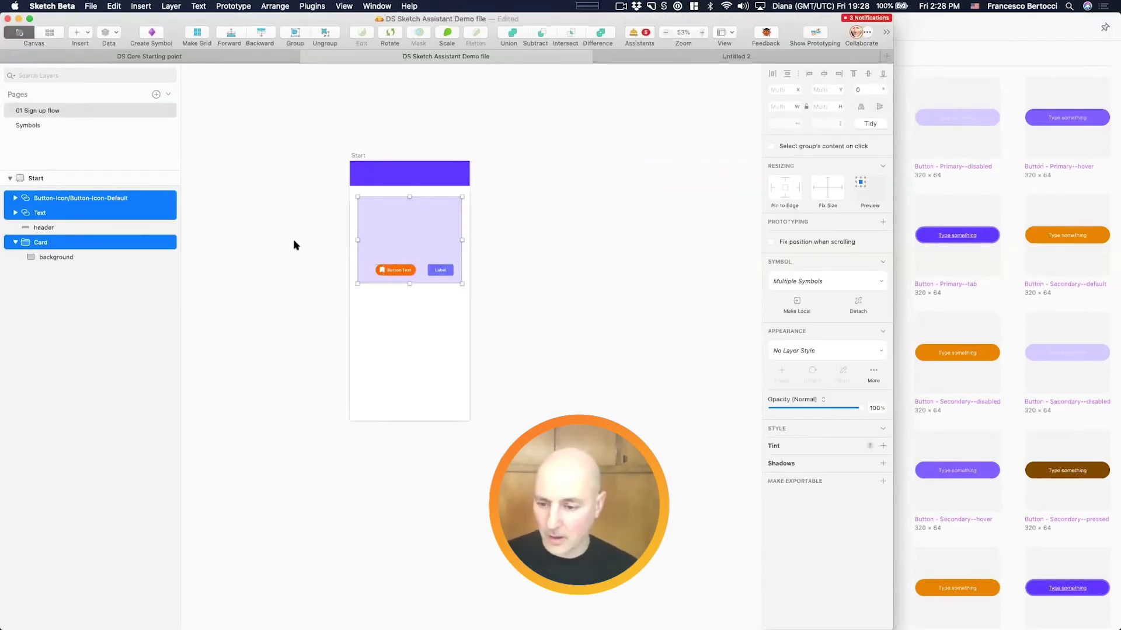
drag(64, 204, 45, 251)
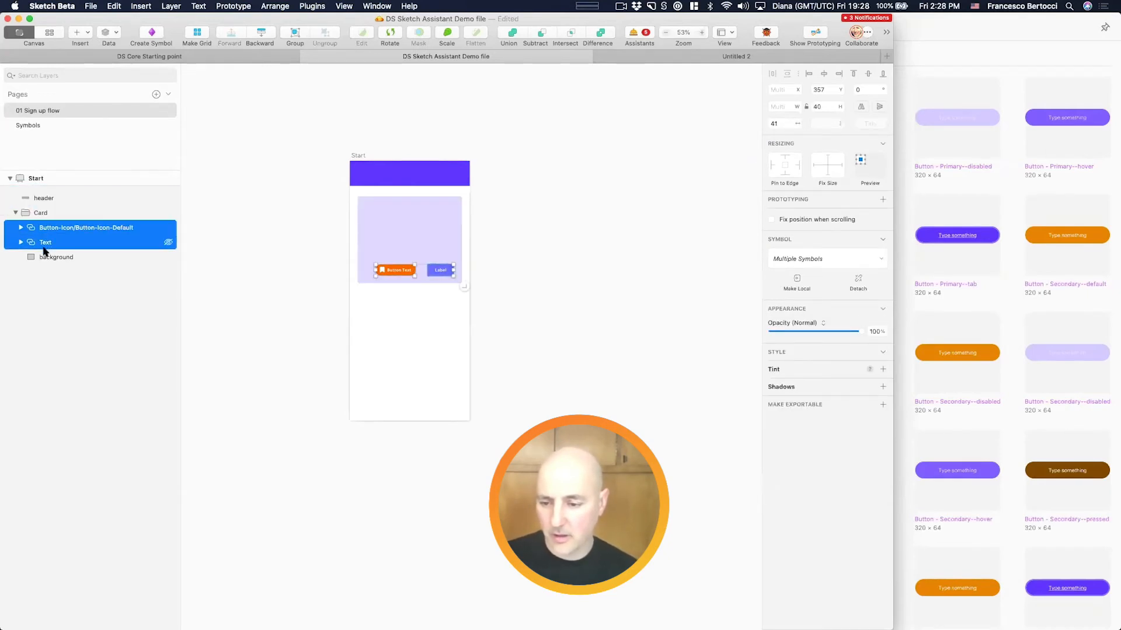
click(442, 243)
Step: Show all layer styles in the components window and find the DS Core Starting point Elevations
click(1021, 138)
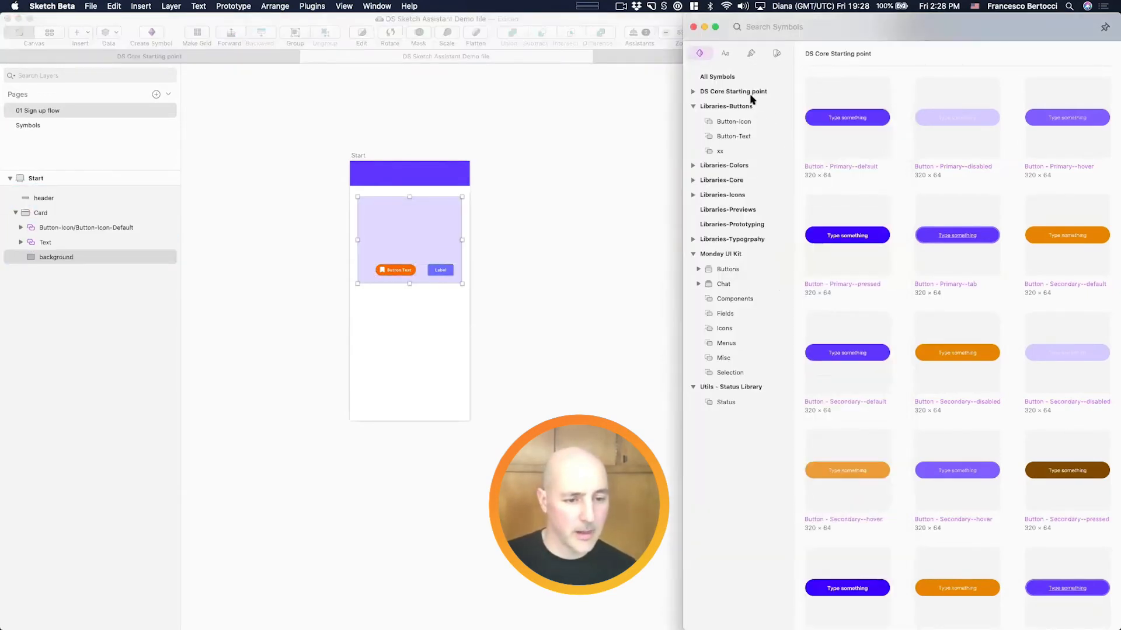
click(752, 53)
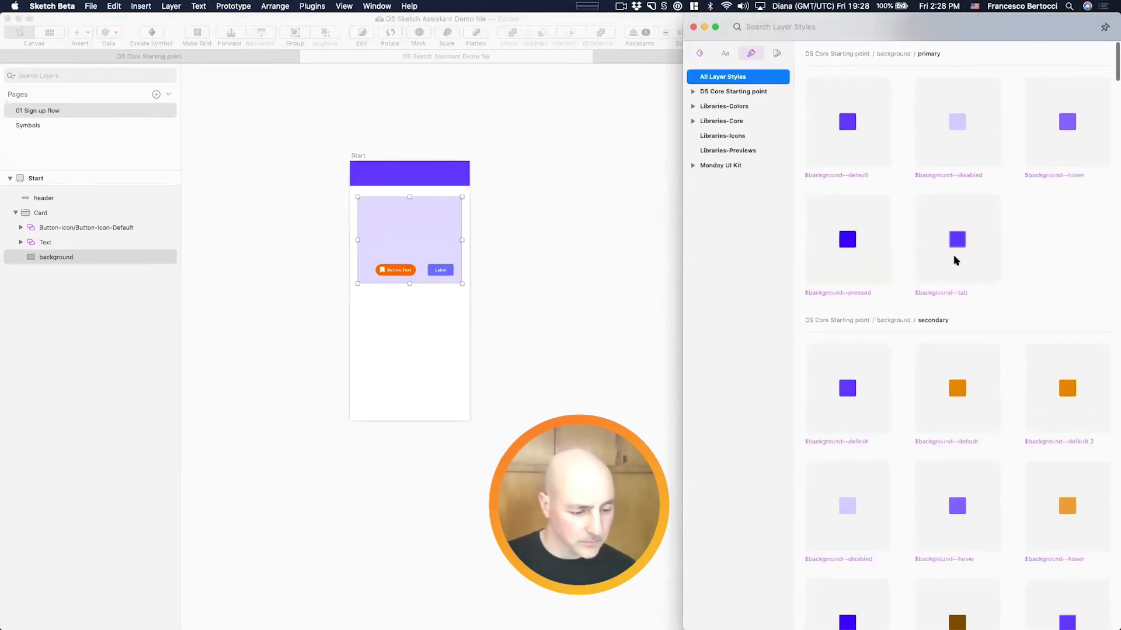
scroll(955, 260, down, 10)
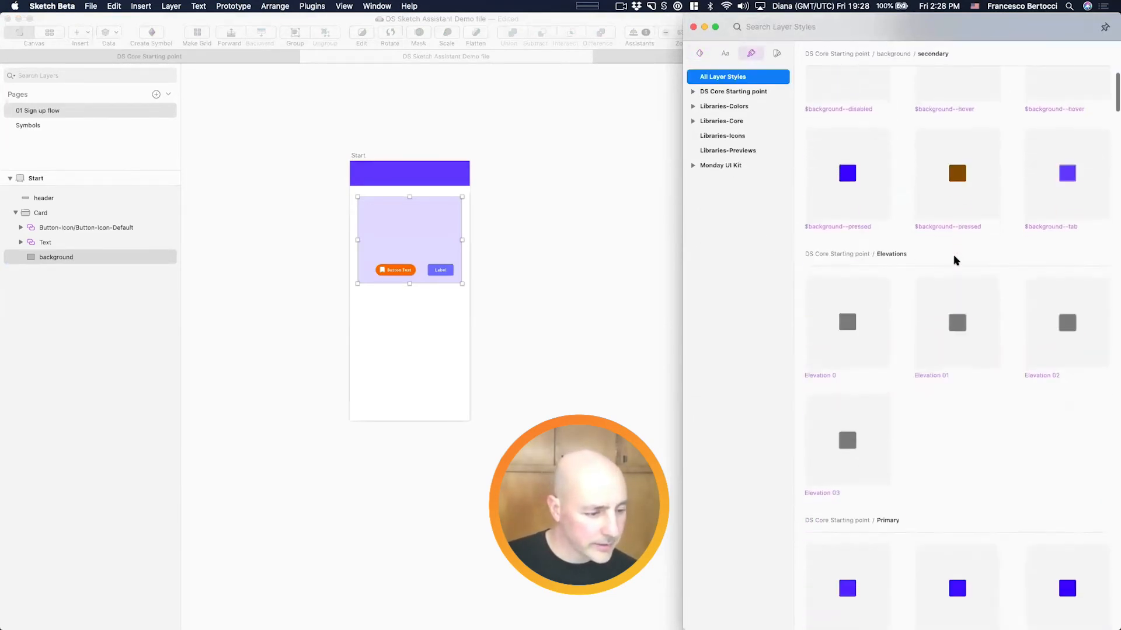
Step: Rename the card's group on the Start artboard to Card
click(574, 266)
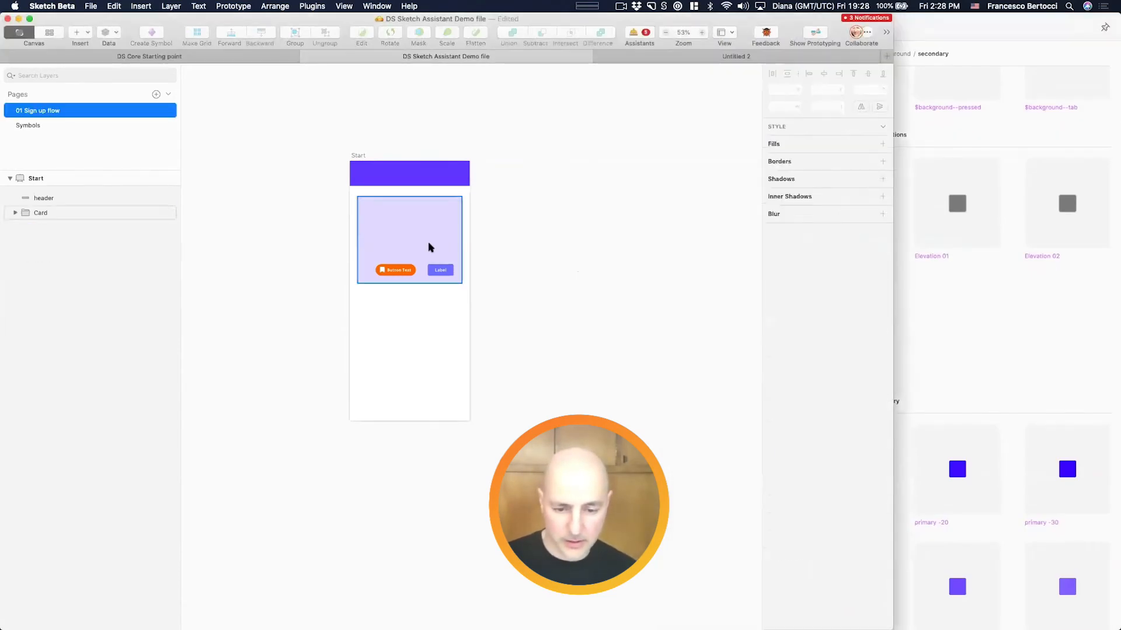
click(430, 247)
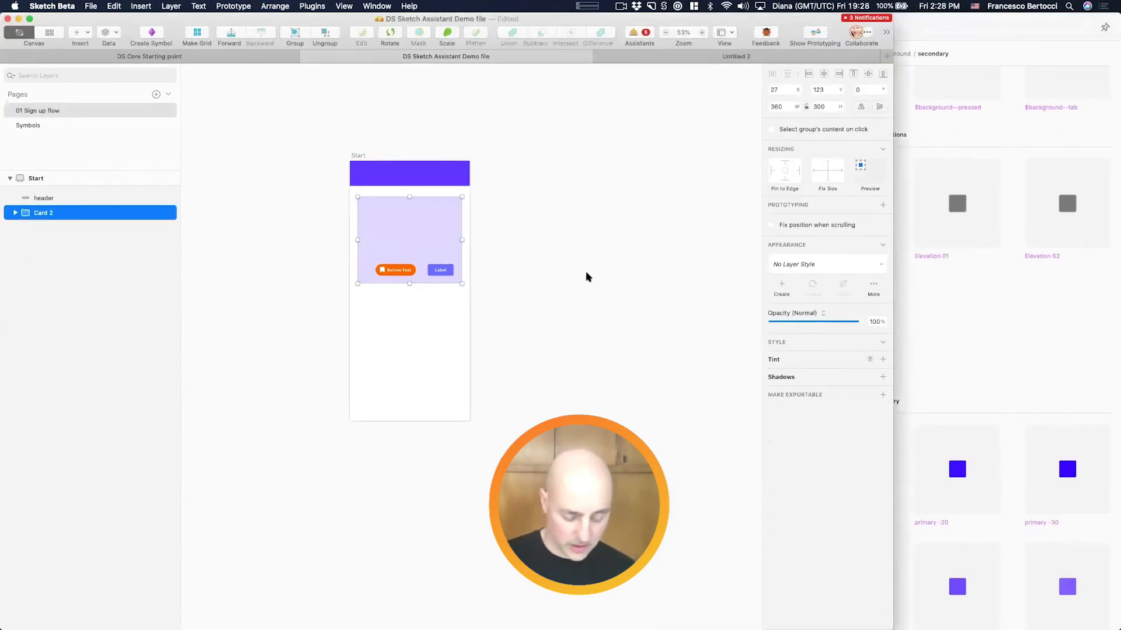
key(super+r)
text(Card)
Step: Apply the Elevation 01 layer style to the outer Card group and ungroup the Card group nested inside it
click(936, 220)
drag(959, 215, 408, 239)
click(16, 213)
click(55, 232)
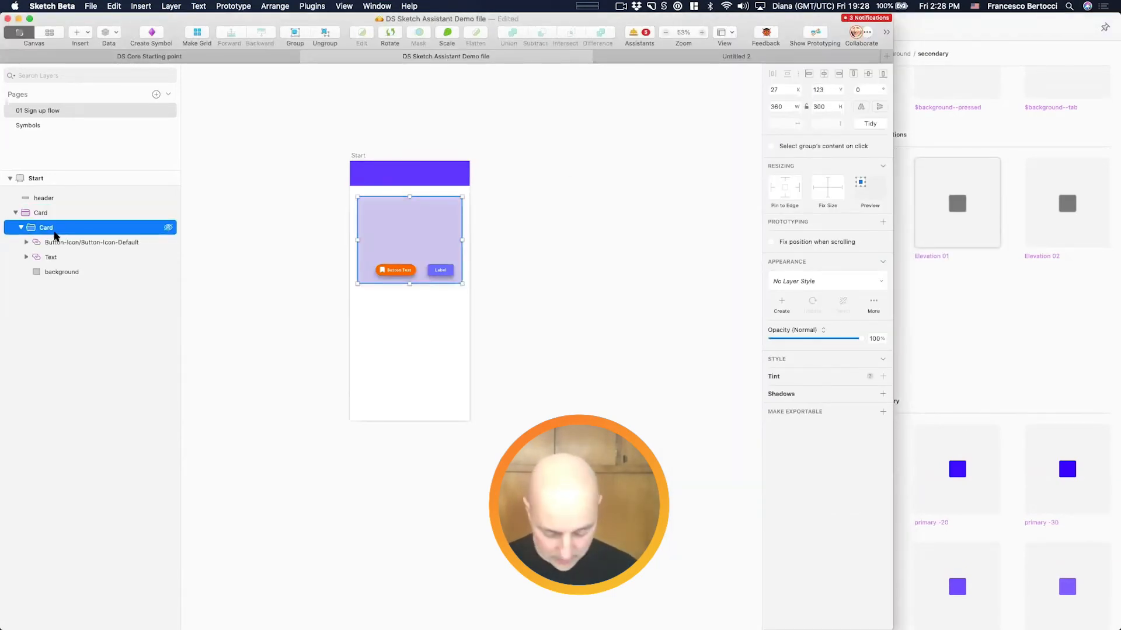
key(shift+super+g)
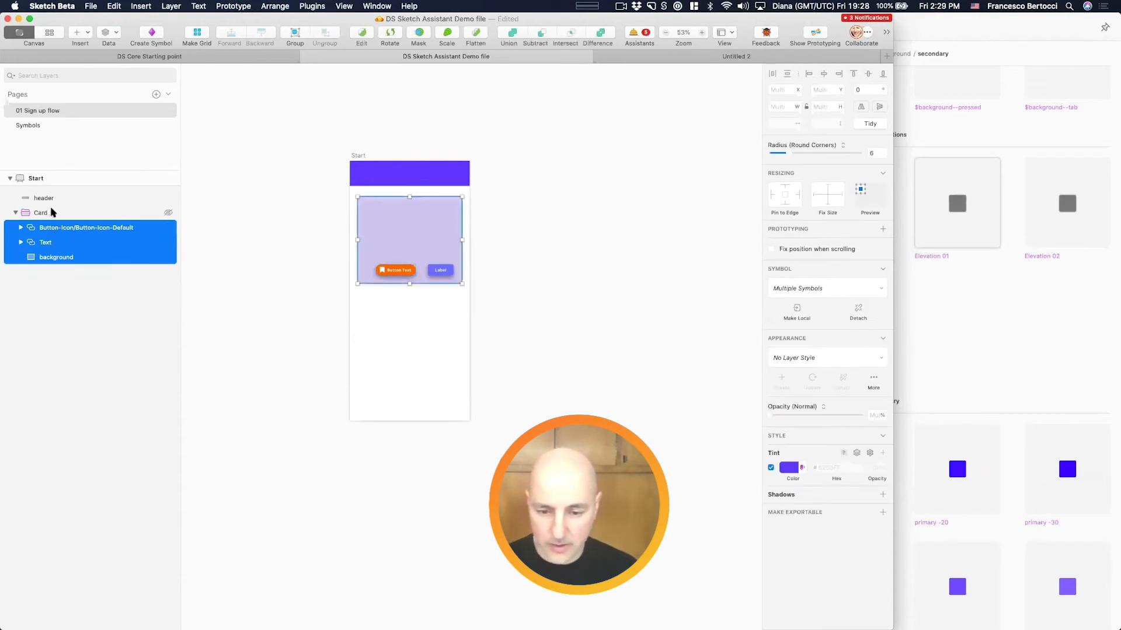
Step: Set the opacity of the card's background layer to 100%
click(52, 211)
click(58, 257)
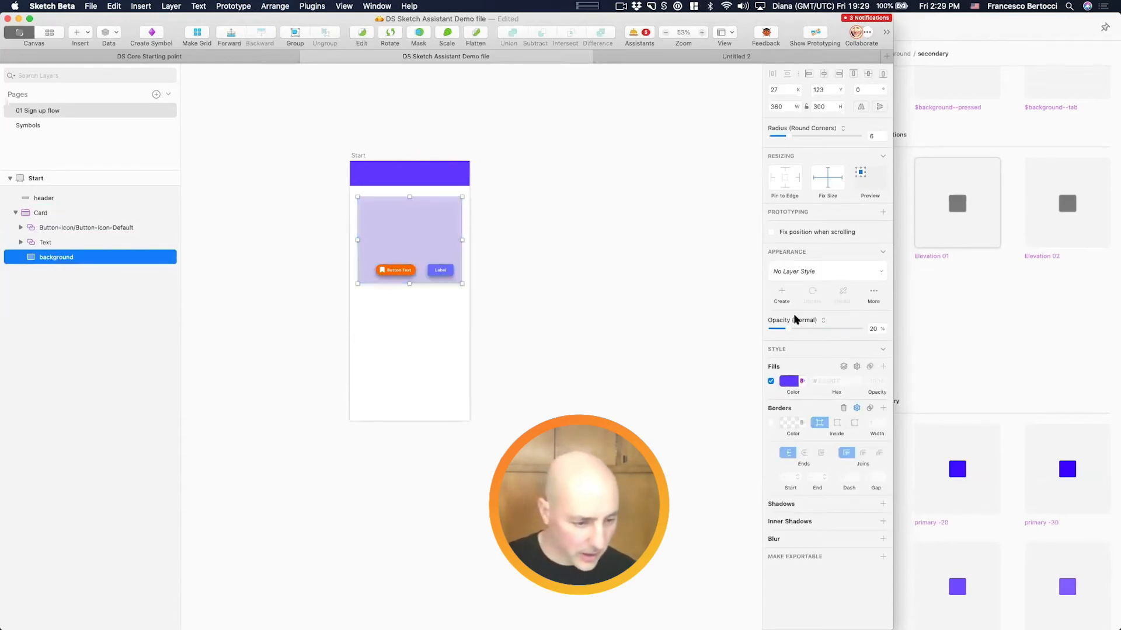
drag(788, 330, 873, 330)
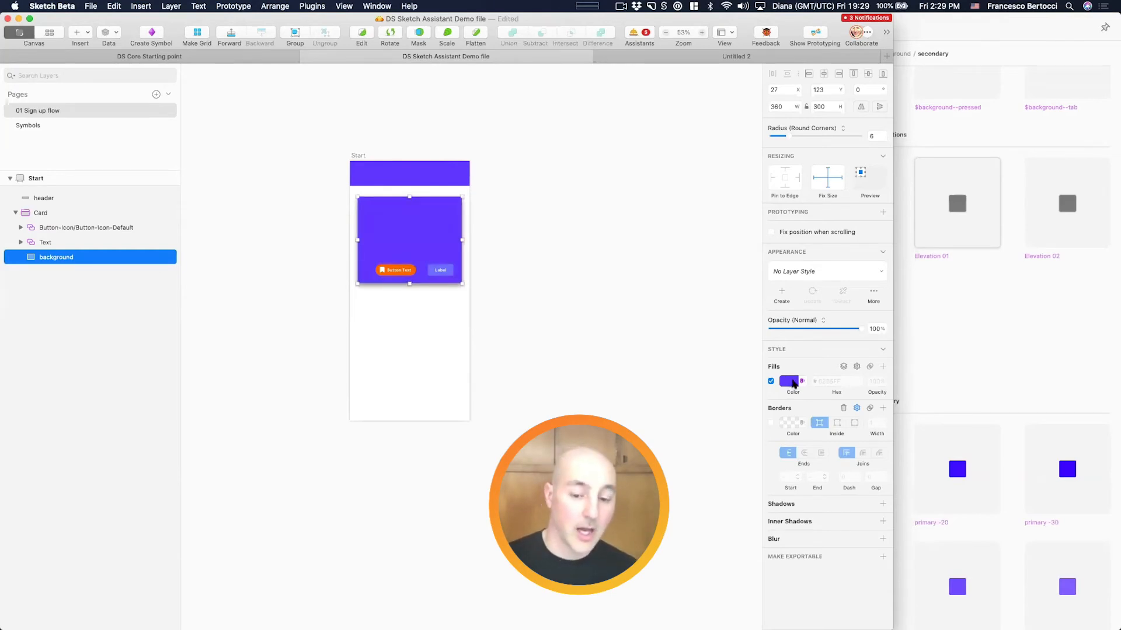
click(816, 273)
click(816, 273)
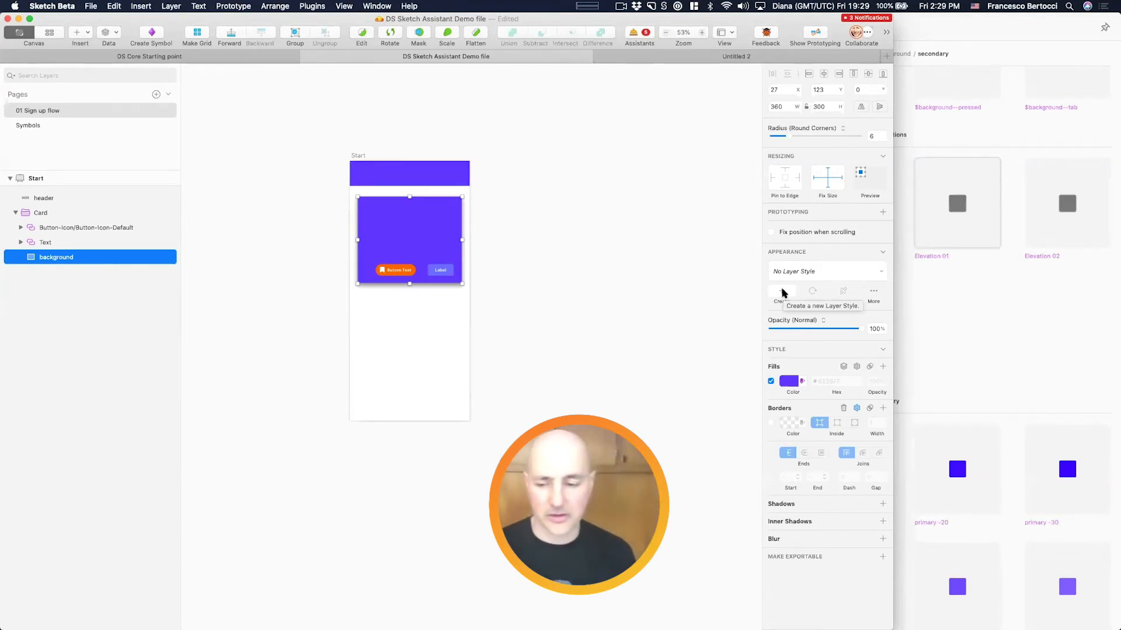
Step: Inspect the Card group's layer style and contents, and return to the library layer styles
click(317, 238)
click(400, 225)
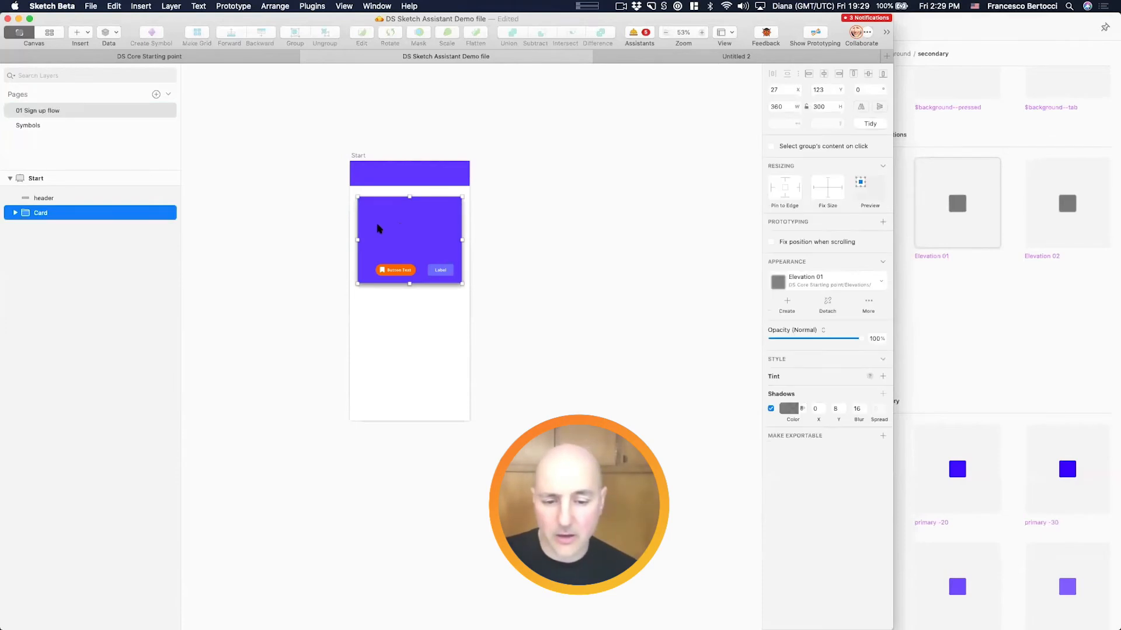
click(16, 213)
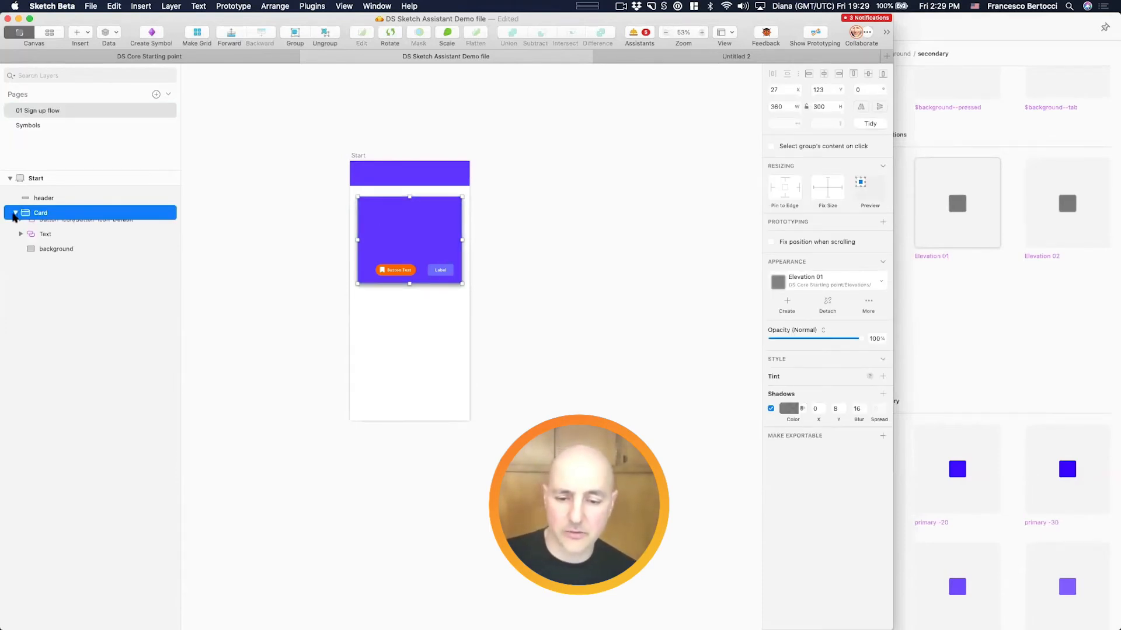
click(983, 226)
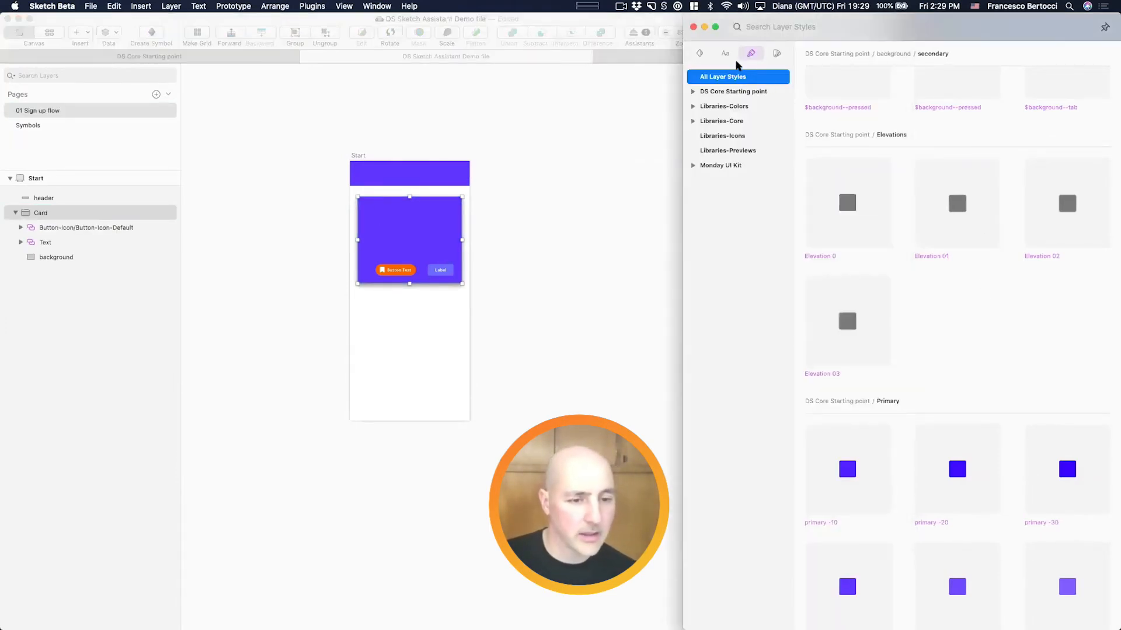
Step: Switch the library components to text styles and browse the available headline styles
click(725, 53)
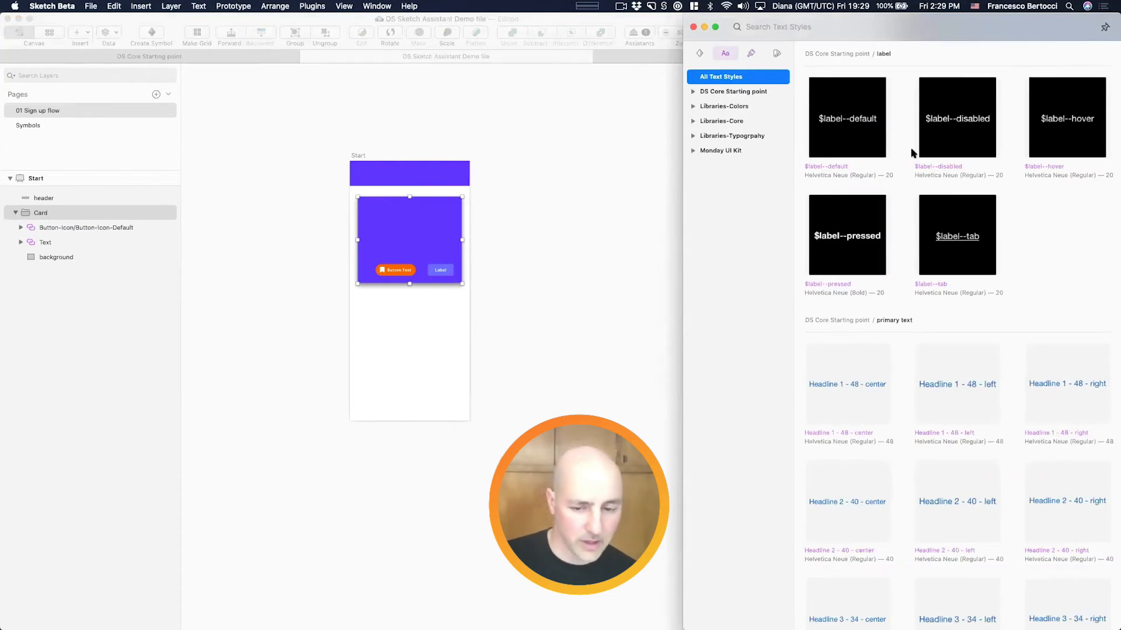
scroll(925, 246, down, 10)
scroll(929, 249, up, 8)
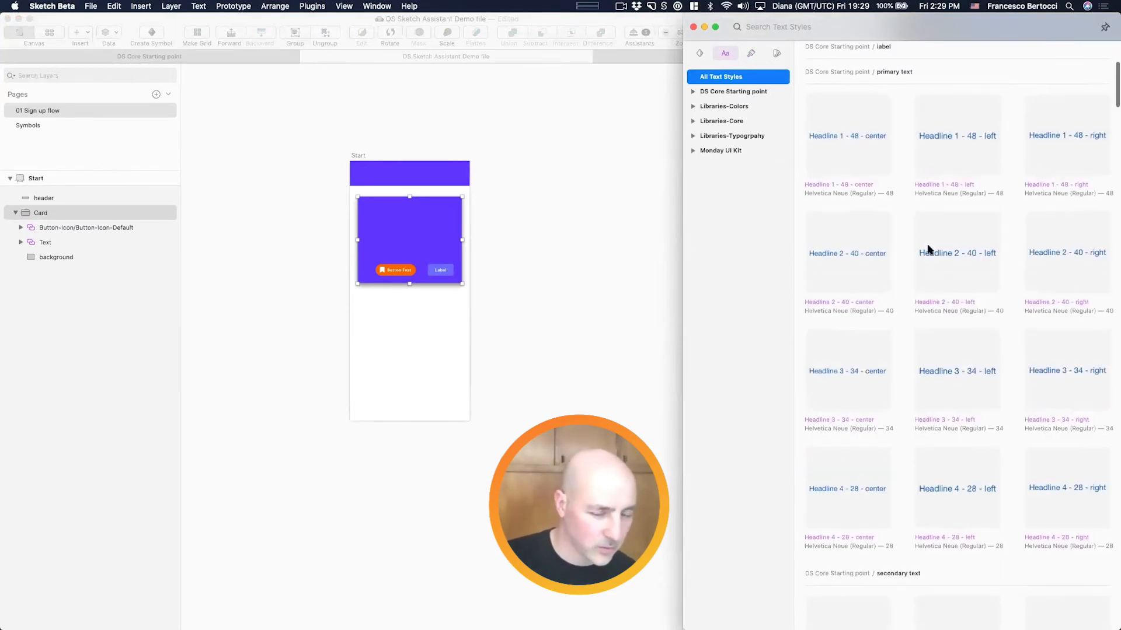
Step: Change the fill of the card's background layer from purple to a light grey
click(534, 178)
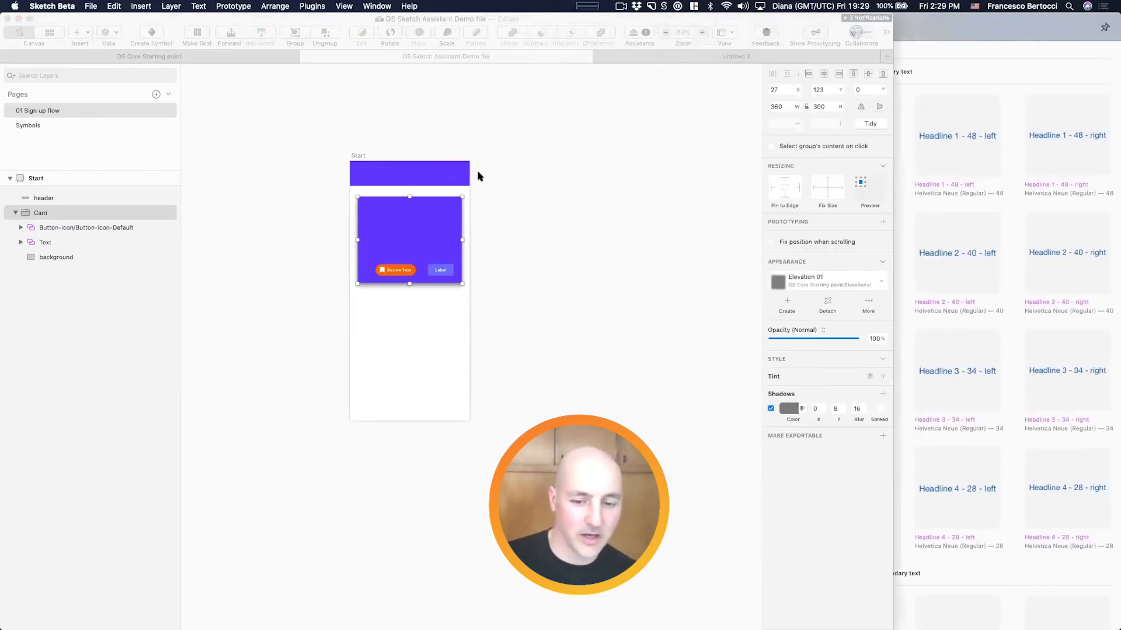
click(433, 222)
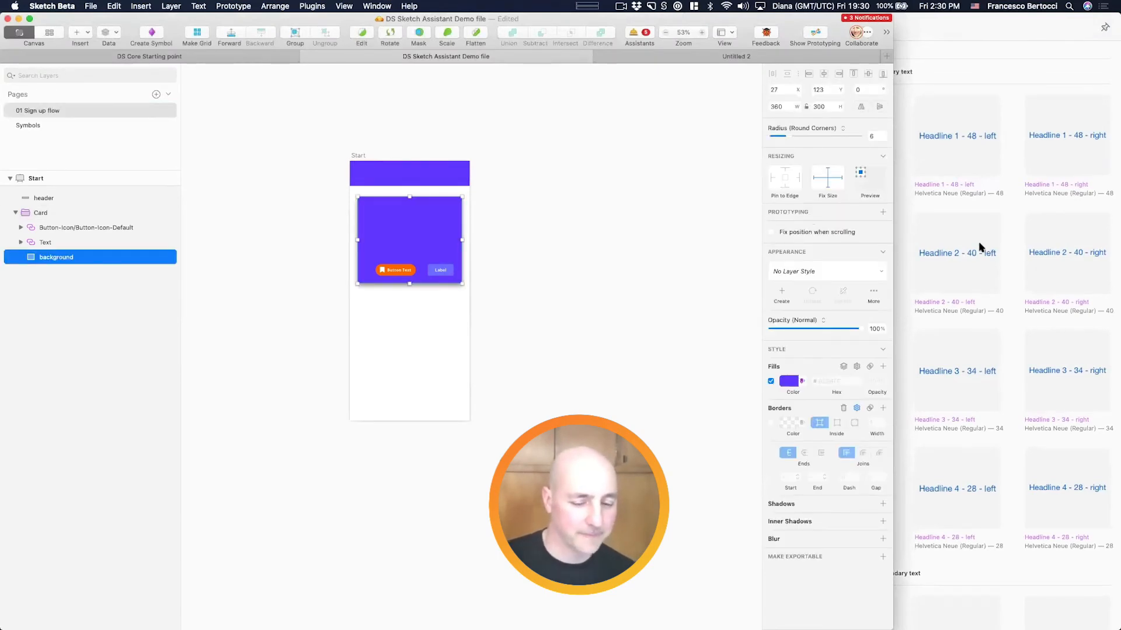
click(771, 422)
click(792, 383)
drag(785, 445, 759, 434)
click(662, 342)
Step: Insert a text layer in the Headline 1 - 48 - center style onto the card and make it auto width
click(969, 171)
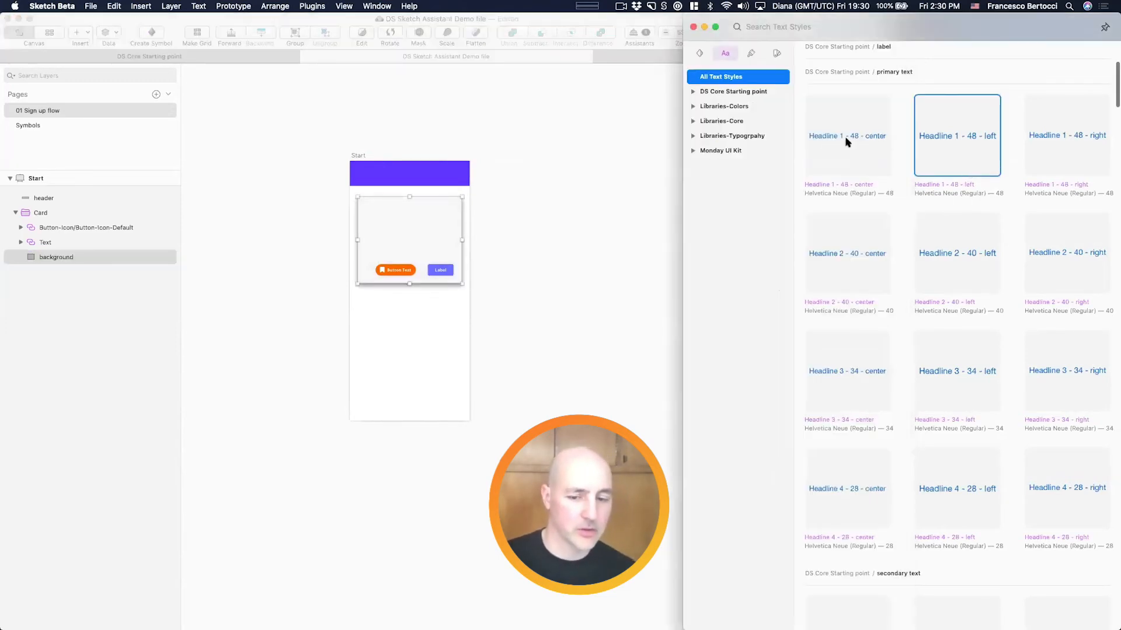
scroll(845, 146, up, 2)
mouse_move(845, 158)
mouse_down()
mouse_move(613, 245)
mouse_move(387, 303)
mouse_move(388, 313)
mouse_move(401, 216)
mouse_move(458, 218)
mouse_up()
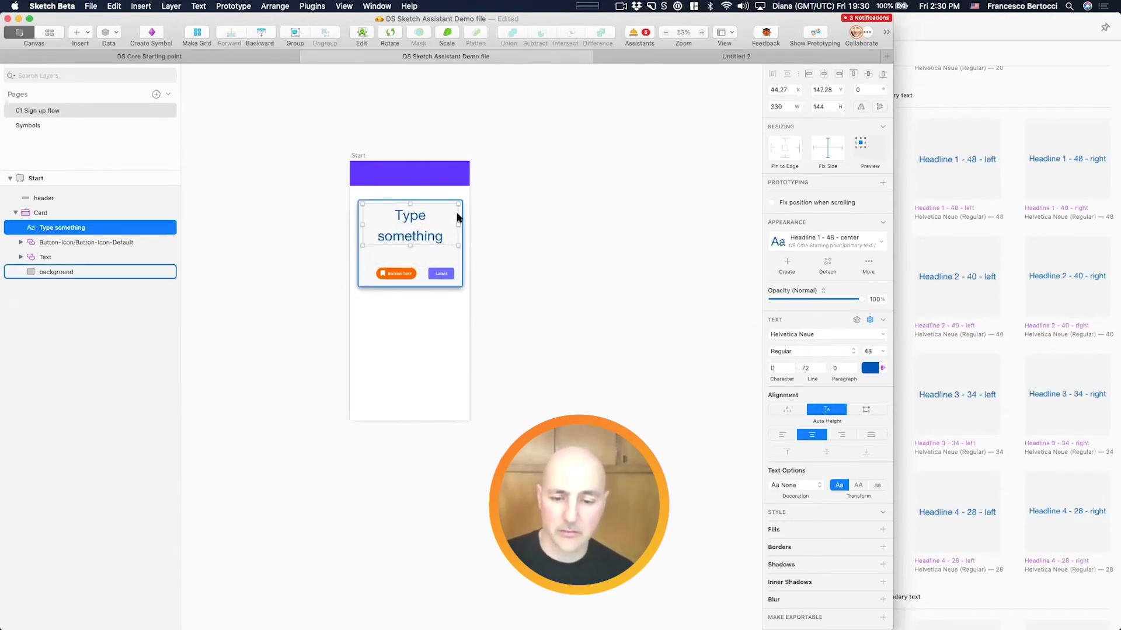
double_click(458, 217)
Step: Take the headline text out of the Card group, place it under the header, and move the card below it
drag(380, 216, 395, 202)
drag(125, 227, 117, 205)
drag(391, 230, 388, 252)
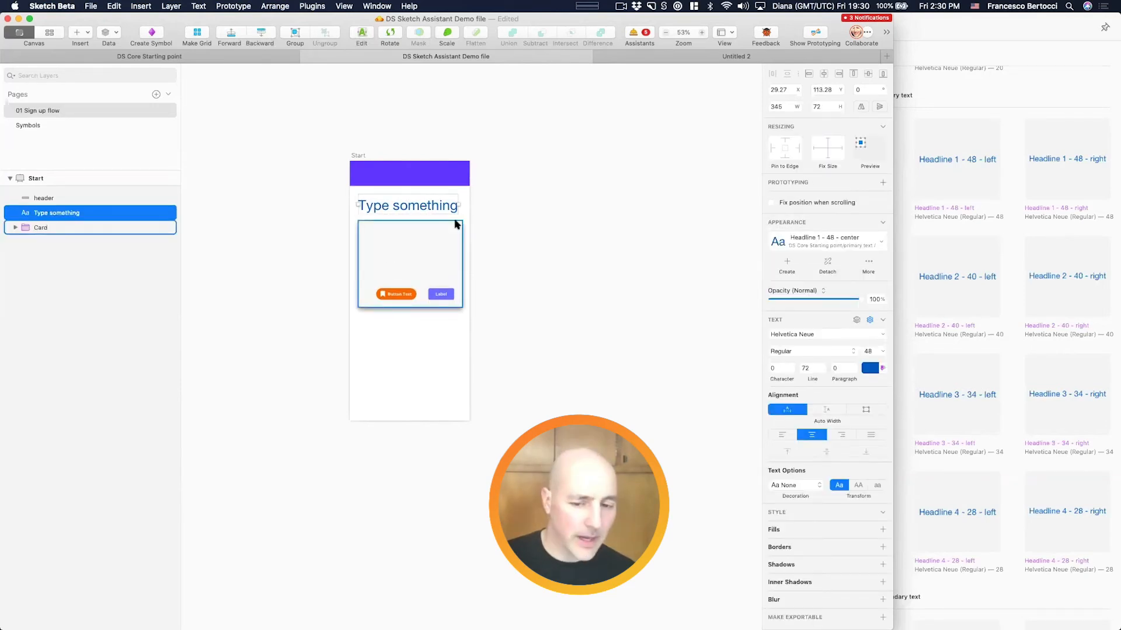
click(436, 231)
click(434, 208)
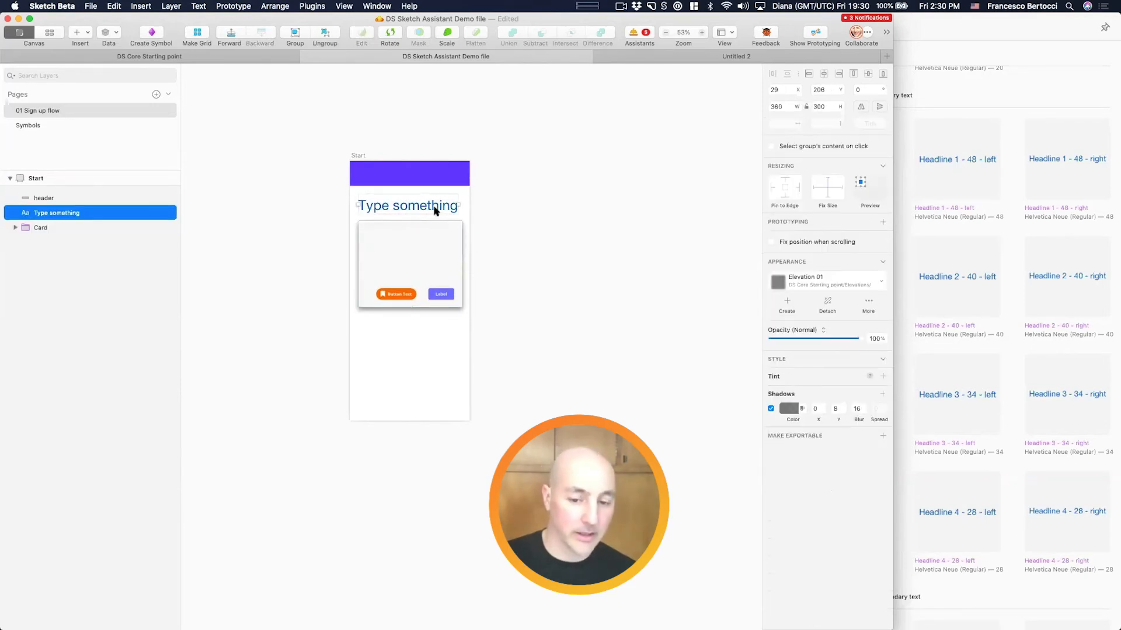
Step: Insert a text layer in the Headline 3 - 34 - center style below the card
click(953, 210)
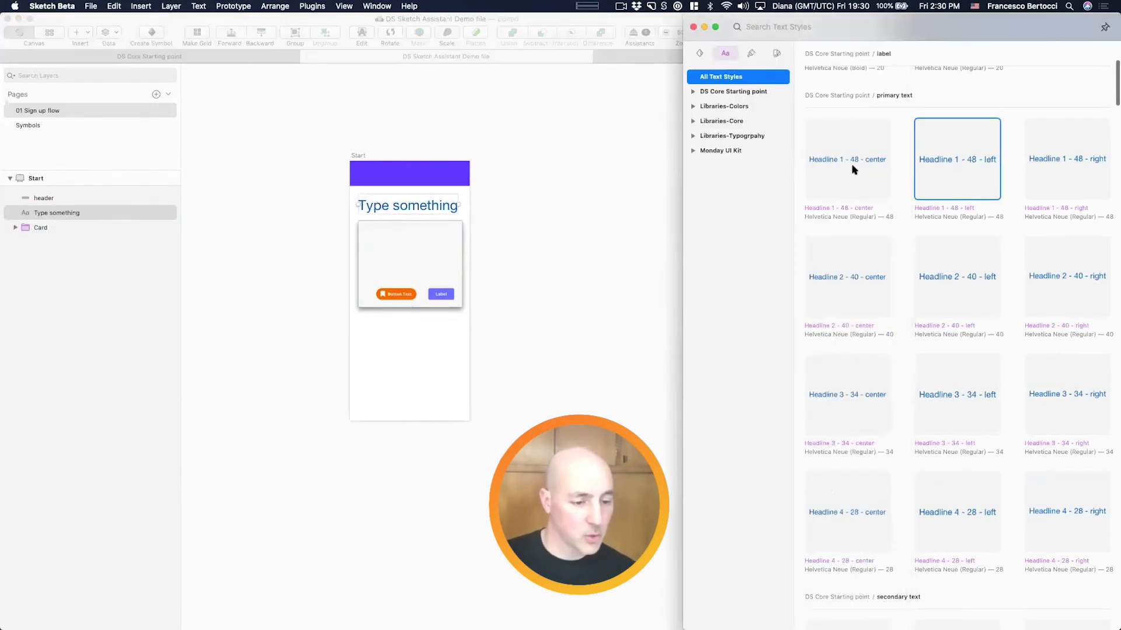
scroll(854, 257, down, 1)
click(854, 257)
mouse_move(851, 363)
mouse_down()
mouse_move(376, 338)
mouse_move(424, 343)
mouse_move(407, 339)
mouse_up()
click(434, 324)
Step: Tidy both text layers and the Card group with a vertical spacing of 24
drag(427, 380, 362, 201)
click(871, 124)
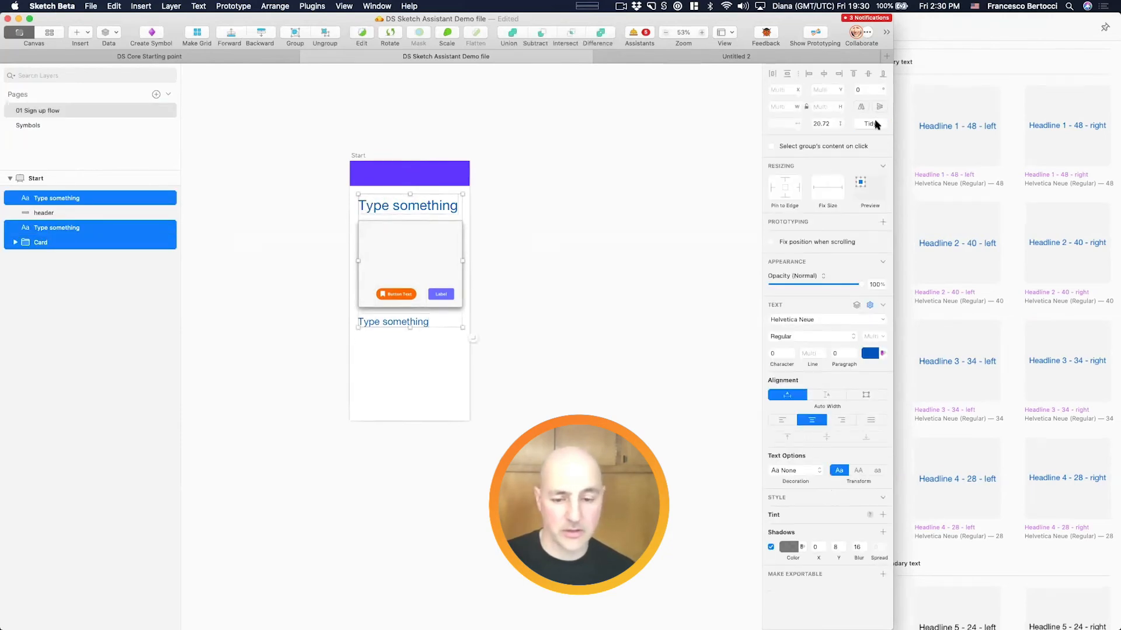
click(834, 124)
text(24)
key(Return)
click(591, 184)
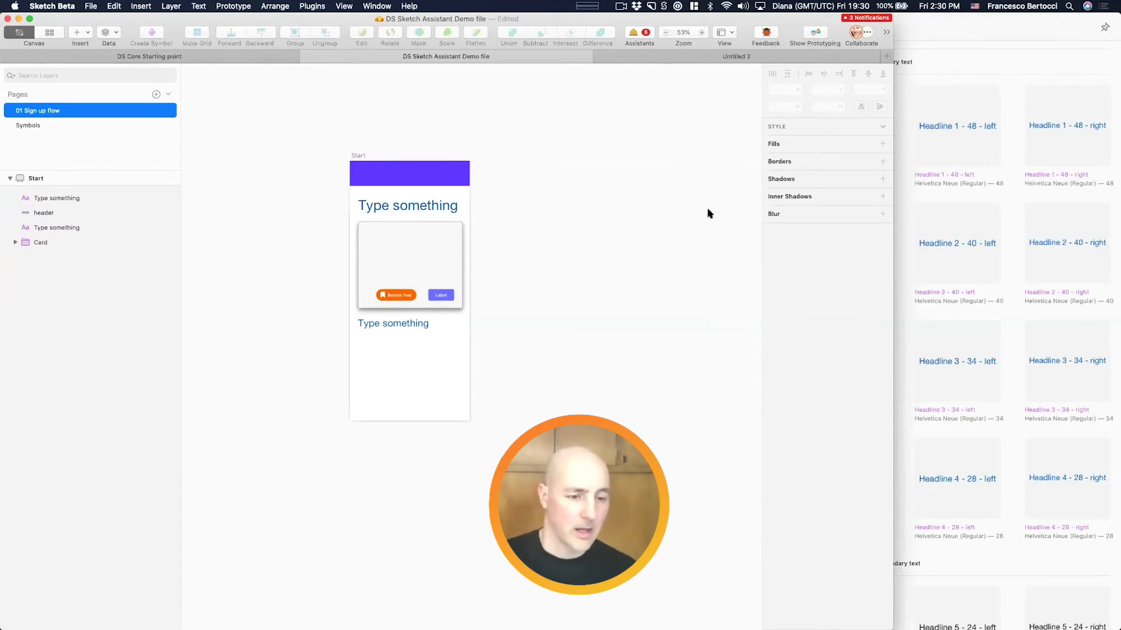
Step: Browse the library's primary text and label styles, and return to the document
click(1031, 187)
scroll(934, 263, down, 2)
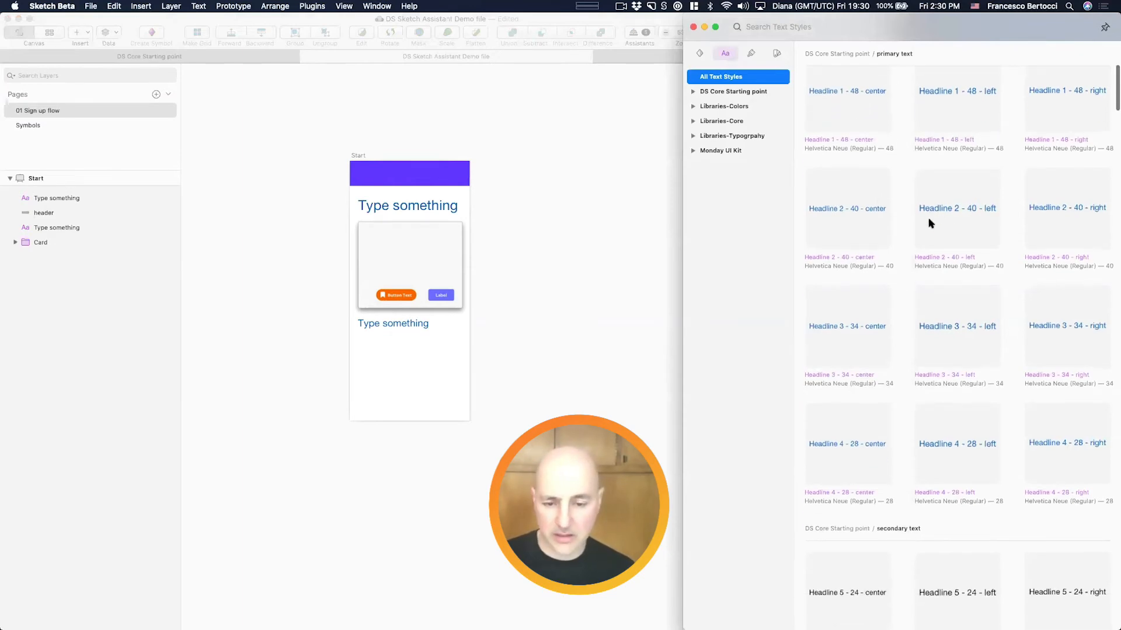
scroll(930, 220, up, 8)
click(540, 153)
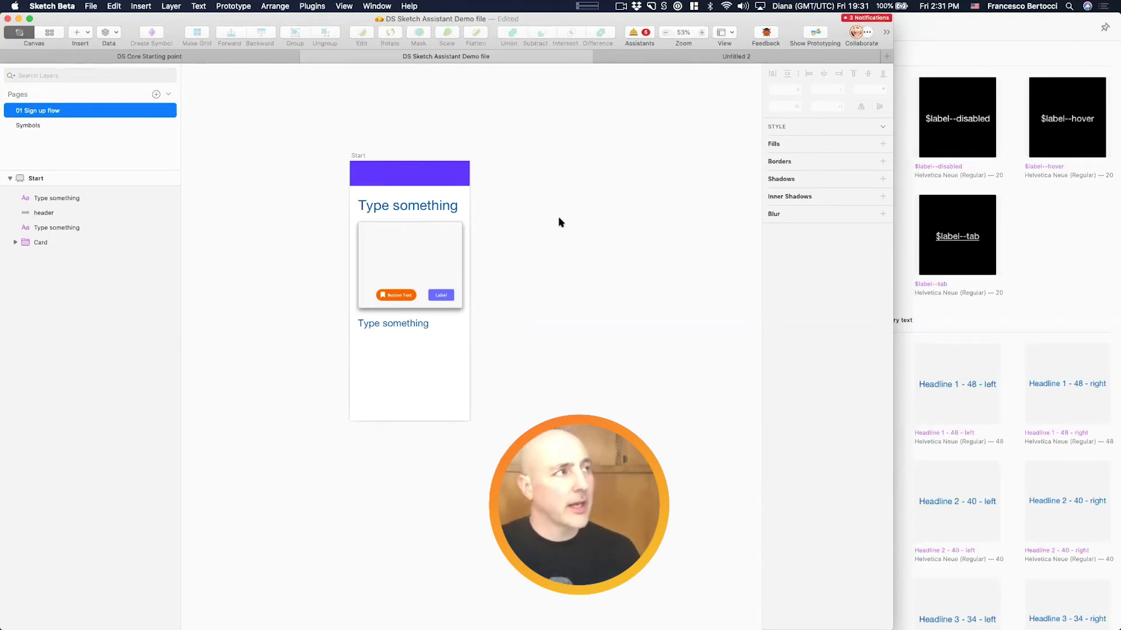
click(640, 28)
click(677, 52)
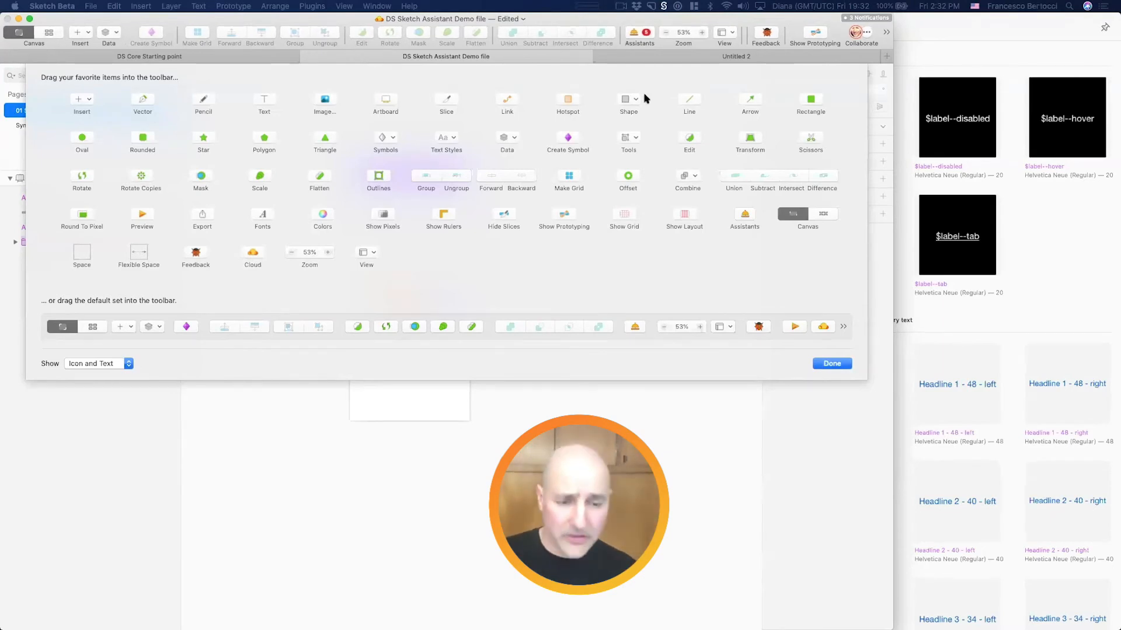
click(832, 364)
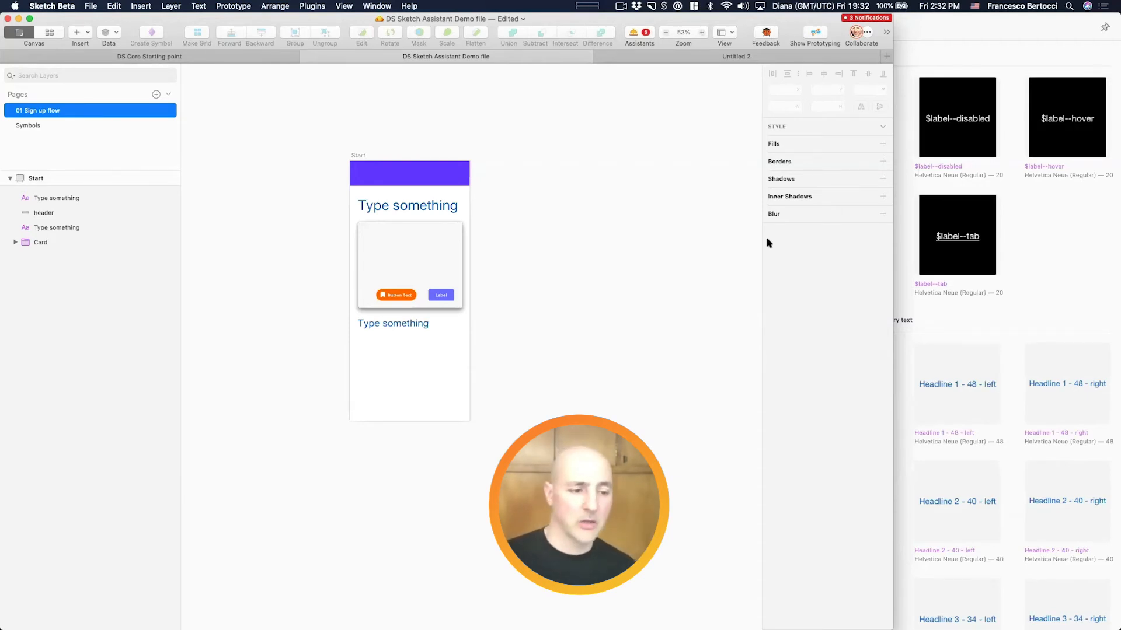
Step: Close the library components window and widen the document window to the full screen width
click(906, 69)
click(694, 27)
drag(921, 158, 1120, 158)
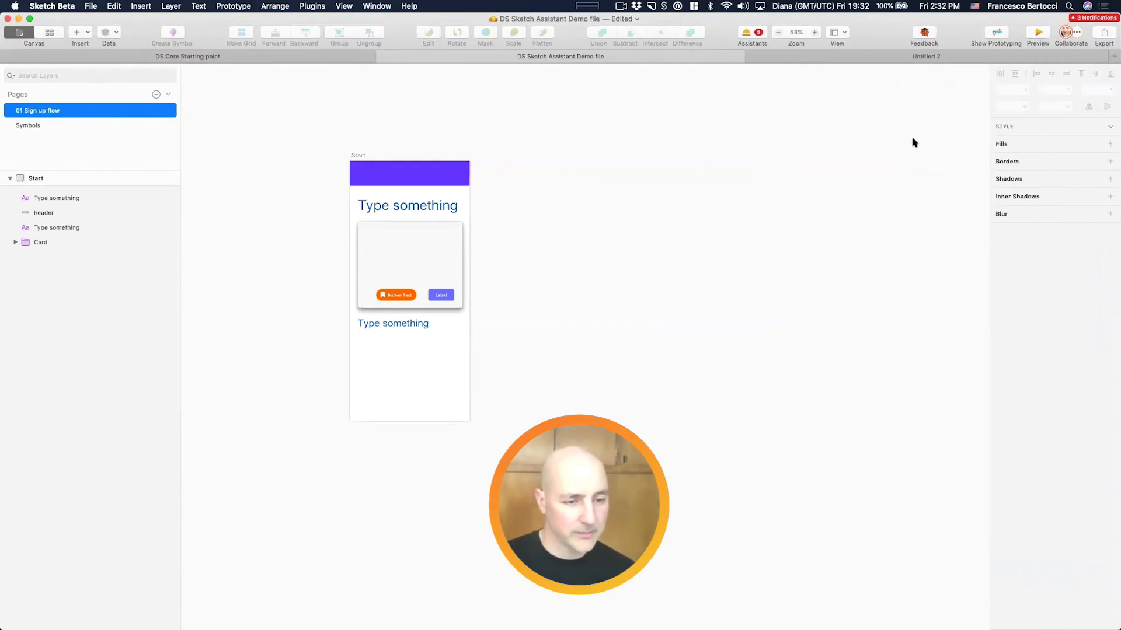
Step: Open the Assistants report, show the issue about components from unexpected libraries, and locate the Button-Icon-Default component it flags
click(755, 35)
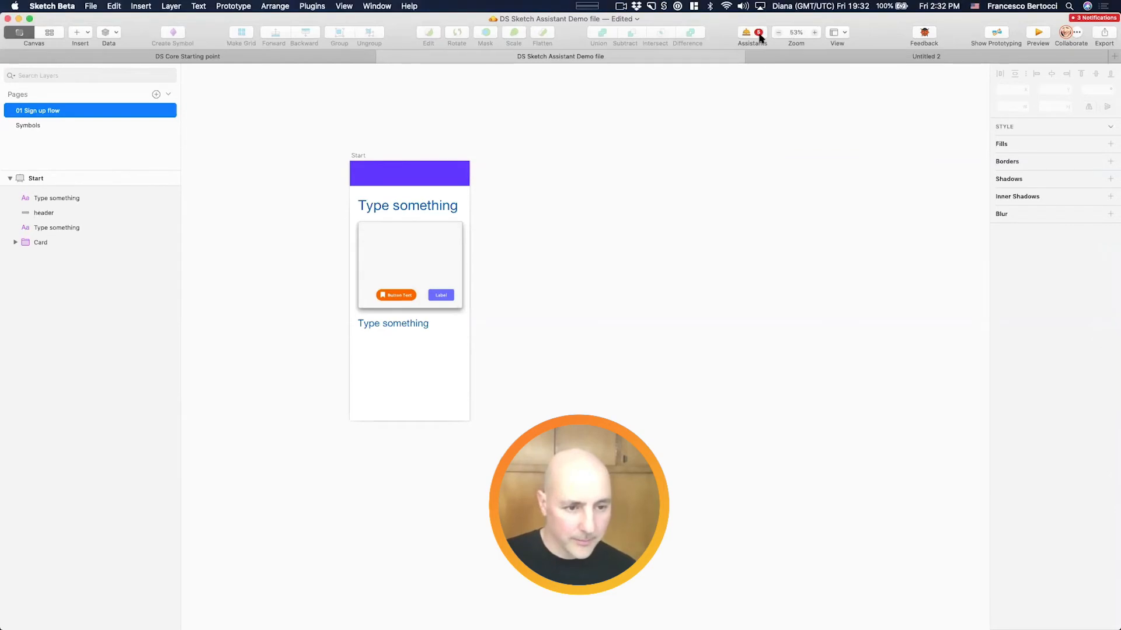
click(1060, 585)
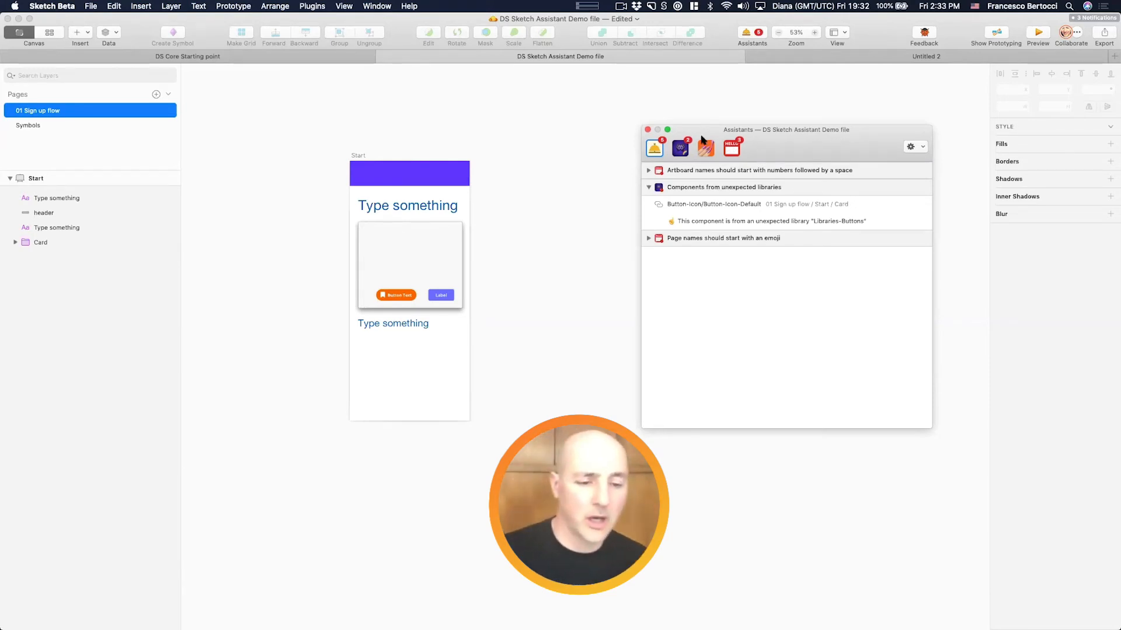
click(681, 148)
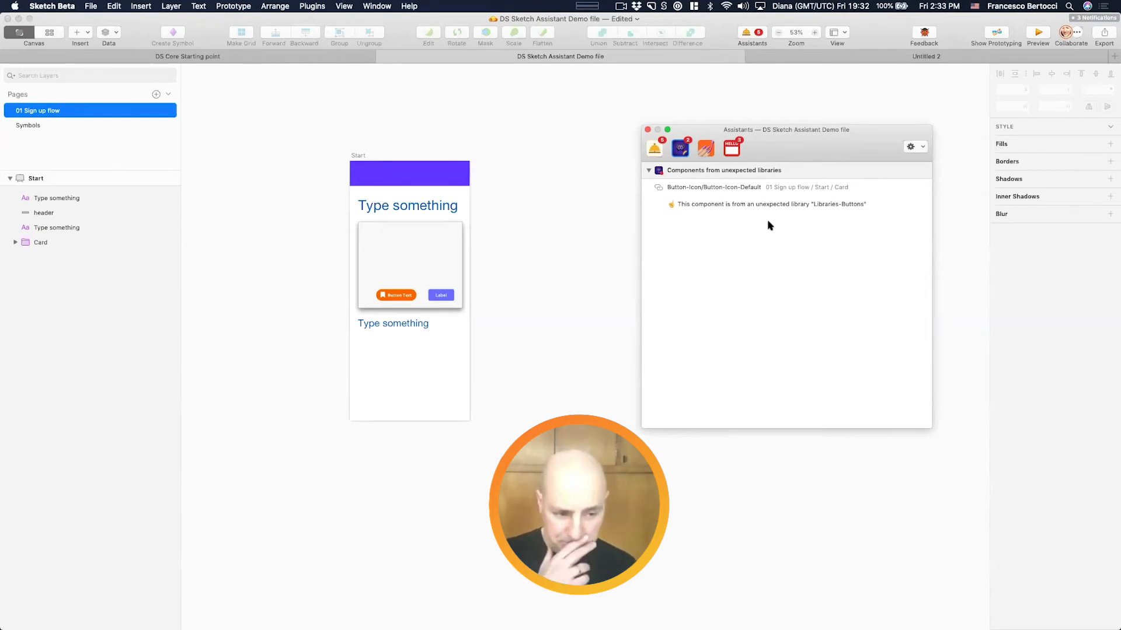
click(688, 188)
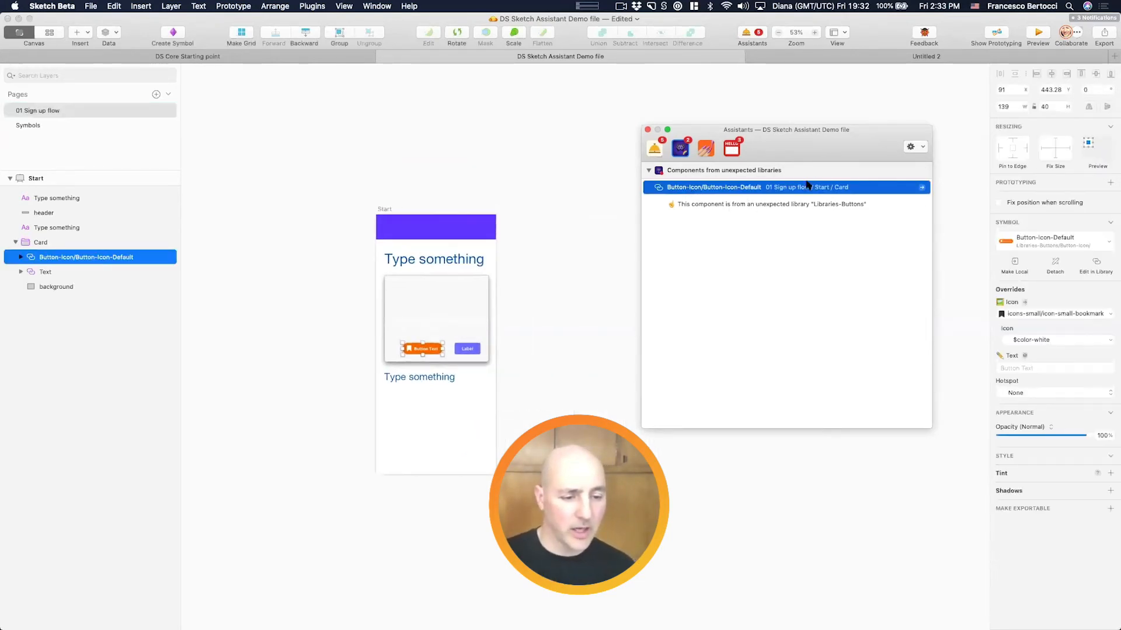
Step: Narrow the Assistants window and move it aside, and jump from the Symbols page to the flagged Button-Icon-Default component
drag(641, 183, 713, 183)
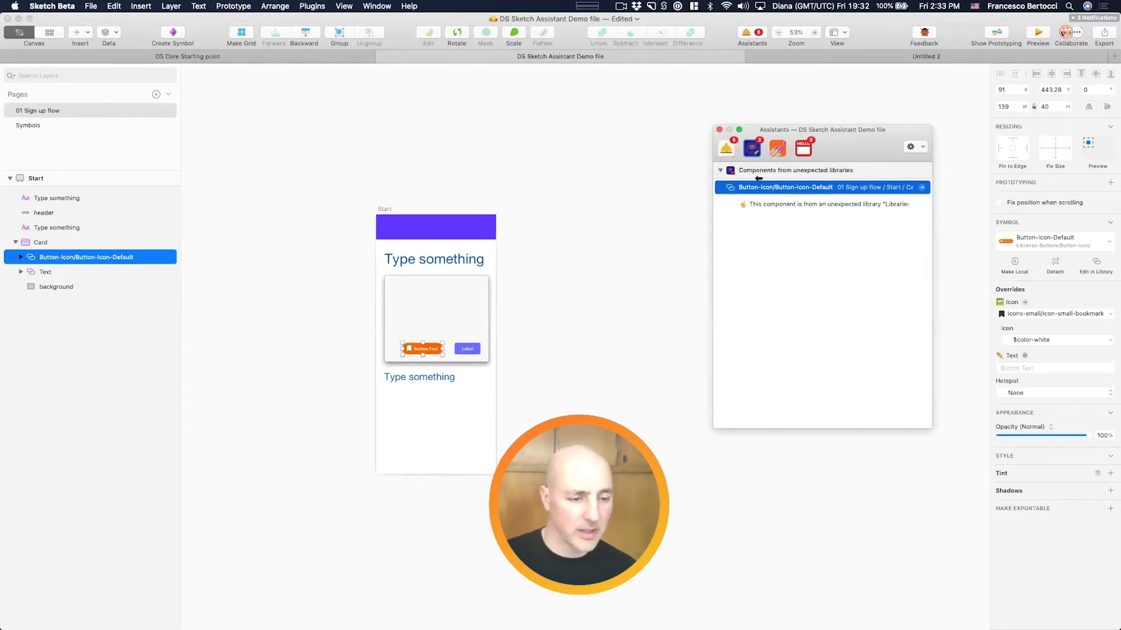
drag(843, 156, 1008, 243)
click(734, 301)
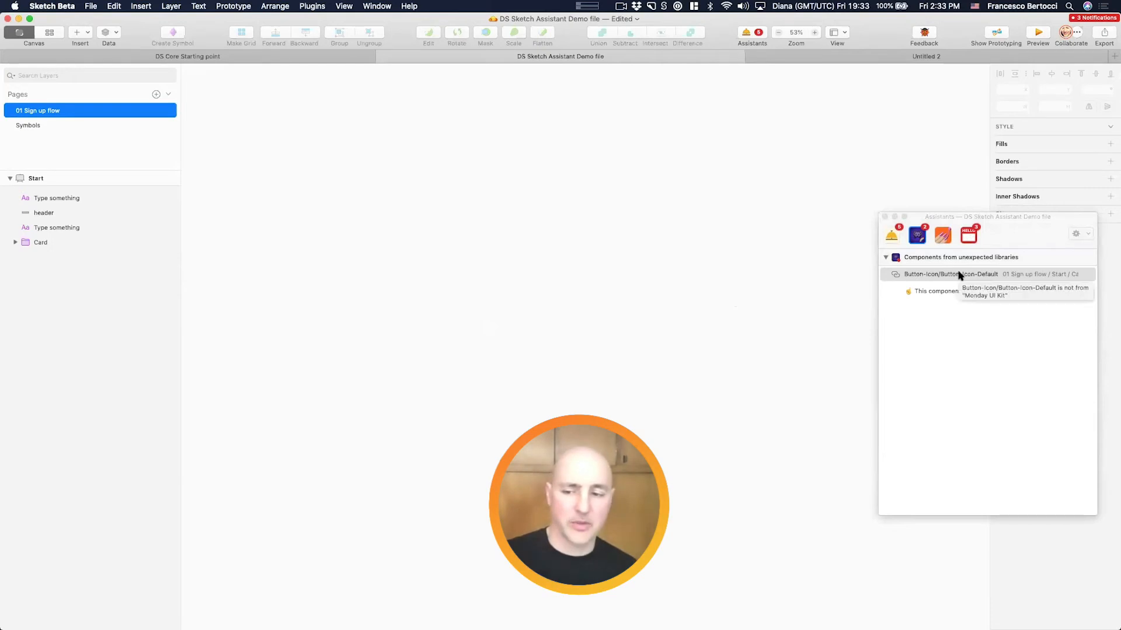
click(142, 133)
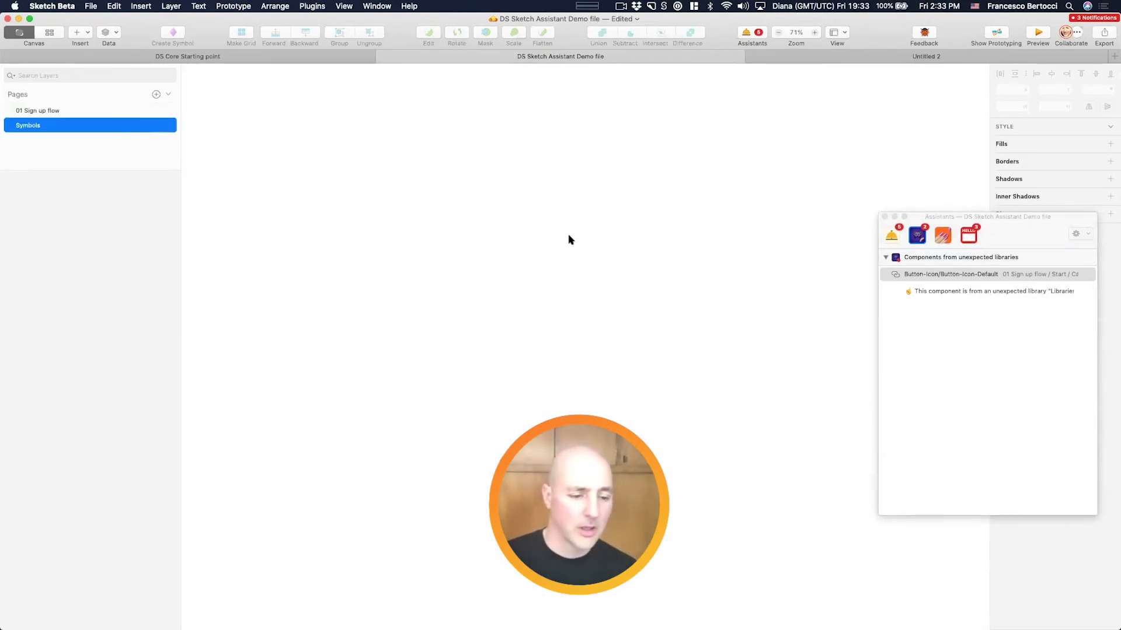
click(1001, 274)
click(1086, 274)
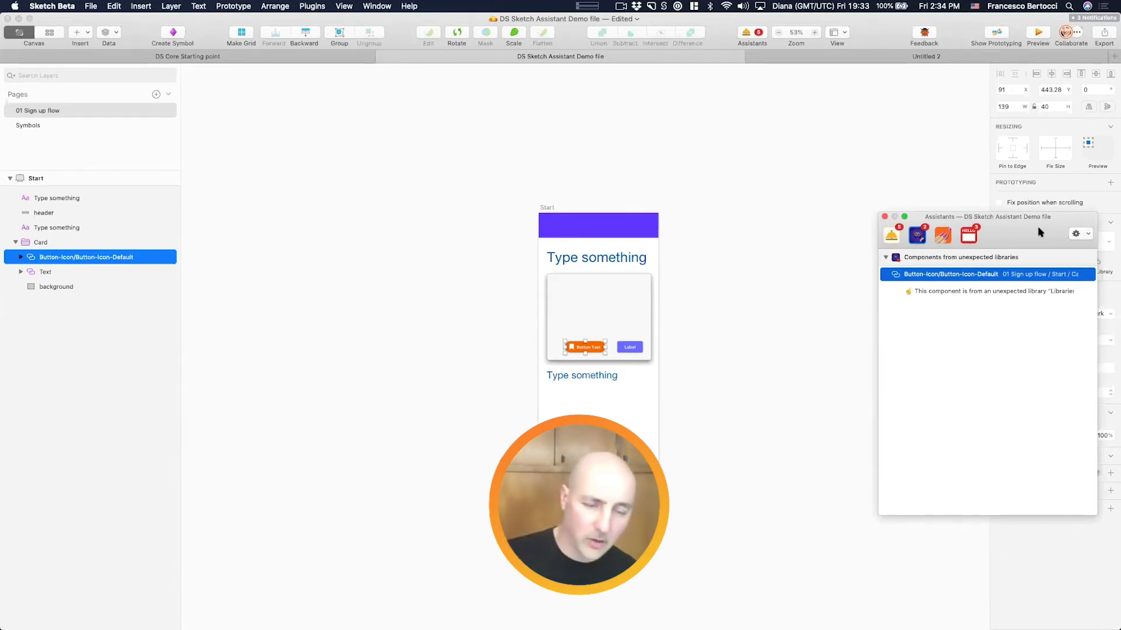
Step: Show the naming assistant's rules, and reposition and widen the Assistants window so the rule names are readable
click(969, 236)
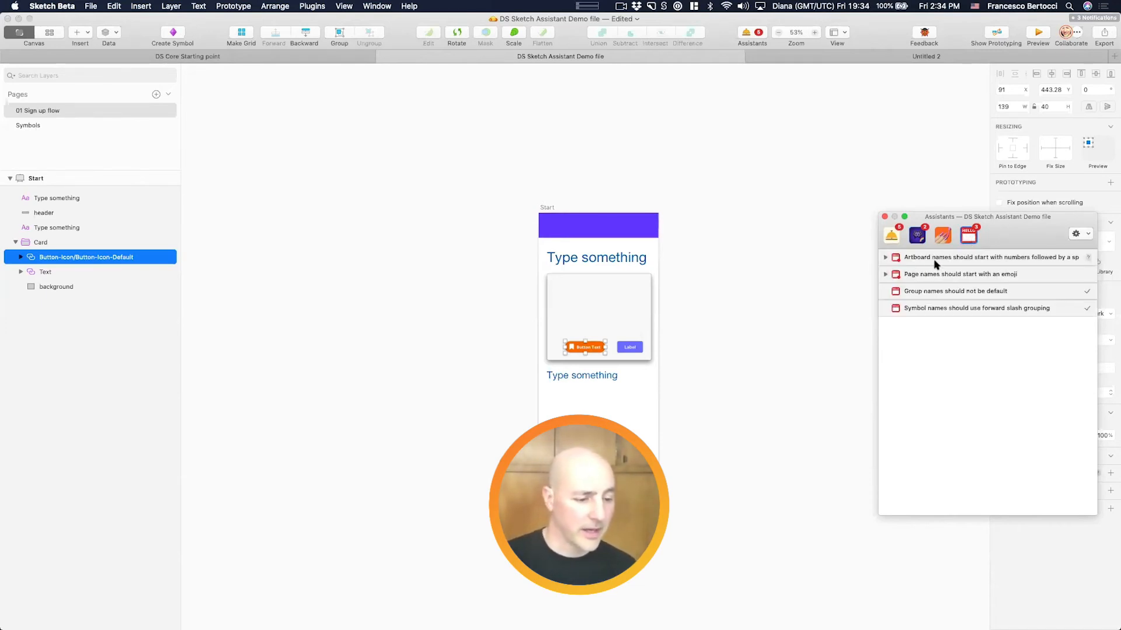
drag(1005, 234, 917, 234)
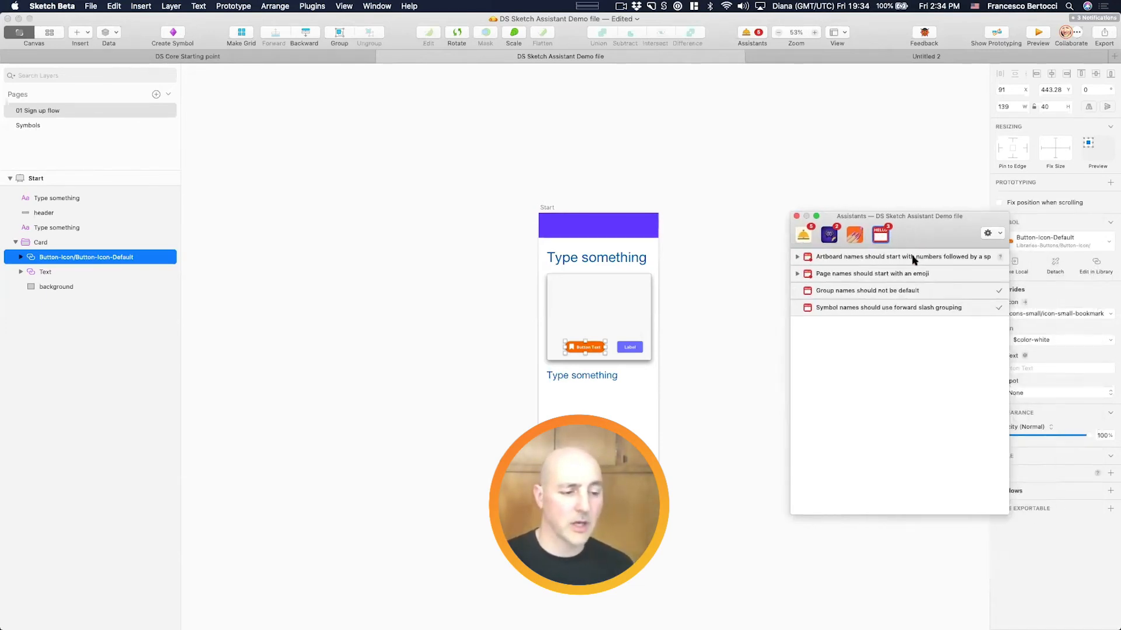
drag(1009, 249, 1066, 260)
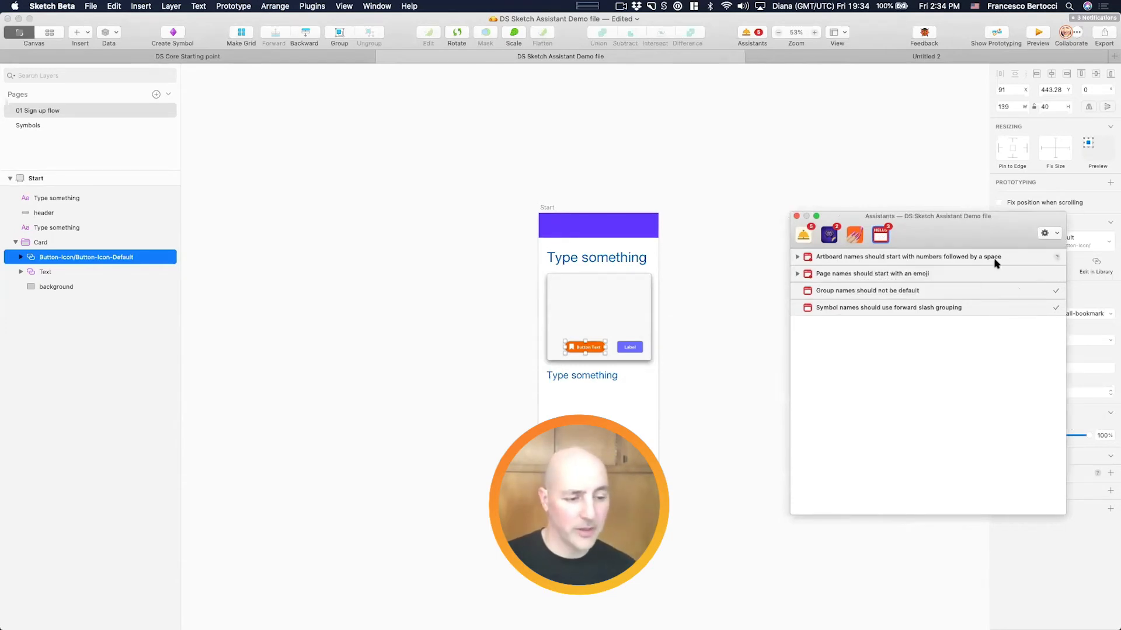
Step: Rename the Start artboard to 1.0 Start
click(547, 209)
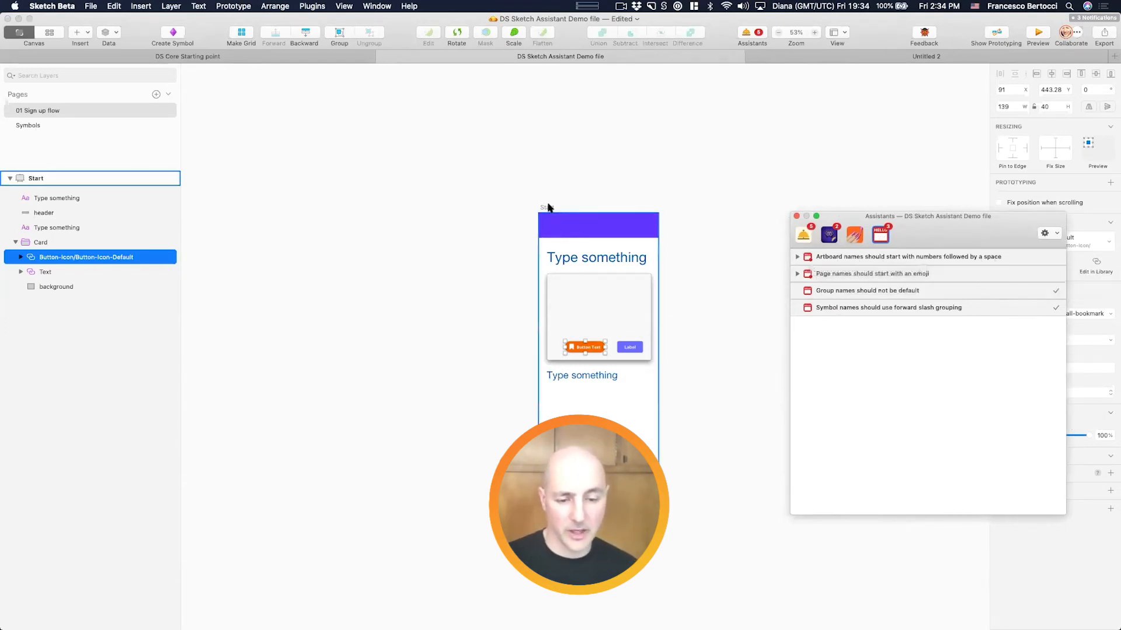
key(super+r)
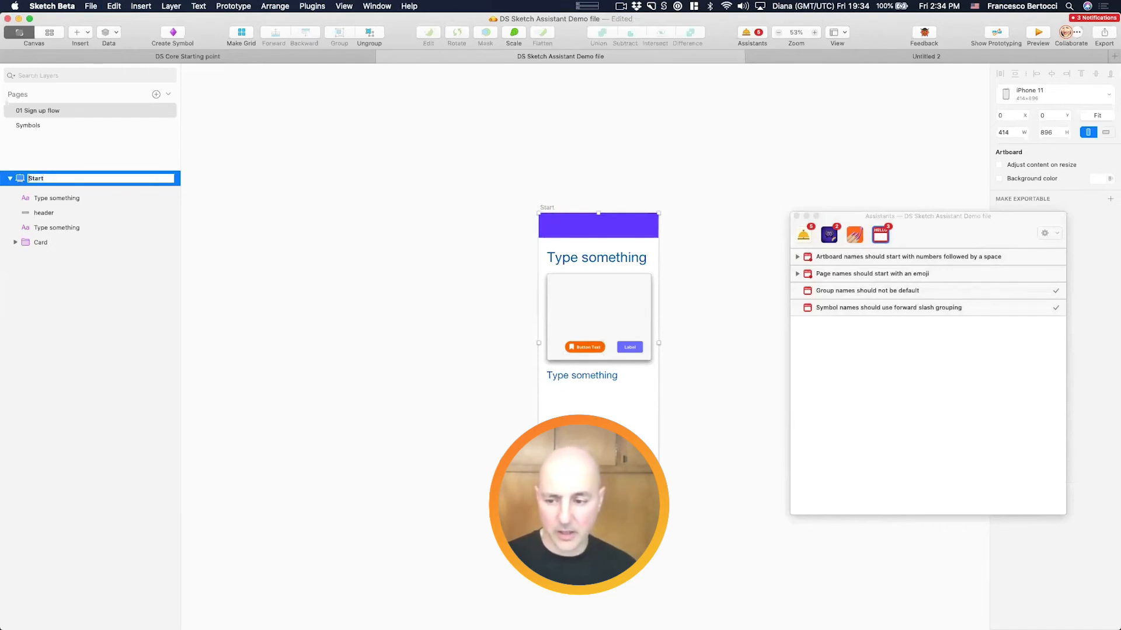
text(1.0)
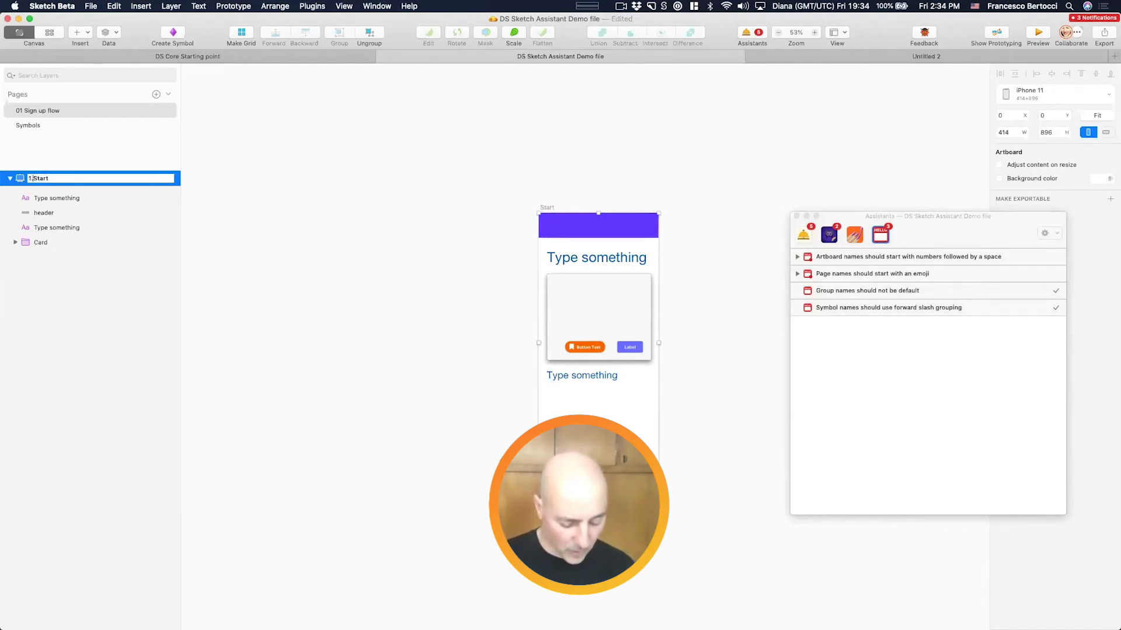
key(Return)
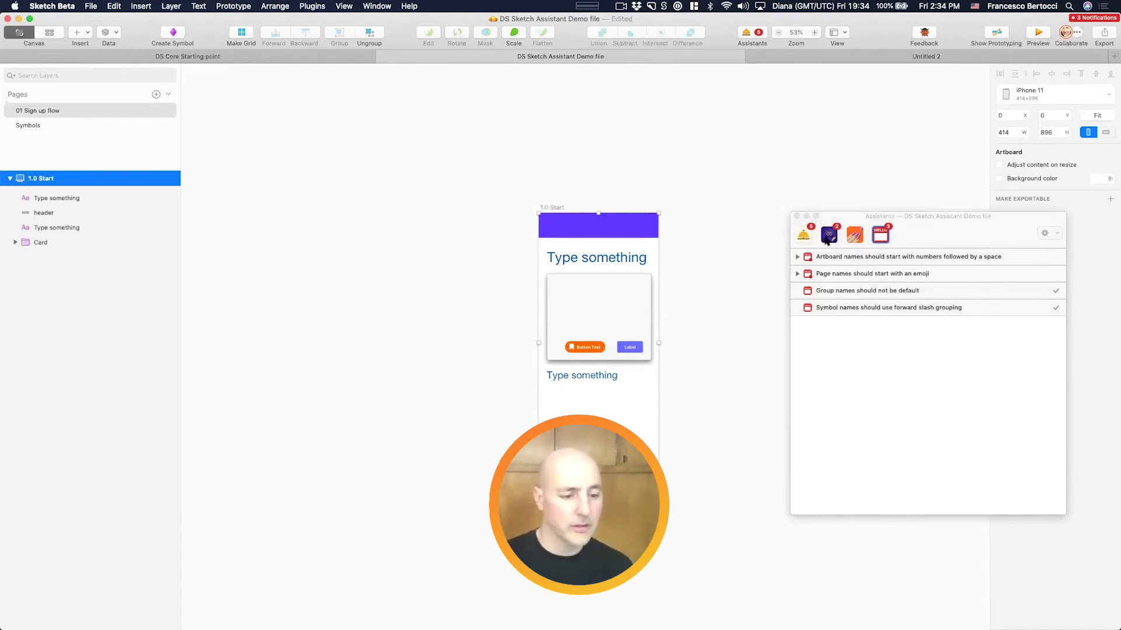
click(761, 251)
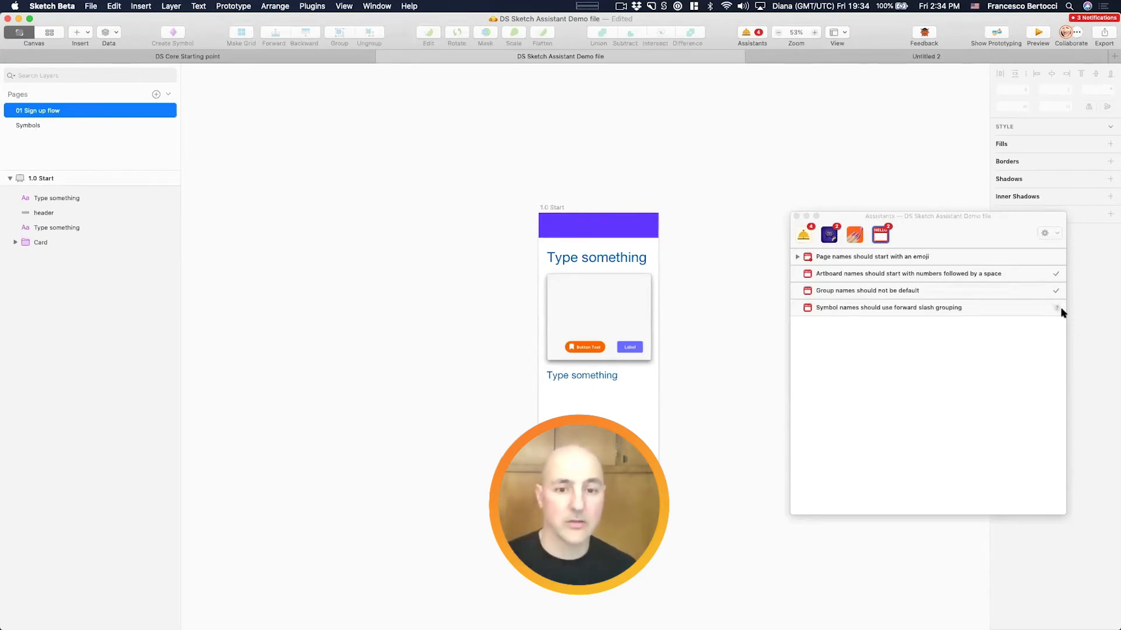
Step: Expand the issue about page names starting with an emoji and add a green check mark emoji before the page name 01 Sign up flow
click(846, 258)
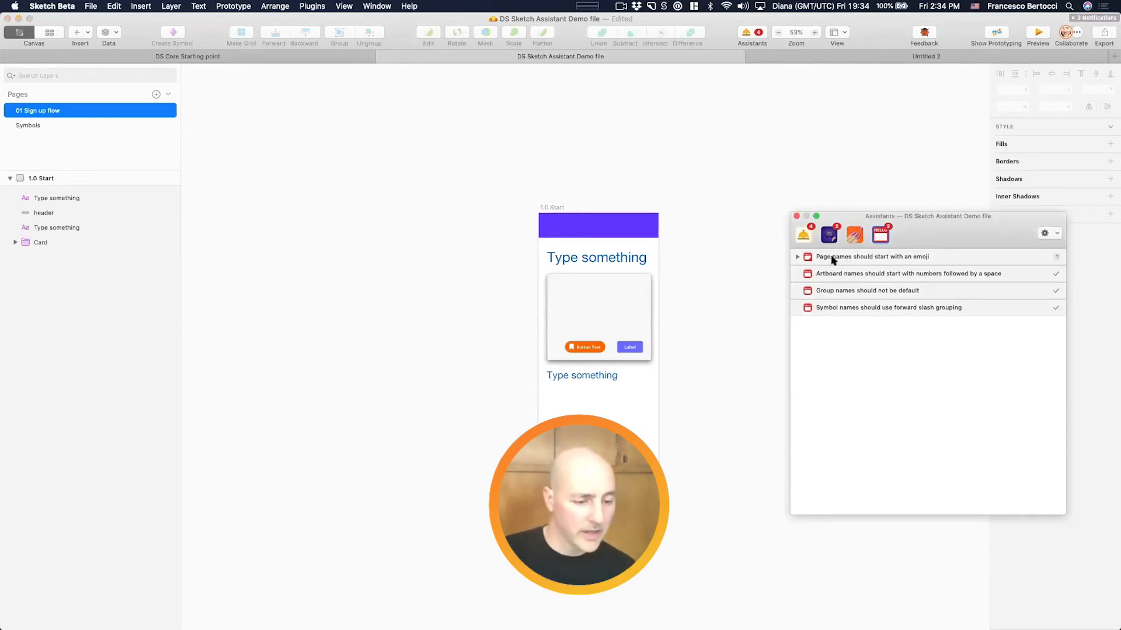
click(796, 257)
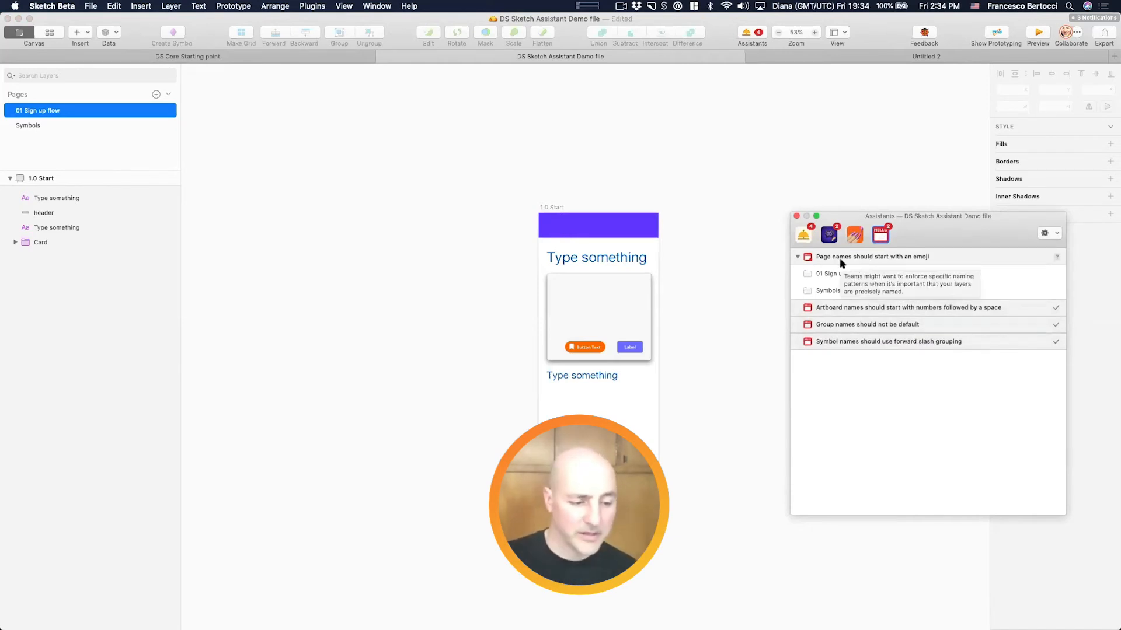
double_click(25, 110)
key(Left)
key(ctrl+super+space)
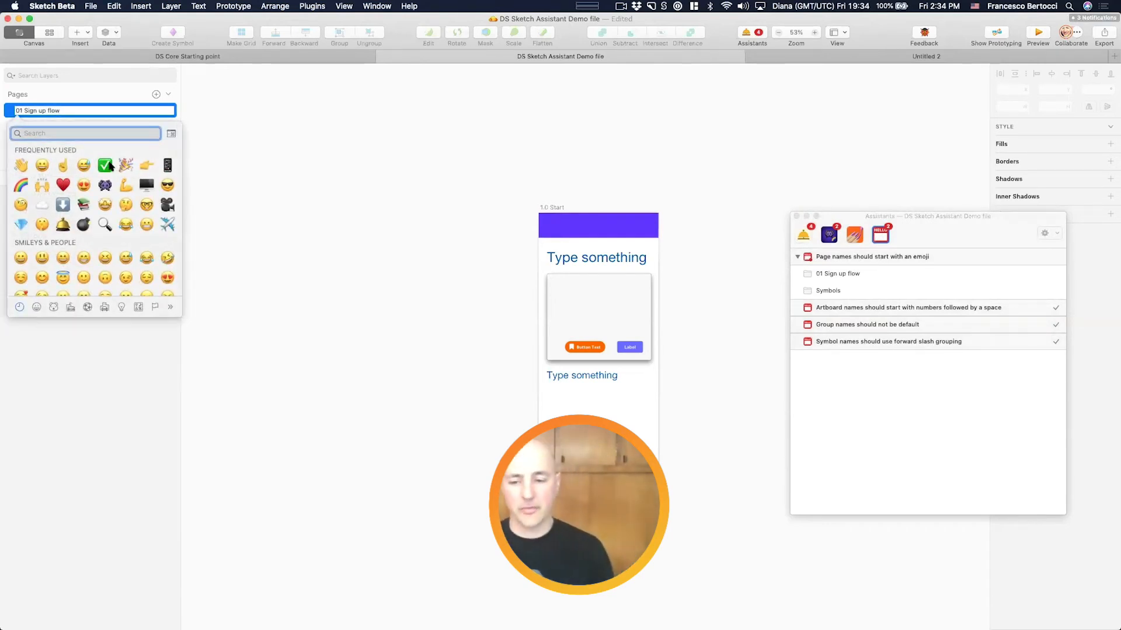
click(108, 166)
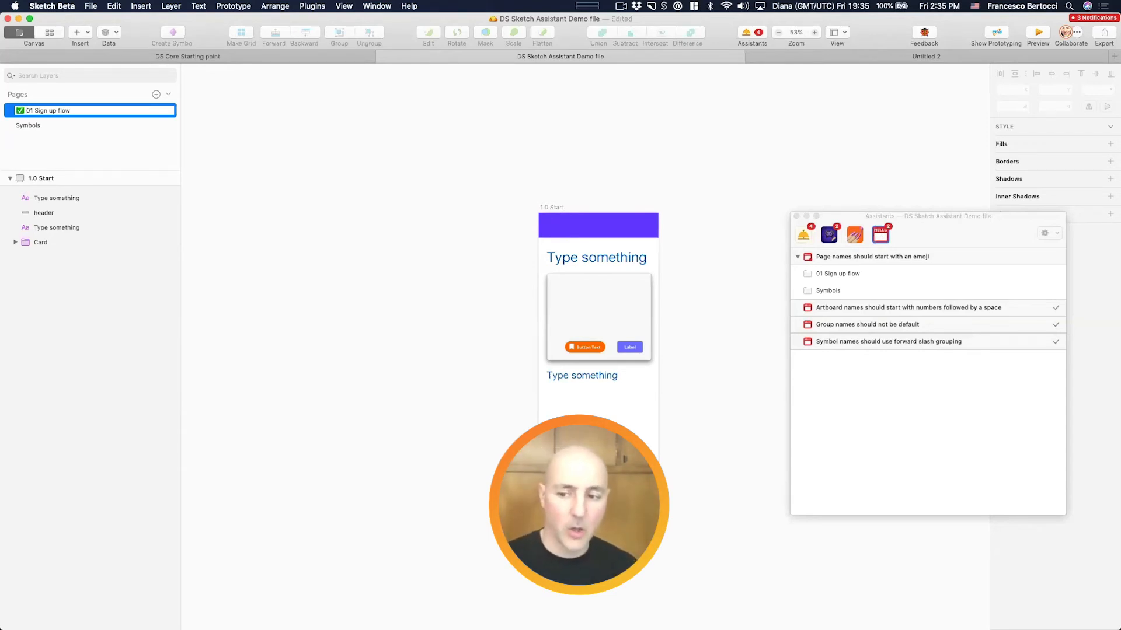
key(Return)
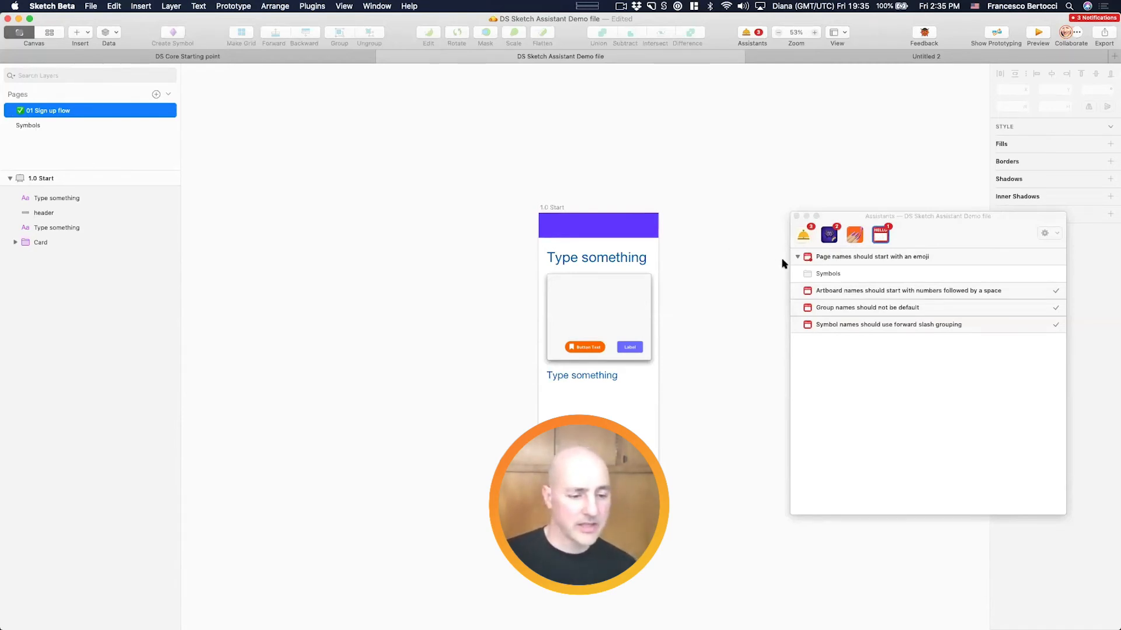
Step: Add a gem emoji to the beginning of the Symbols page name
click(807, 273)
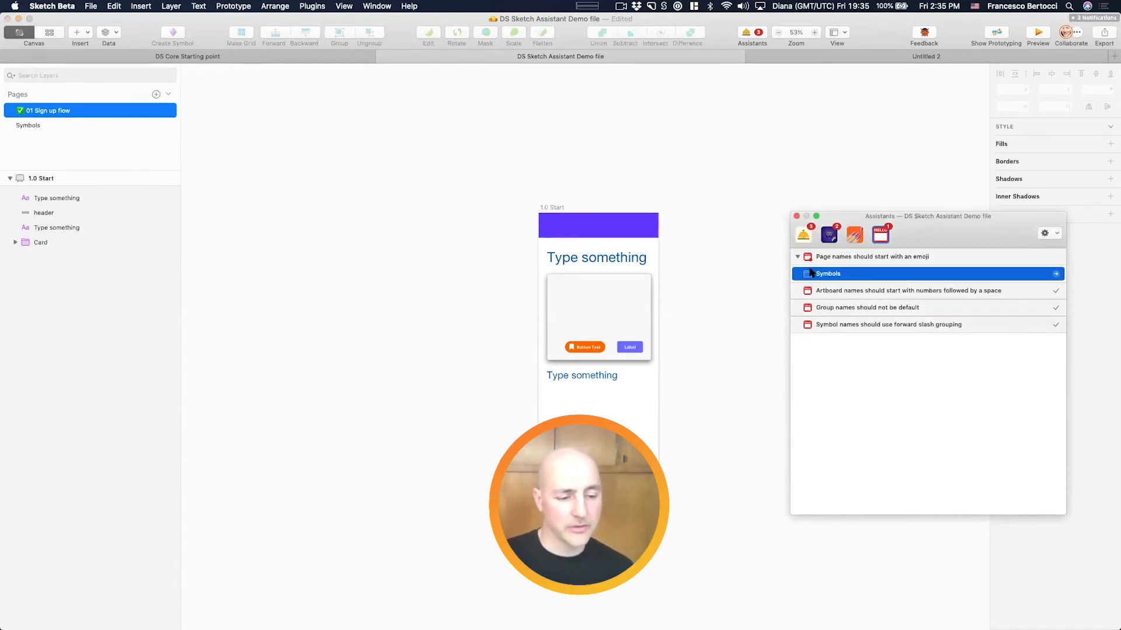
double_click(29, 126)
key(Left)
key(ctrl+super+space)
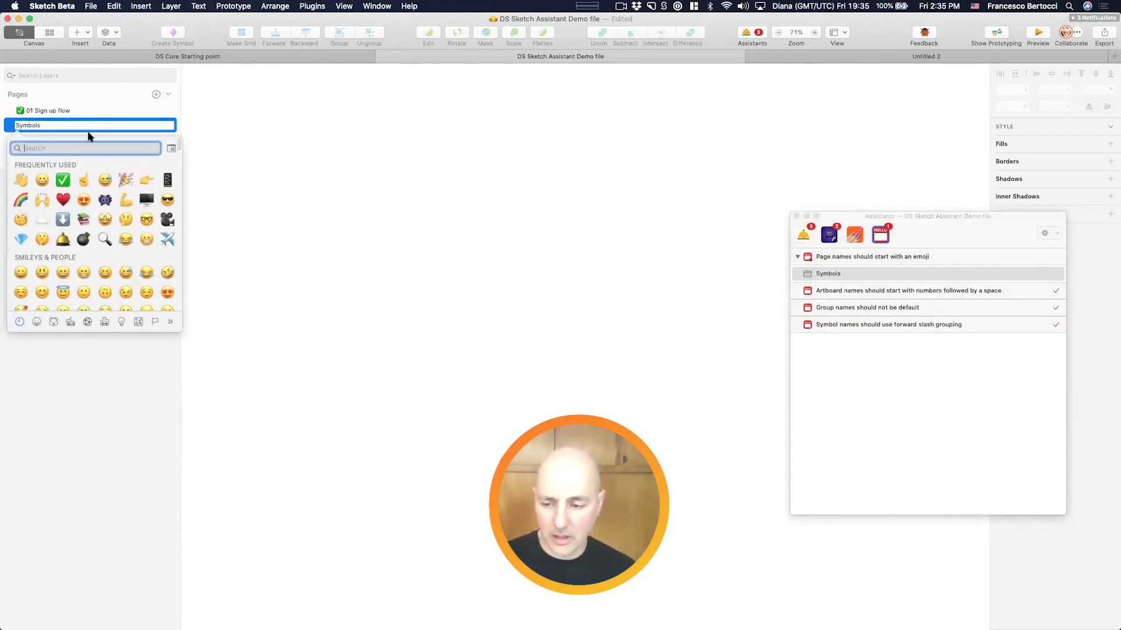
click(24, 239)
key(Return)
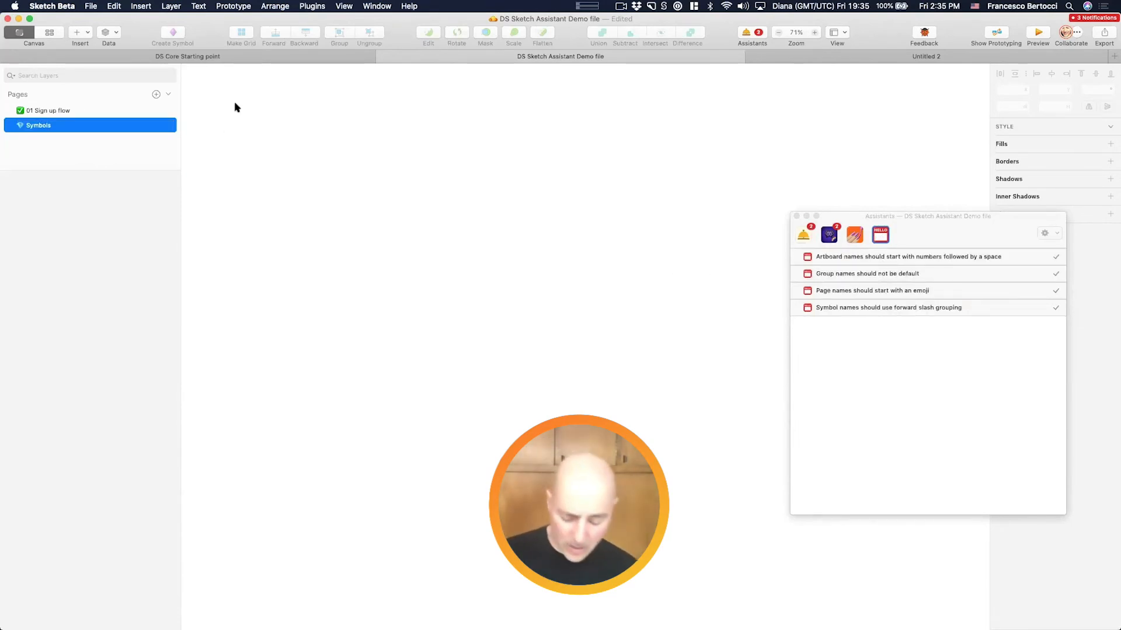
Step: Detach the large heading on the 1.0 Start artboard from its text style and show the Unstyled Text Layers rule in Assistants
click(117, 110)
click(593, 255)
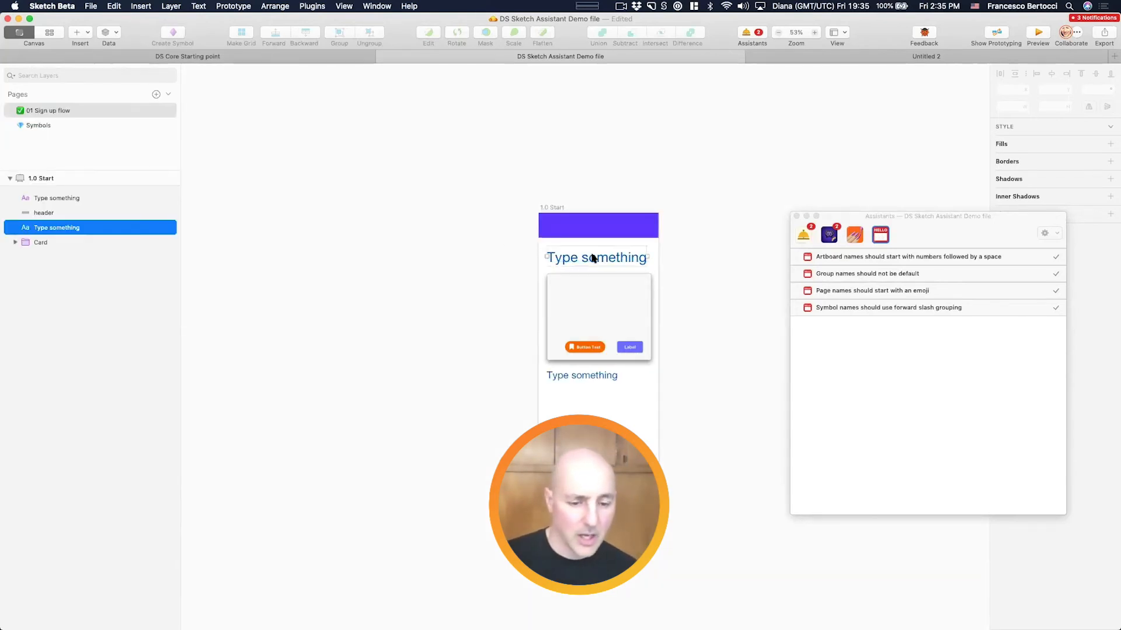
drag(945, 216, 859, 208)
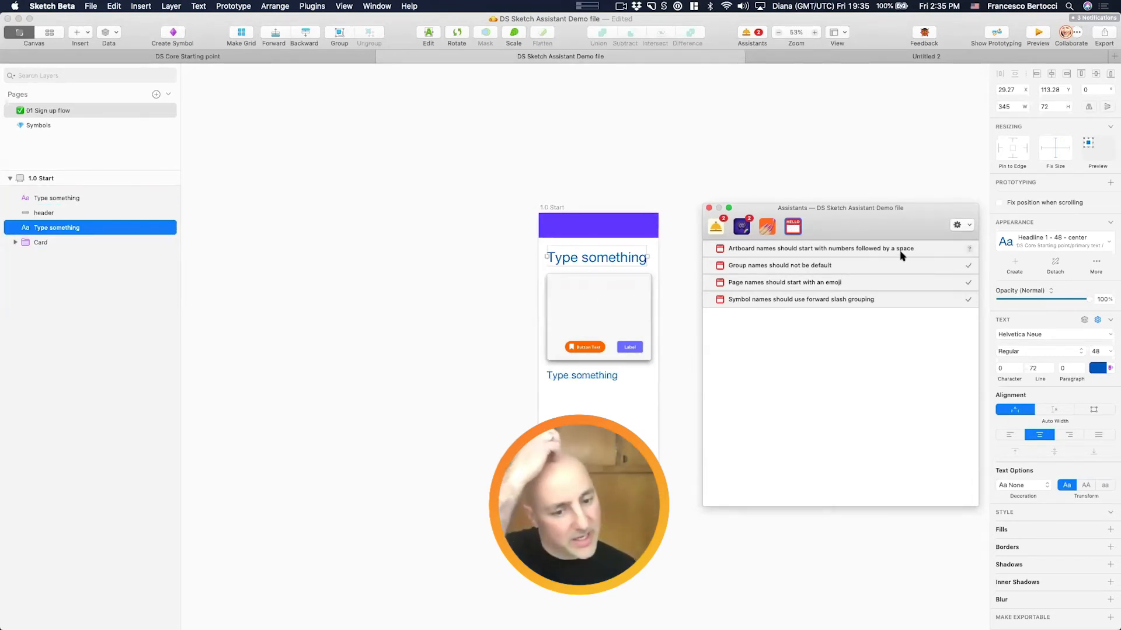
mouse_move(949, 258)
click(1056, 264)
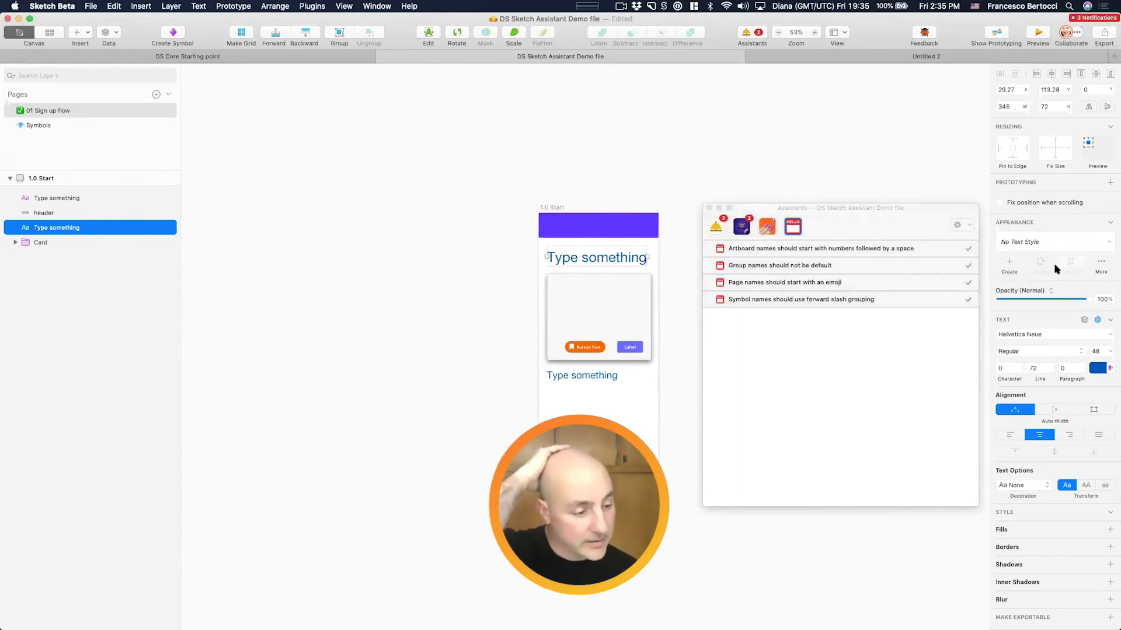
click(665, 212)
click(633, 255)
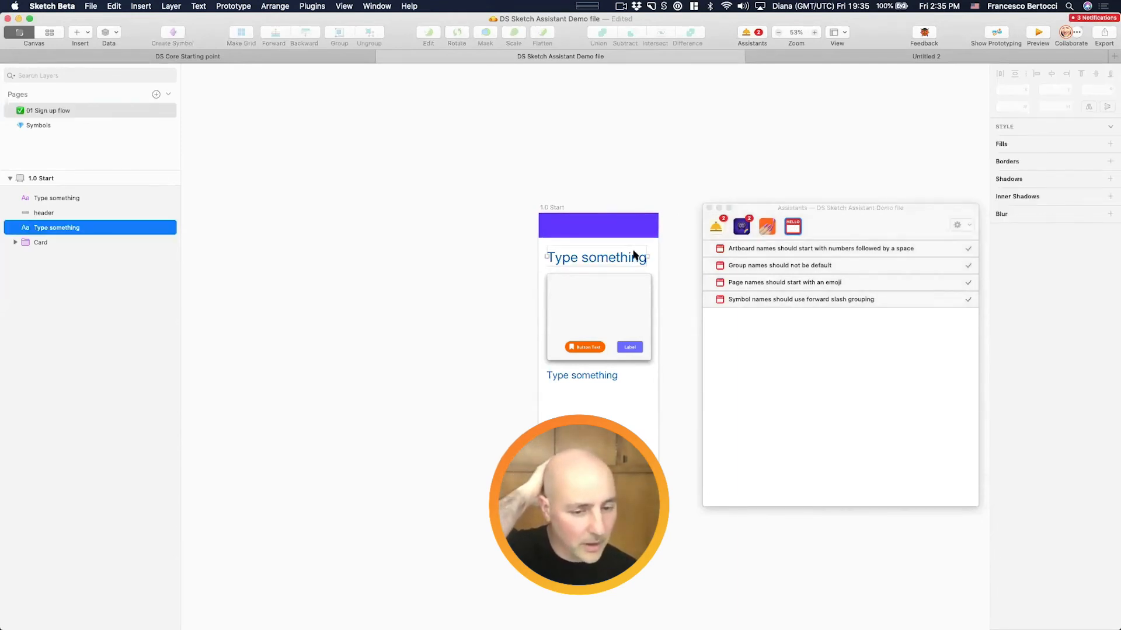
click(771, 228)
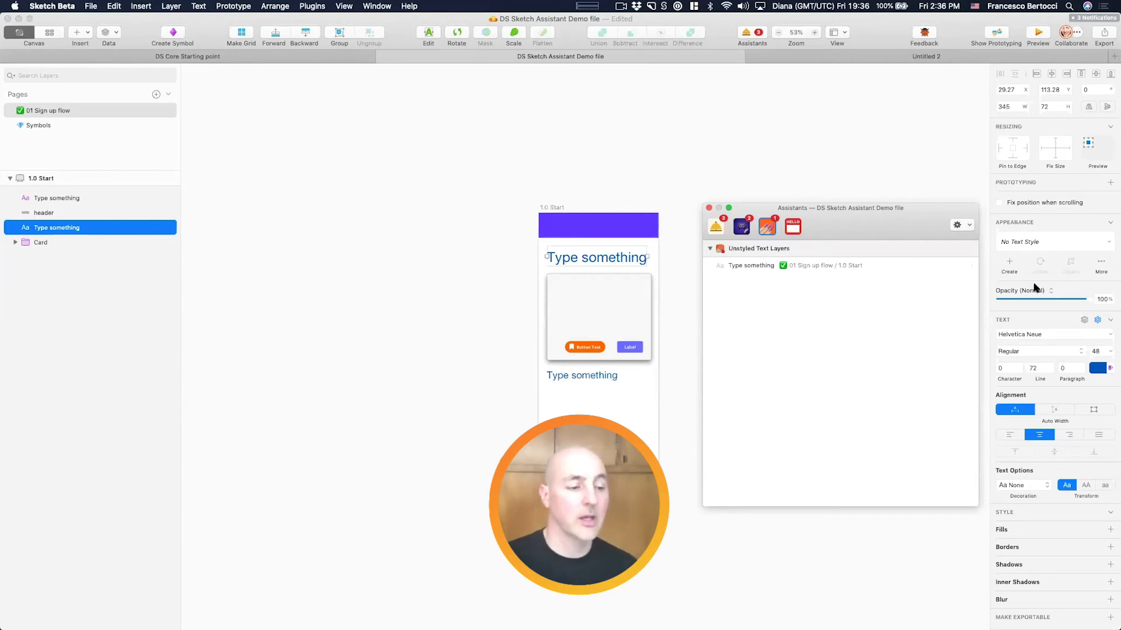
Step: Apply the primary text style Headline 1 - 48 - center from the DS Core Starting point library to the large heading
click(1041, 244)
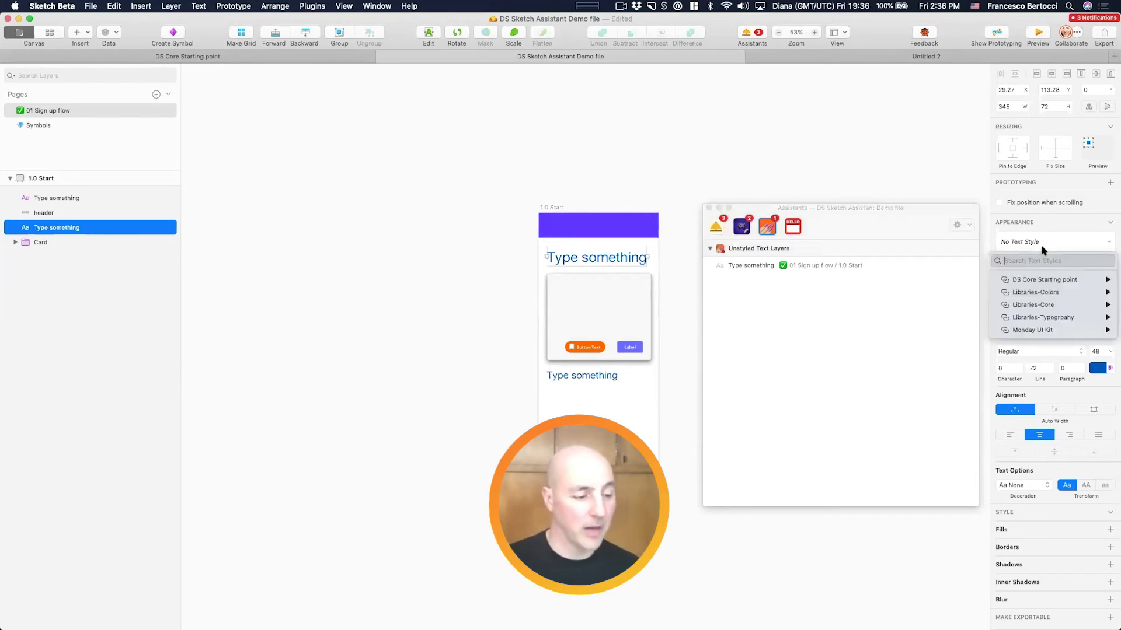
mouse_move(1048, 278)
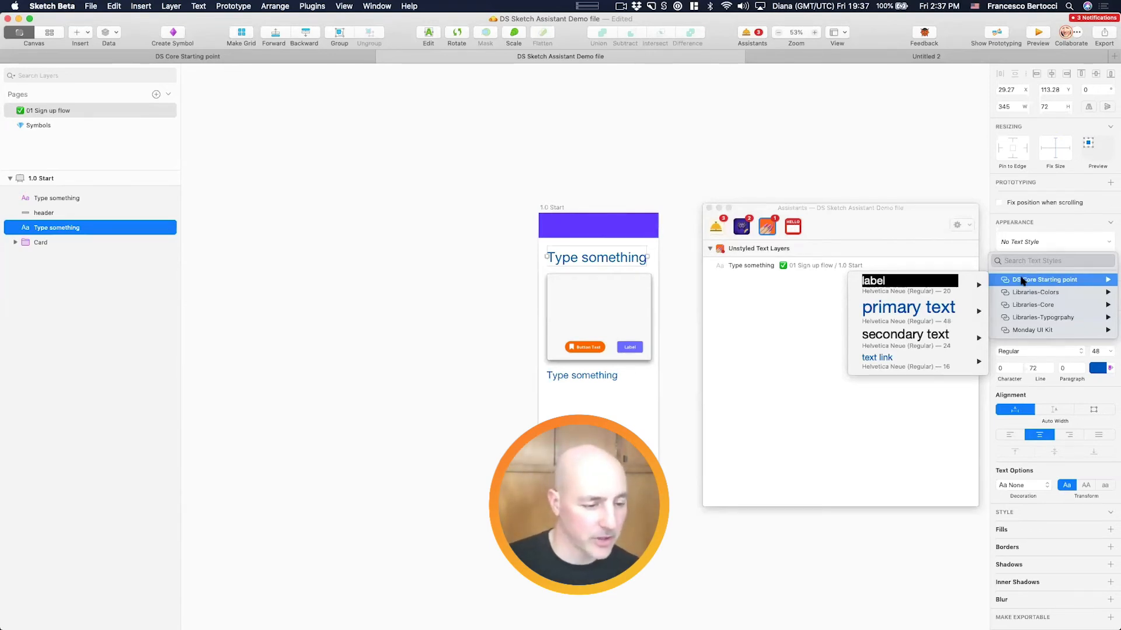
mouse_move(913, 309)
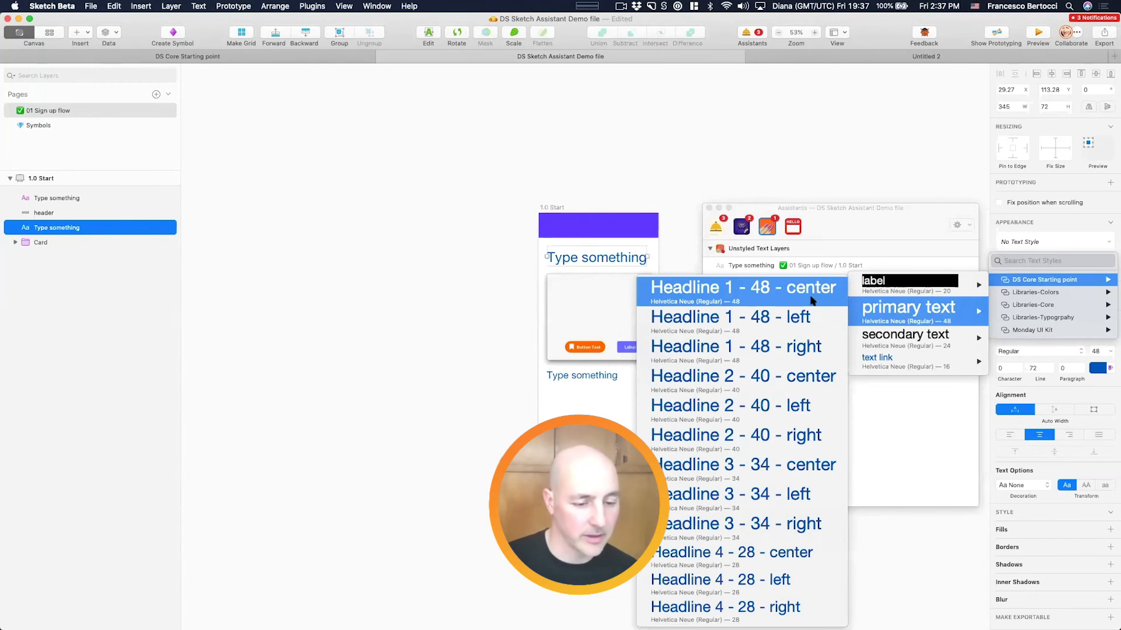
click(813, 300)
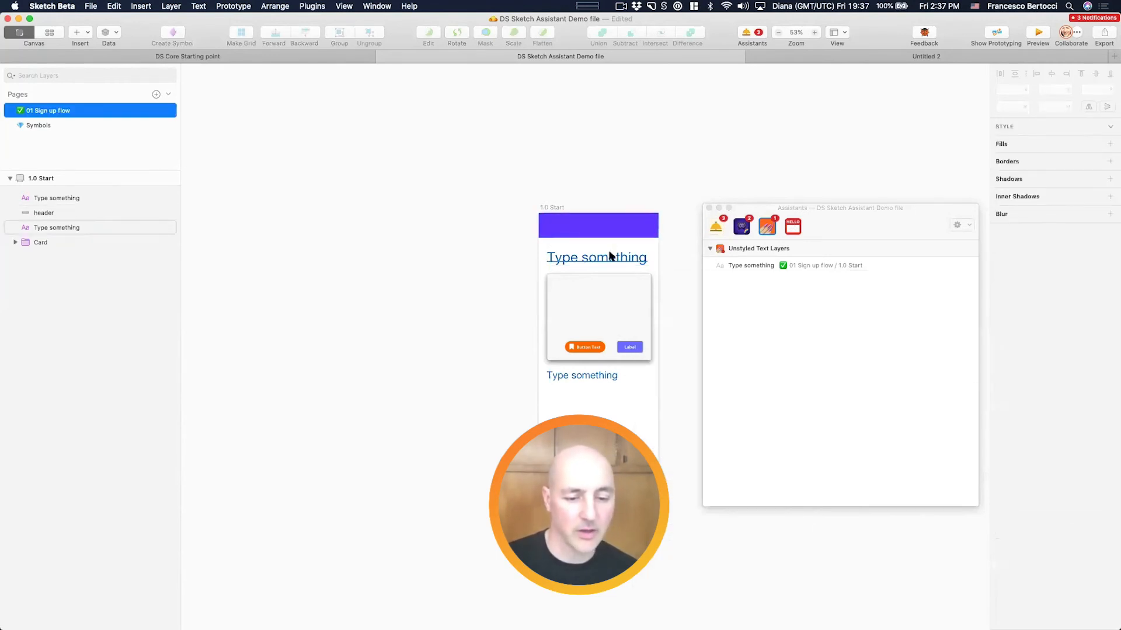
click(818, 283)
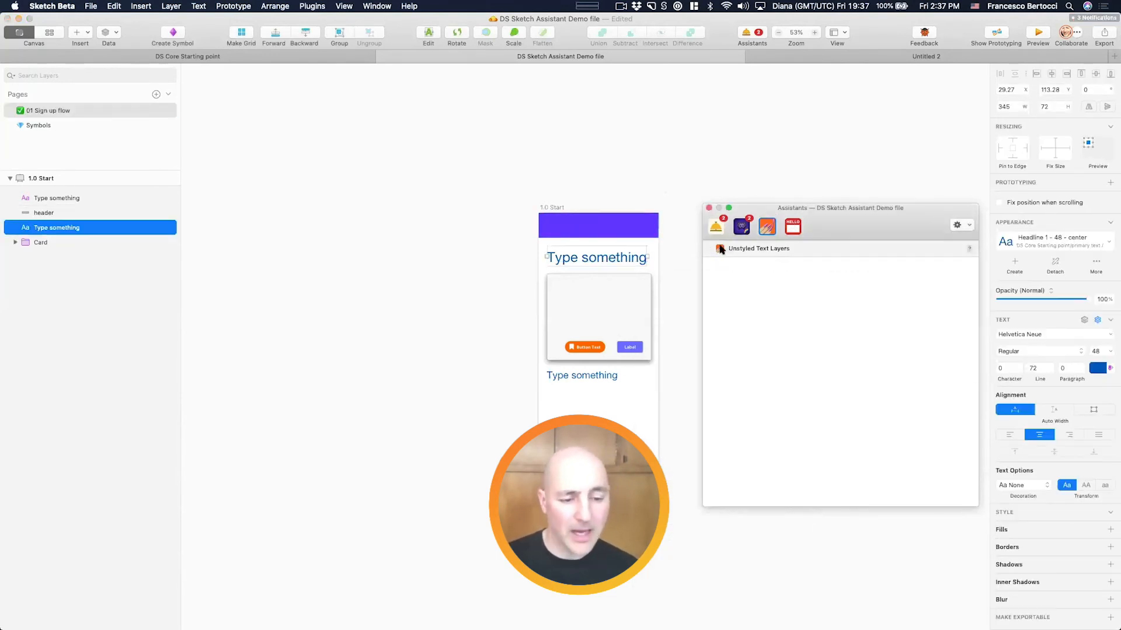
Step: Revert the large heading on the 1.0 Start artboard to No Text Style
click(677, 239)
click(631, 259)
click(666, 240)
click(629, 257)
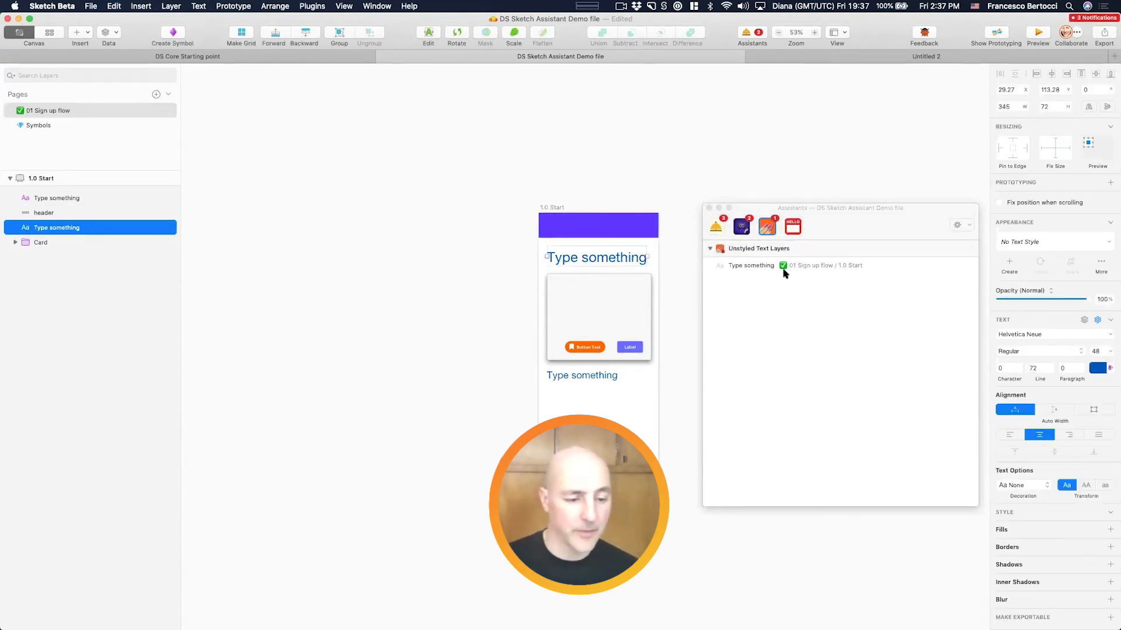
Step: Show the options for ignoring the heading's Unstyled Text Layers issue or its rule for the document
click(843, 266)
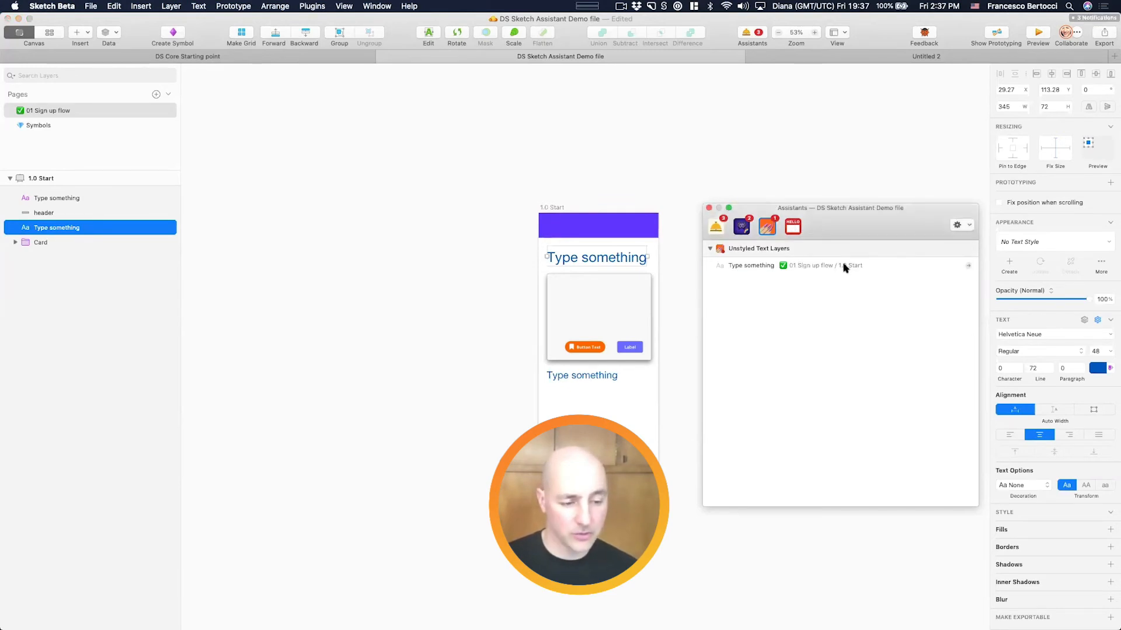
right_click(844, 268)
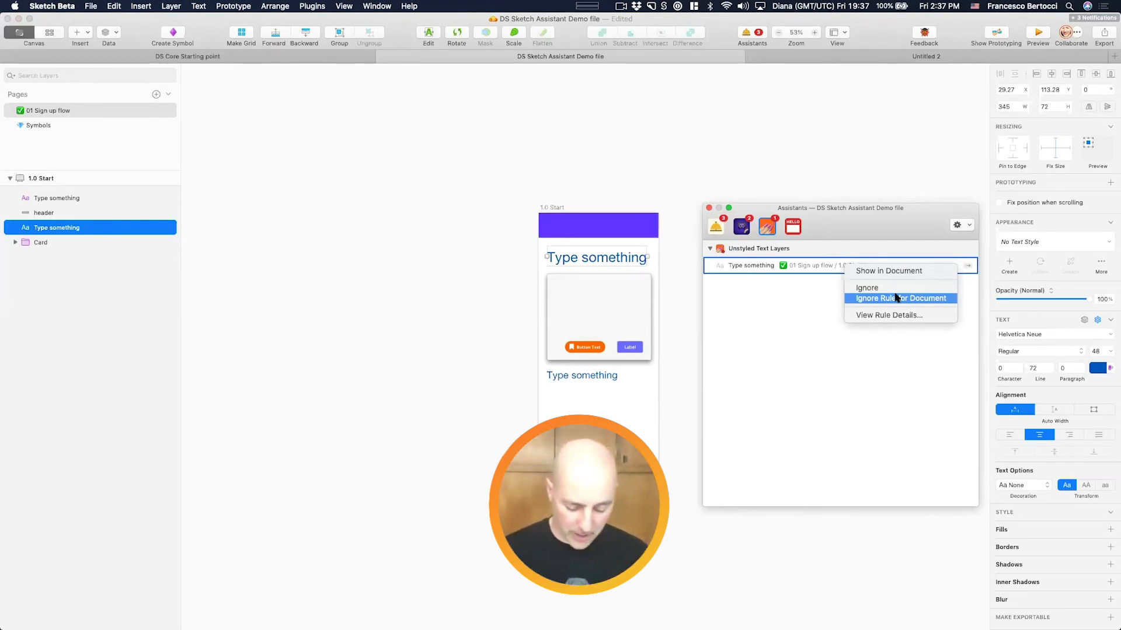
Step: Create a new document and enable the Design Systems Sketch Assistant, the naming assistant and the unstyled text layers assistant for it
key(super+n)
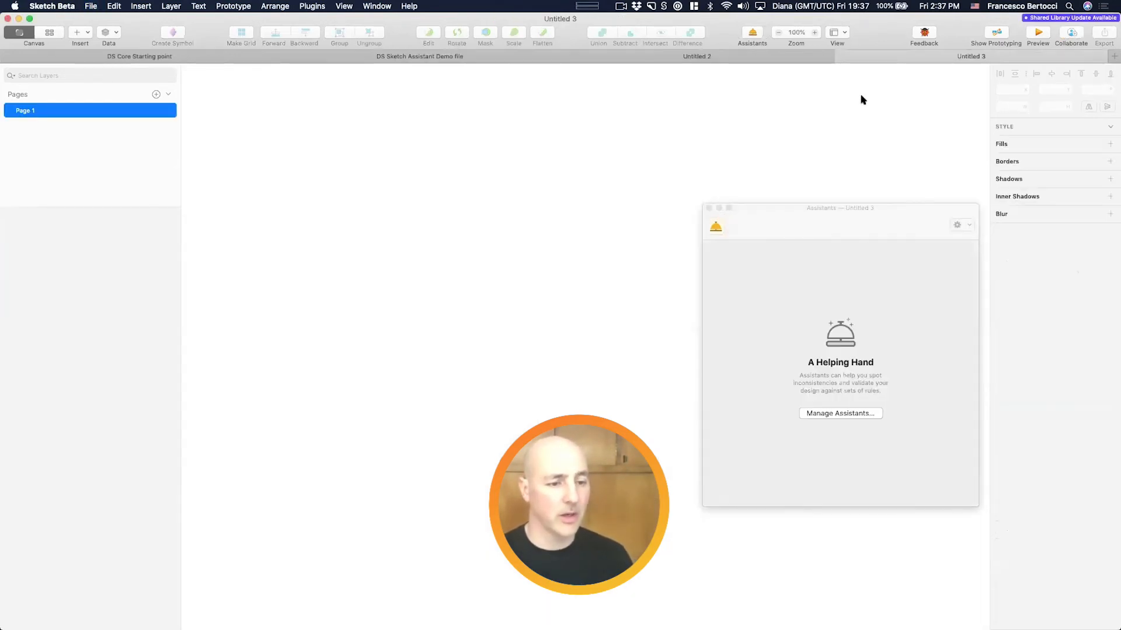
click(857, 413)
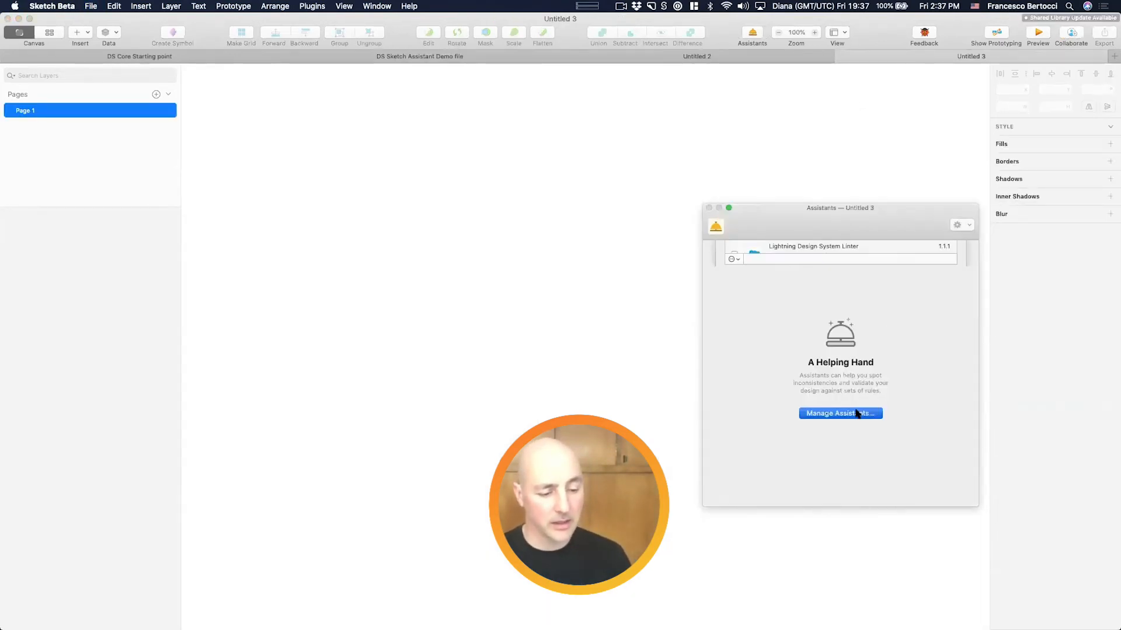
scroll(839, 286, down, 3)
scroll(838, 287, up, 3)
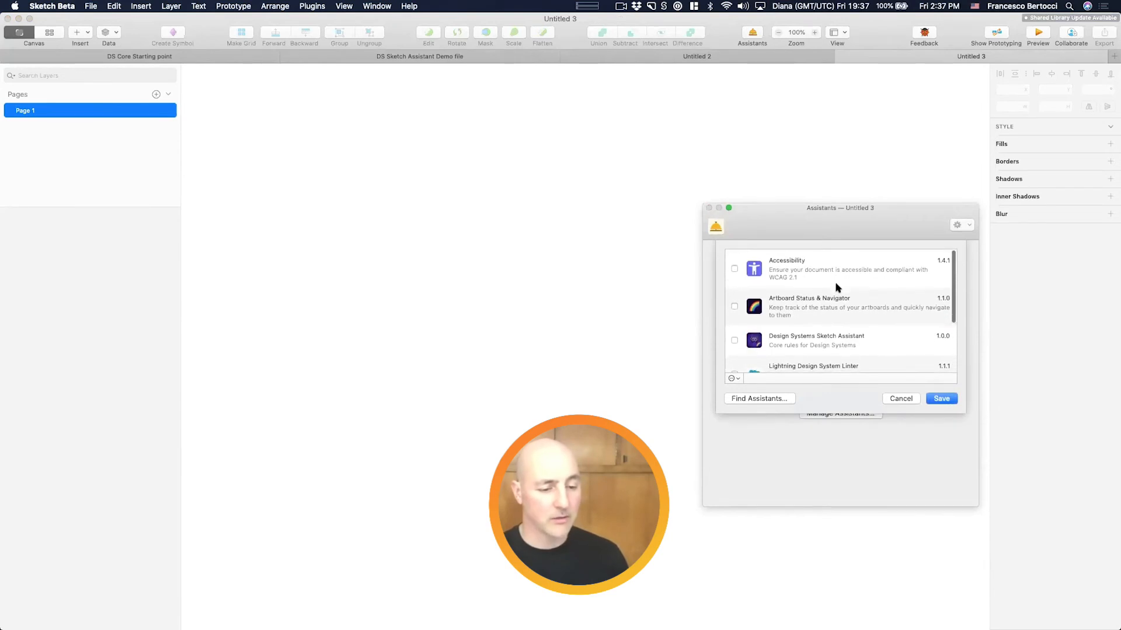
scroll(759, 318, down, 1)
click(734, 318)
scroll(734, 323, down, 3)
click(734, 324)
click(734, 354)
click(948, 399)
click(841, 408)
click(792, 226)
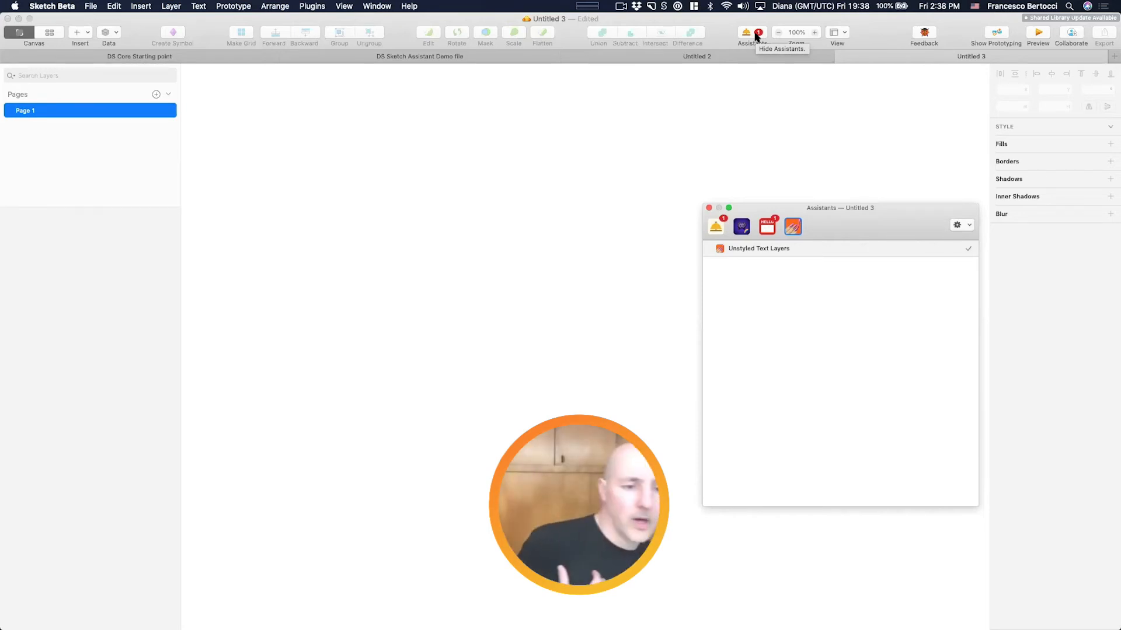
Step: Return to the DS Sketch Assistant Demo file and show its Components from unexpected libraries issue
click(470, 55)
scroll(637, 128, right, 5)
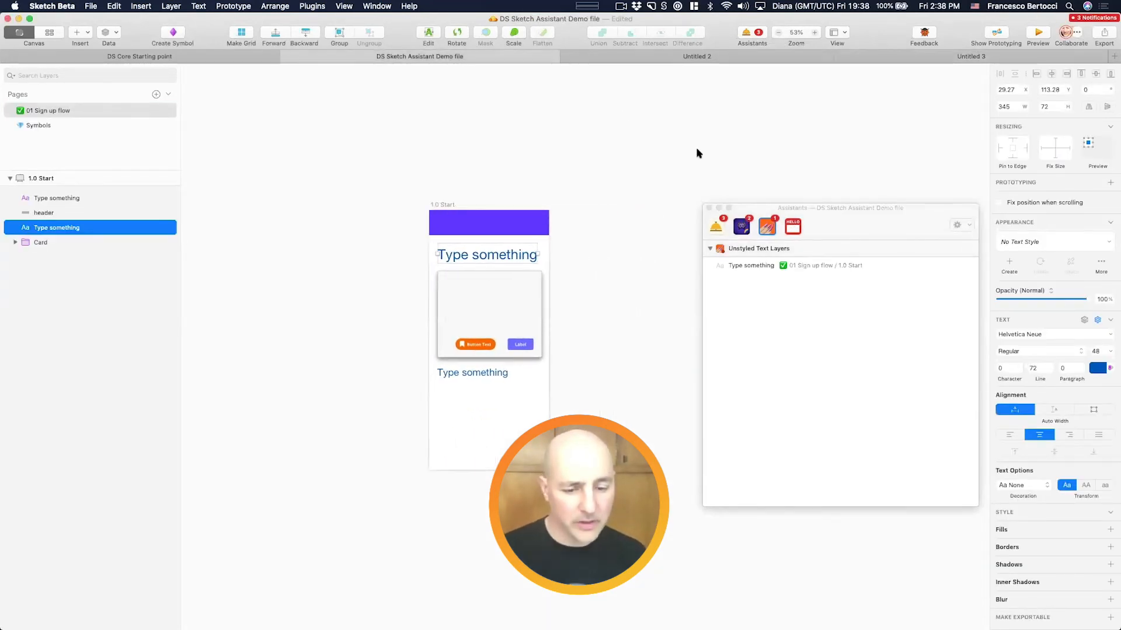
click(743, 228)
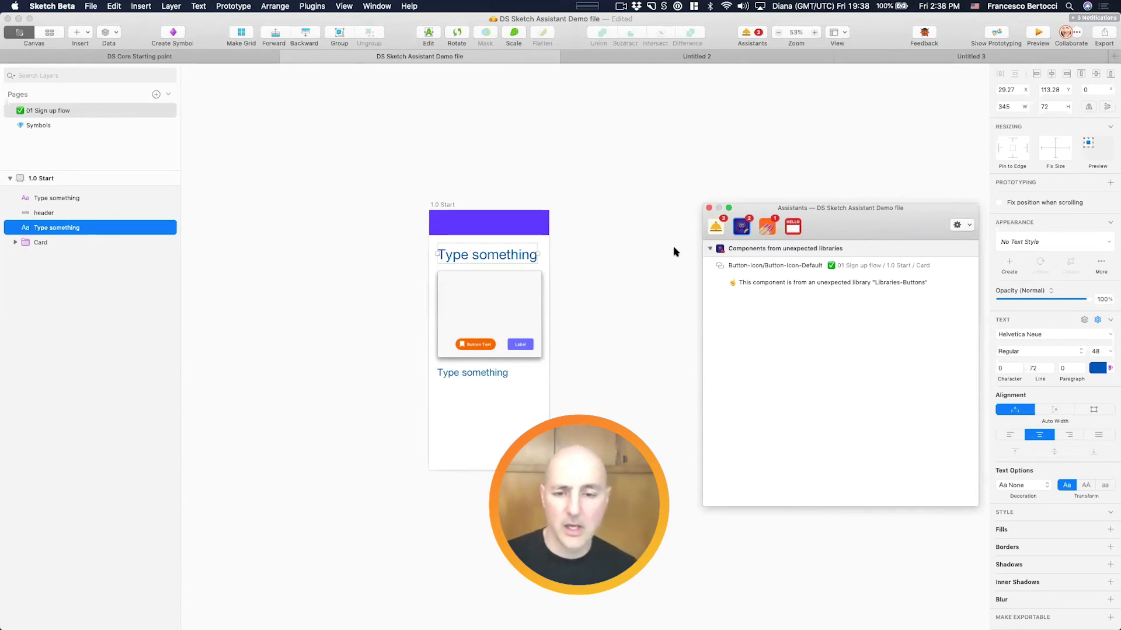
scroll(599, 218, right, 3)
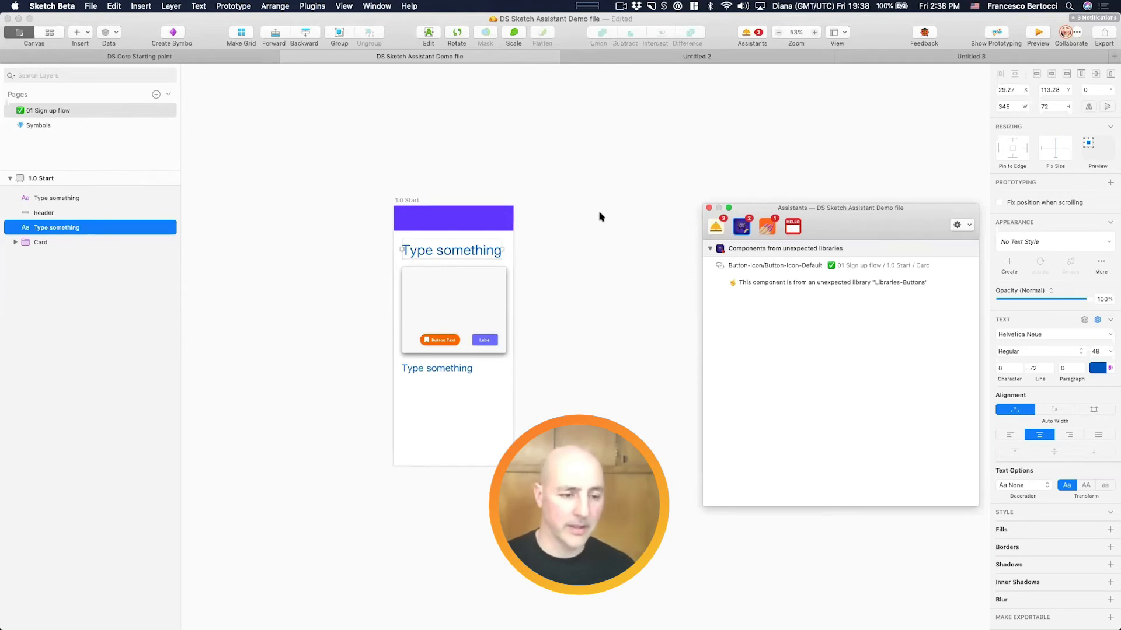
Step: Check which library the purple Label button in the card belongs to, without unlinking it or opening the library
super+click(485, 341)
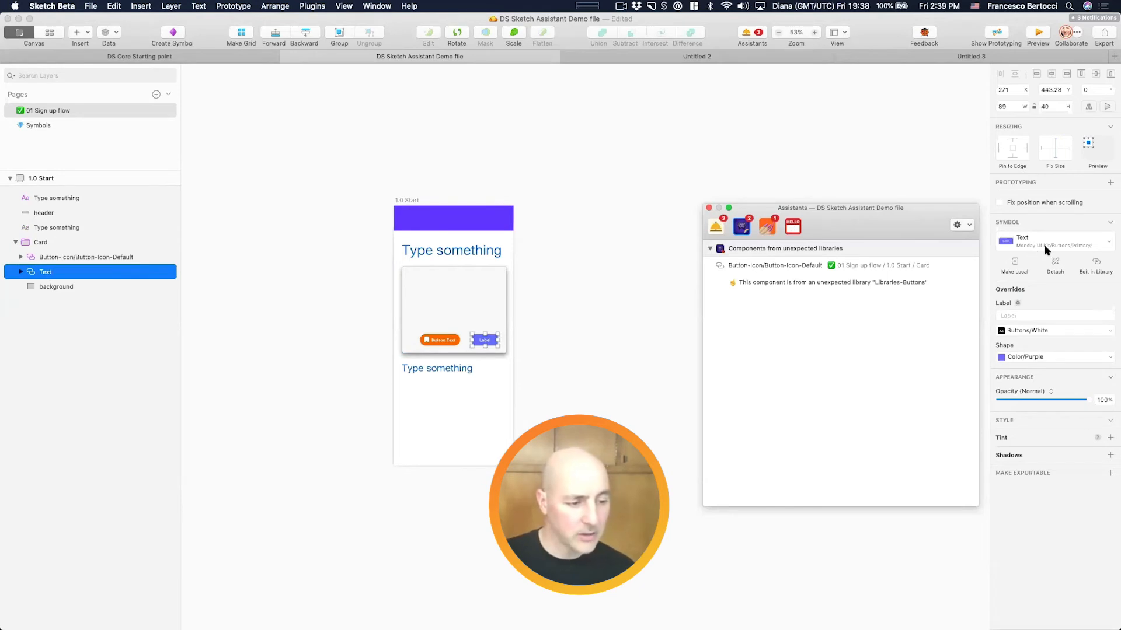
click(531, 308)
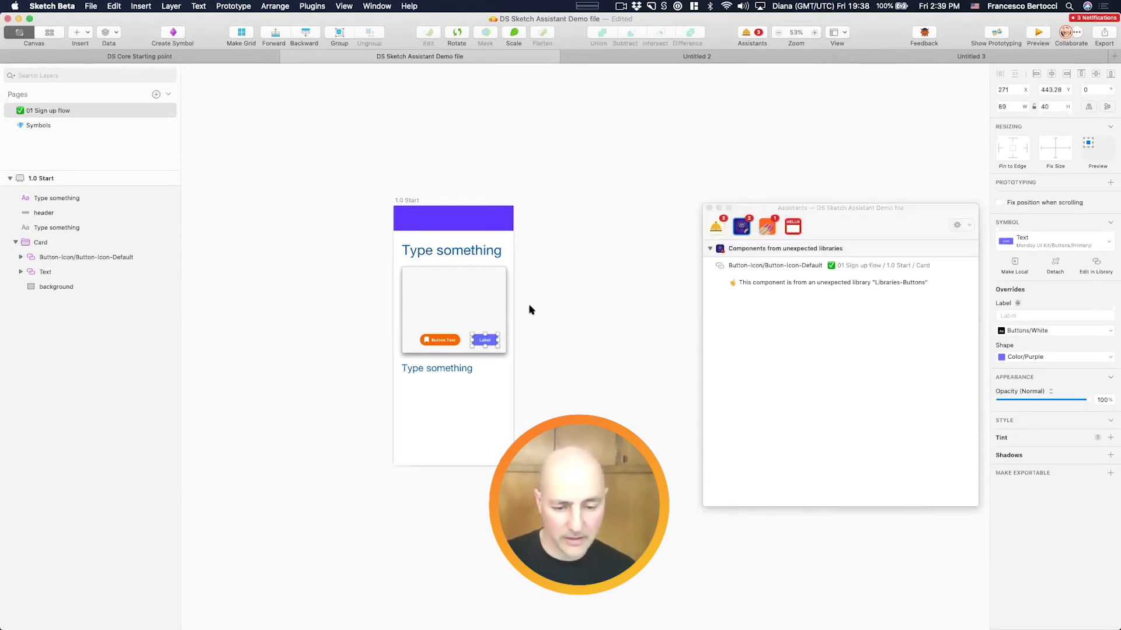
click(493, 339)
double_click(493, 339)
double_click(493, 339)
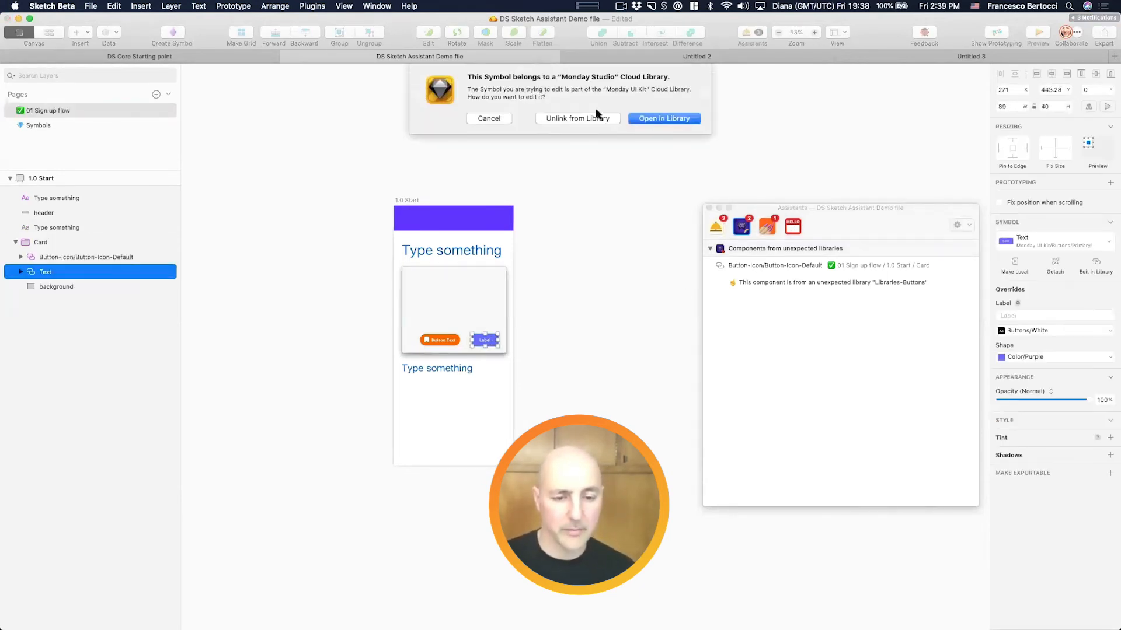
drag(606, 90, 648, 89)
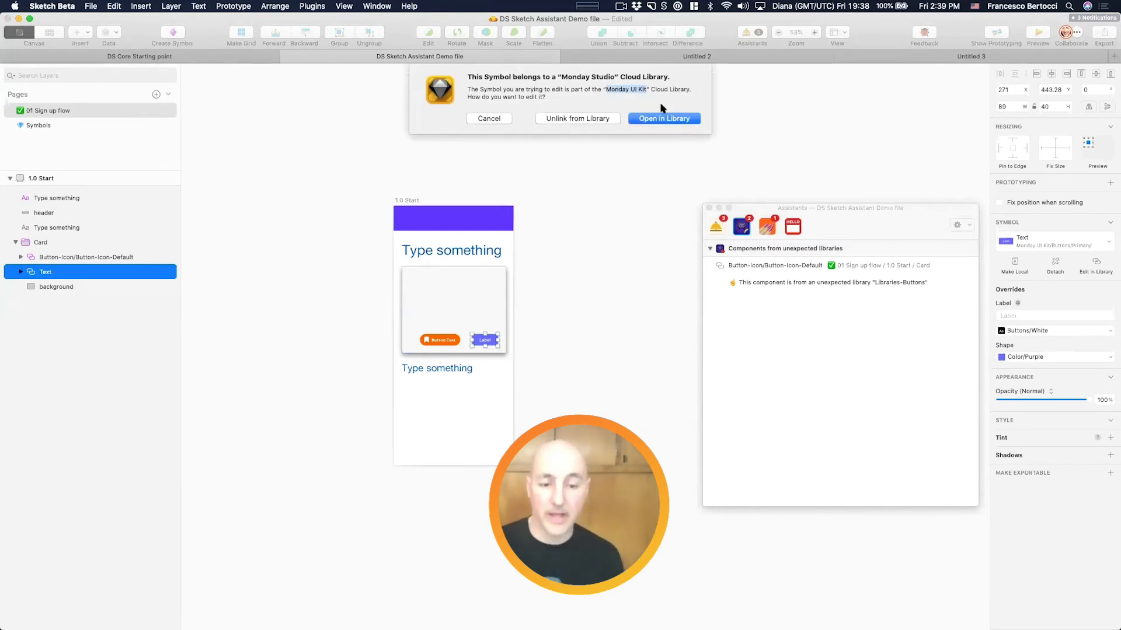
click(503, 119)
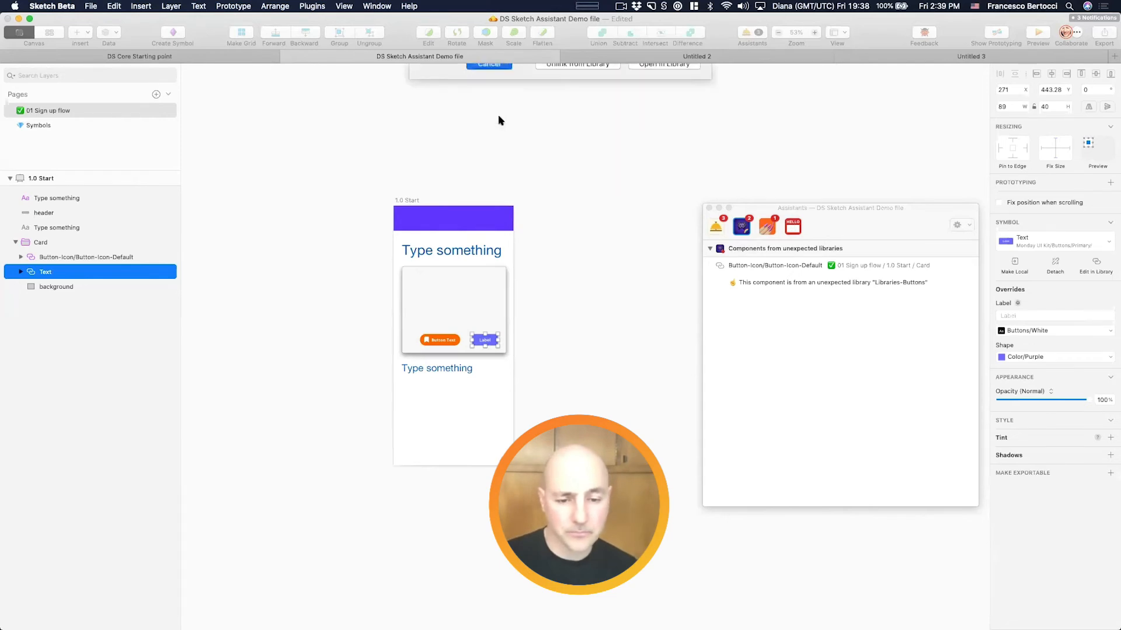
Step: Ignore the Components from unexpected libraries issue reported for the card's Button-Icon-Default component
click(782, 265)
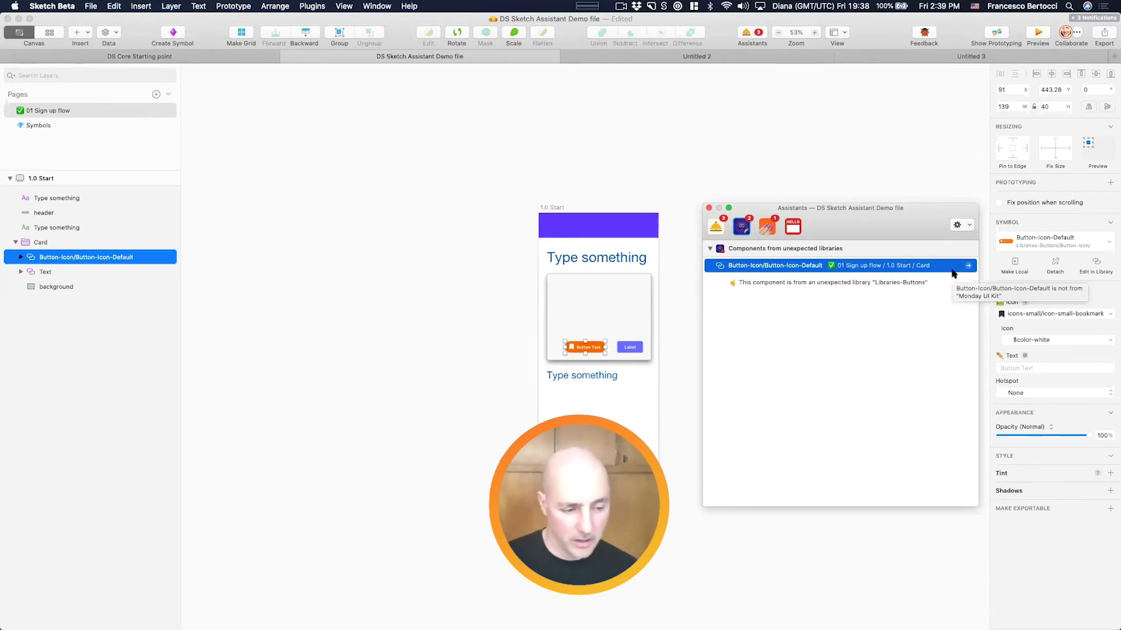
right_click(952, 273)
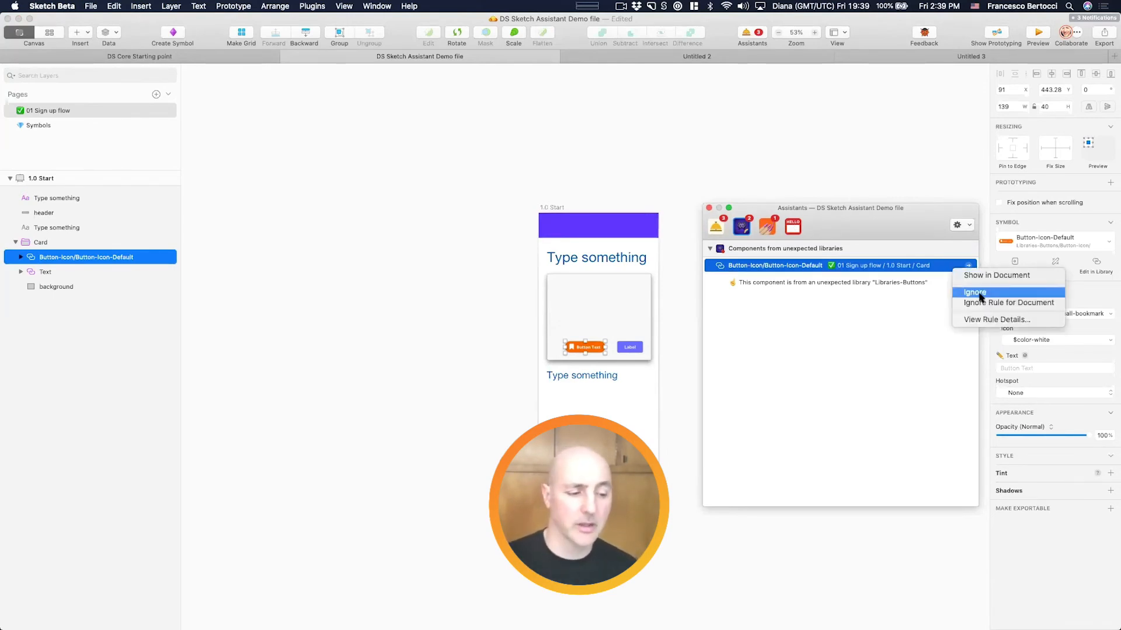
click(904, 270)
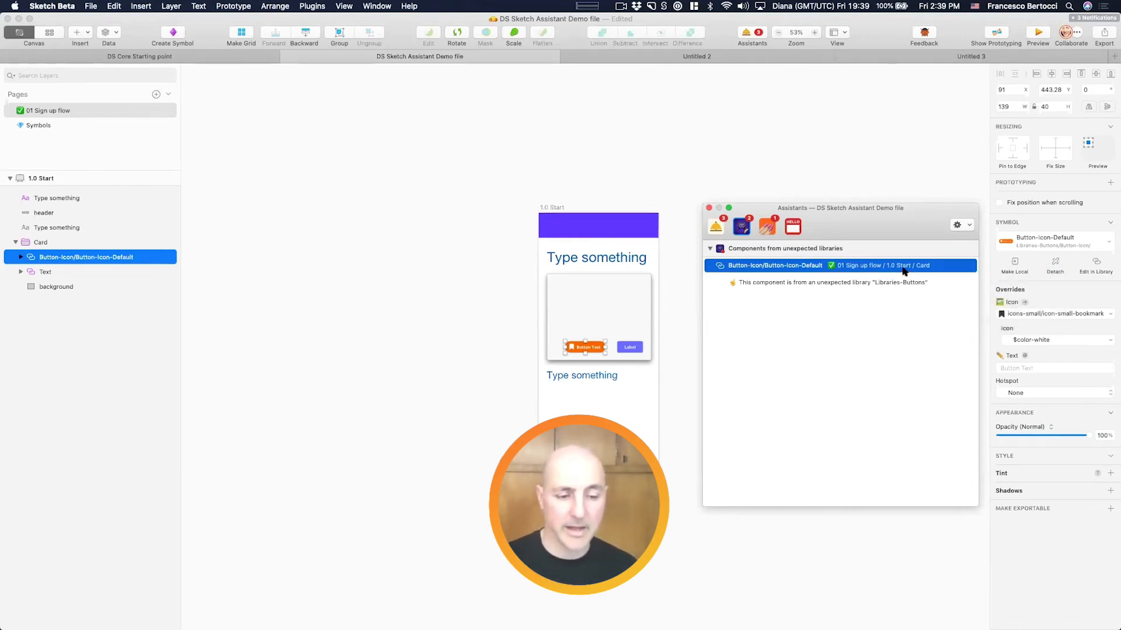
right_click(952, 265)
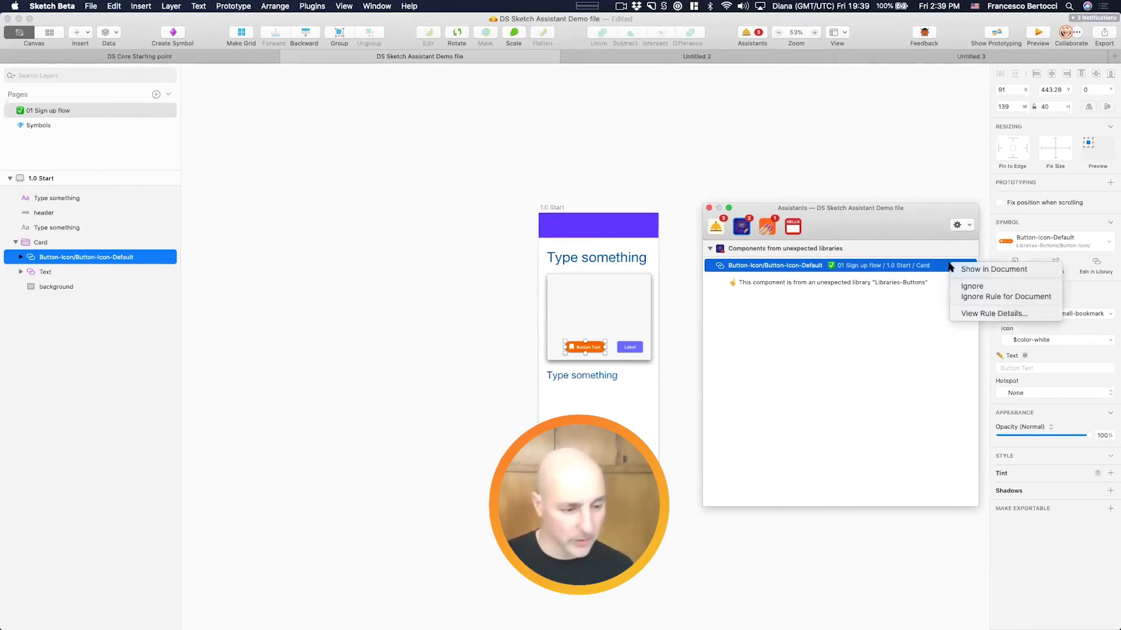
click(970, 285)
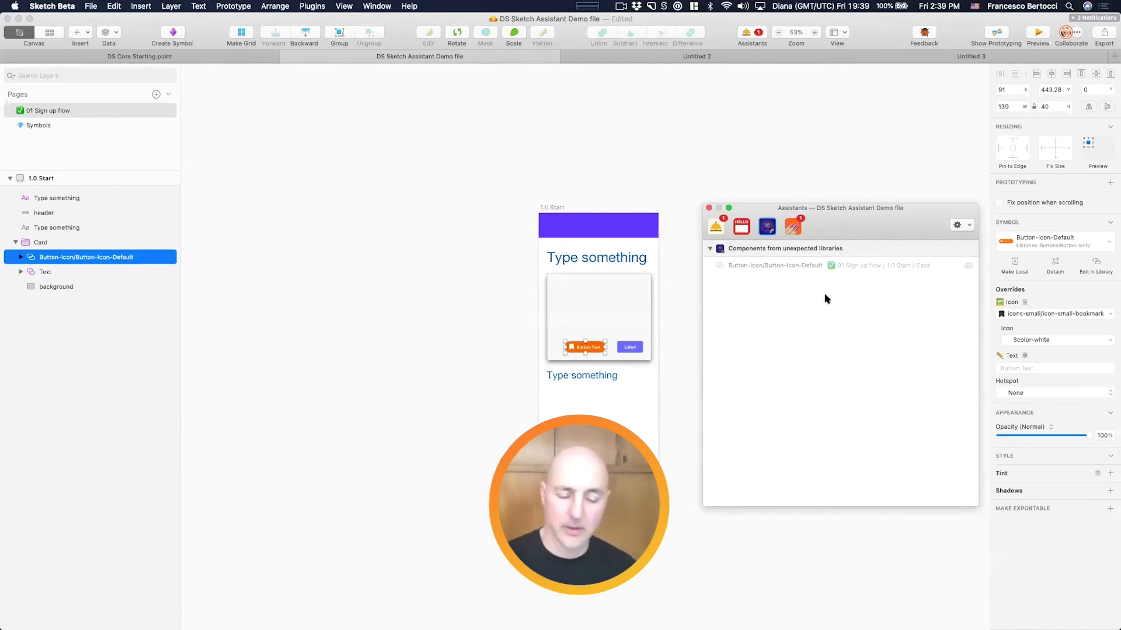
click(461, 280)
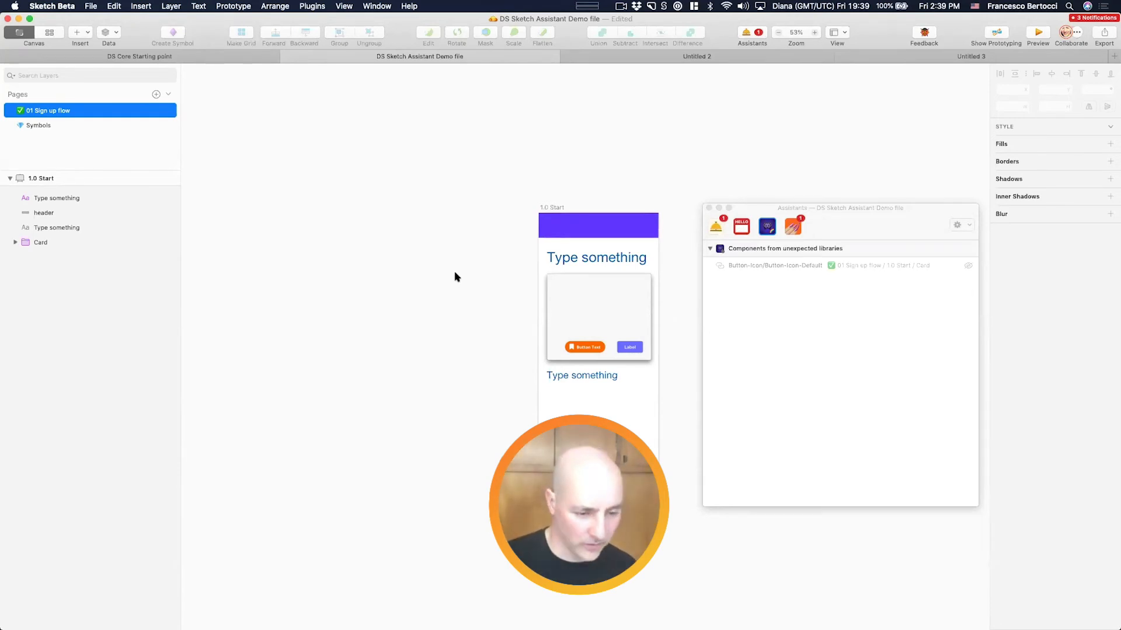
Step: Show the ignored Button-Icon-Default component in the document and stop ignoring its unexpected library issue
right_click(844, 263)
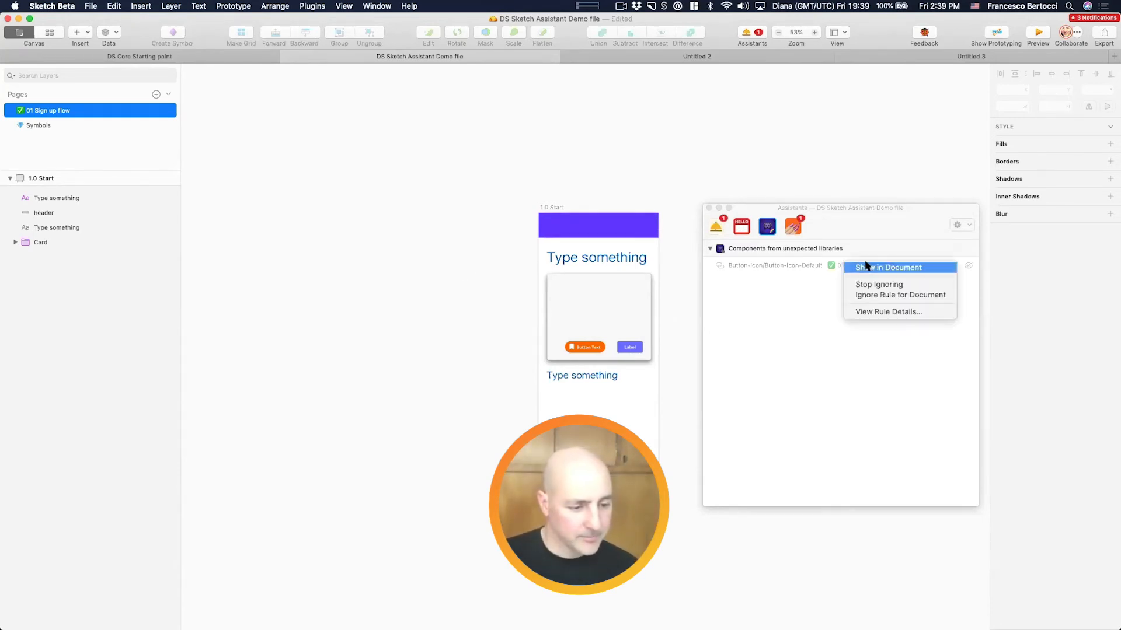
click(858, 266)
right_click(798, 264)
click(937, 247)
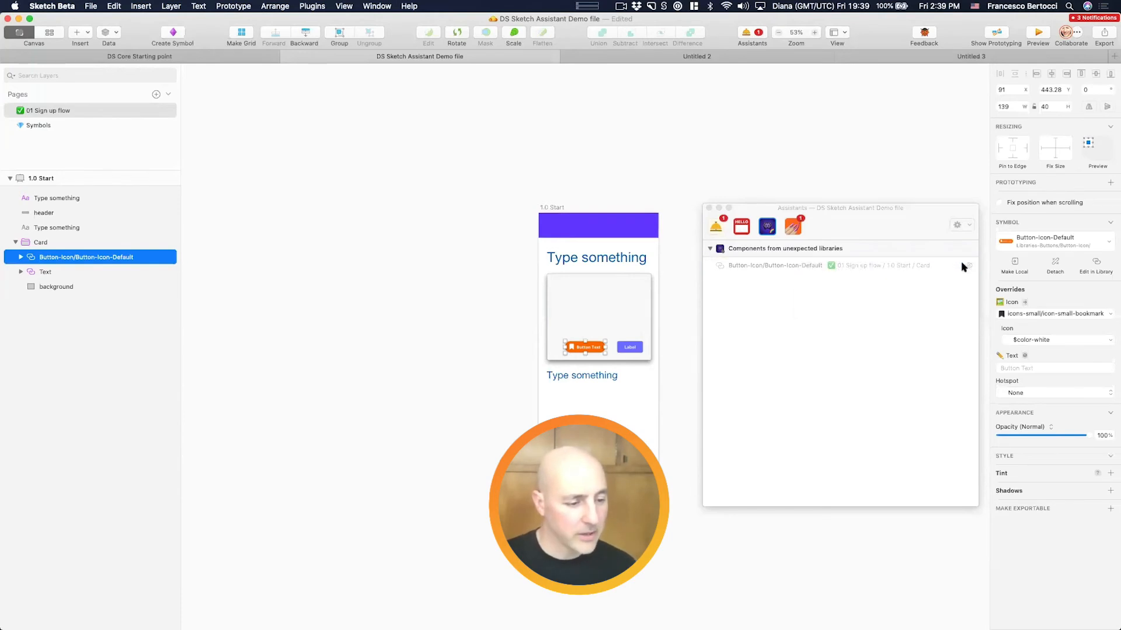
click(970, 266)
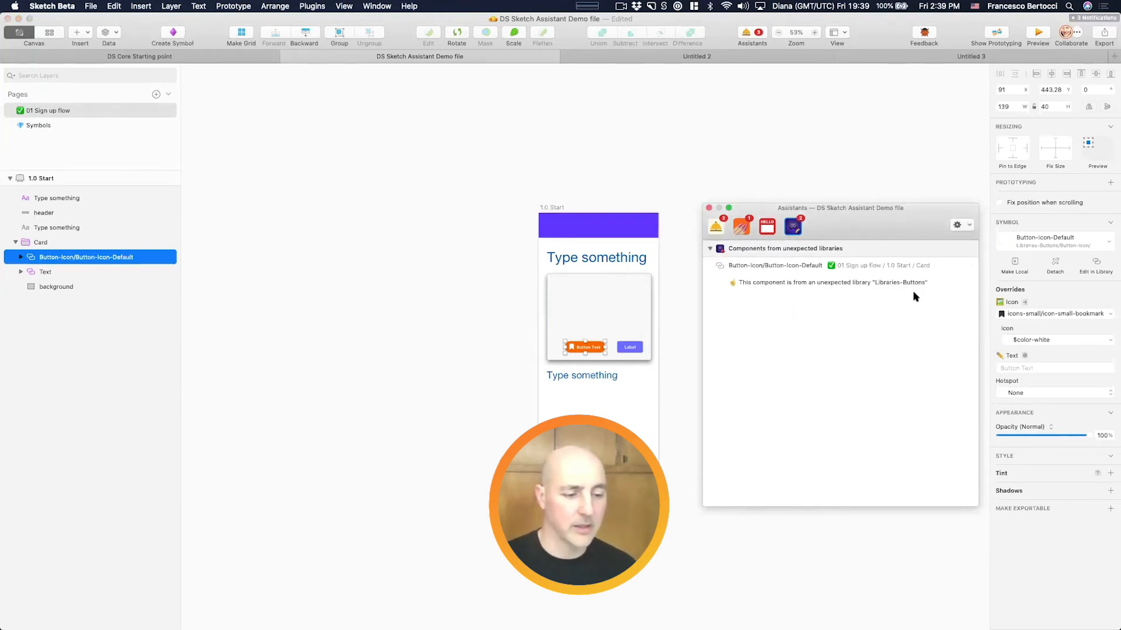
Step: Open the Components window and list the symbols of the Monday UI Kit library
scroll(585, 269, right, 10)
click(585, 269)
key(c)
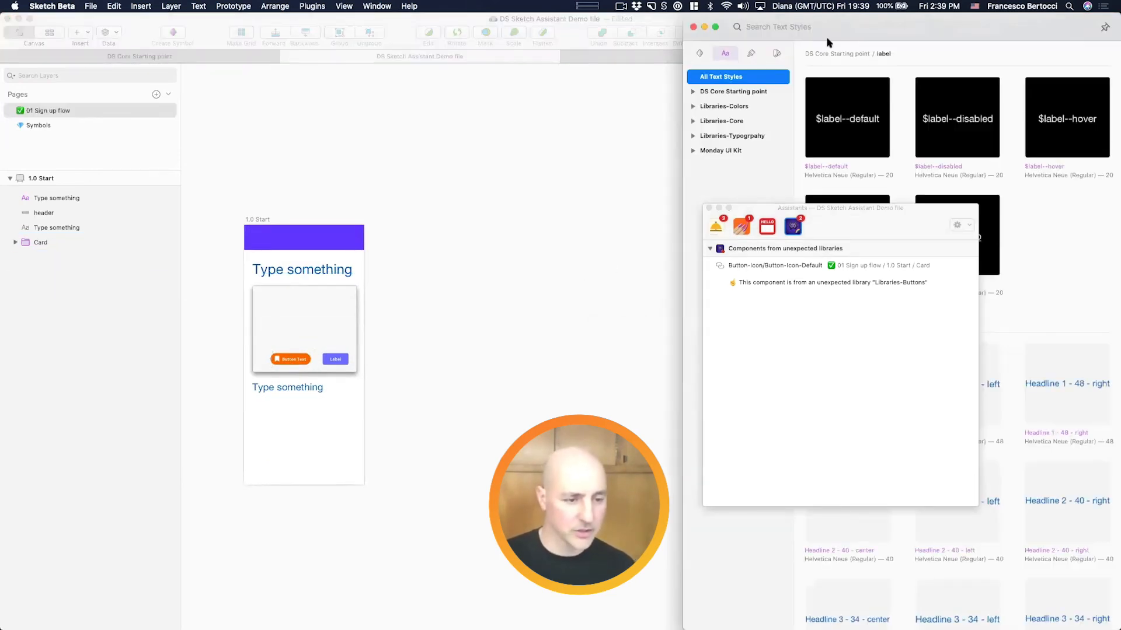
drag(776, 216, 967, 274)
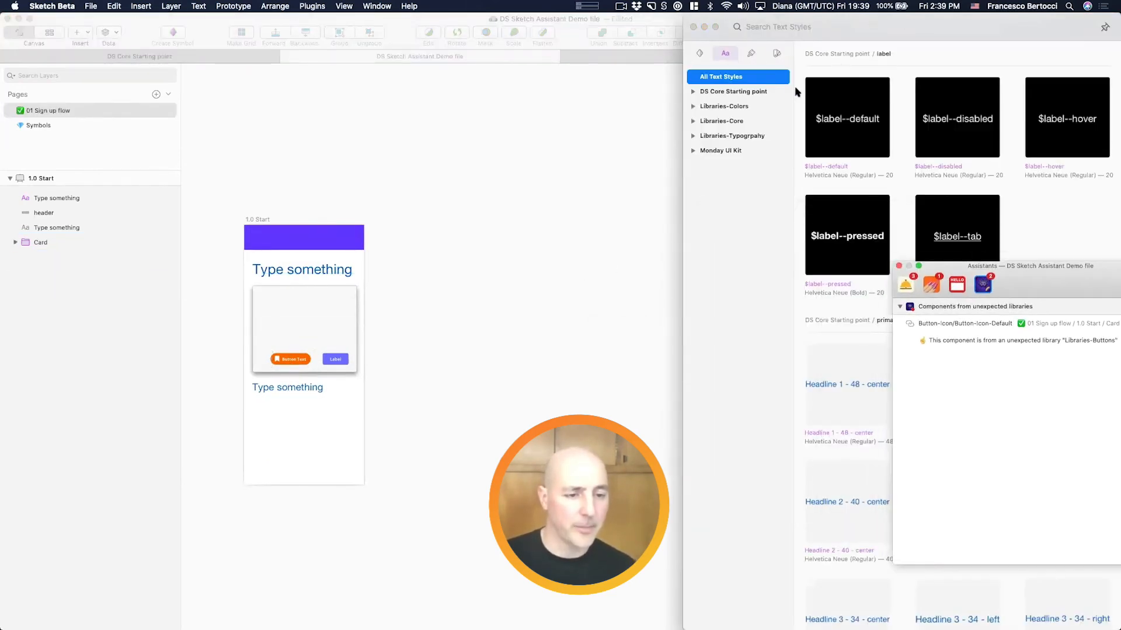
click(699, 54)
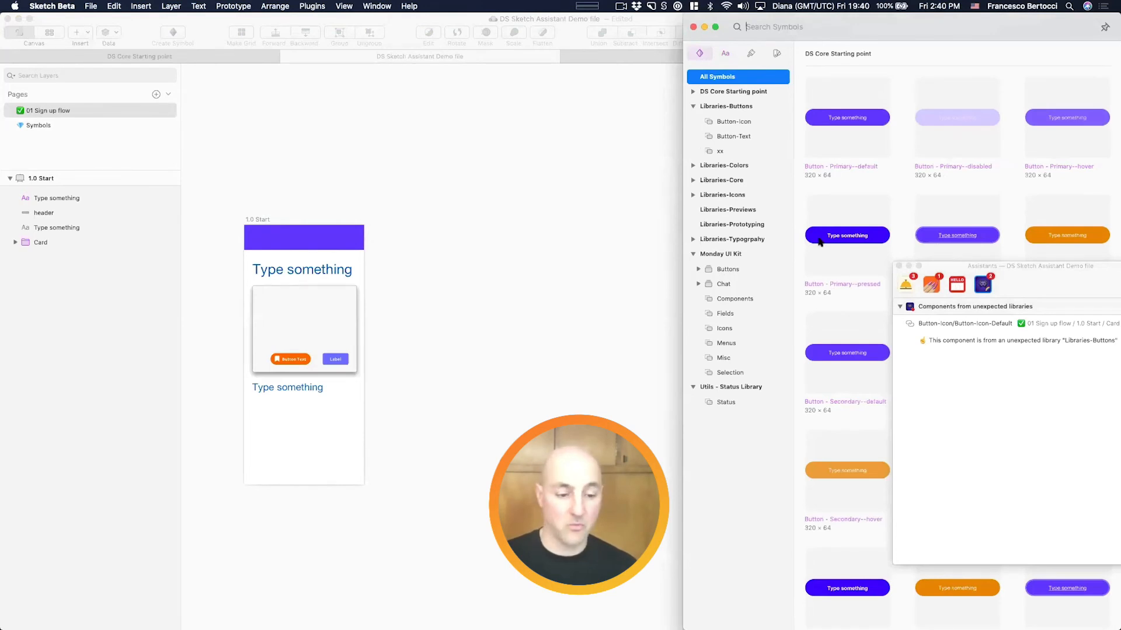
click(714, 255)
click(712, 257)
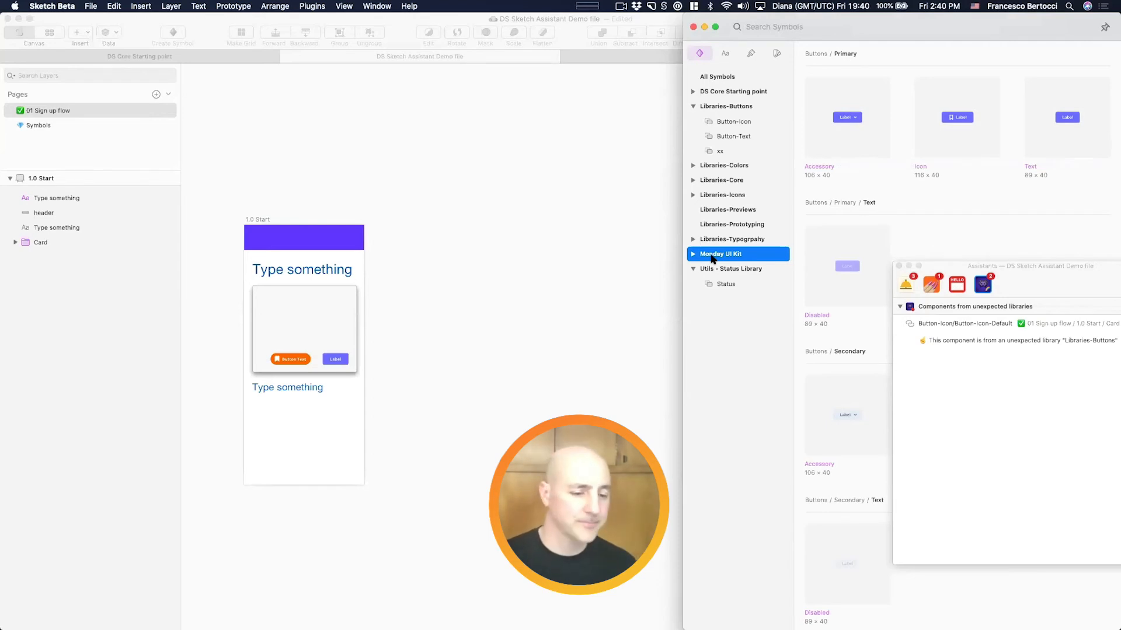
Step: Place the Monday UI Kit's Card component on the canvas beside the 1.0 Start artboard and check the Assistants' library issues
scroll(1007, 219, down, 3)
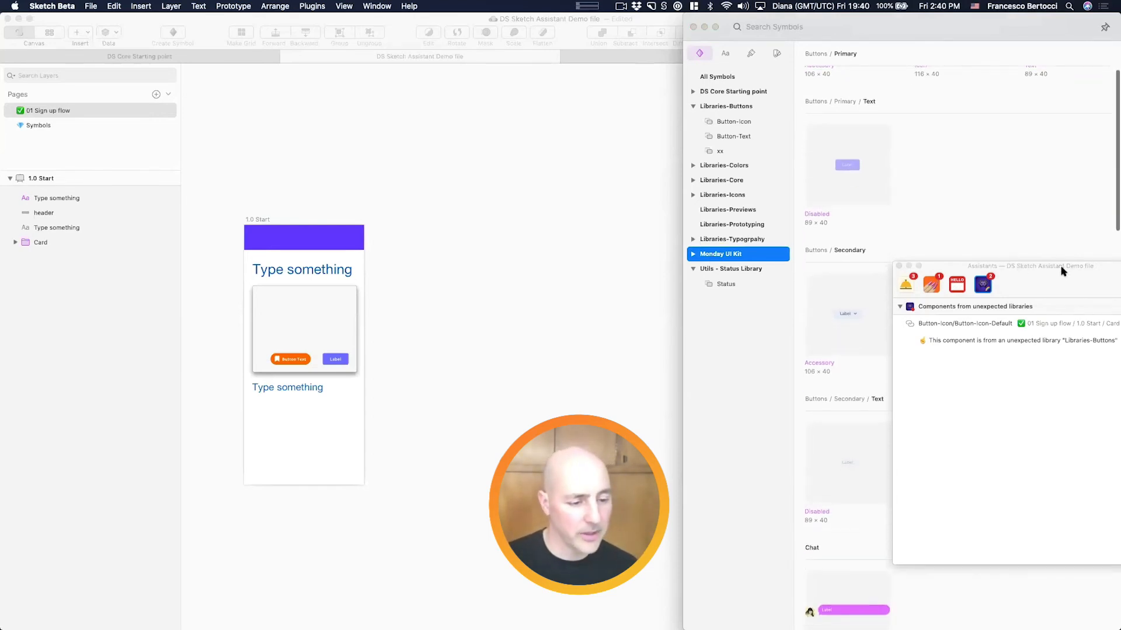
drag(1061, 268, 1118, 459)
scroll(1050, 370, down, 10)
scroll(1049, 369, down, 5)
click(892, 322)
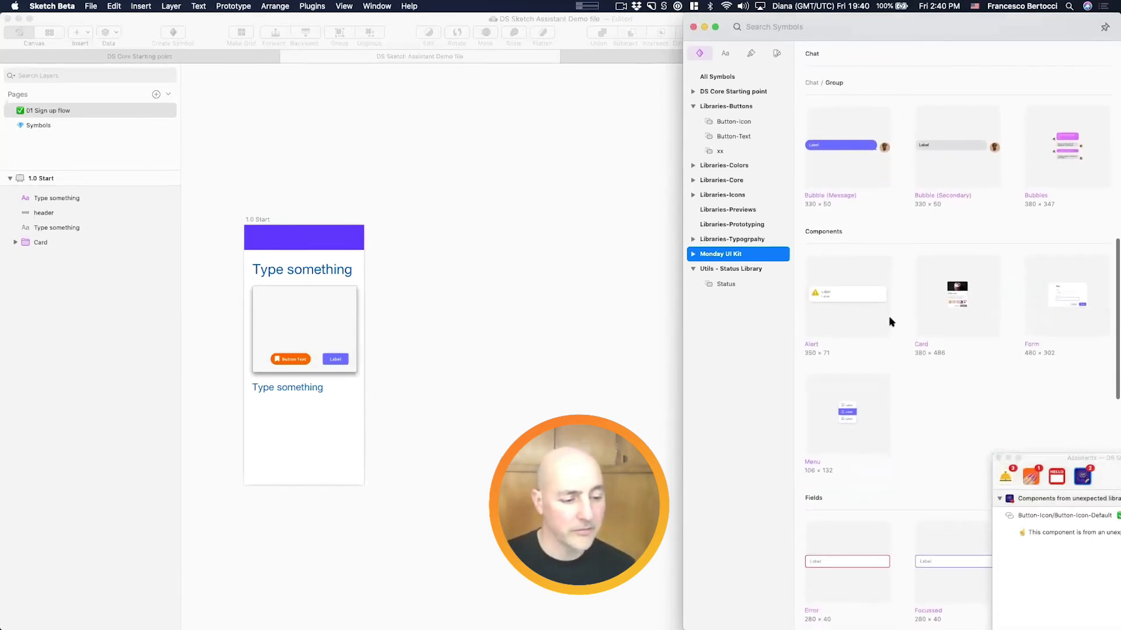
drag(976, 301, 450, 317)
click(773, 260)
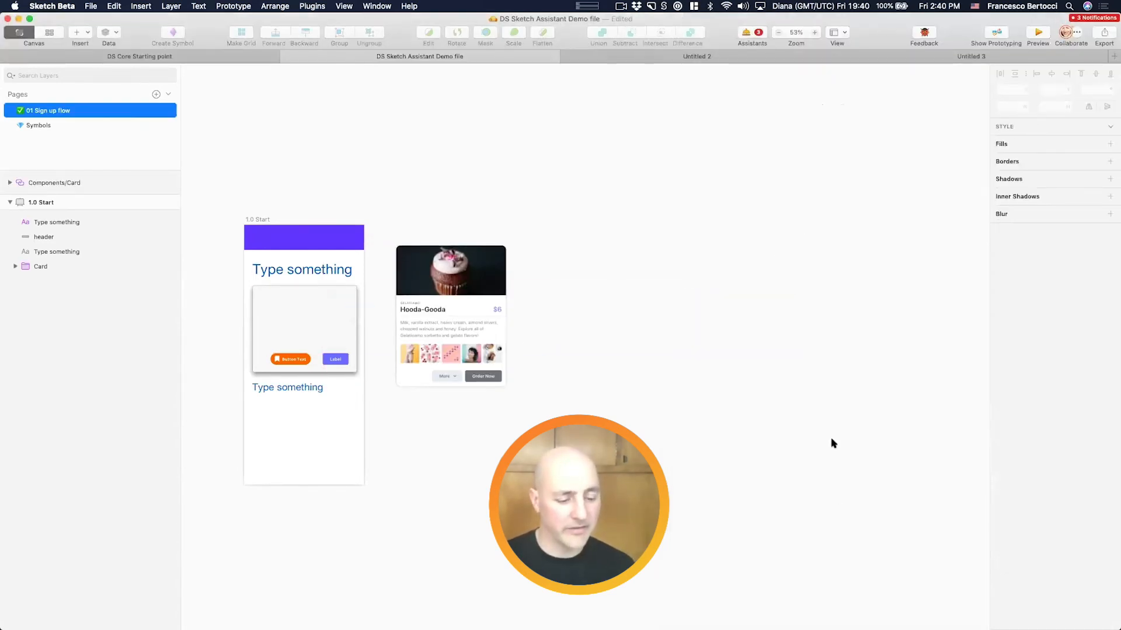
drag(709, 184, 747, 211)
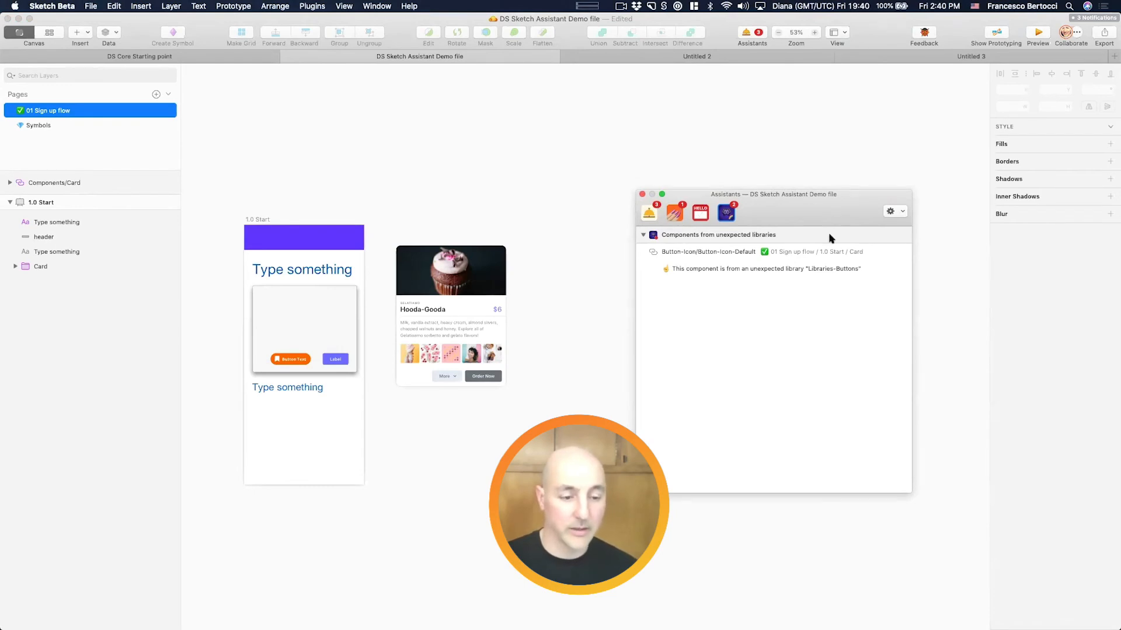
click(826, 167)
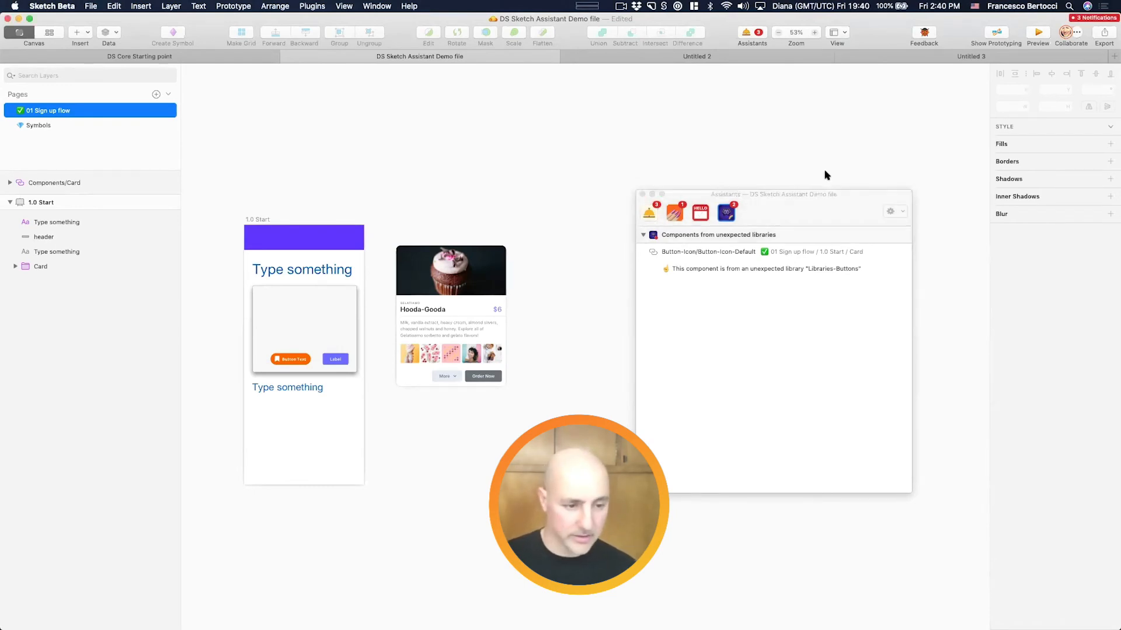
Step: Place the background and elevation symbol from DS Core Starting point below the 1.0 Start artboard's lower text and check the library issues
key(c)
drag(793, 200, 536, 451)
scroll(875, 318, down, 3)
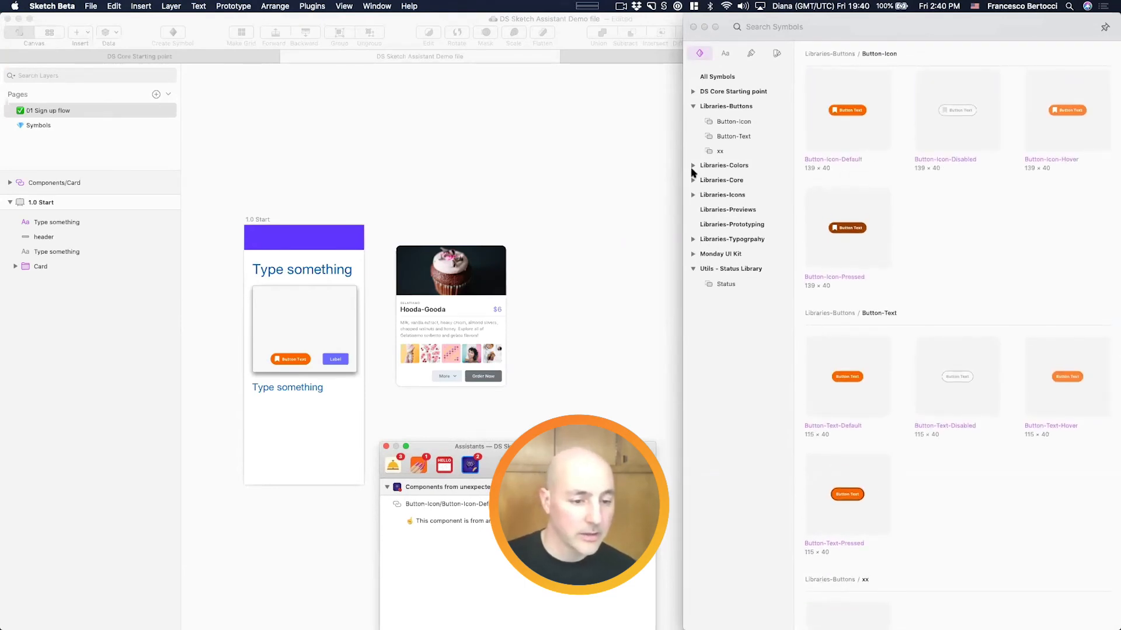
click(693, 93)
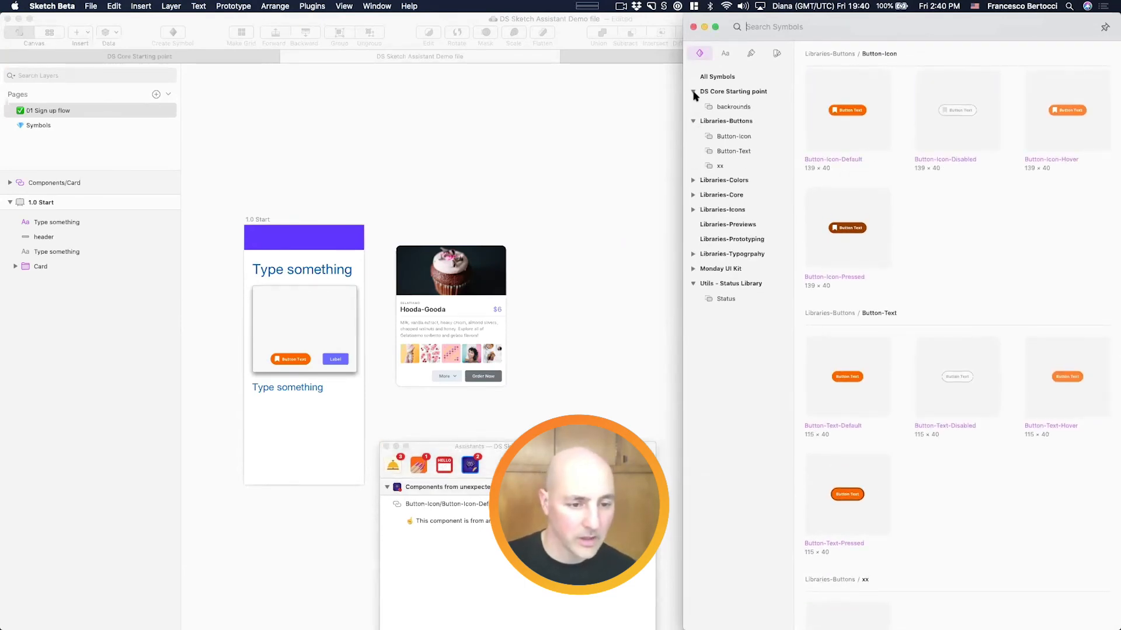
click(735, 107)
drag(838, 118, 303, 431)
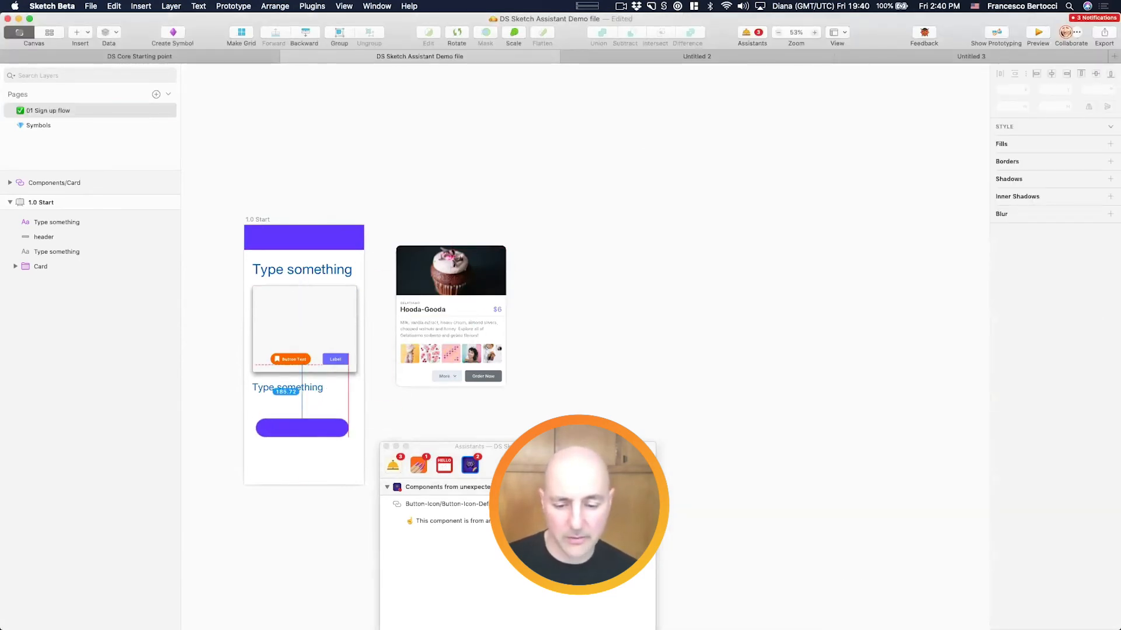
drag(543, 451, 730, 176)
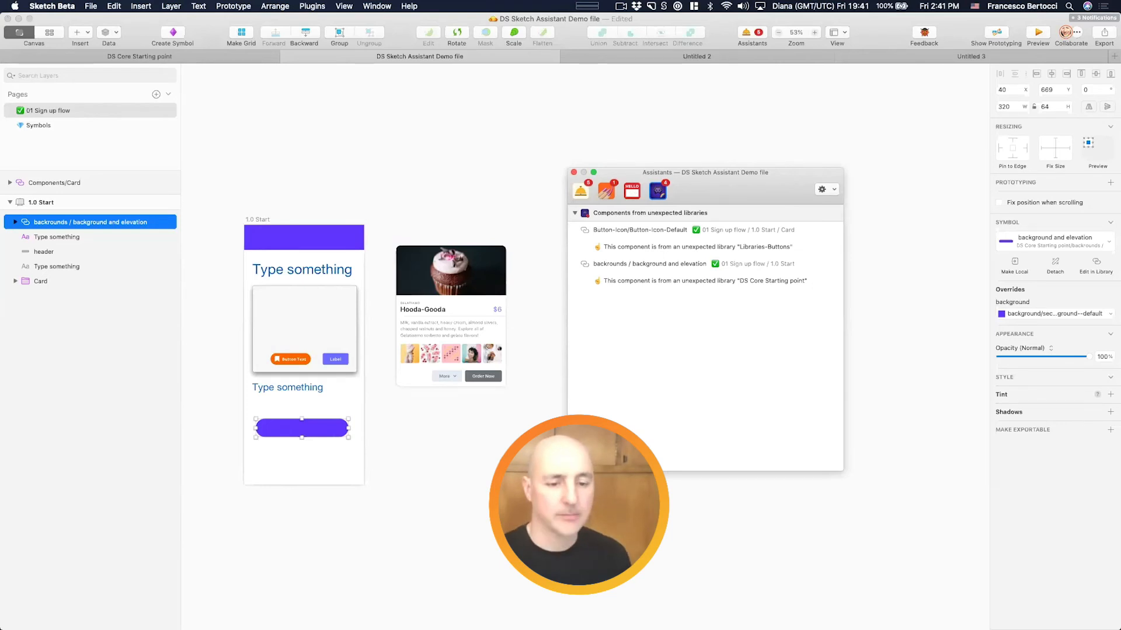
click(558, 228)
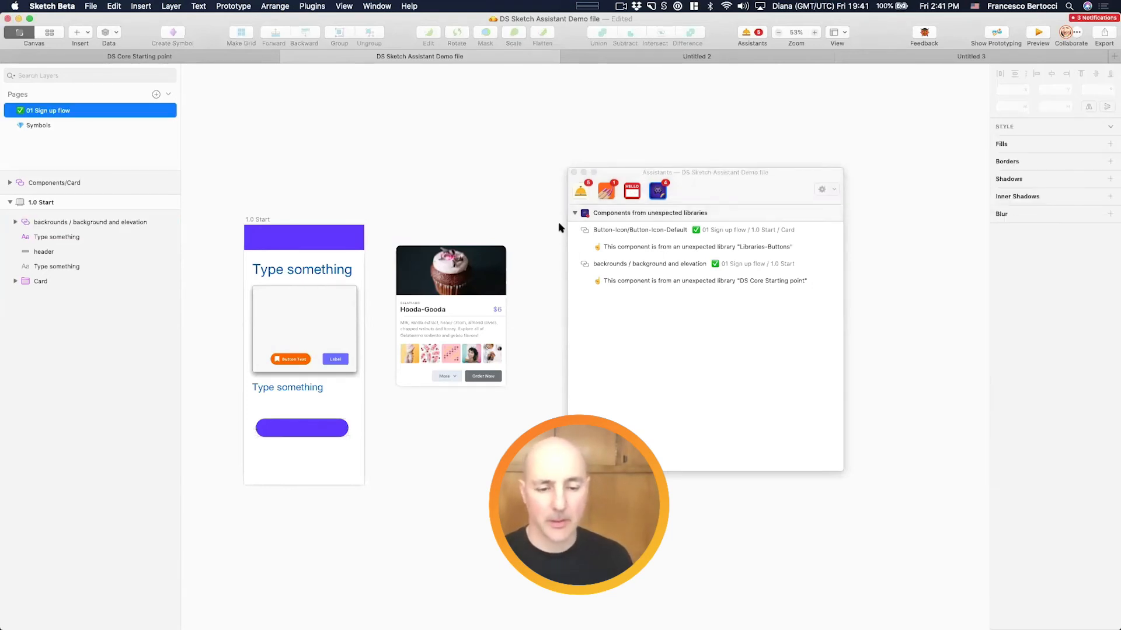
Step: Enable the Accessibility assistant for the document alongside the ones already in use
drag(676, 195, 908, 230)
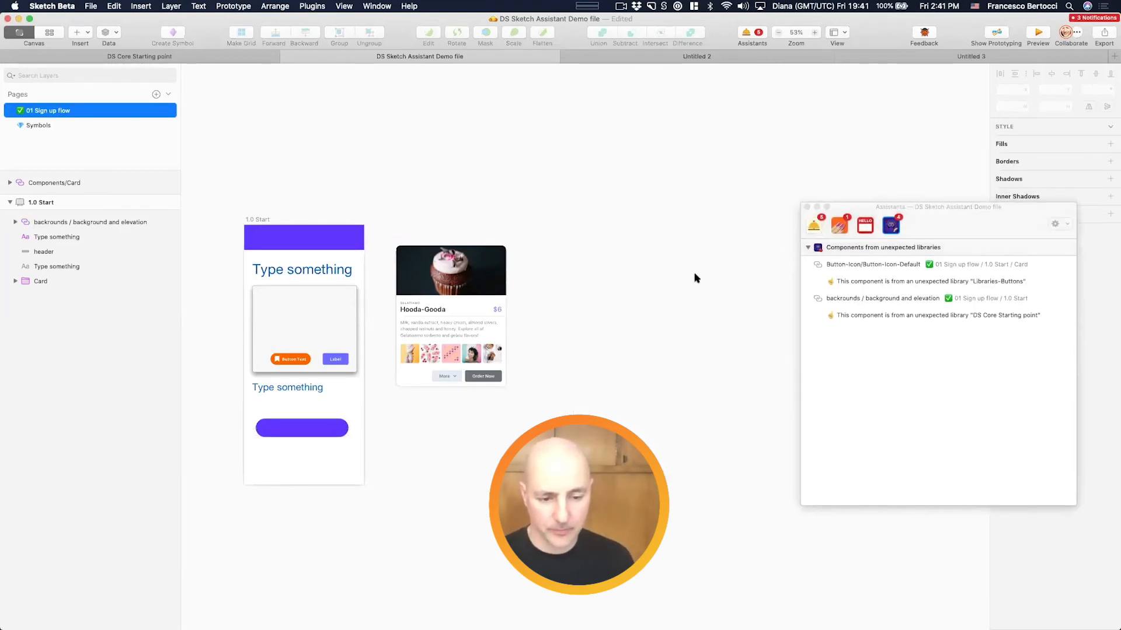
scroll(694, 278, down, 1)
click(911, 224)
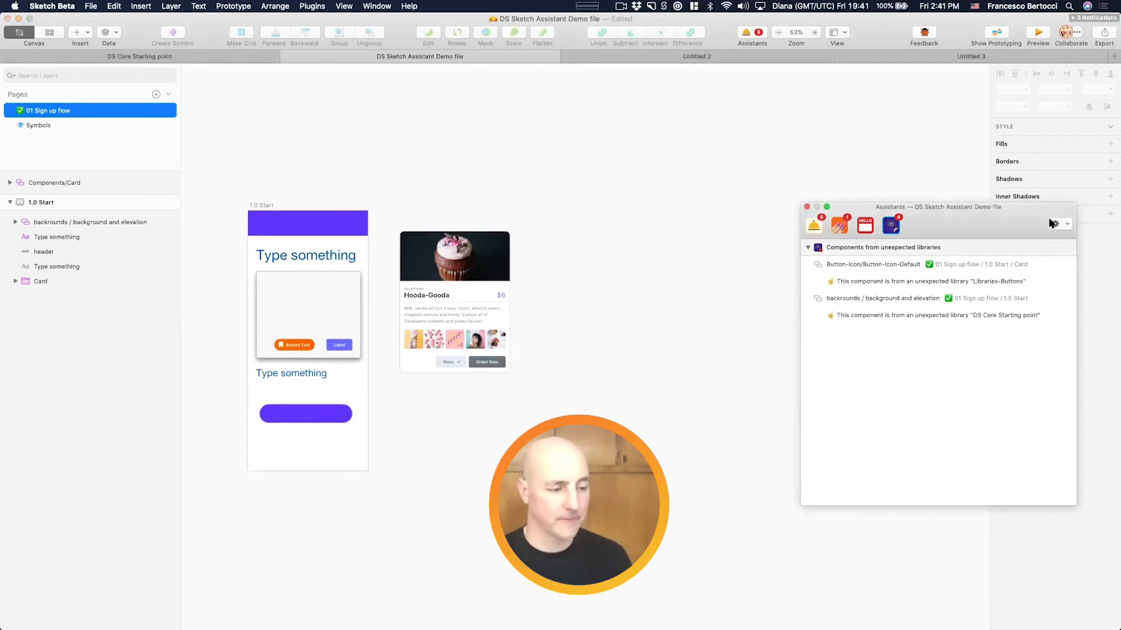
click(1059, 224)
click(1068, 253)
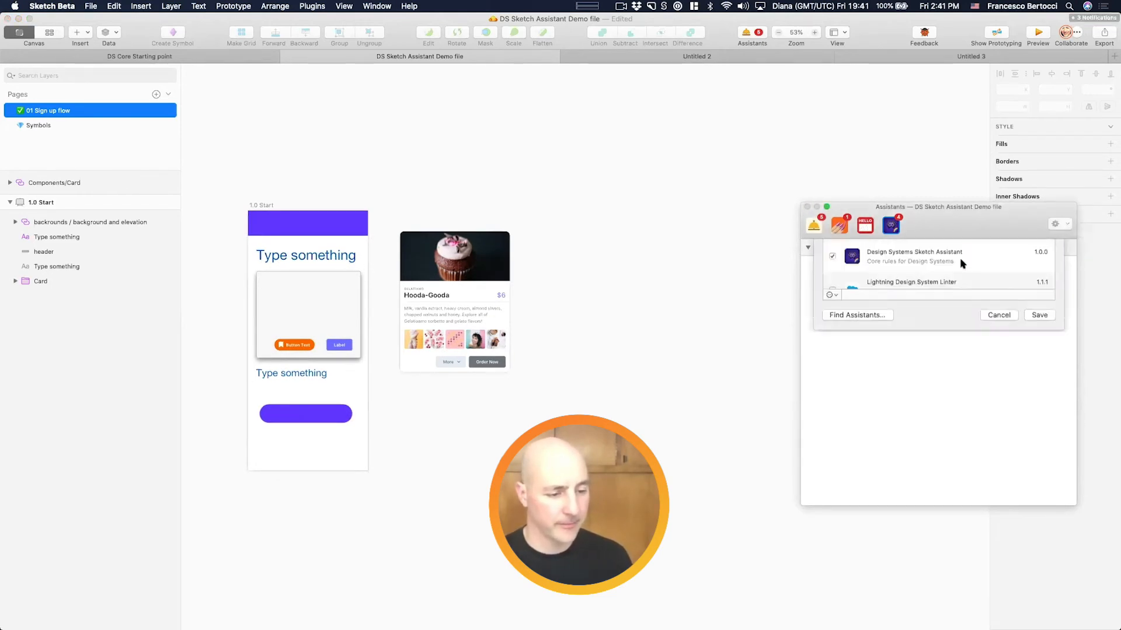
click(833, 267)
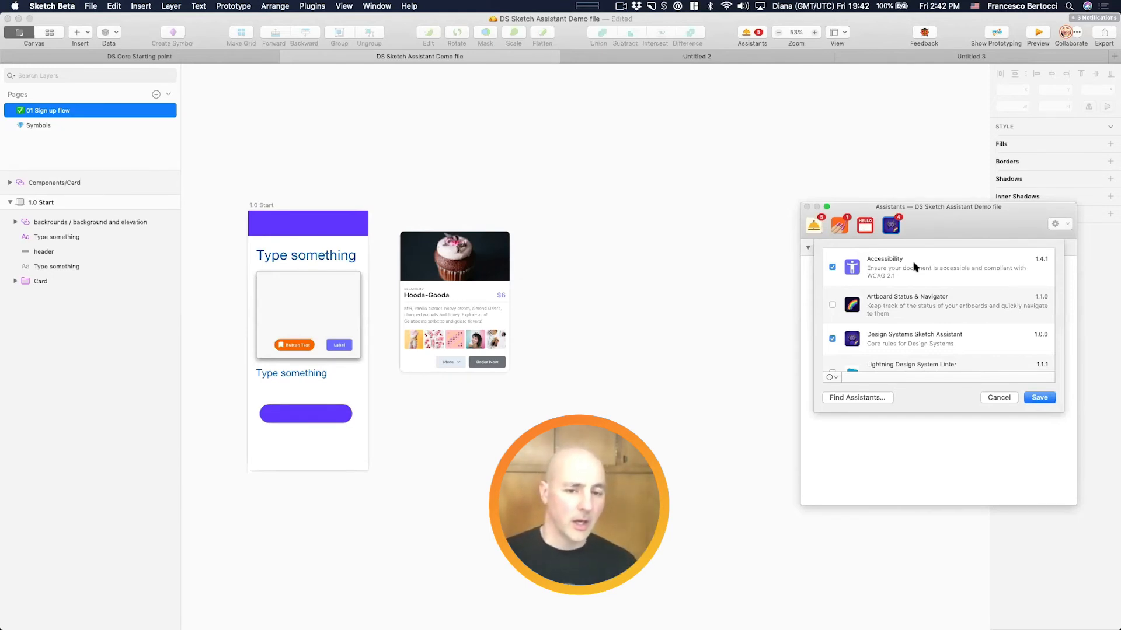
click(1045, 397)
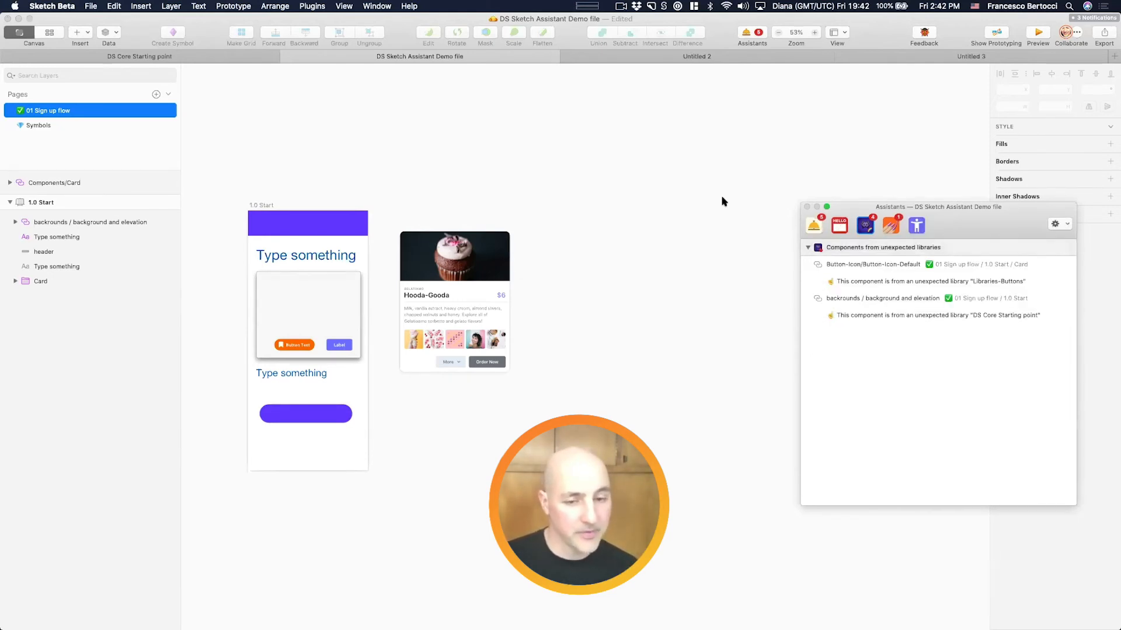
click(312, 6)
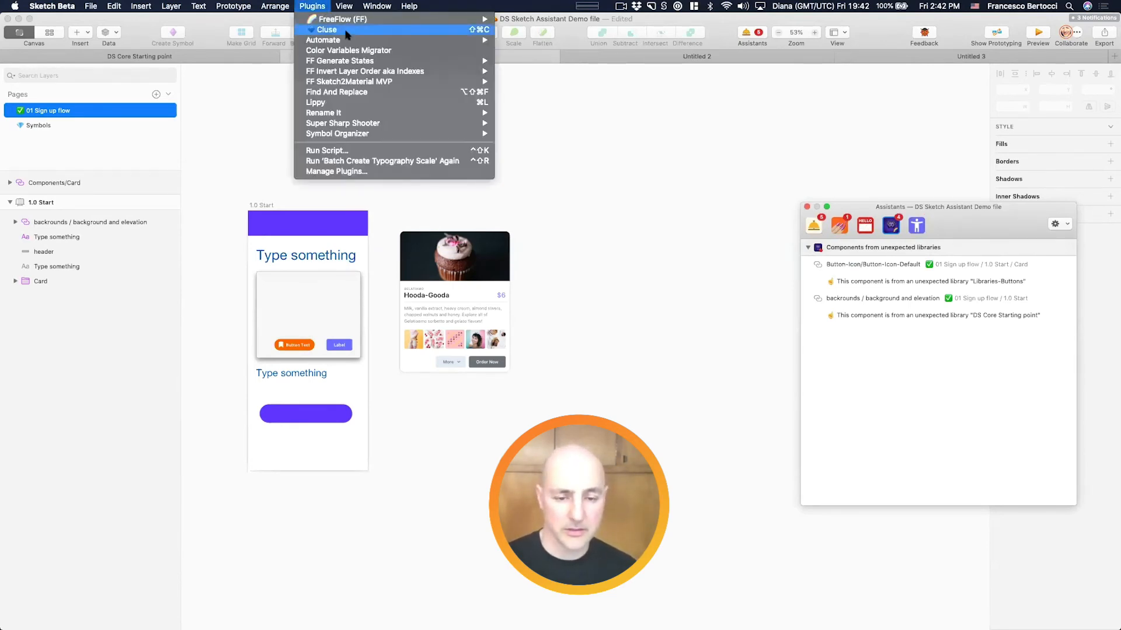
click(655, 135)
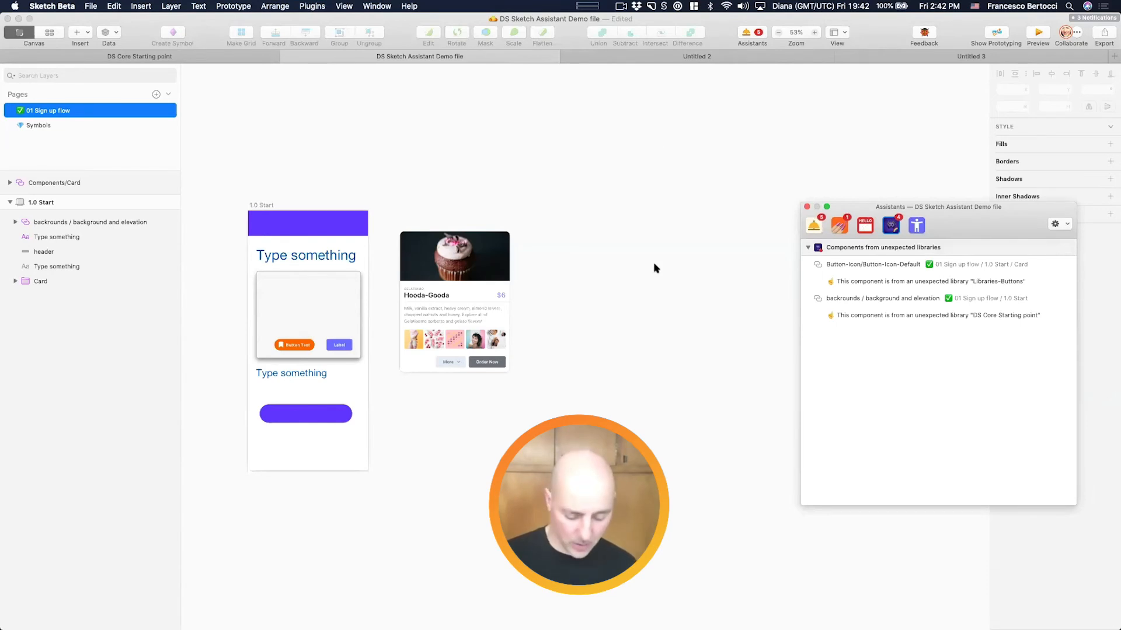
Step: Add a text layer reading "Label" on the empty canvas beside the cupcake card
key(t)
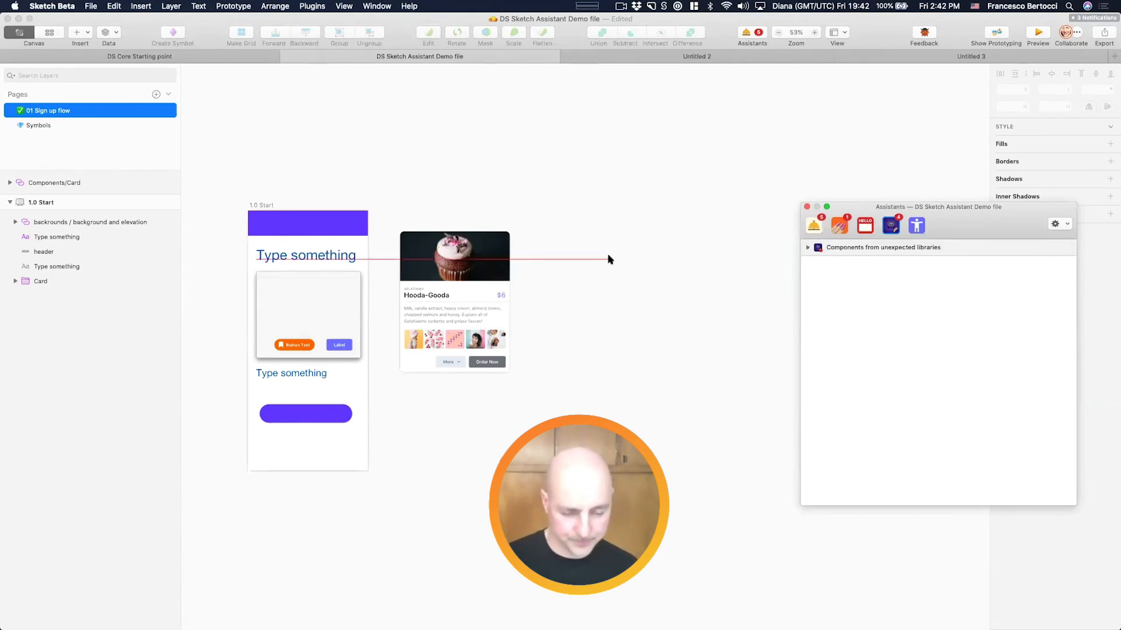
click(604, 256)
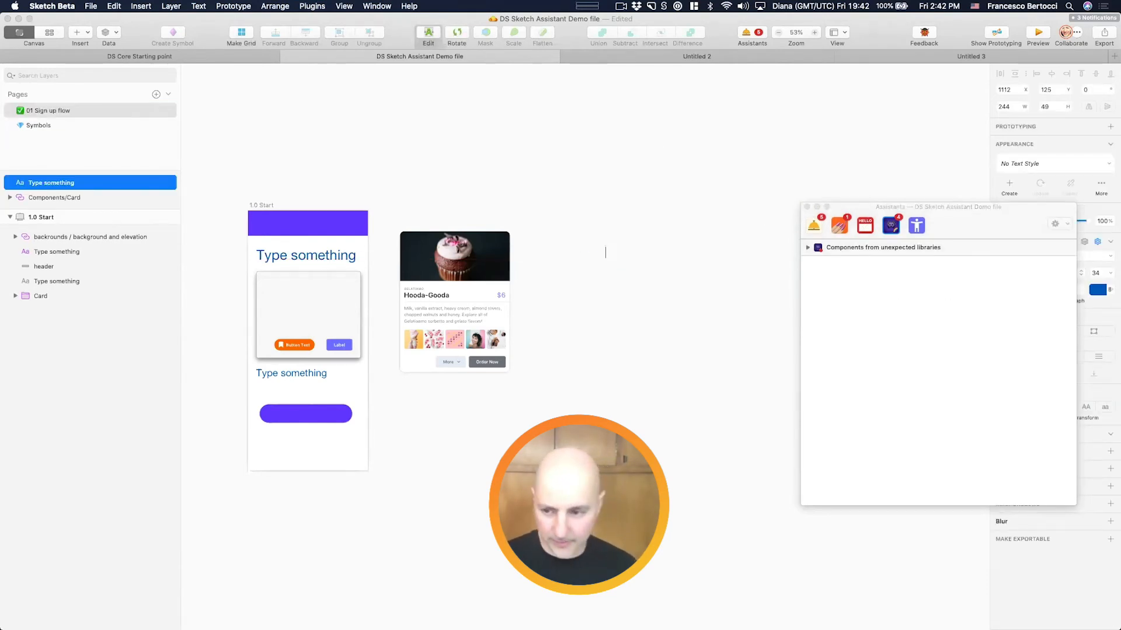
text(Label)
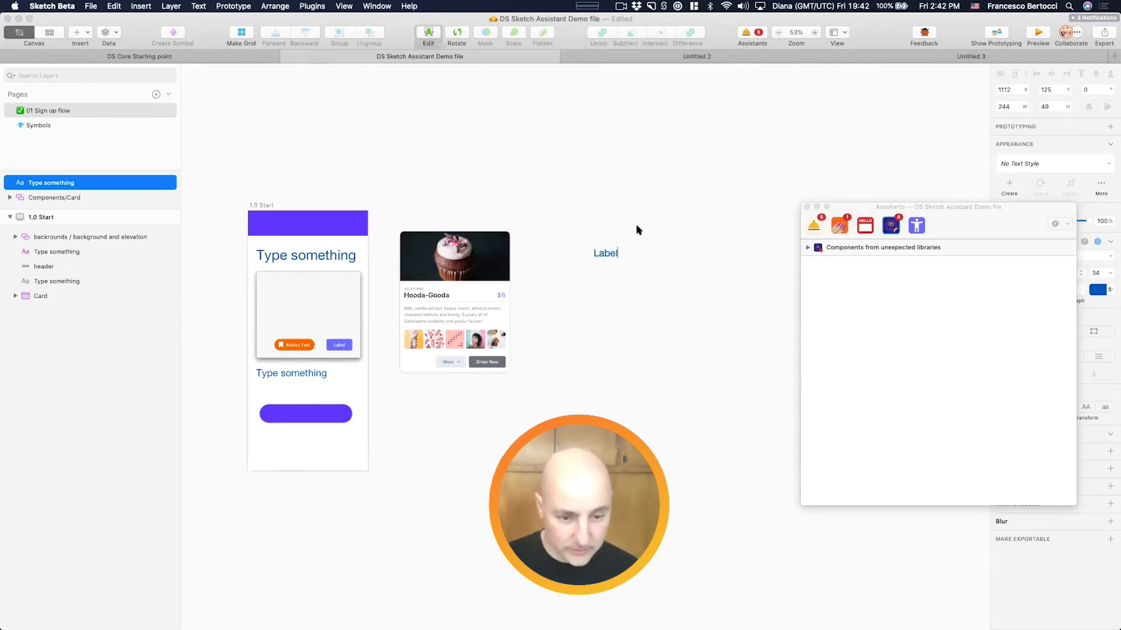
click(621, 231)
Step: Draw a rectangle about 211 by 100 over the new Label text and send it behind the text
key(r)
drag(572, 239, 634, 267)
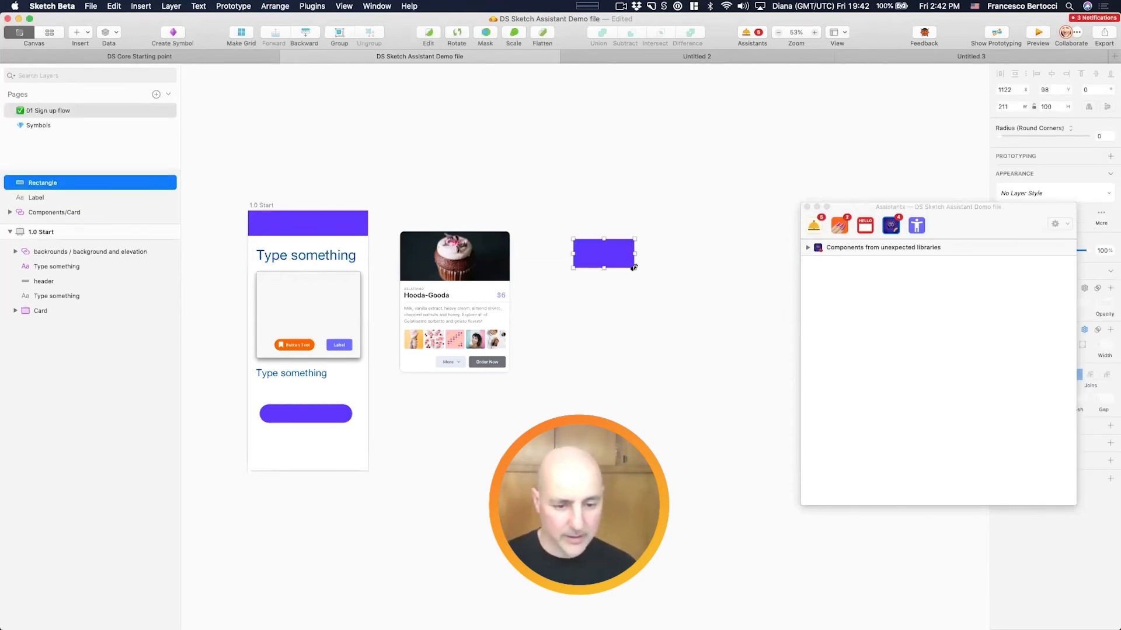
key(super+bracketleft)
click(655, 248)
scroll(654, 242, up, 5)
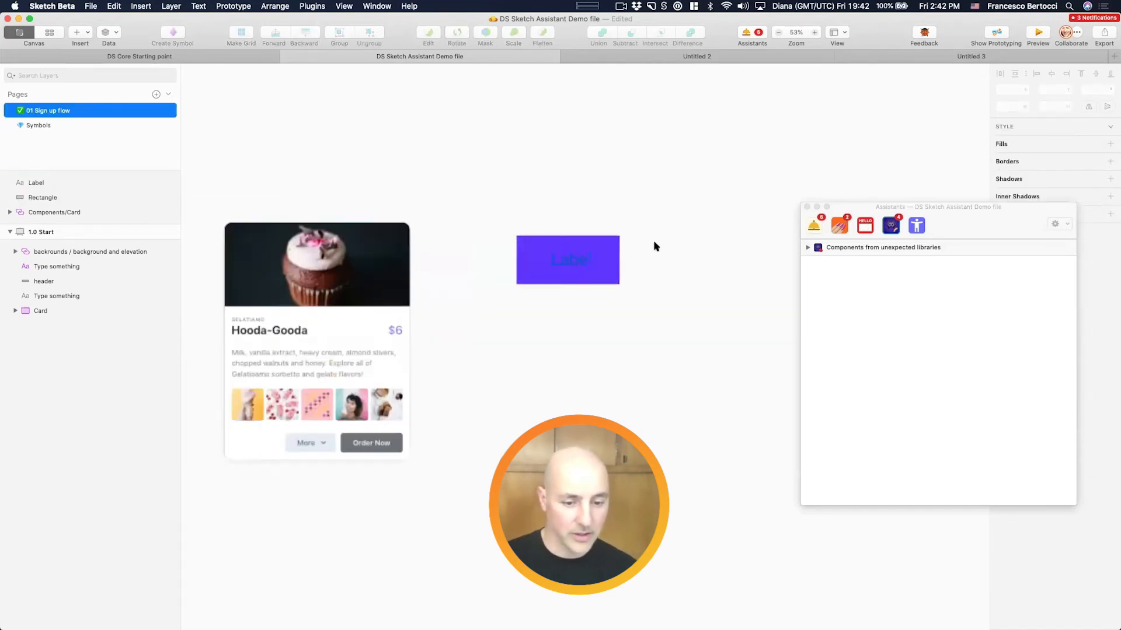
Step: Draw an artboard around the Label text and the purple rectangle beside the cupcake card
drag(653, 242, 543, 293)
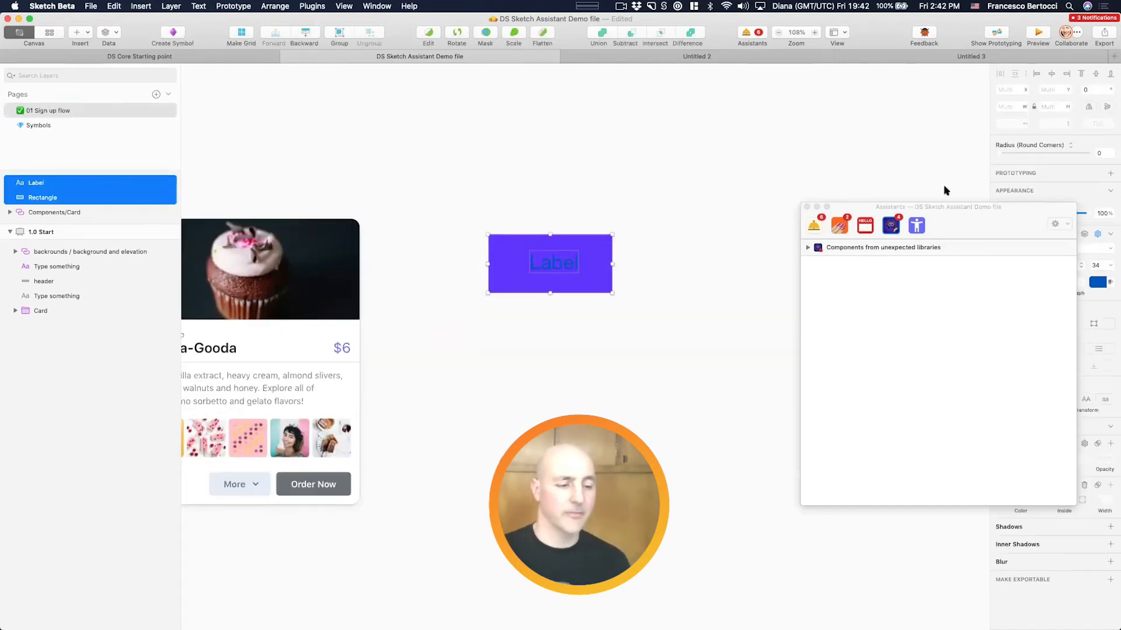
drag(998, 218, 873, 196)
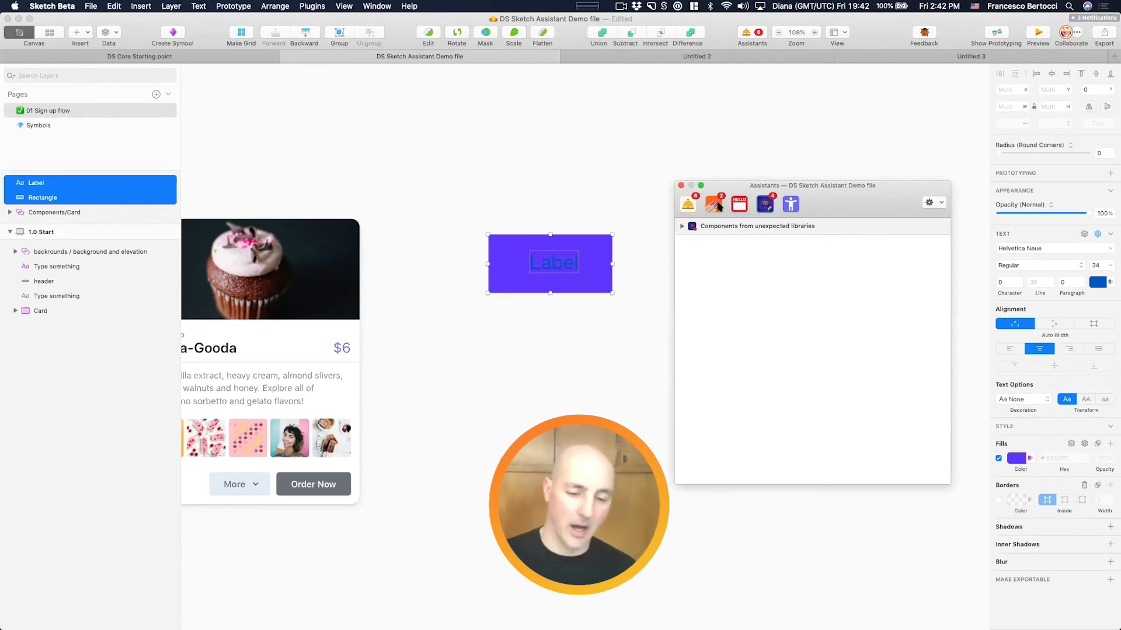
click(590, 210)
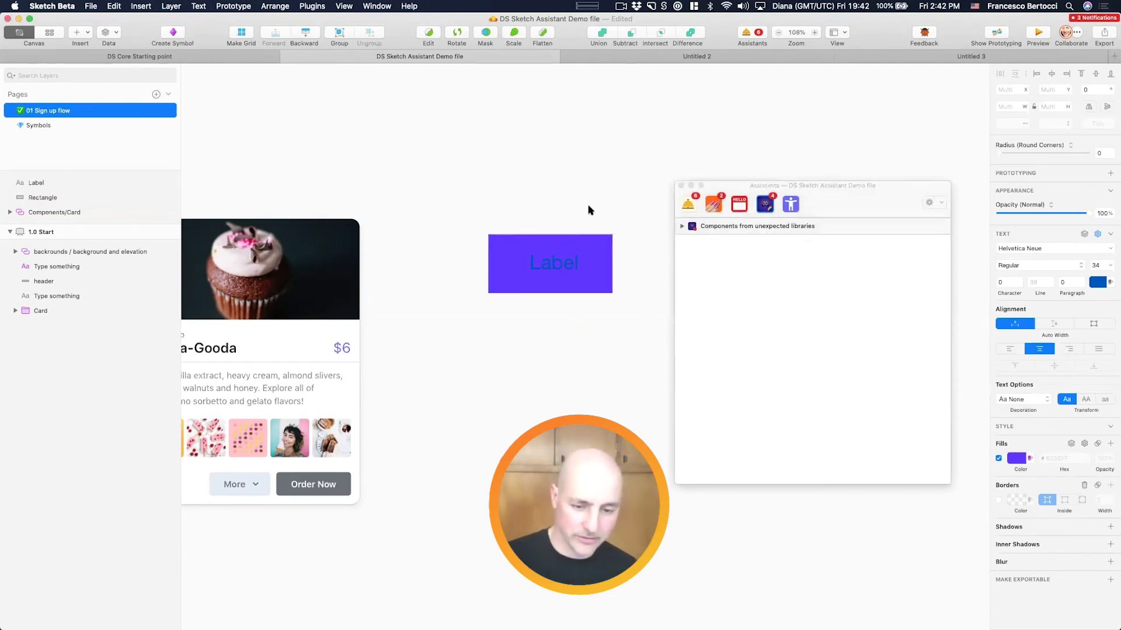
click(560, 263)
drag(624, 206, 542, 301)
scroll(541, 302, right, 3)
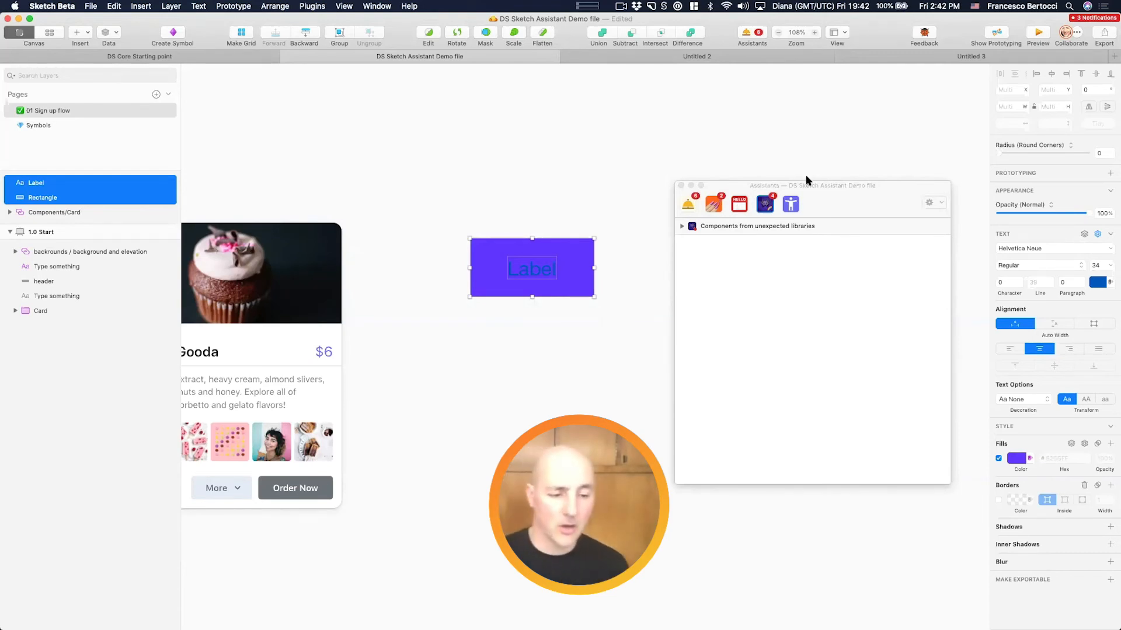
click(623, 215)
key(a)
drag(436, 199, 640, 370)
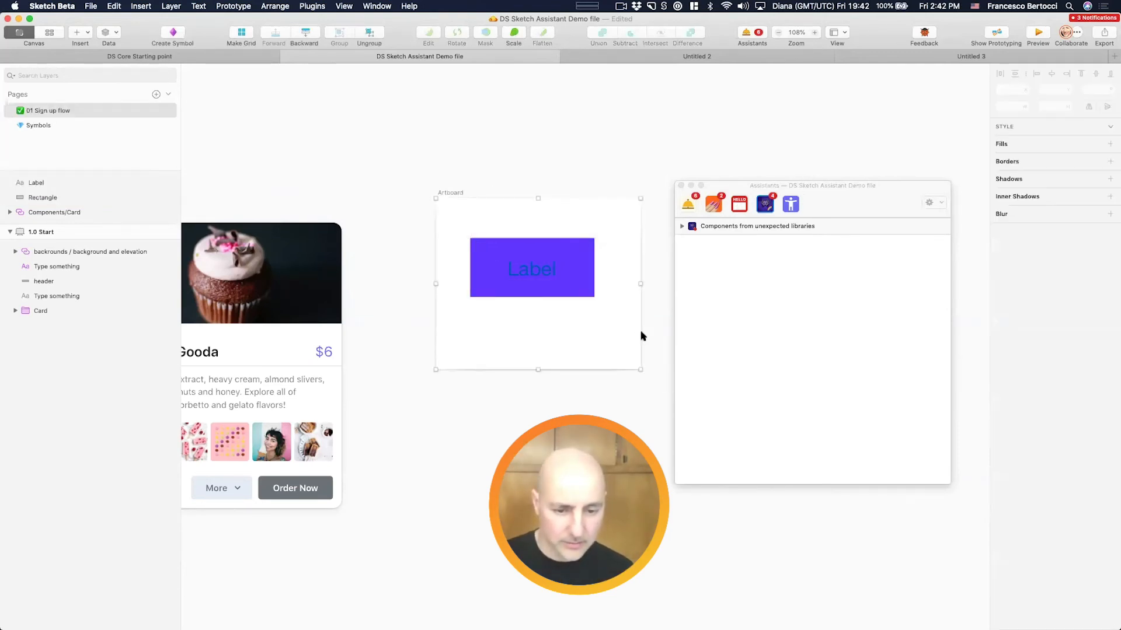
Step: Check the Label text's AA and AAA colour contrast issues in the Accessibility assistant and save the document
click(538, 260)
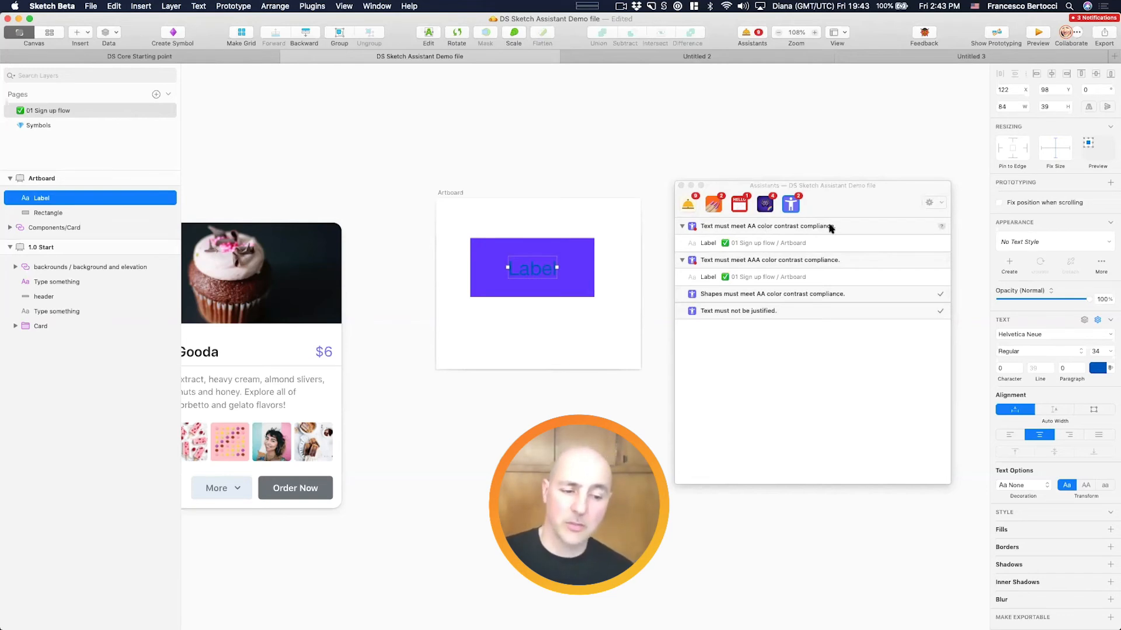
click(940, 243)
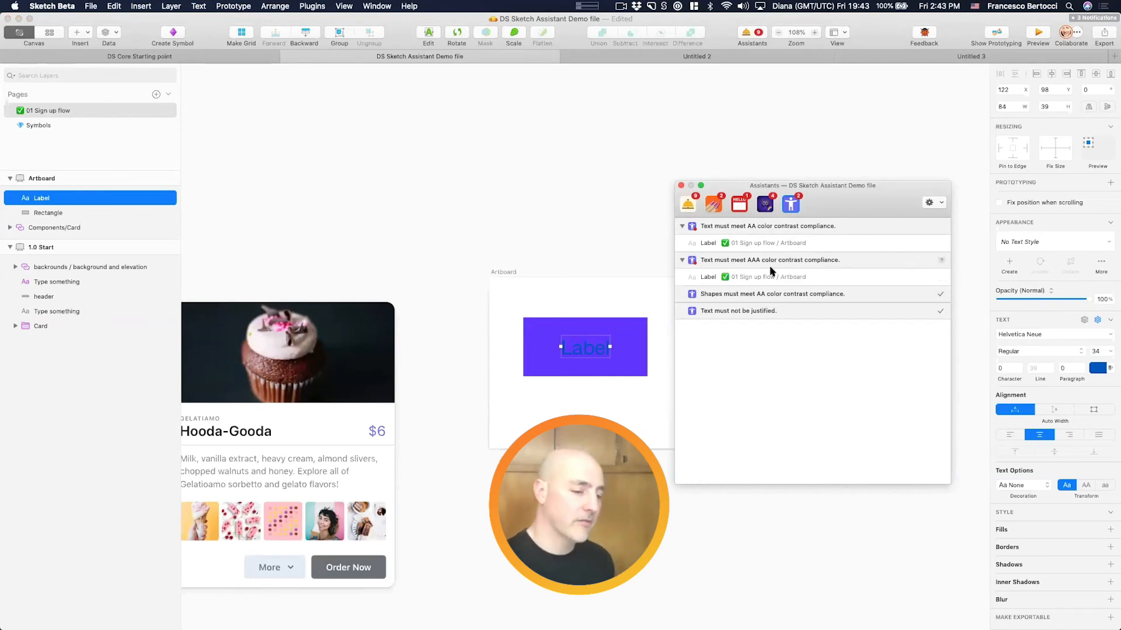
mouse_move(772, 271)
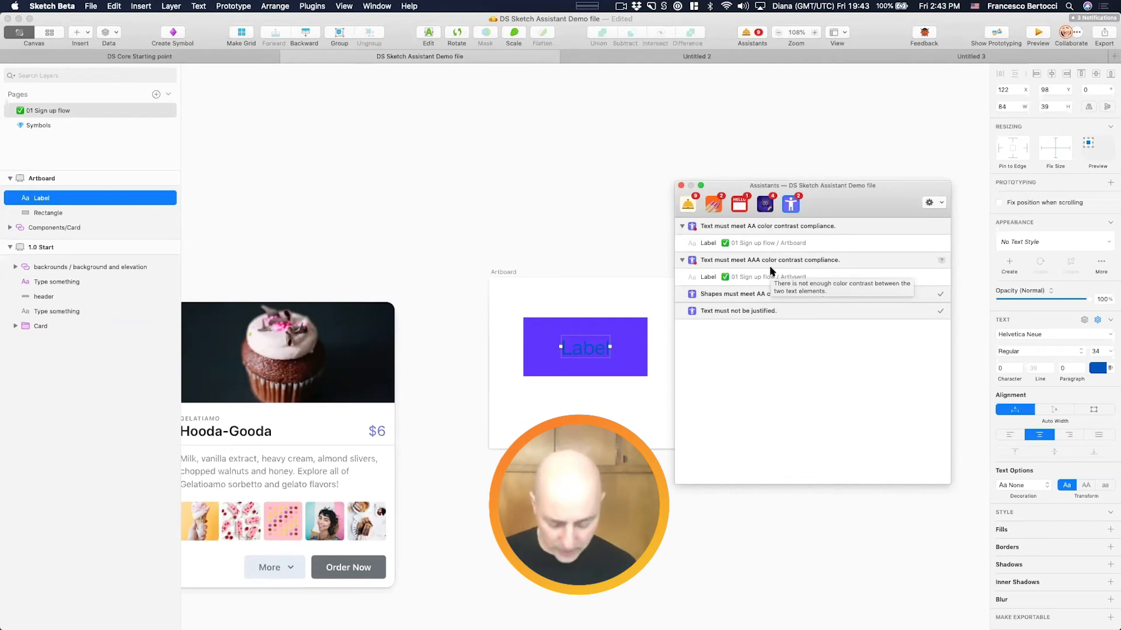
key(super+s)
Step: Change the Label text colour to white (FFFFFF) and recheck the accessibility issues
drag(602, 289, 565, 419)
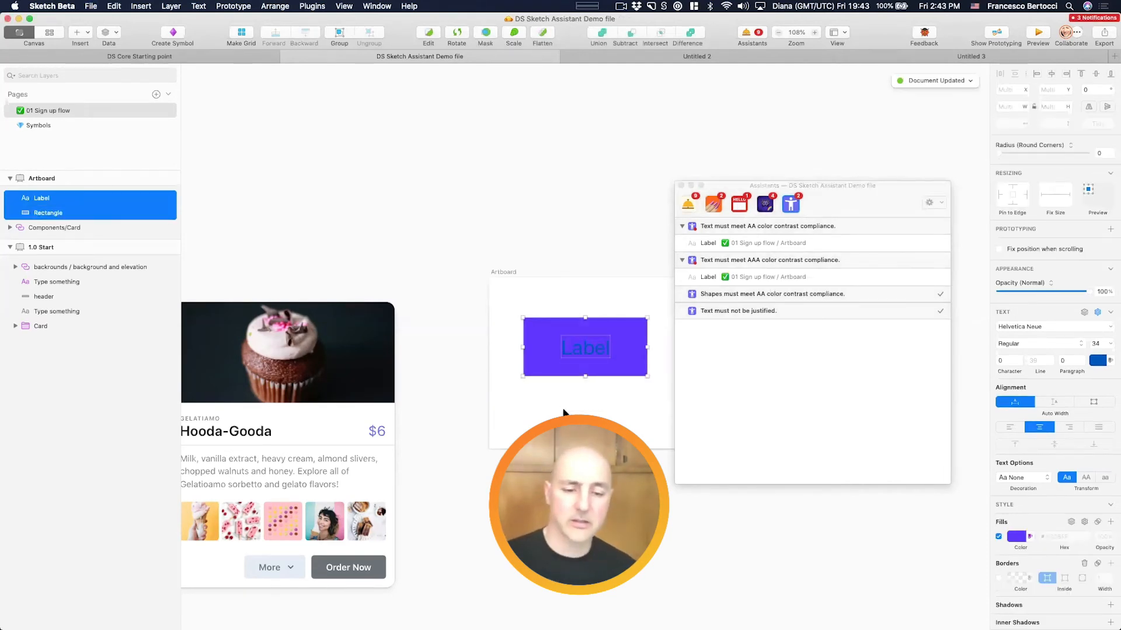
click(595, 251)
click(580, 344)
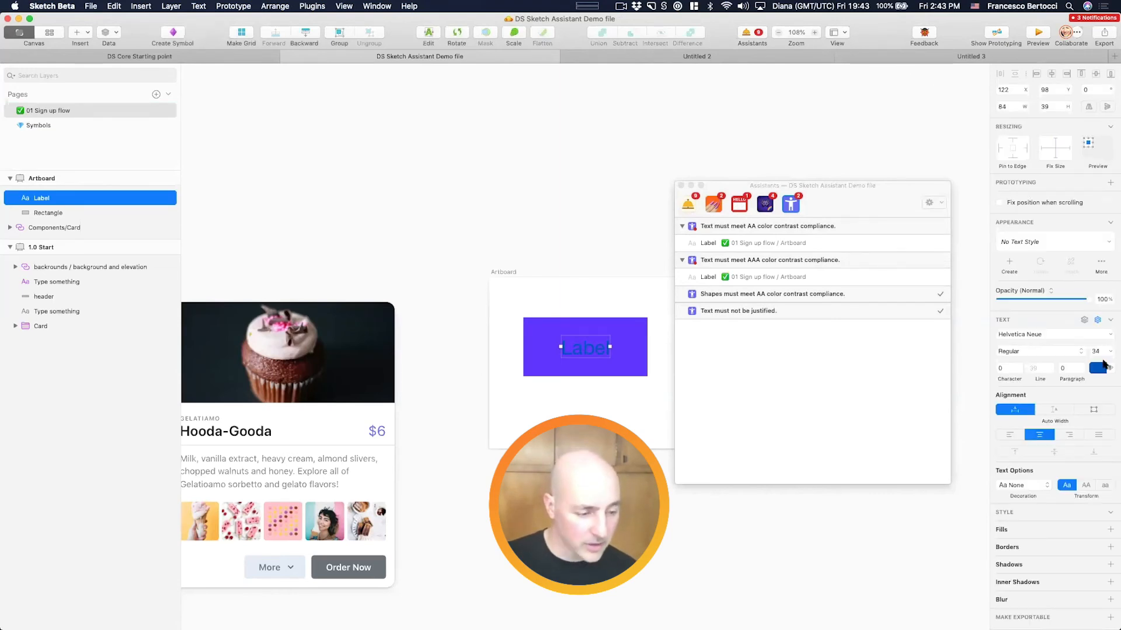
click(1101, 372)
click(999, 400)
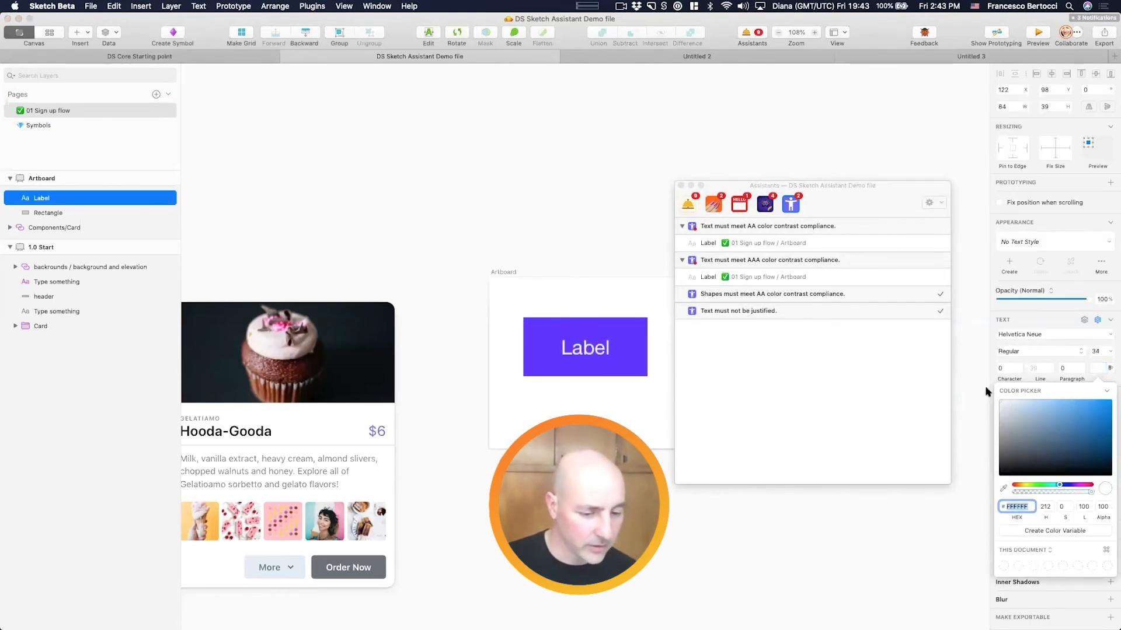
click(970, 211)
click(619, 247)
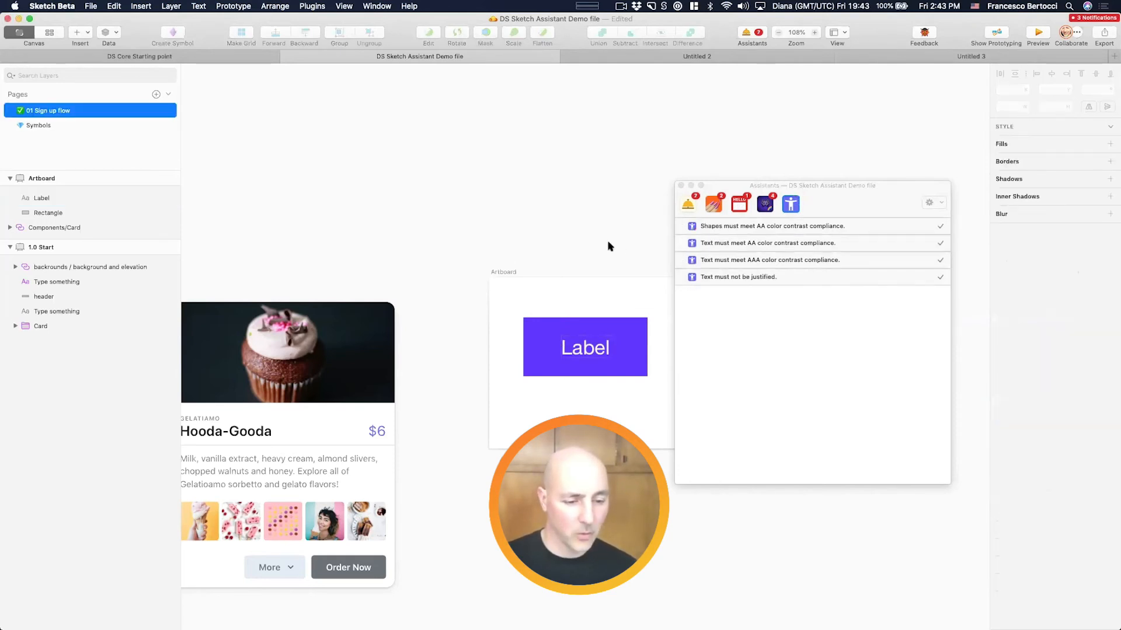
Step: Lighten the rectangle's fill behind the Label text to #9172FF and recheck the accessibility issues
drag(583, 258, 625, 417)
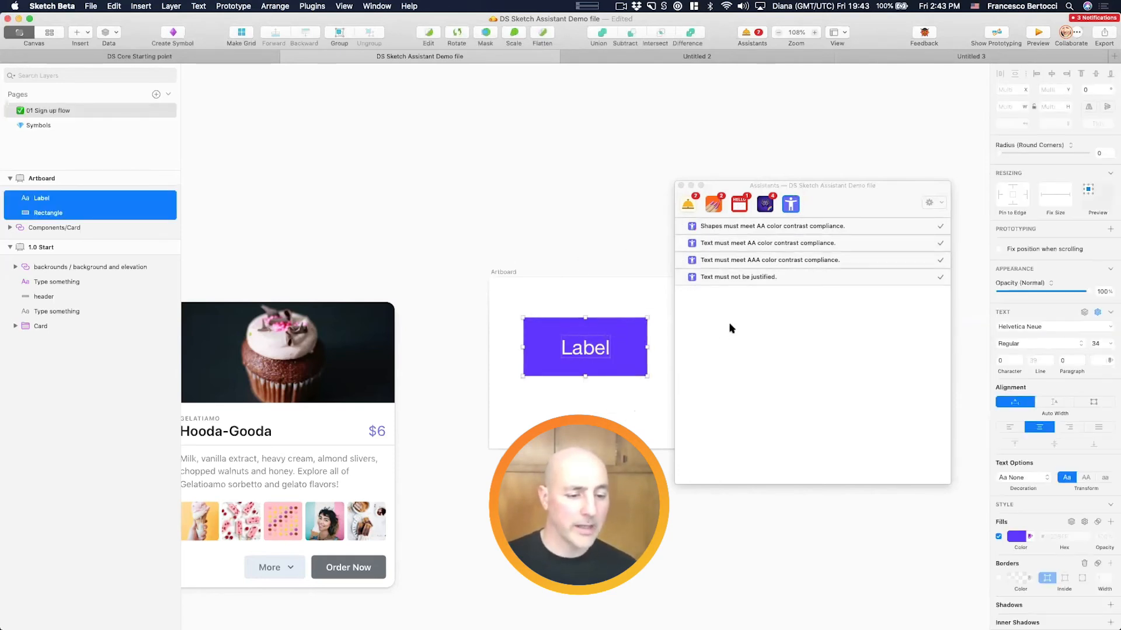
click(649, 319)
click(640, 327)
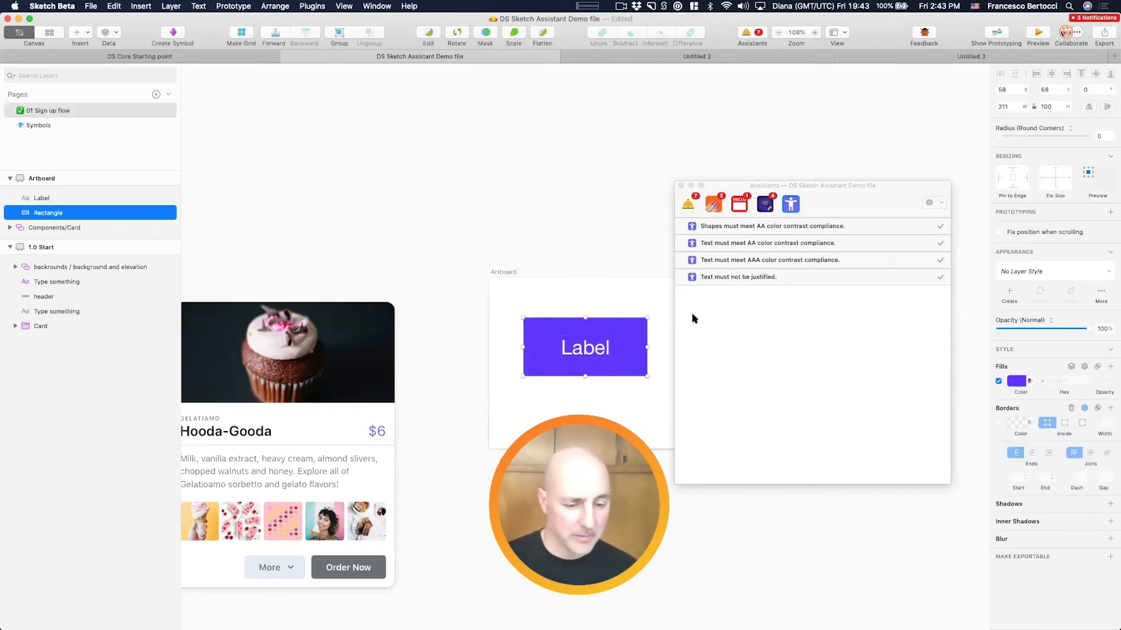
click(1026, 381)
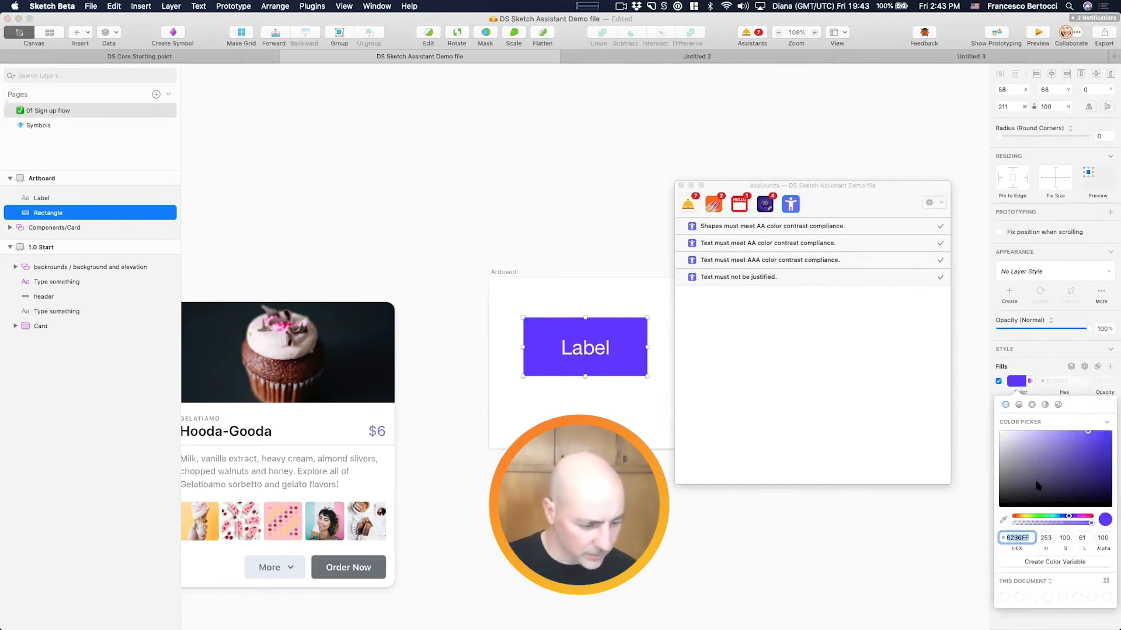
drag(1079, 434, 1061, 431)
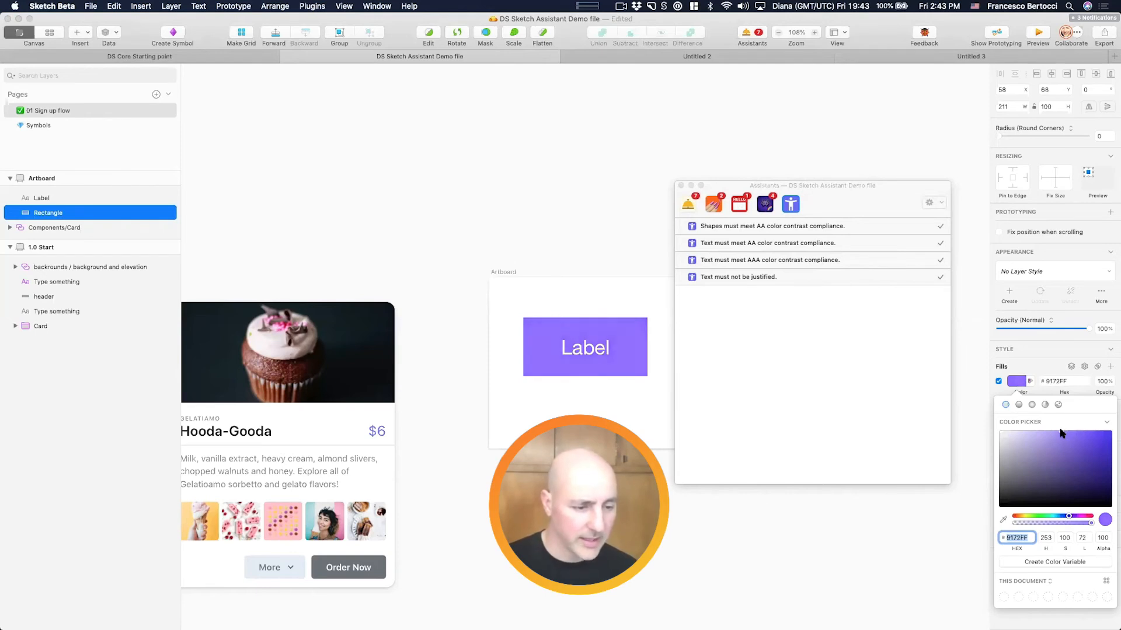
click(892, 165)
click(859, 154)
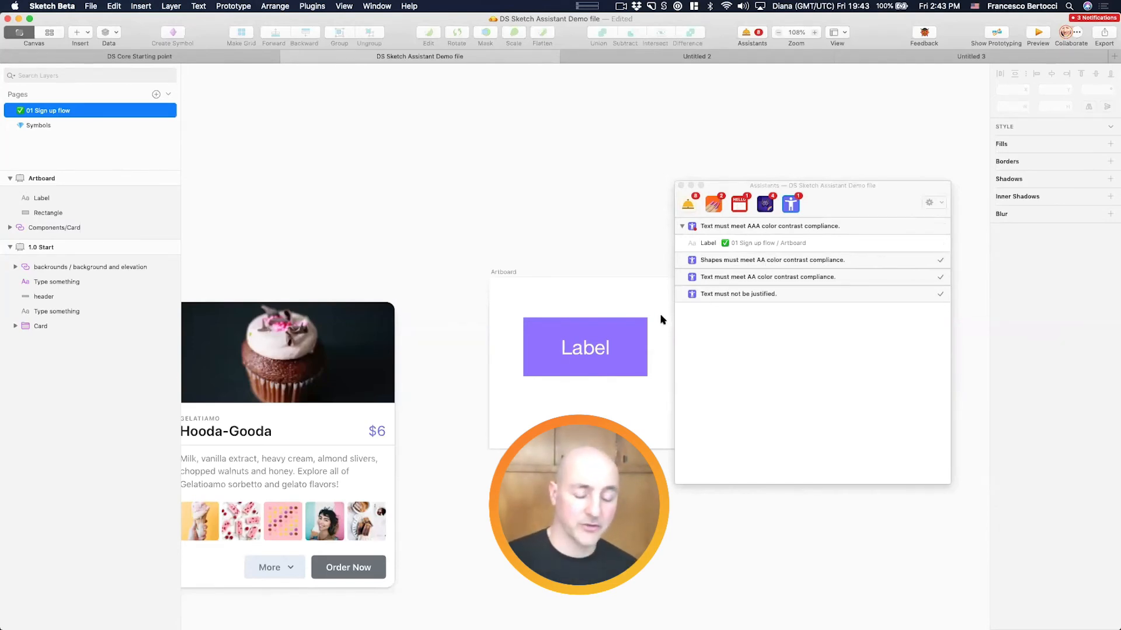
Step: Run the Cluse plugin on the Label text and its rectangle to check their colour contrast
drag(661, 310, 577, 416)
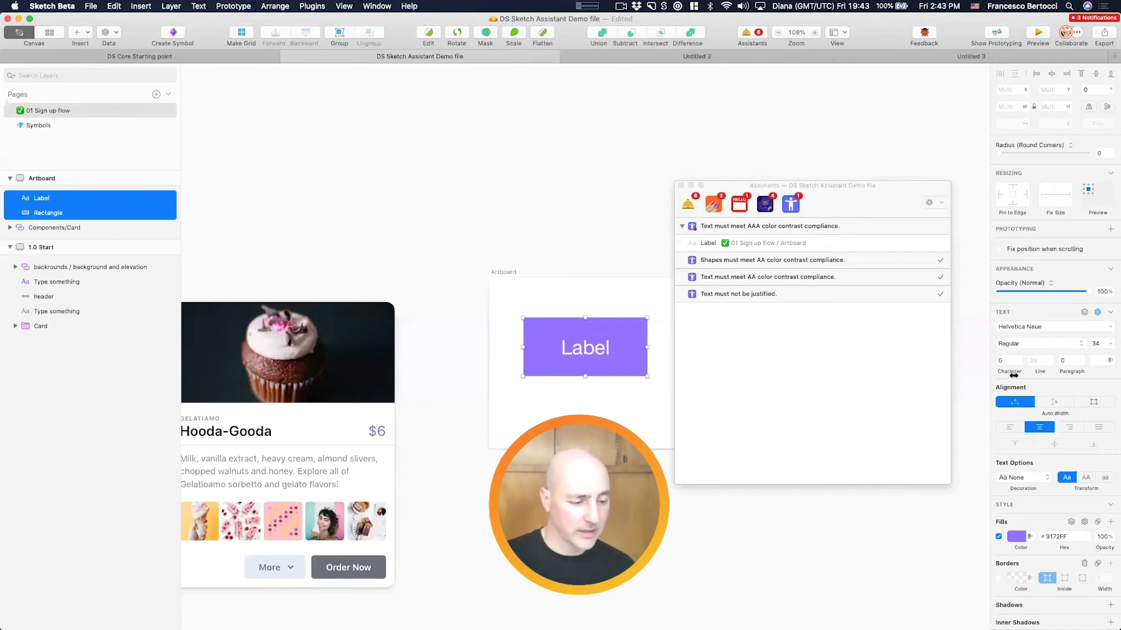
click(657, 341)
click(641, 348)
drag(621, 287, 574, 412)
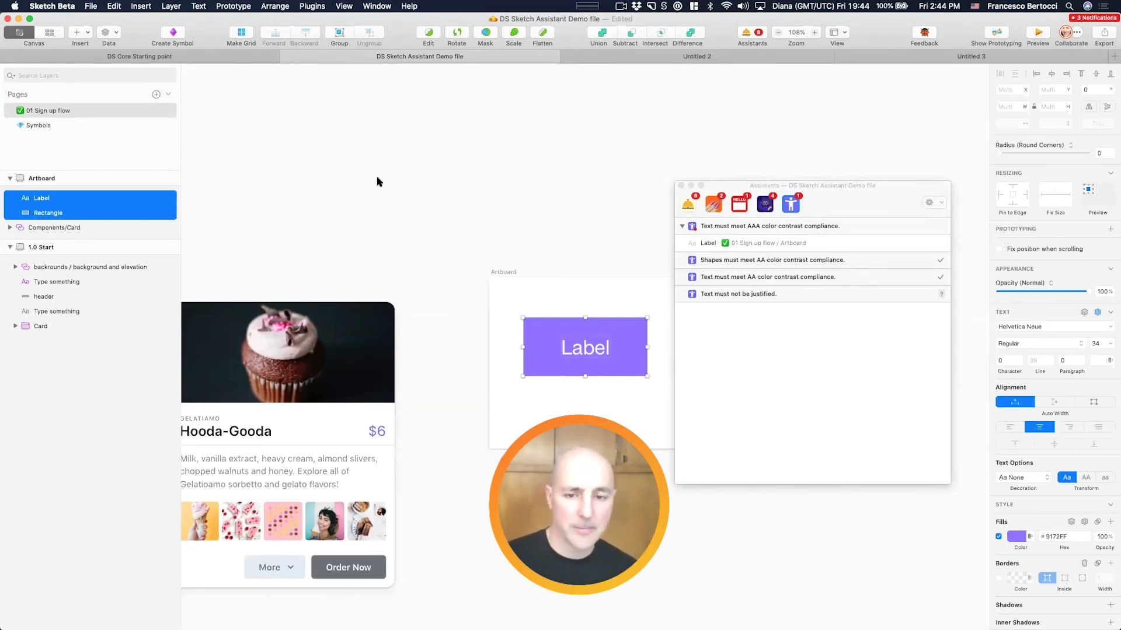
click(321, 7)
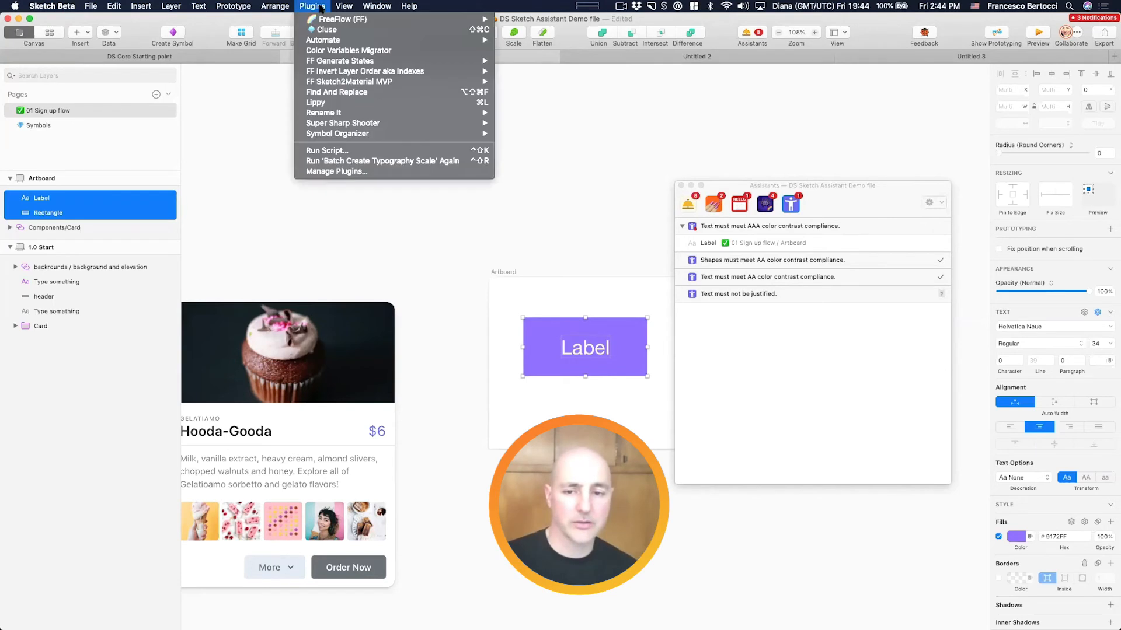
click(336, 29)
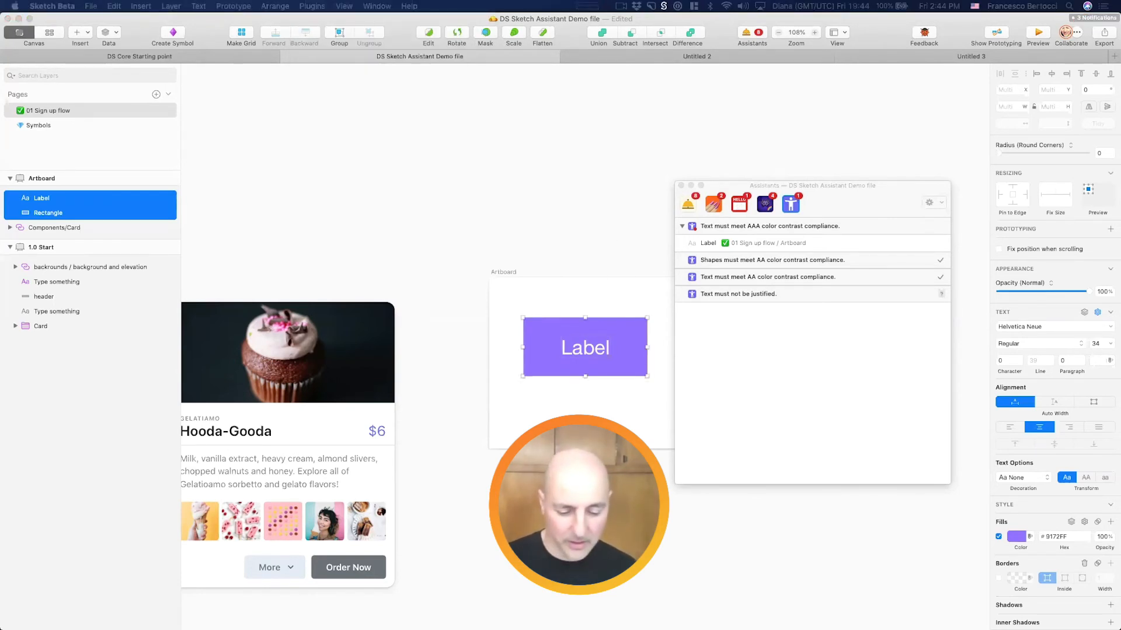
Step: Close the browser and symbols windows behind the document and place the Check Color Contrast dialog beside the artboard
click(620, 228)
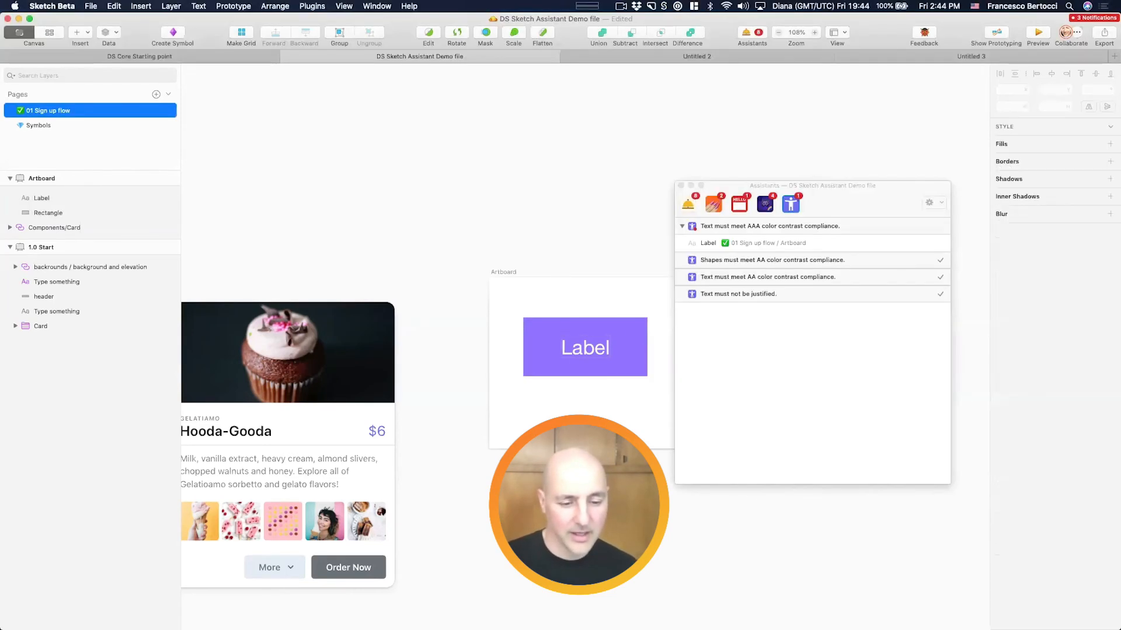
drag(620, 227, 546, 432)
key(ctrl+shift+r)
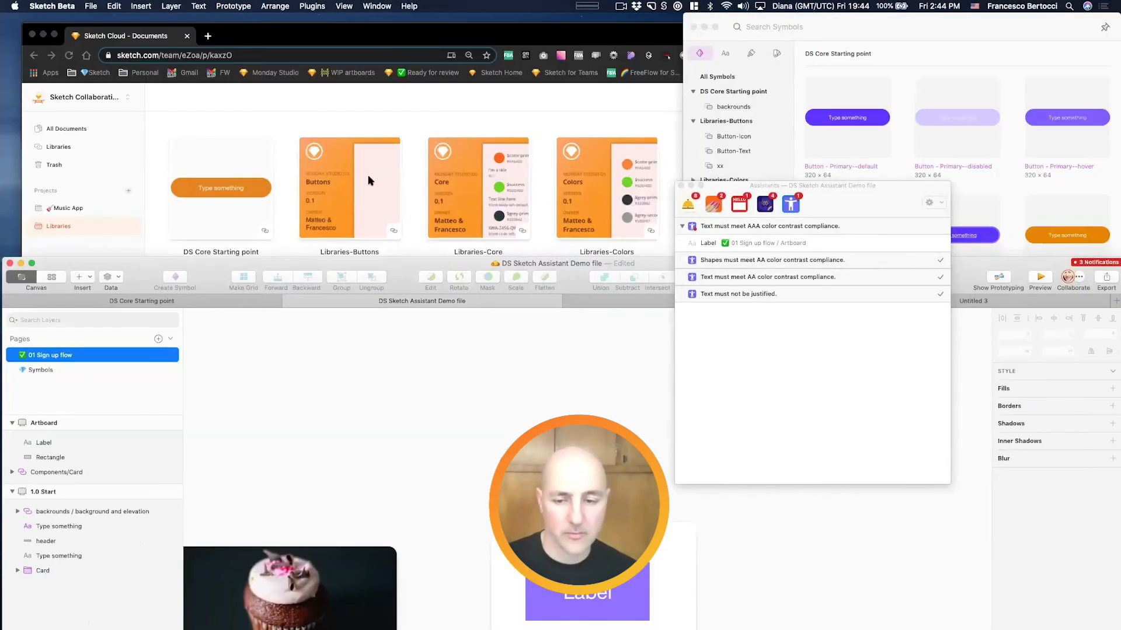
click(42, 35)
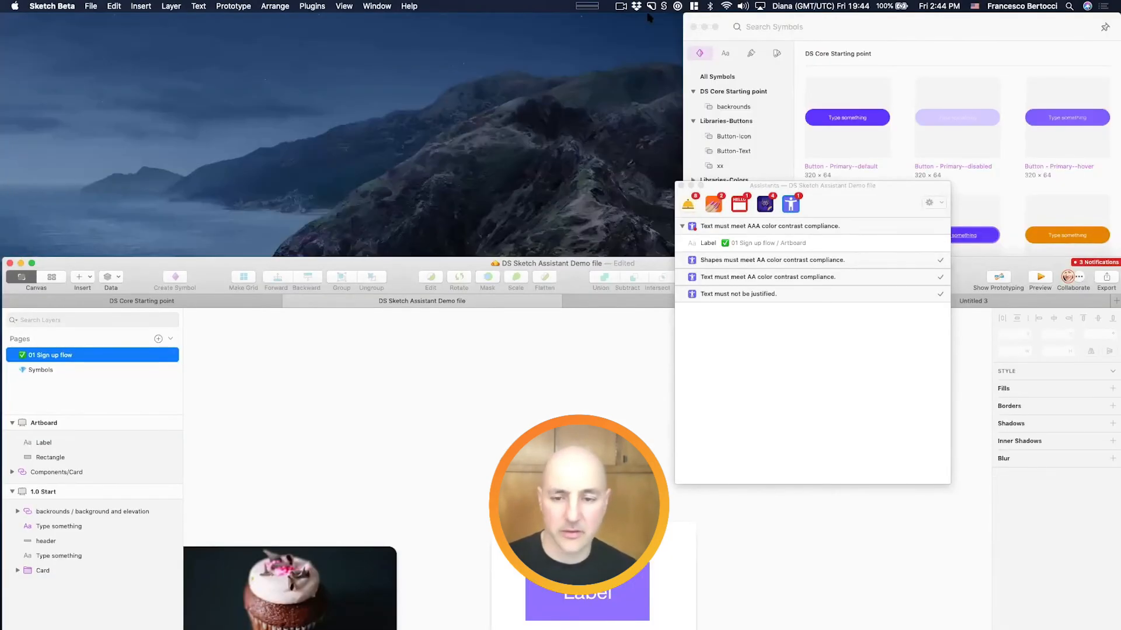
click(695, 27)
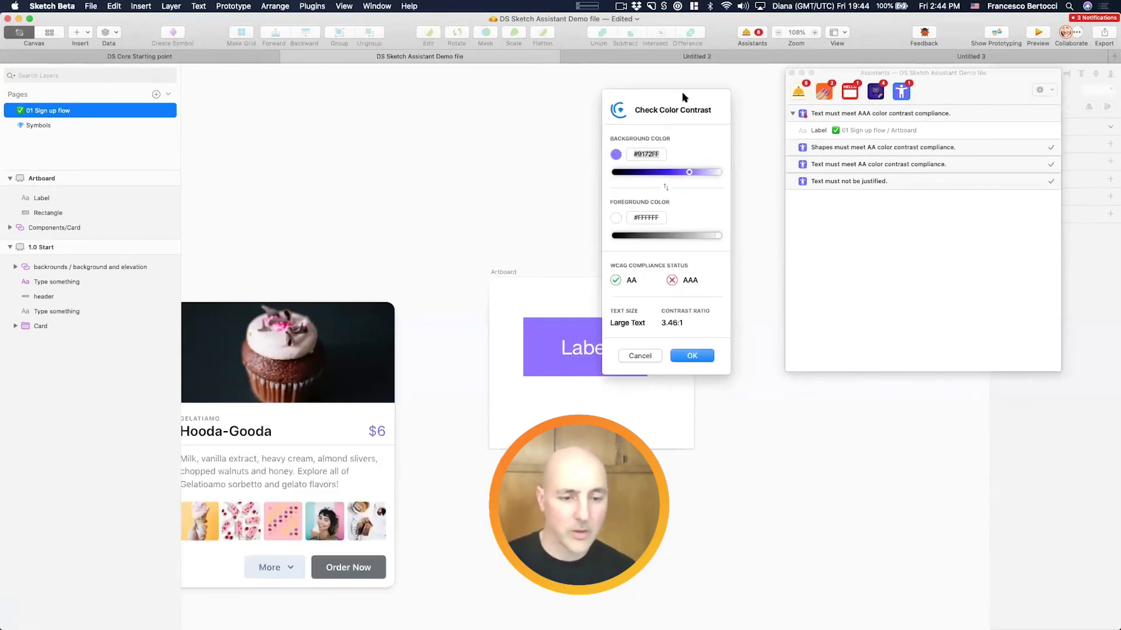
drag(682, 94, 824, 251)
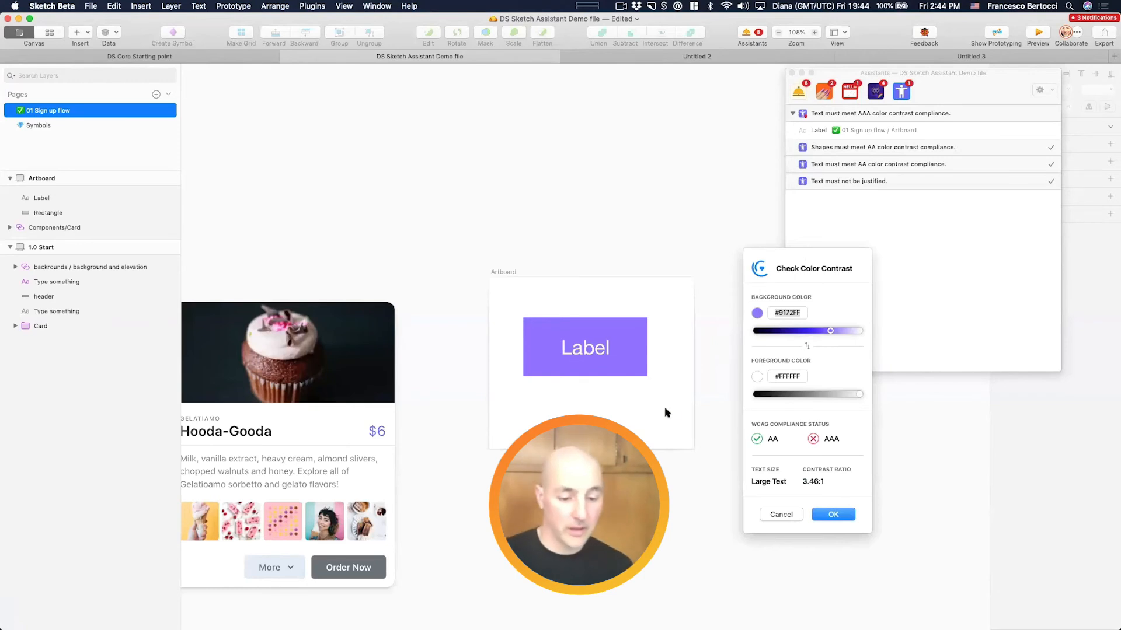
Step: Swap the background and foreground colours of the Label and rectangle in the contrast checker and swap them back
drag(667, 413, 558, 328)
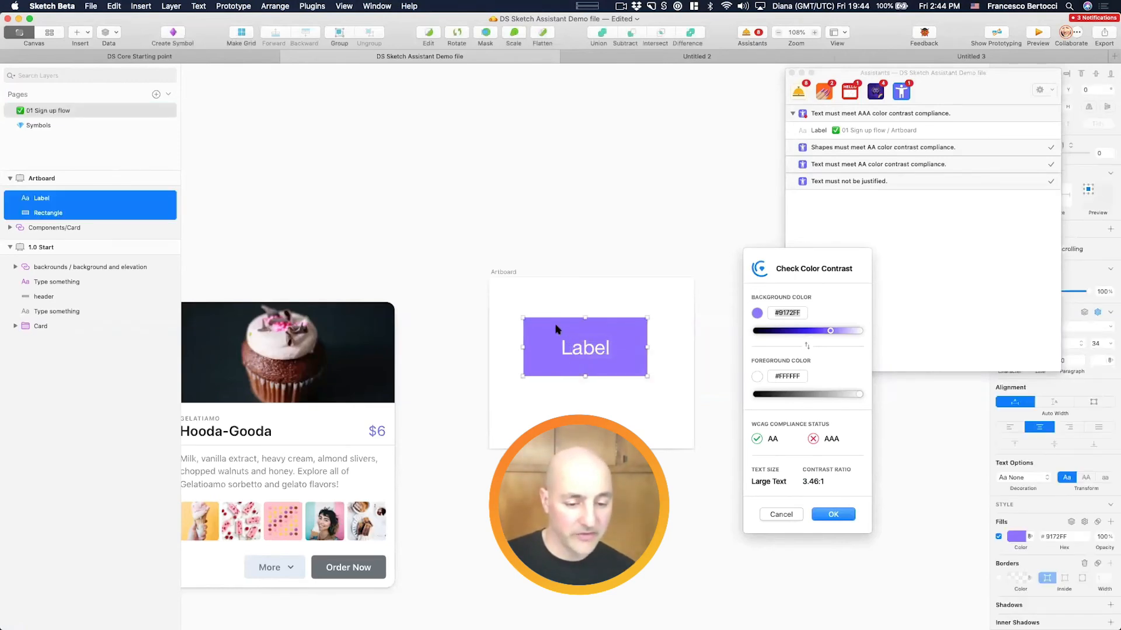
click(806, 345)
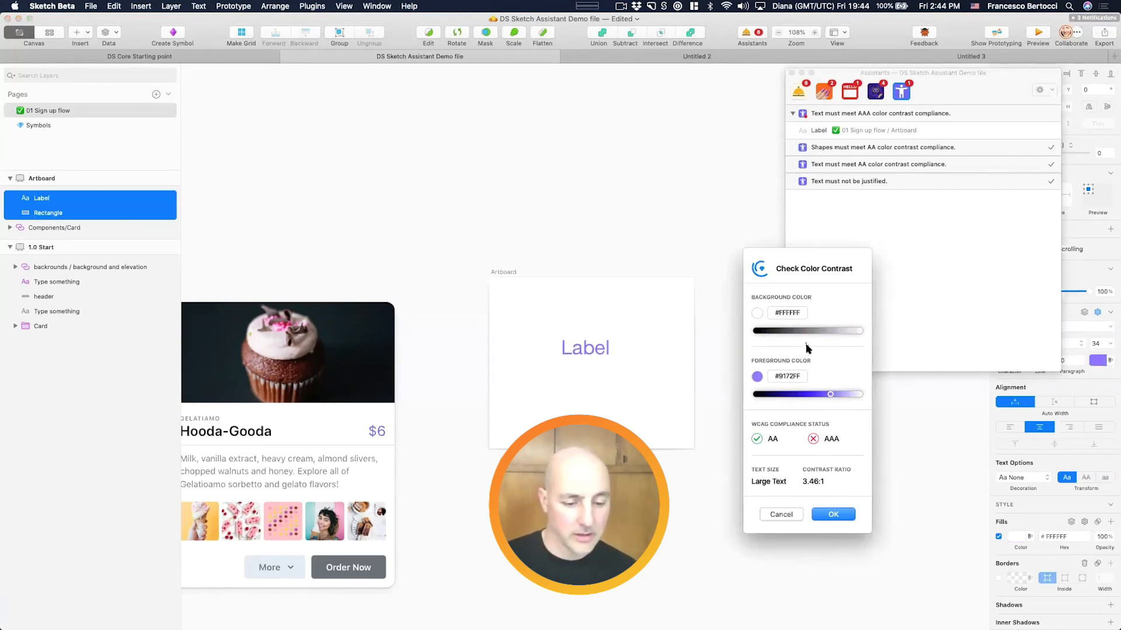
click(807, 346)
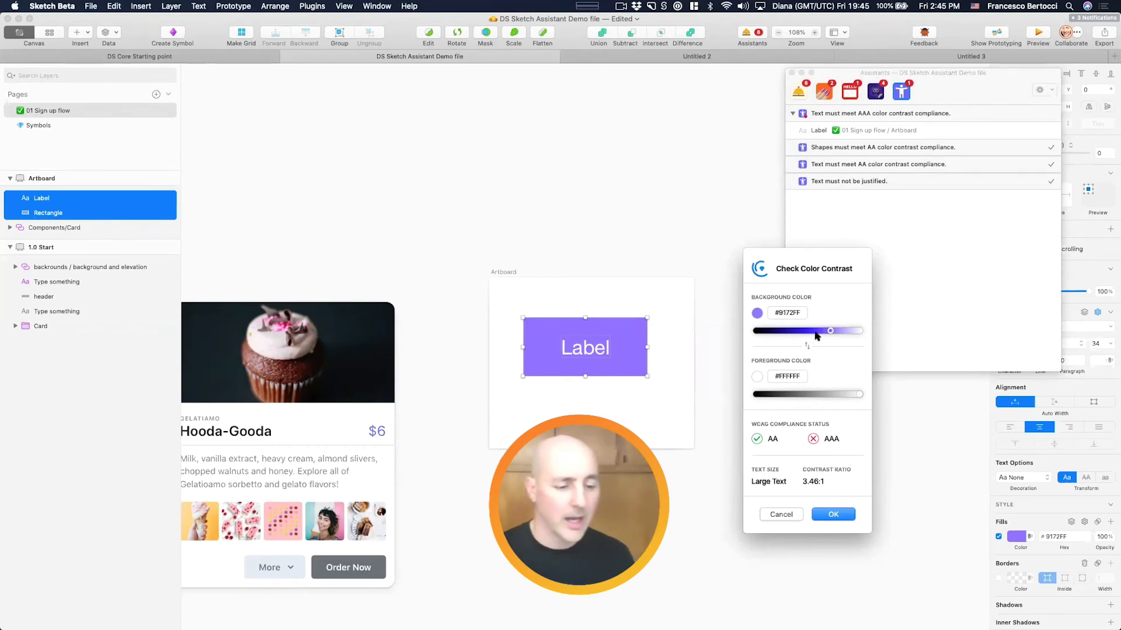
Step: Try a #C7B8FF background with #000000 text in the contrast checker and cancel the colour changes
mouse_move(830, 331)
mouse_down()
mouse_move(819, 334)
mouse_move(835, 332)
mouse_up()
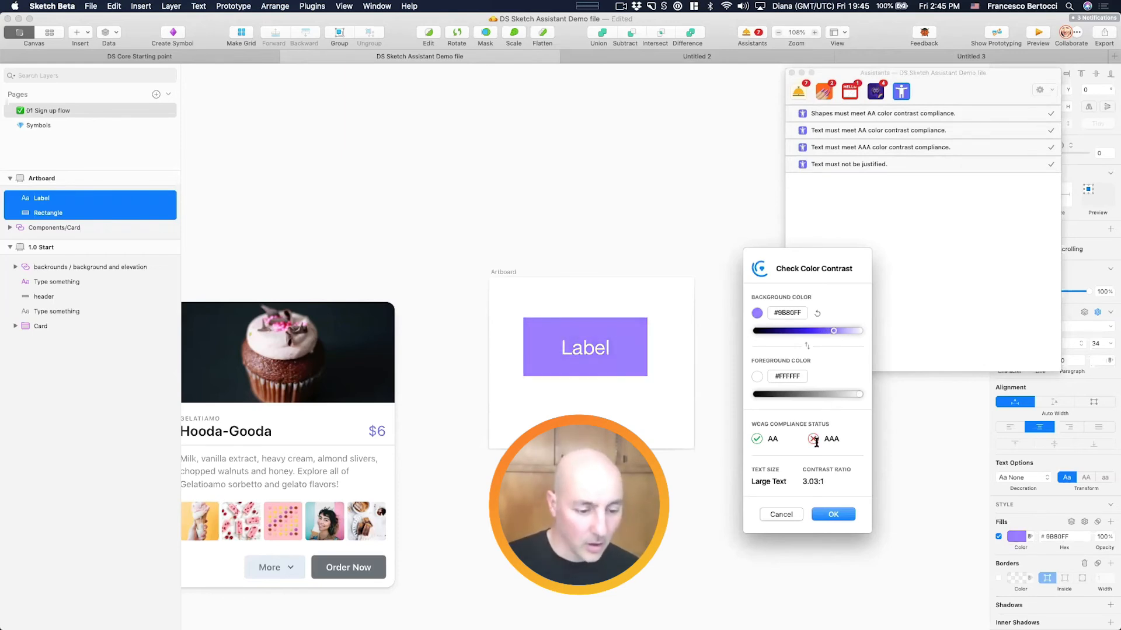
drag(859, 394, 728, 393)
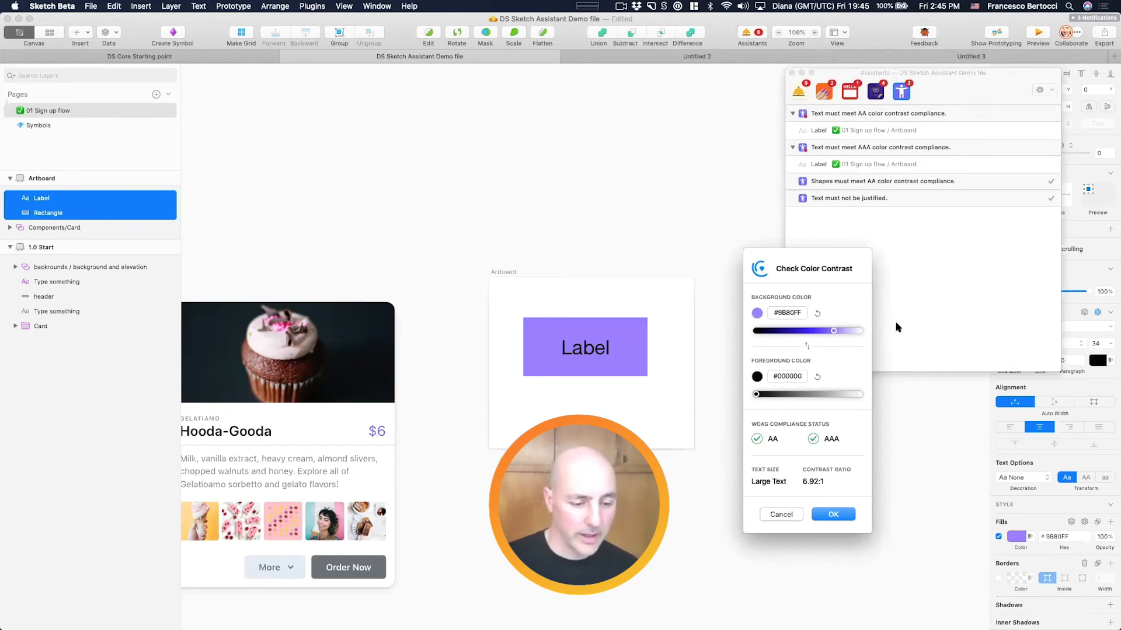
drag(834, 331, 844, 331)
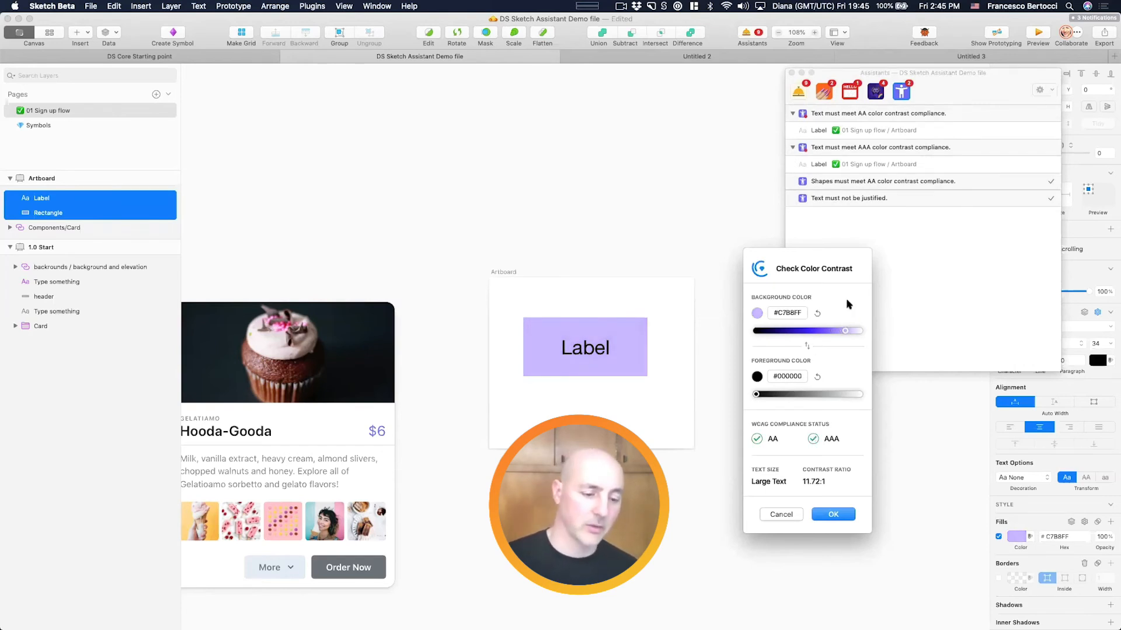
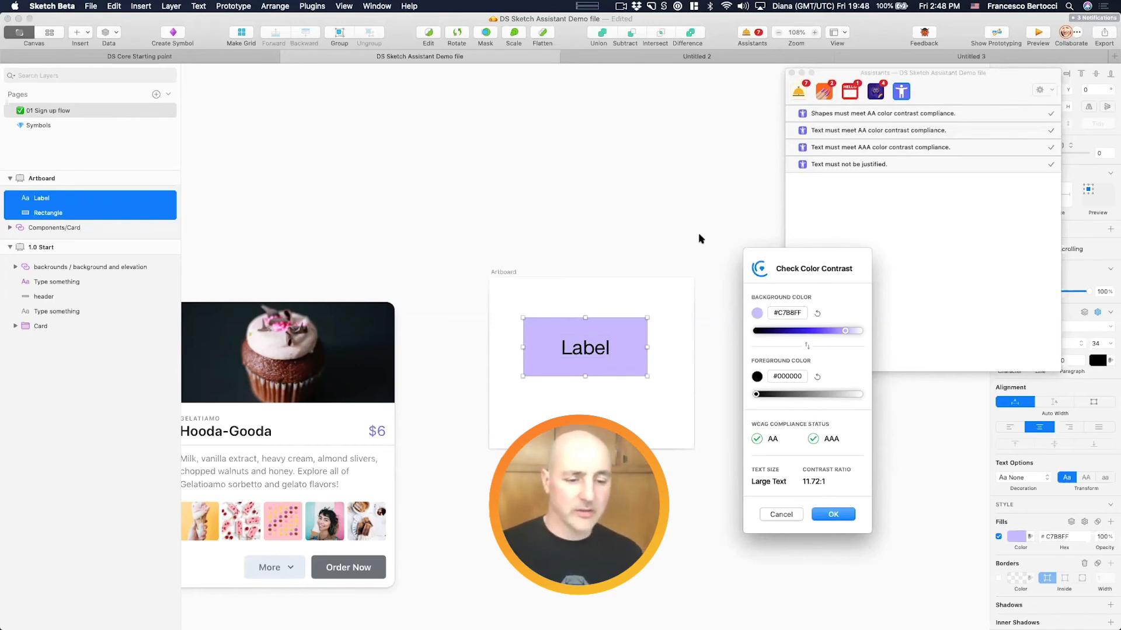
click(796, 514)
Step: Clear the library filter in the Preferences and look through the Sketch Collaboration cloud libraries
click(704, 313)
key(super+comma)
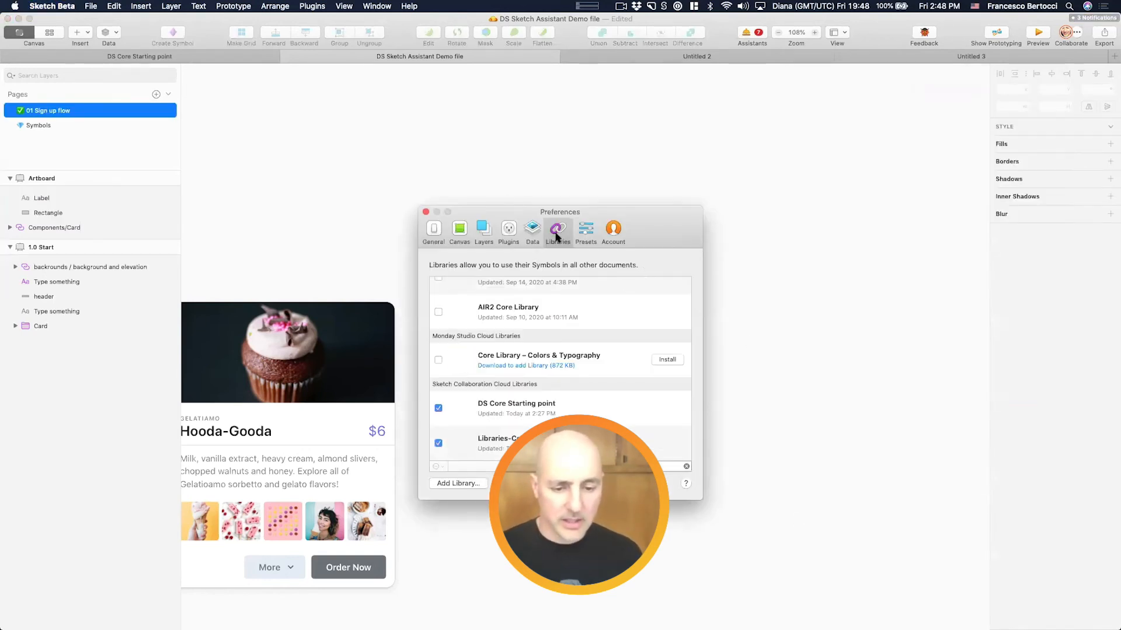
click(659, 462)
key(BackSpace)
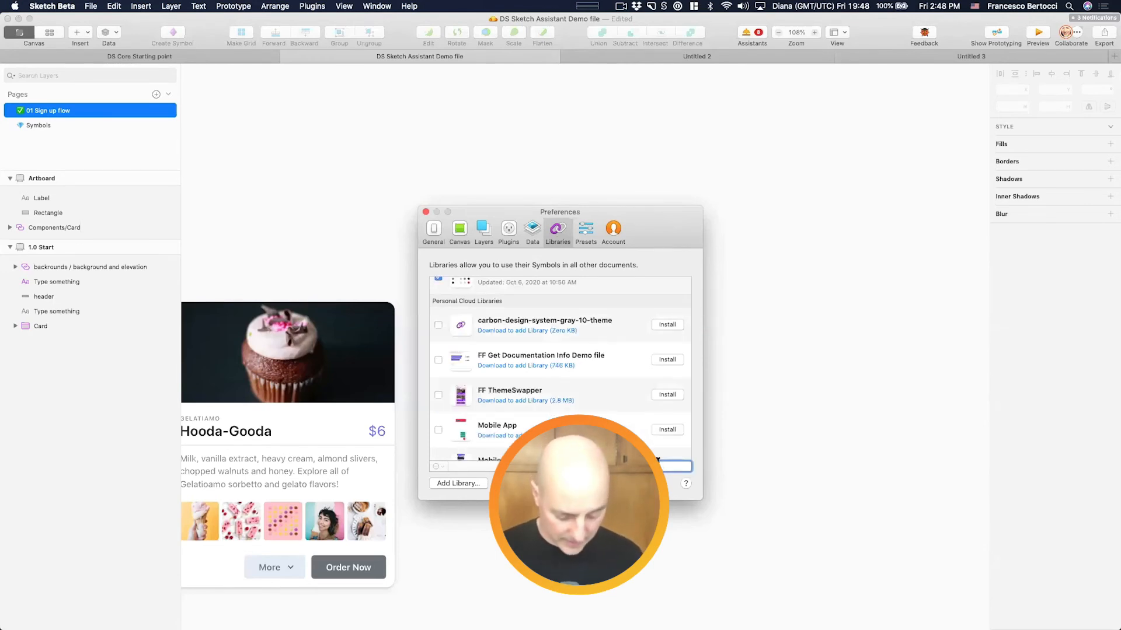
scroll(658, 458, down, 8)
scroll(613, 417, down, 15)
scroll(613, 417, down, 10)
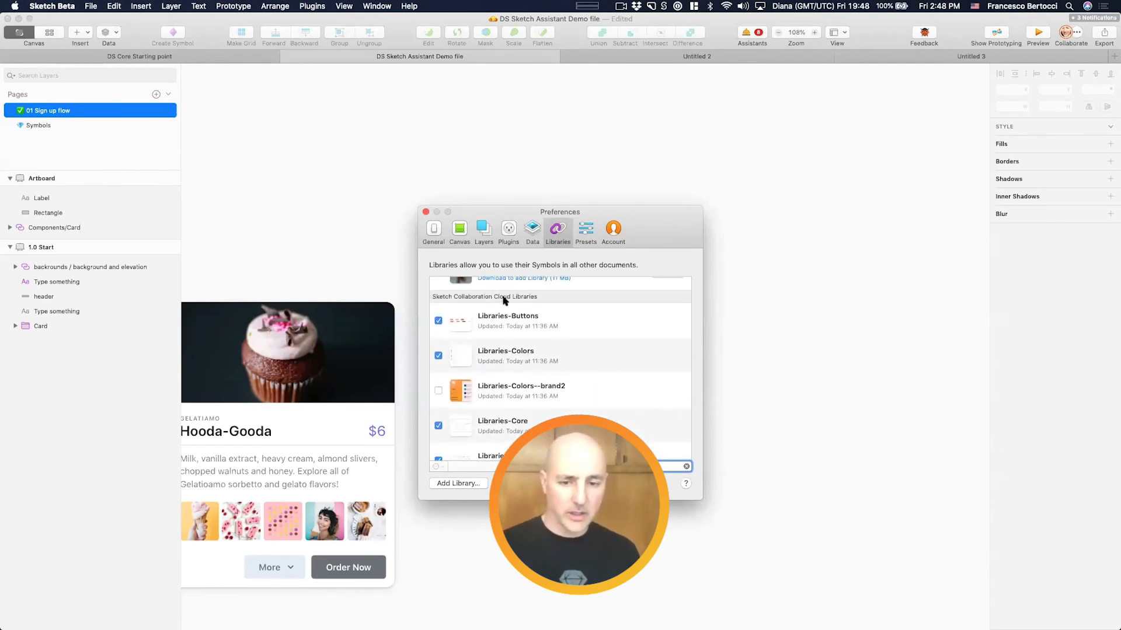
scroll(502, 299, down, 1)
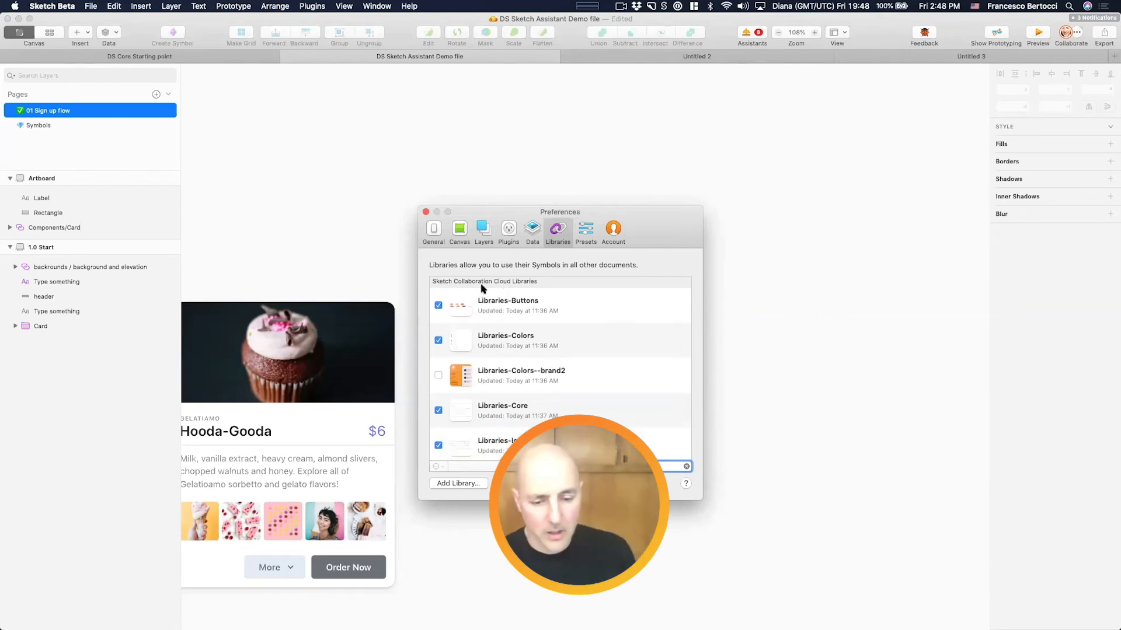
scroll(517, 310, up, 1)
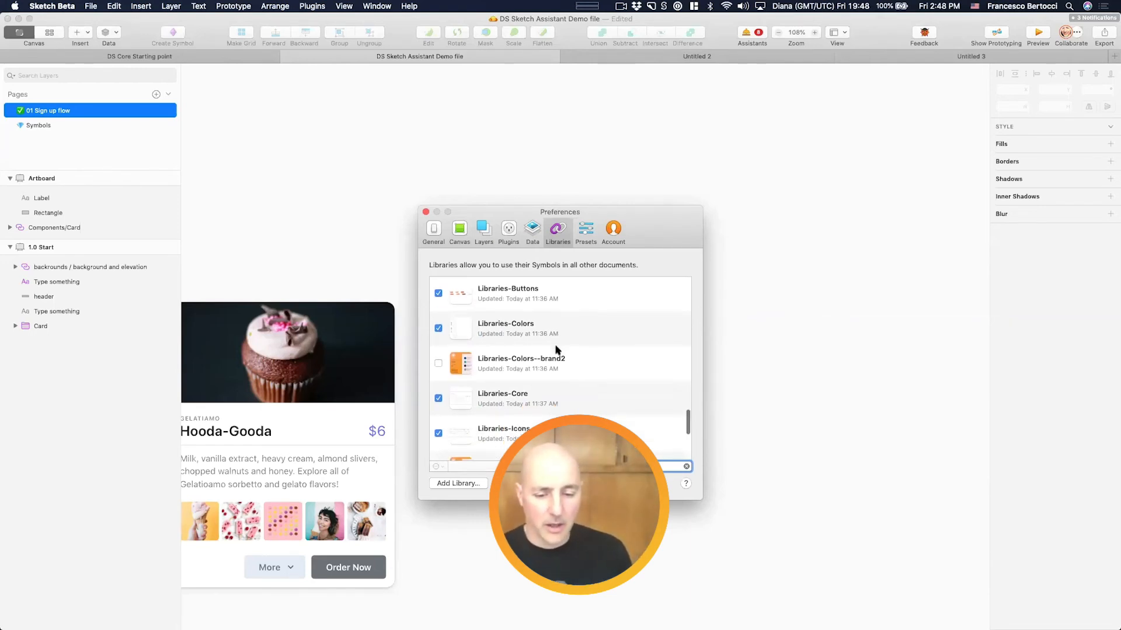
scroll(553, 333, up, 1)
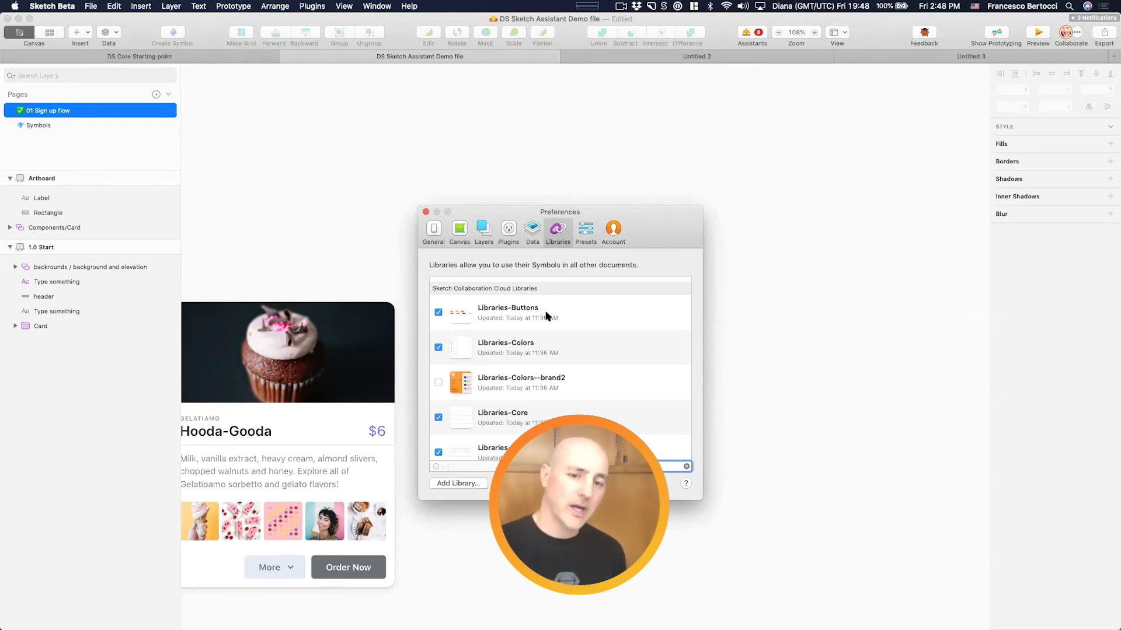
scroll(547, 316, down, 2)
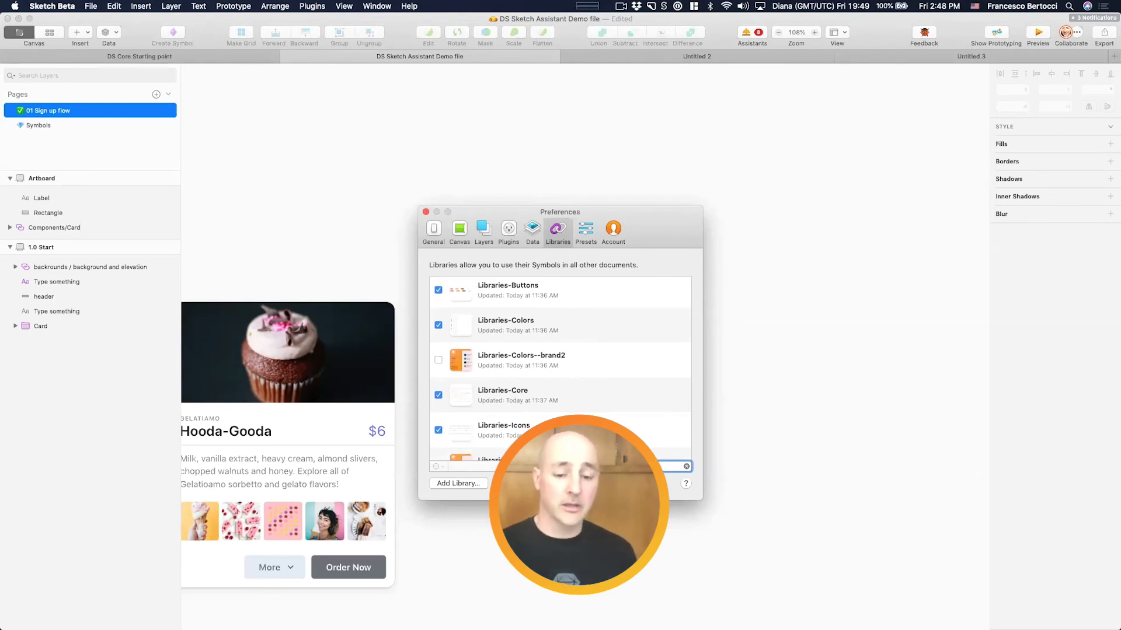
Step: Open the Libraries-Colors cloud library as a document and accept updating its document version
click(509, 322)
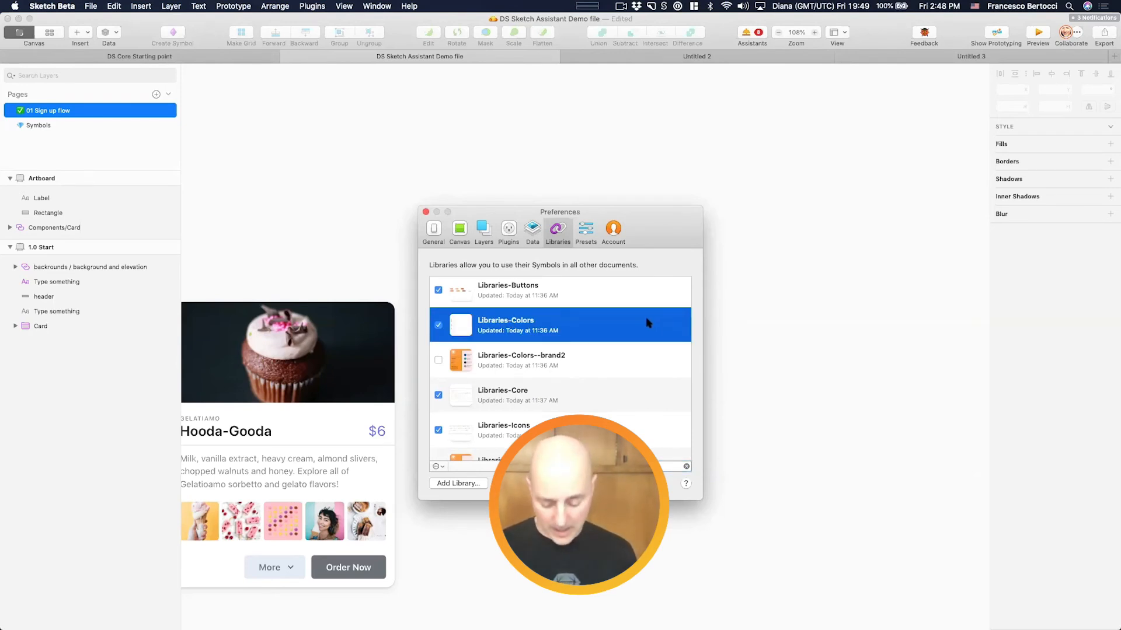
right_click(636, 324)
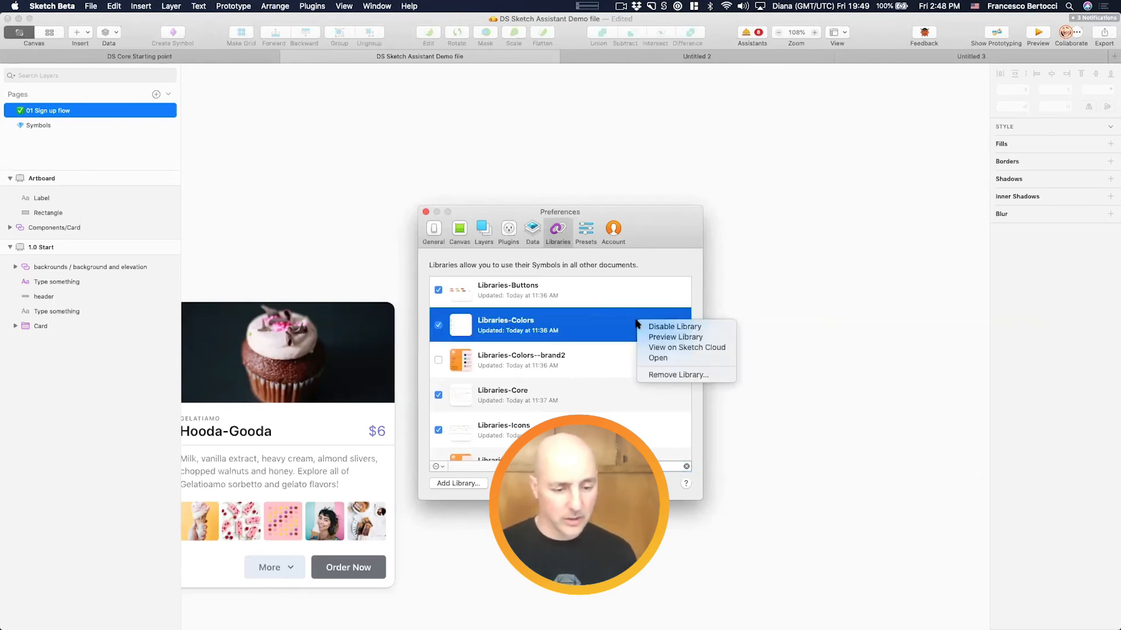
click(669, 357)
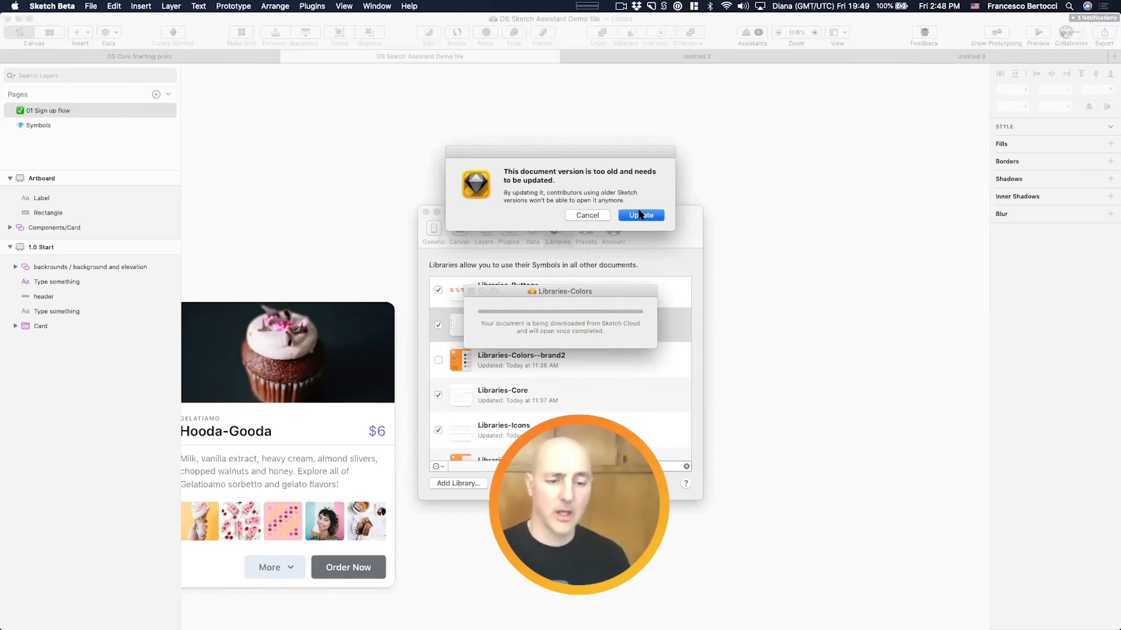
click(639, 215)
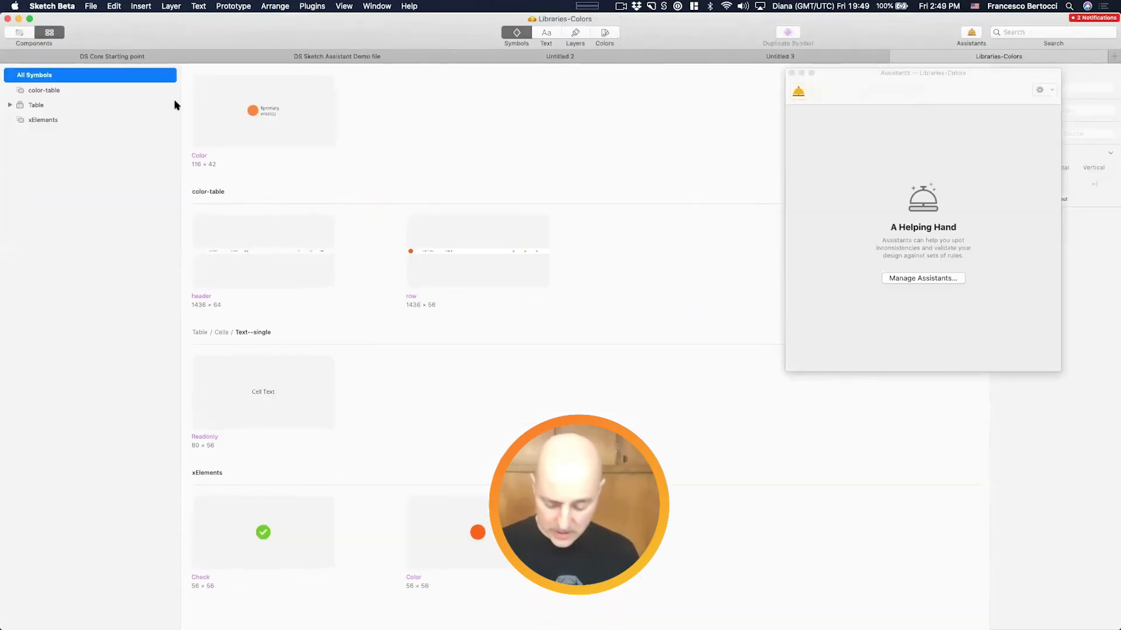
Step: Examine the Color List table on the Colors page canvas, selecting the $color-primary row and its Title check mark
key(super+1)
scroll(334, 186, down, 4)
scroll(334, 187, left, 5)
scroll(334, 187, right, 8)
scroll(334, 186, left, 2)
scroll(181, 160, left, 2)
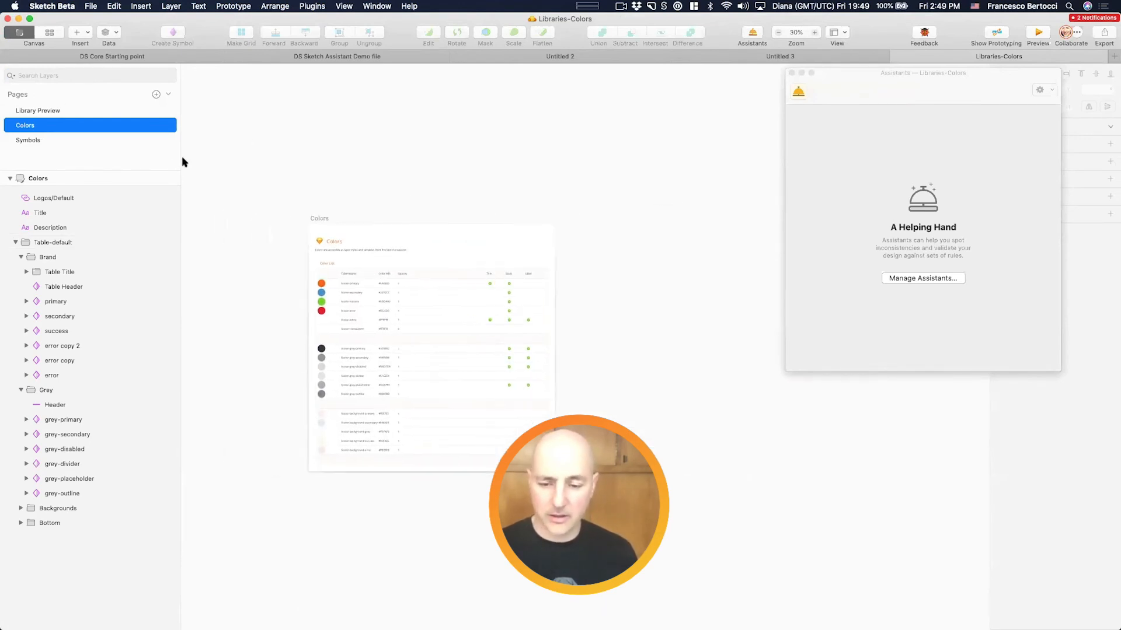
scroll(272, 224, up, 3)
scroll(272, 224, up, 3)
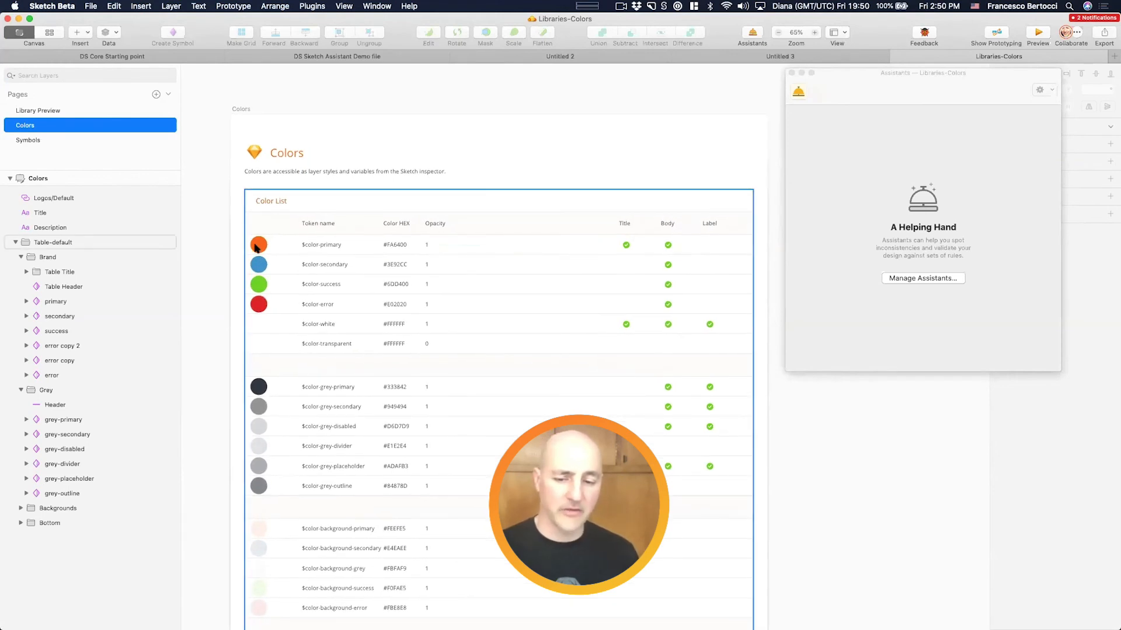
super+click(259, 249)
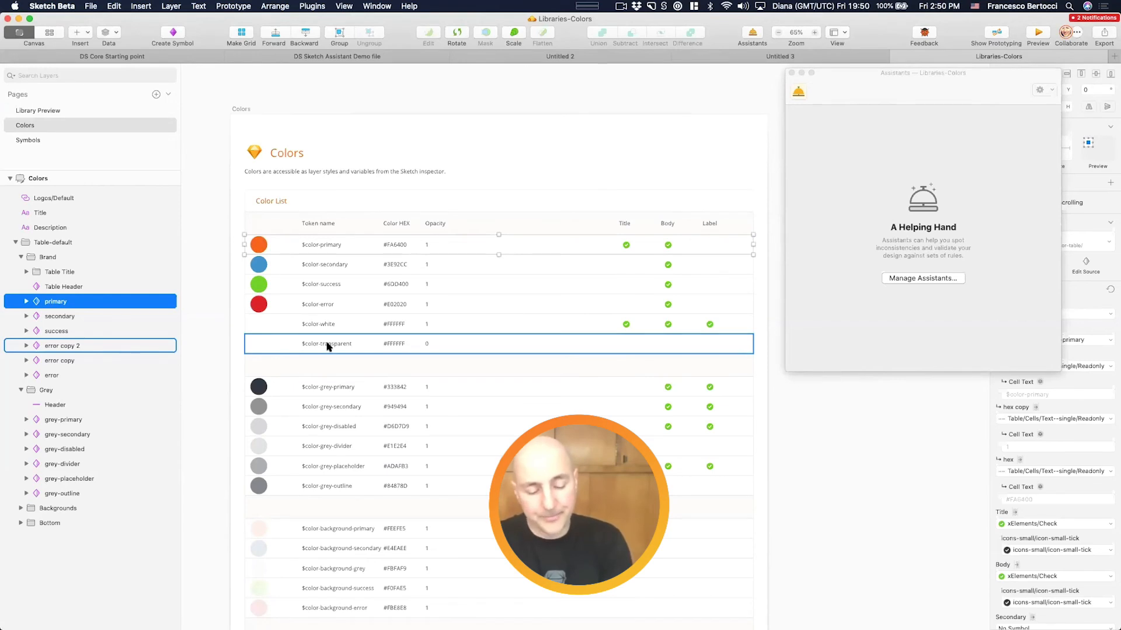
click(625, 250)
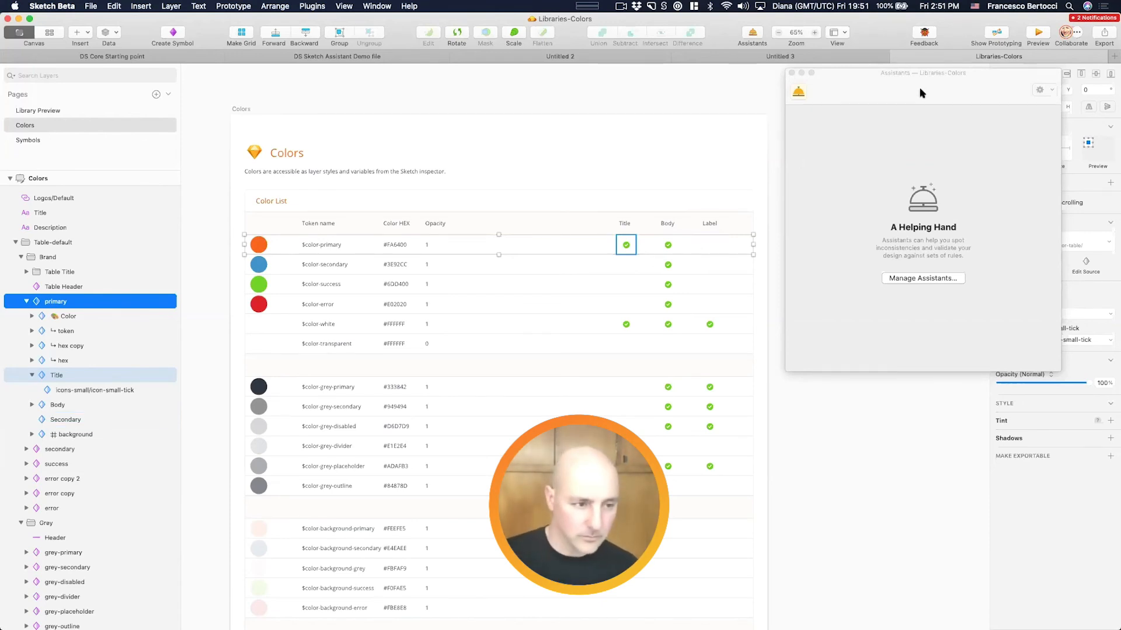
Step: View the Libraries-Colors document on Sketch Cloud, open its Colors artboard and move the browser window fully into view
click(1077, 33)
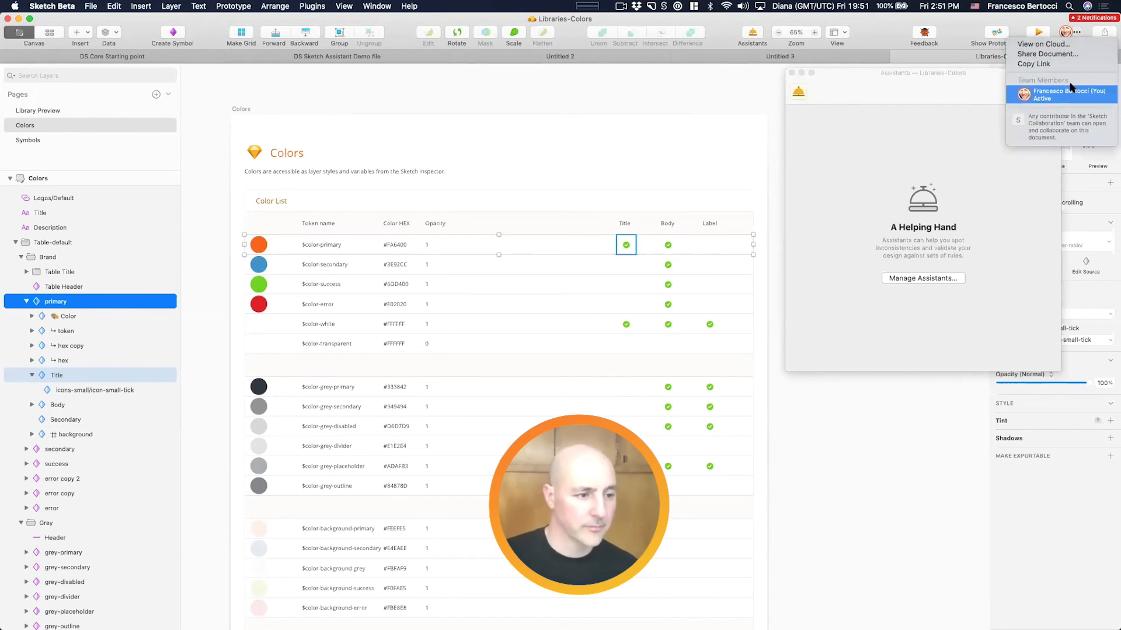
click(1061, 45)
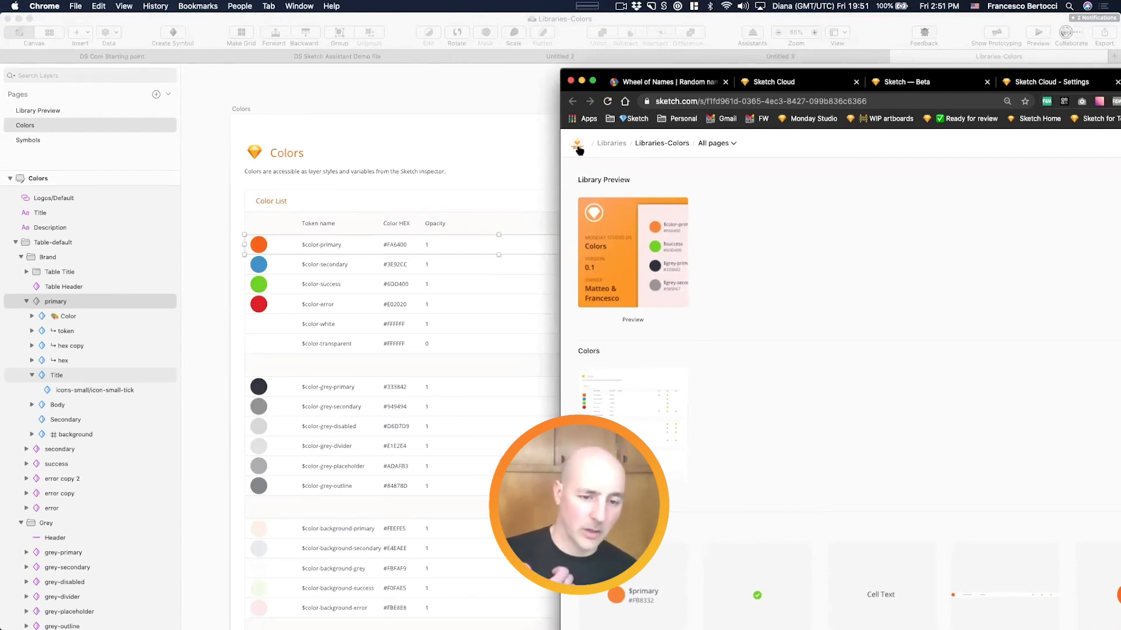
click(658, 409)
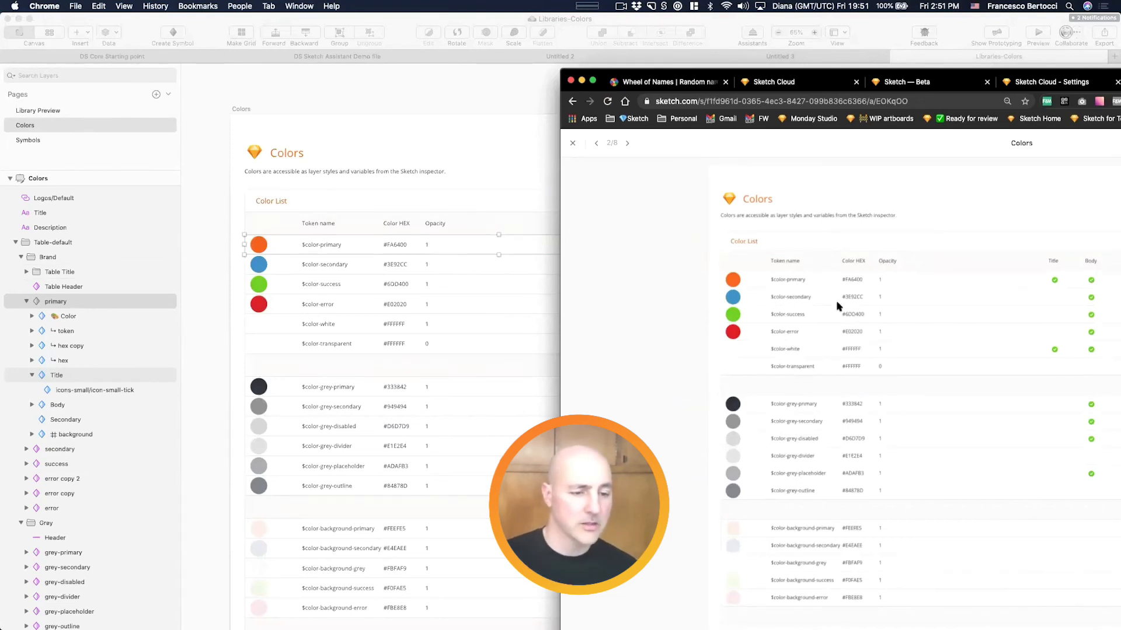
drag(753, 73, 387, 55)
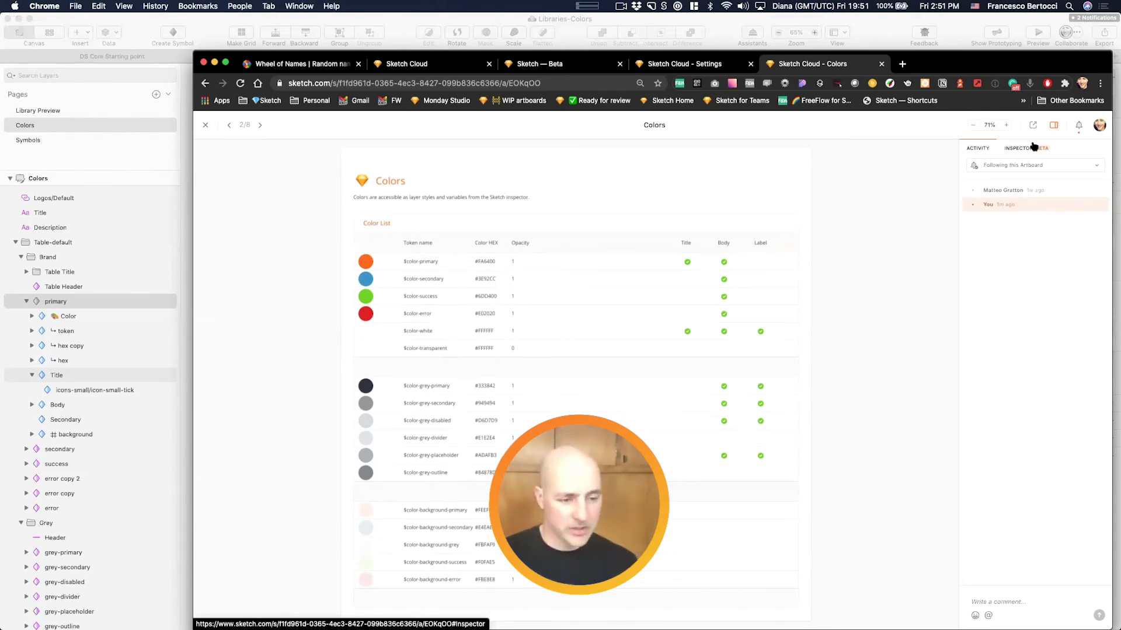
Step: Look over the document's page overview on Sketch Cloud, reopen the Colors artboard and show its Inspector details
click(206, 125)
scroll(576, 340, down, 2)
scroll(578, 356, up, 2)
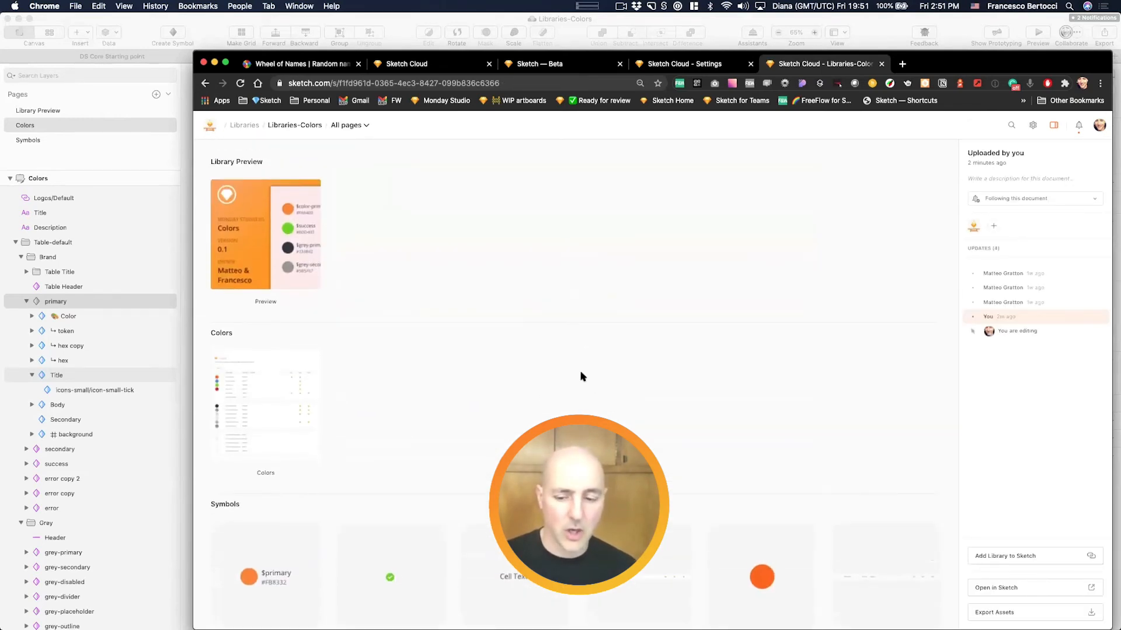
click(305, 404)
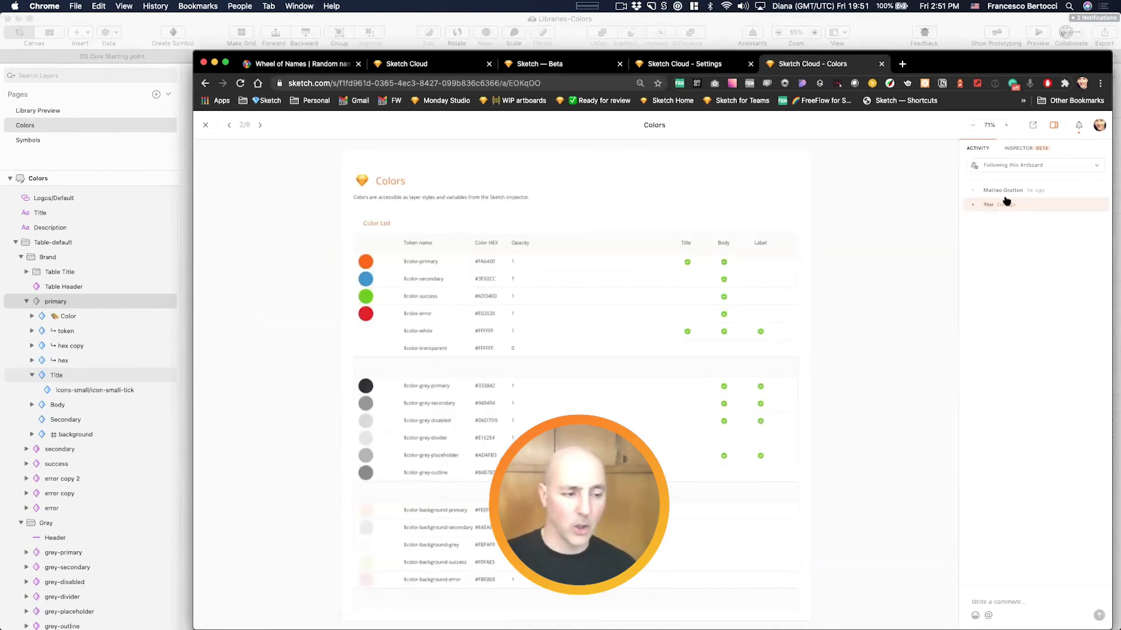
click(1031, 149)
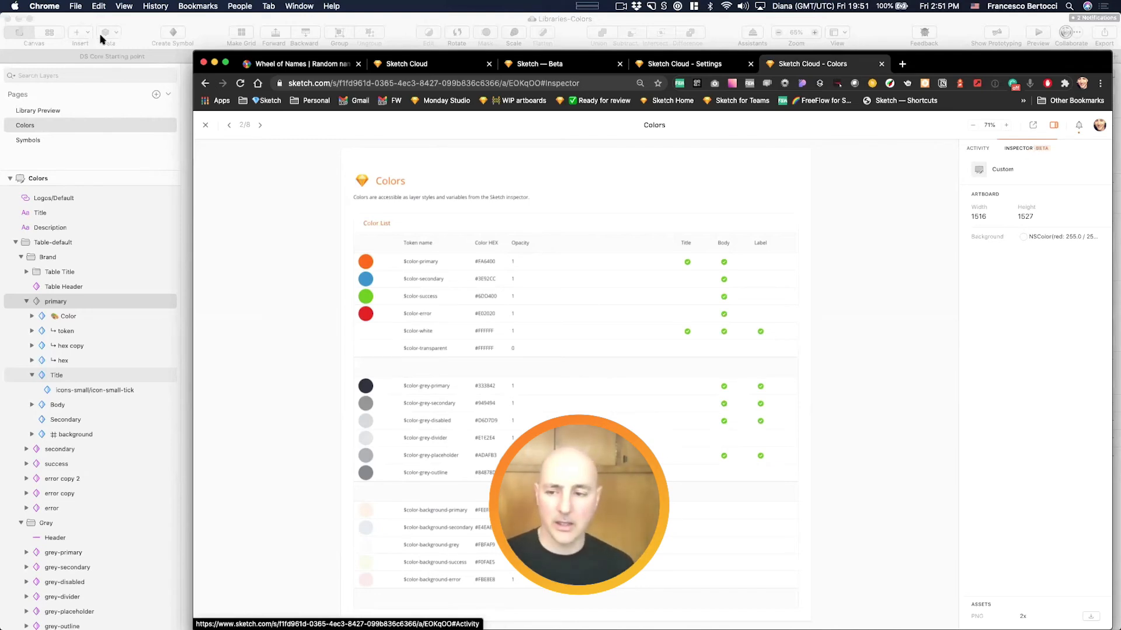
Step: Switch to Sketch to show the library's components and close the Assistants window before returning to Chrome
click(49, 32)
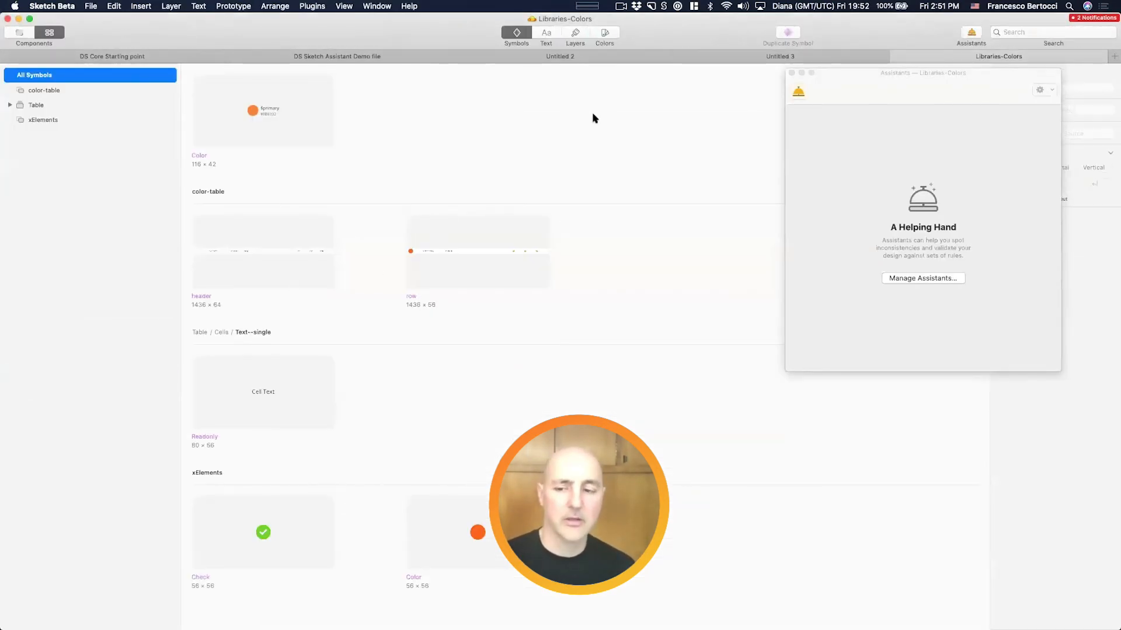
click(792, 74)
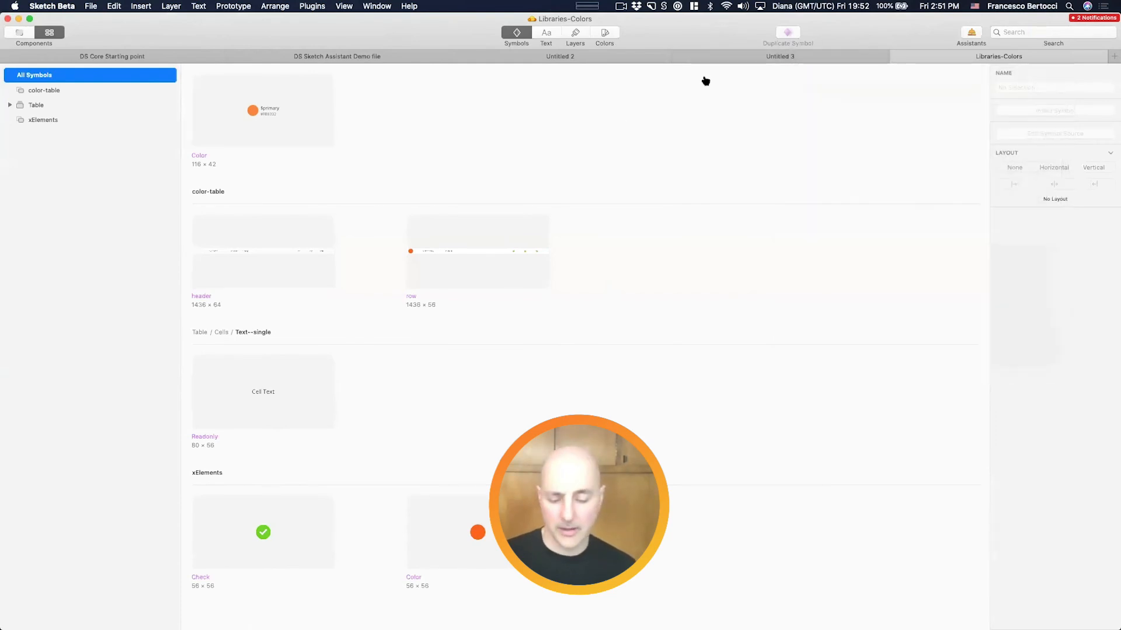
key(super+Tab)
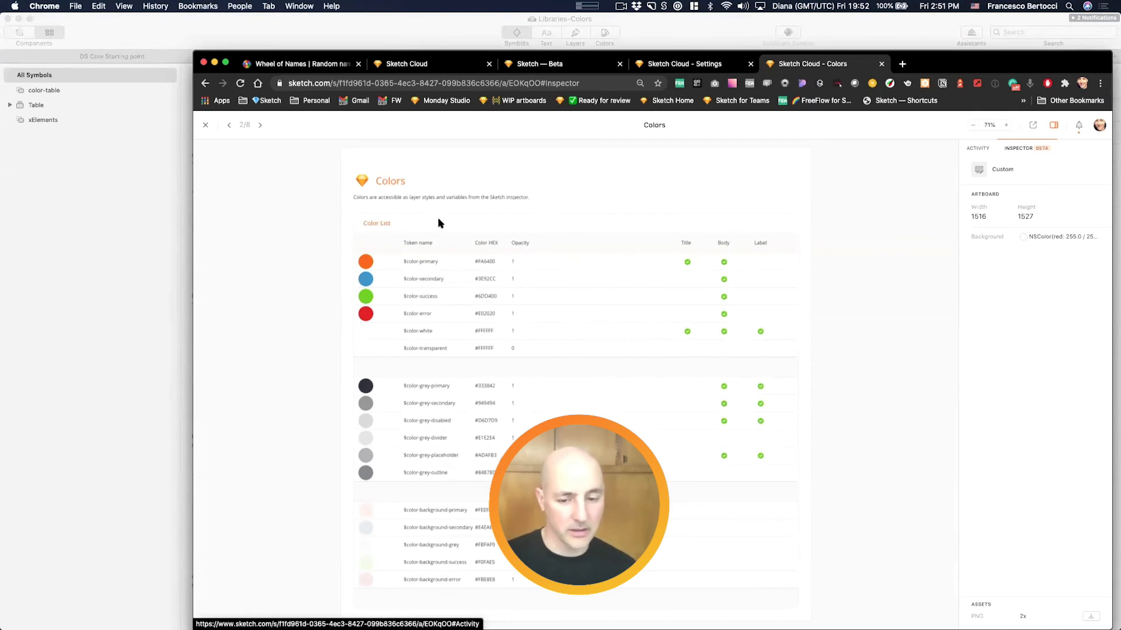
Step: Inspect the $color-primary swatch and the Body check marks of the secondary and primary rows for their fill colours
click(367, 266)
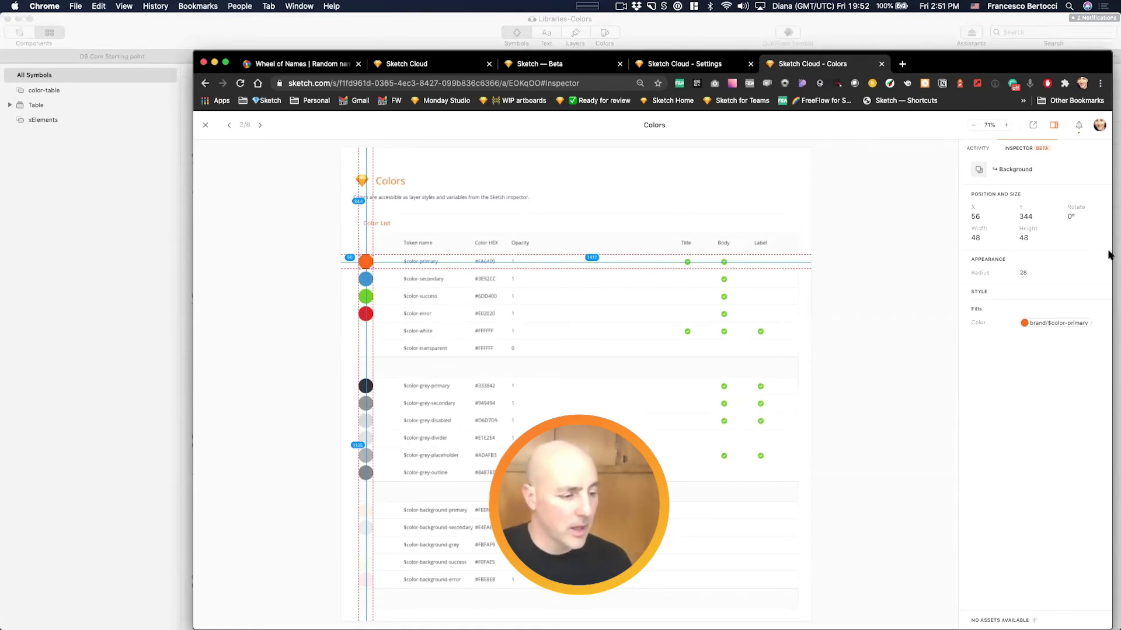
right_click(1096, 324)
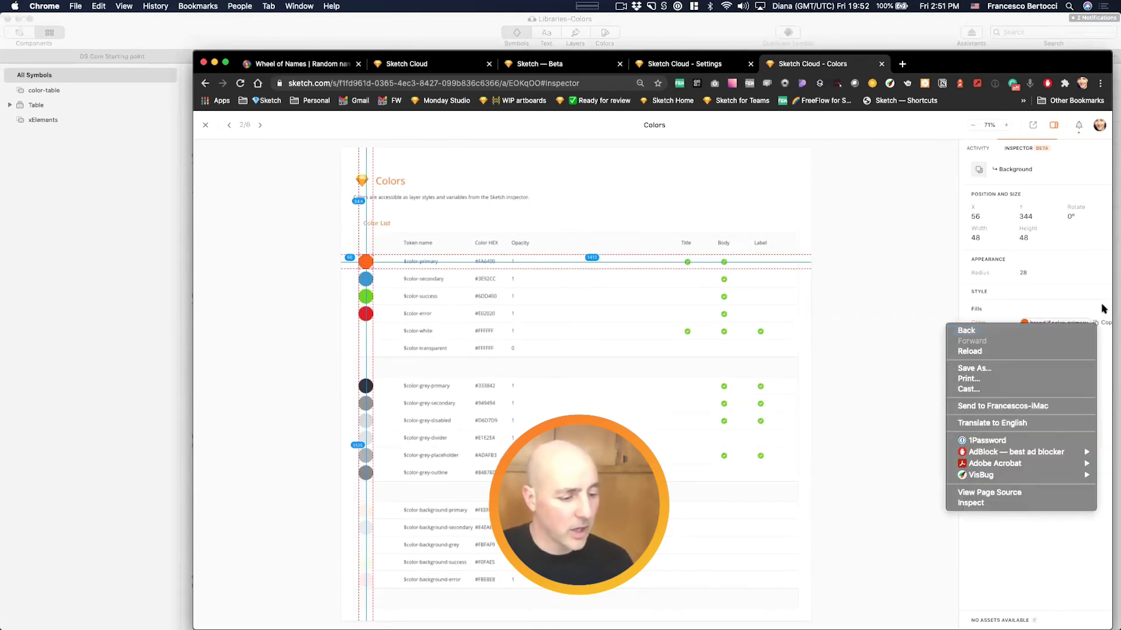
key(Escape)
key(super+minus)
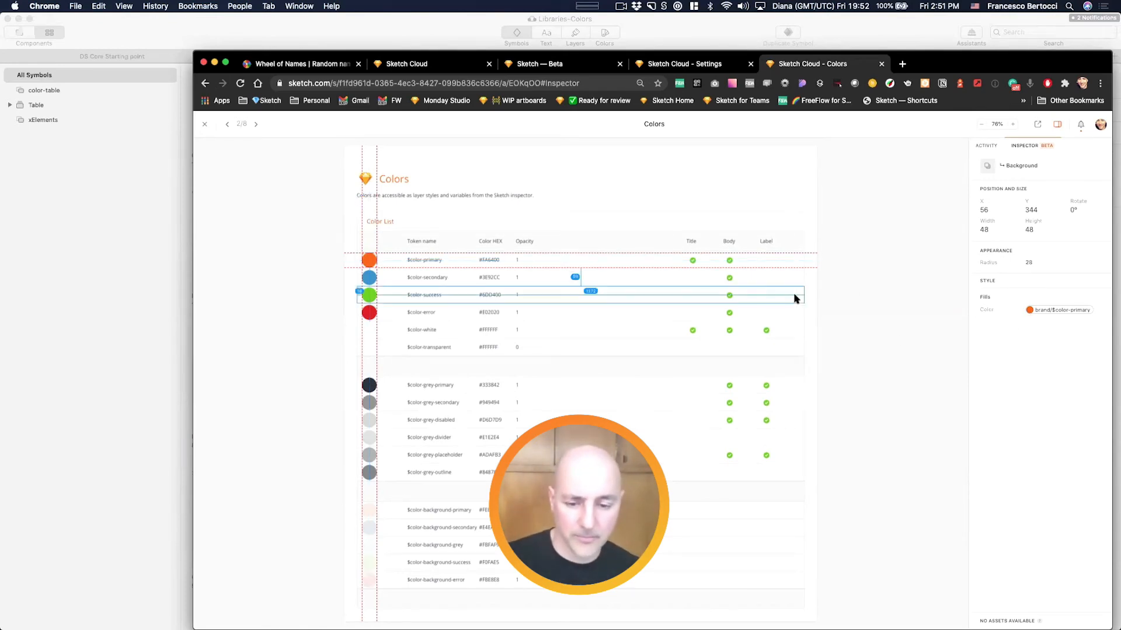
click(731, 279)
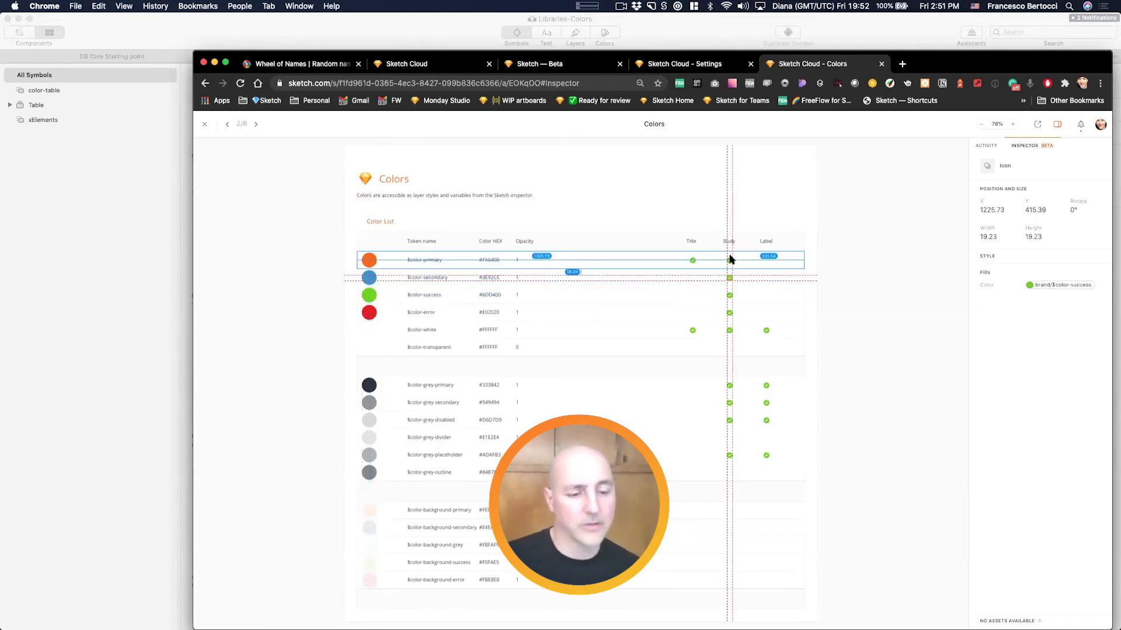
click(729, 260)
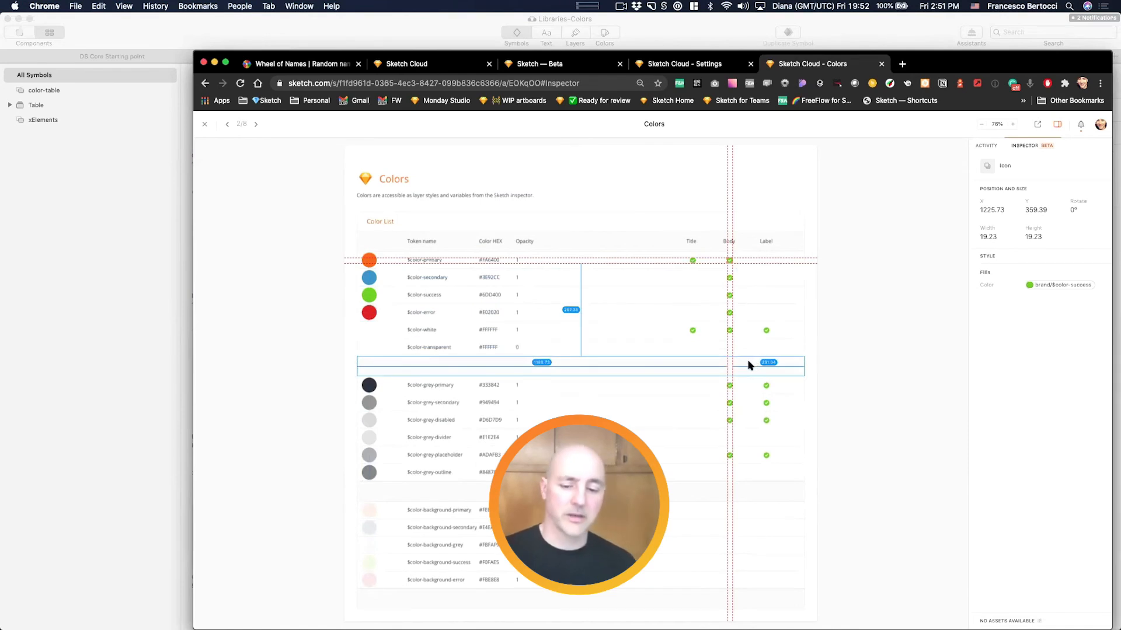
click(867, 332)
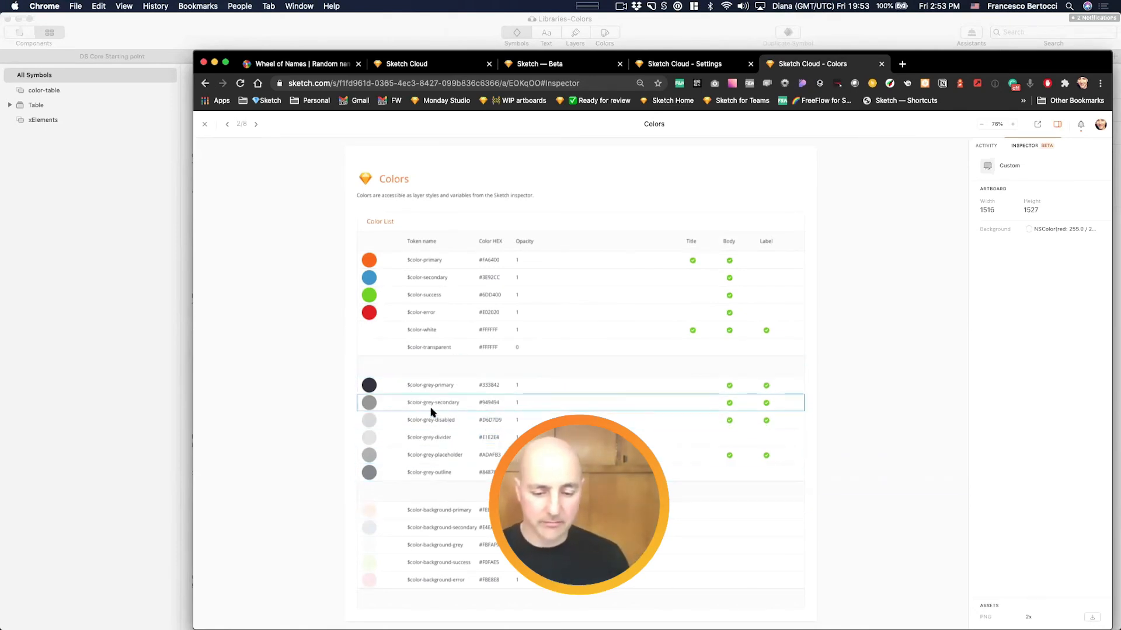
Step: Inspect the $color-grey-disabled token text and examine the grey colour rows up close
click(441, 424)
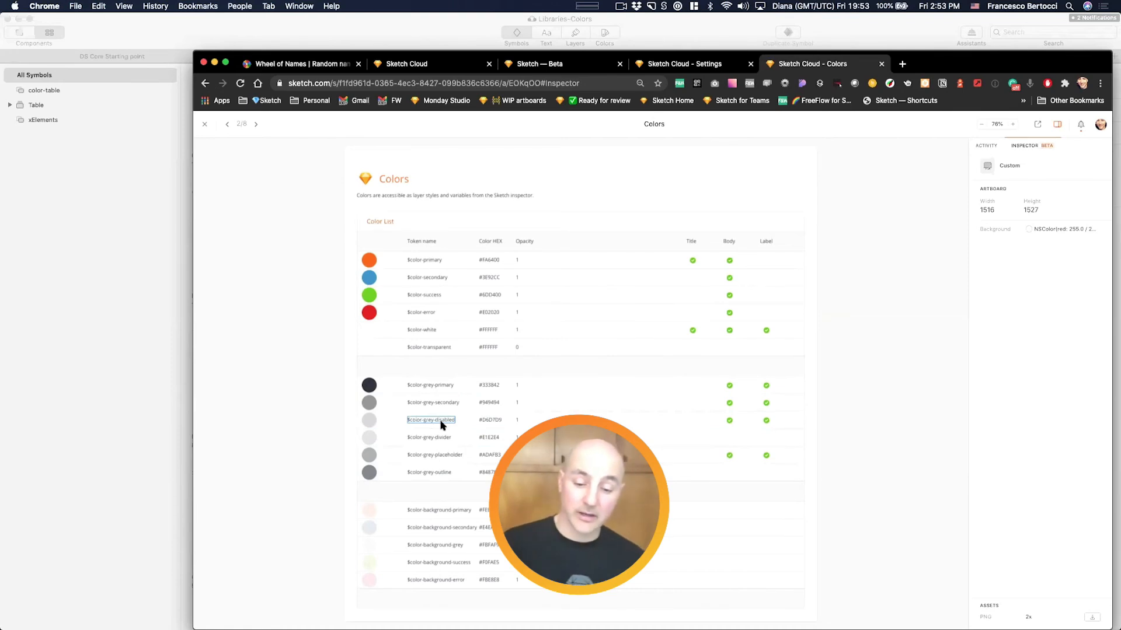
click(442, 425)
scroll(441, 425, up, 5)
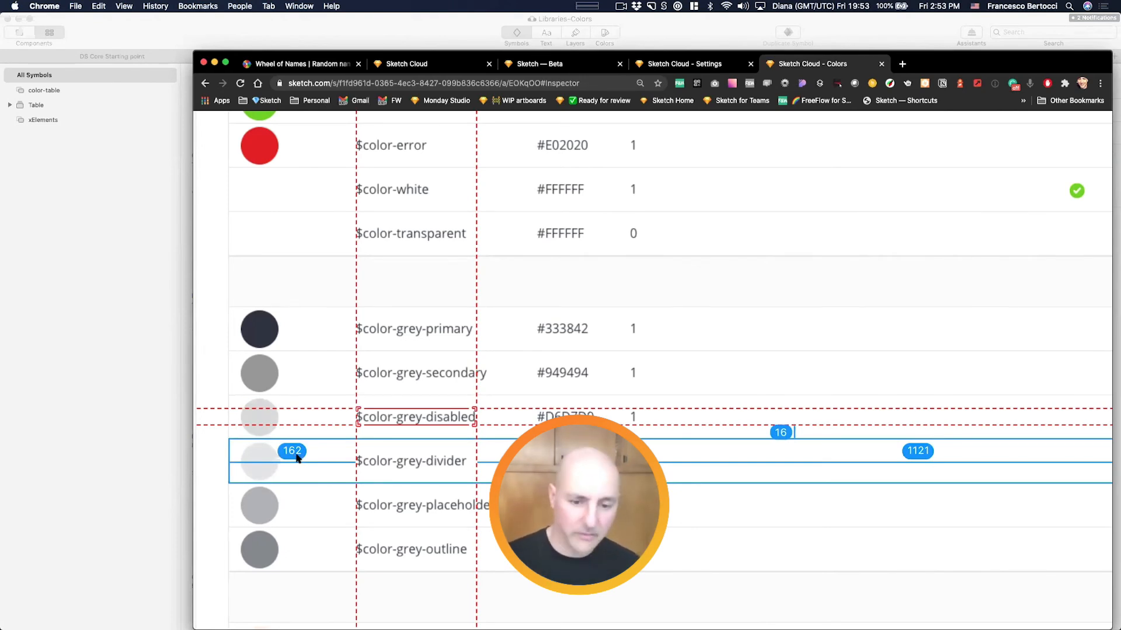
scroll(296, 458, down, 5)
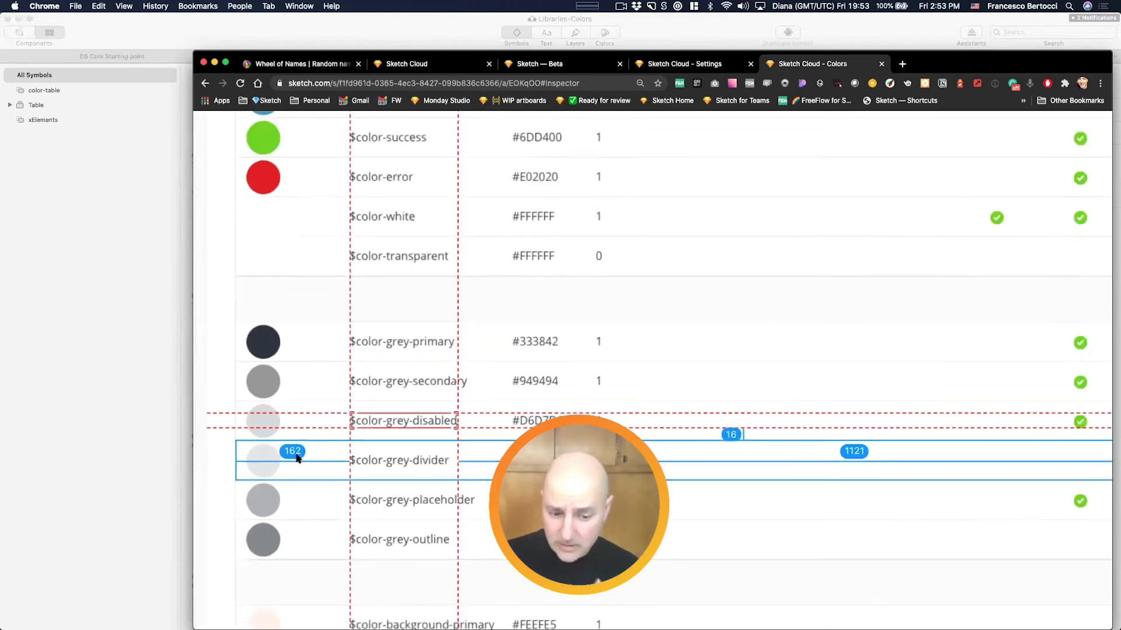
scroll(297, 459, down, 3)
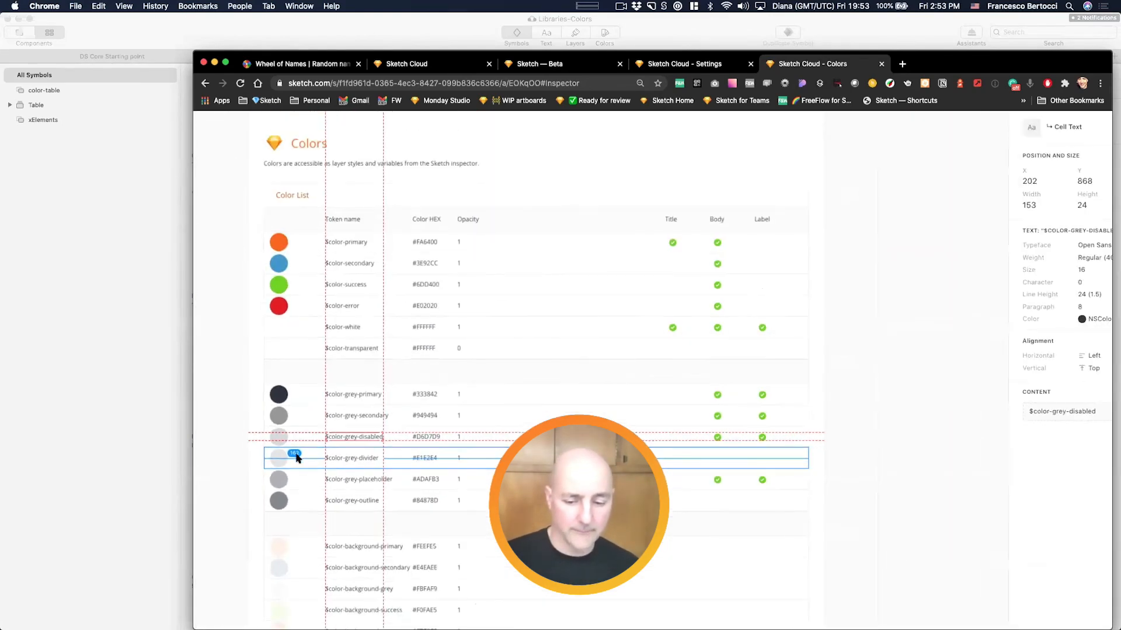
Step: Clear the selection to show the whole Colors artboard's details and reposition the browser window
scroll(340, 448, down, 3)
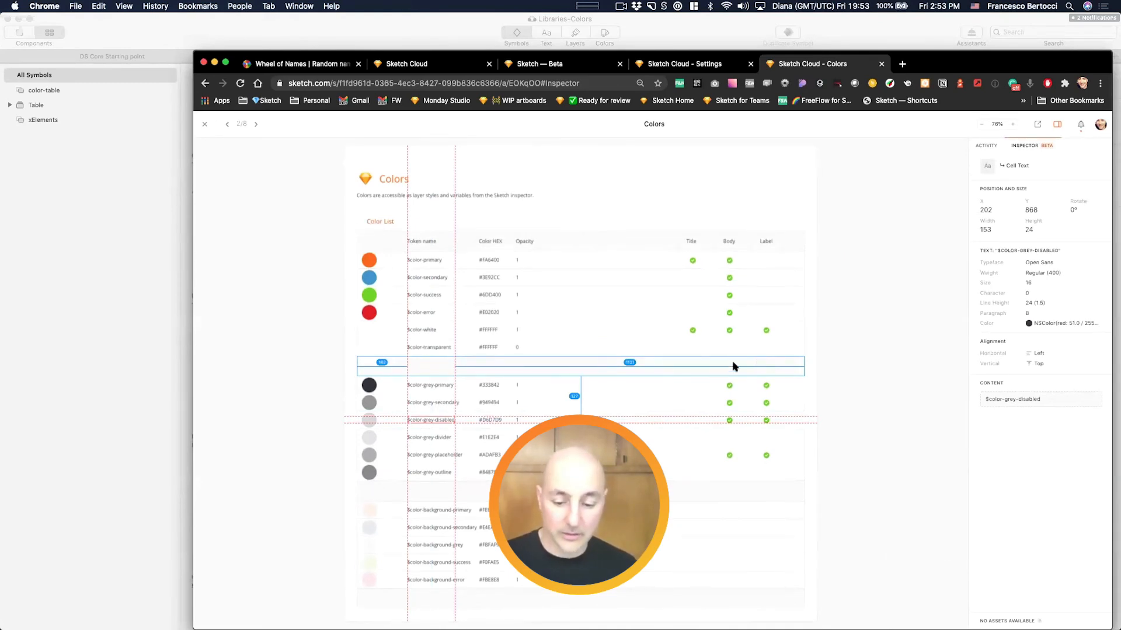
click(922, 329)
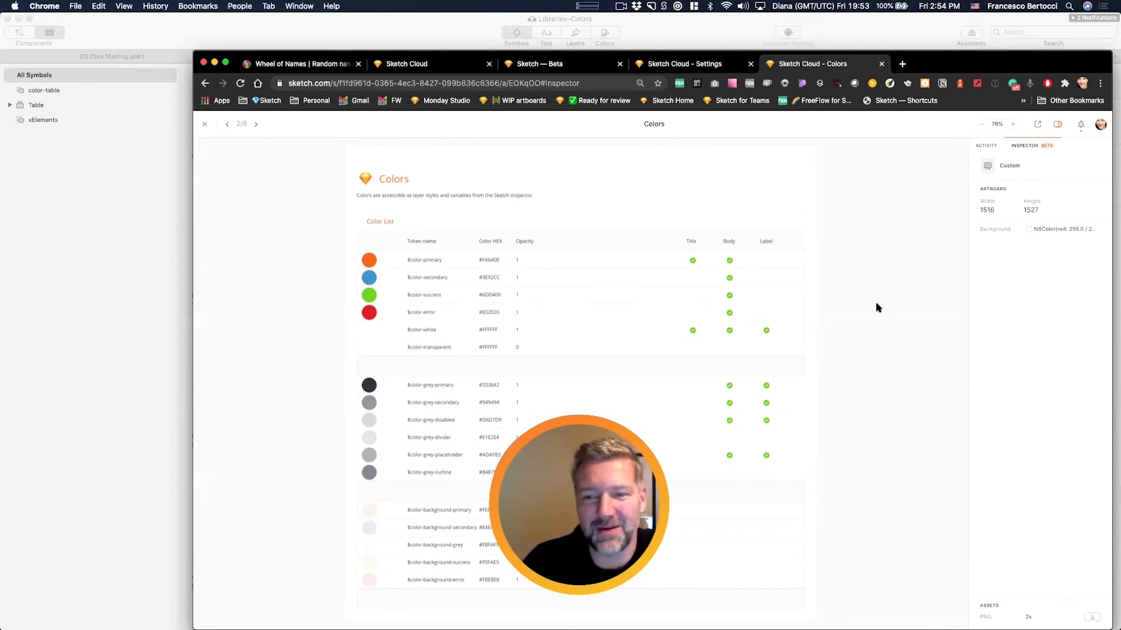
drag(949, 63, 878, 39)
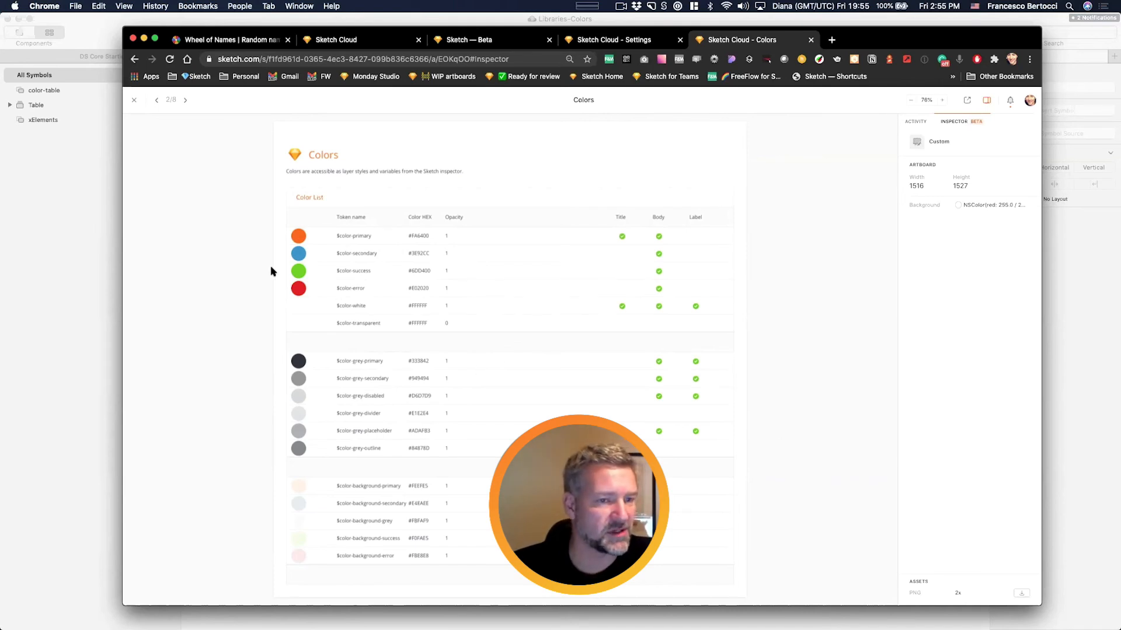
Step: Switch to Sketch and return the Libraries-Colors document from its components to the canvas
key(super+Tab)
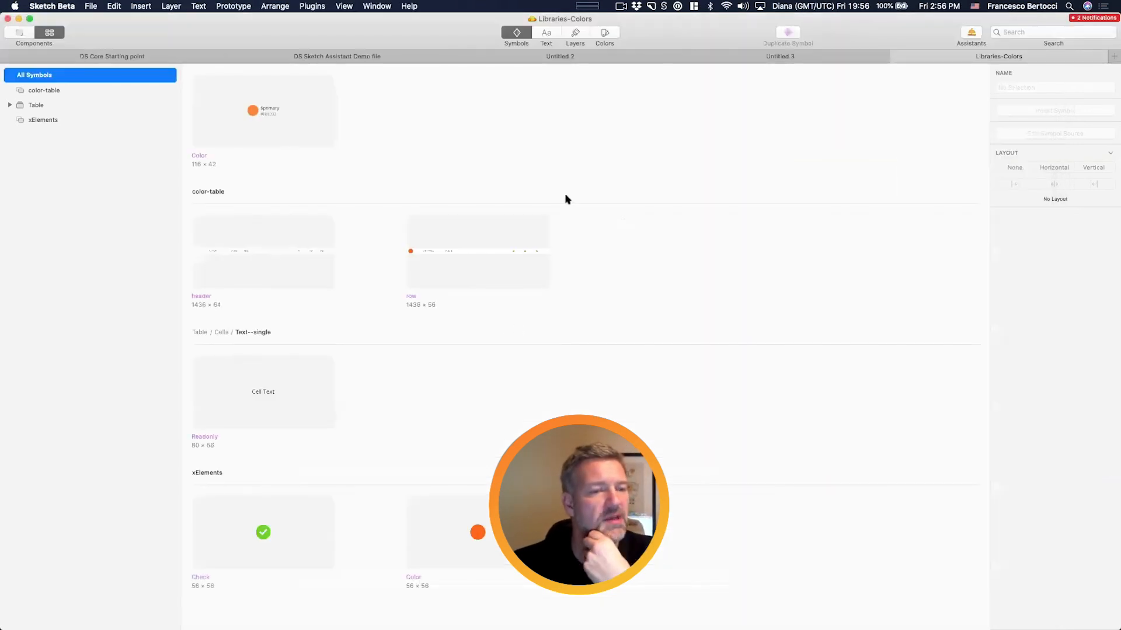
click(23, 35)
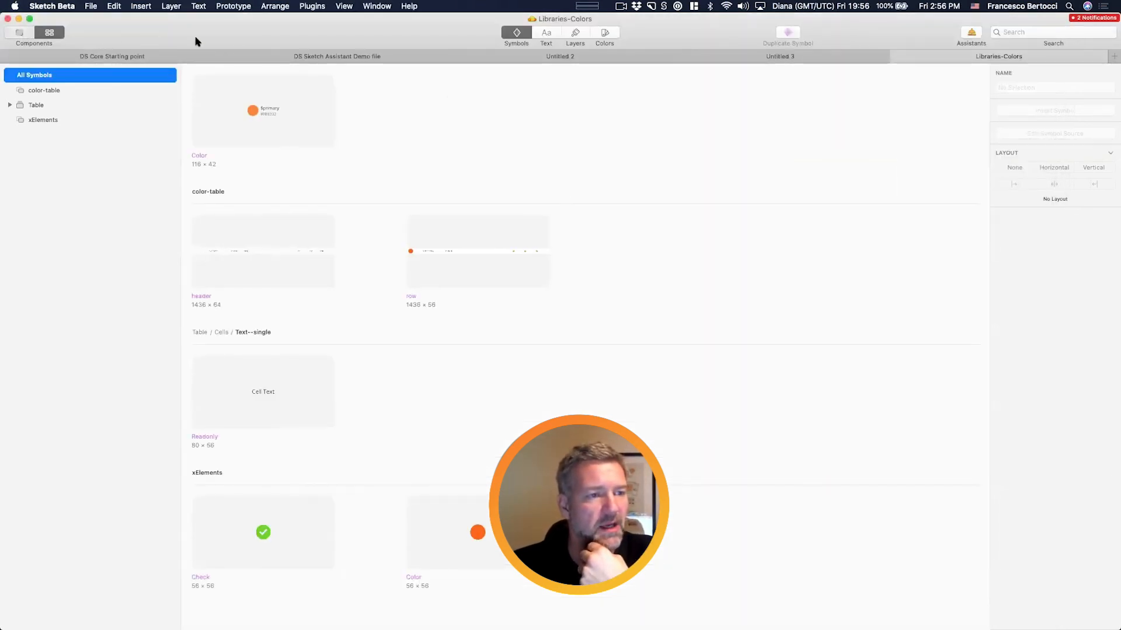
click(808, 153)
Step: Open the Libraries-Buttons document from the library preferences and accept the document version update
key(super+comma)
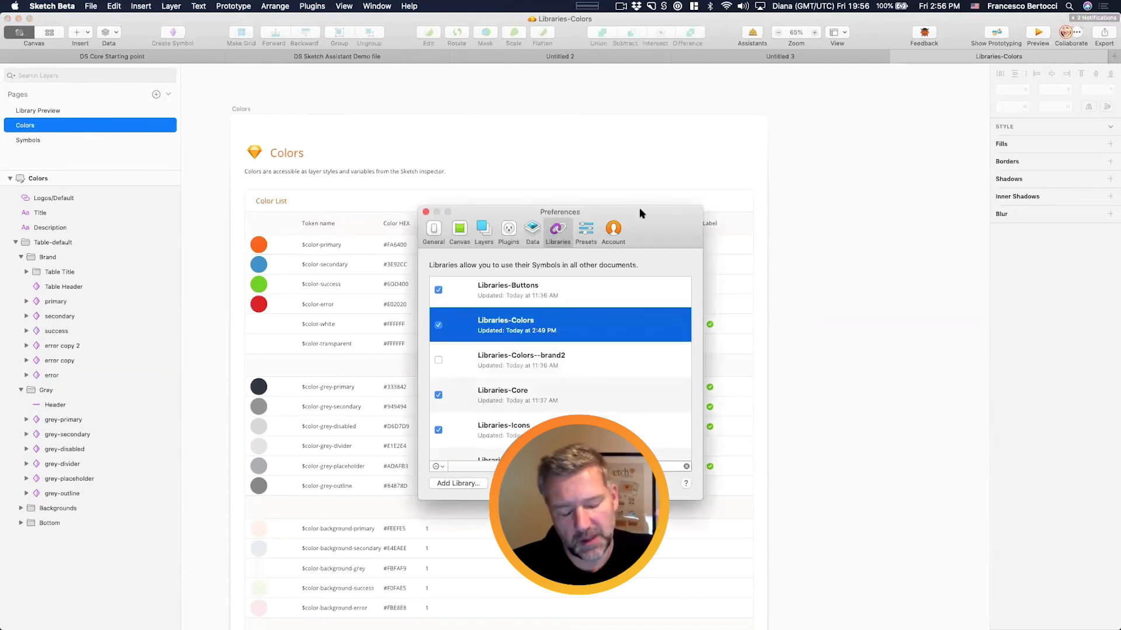
click(571, 324)
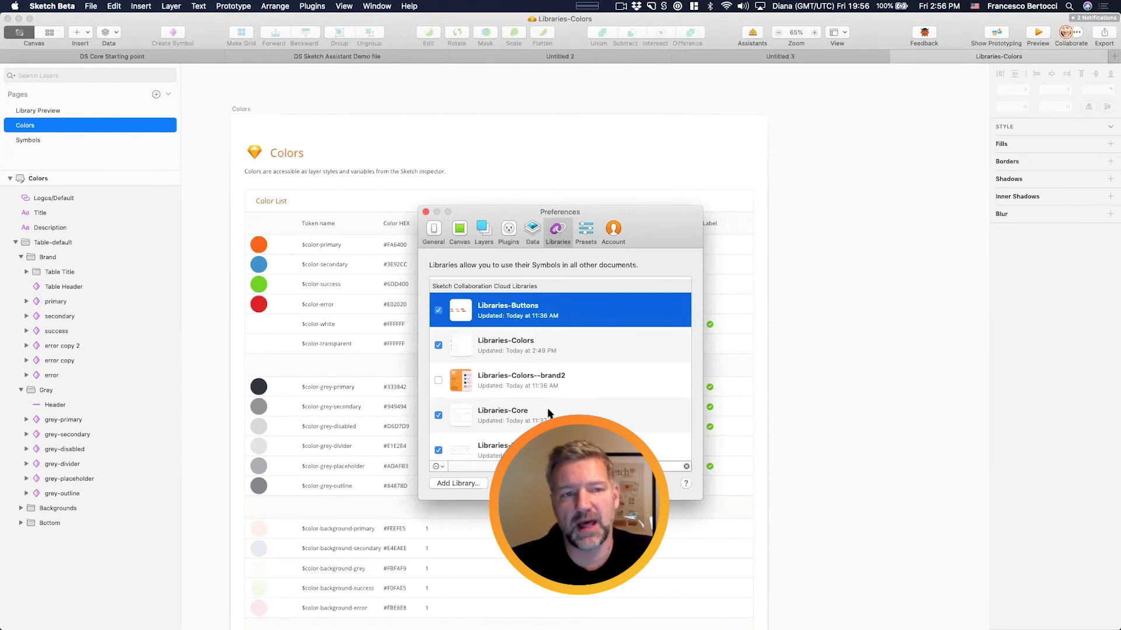
scroll(549, 361, up, 2)
right_click(576, 346)
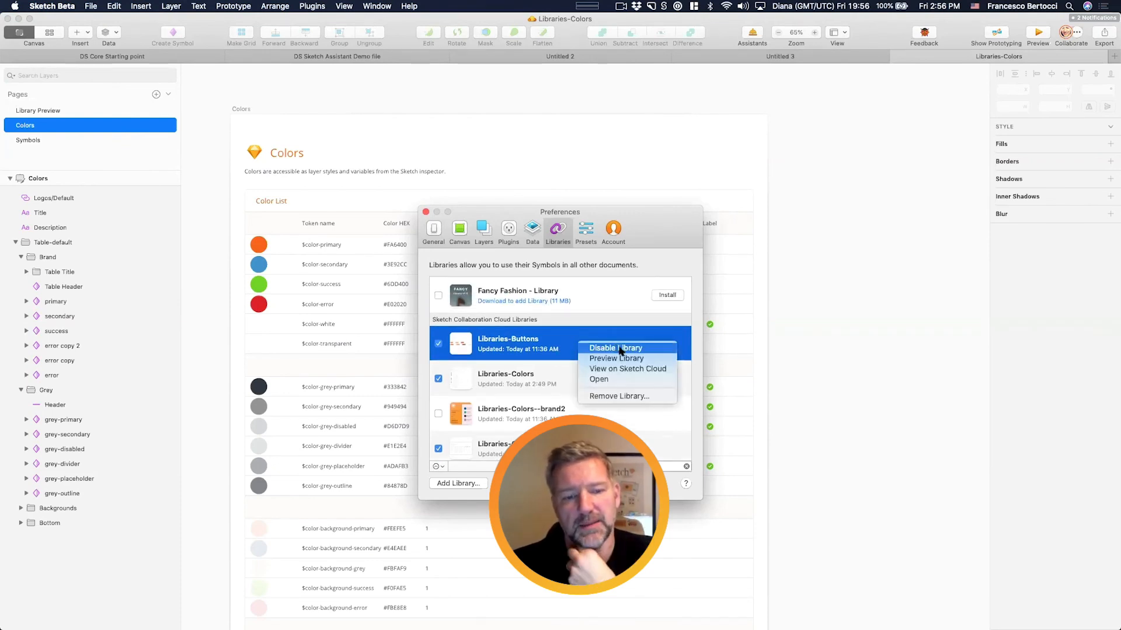
click(623, 379)
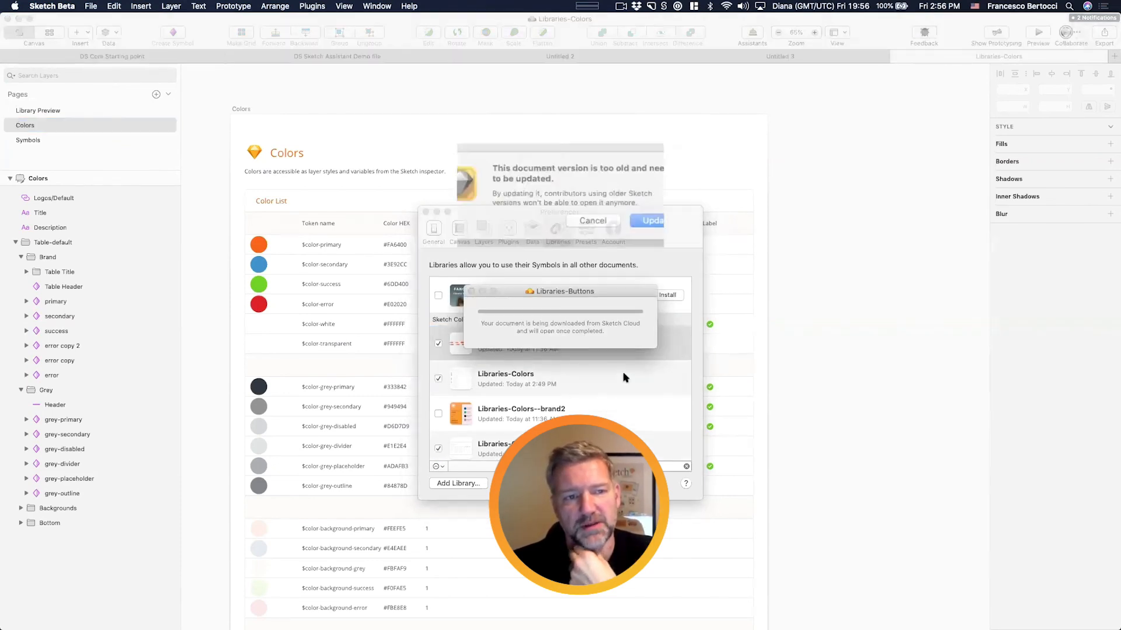
click(645, 216)
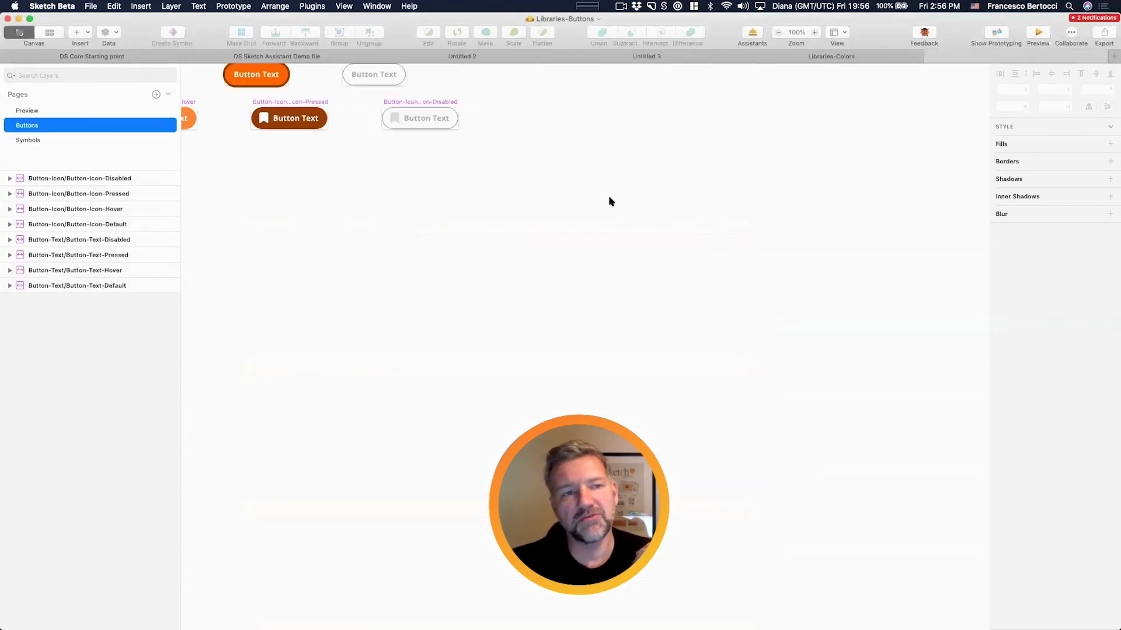
Step: Look over the button components of Libraries-Buttons and bring the button symbols into view on the canvas
key(super+shift+c)
click(549, 183)
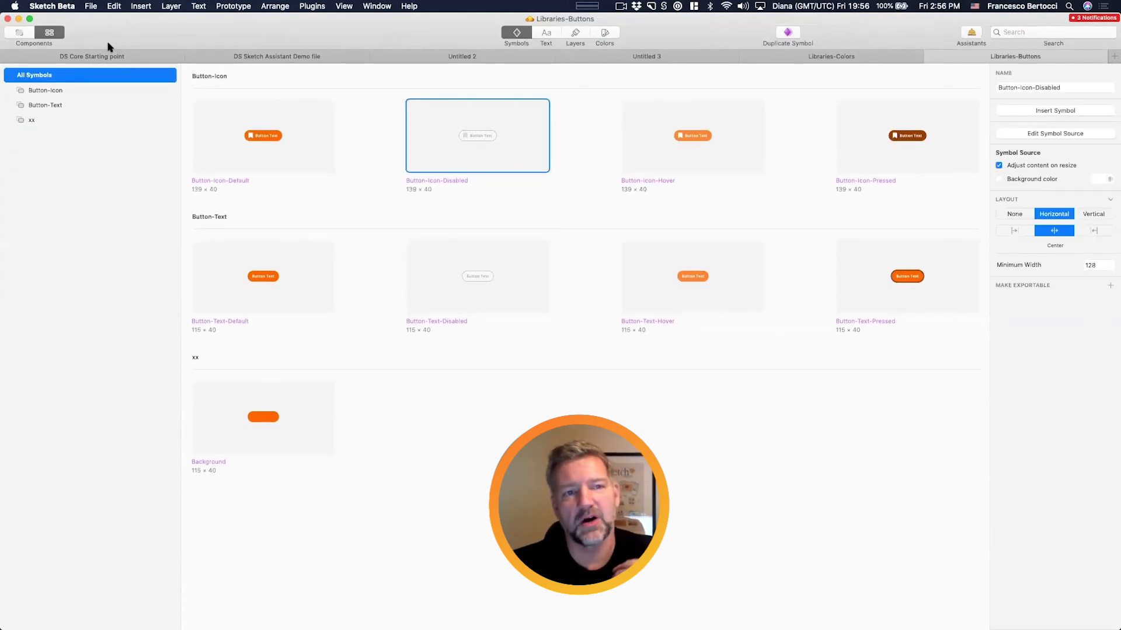
key(super+shift+c)
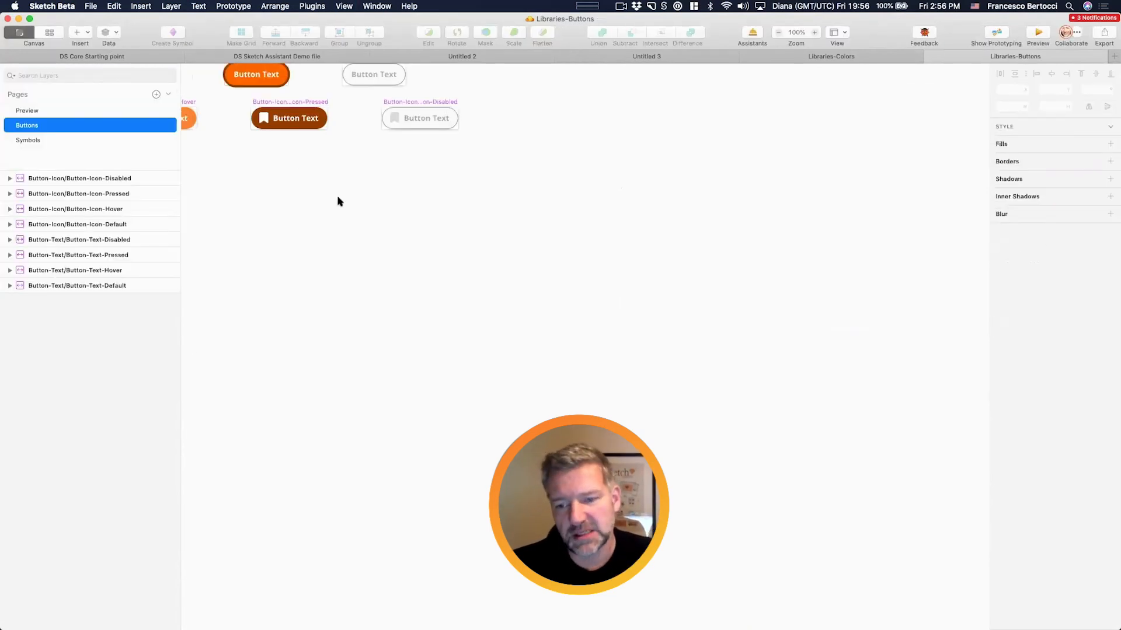
scroll(337, 202, right, 7)
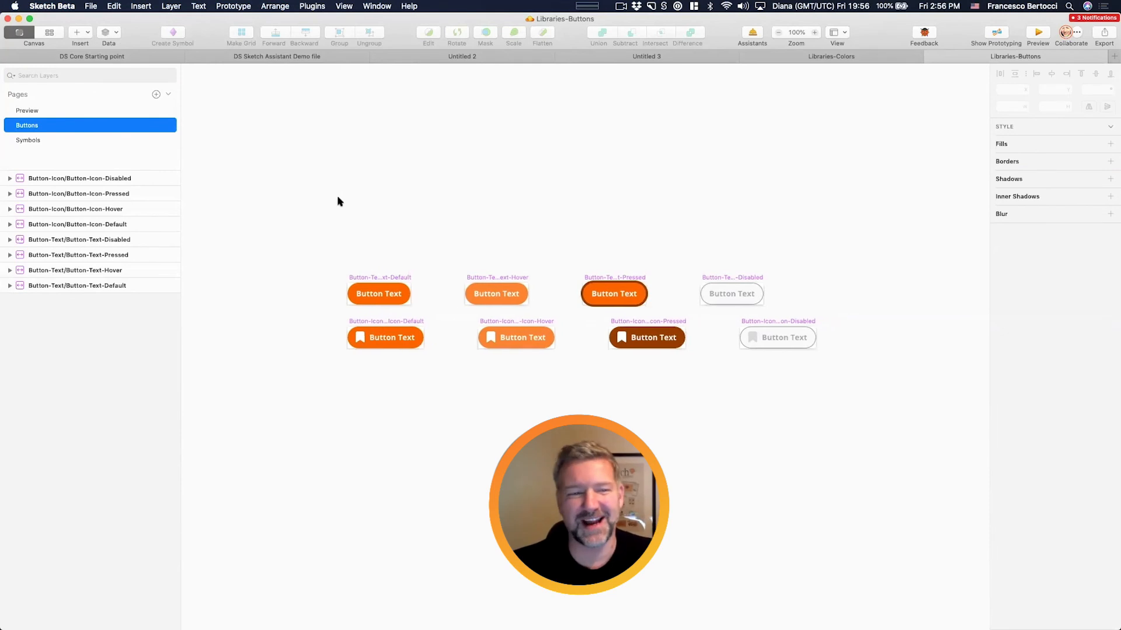
Step: Open the Libraries-Icons document from the library preferences and accept the document version update
key(super+comma)
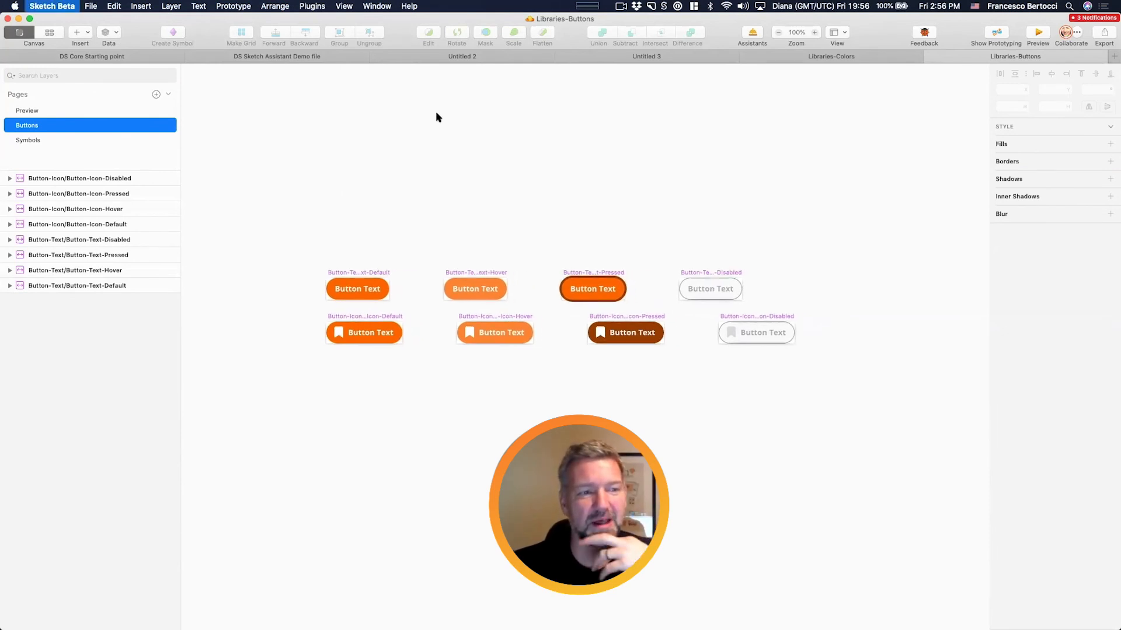
scroll(569, 392, down, 5)
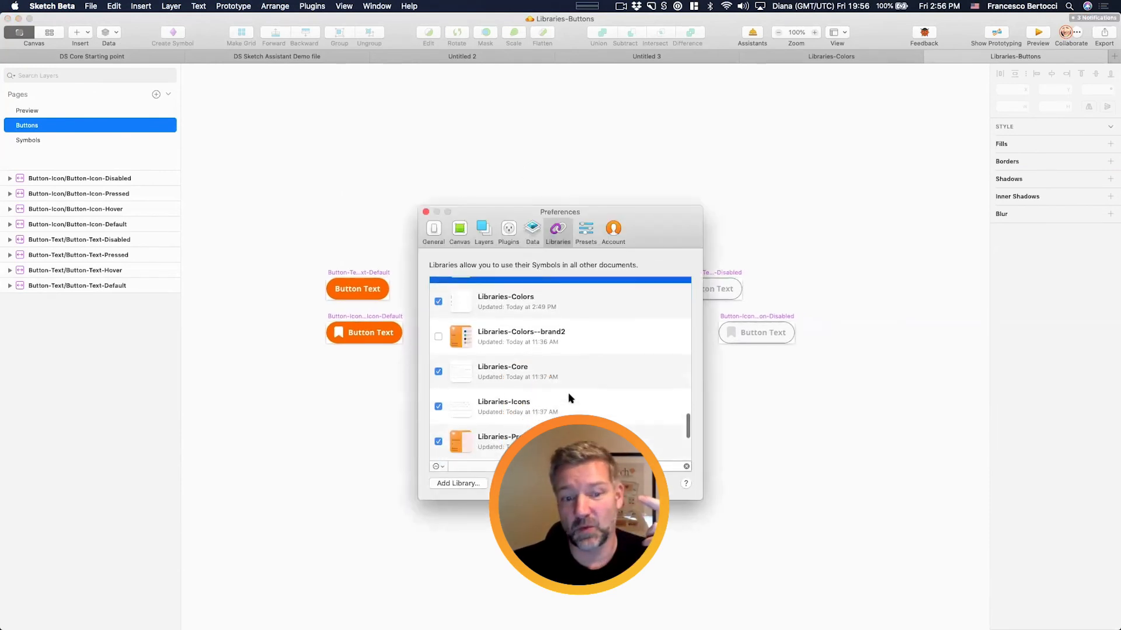
scroll(569, 392, down, 2)
click(571, 349)
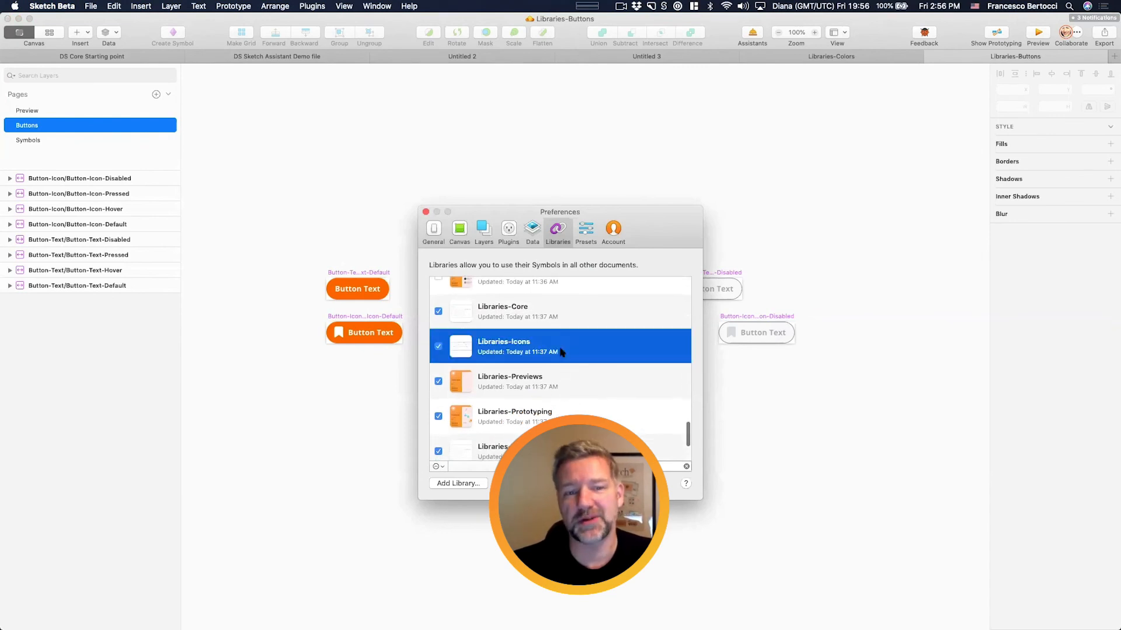
right_click(607, 348)
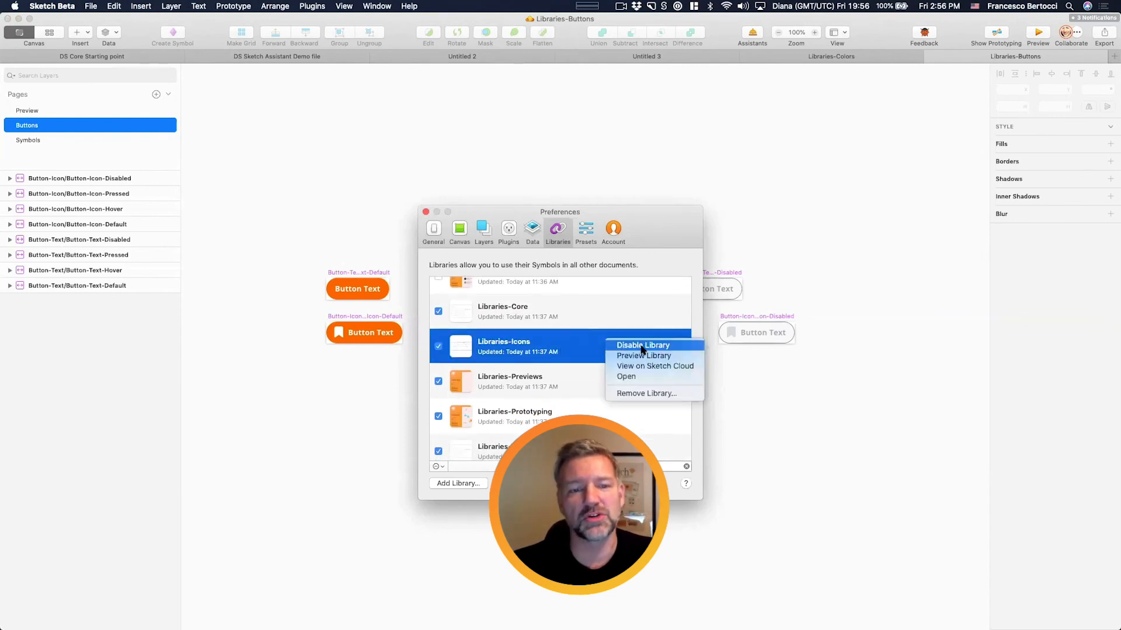
click(647, 378)
click(650, 216)
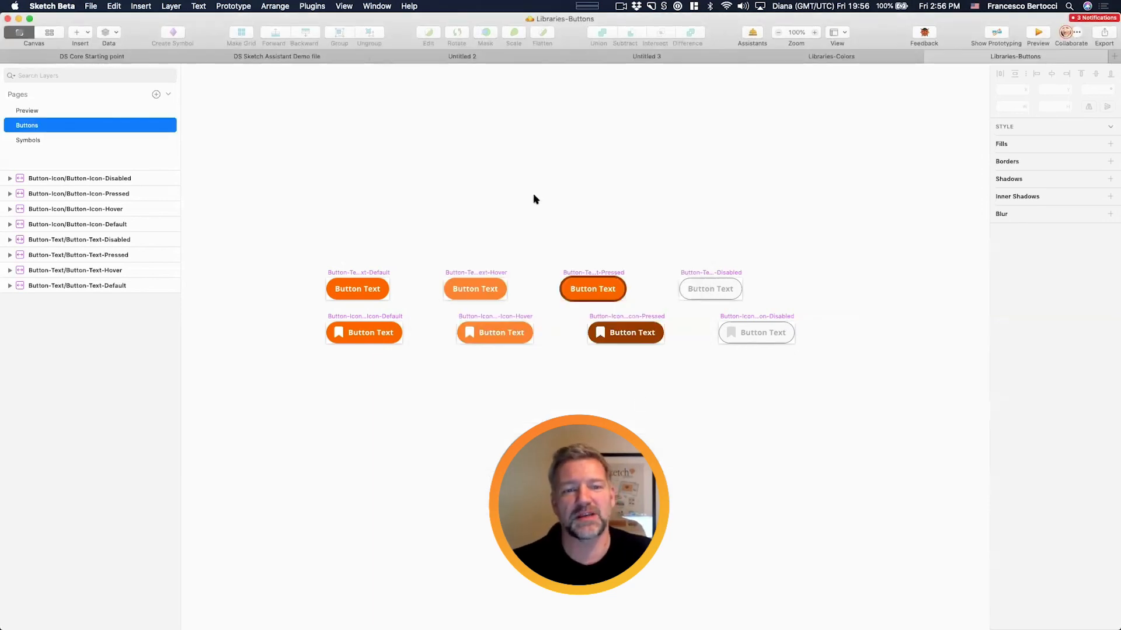
Step: Show the Libraries-Icons symbols on the canvas instead of the components overview and look over the icon rows
key(ctrl+super+c)
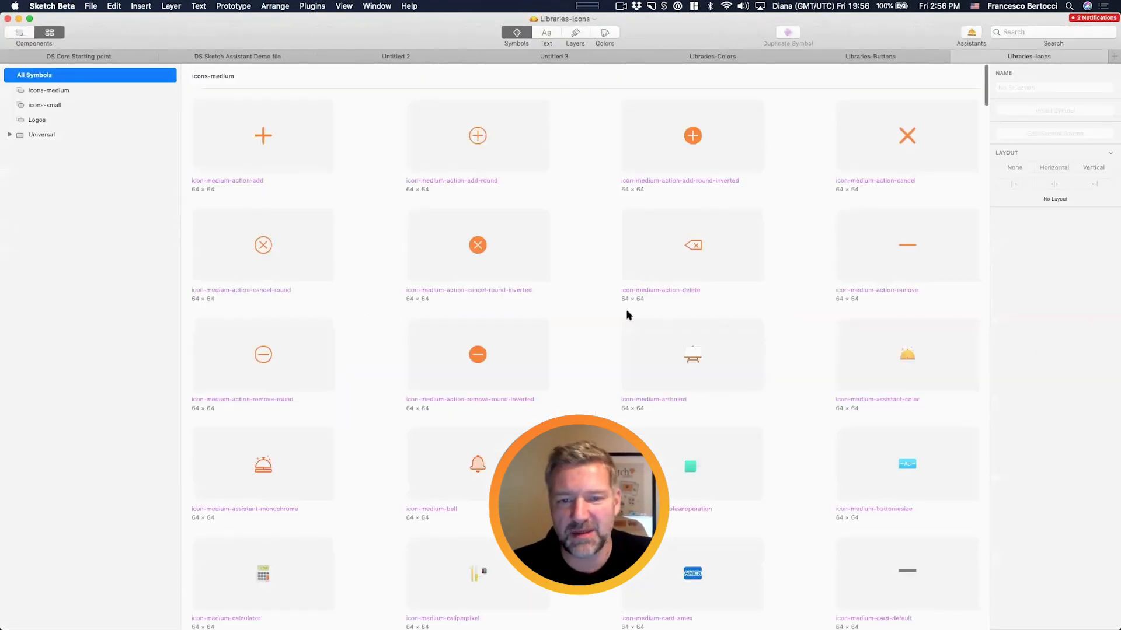
key(ctrl+super+c)
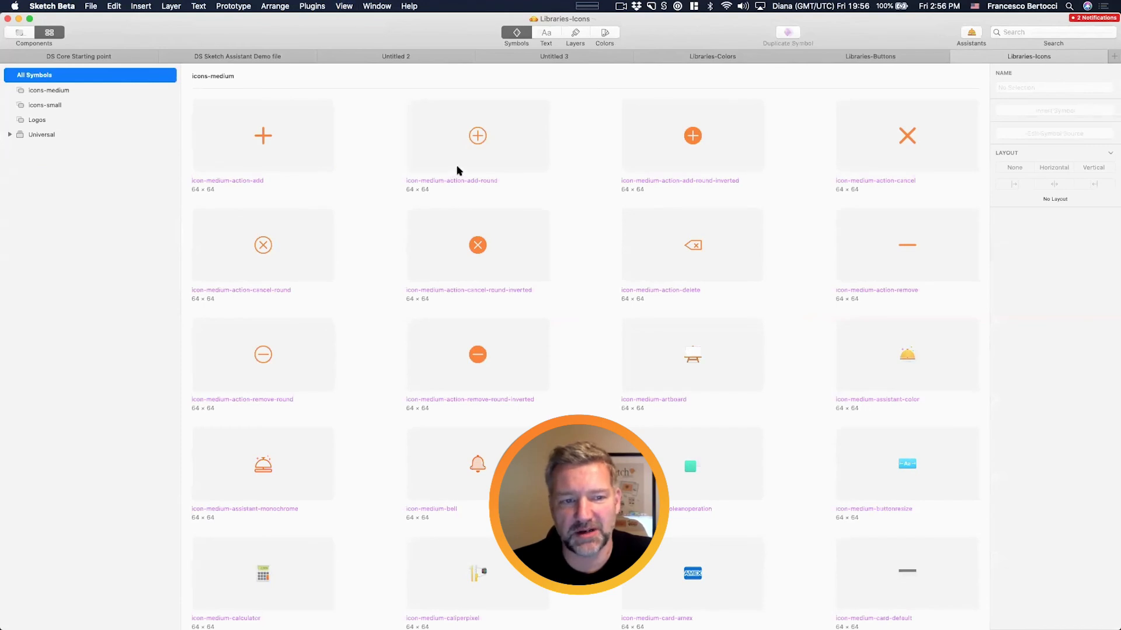
key(ctrl+super+c)
scroll(582, 251, up, 2)
scroll(583, 251, up, 2)
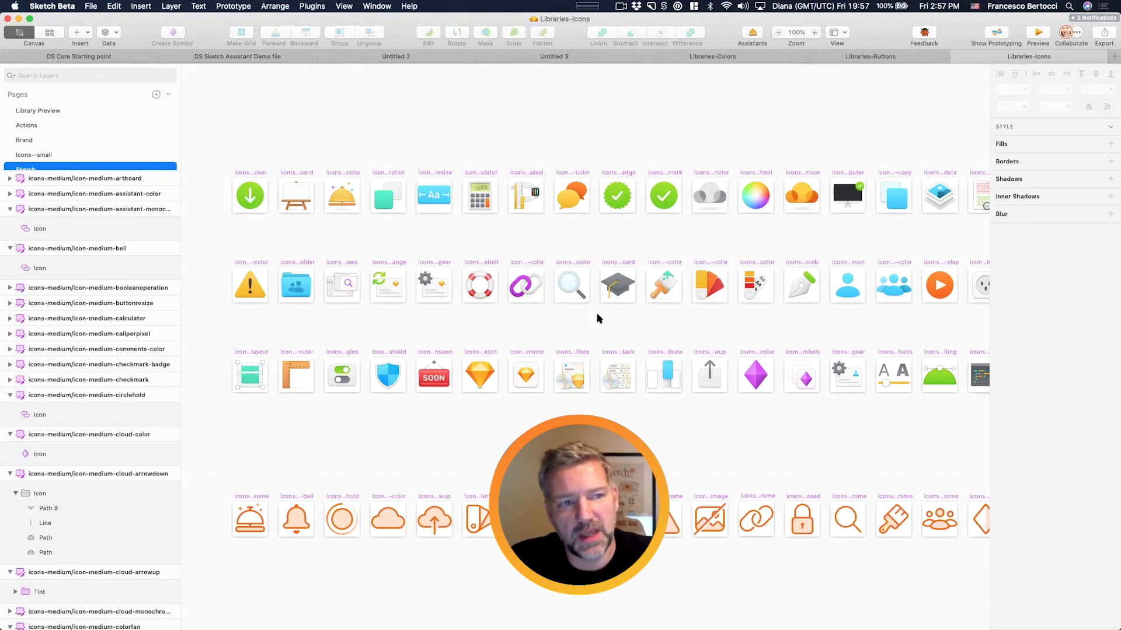
Step: Close the documents Untitled 3 and Untitled 2, deleting Untitled 3 without saving it
click(537, 58)
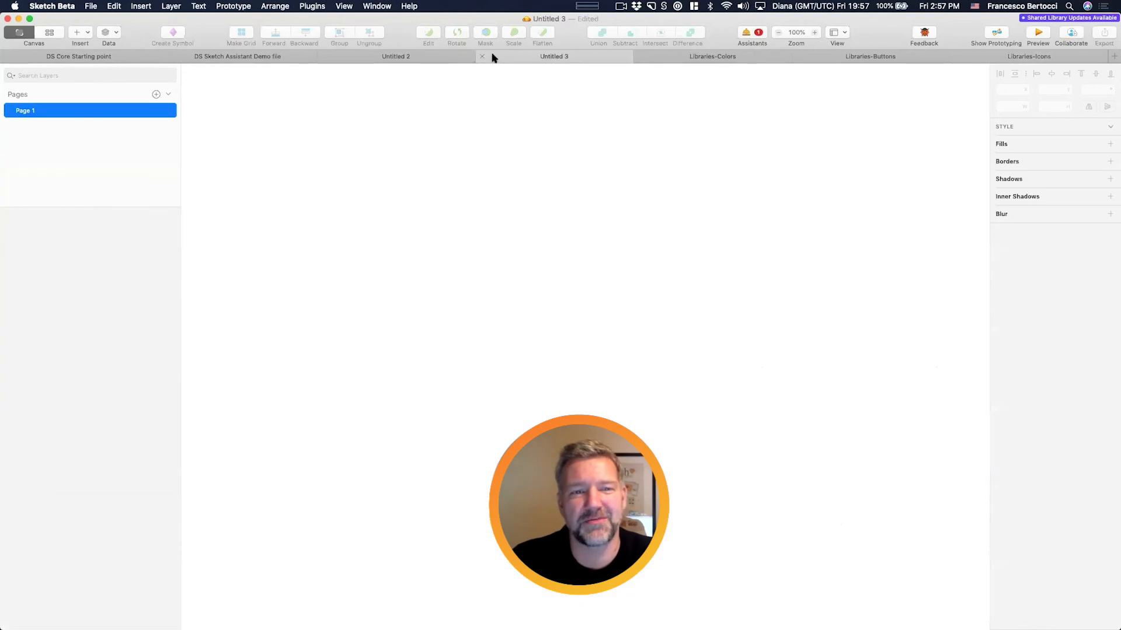
click(482, 56)
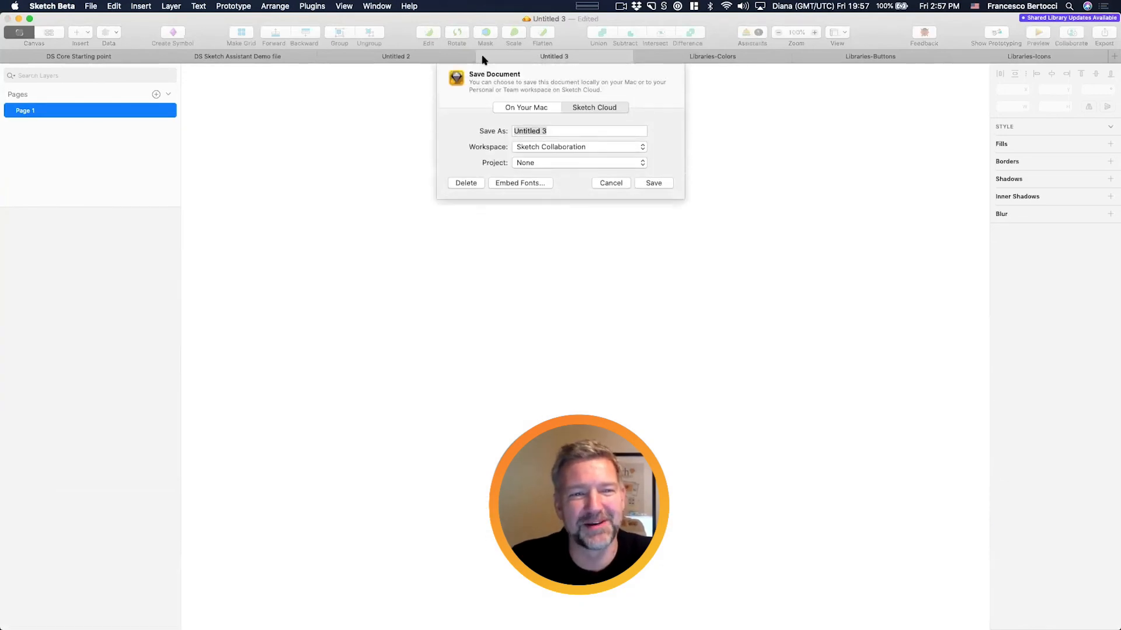
click(474, 183)
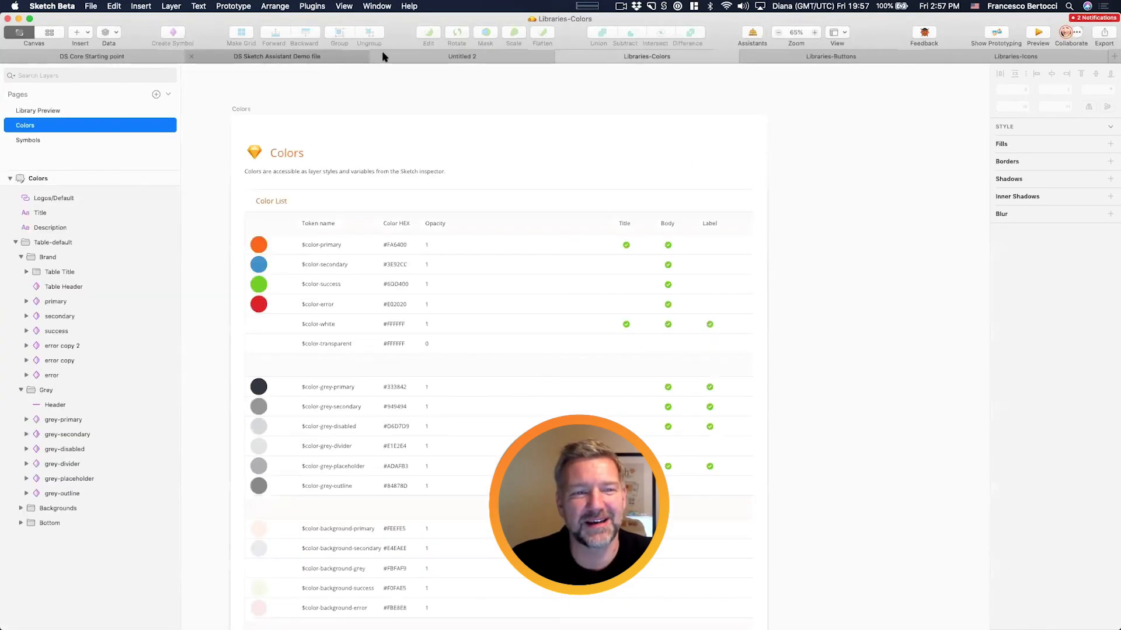
click(383, 56)
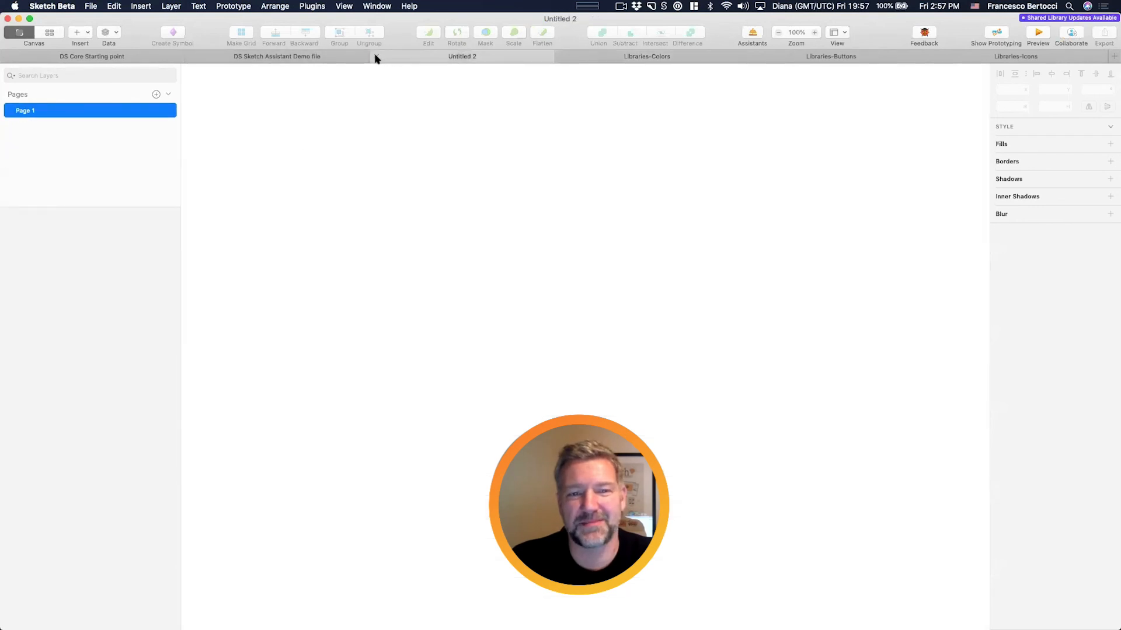
click(377, 57)
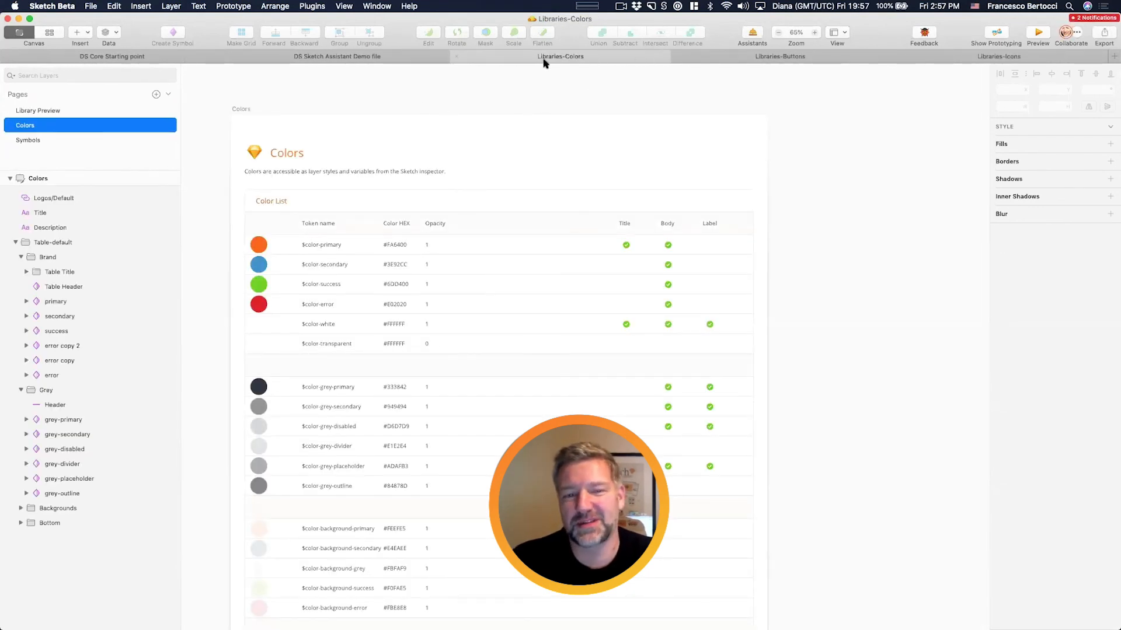
Step: In Libraries-Buttons, left-align the Hover, Pressed and Disabled icon buttons with the matching text buttons above them
click(793, 58)
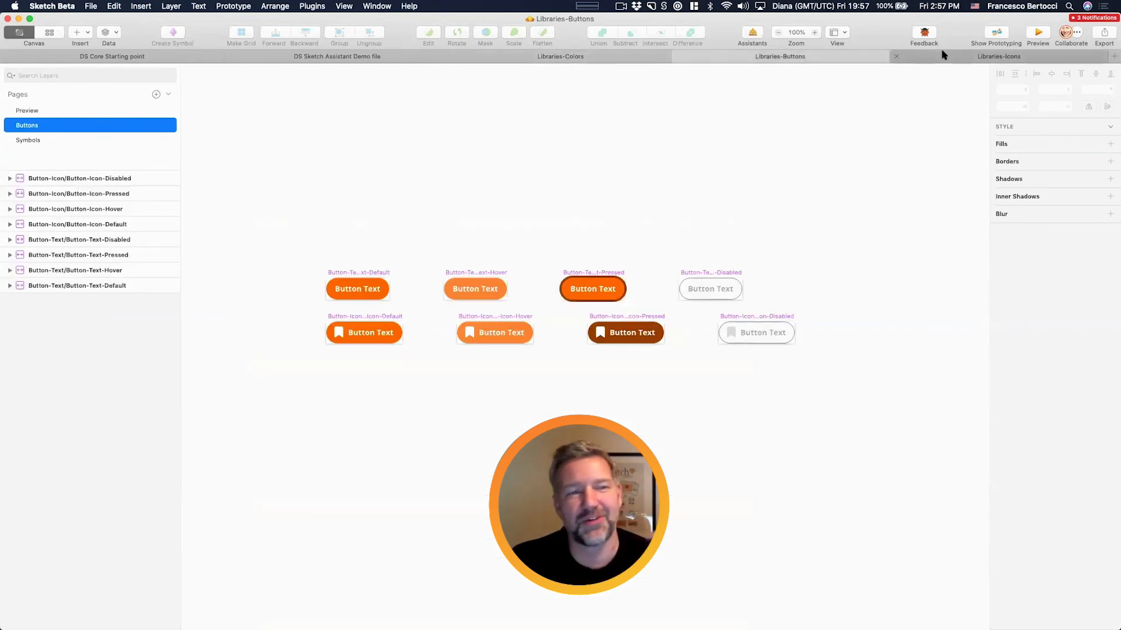
click(942, 55)
click(841, 55)
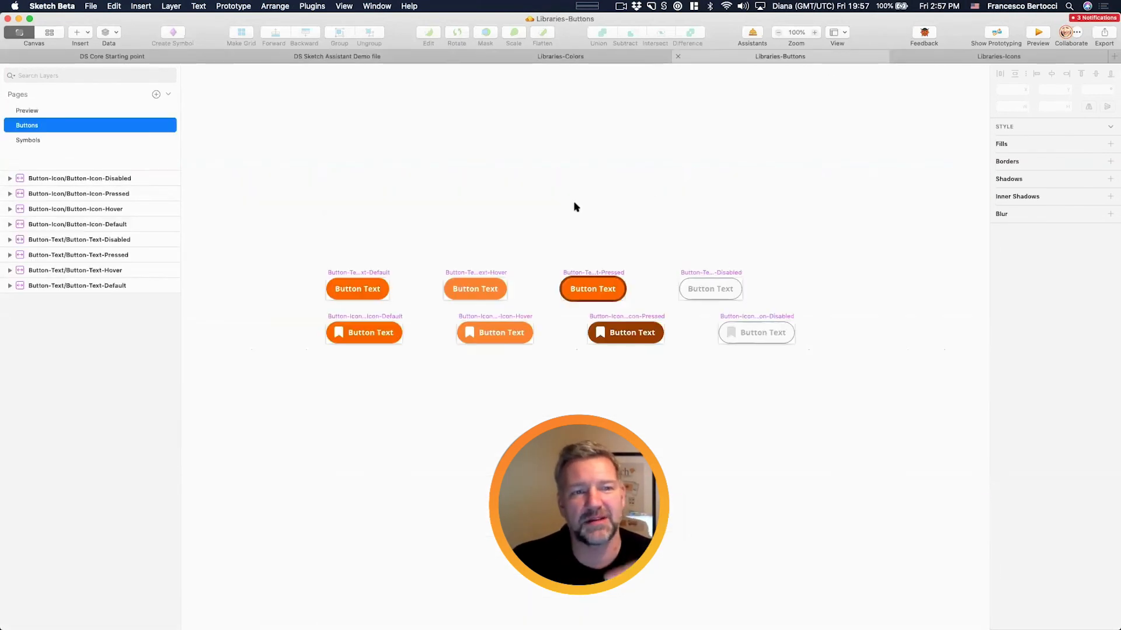
drag(426, 251, 545, 363)
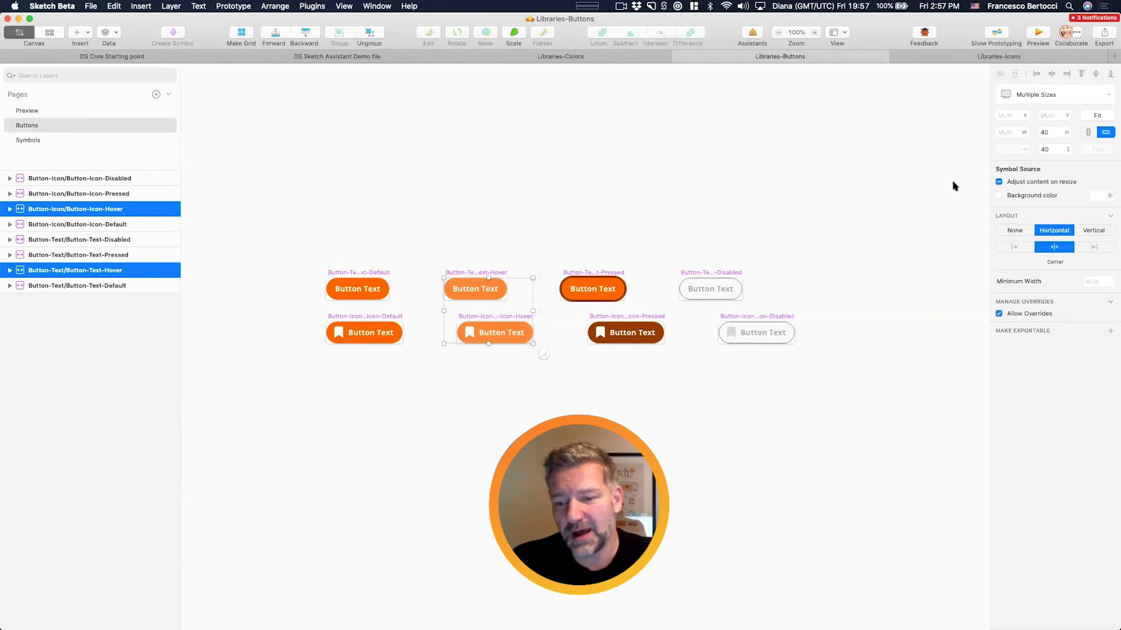
click(1037, 74)
drag(555, 239, 672, 363)
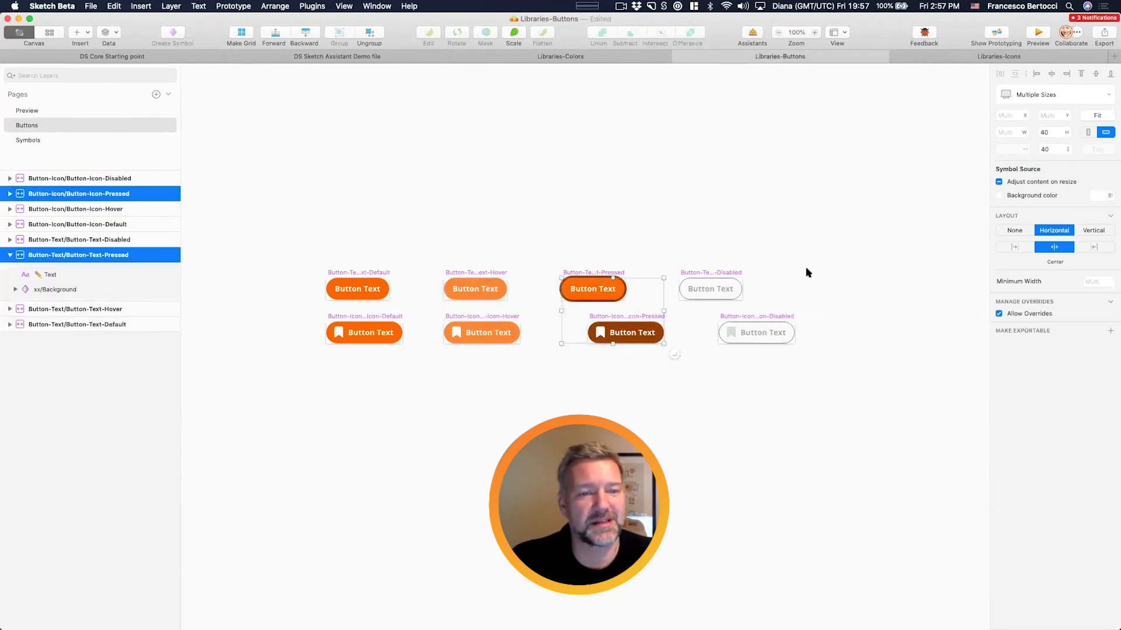
click(1036, 74)
drag(673, 249, 805, 362)
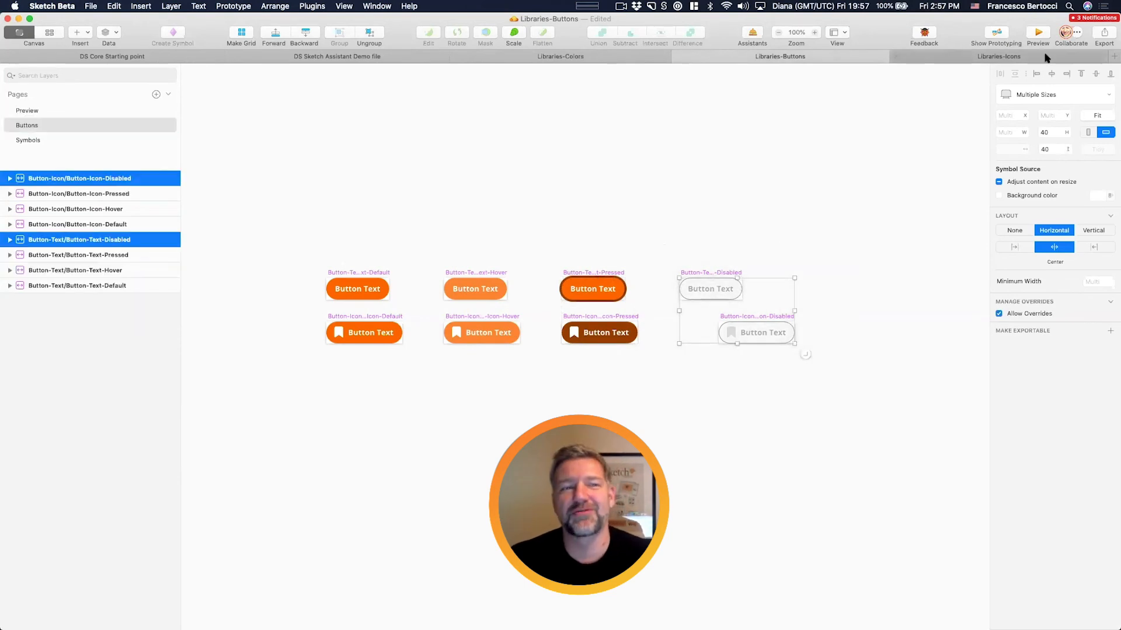
click(1036, 74)
click(856, 166)
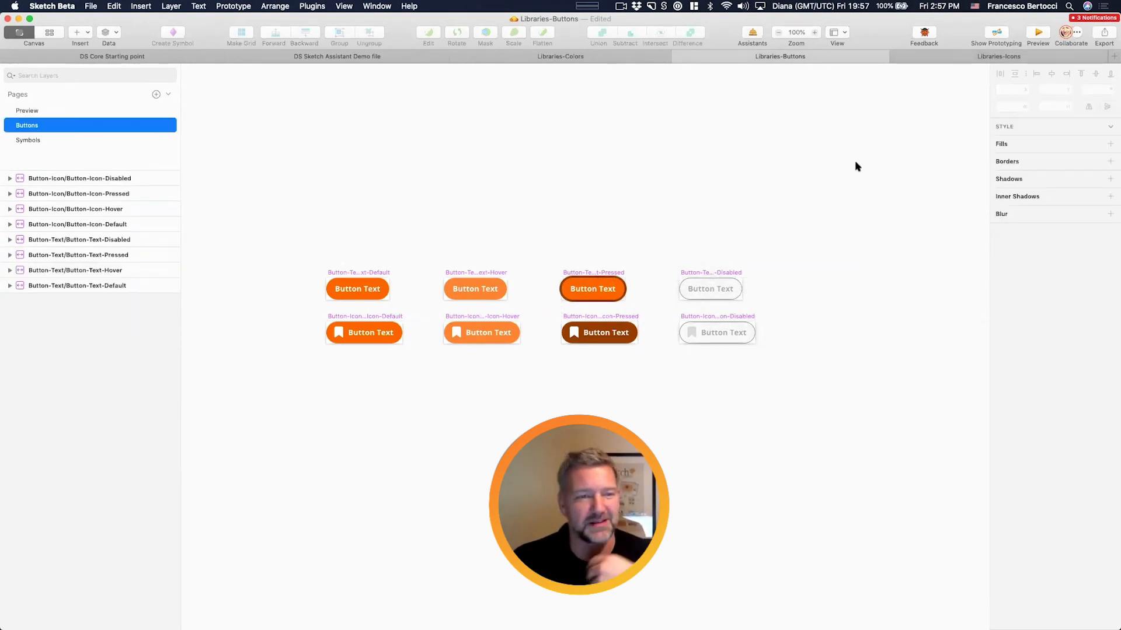
Step: Move the row of four icon buttons farther below the text buttons and save Libraries-Buttons
drag(296, 305, 798, 366)
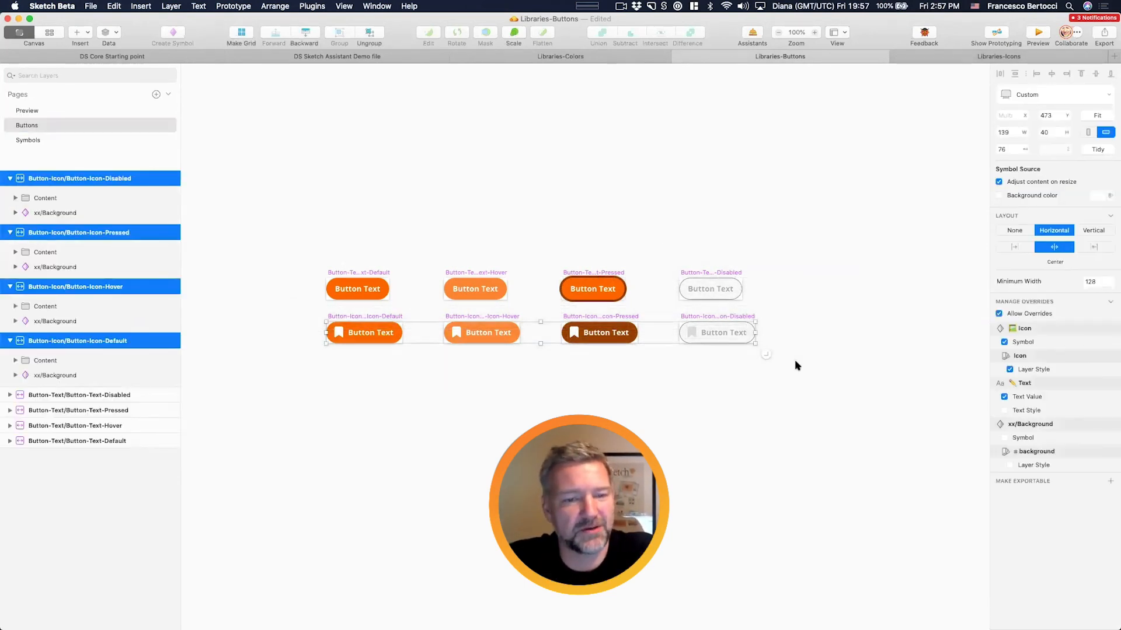
drag(750, 322, 742, 343)
click(726, 222)
key(super+s)
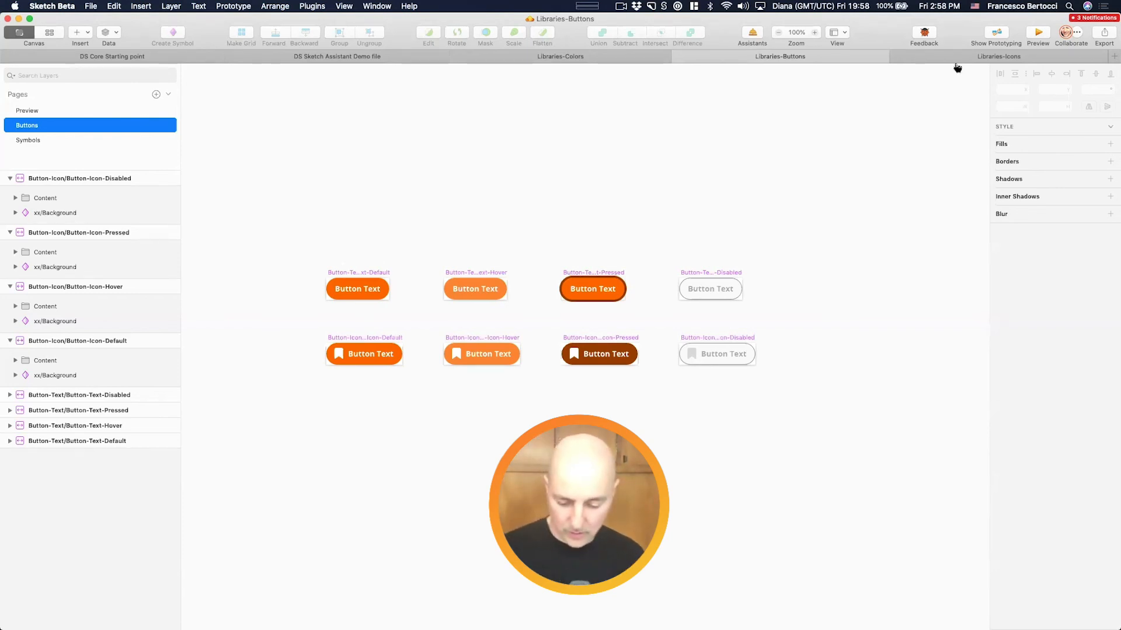
Step: Switch to Chrome, select the hex value of $color-primary in the Colors artboard and examine its inspector details with the page enlarged
key(super+Tab)
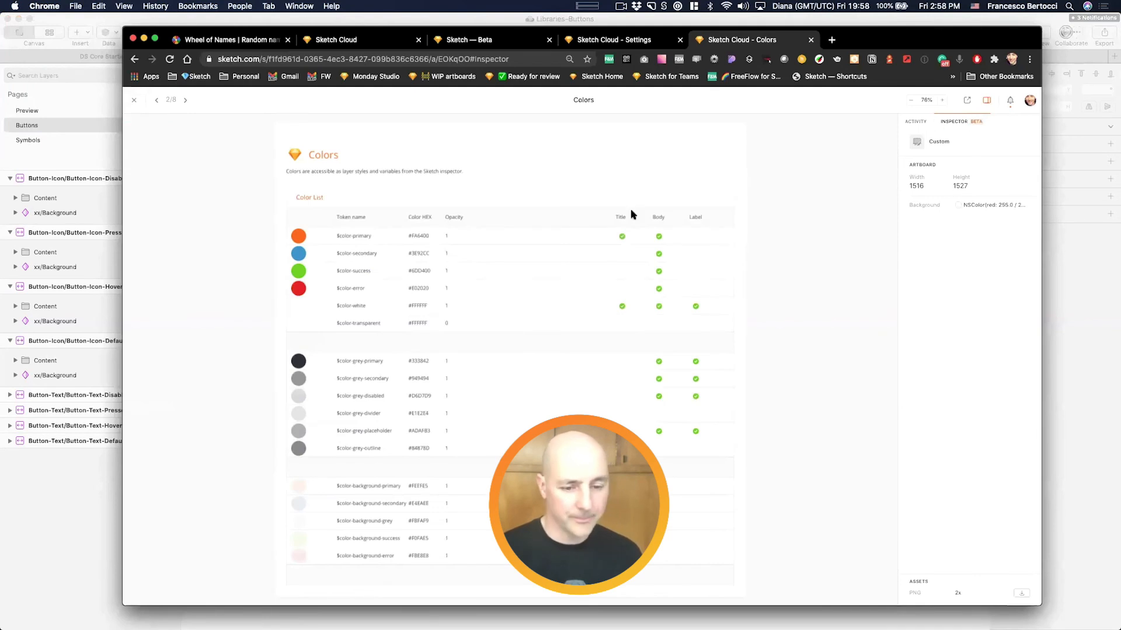
click(421, 236)
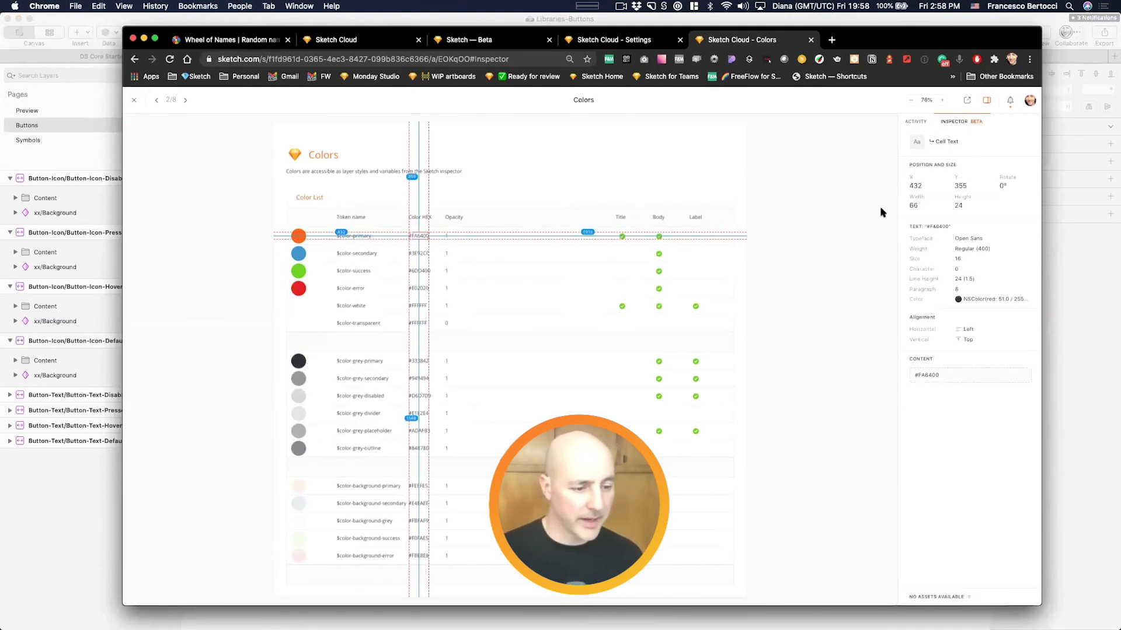
key(super+equal)
key(super+equal)
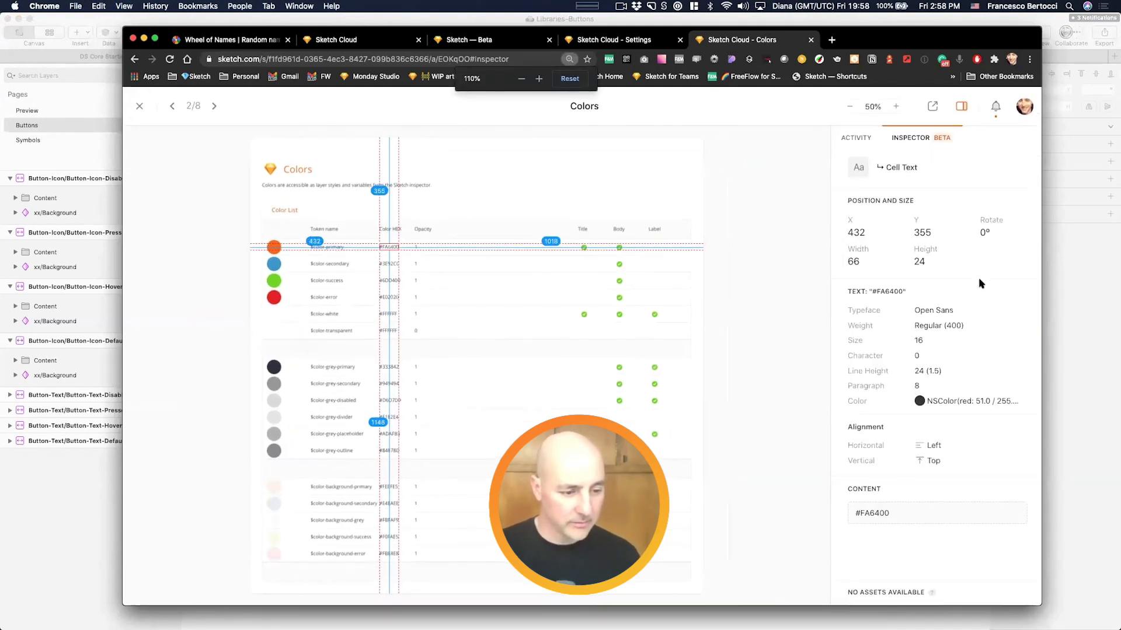
scroll(899, 313, down, 1)
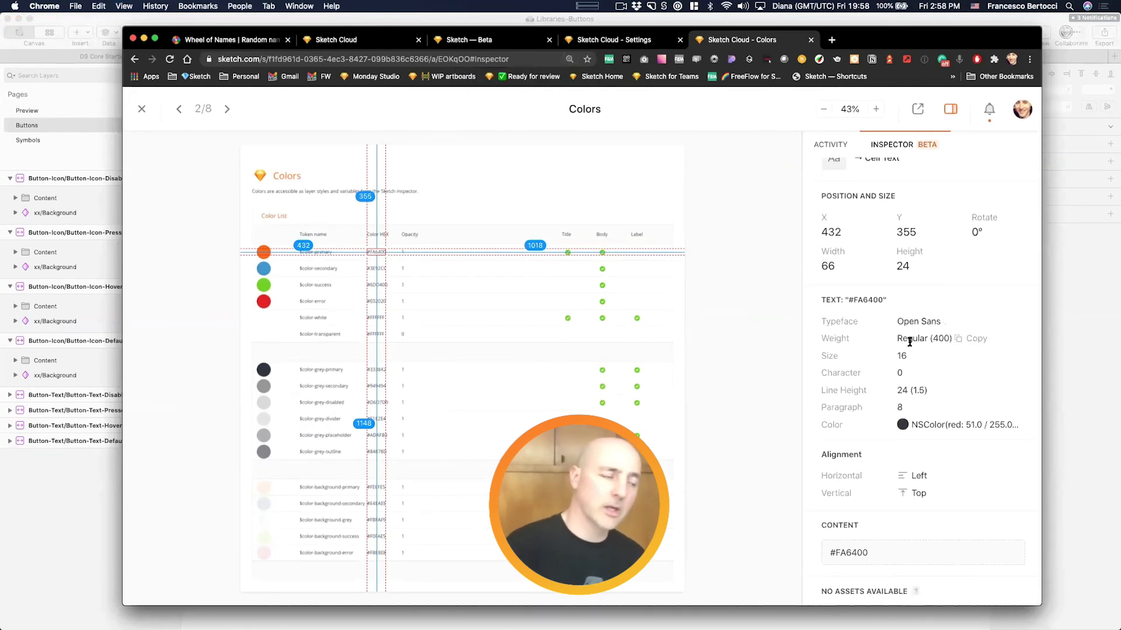
scroll(909, 341, up, 1)
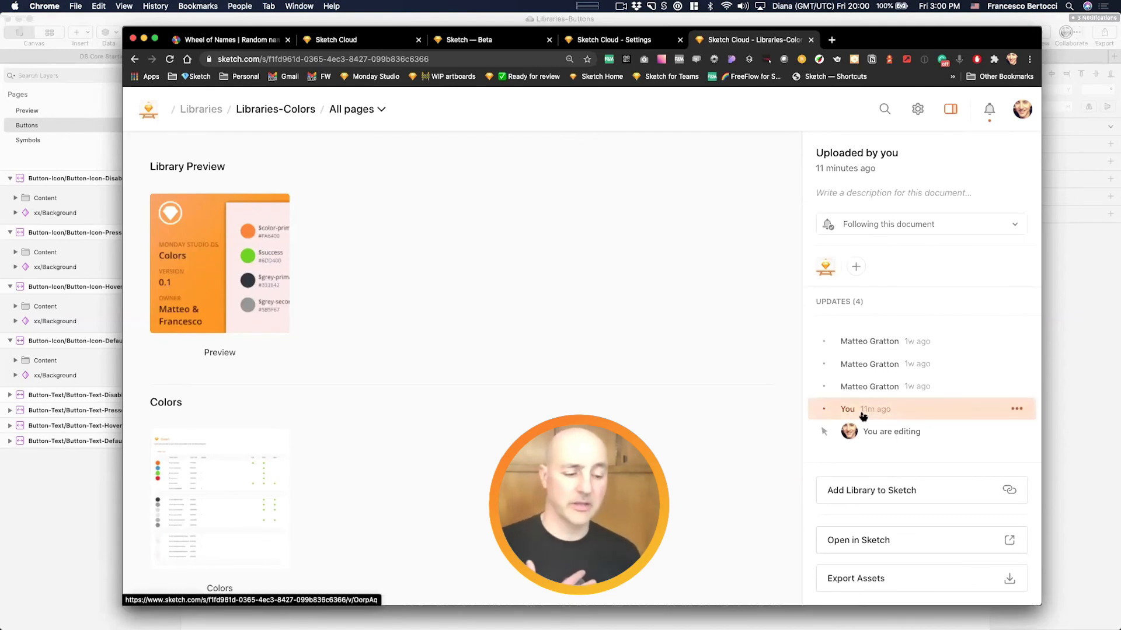
Step: Browse the three earlier uploaded versions of Libraries-Colors in its update history
click(920, 388)
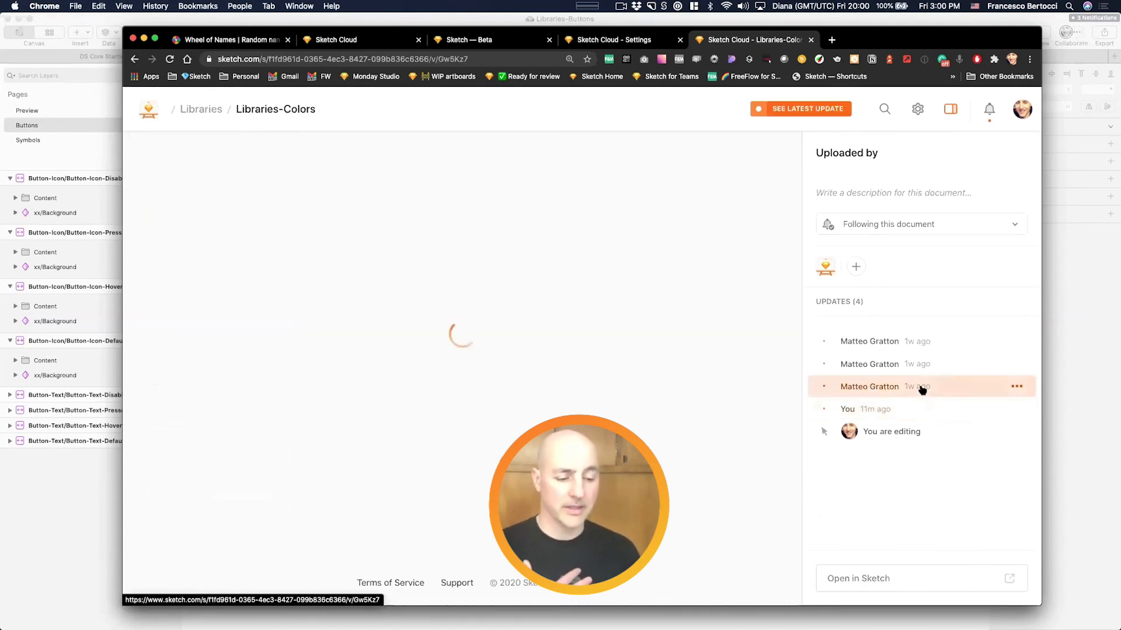
click(895, 364)
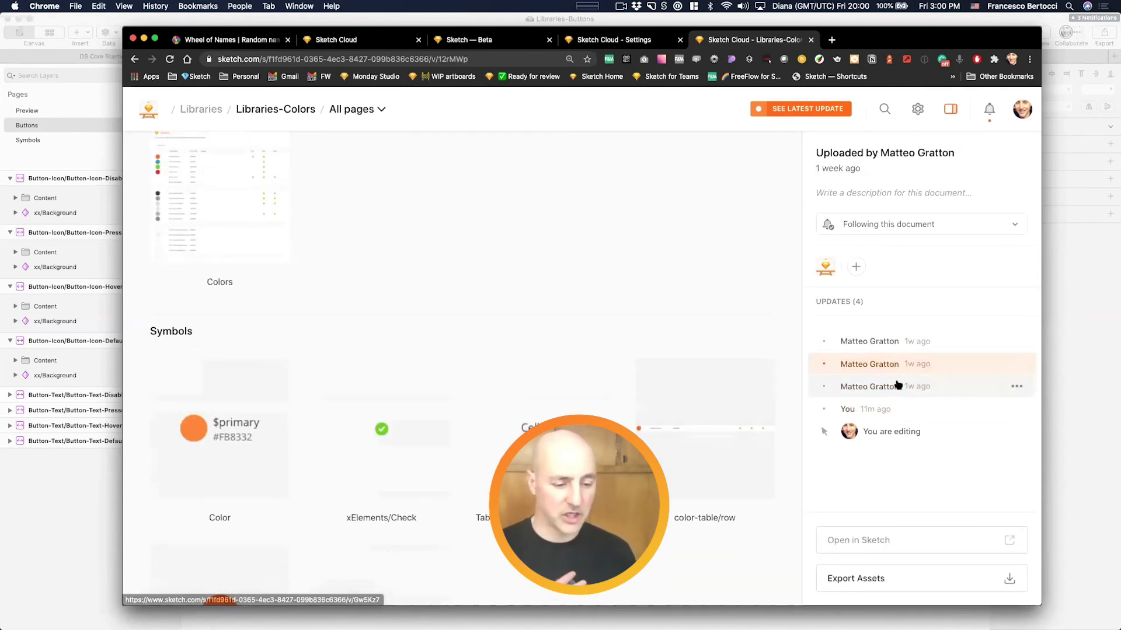
click(893, 341)
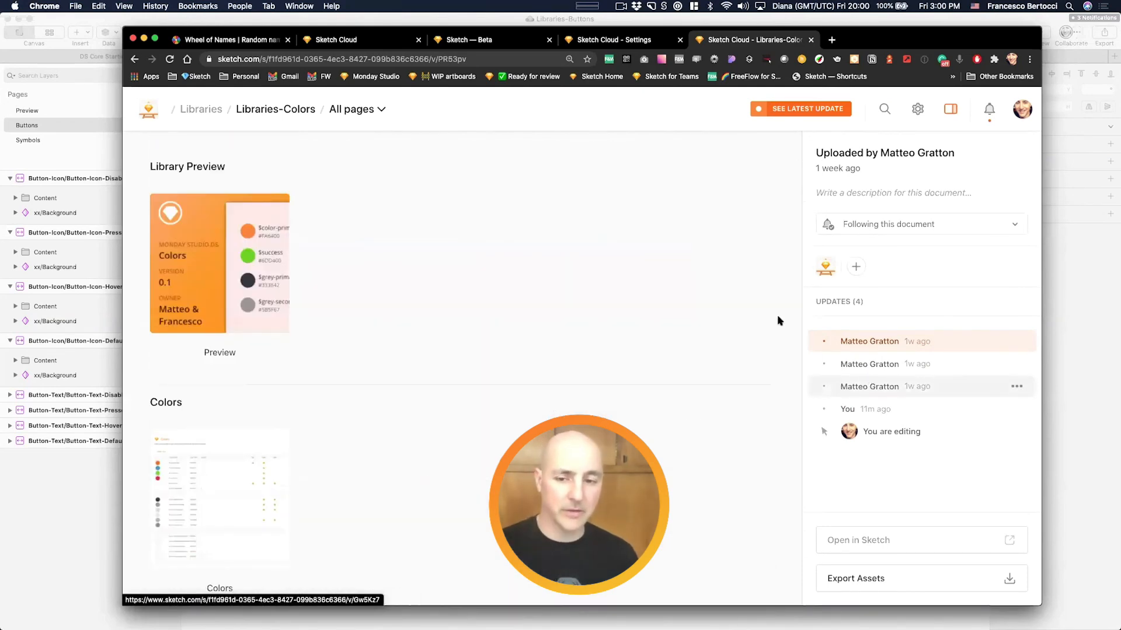
Step: Switch to the Monday Studio team workspace, open the Stark Music document and view its Playlist view artboard
click(150, 110)
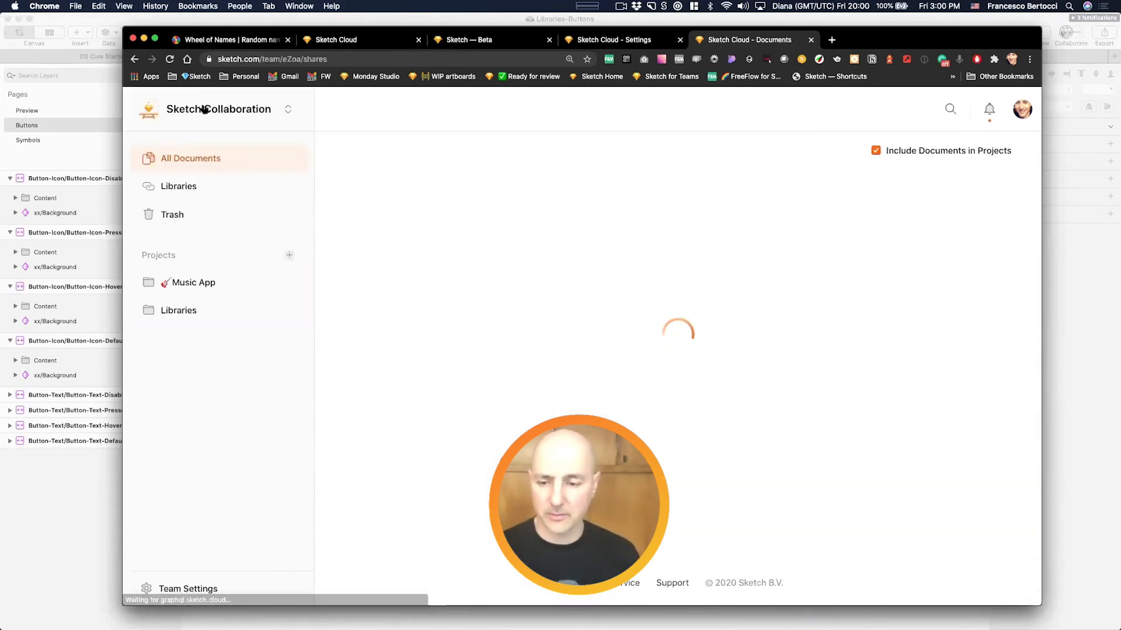
click(224, 110)
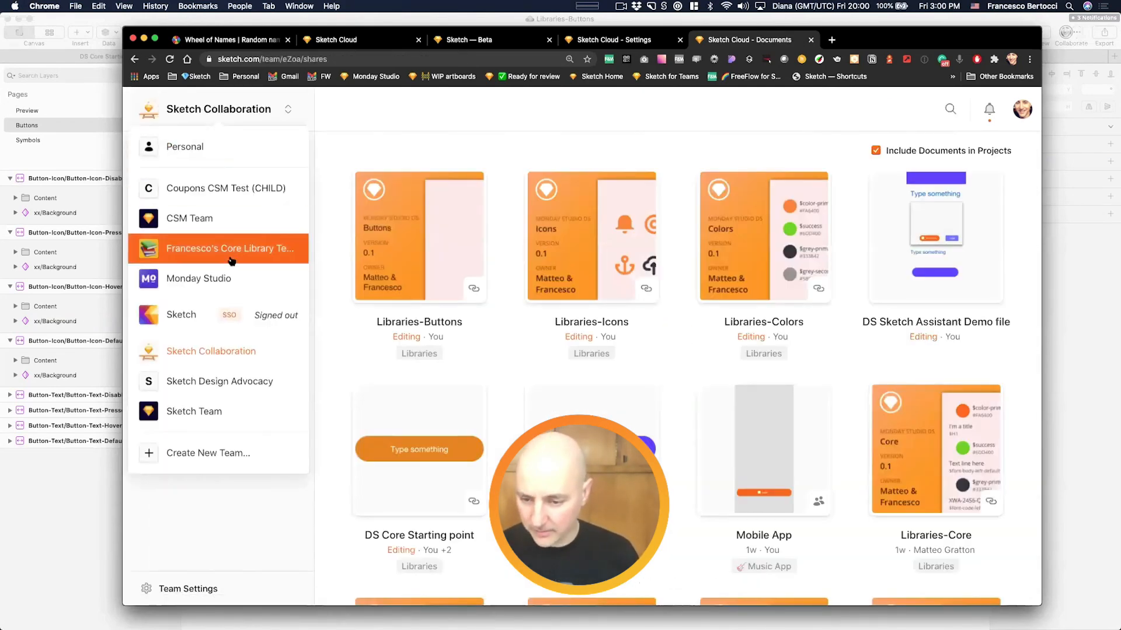
click(210, 279)
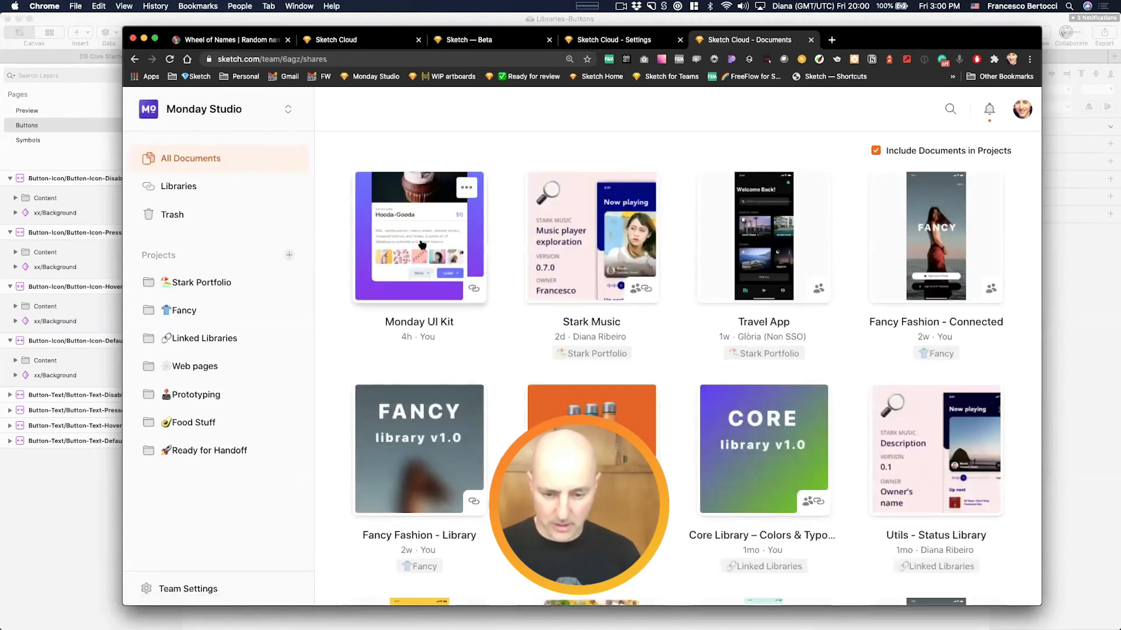
click(429, 335)
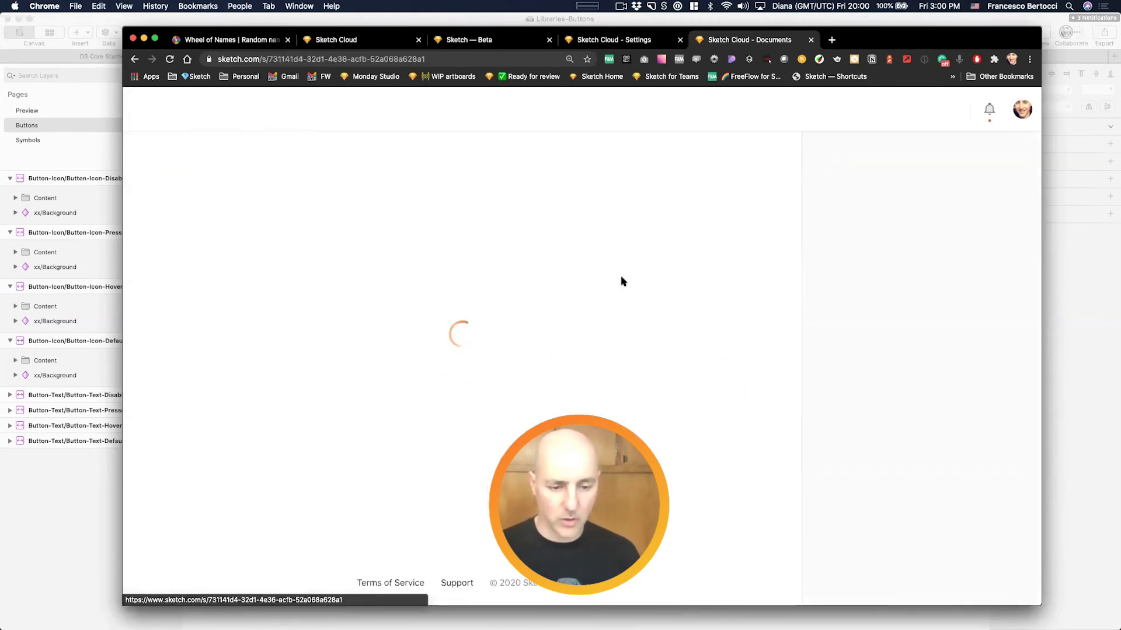
scroll(227, 432, down, 5)
click(336, 432)
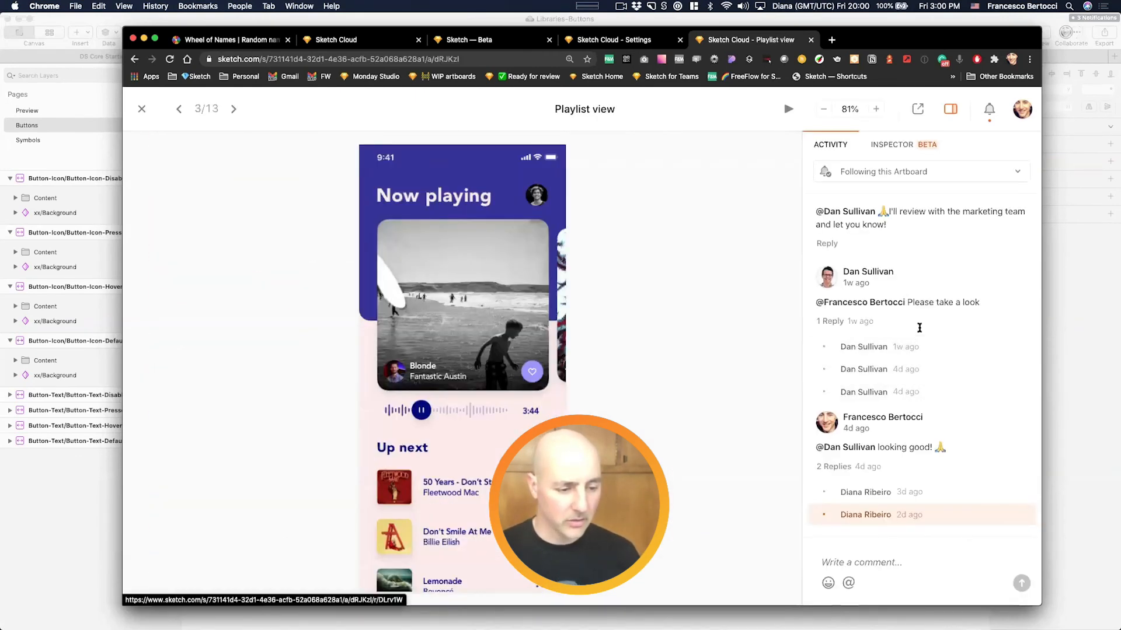
Step: View two earlier versions of the Playlist view artboard from its activity history and read through the comments
scroll(919, 327, up, 5)
scroll(914, 224, up, 3)
click(915, 281)
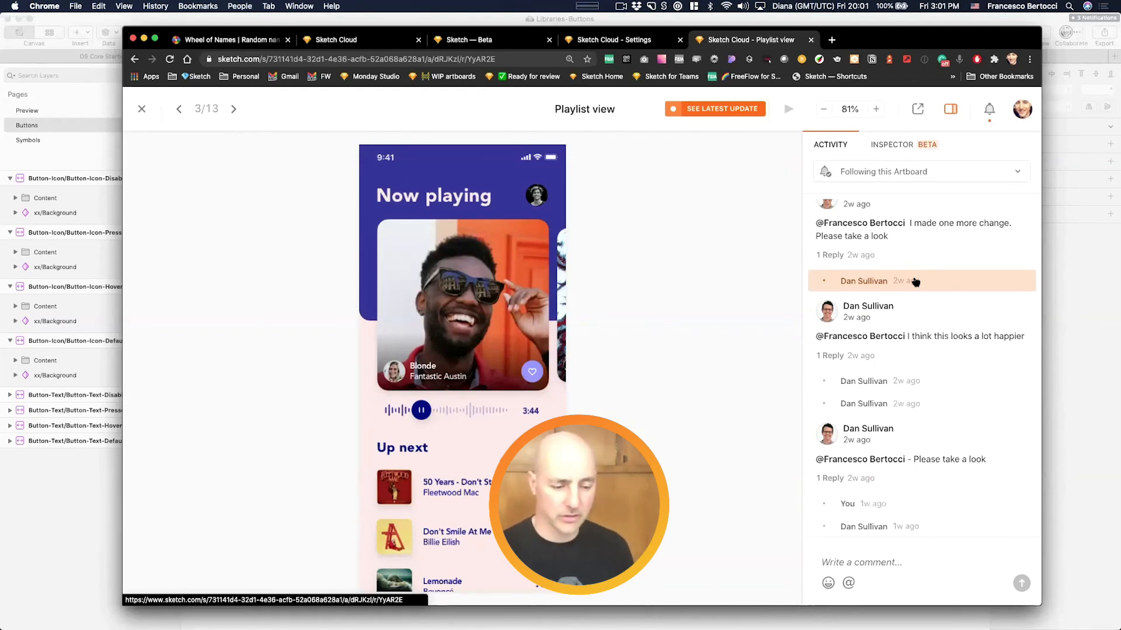
click(918, 381)
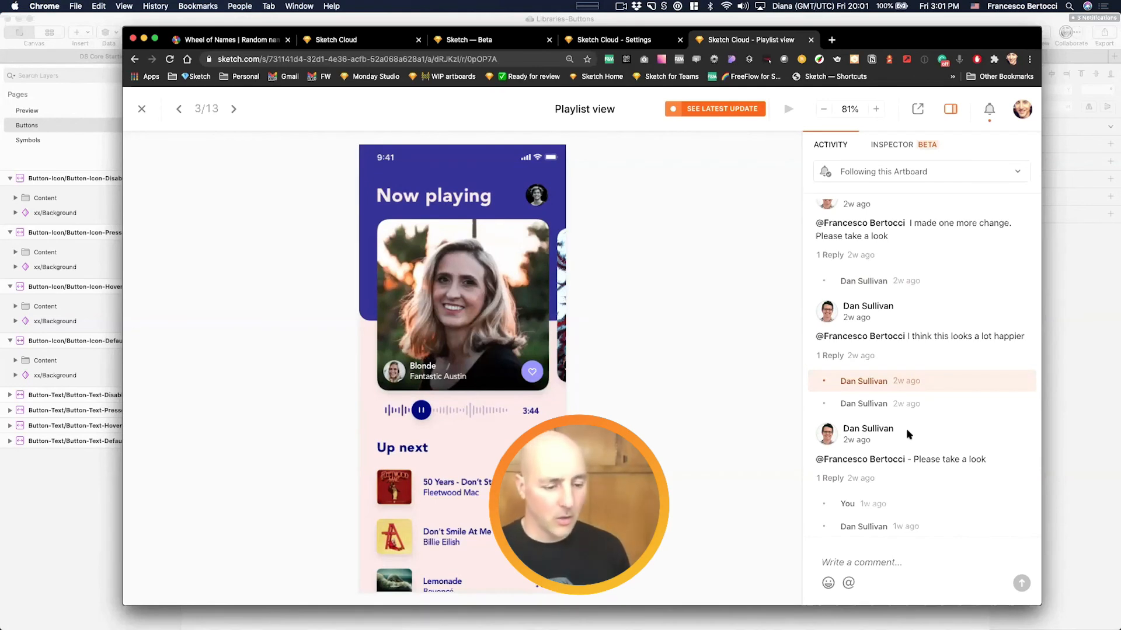
scroll(908, 435, down, 5)
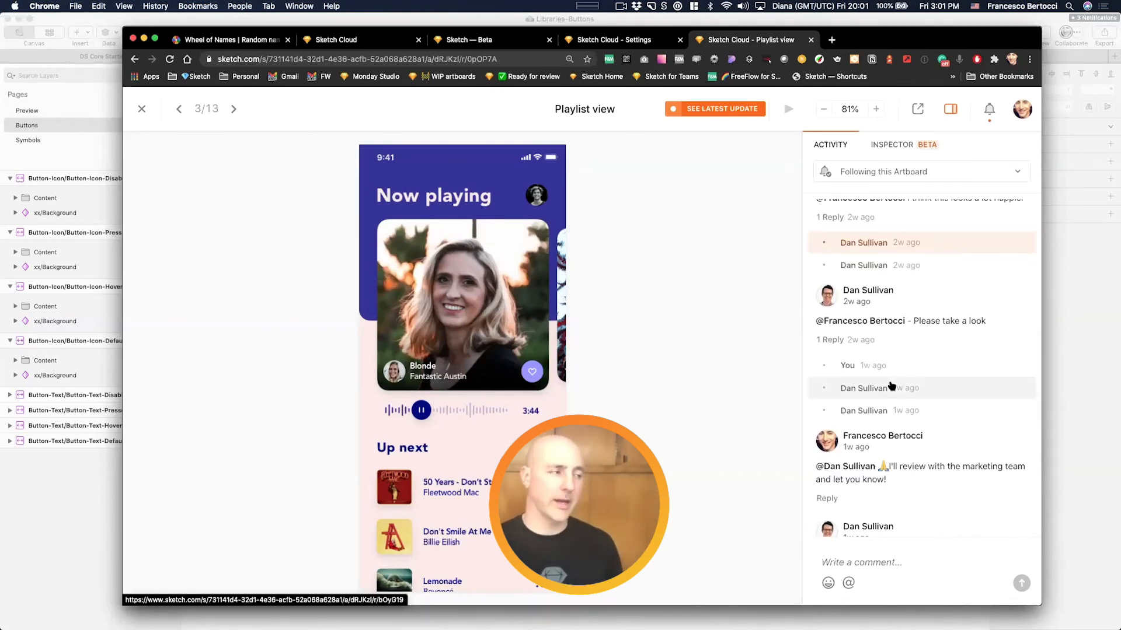
scroll(891, 386, down, 3)
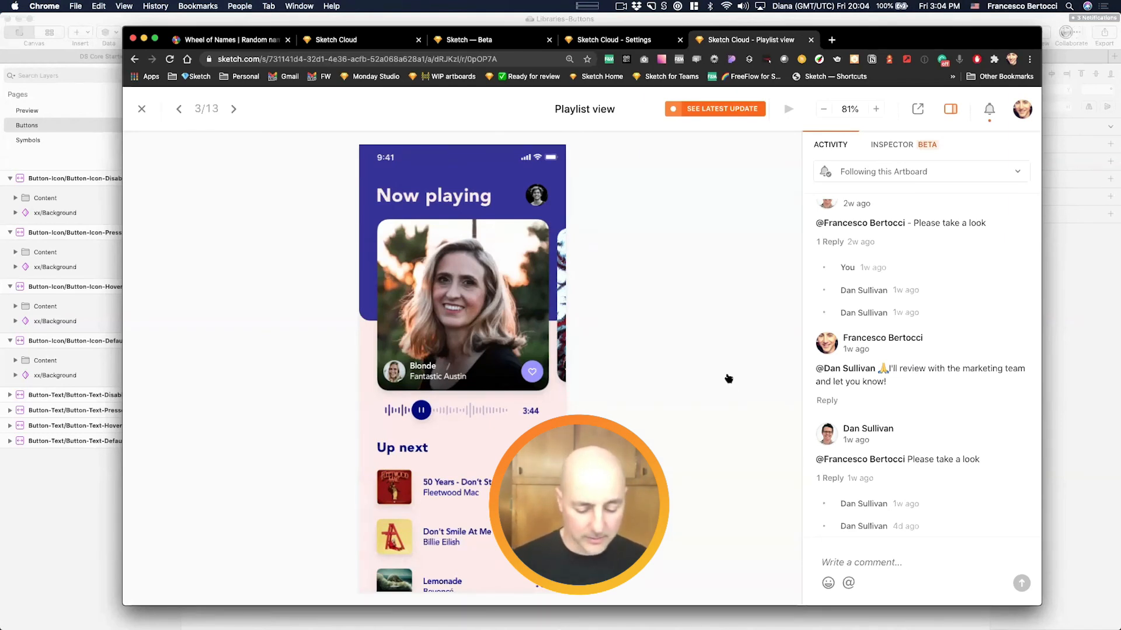
Step: Switch to Sketch and, in DS Core Starting point, duplicate the primary 0 and secondary 0 circles below the colour rows on Color Scales
key(super+Tab)
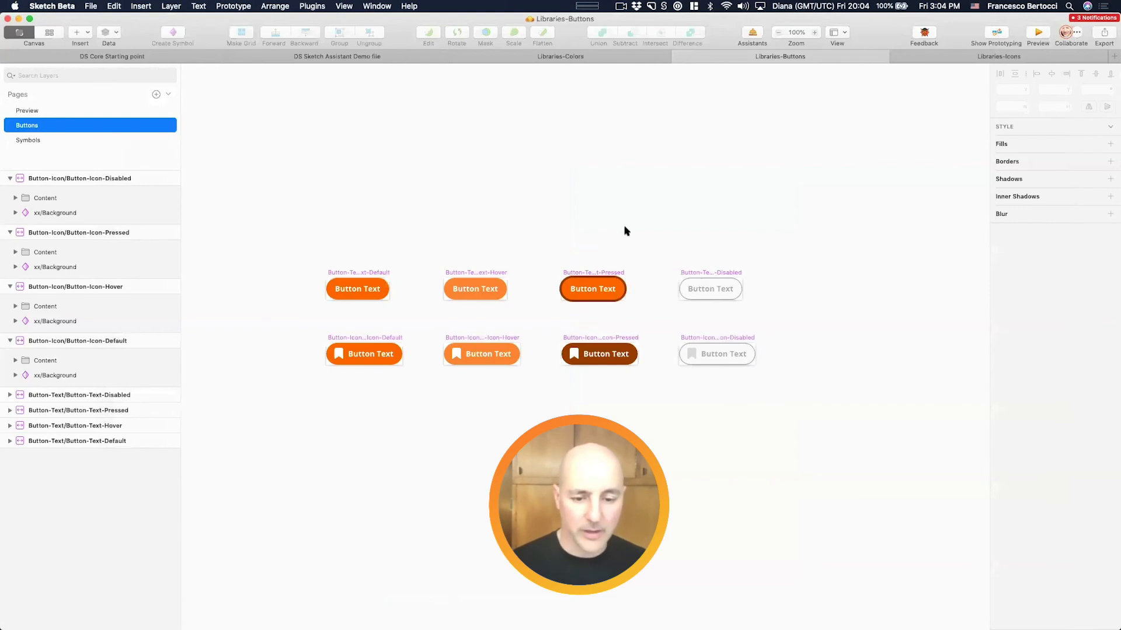
click(320, 55)
scroll(580, 182, down, 5)
scroll(571, 180, left, 3)
scroll(388, 166, left, 4)
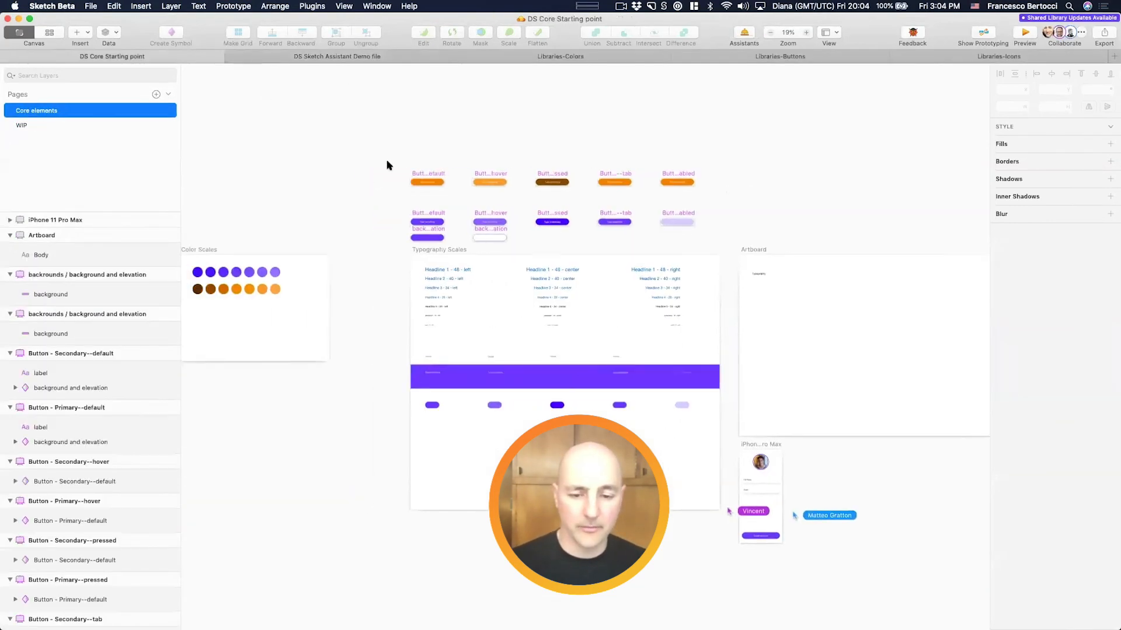
scroll(355, 264, up, 4)
click(352, 278)
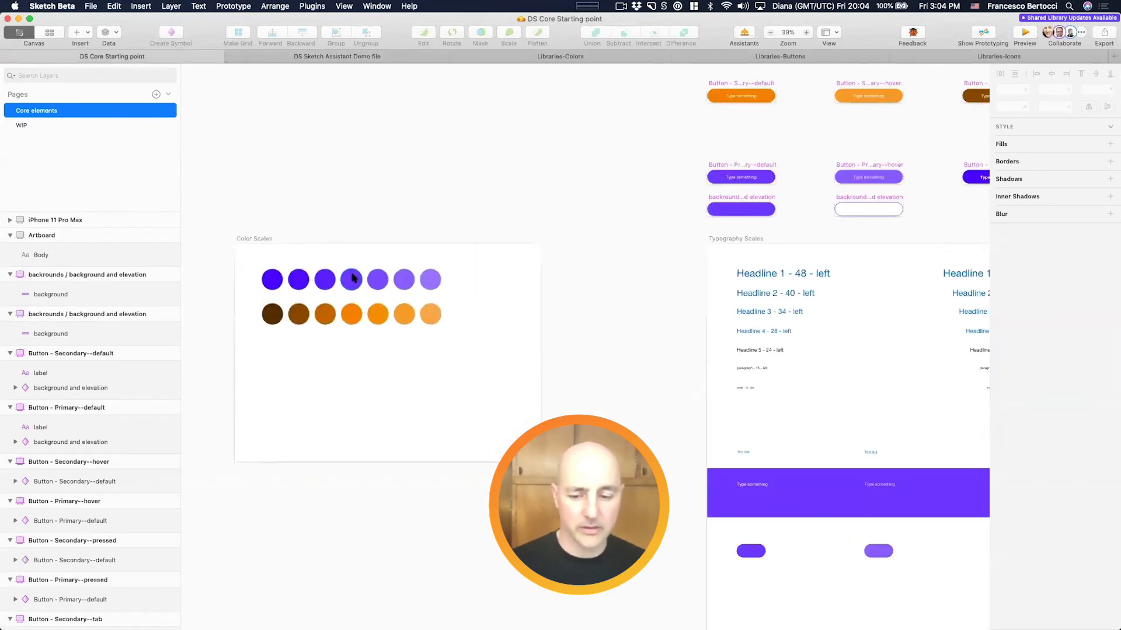
drag(355, 281, 353, 390)
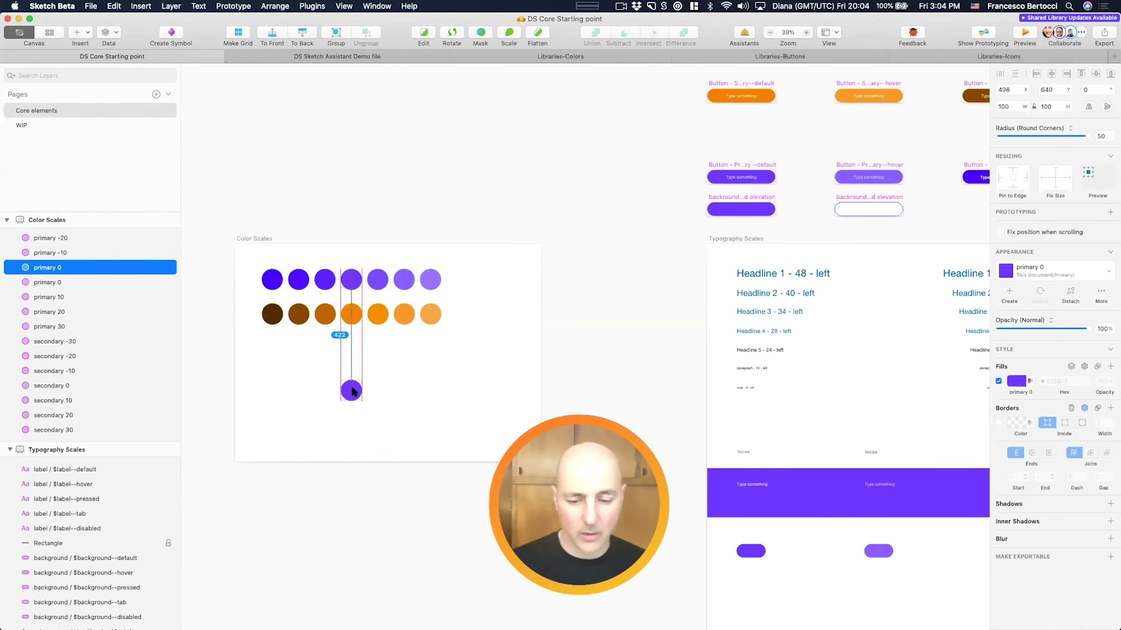
drag(352, 316, 353, 420)
Step: Rename the two copied circle layers as primary and secondary, removing the 0 from each name
drag(372, 375, 313, 435)
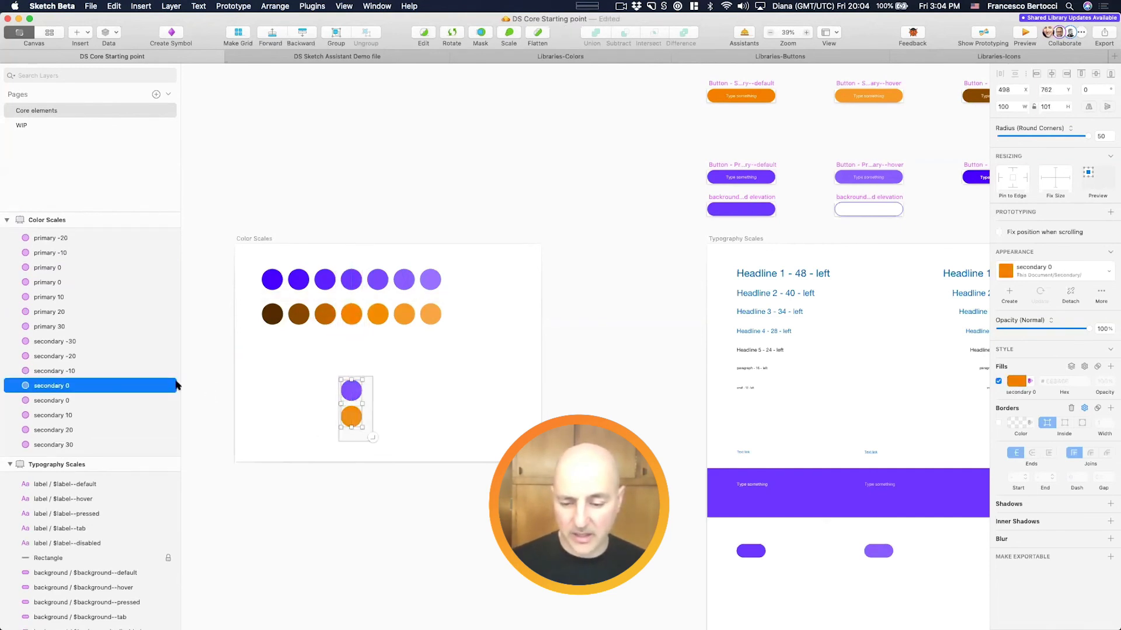
double_click(61, 385)
key(Right)
key(BackSpace)
key(BackSpace)
key(Return)
click(390, 371)
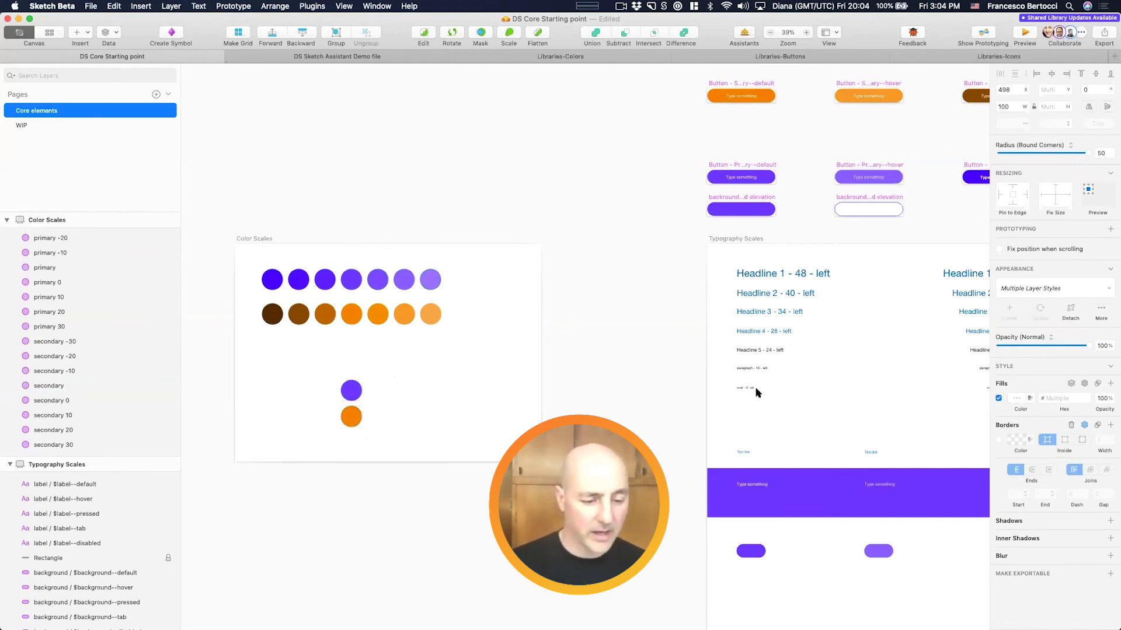
Step: Add a text layer beside the purple circle copy on the Color Scales artboard
scroll(731, 376, down, 3)
scroll(732, 376, right, 3)
scroll(670, 336, right, 1)
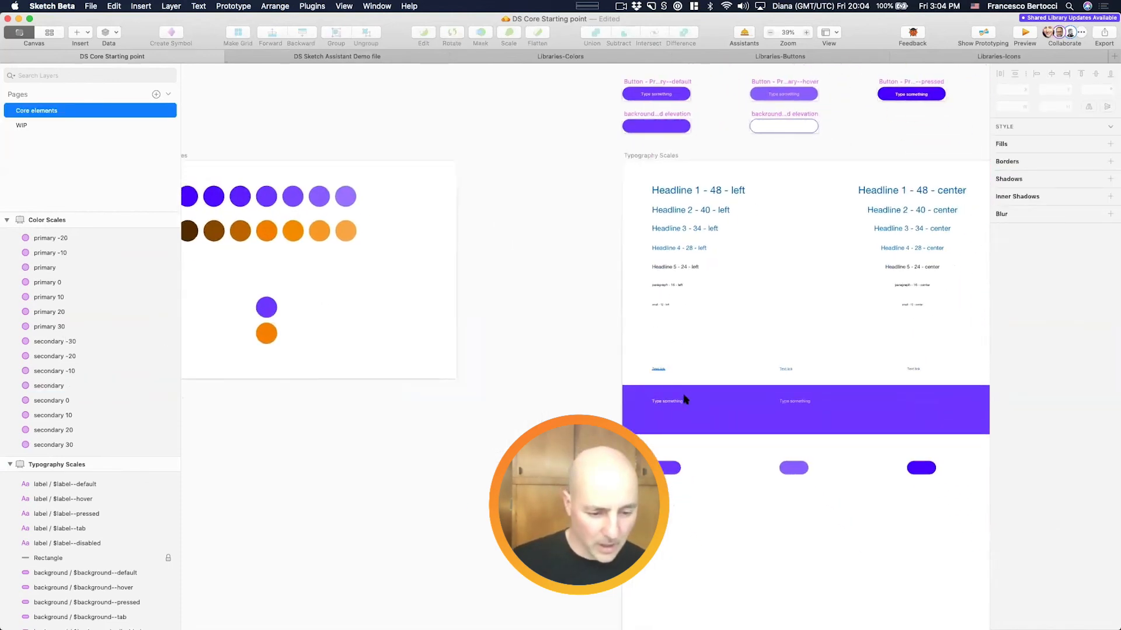
scroll(680, 380, up, 2)
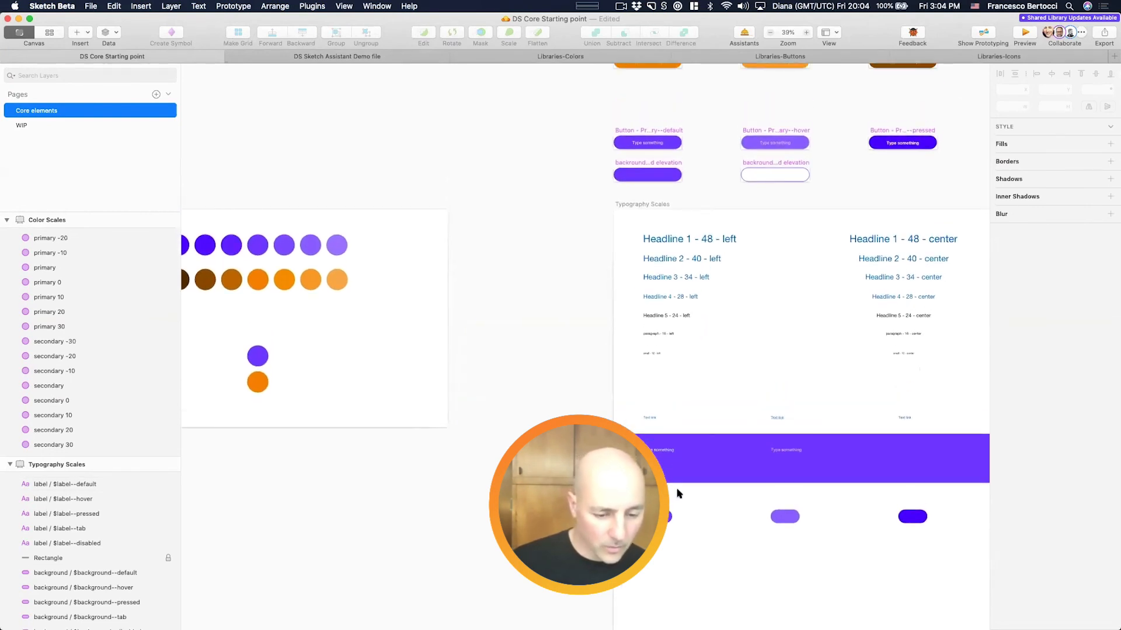
scroll(677, 494, up, 6)
scroll(496, 373, down, 3)
scroll(495, 373, left, 2)
key(t)
click(330, 413)
Step: Rename the new text layer as primary text
key(super+t)
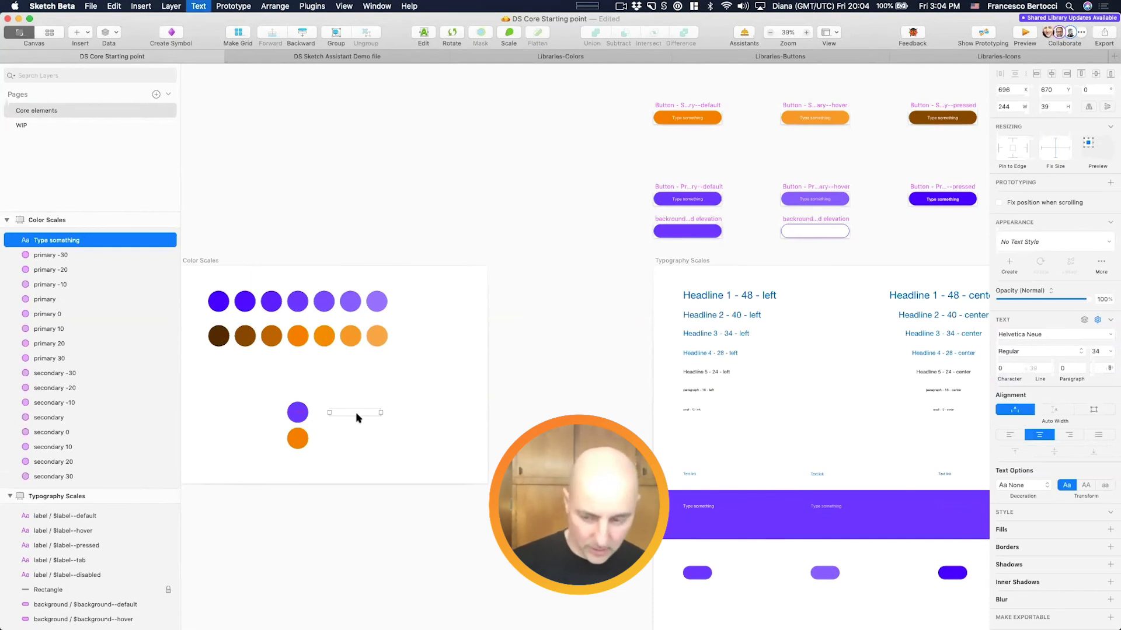
text(primat)
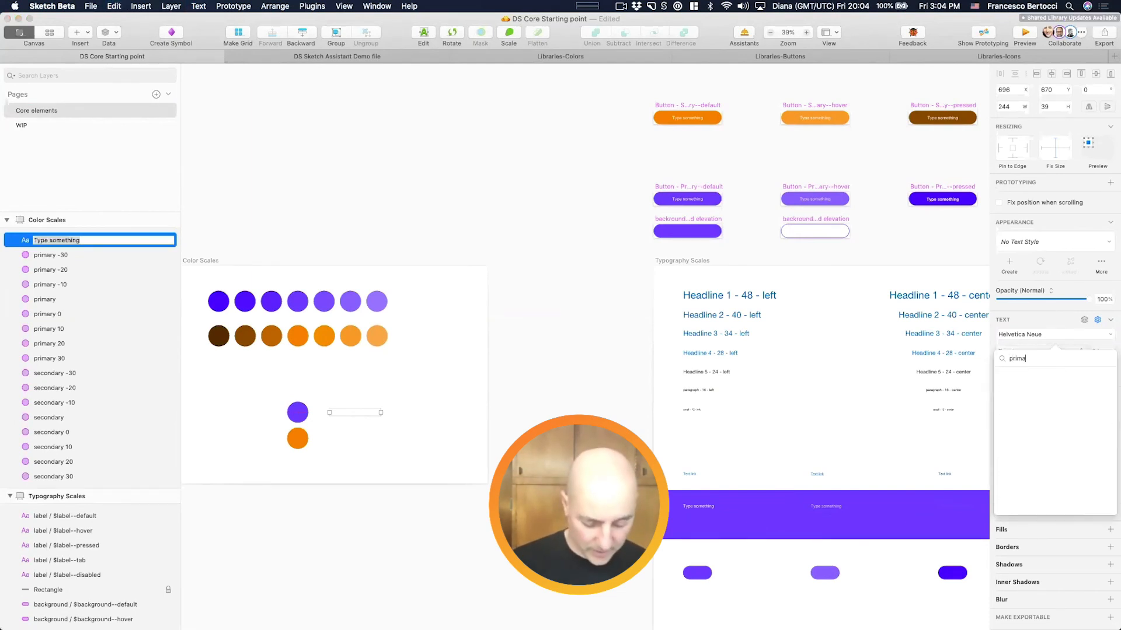
key(super+r)
text(primary tetx)
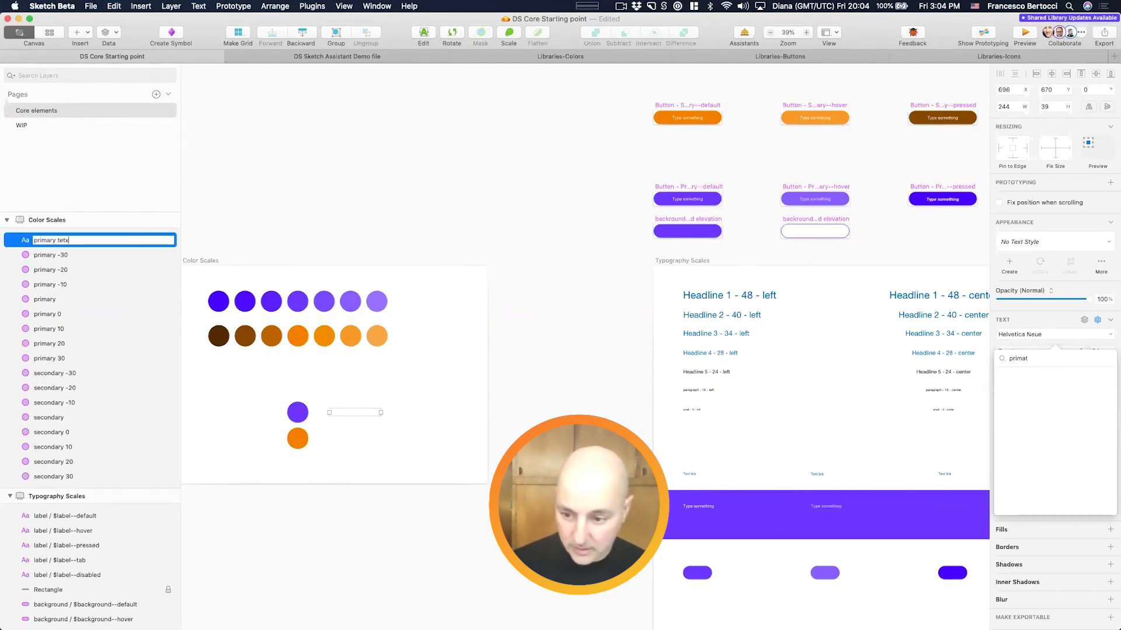
key(Return)
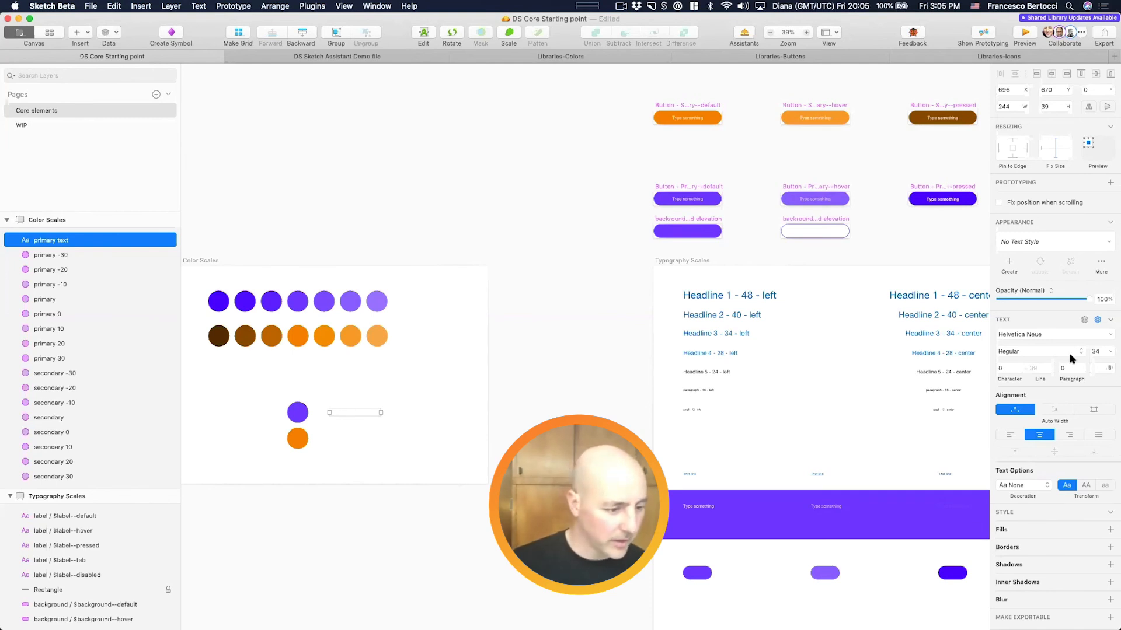
Step: Change the colour of the primary text layer to a dark, near-black colour
click(1094, 368)
click(372, 416)
click(401, 391)
Step: Duplicate the primary text layer beside the orange circle copy and rename the duplicate as secondary text
drag(363, 411, 363, 438)
key(super+r)
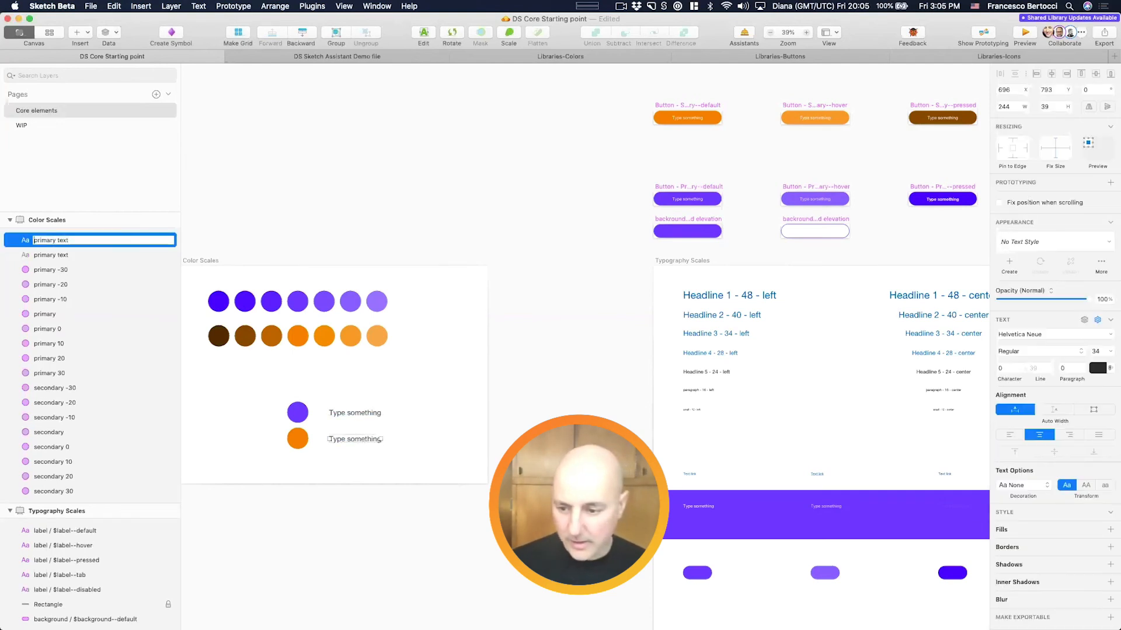
text(secondary text)
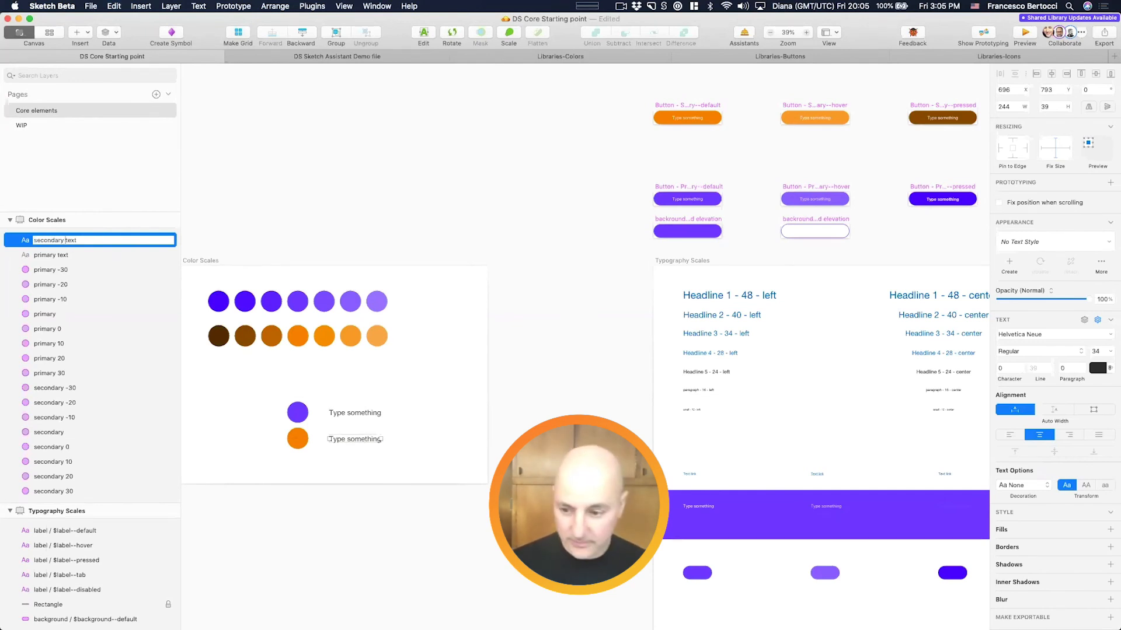
key(Return)
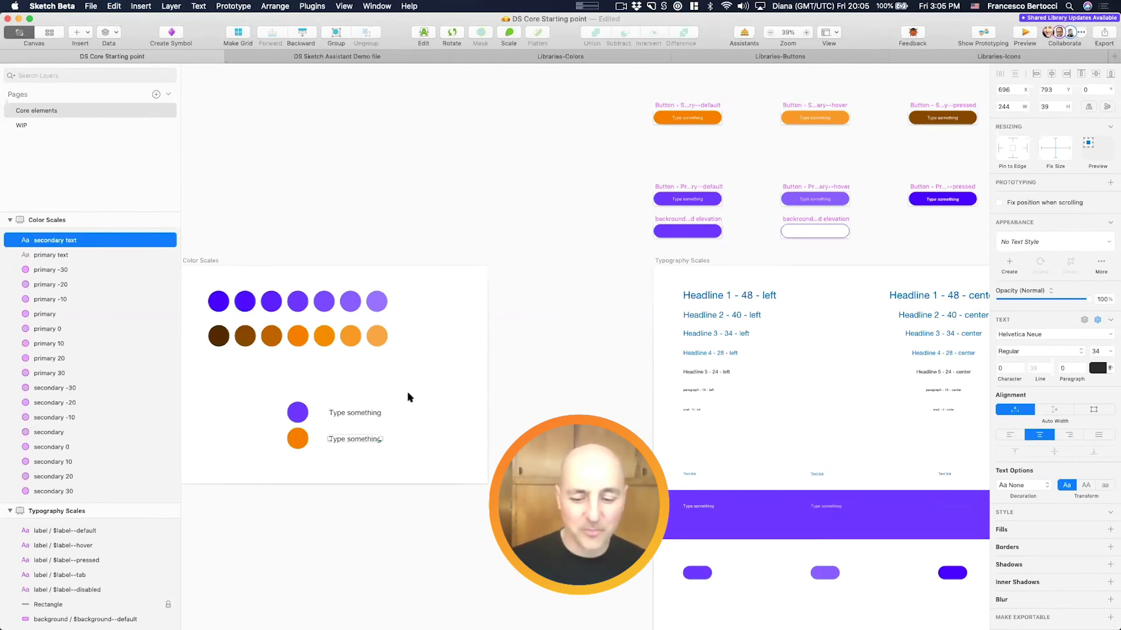
Step: Save the document and run the FF Sketch2Material MVP plugin on the two lower circles and their primary and secondary text layers
drag(425, 394, 259, 517)
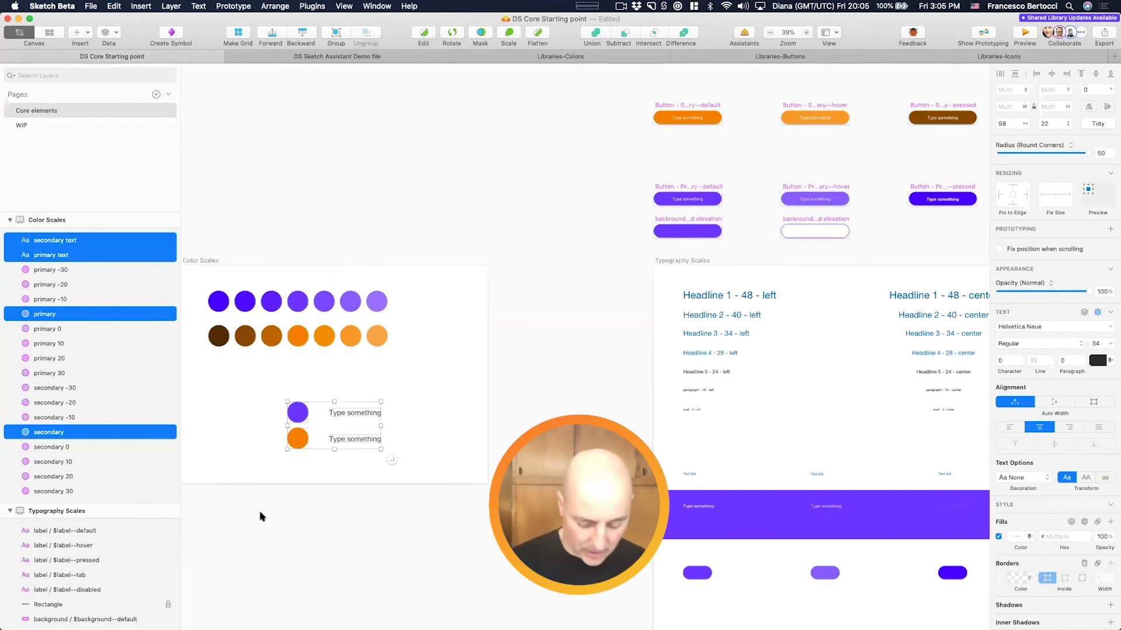
key(super+s)
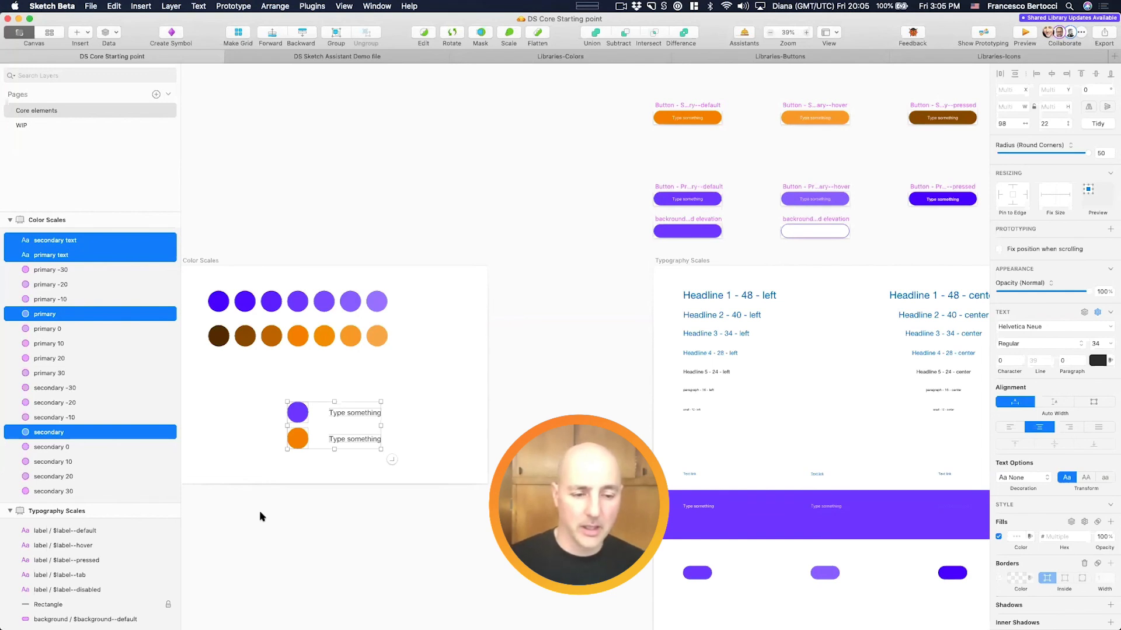
click(313, 5)
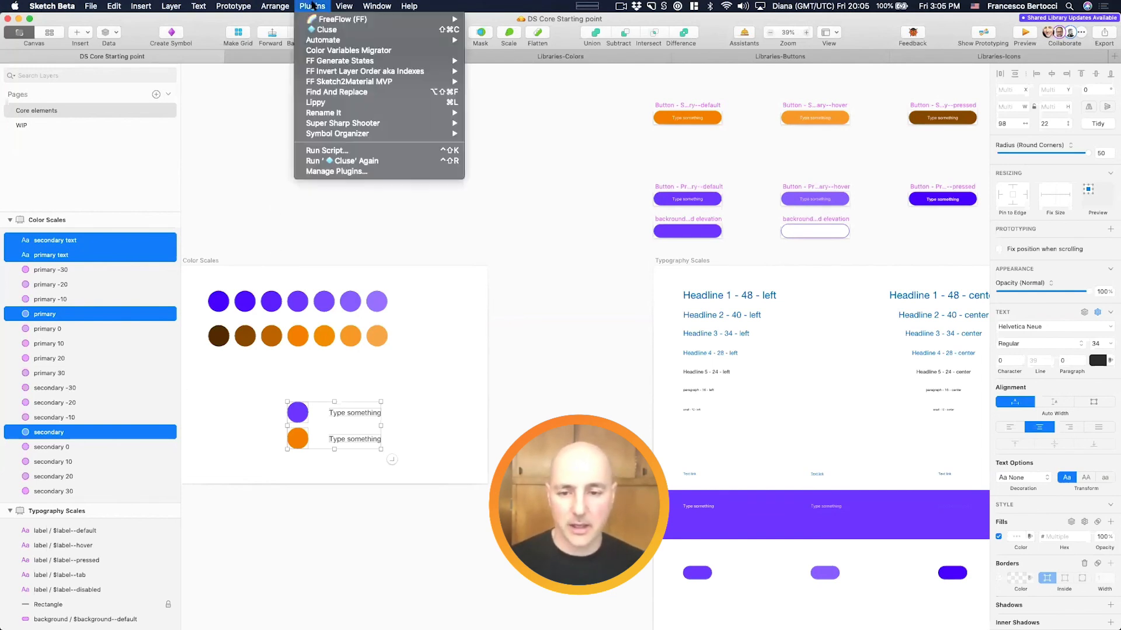
mouse_move(375, 82)
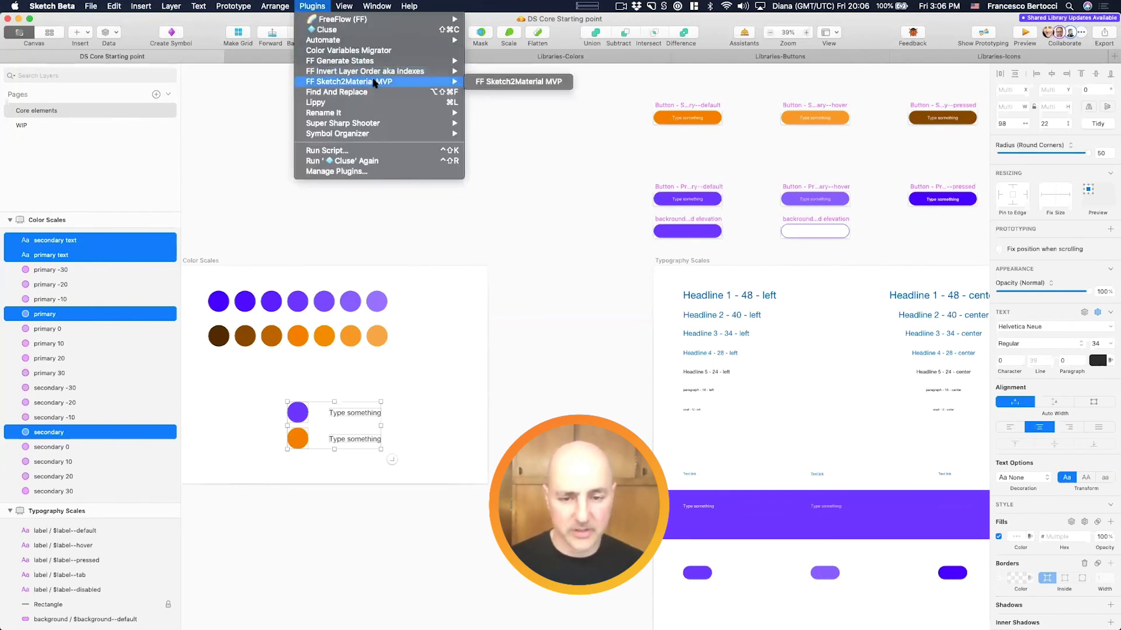
click(528, 87)
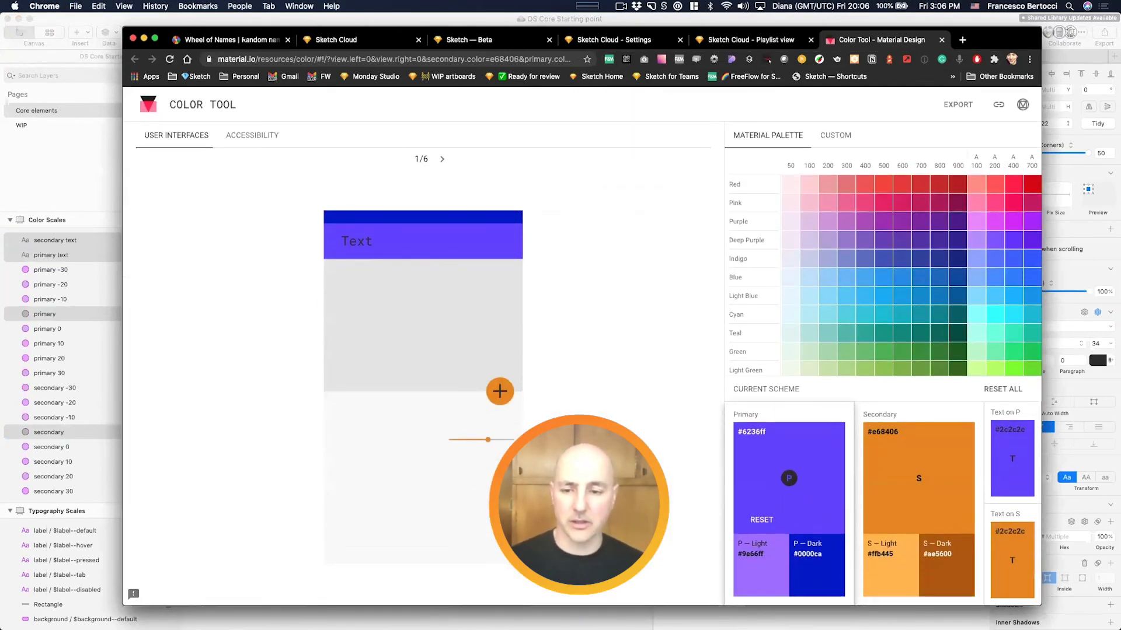
Step: Review the first four user interface previews of the exported colour scheme in the Material Color Tool, checking text legibility on the second
mouse_move(373, 31)
mouse_down()
mouse_move(816, 43)
mouse_move(705, 38)
mouse_up()
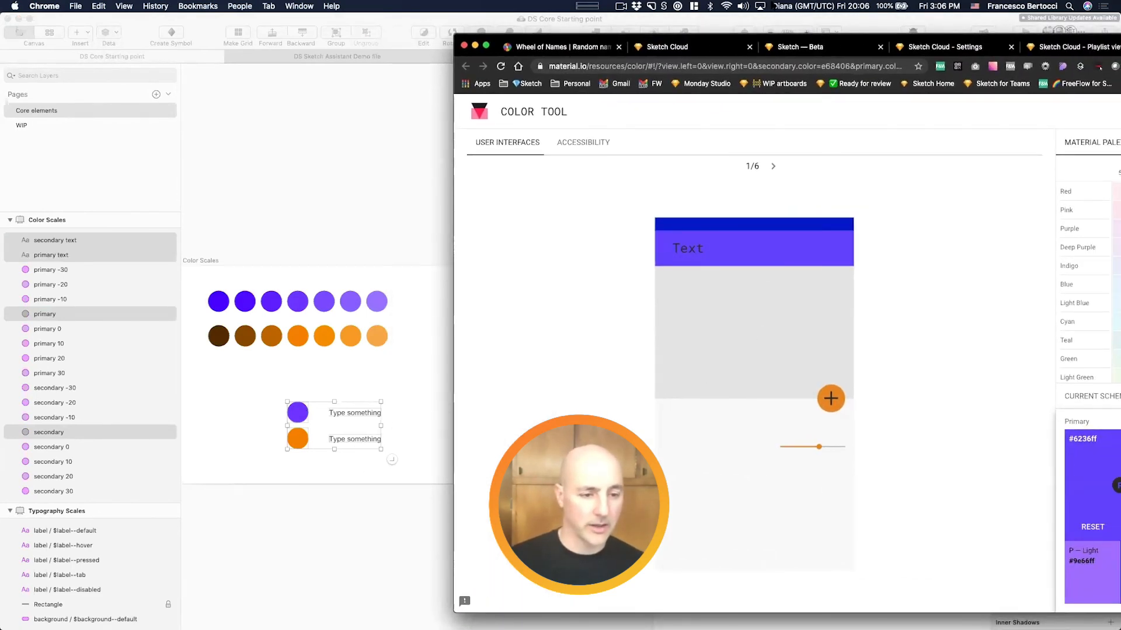
drag(769, 37, 390, 35)
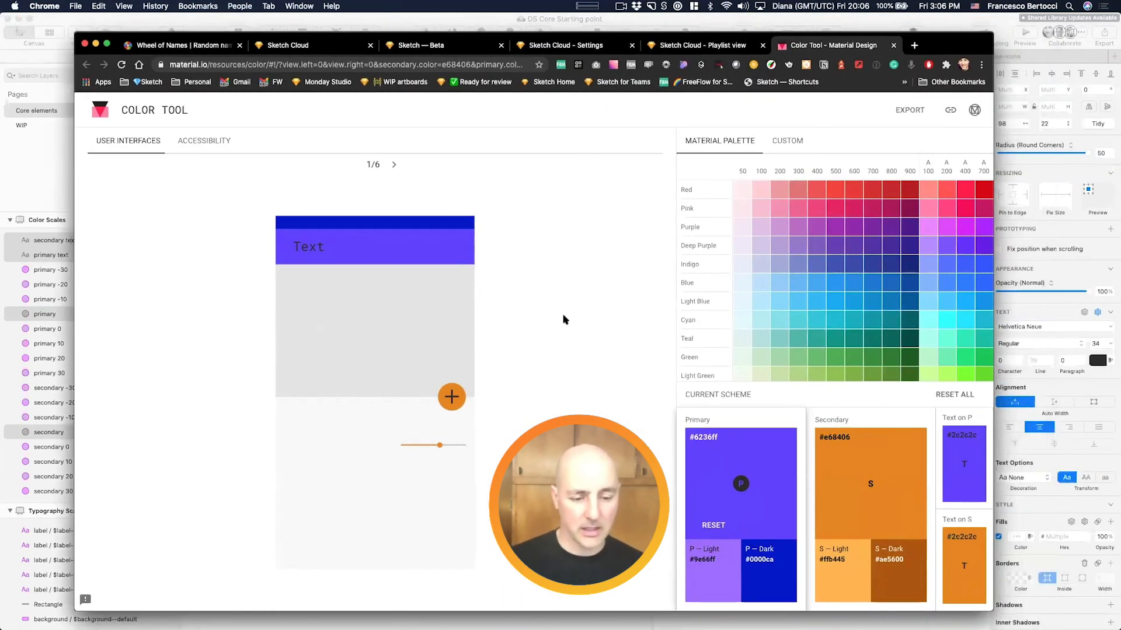
click(393, 164)
click(396, 164)
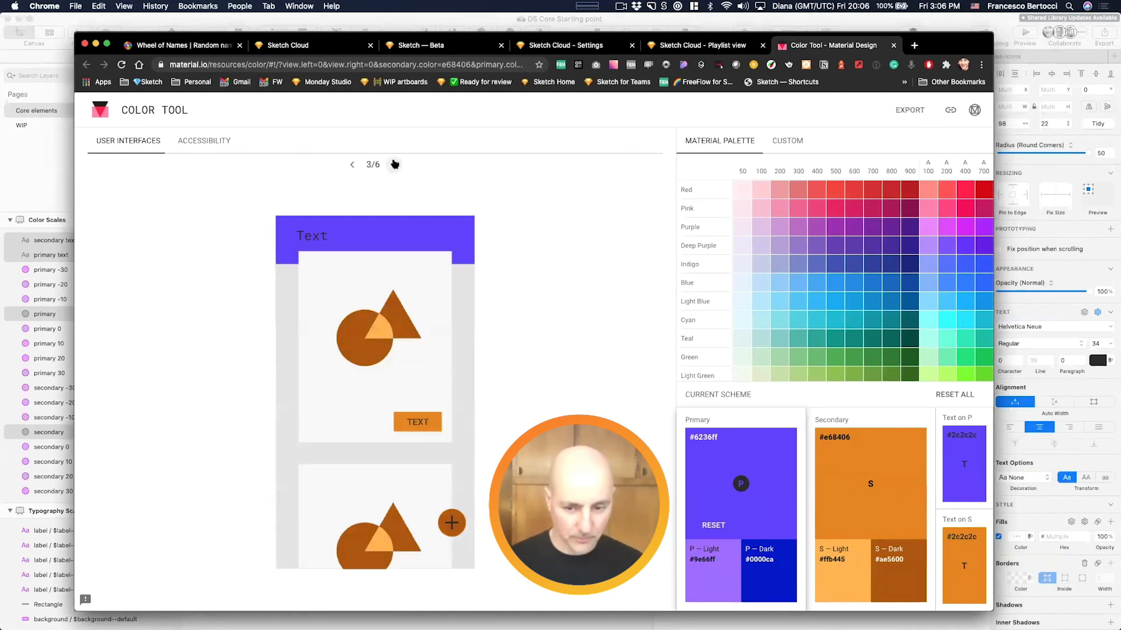
click(351, 166)
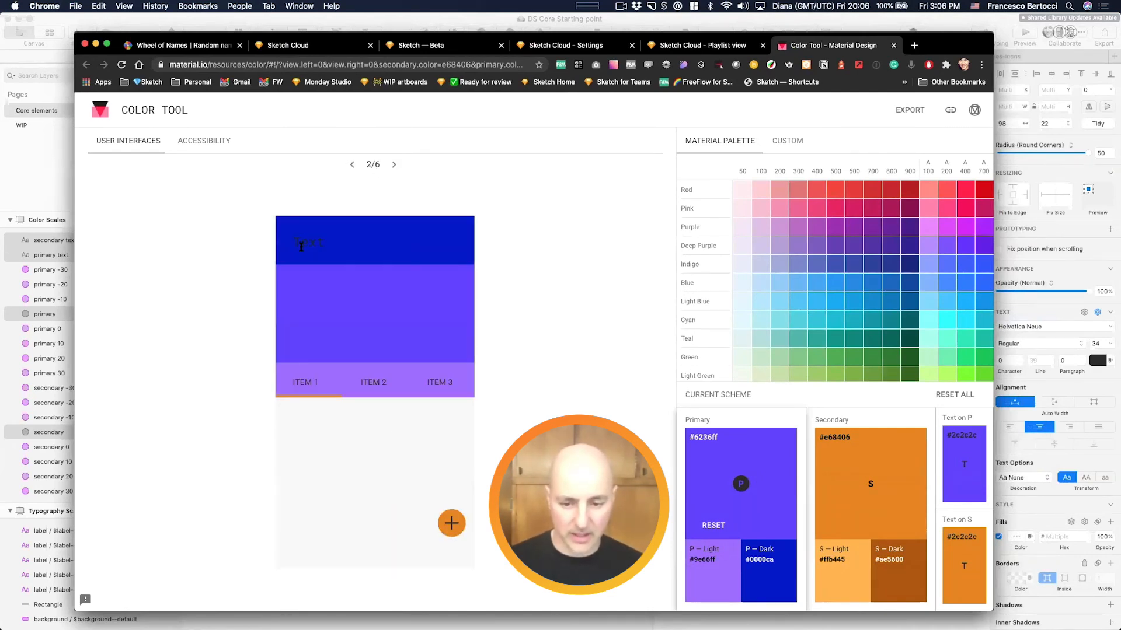
double_click(306, 243)
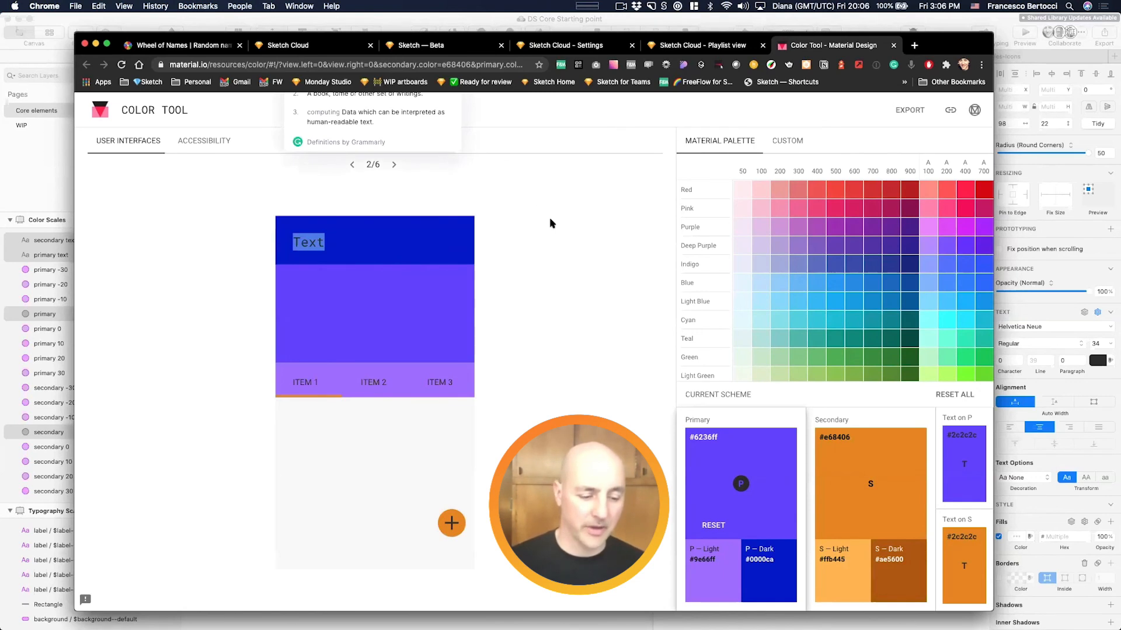
click(394, 166)
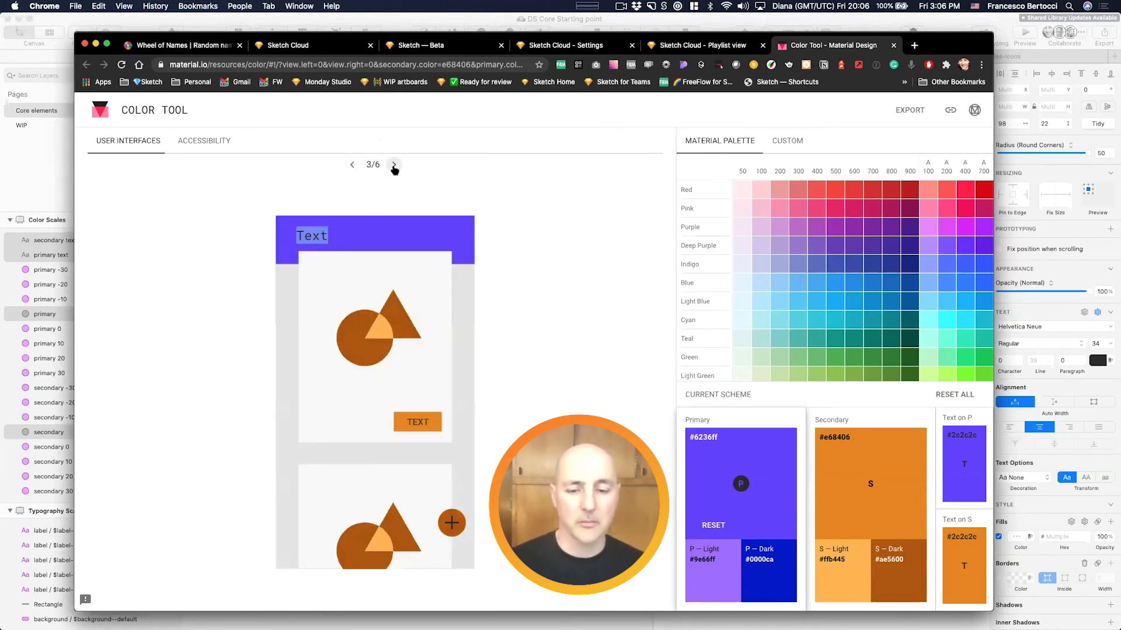
click(394, 166)
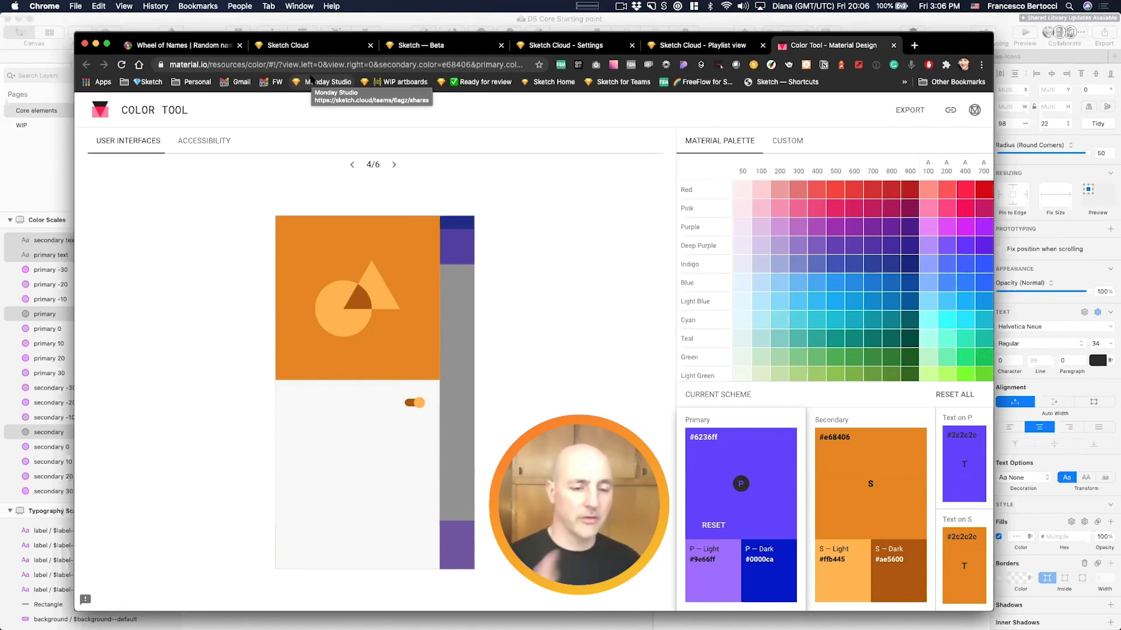
Step: Switch back to the DS Core Starting point document in Sketch, at the Color Scales artboard
key(super+Tab)
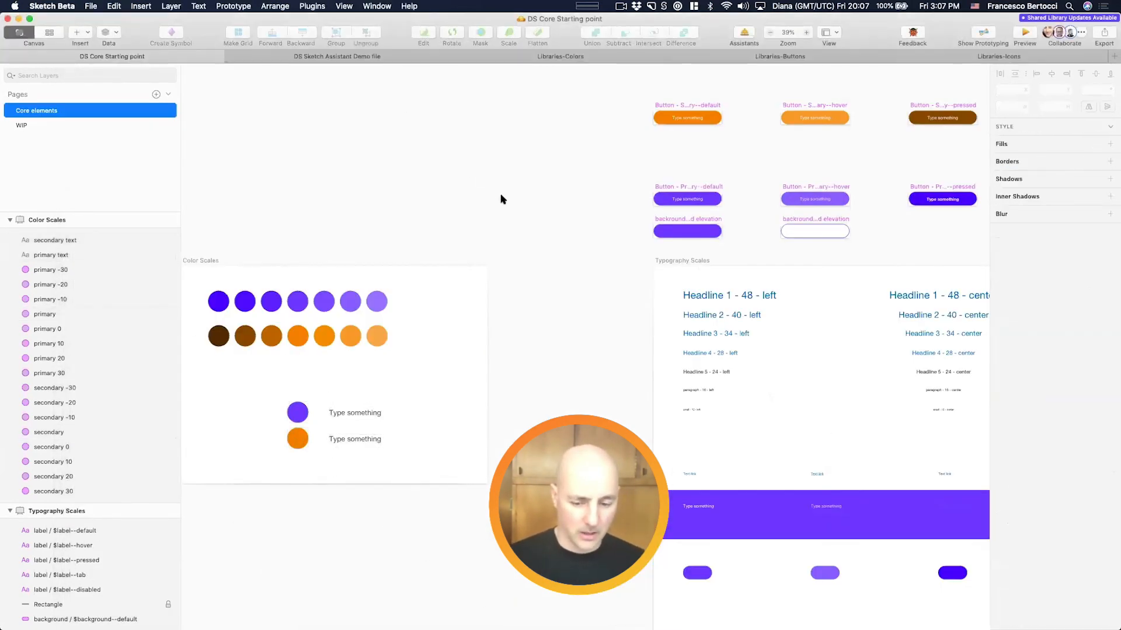
scroll(502, 199, left, 1)
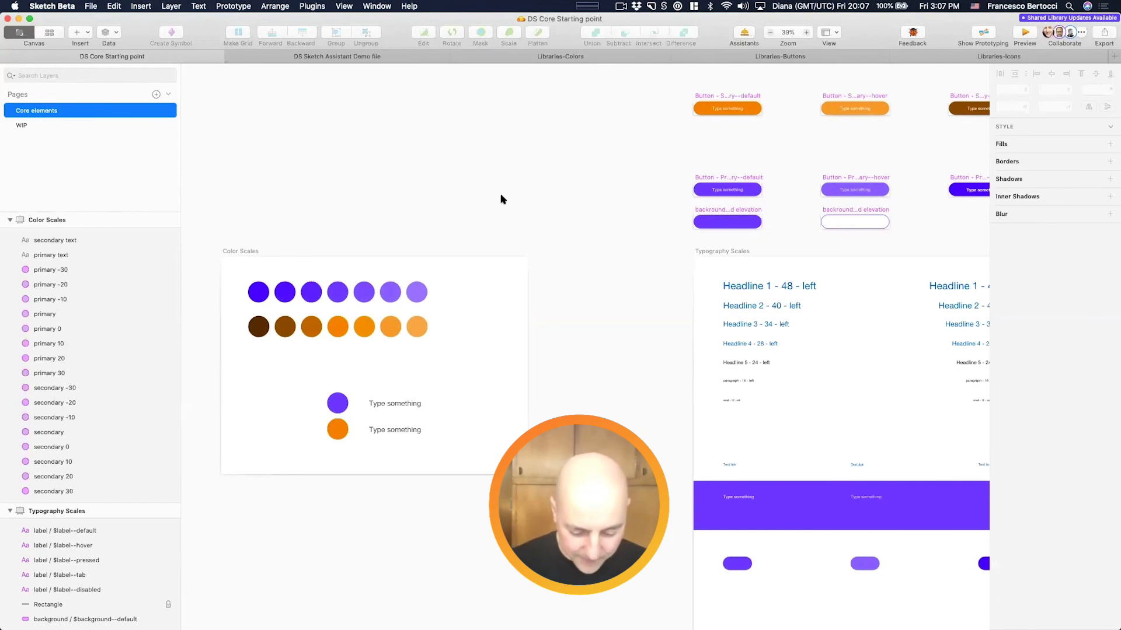